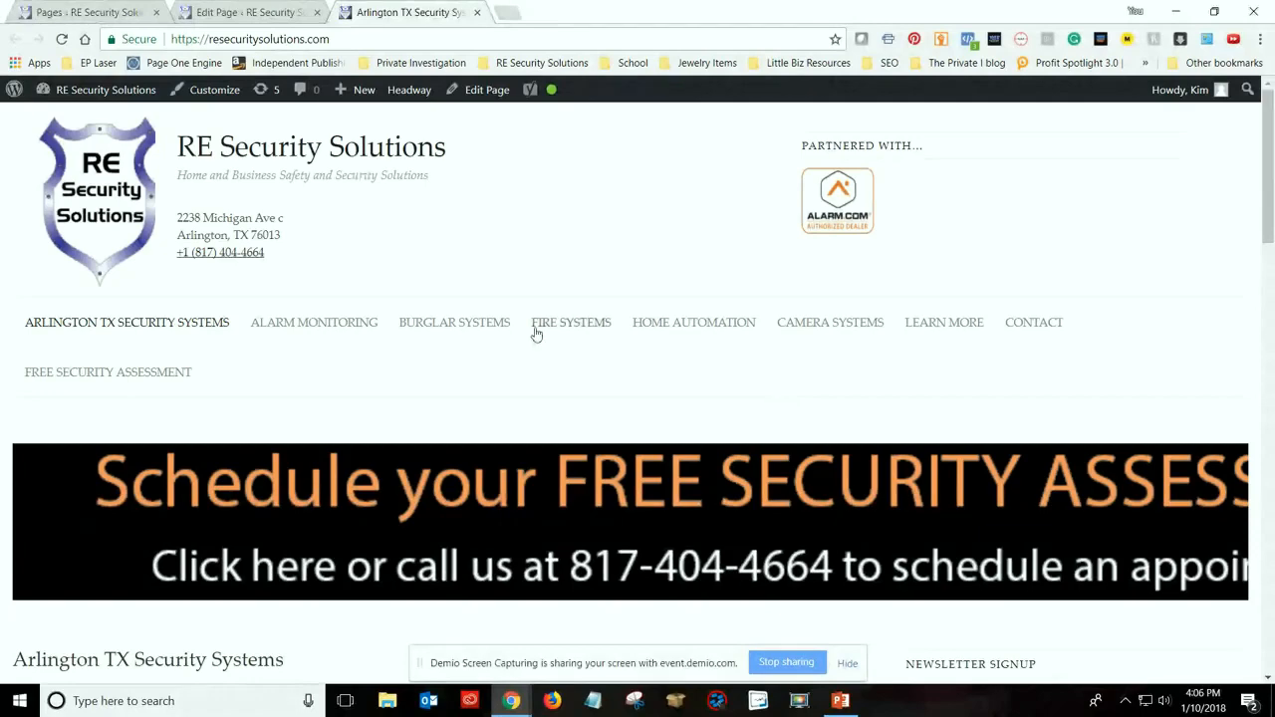
# Look through the live Arlington TX Security Systems home page, from the header banner down to the closing section and back
pyautogui.scroll(-1, 557, 359)
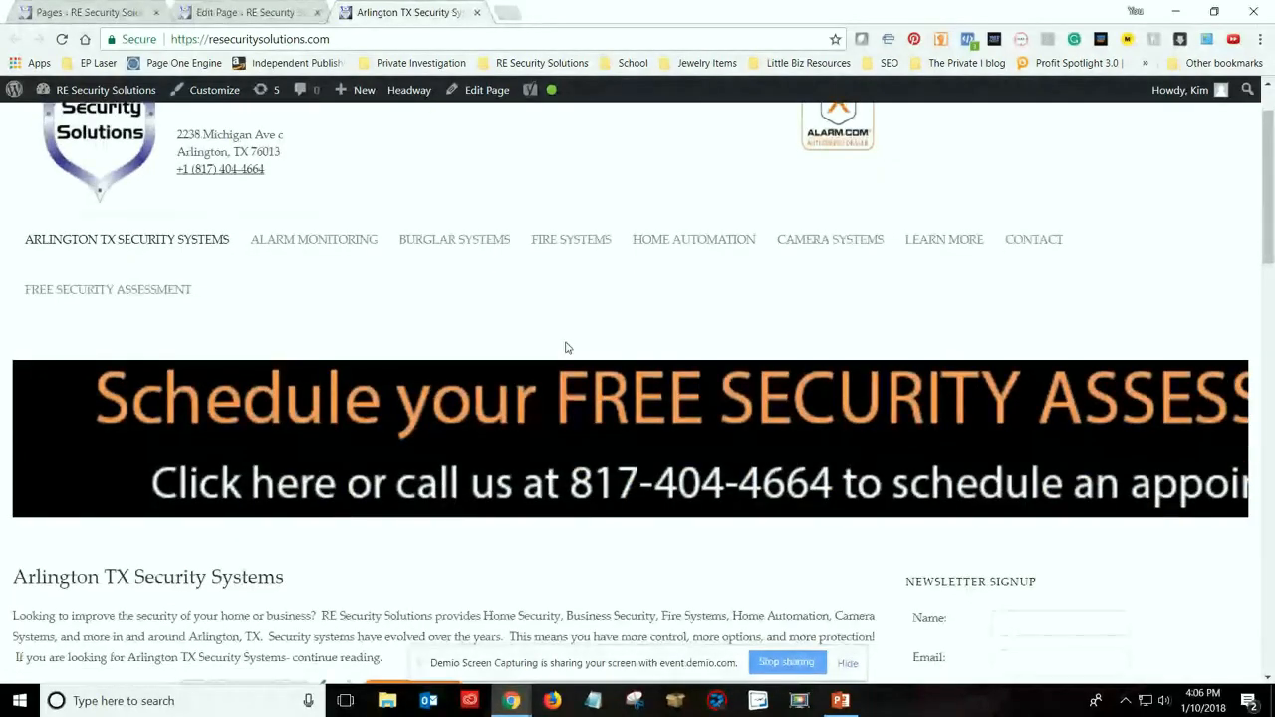
pyautogui.scroll(-1, 565, 346)
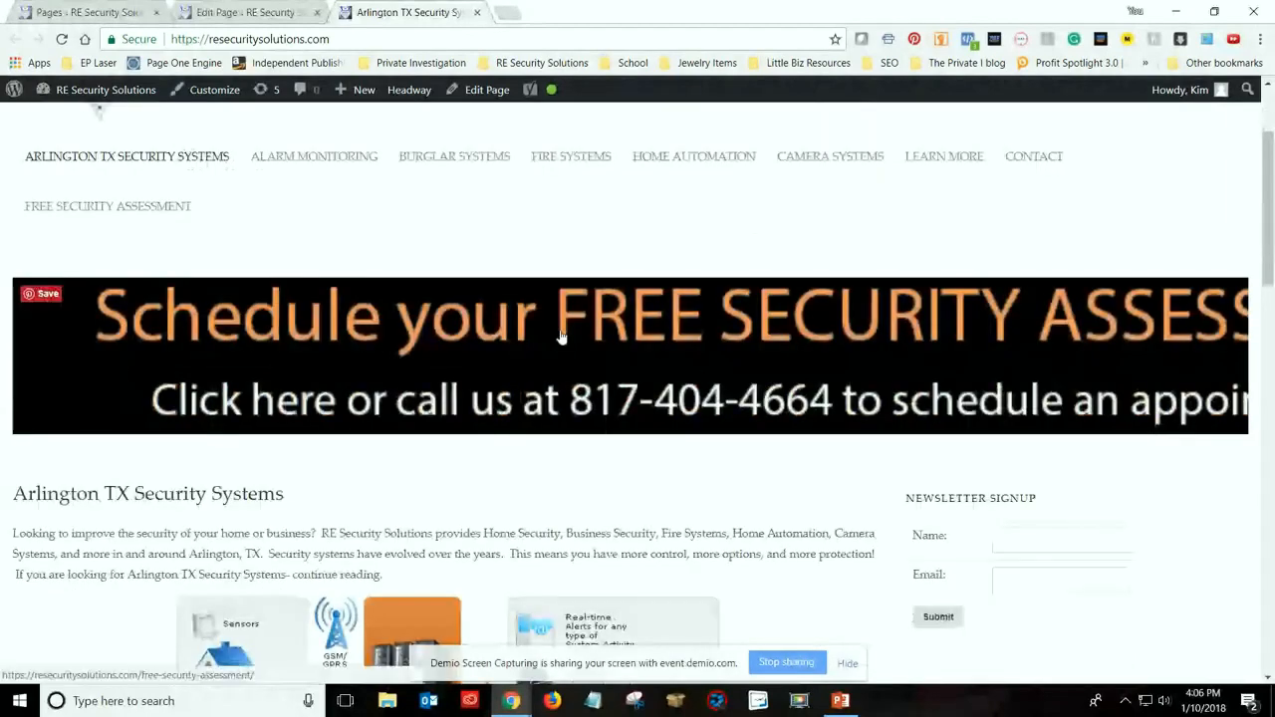
pyautogui.scroll(-1, 560, 337)
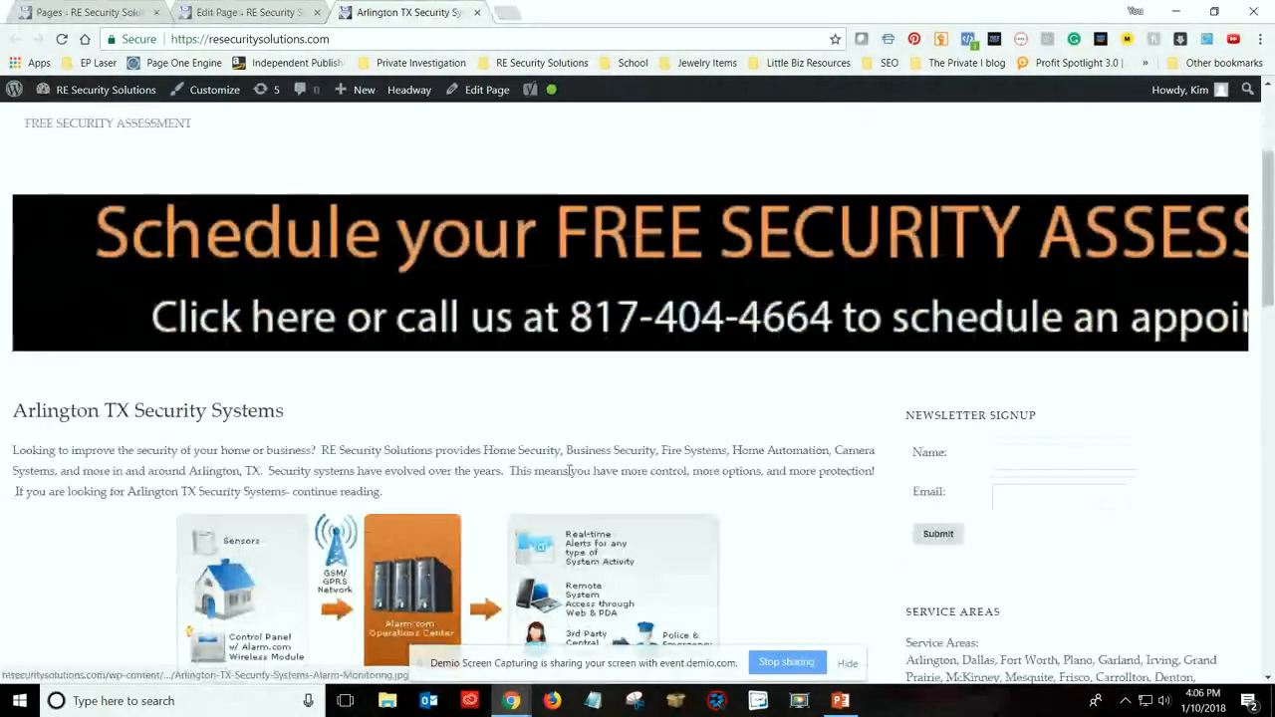
pyautogui.scroll(-3, 649, 386)
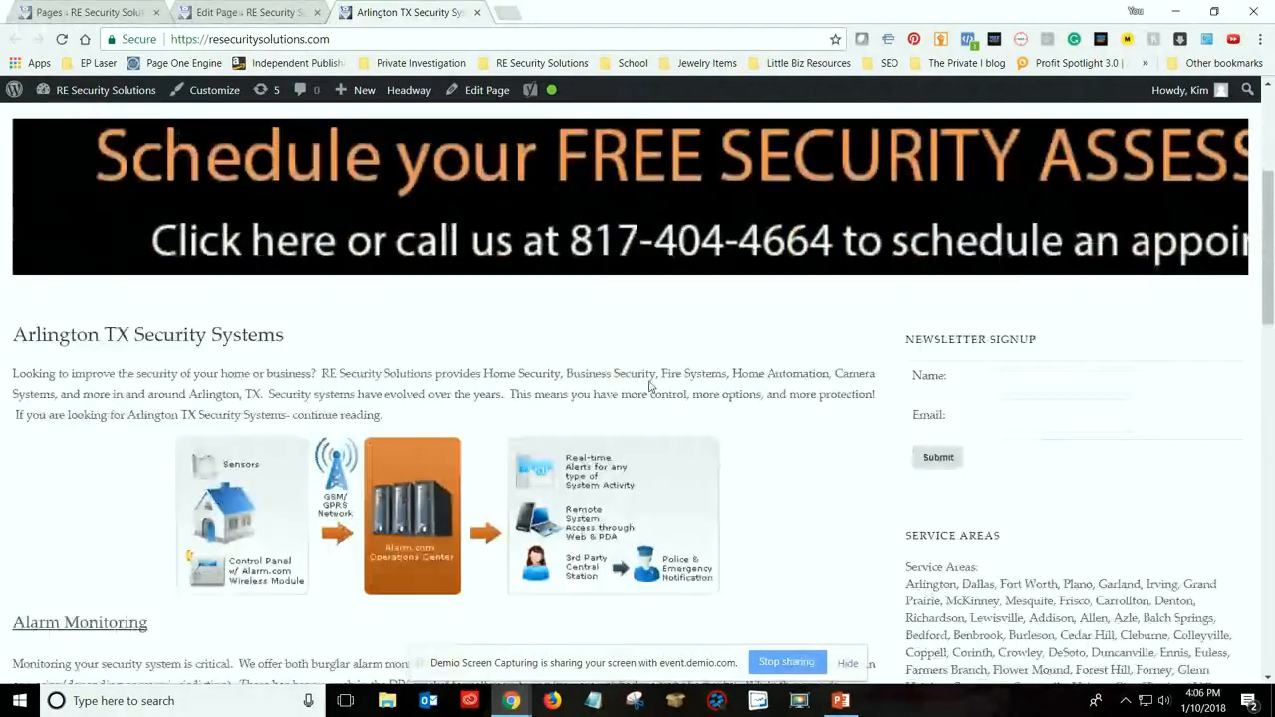
pyautogui.scroll(-6, 649, 391)
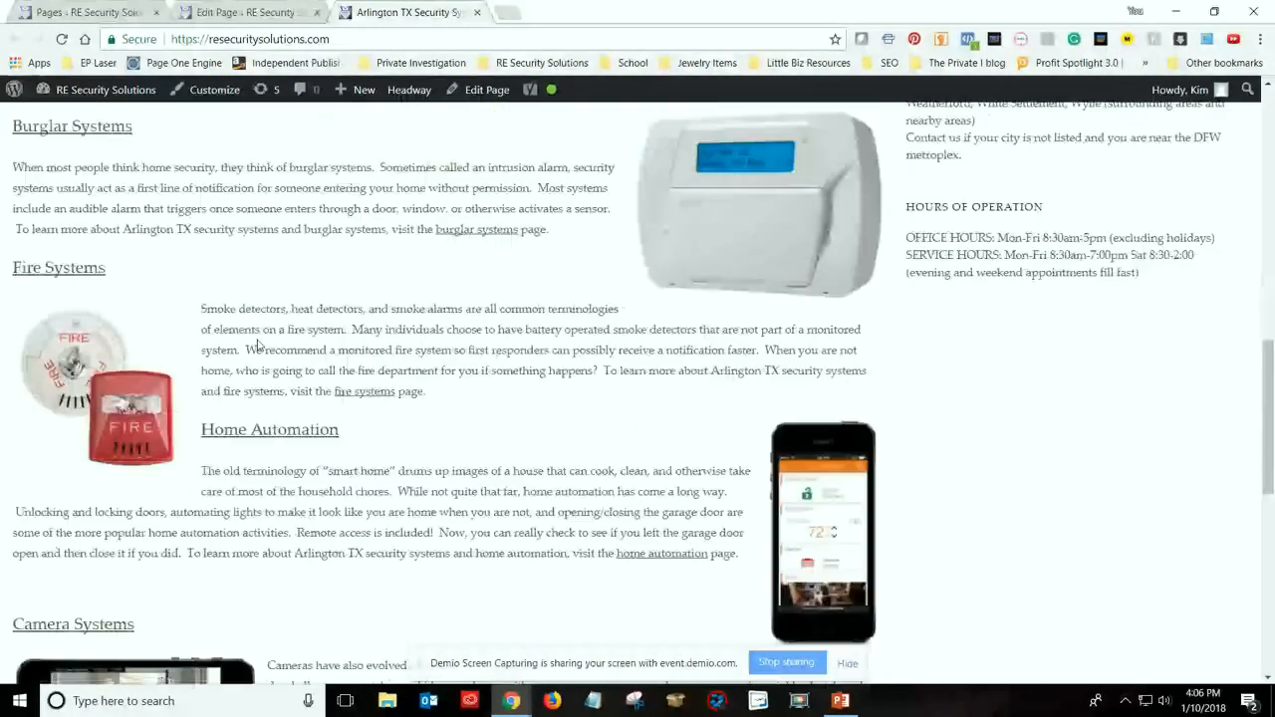
pyautogui.scroll(-2, 575, 470)
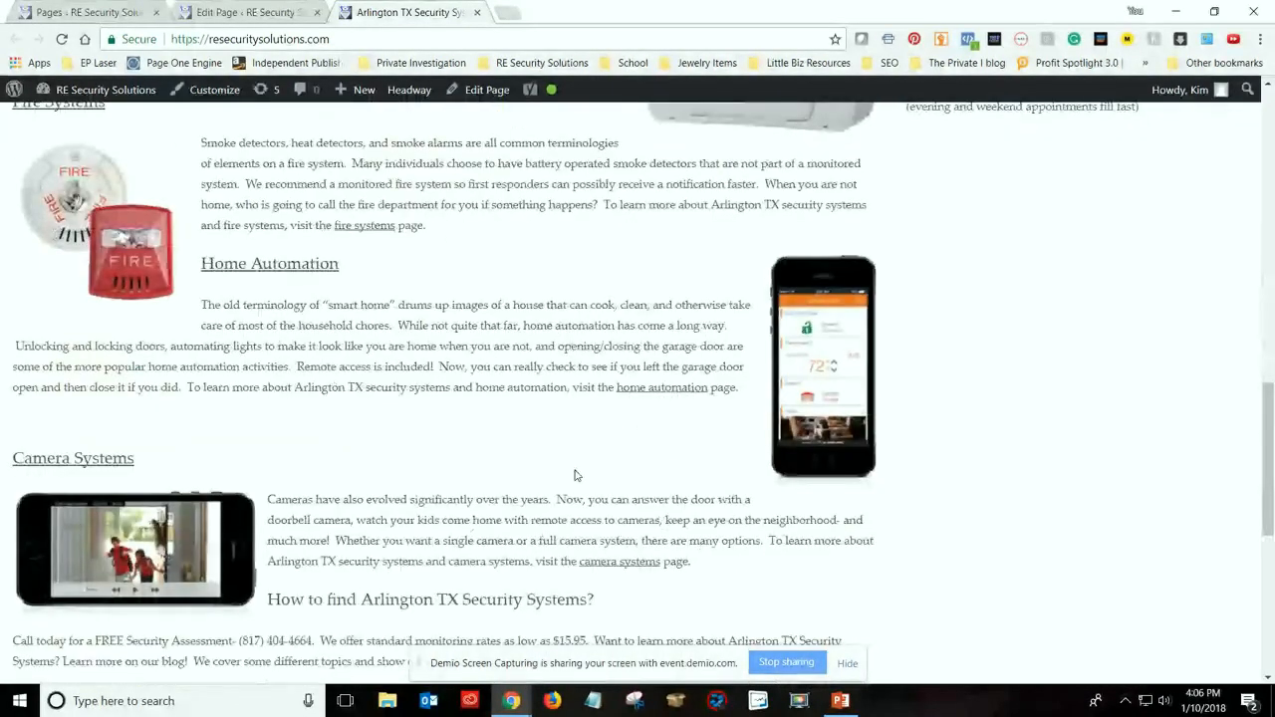
pyautogui.scroll(-3, 574, 475)
pyautogui.scroll(1, 574, 476)
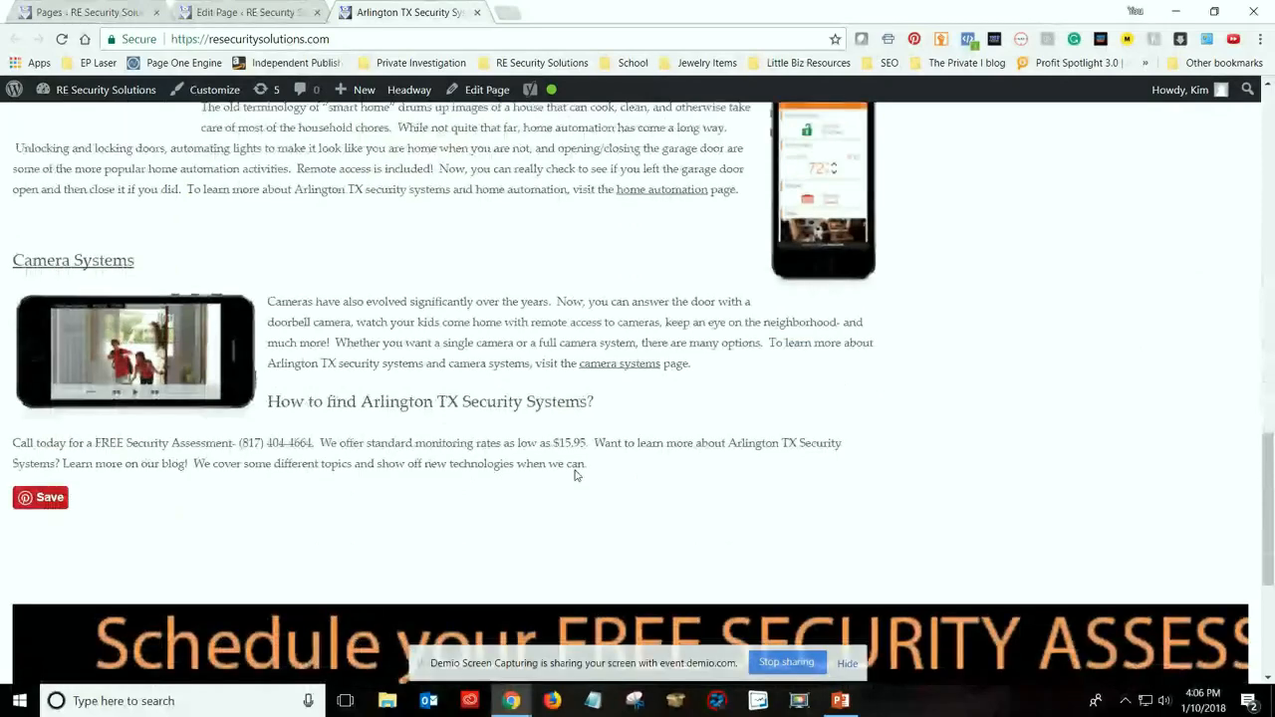
pyautogui.scroll(5, 574, 475)
pyautogui.scroll(10, 574, 475)
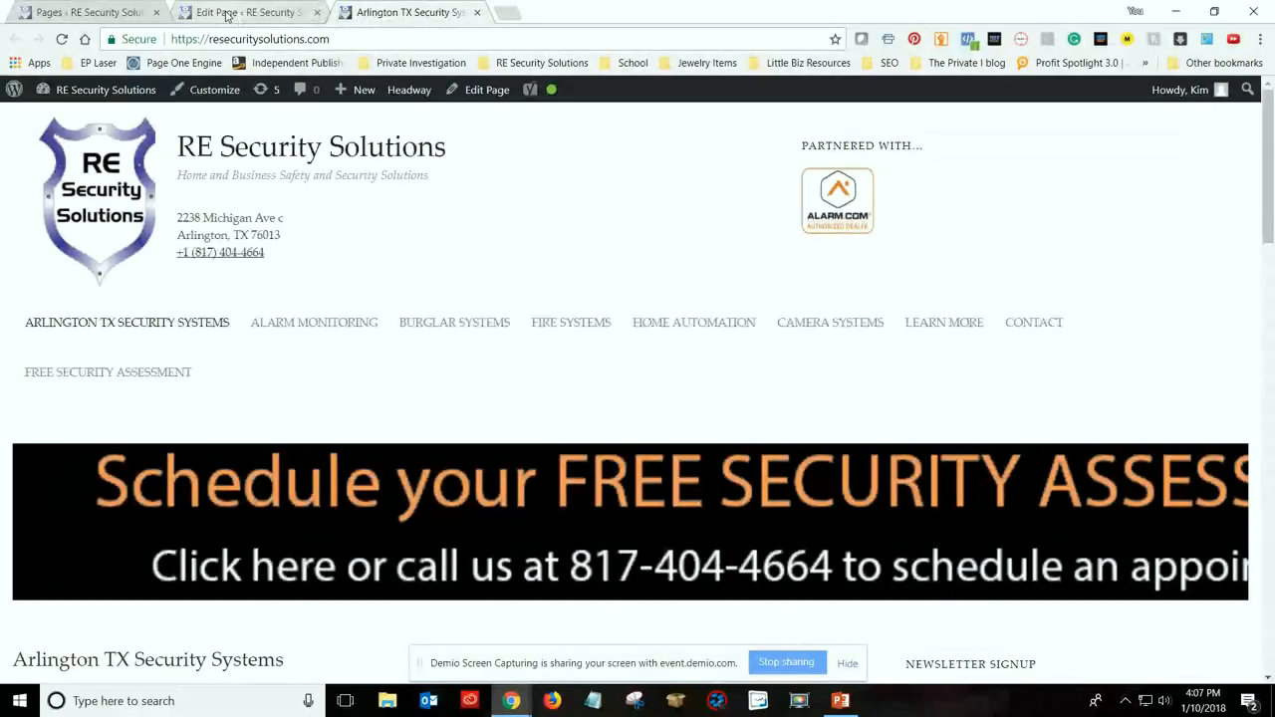
# Switch to the home page's editor and examine the Yoast SEO snippet preview, focus keyword and keyword analysis
pyautogui.click(227, 13)
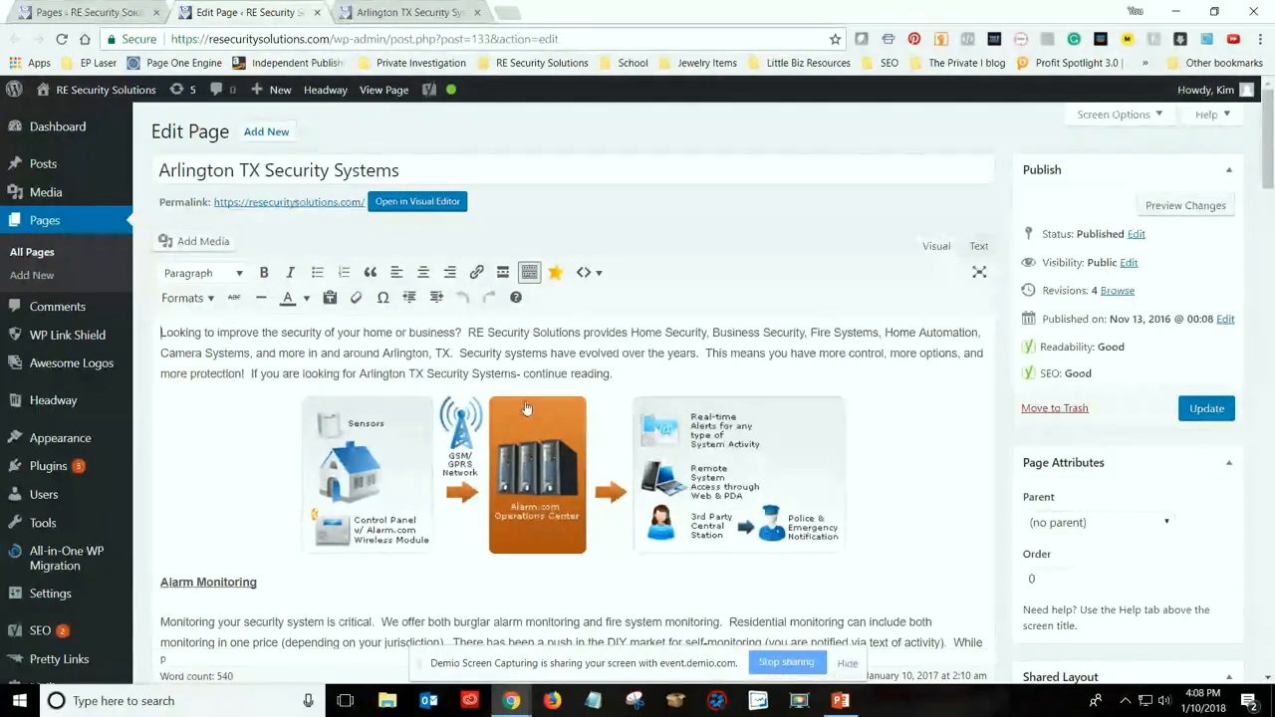
pyautogui.scroll(-10, 833, 482)
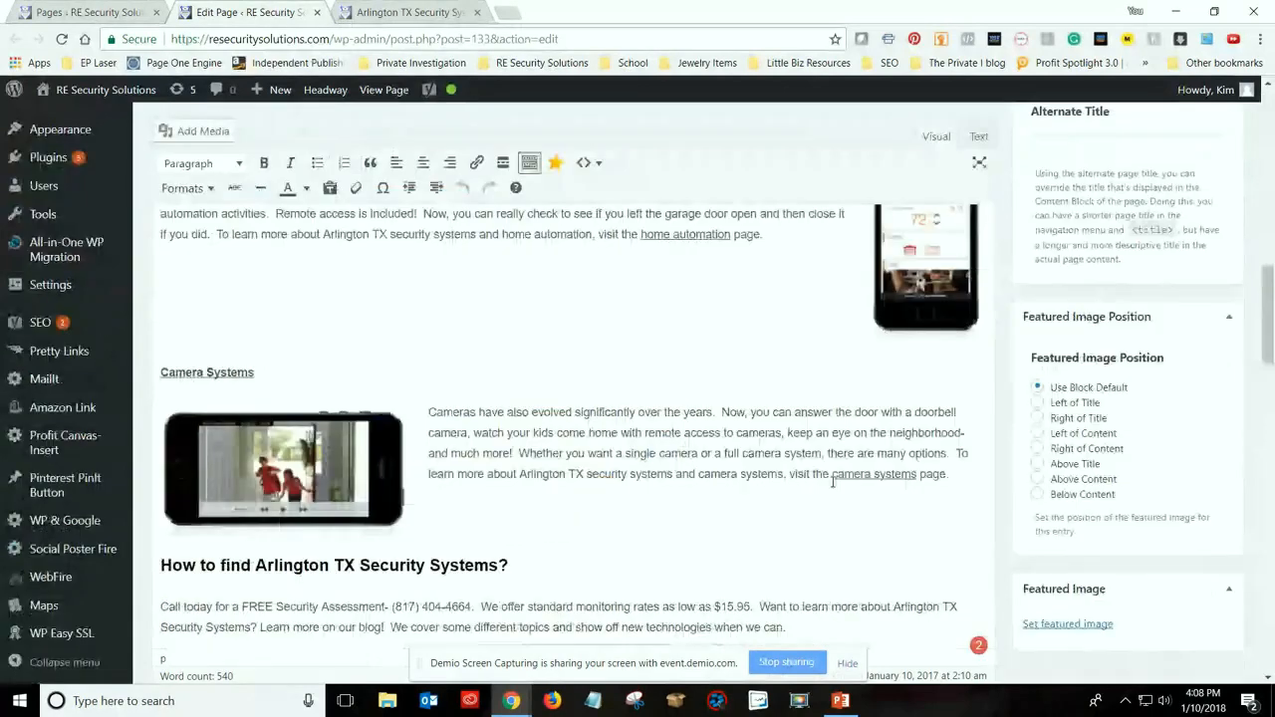
pyautogui.scroll(-5, 833, 482)
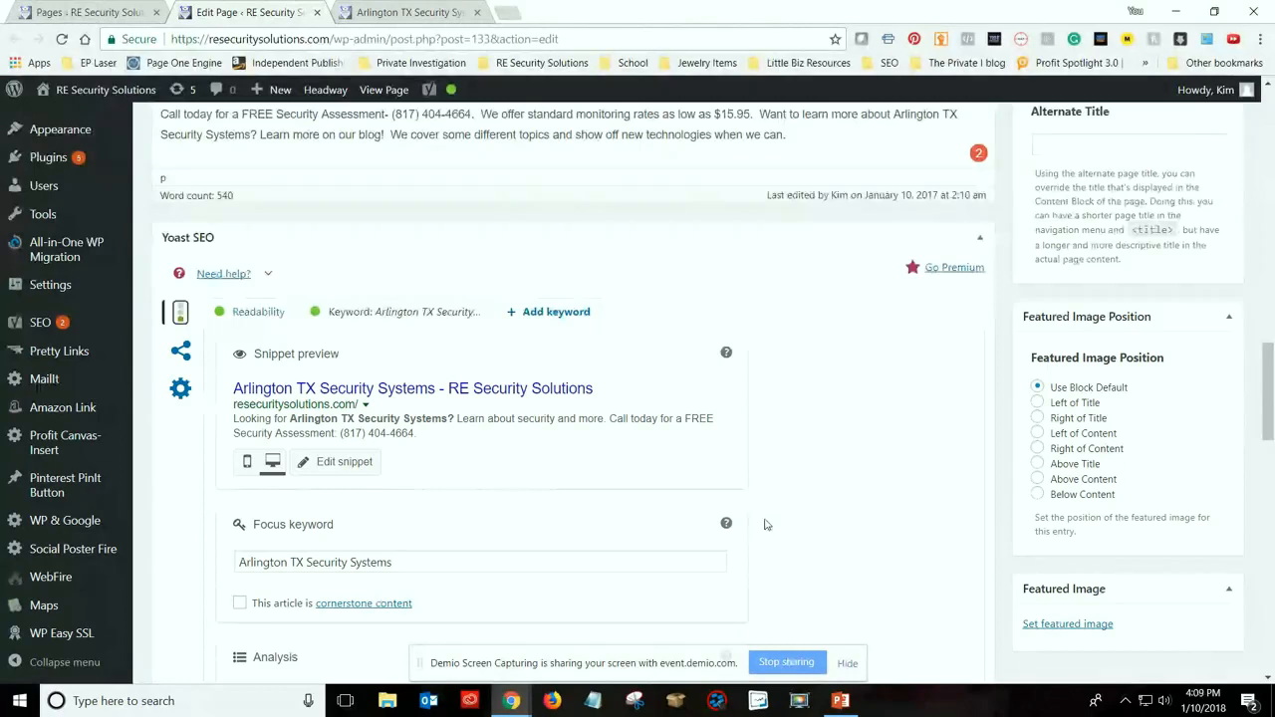
pyautogui.scroll(-1, 813, 507)
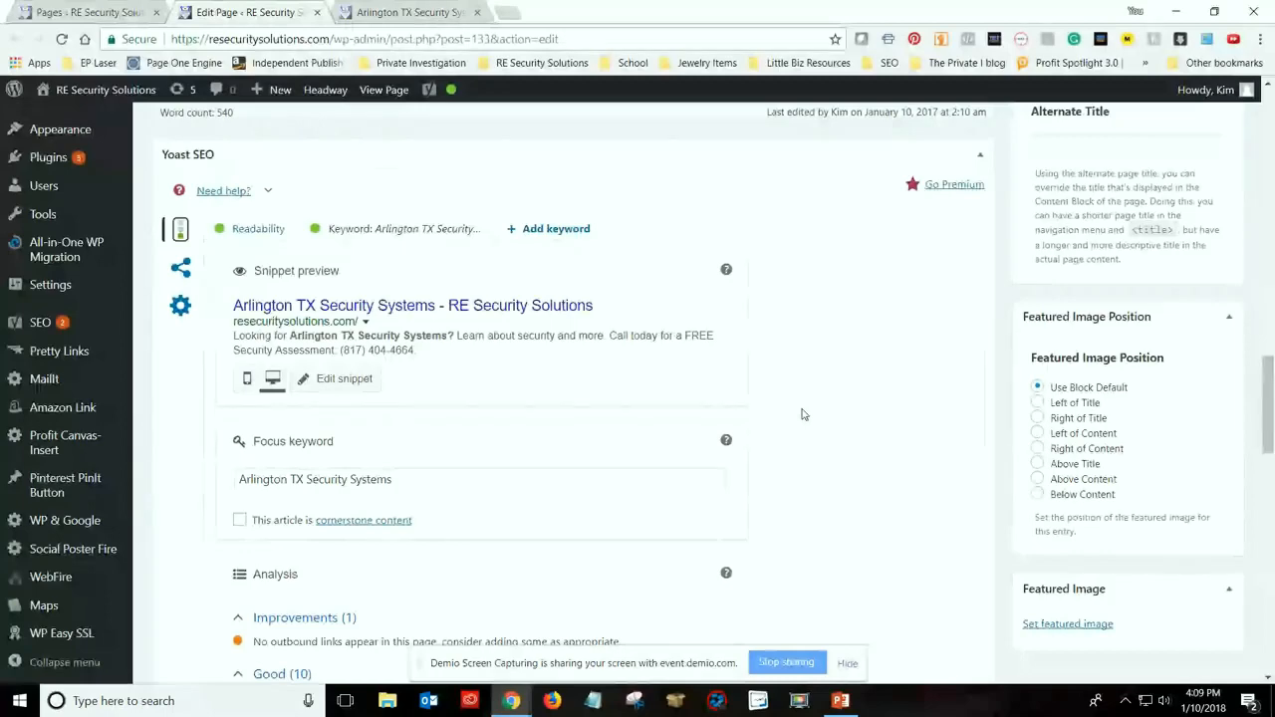
pyautogui.scroll(-1, 817, 412)
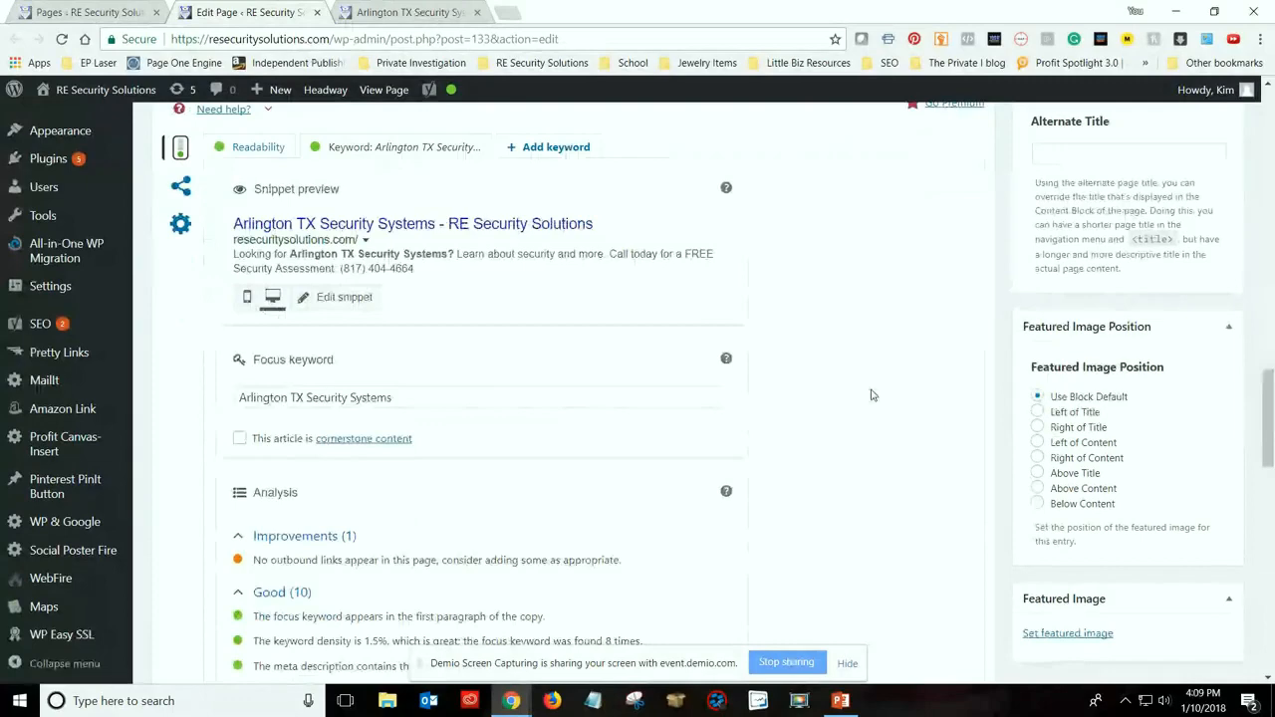
pyautogui.scroll(-1, 871, 395)
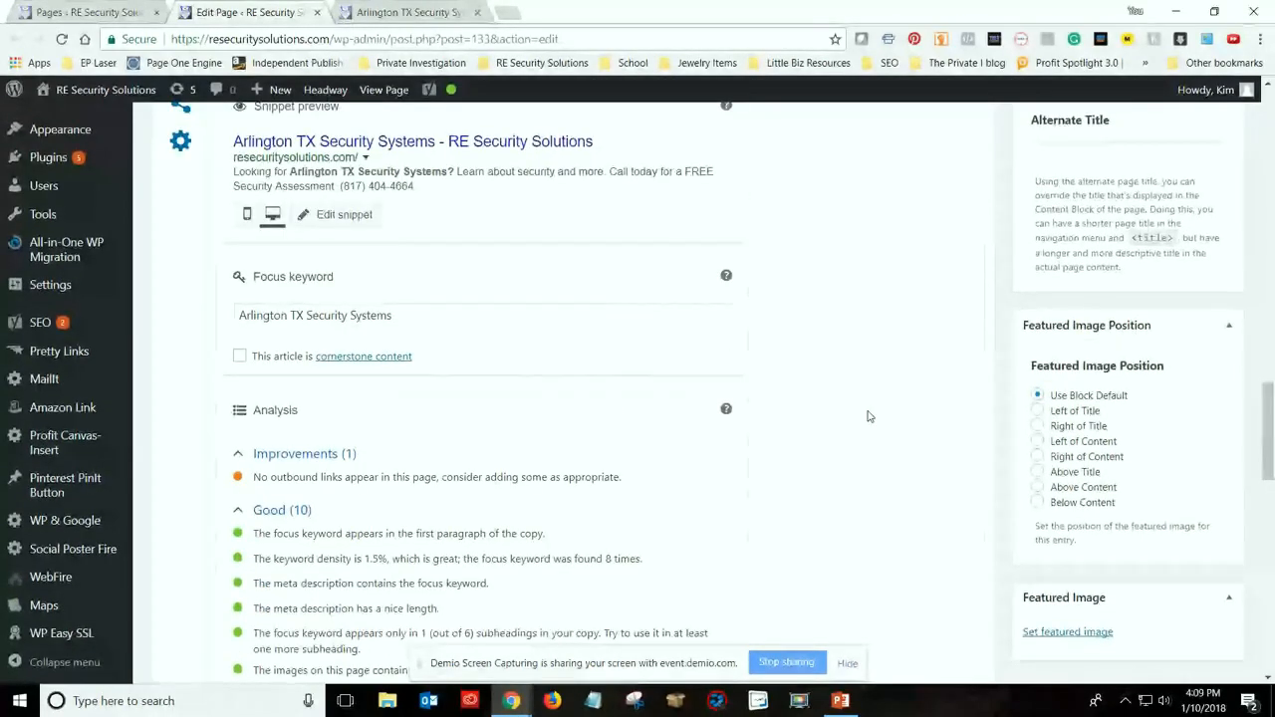
pyautogui.scroll(-1, 867, 416)
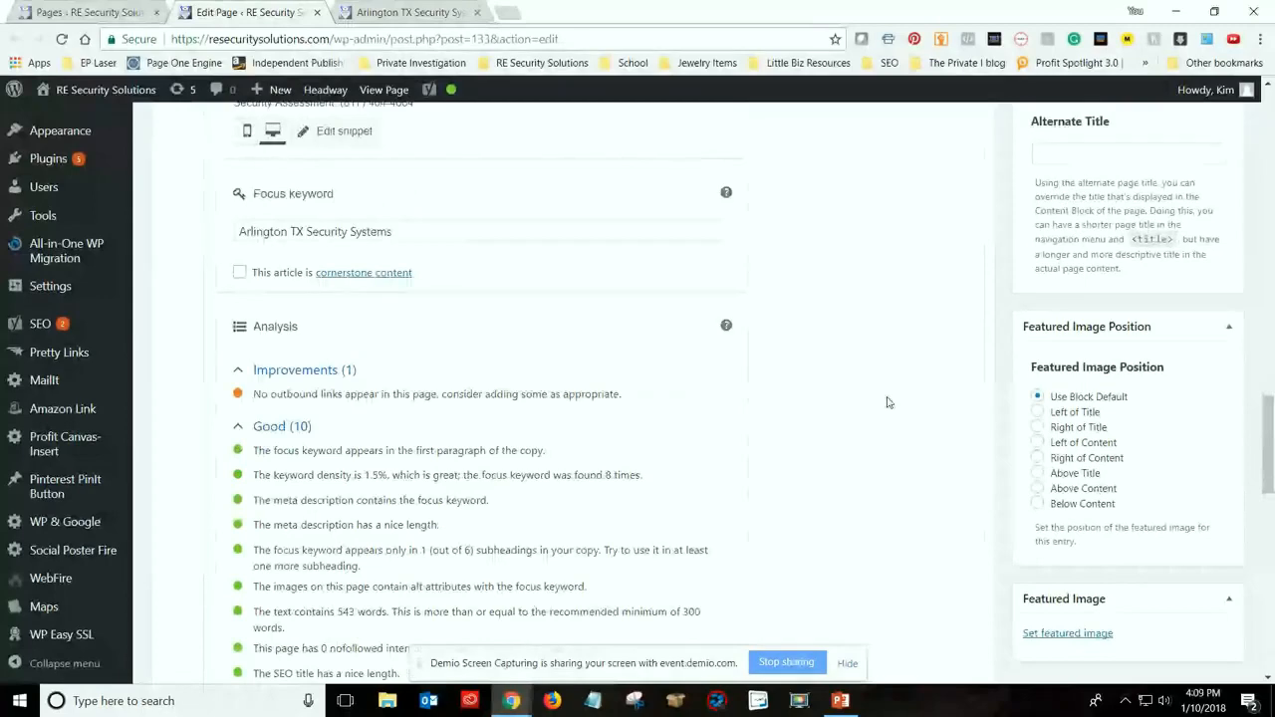
pyautogui.scroll(-1, 889, 403)
pyautogui.scroll(-3, 888, 402)
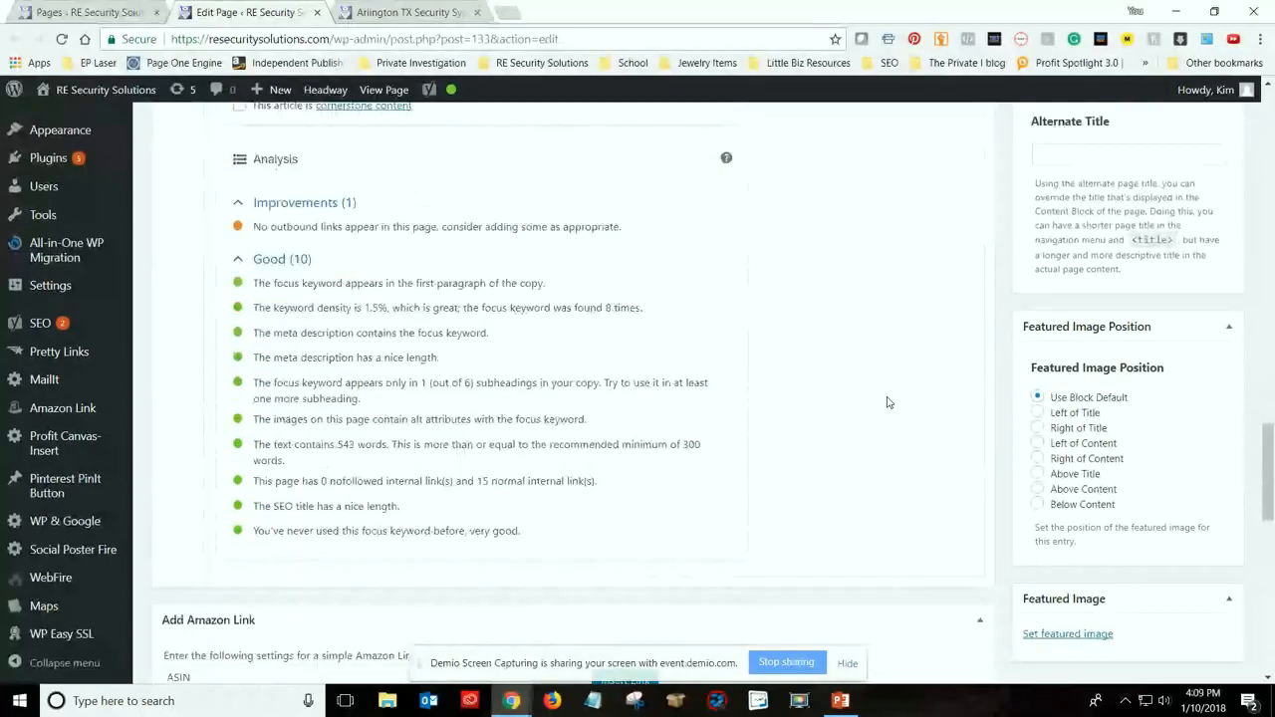
pyautogui.scroll(-1, 889, 403)
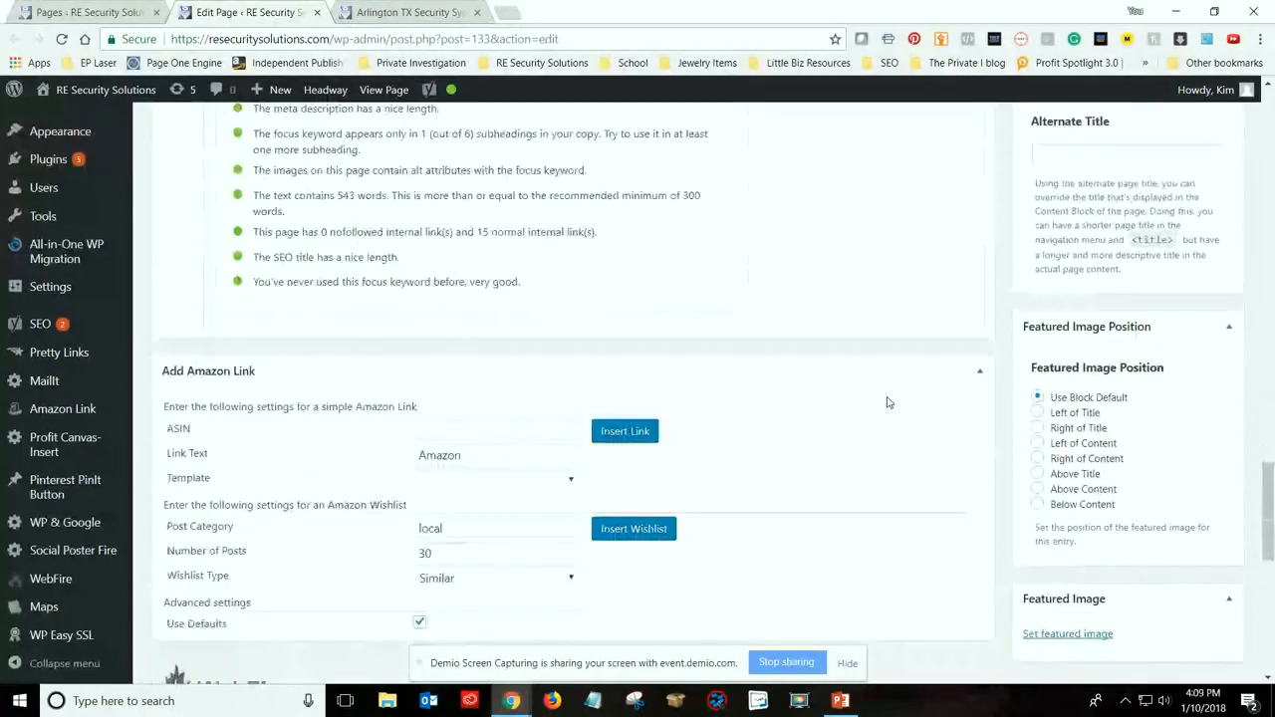
# Review the Readability analysis in the page's Yoast SEO section
pyautogui.scroll(4, 888, 403)
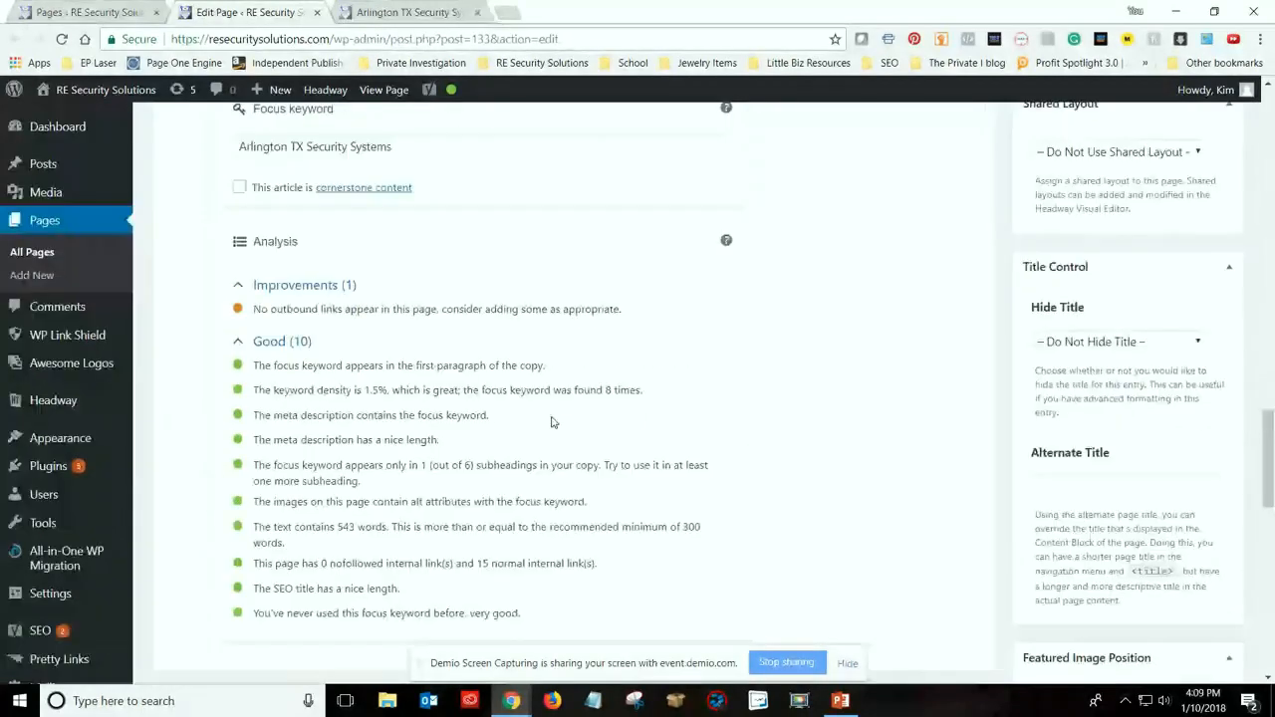
pyautogui.scroll(3, 301, 302)
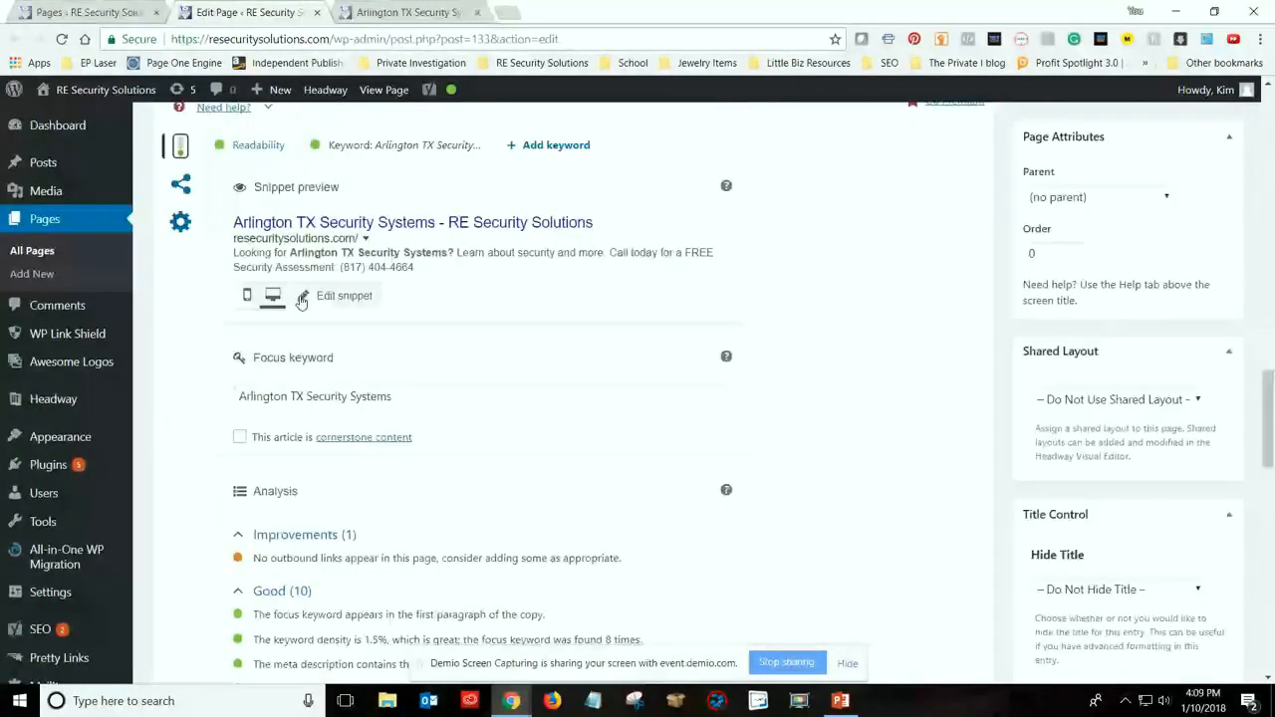
pyautogui.scroll(2, 278, 307)
pyautogui.click(254, 310)
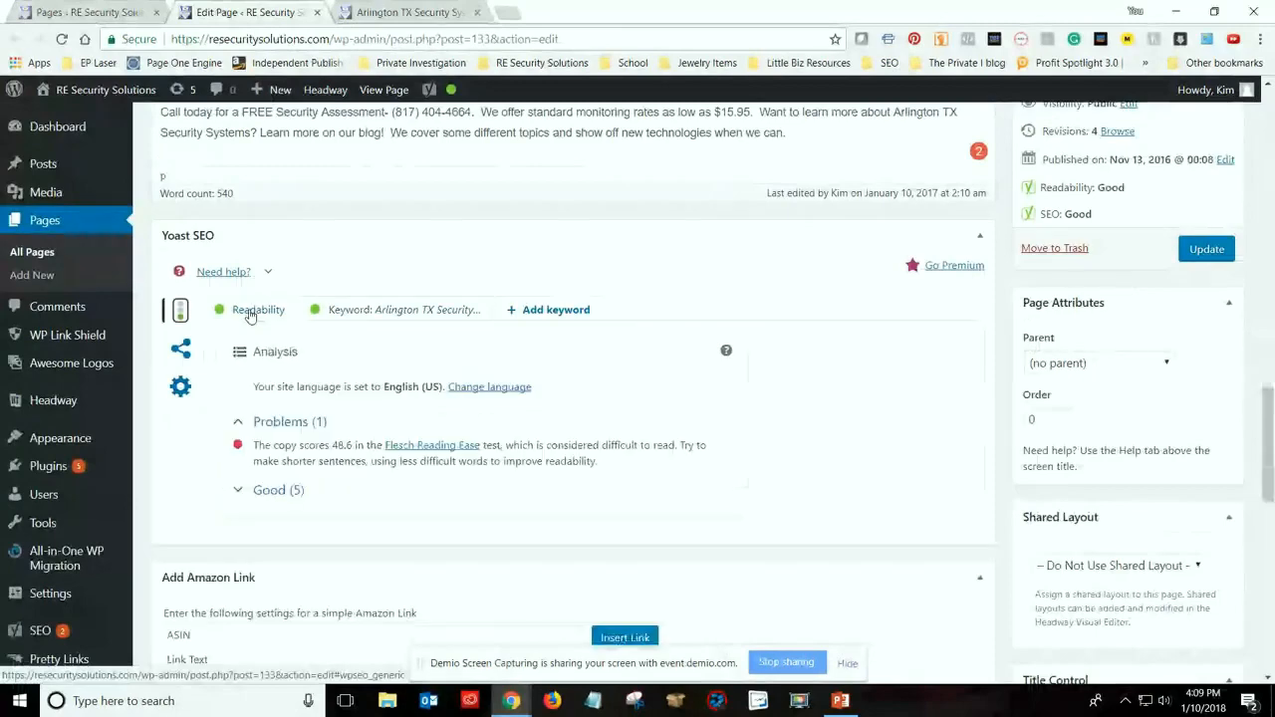
pyautogui.click(418, 310)
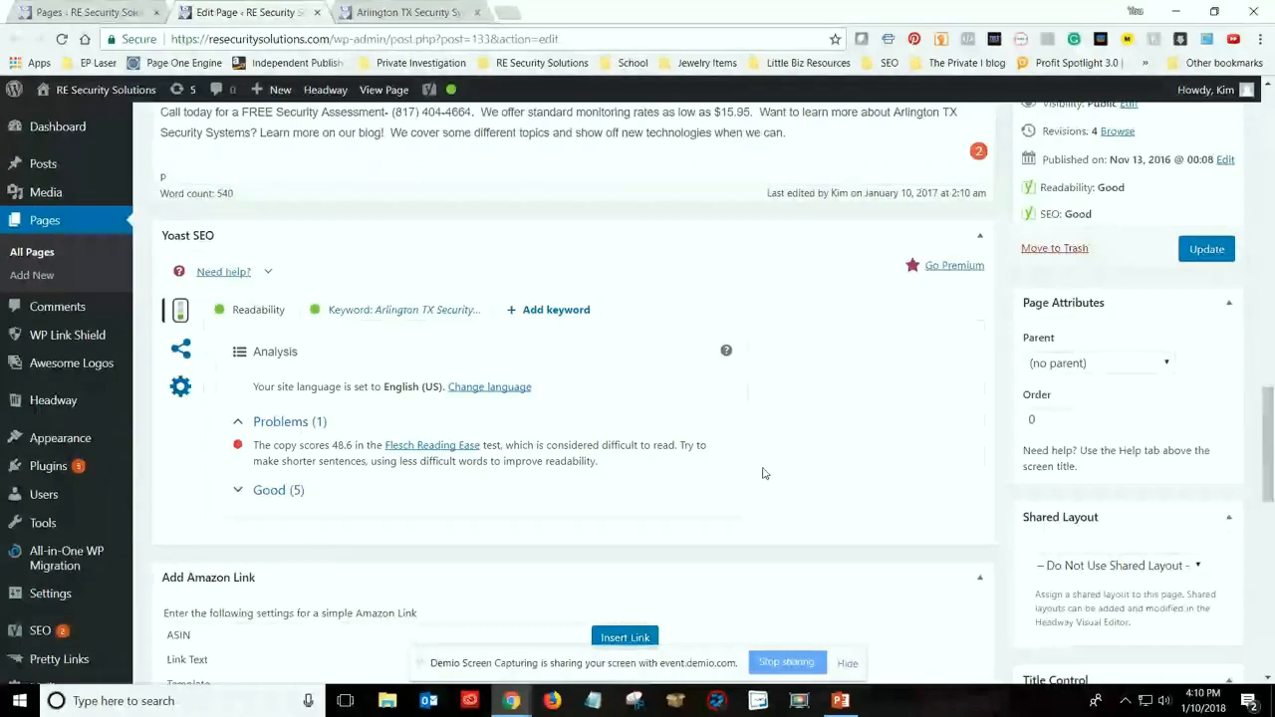
# Examine the page's body content up to its title, checking the grammar suggestion for "especially" under Alarm Monitoring
pyautogui.scroll(3, 733, 424)
pyautogui.scroll(5, 732, 425)
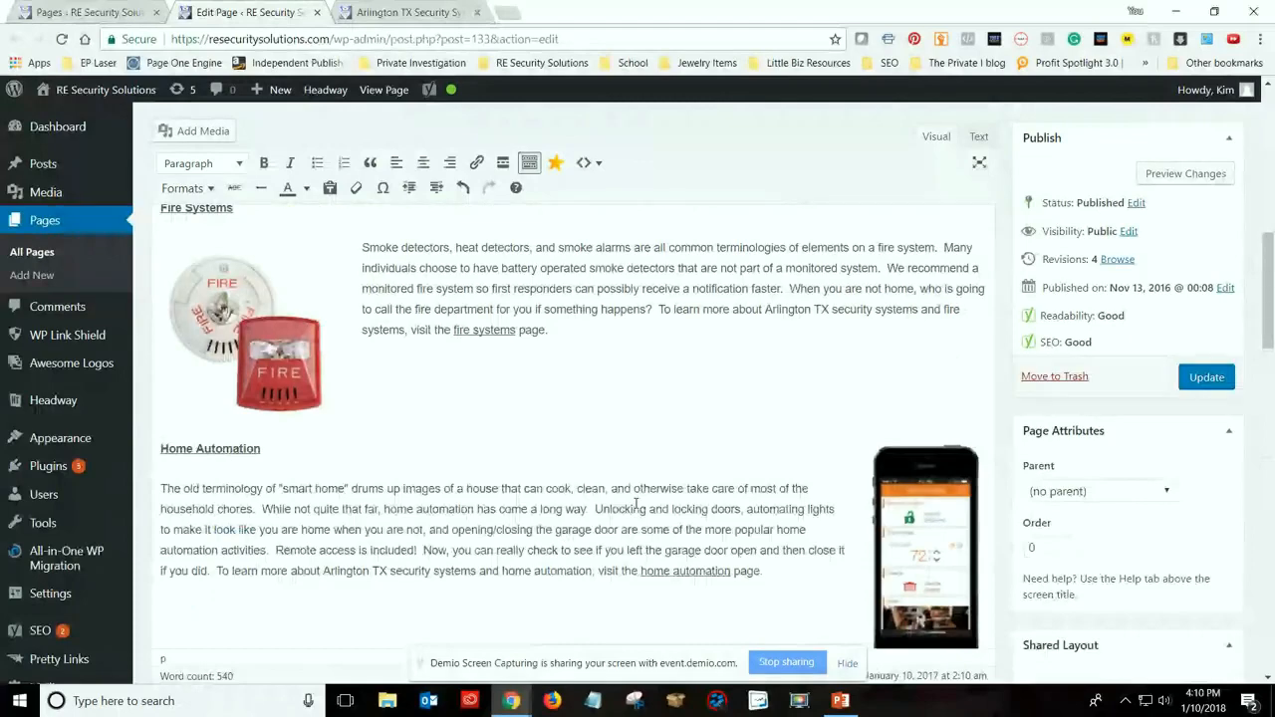
pyautogui.scroll(1, 635, 503)
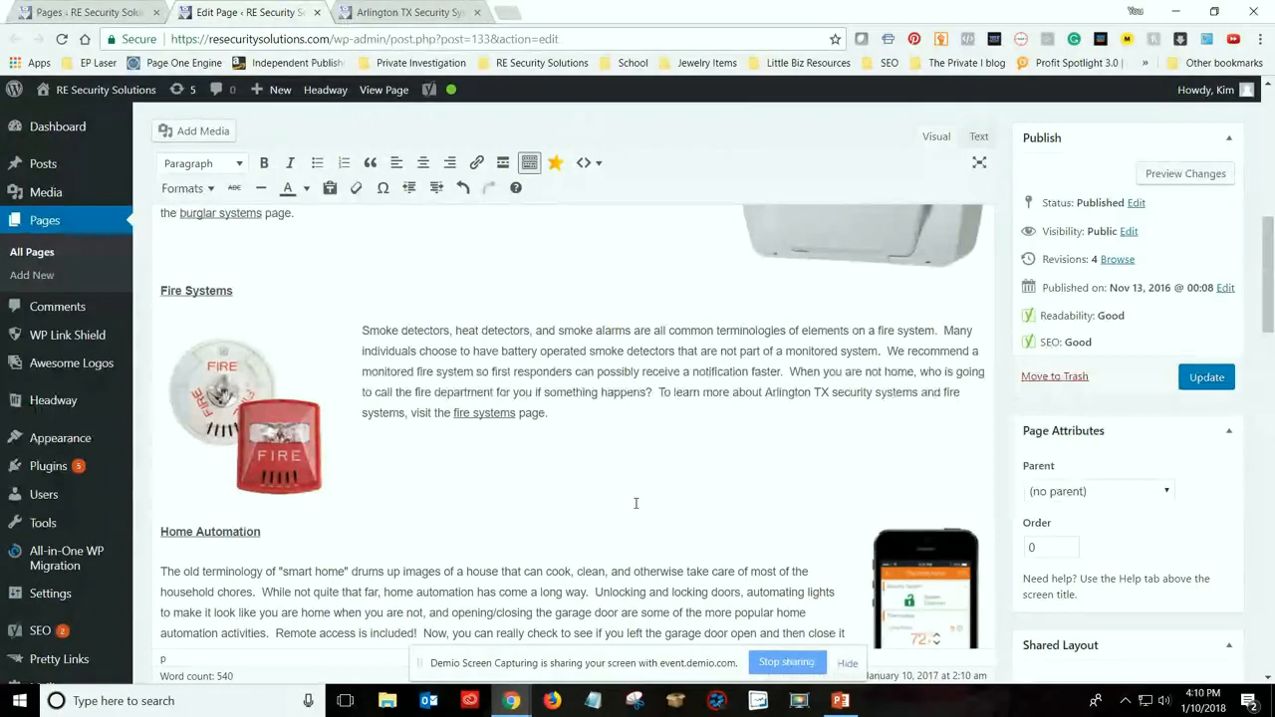
pyautogui.scroll(3, 636, 503)
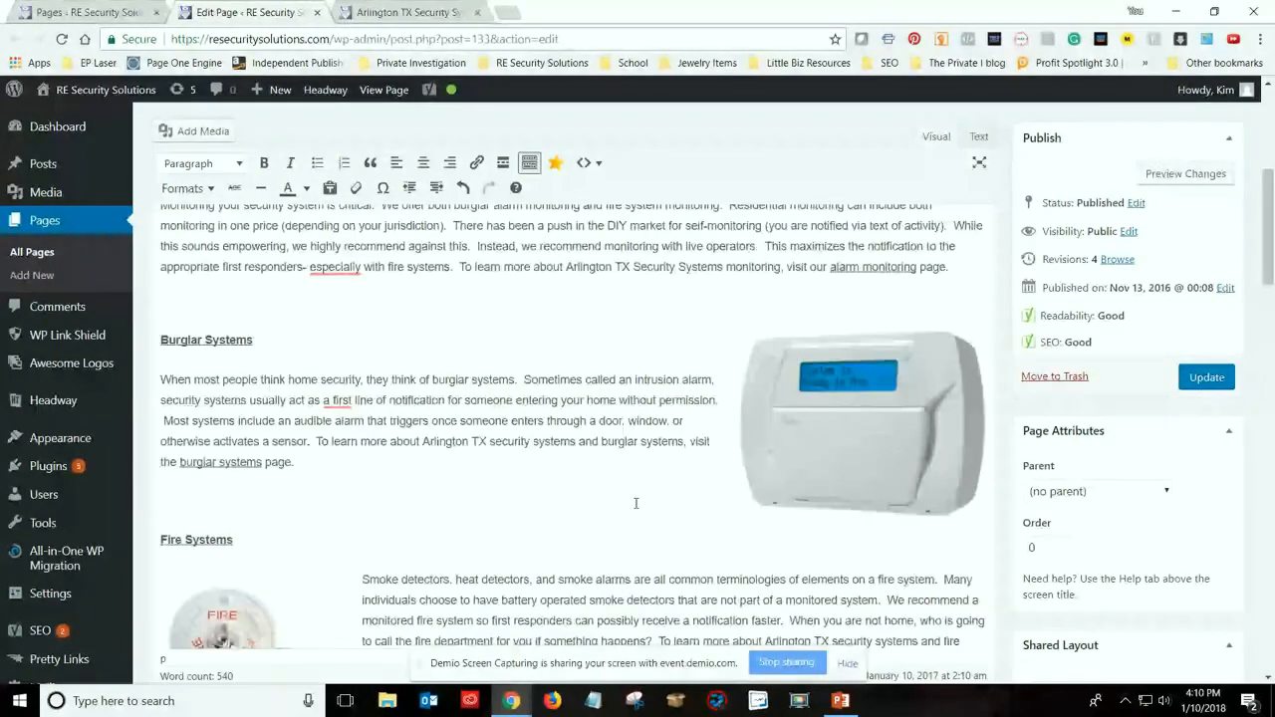
pyautogui.scroll(2, 635, 503)
pyautogui.scroll(1, 635, 503)
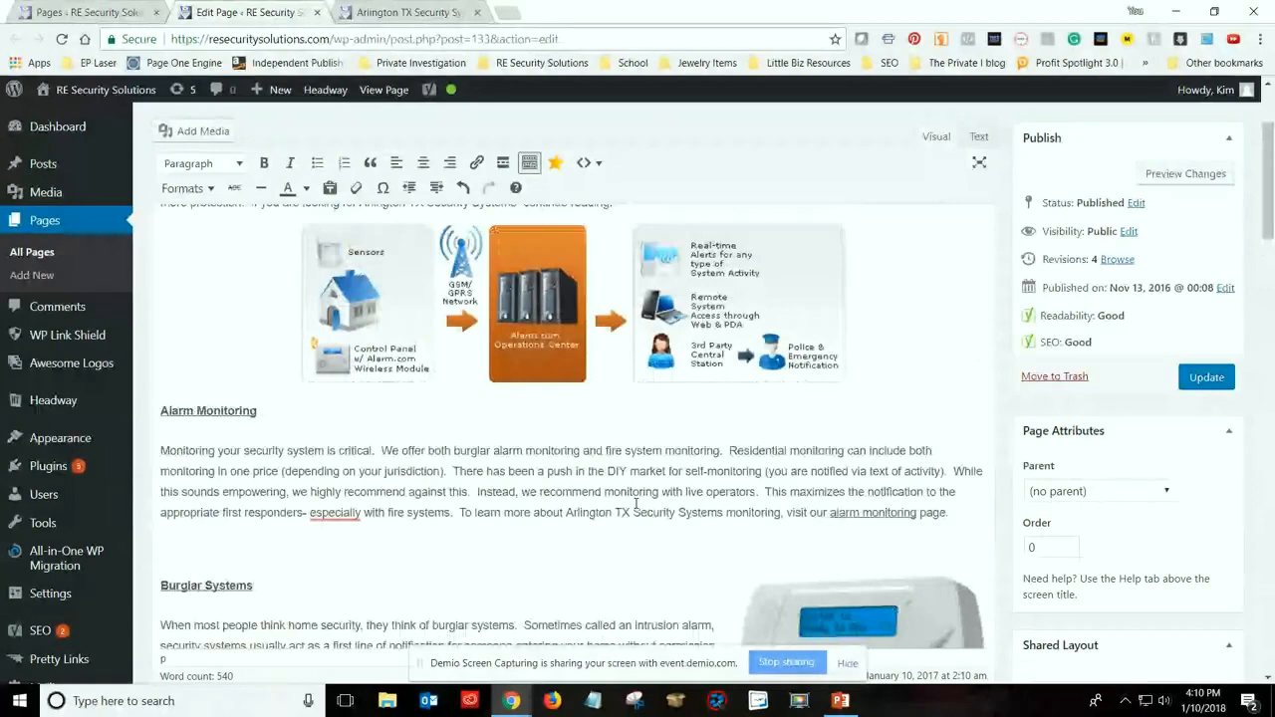
pyautogui.moveTo(332, 517)
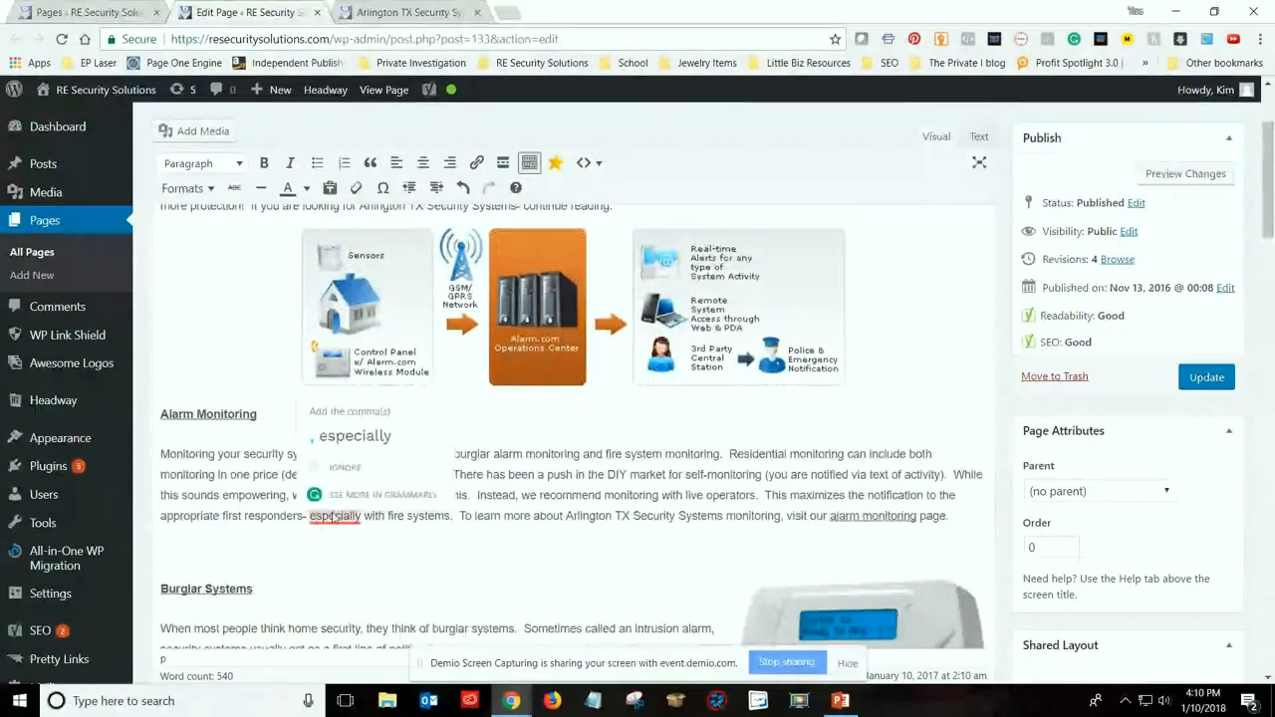
pyautogui.scroll(2, 505, 536)
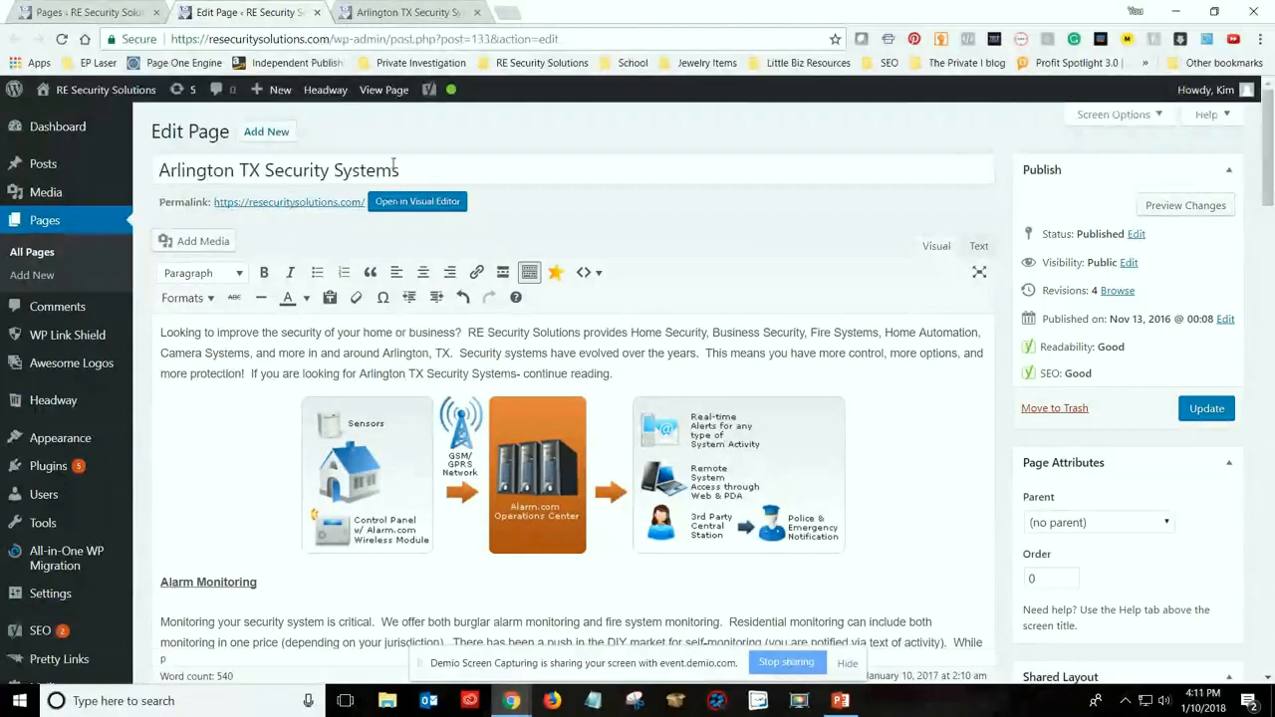
# Try putting "Best" in front of the page title, and remove it again
pyautogui.write('B')
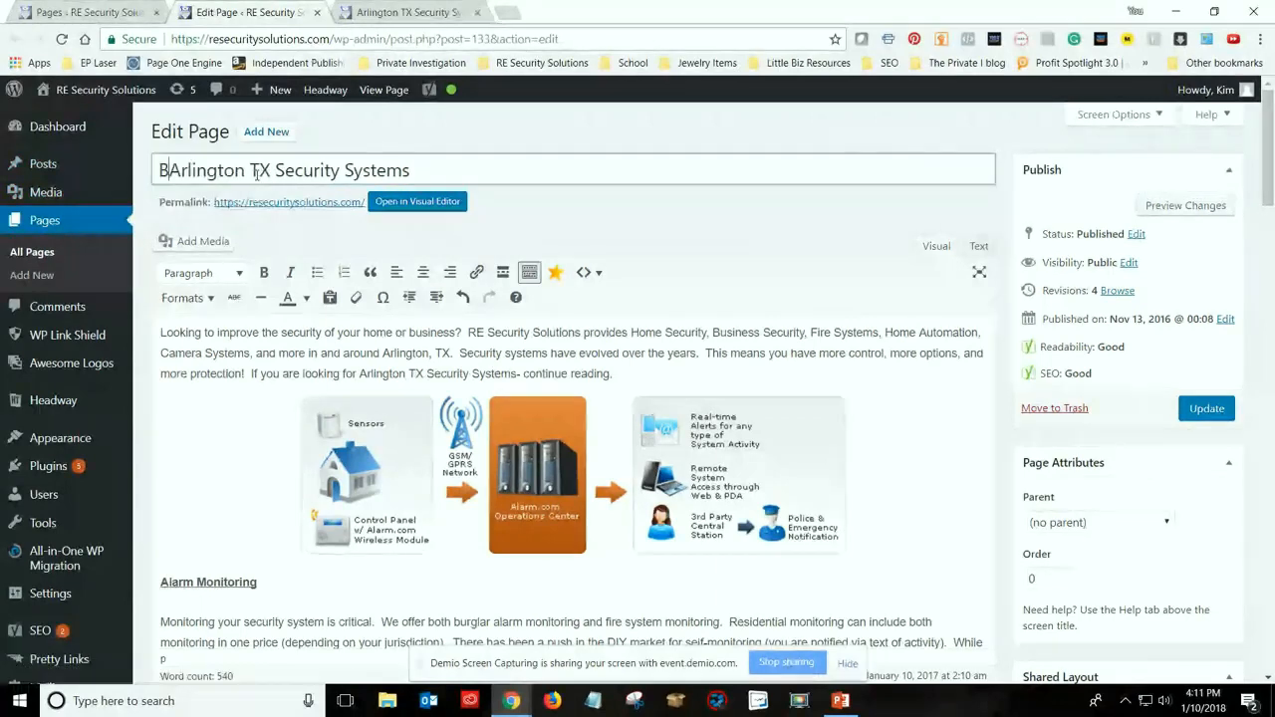
pyautogui.write('est')
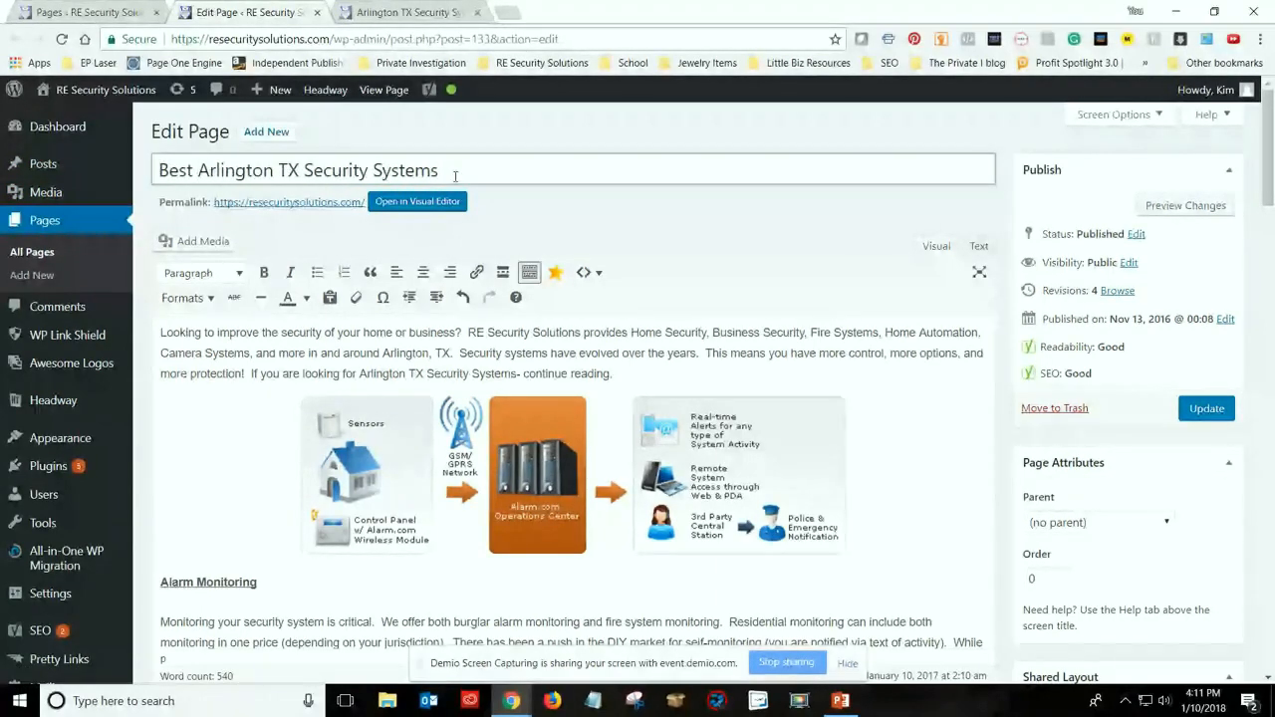
pyautogui.press('BackSpace')
pyautogui.press('BackSpace')
pyautogui.press('BackSpace')
pyautogui.press('BackSpace')
pyautogui.press('BackSpace')
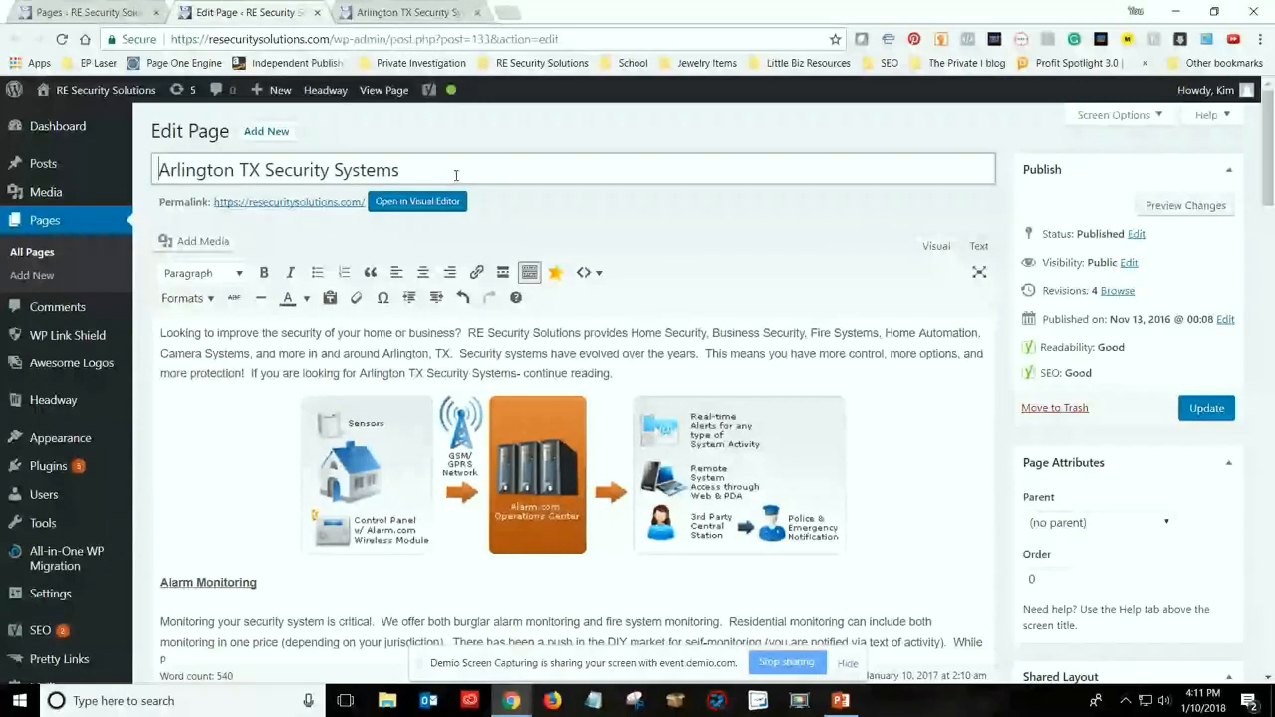
# Append "- Best 3 systems" to the page title after "Arlington TX Security Systems"
pyautogui.click(456, 175)
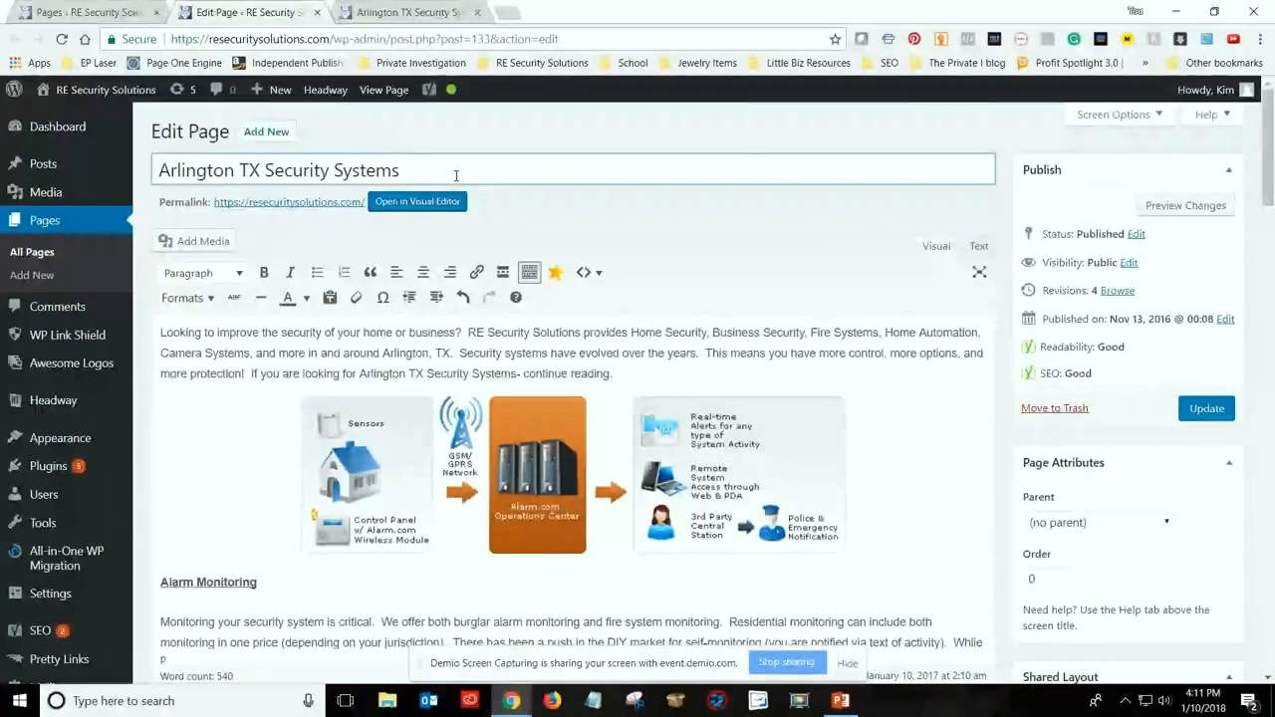
pyautogui.write('- B')
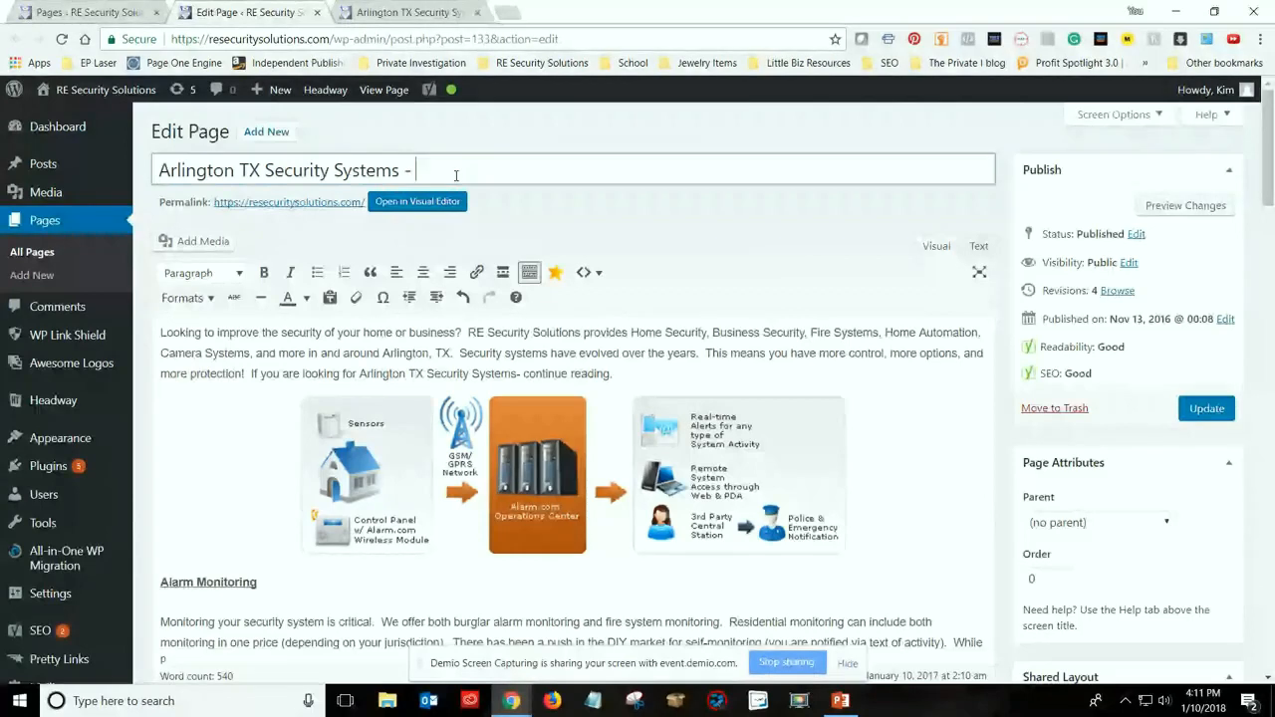
pyautogui.write('est')
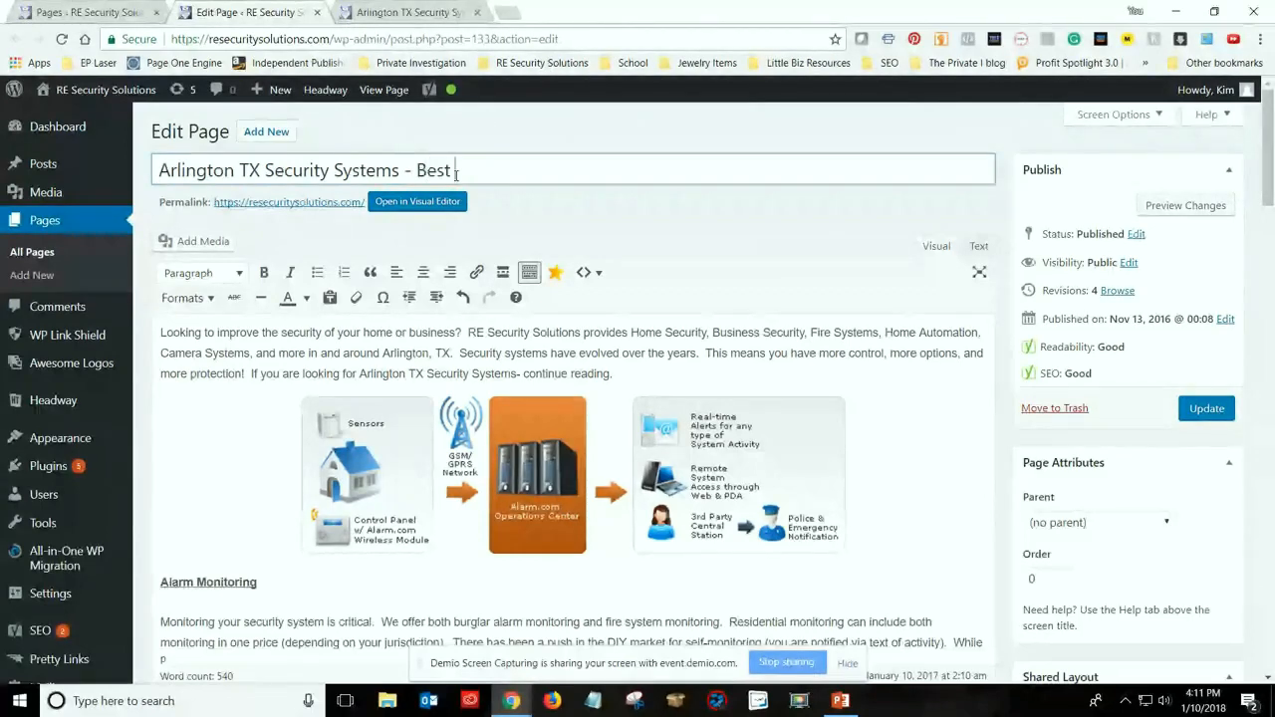
pyautogui.write(' 3 tips')
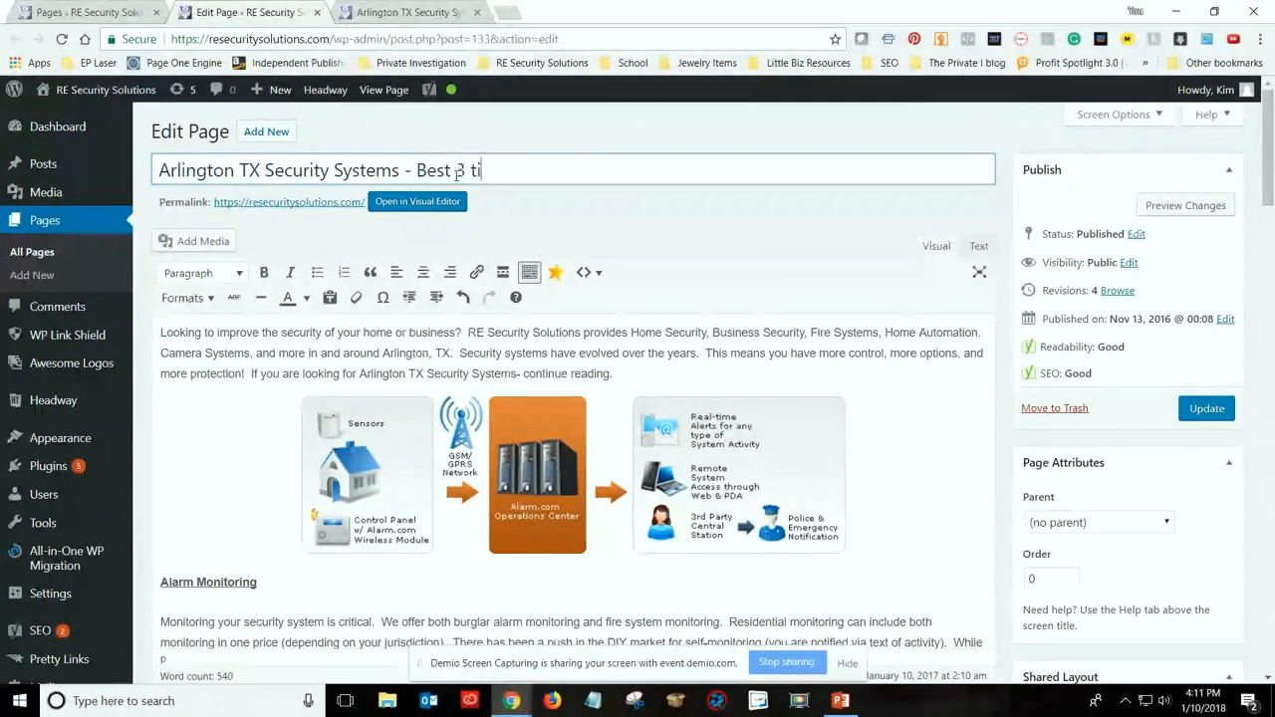
pyautogui.press('BackSpace')
pyautogui.press('BackSpace')
pyautogui.press('BackSpace')
pyautogui.press('BackSpace')
pyautogui.write('systems')
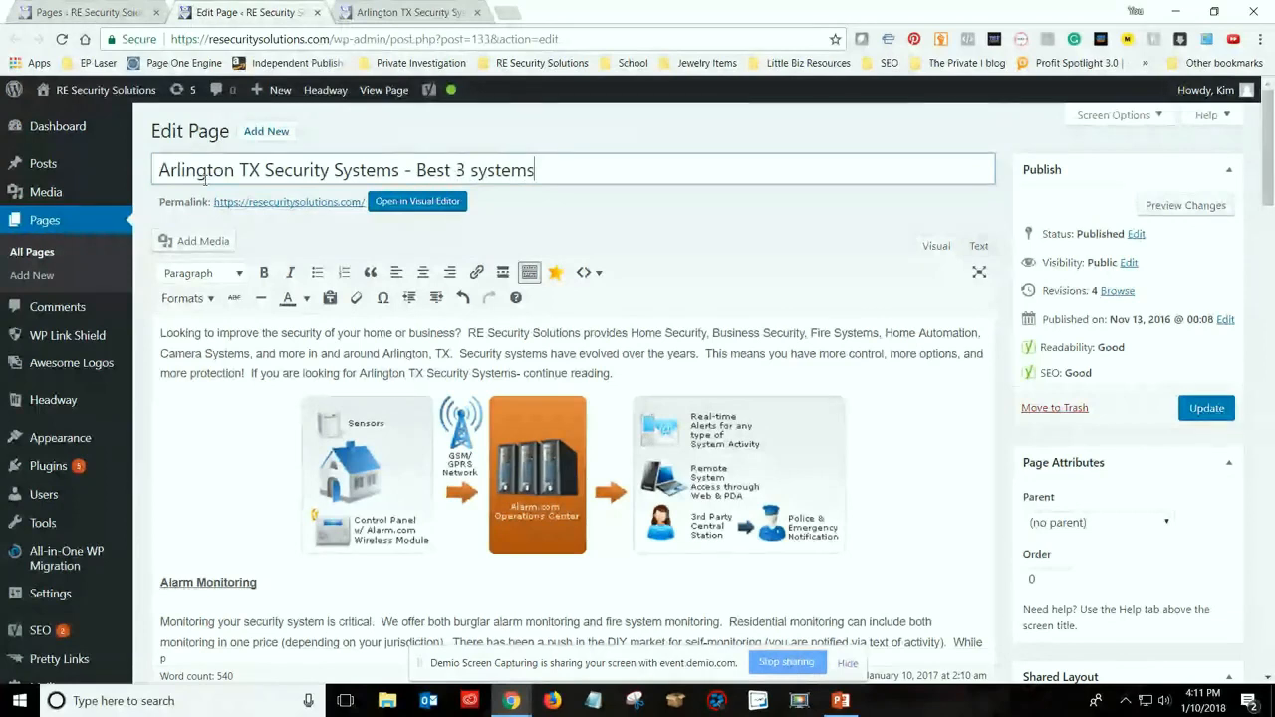
# Remove "- Best 3 systems" from the page title, leaving "Arlington TX Security Systems"
pyautogui.press('BackSpace')
pyautogui.press('BackSpace')
pyautogui.press('BackSpace')
pyautogui.press('BackSpace')
pyautogui.press('BackSpace')
pyautogui.press('BackSpace')
pyautogui.press('BackSpace')
pyautogui.press('BackSpace')
pyautogui.press('BackSpace')
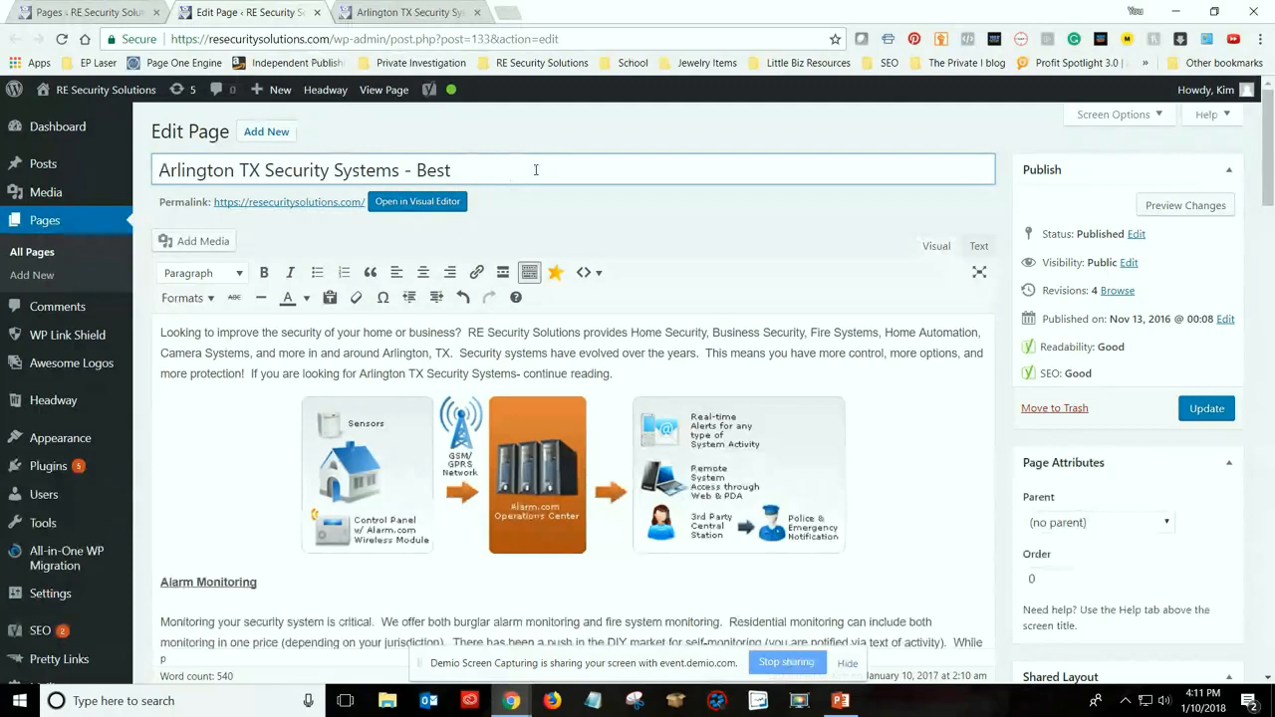
pyautogui.press('BackSpace')
pyautogui.press('BackSpace')
pyautogui.press('BackSpace')
pyautogui.press('BackSpace')
pyautogui.press('BackSpace')
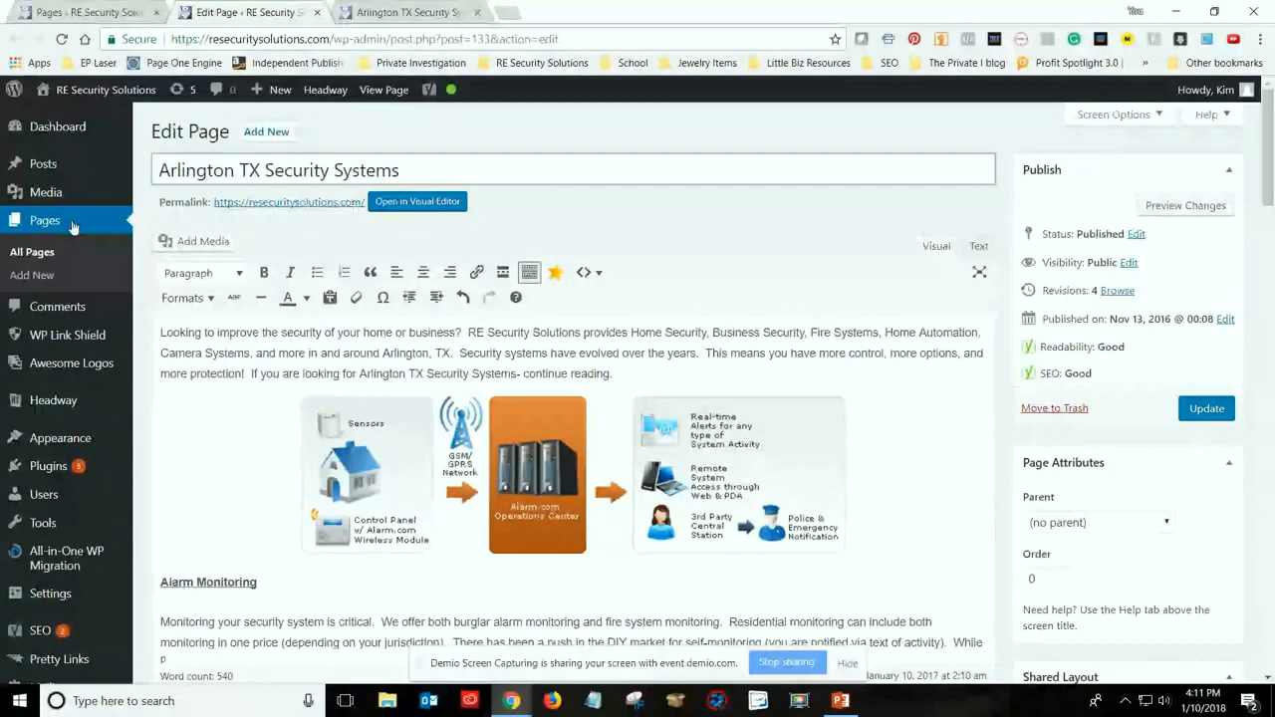
# Check how the page title appears on the live home page, and return to the page editor
pyautogui.click(402, 11)
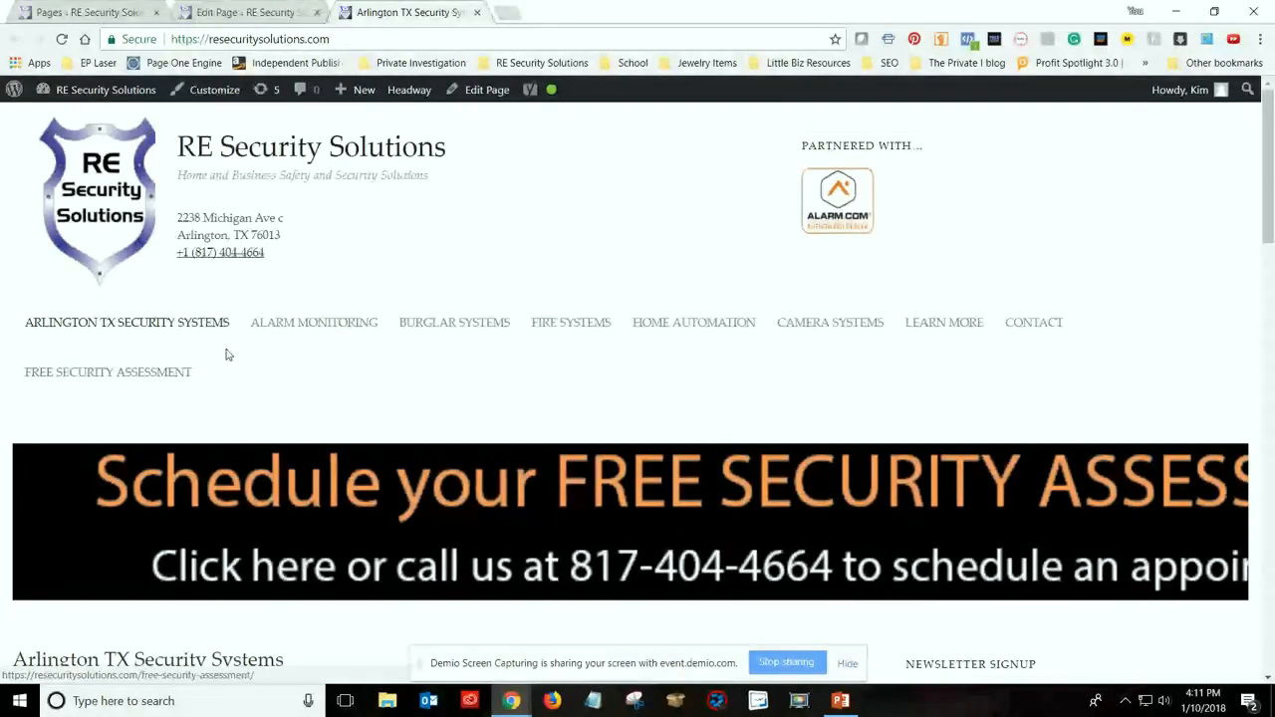
pyautogui.click(244, 12)
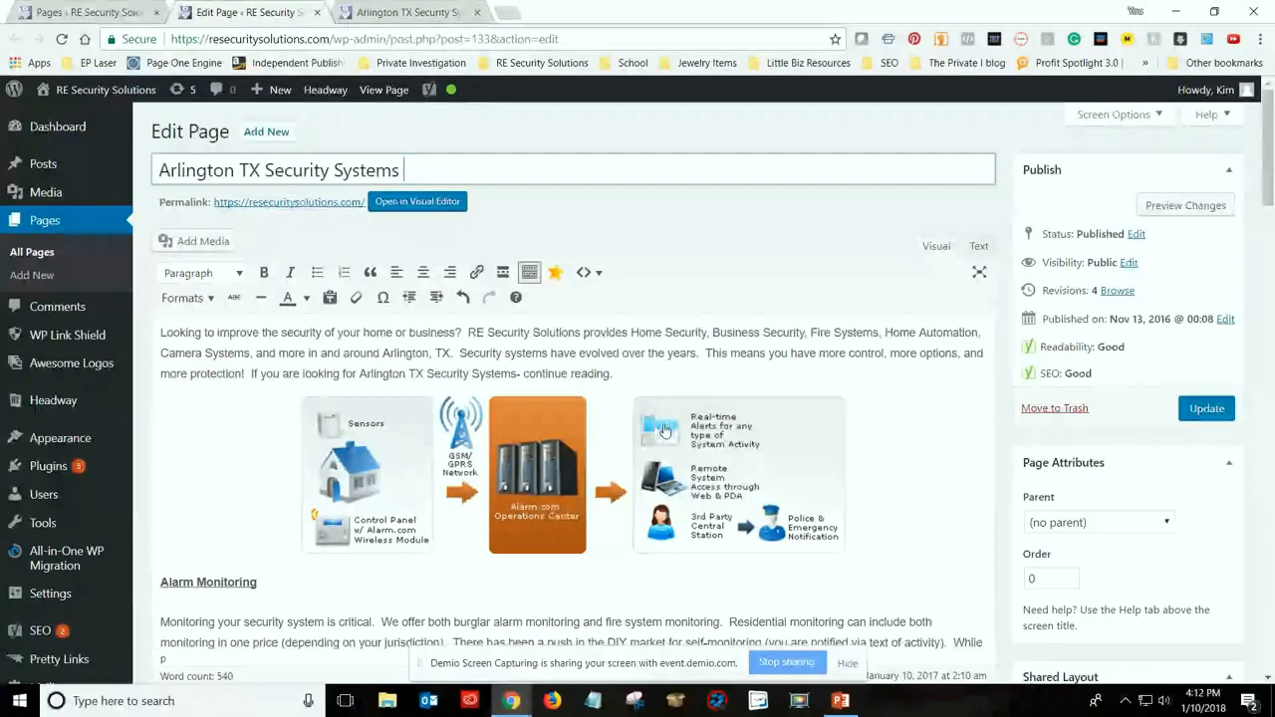
pyautogui.scroll(-1, 697, 423)
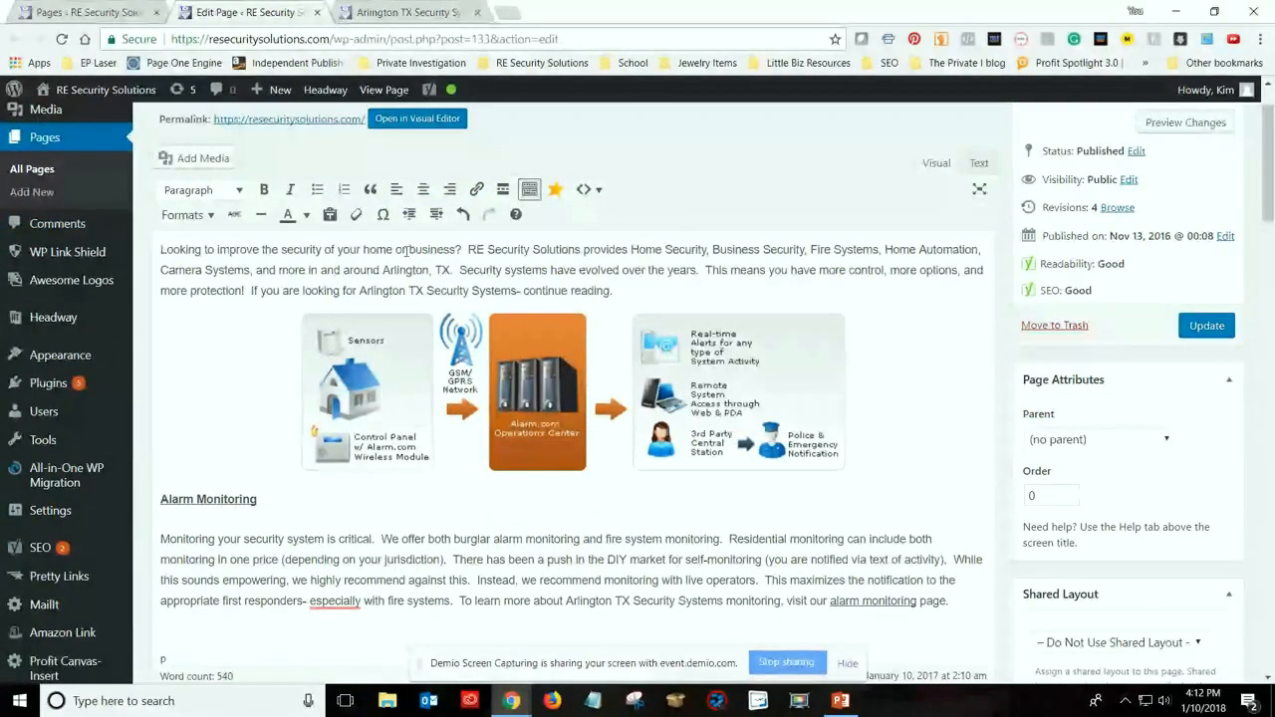
pyautogui.scroll(1, 407, 251)
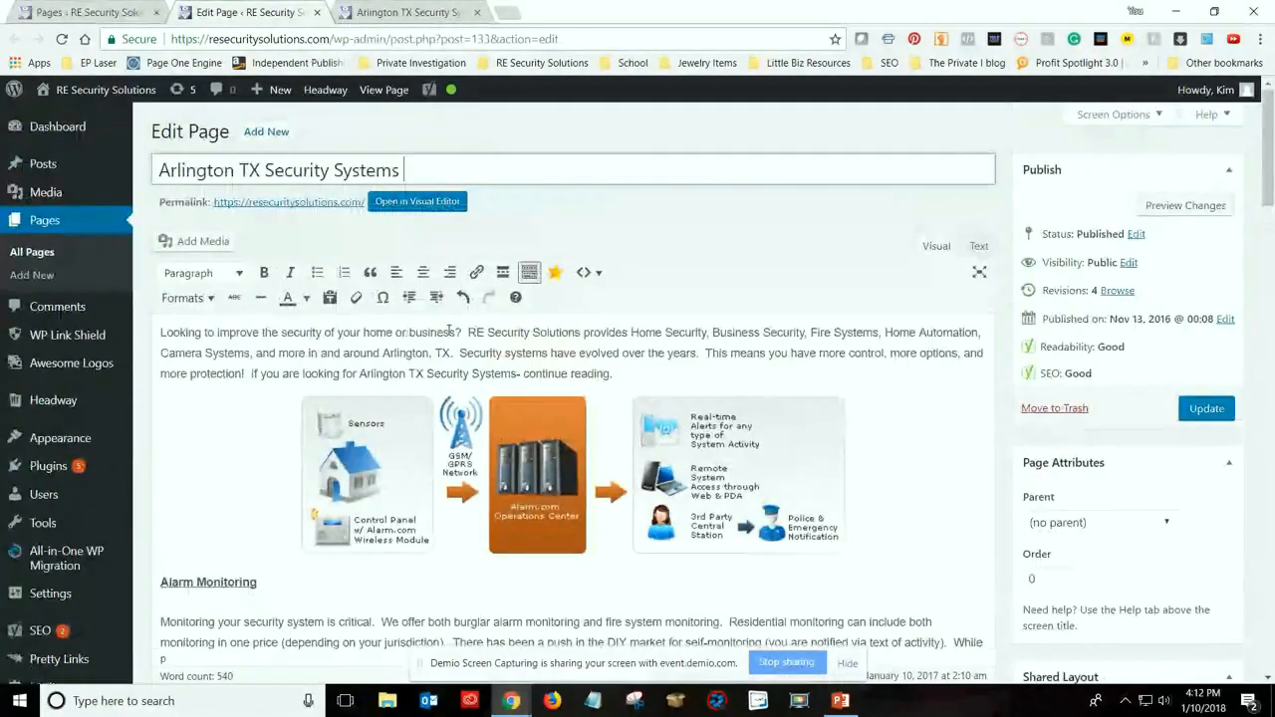
# Replace "to improve the security of your home or business" in the opening question with "for Arlington TX Security Systems"
pyautogui.moveTo(456, 329); pyautogui.dragTo(204, 333)
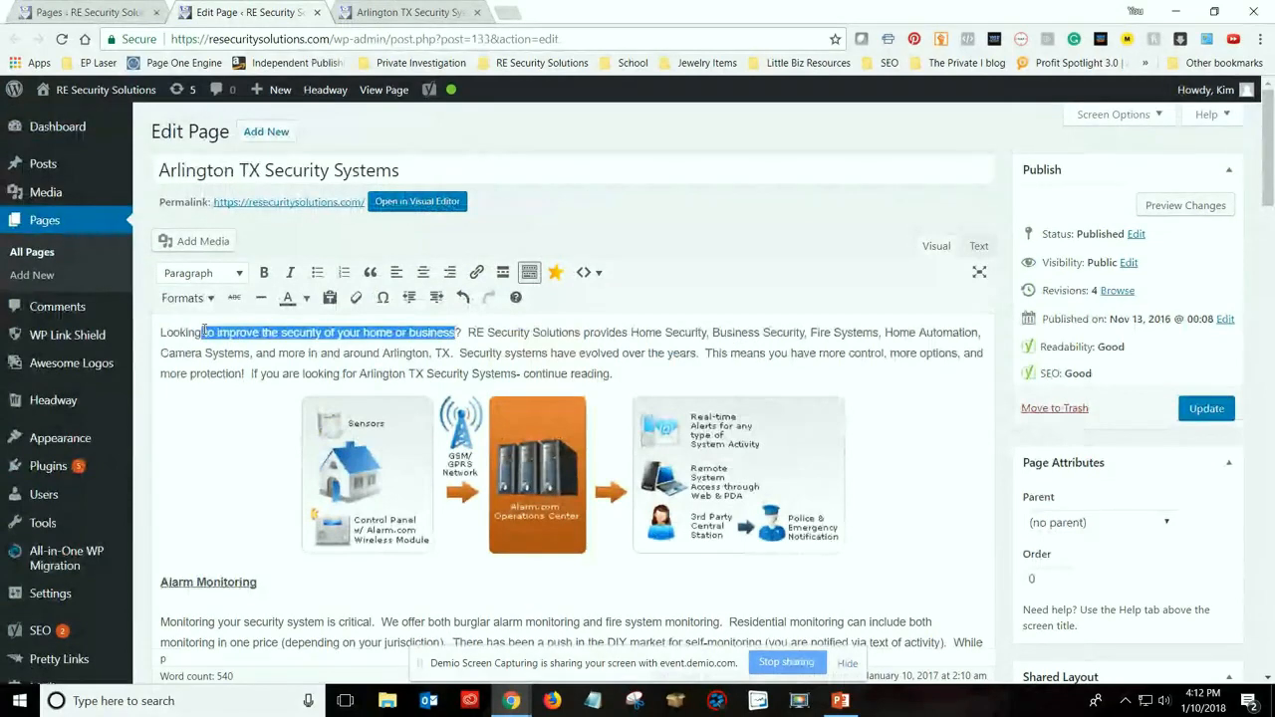
pyautogui.press('BackSpace')
pyautogui.write('for ')
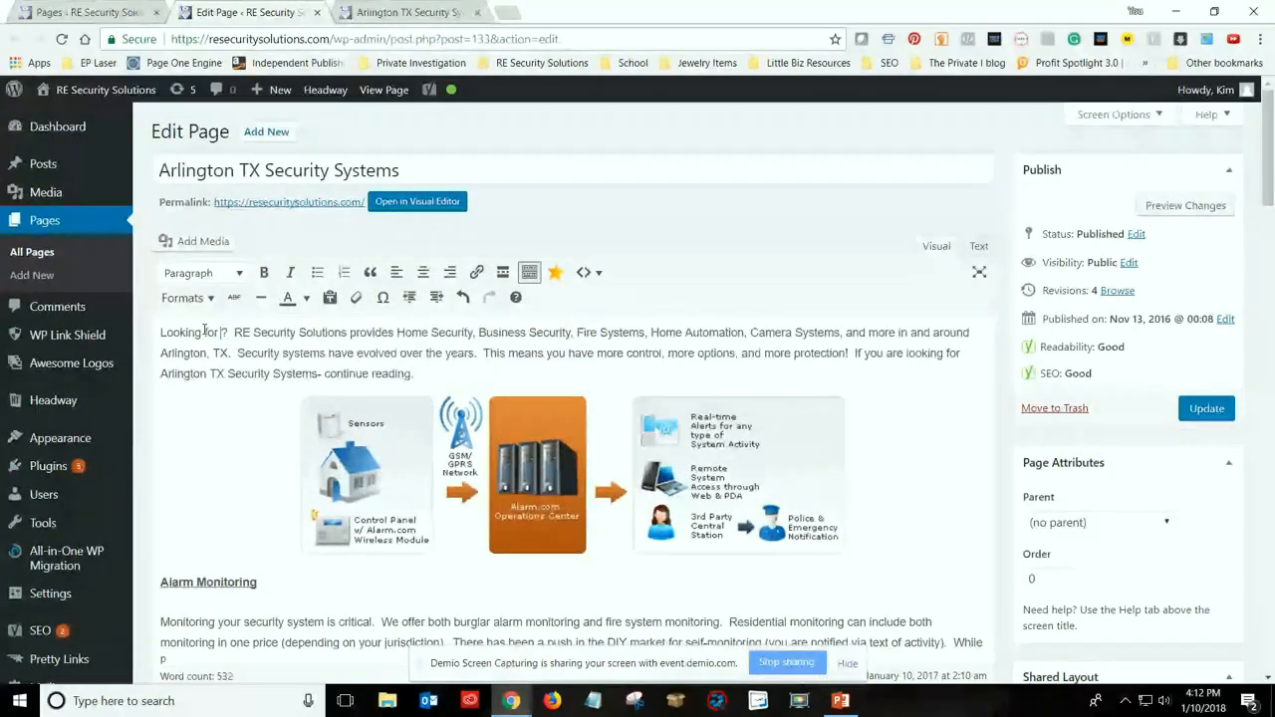
pyautogui.write('Arlin')
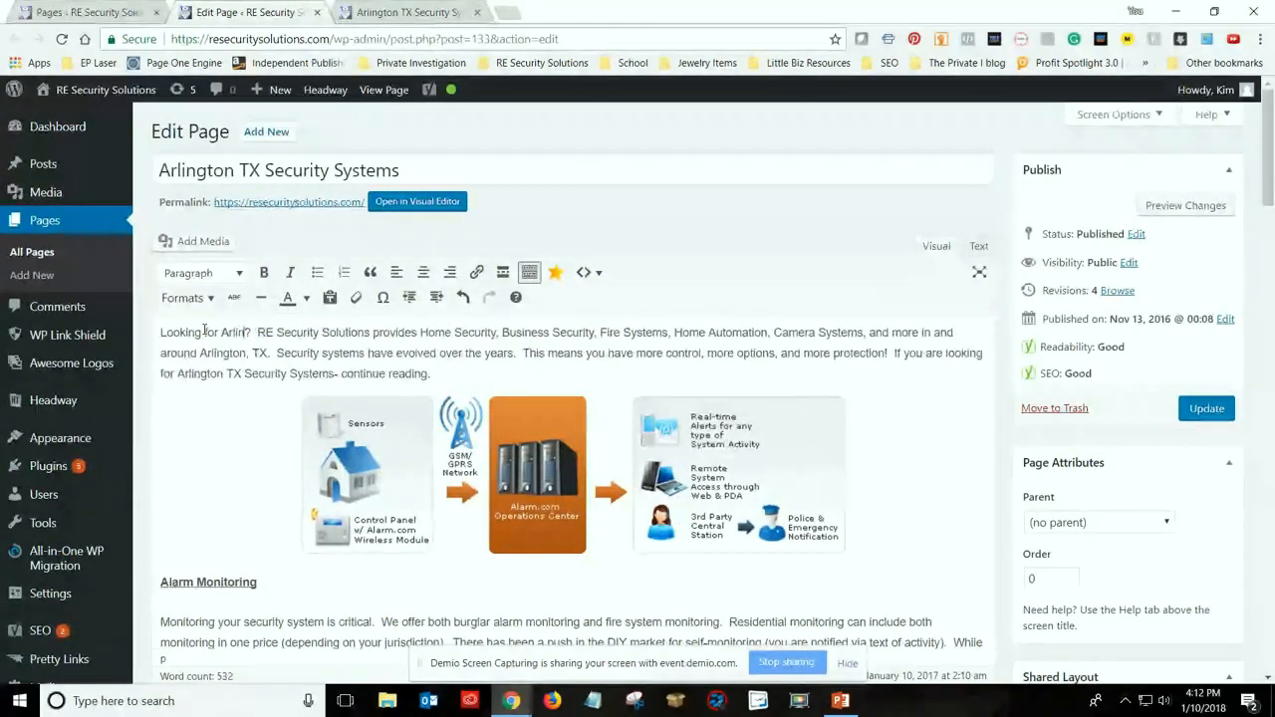
pyautogui.write('gton TX ')
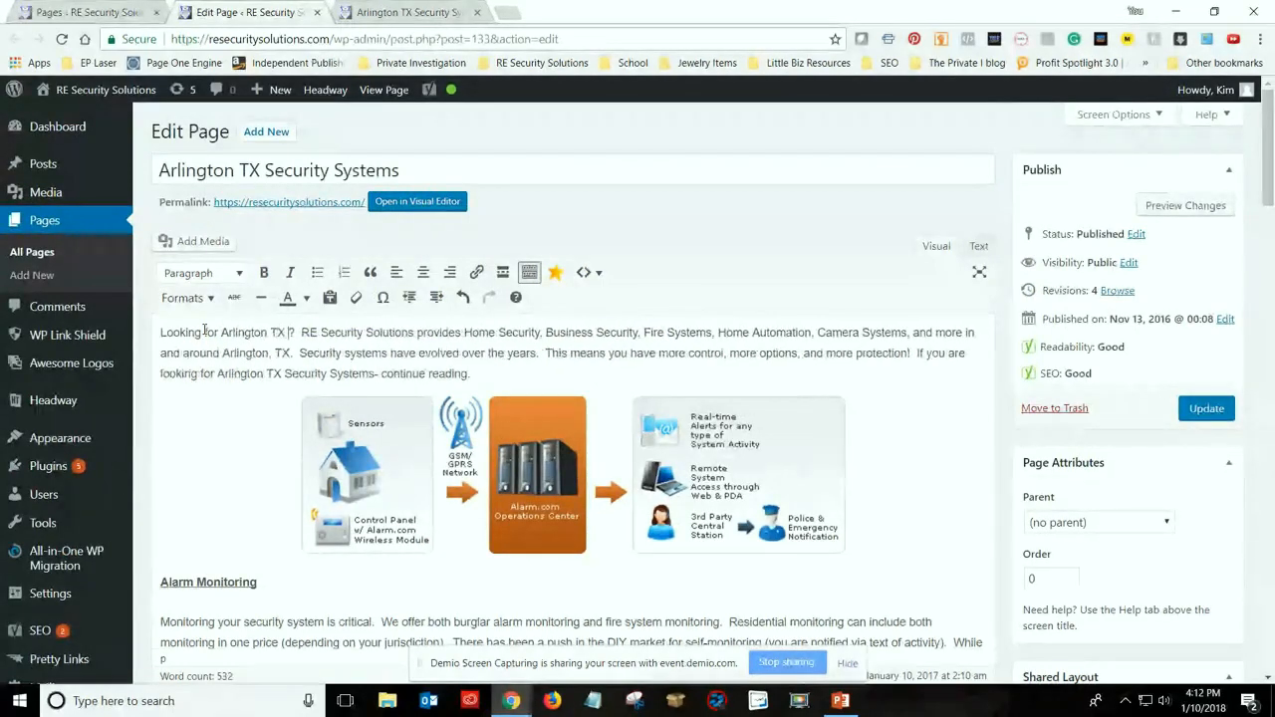
pyautogui.write('Security ')
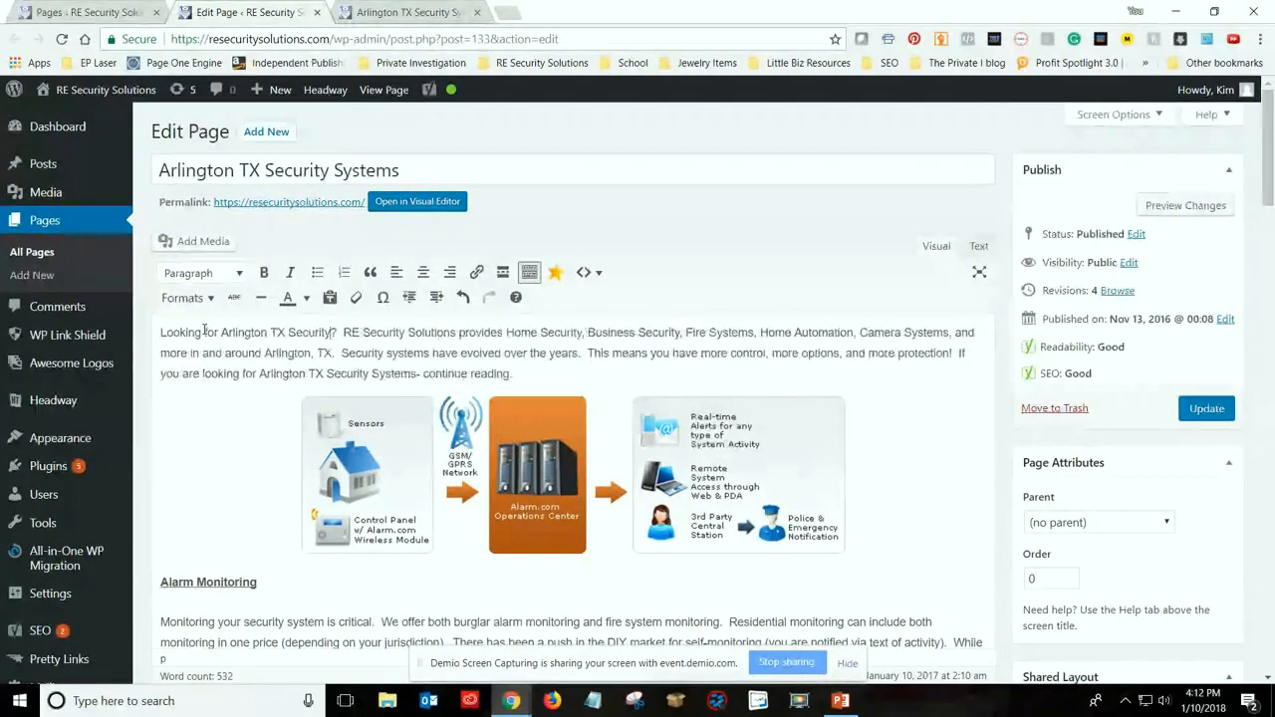
pyautogui.write('S')
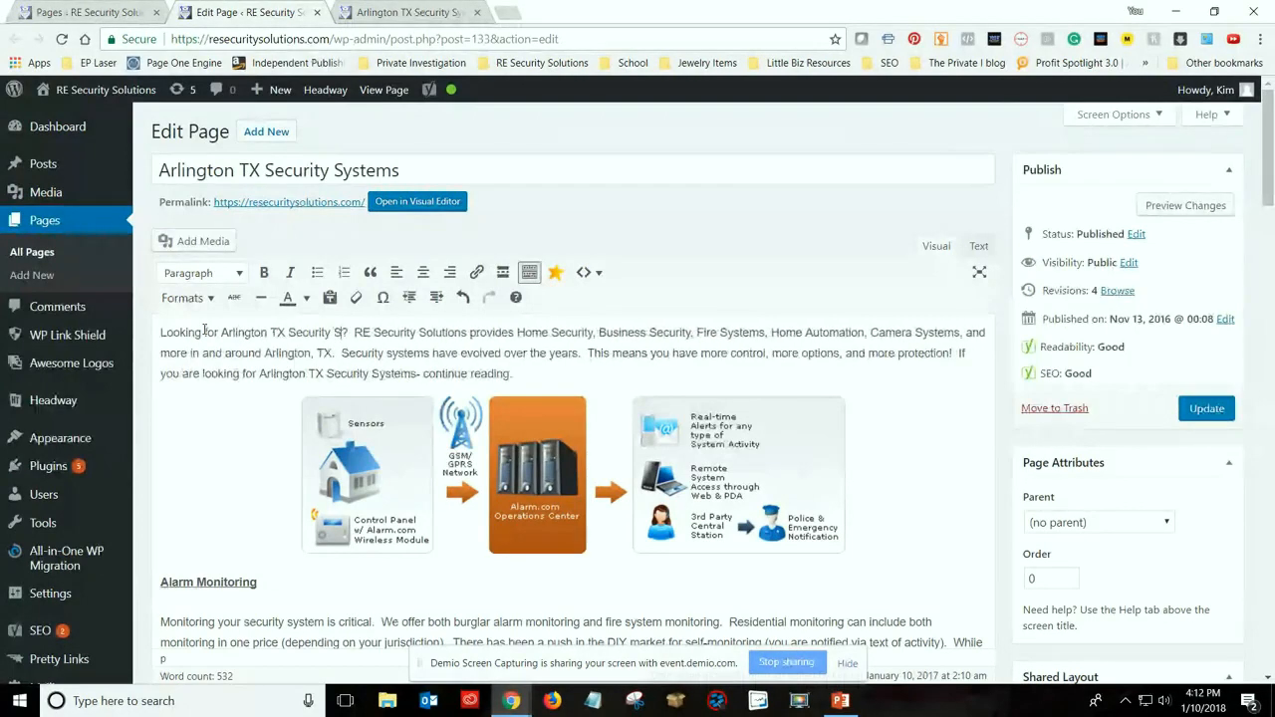
pyautogui.write('ystems')
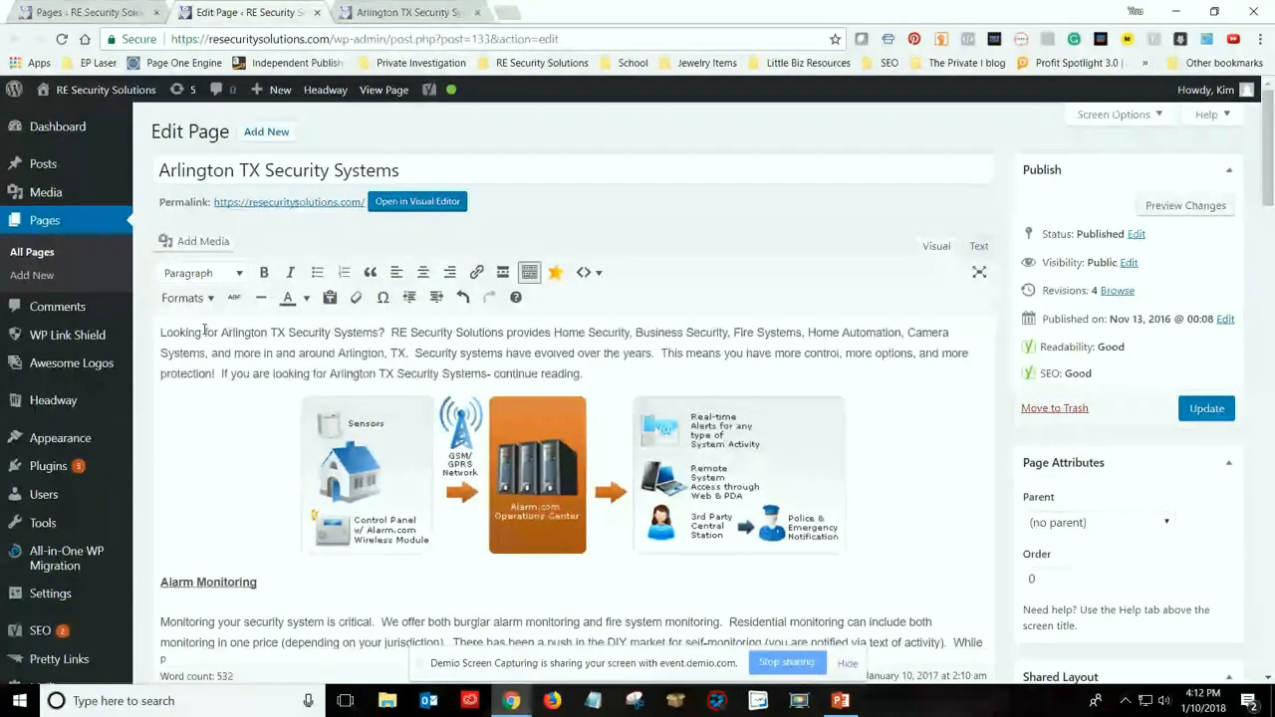
pyautogui.write('?')
pyautogui.press('BackSpace')
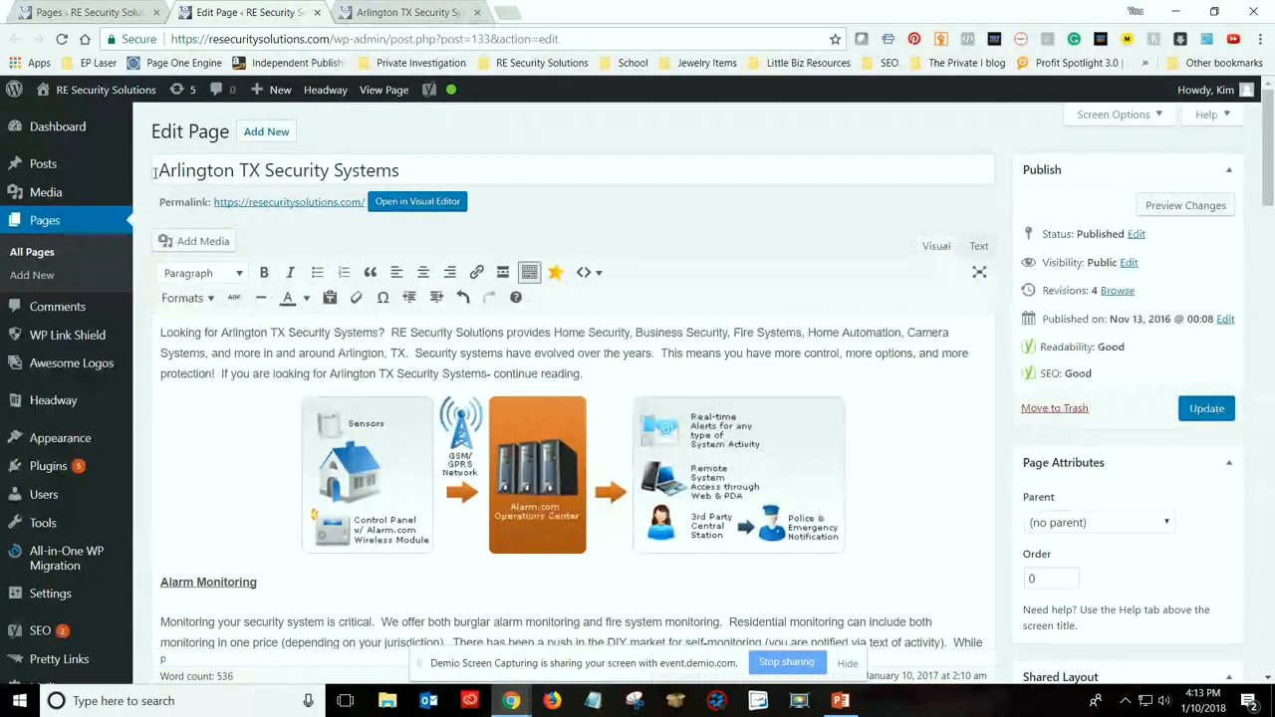
# Split the introduction into two paragraphs, starting the second at "Security systems have evolved over the years."
pyautogui.click(396, 341)
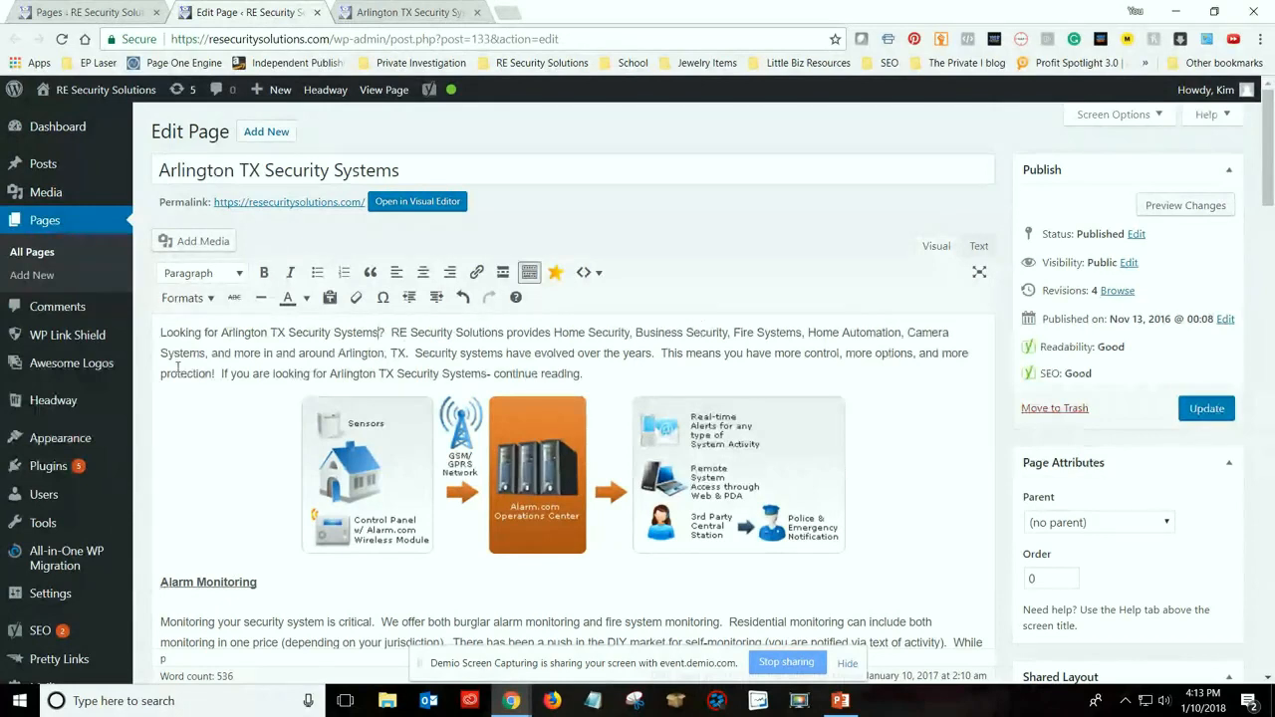
pyautogui.click(413, 353)
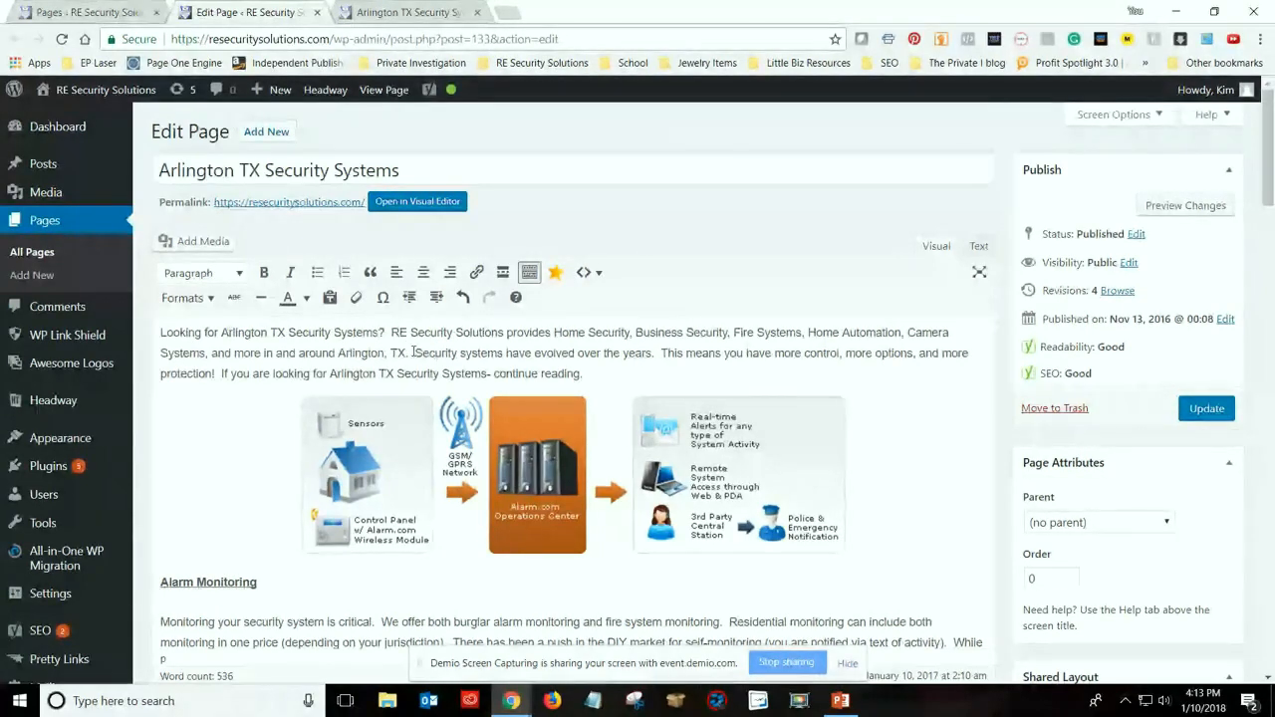
pyautogui.press('Right')
pyautogui.press('Return')
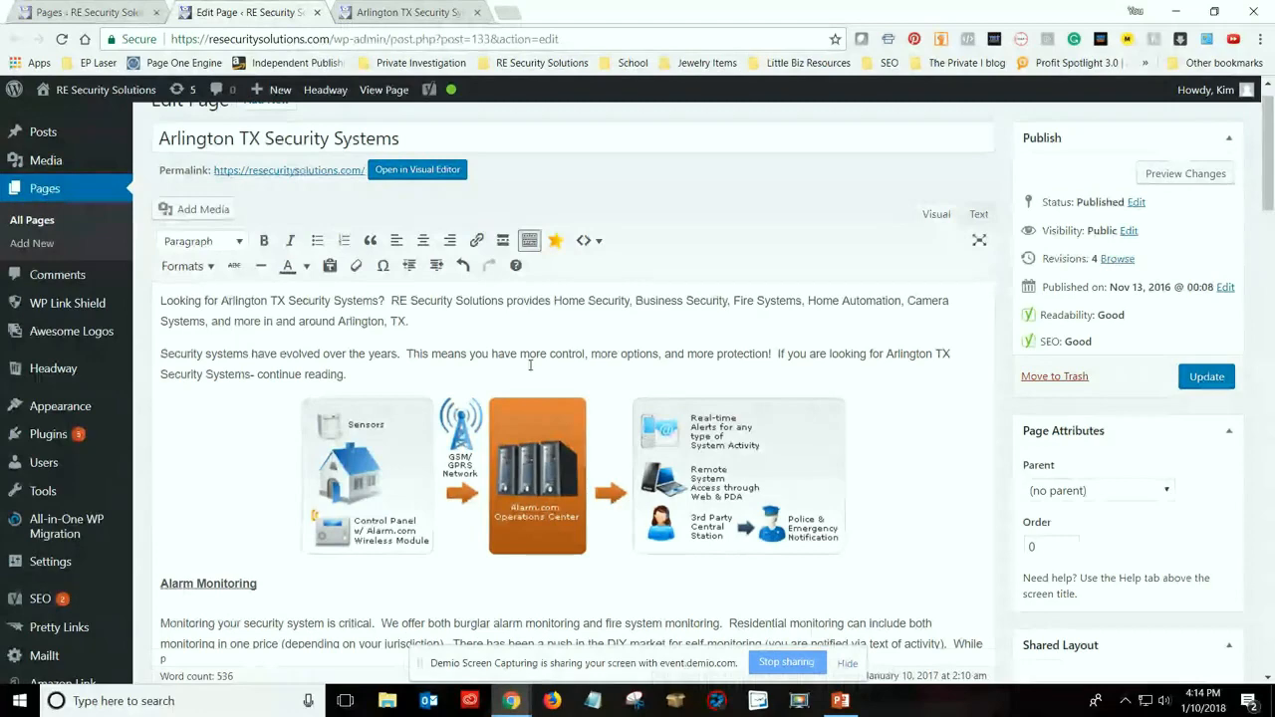
# Preview the page changes, review the reworked introduction, and close the preview
pyautogui.click(1170, 175)
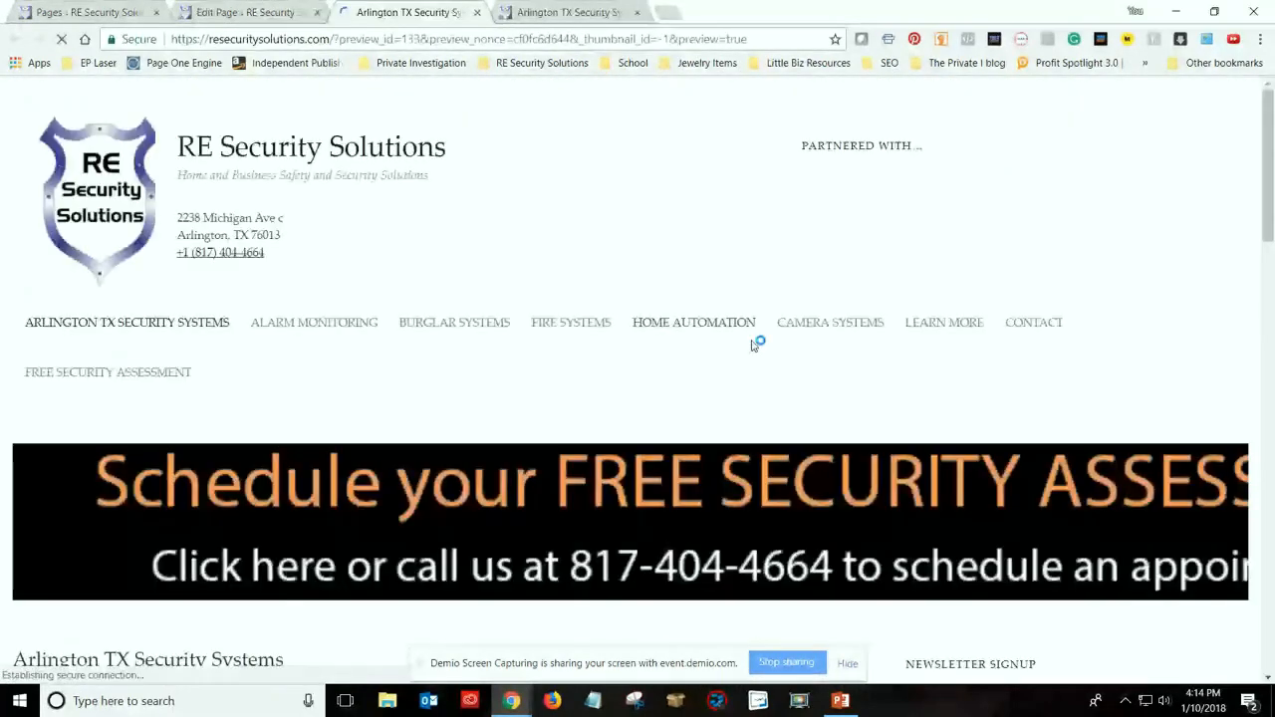
pyautogui.scroll(-4, 621, 395)
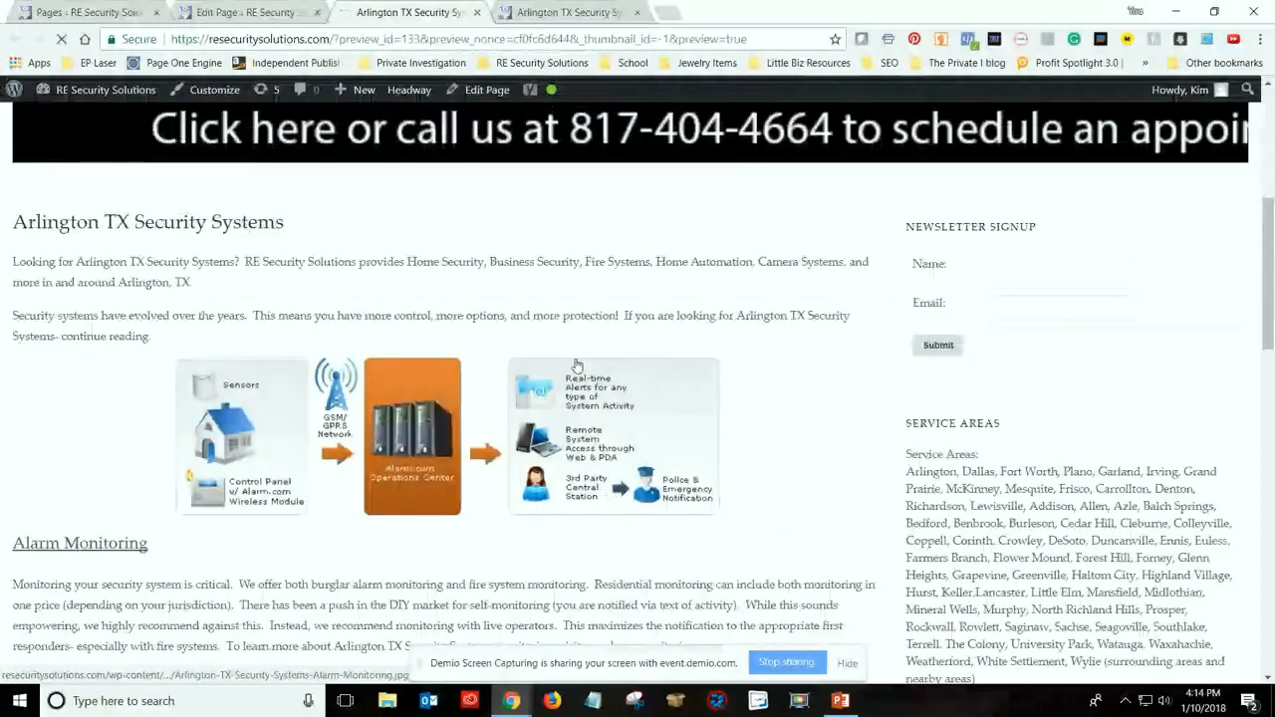
pyautogui.scroll(-1, 577, 366)
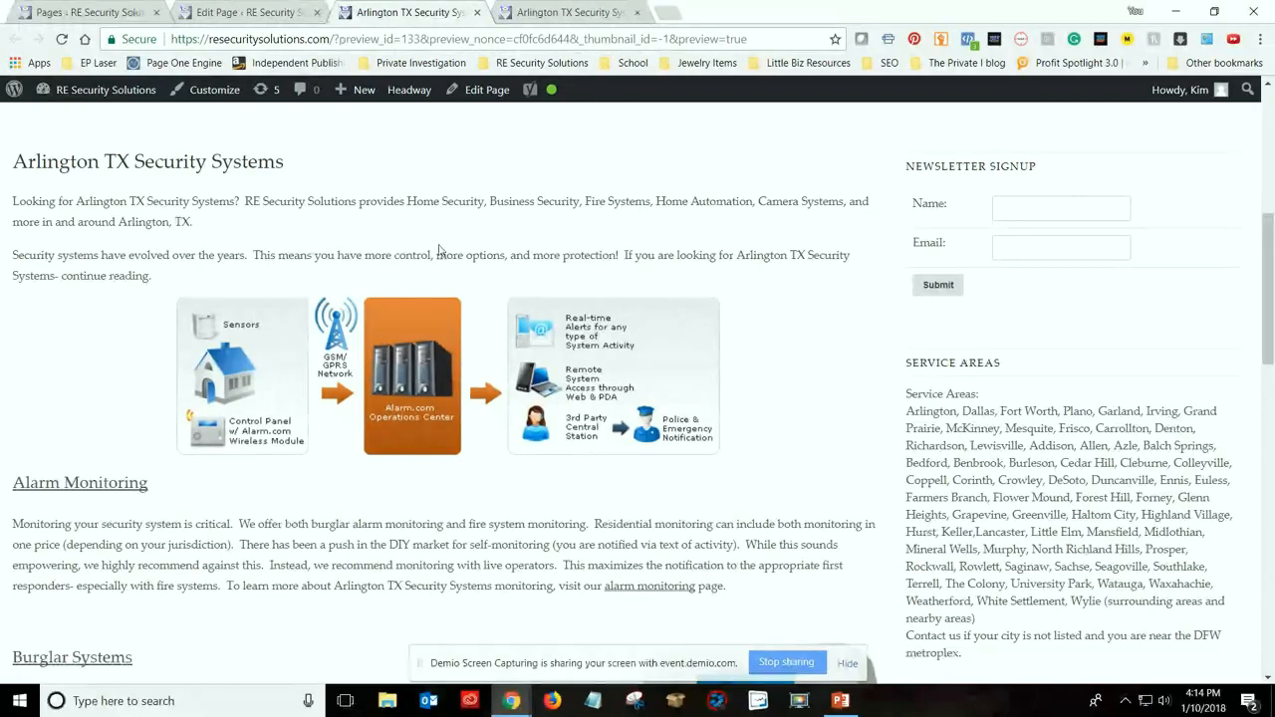
pyautogui.scroll(1, 439, 250)
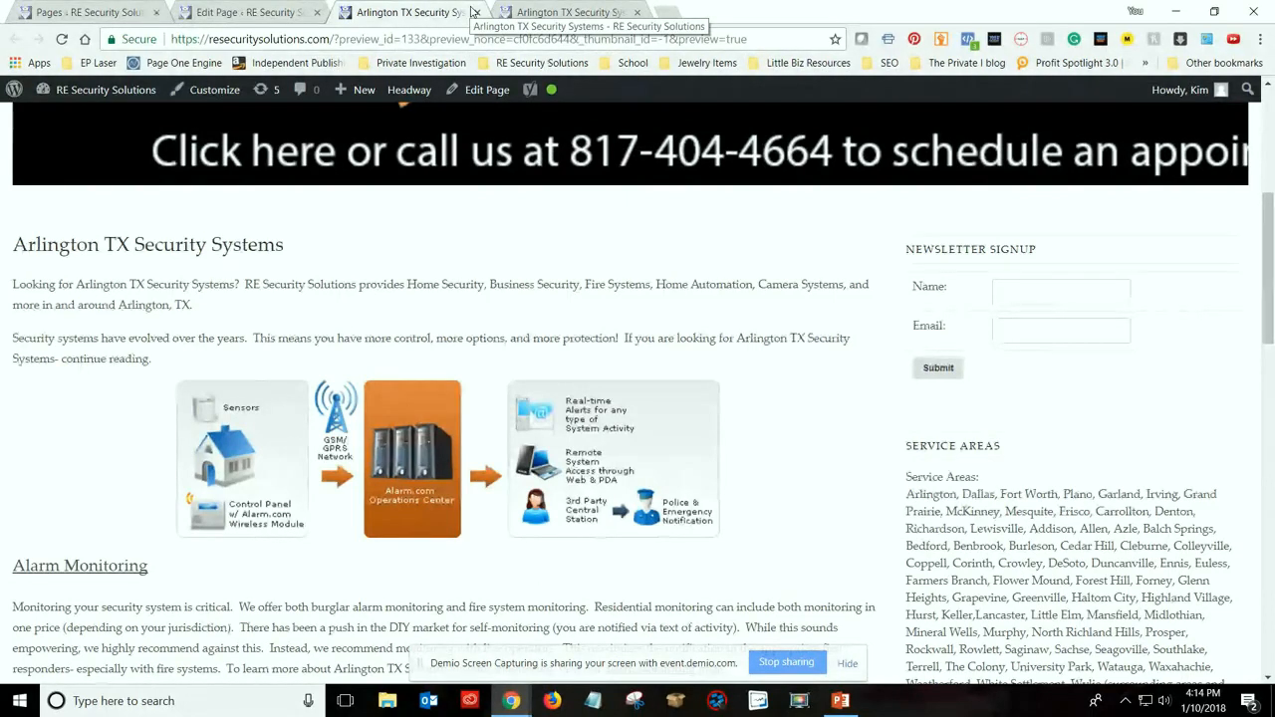
pyautogui.click(477, 13)
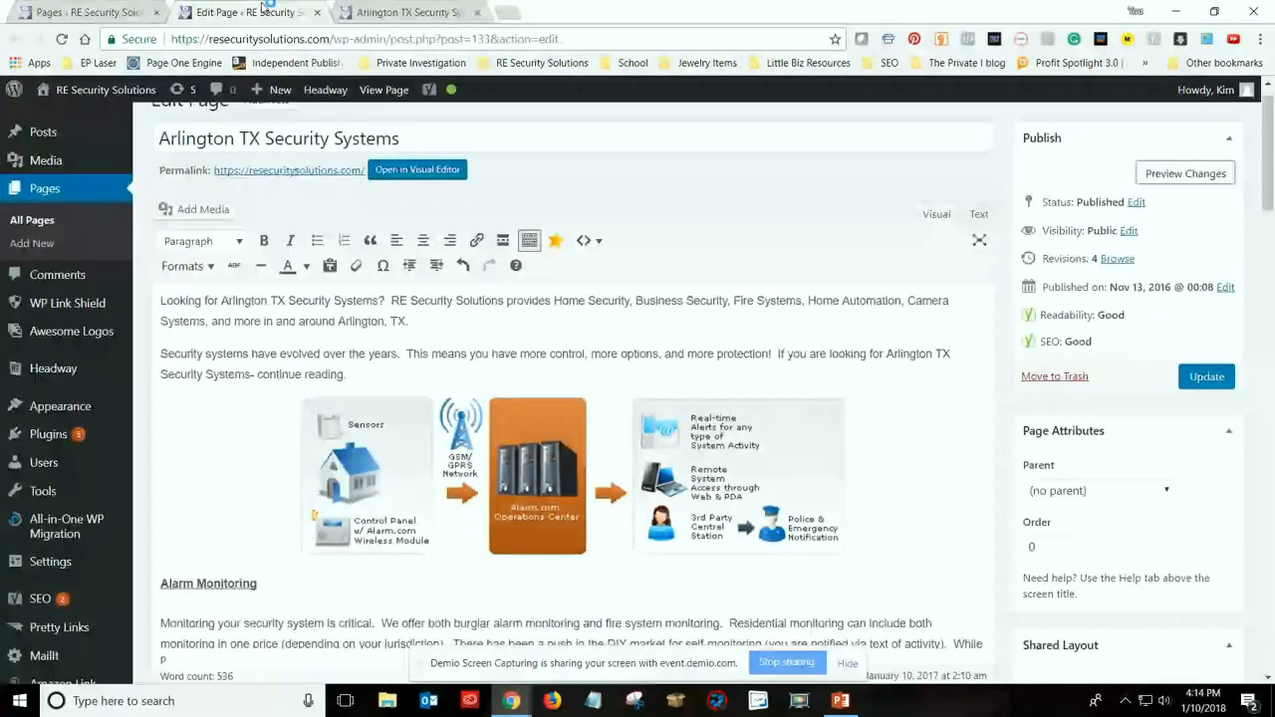
# Examine the image details of the diagram above Alarm Monitoring, including its alternative text and link, and leave without updating them
pyautogui.scroll(-1, 248, 419)
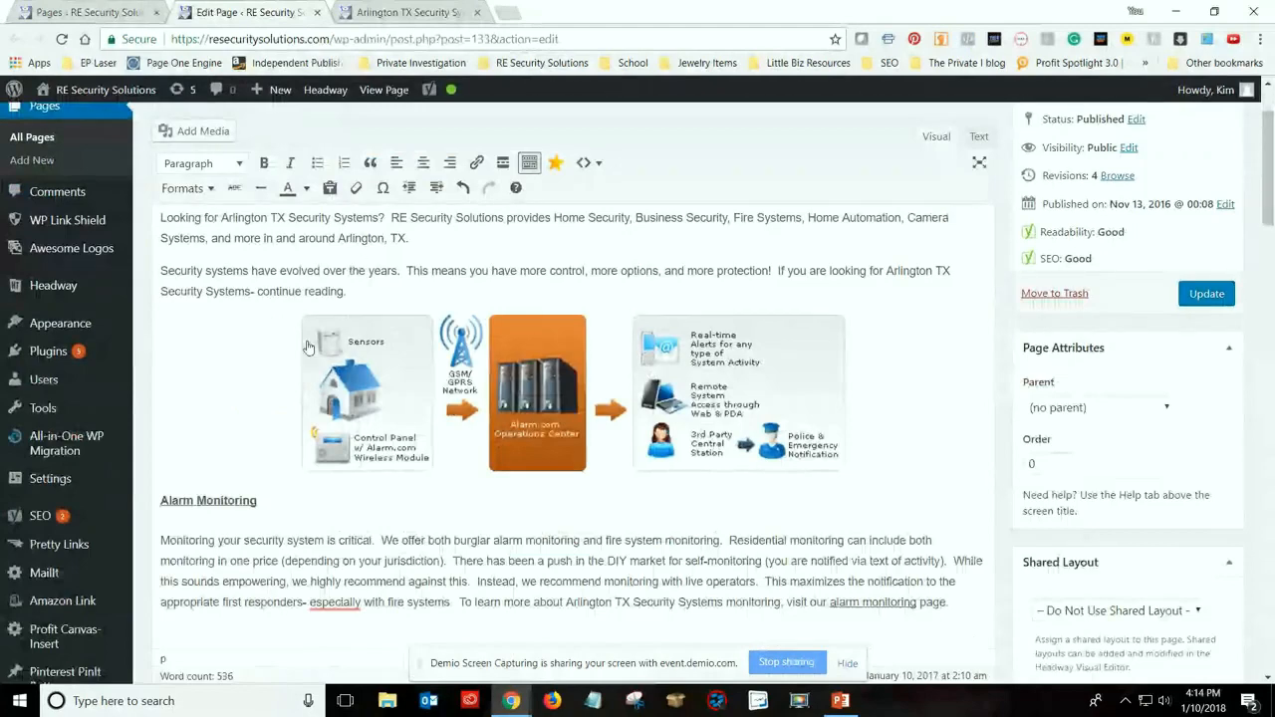
pyautogui.click(618, 369)
pyautogui.scroll(-1, 1061, 508)
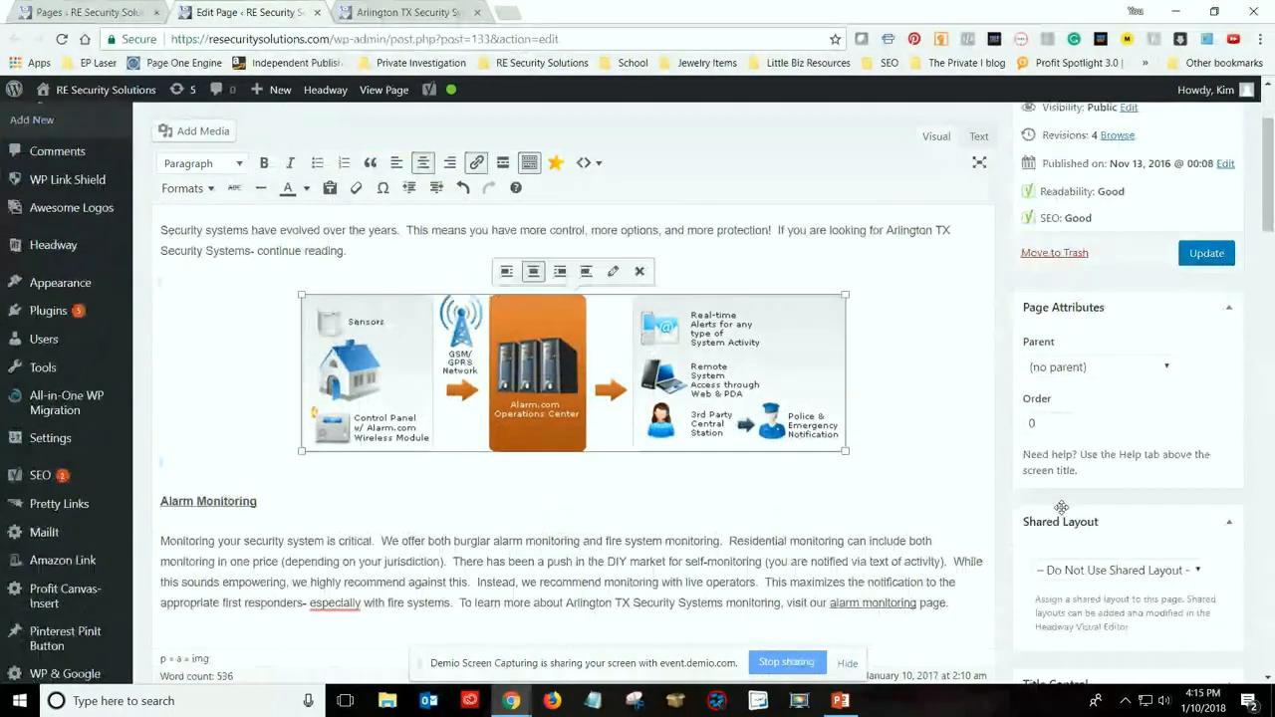
pyautogui.click(612, 271)
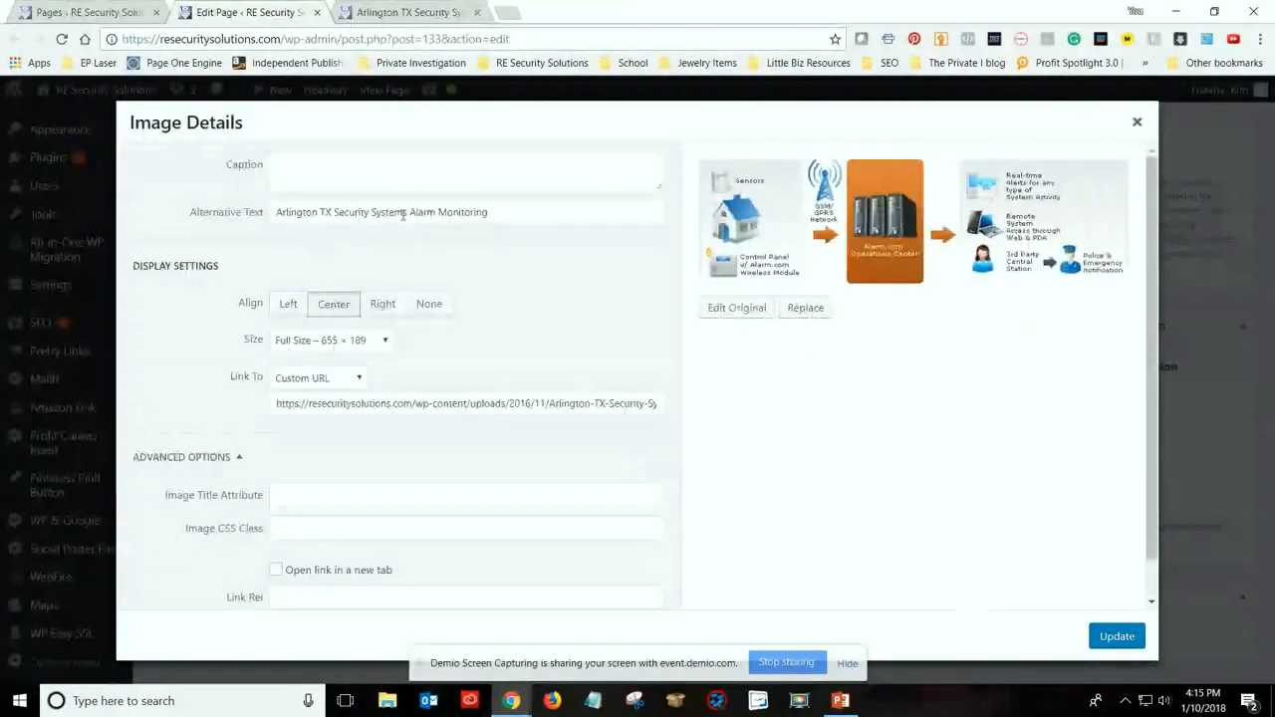
pyautogui.click(1136, 122)
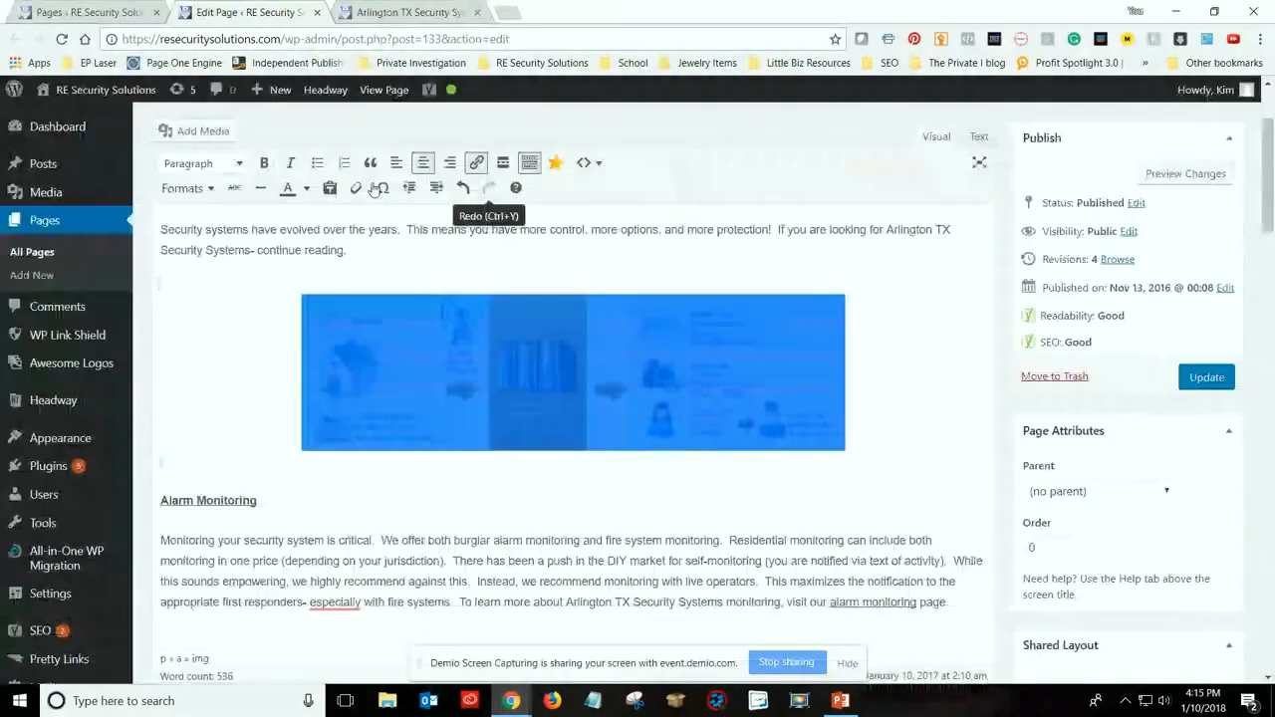
pyautogui.scroll(2, 547, 204)
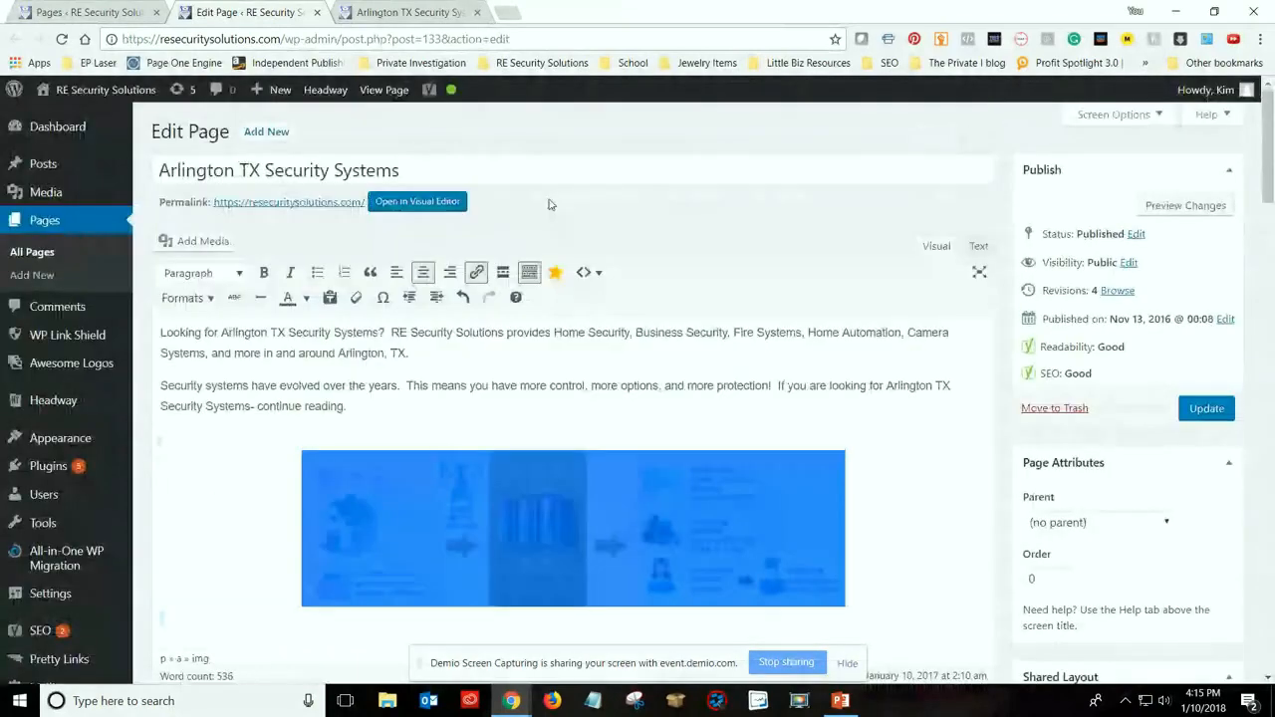
pyautogui.click(551, 512)
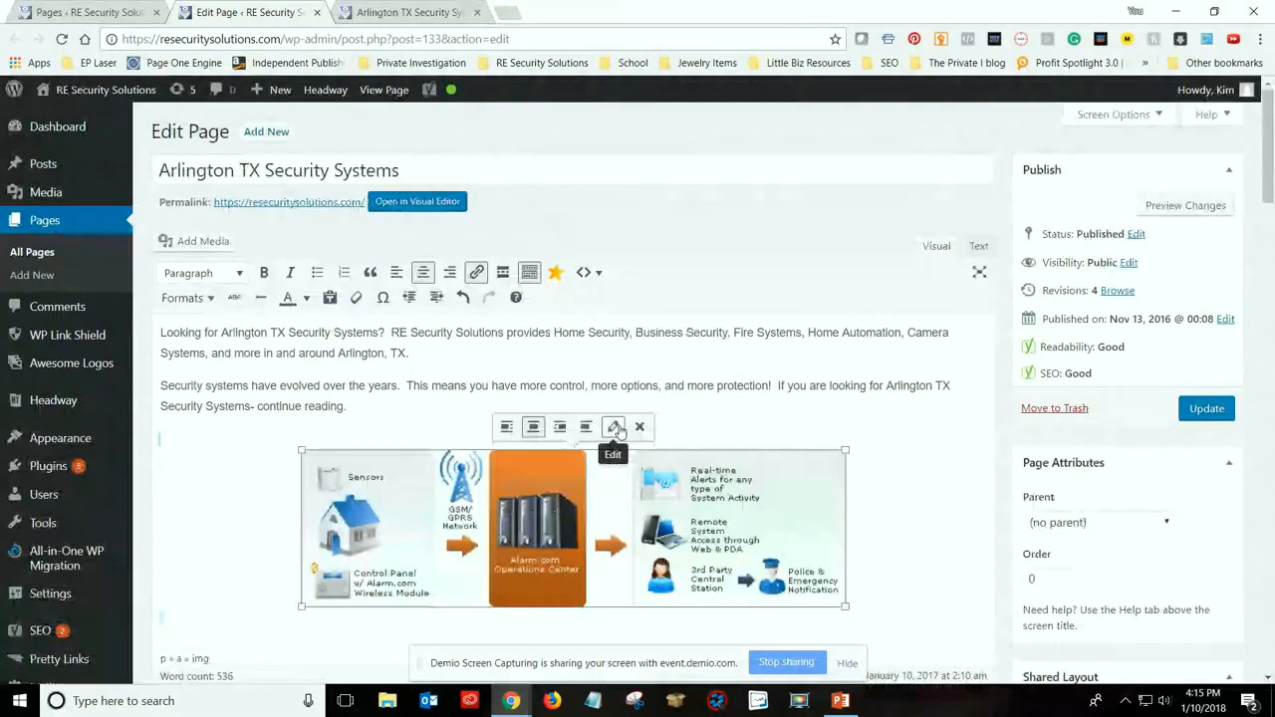
pyautogui.click(614, 427)
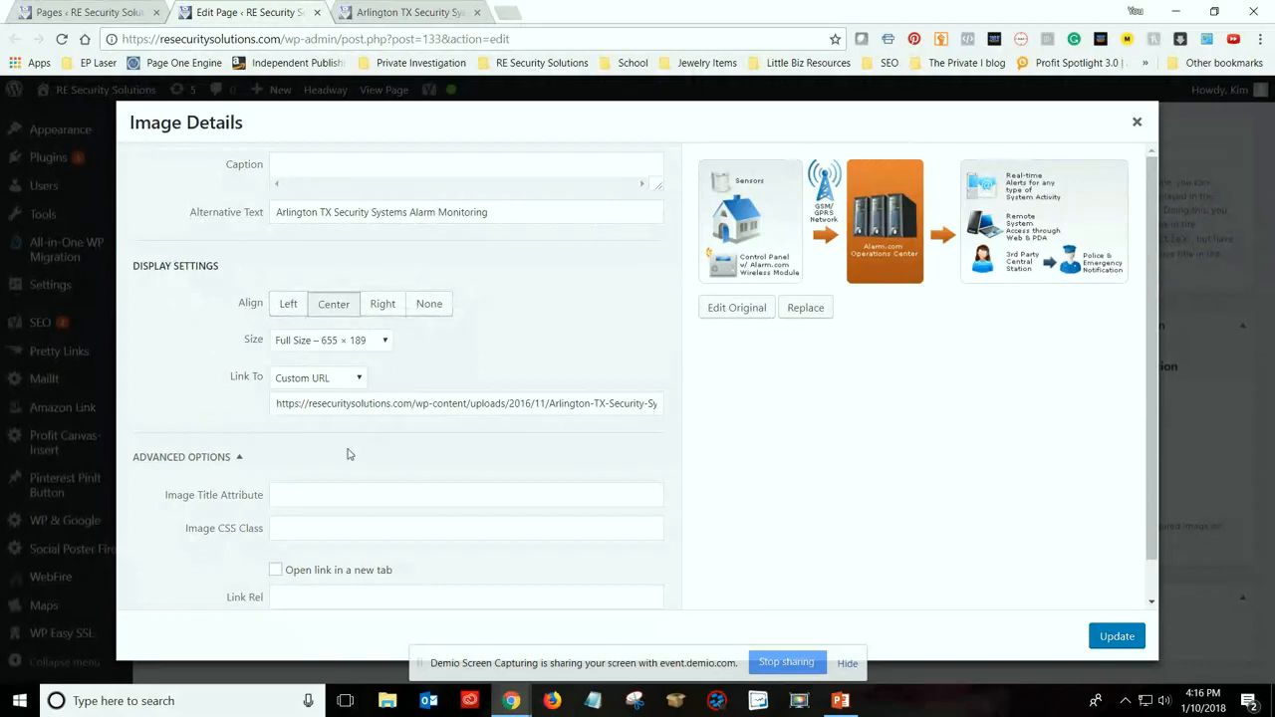
pyautogui.click(1136, 121)
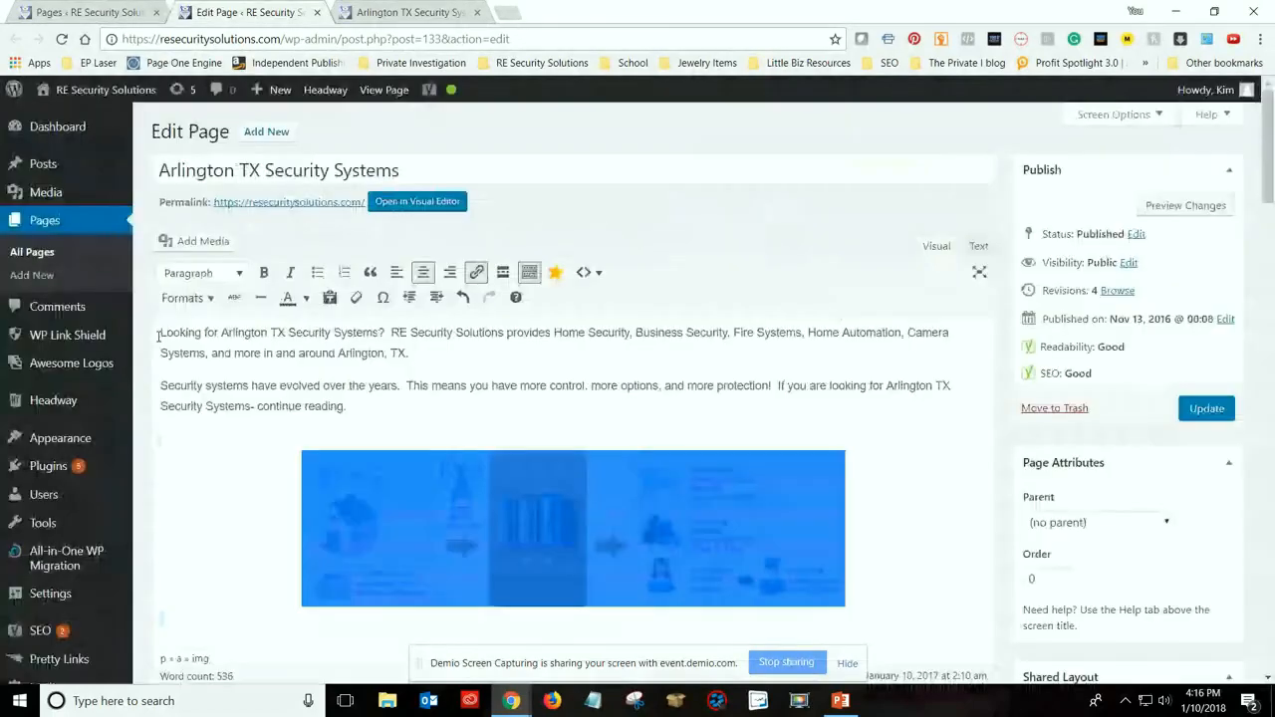
# Insert the RE Security Solutions logo from the media library at the start of the second paragraph, with Left alignment
pyautogui.click(161, 389)
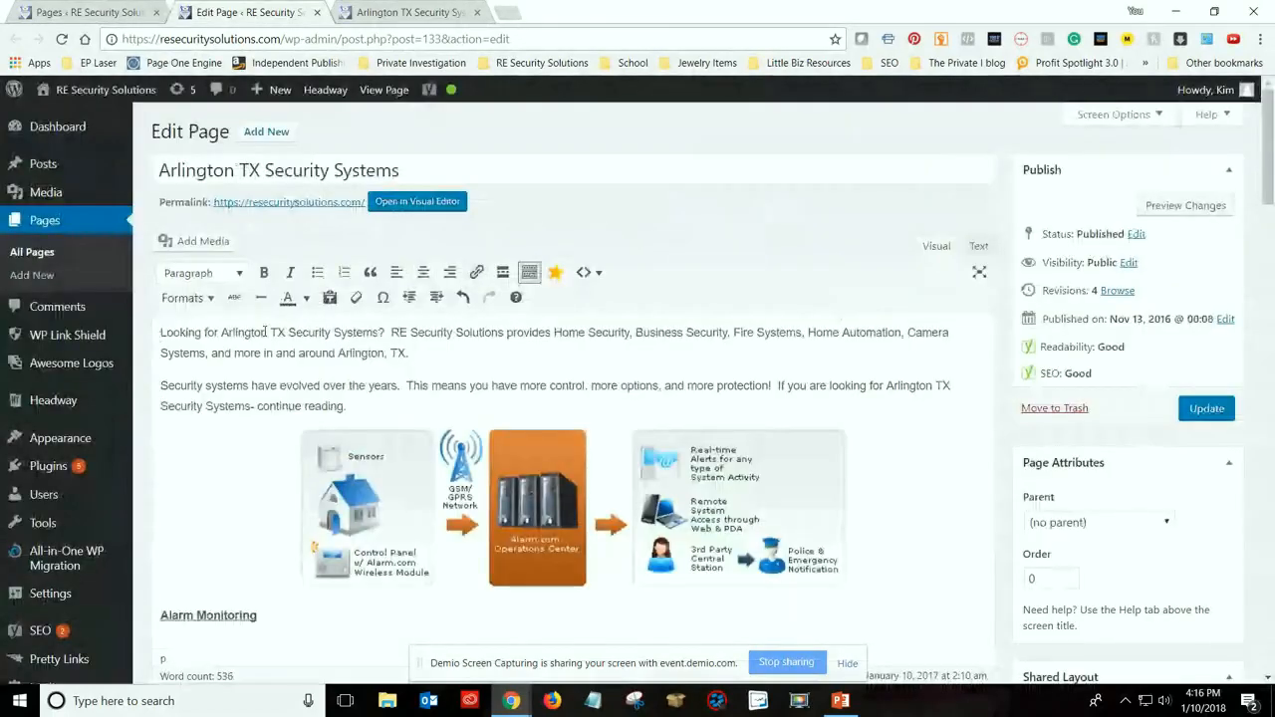
pyautogui.click(195, 241)
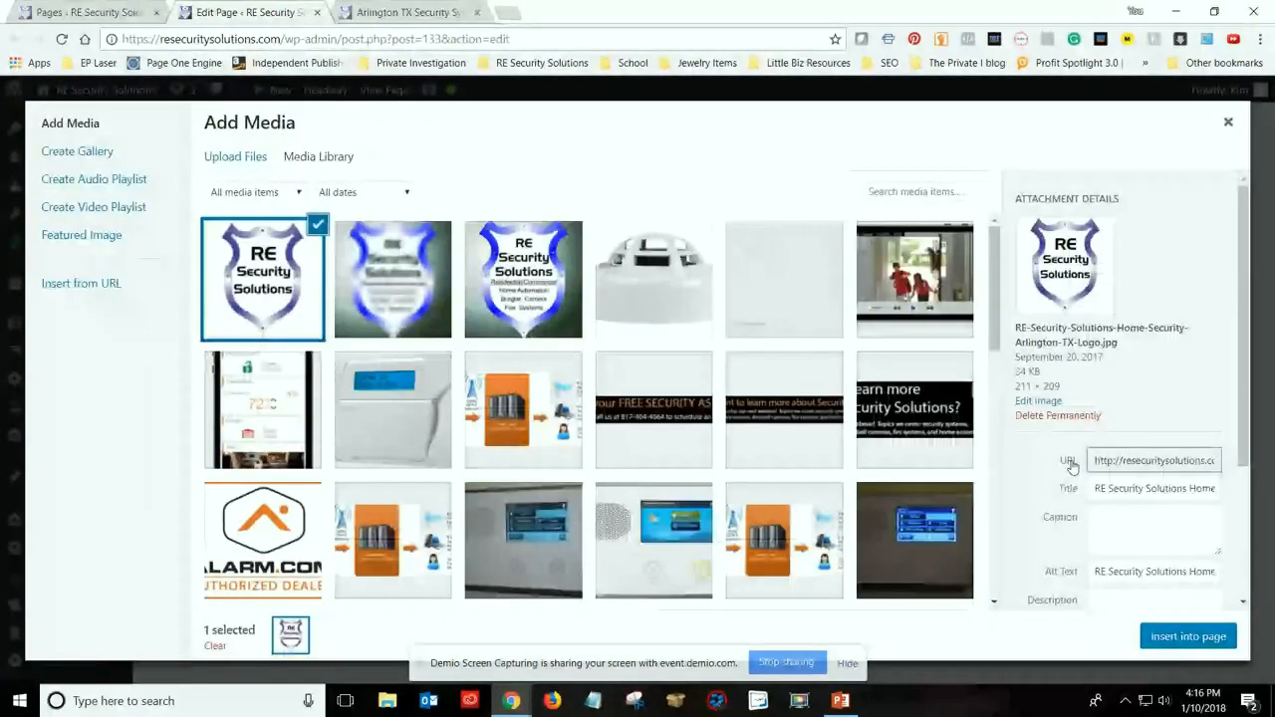
pyautogui.scroll(-2, 1112, 514)
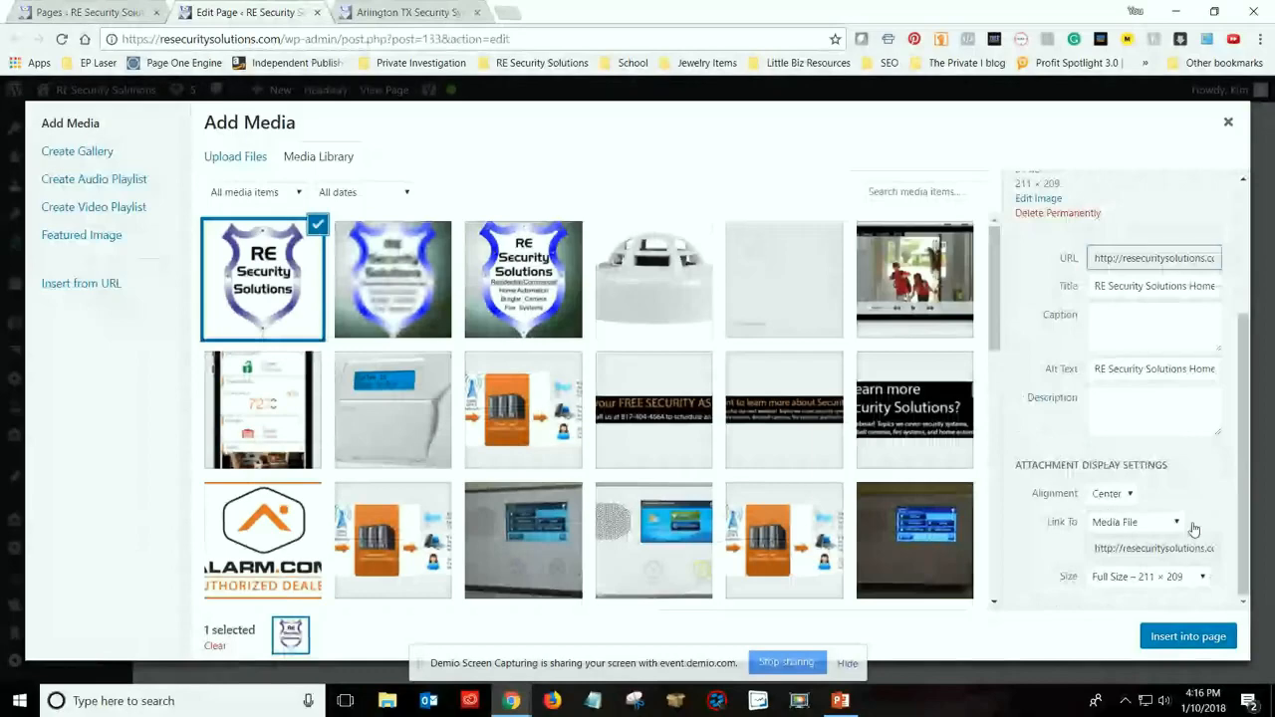
pyautogui.click(1116, 493)
pyautogui.click(1102, 511)
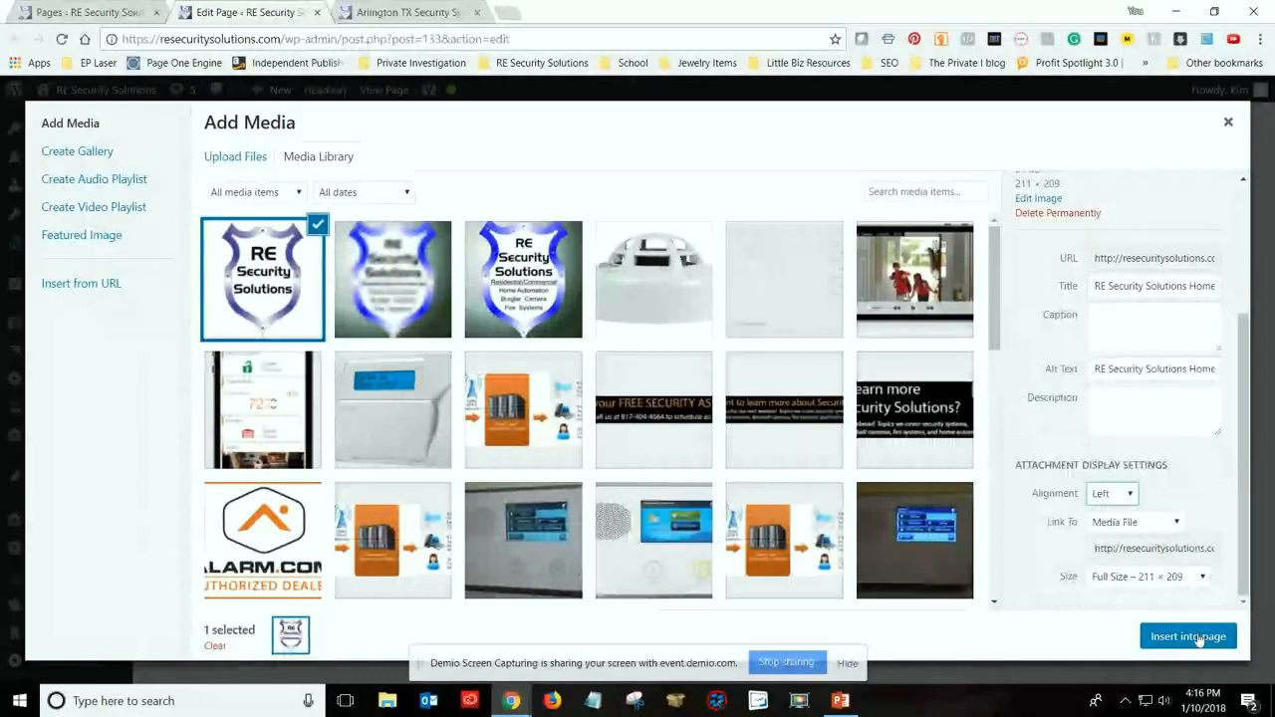
pyautogui.click(1188, 636)
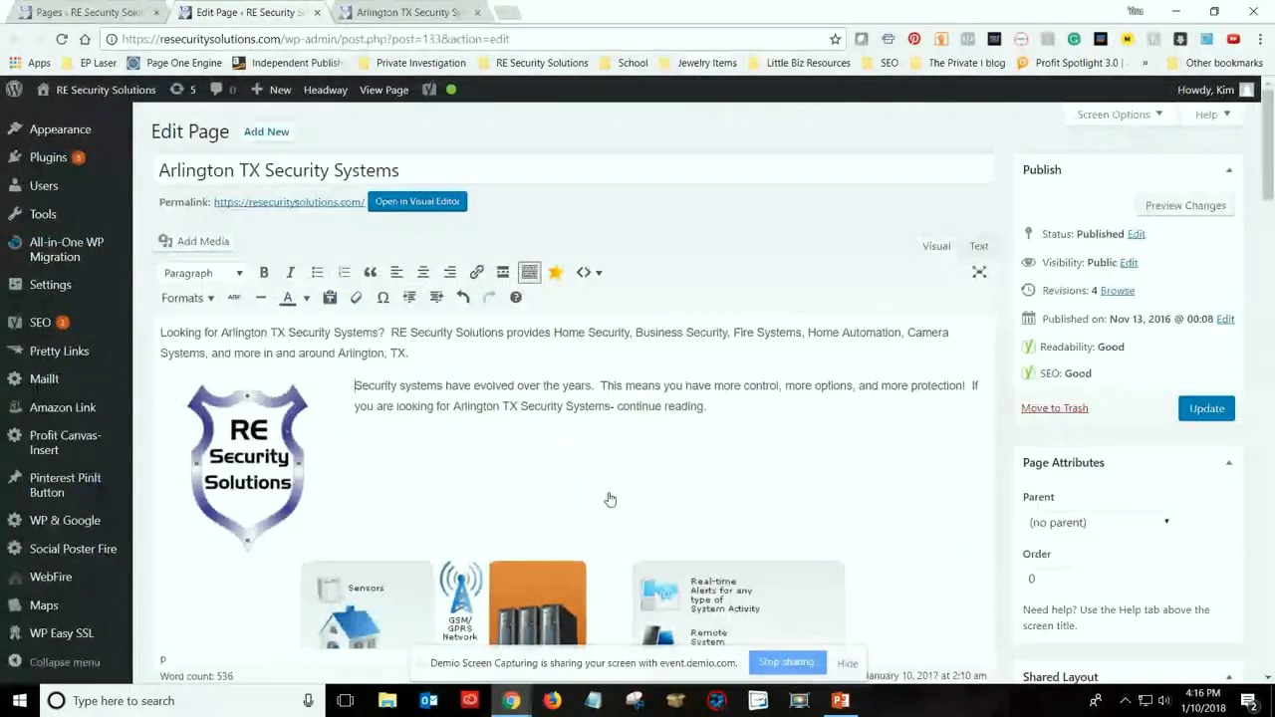
# Remove the RE Security Solutions logo from the start of the second paragraph
pyautogui.click(249, 458)
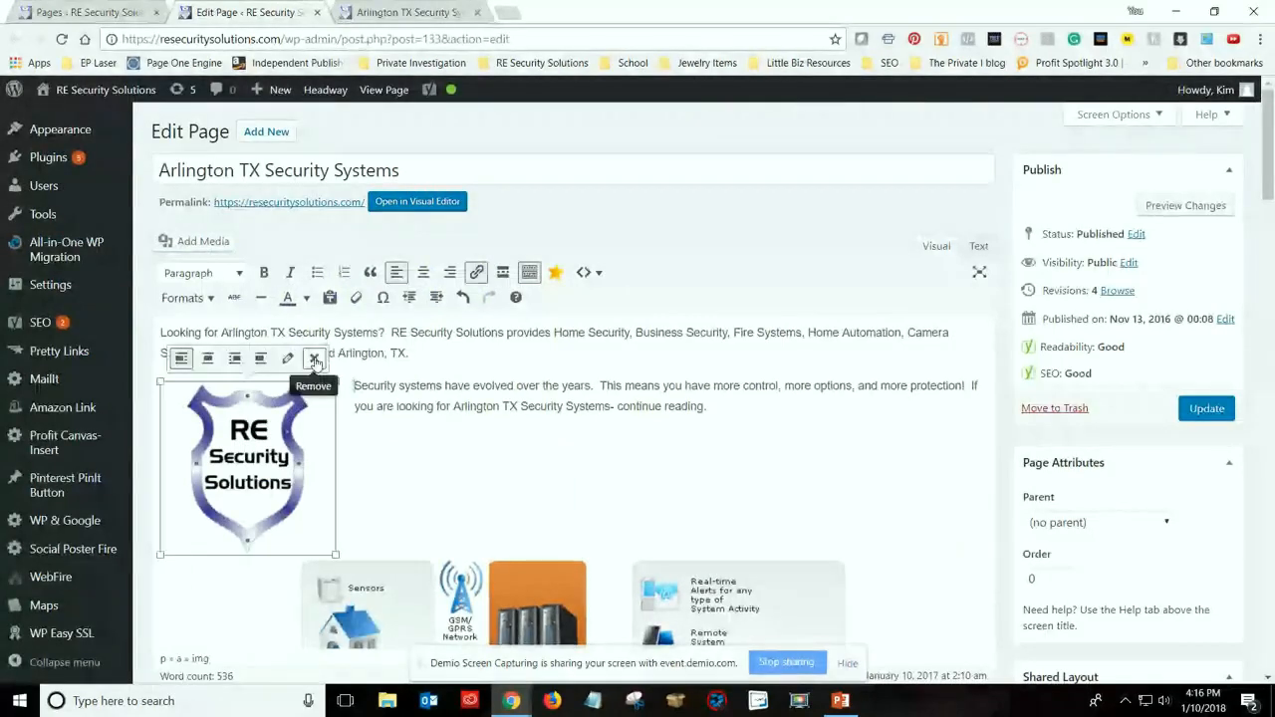
pyautogui.click(314, 360)
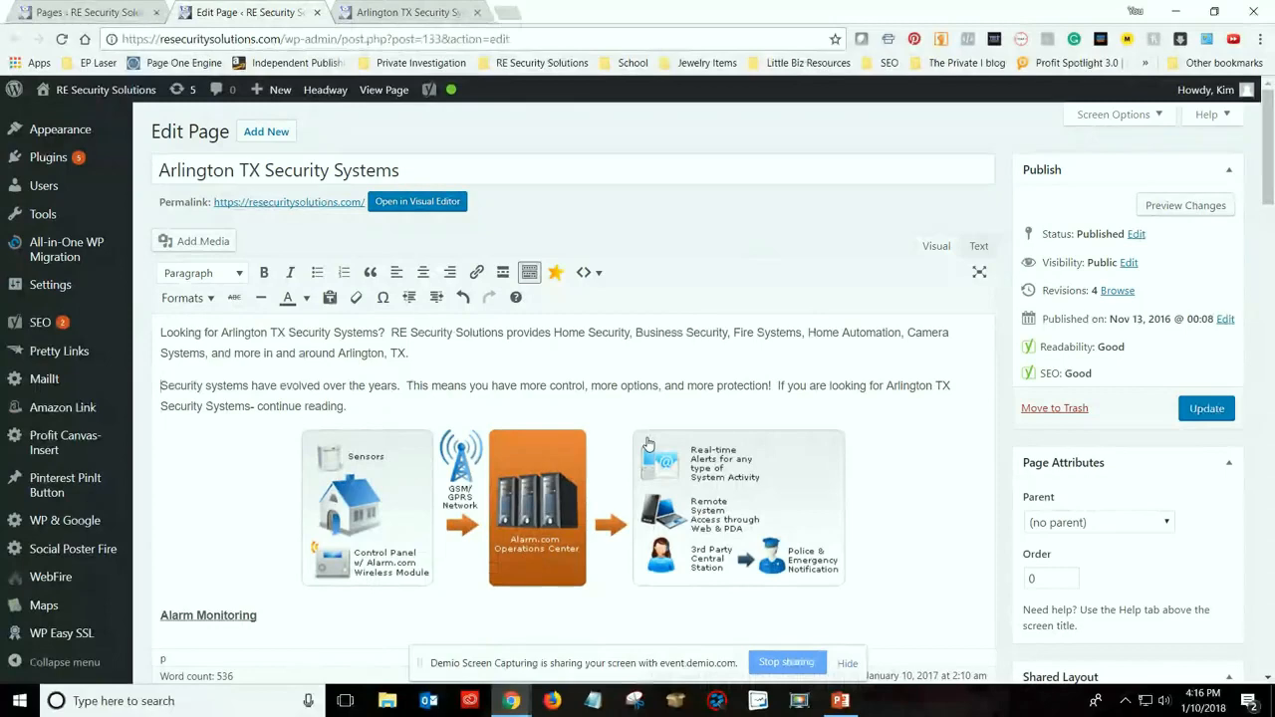
# Review the page content from the introduction and diagram through the service sections to the closing section, checking headings, images and keyword use
pyautogui.scroll(-3, 882, 422)
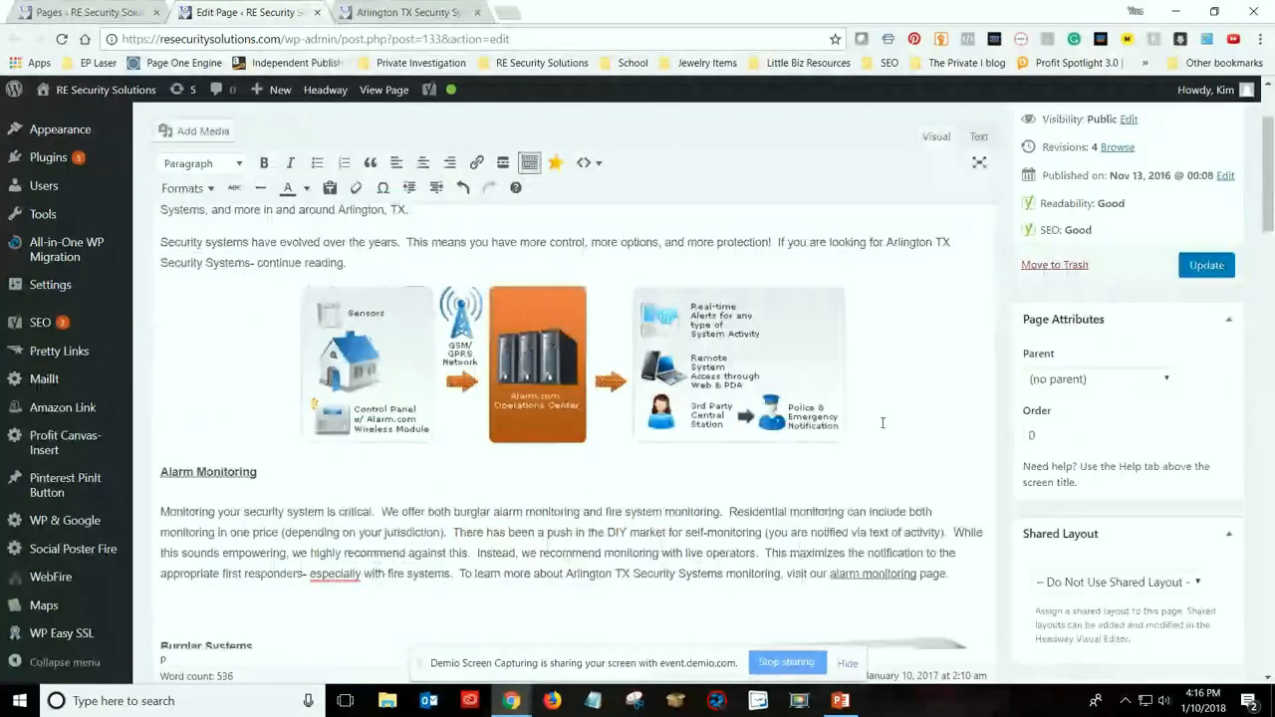
pyautogui.scroll(-1, 882, 422)
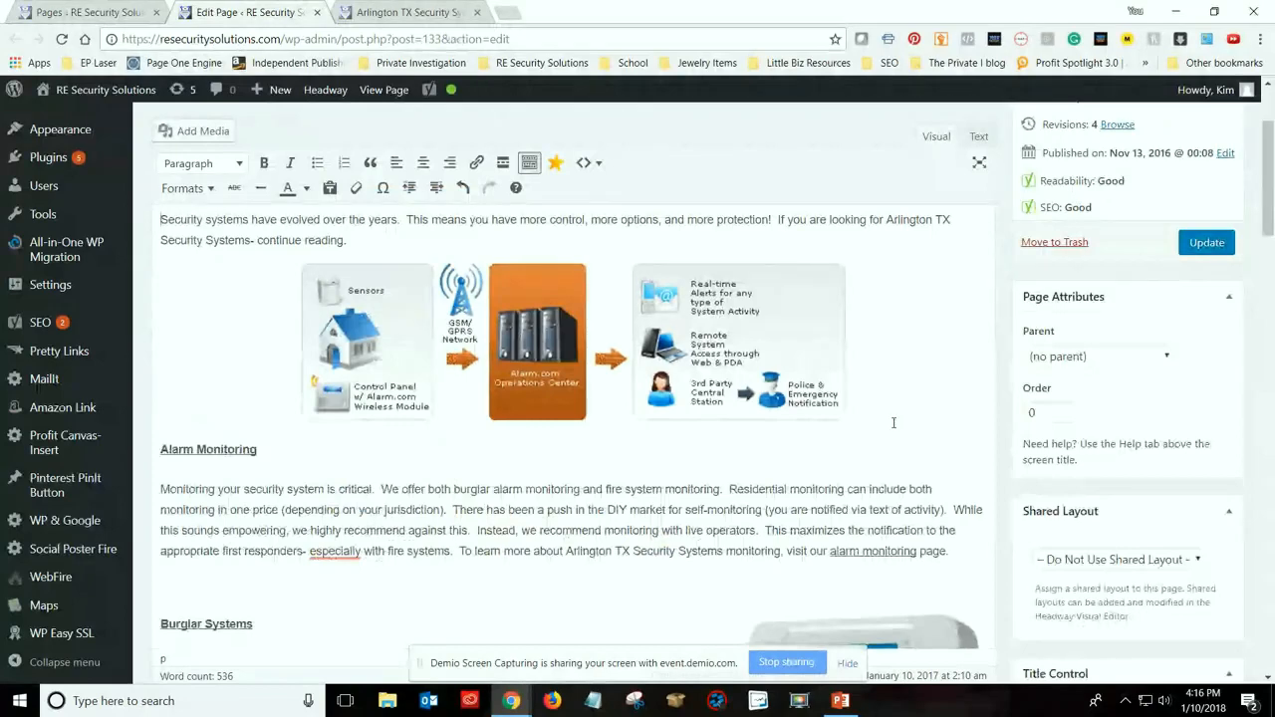
pyautogui.scroll(2, 893, 422)
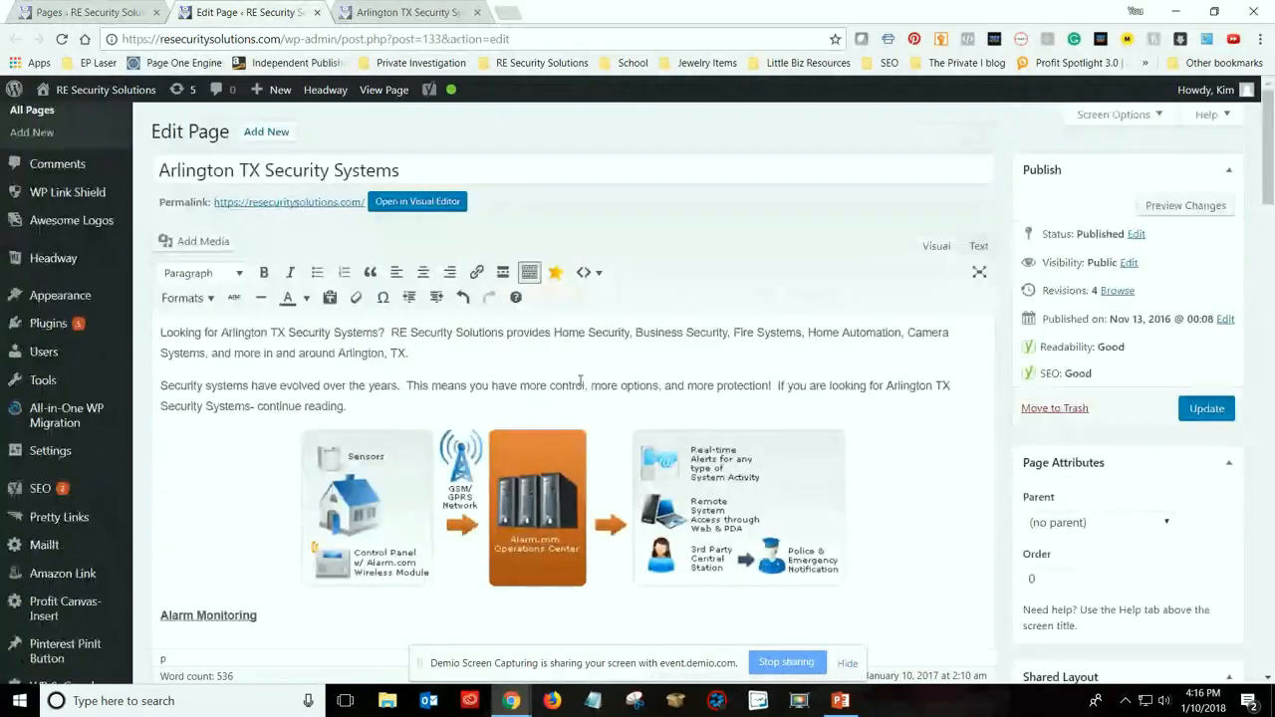
pyautogui.scroll(-1, 580, 381)
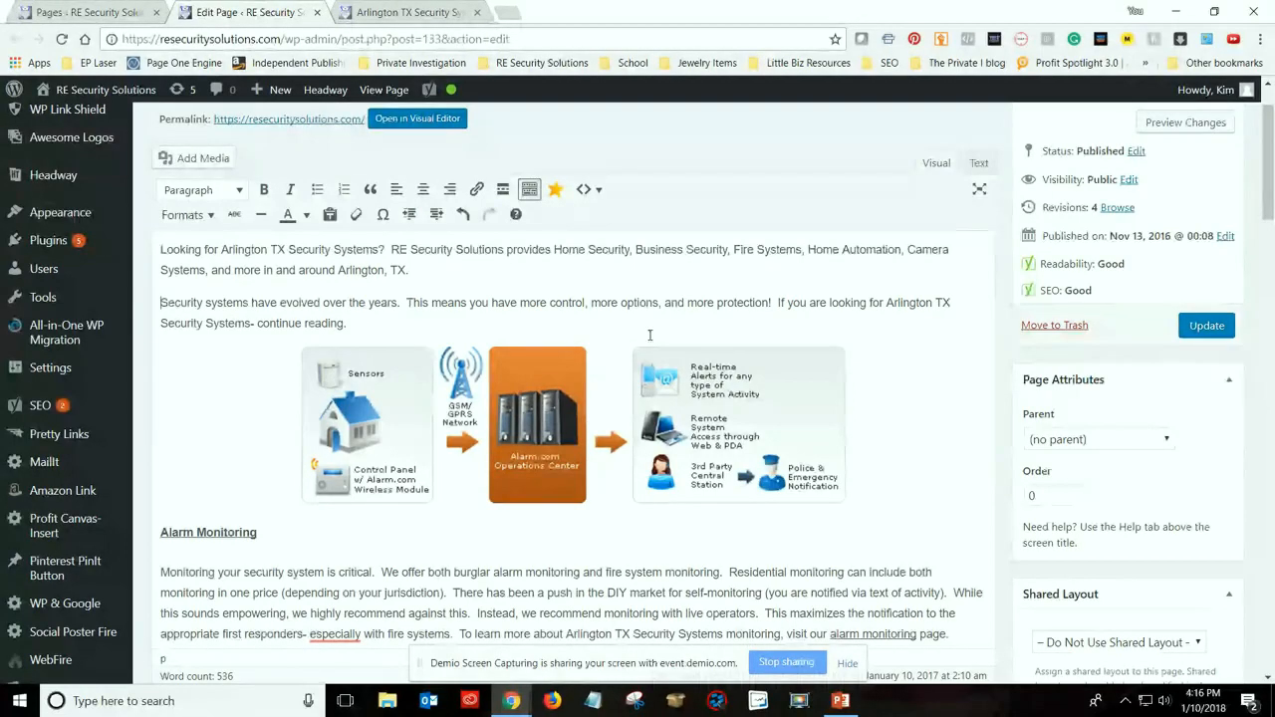
pyautogui.scroll(-2, 649, 335)
pyautogui.scroll(1, 428, 331)
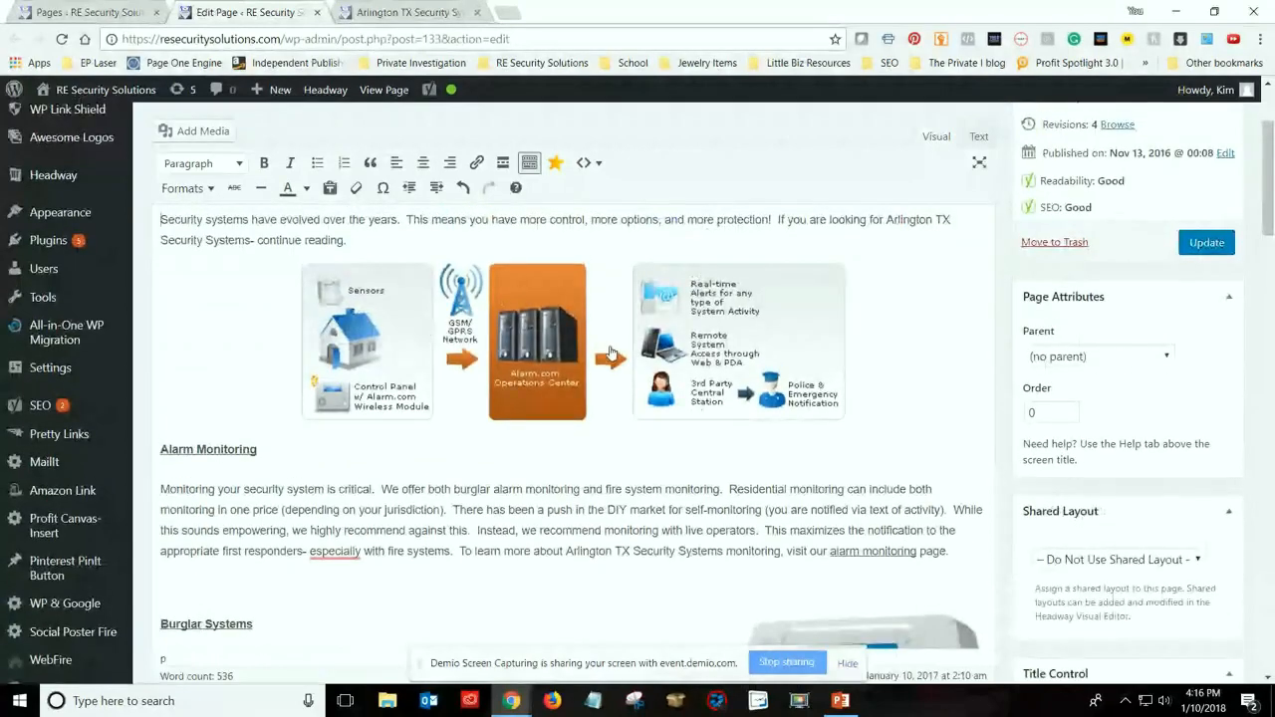
pyautogui.scroll(-3, 581, 435)
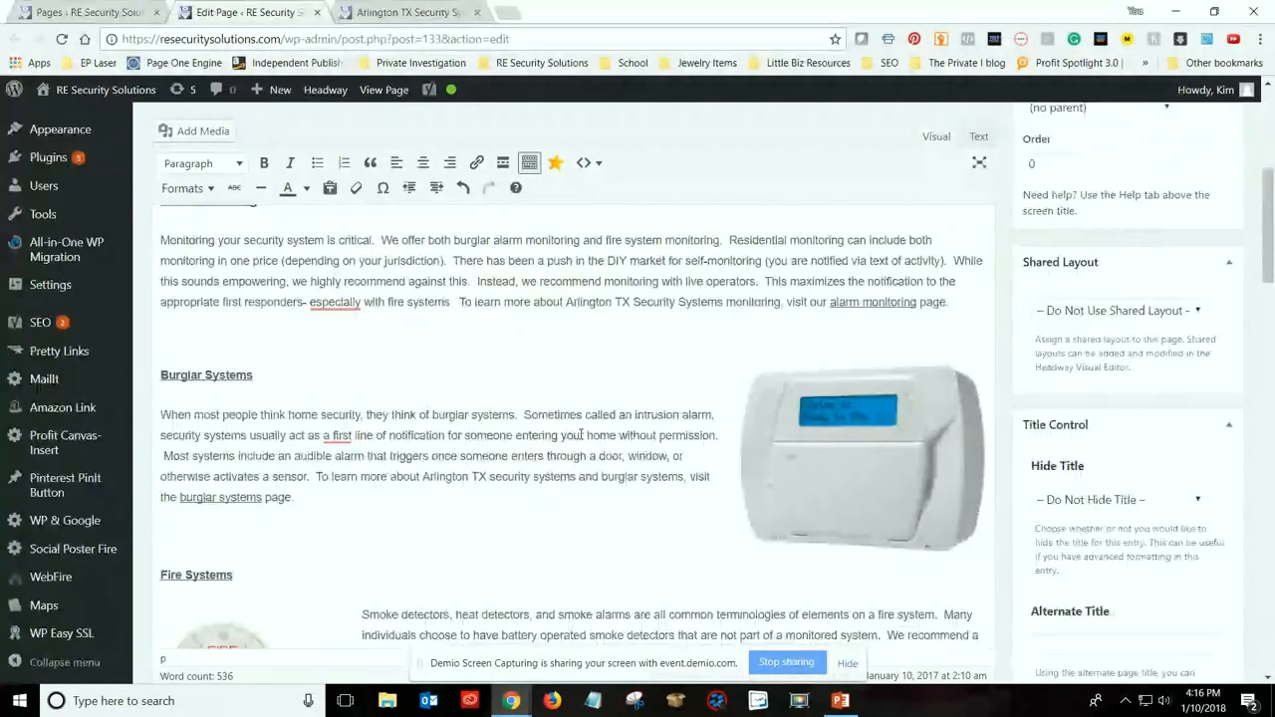
pyautogui.scroll(-3, 581, 435)
pyautogui.scroll(-3, 581, 435)
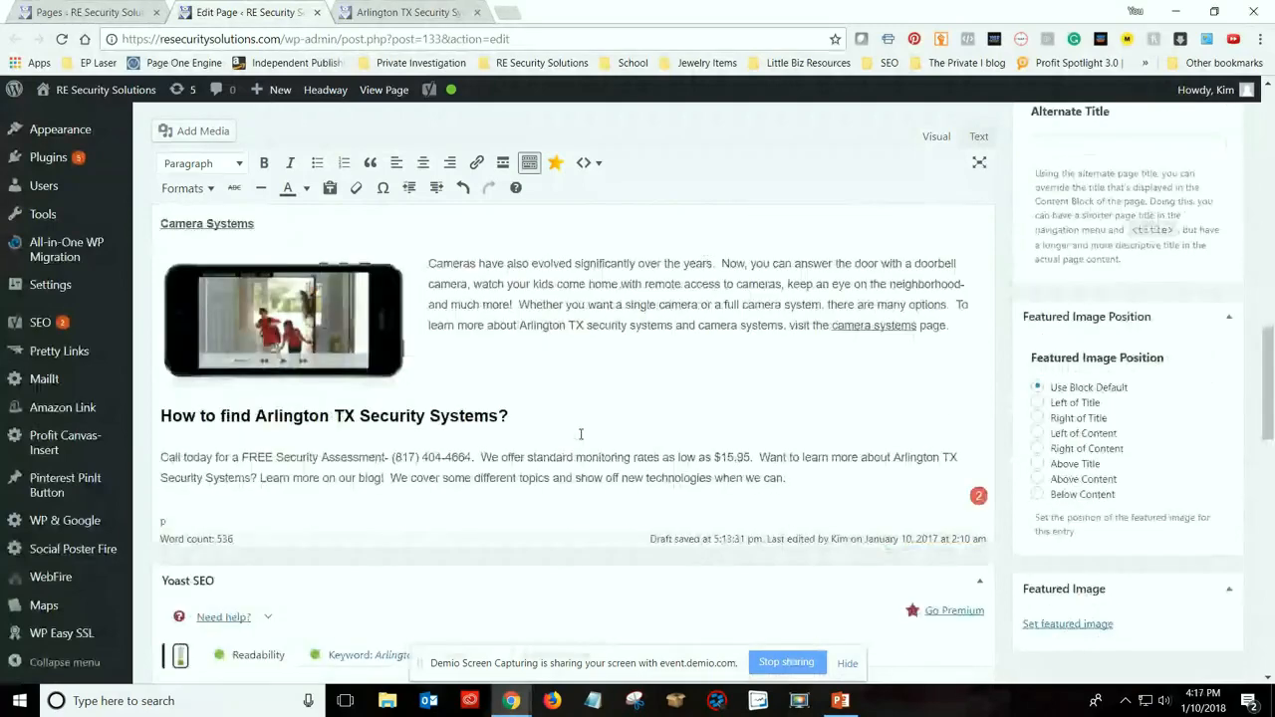
pyautogui.scroll(-1, 581, 436)
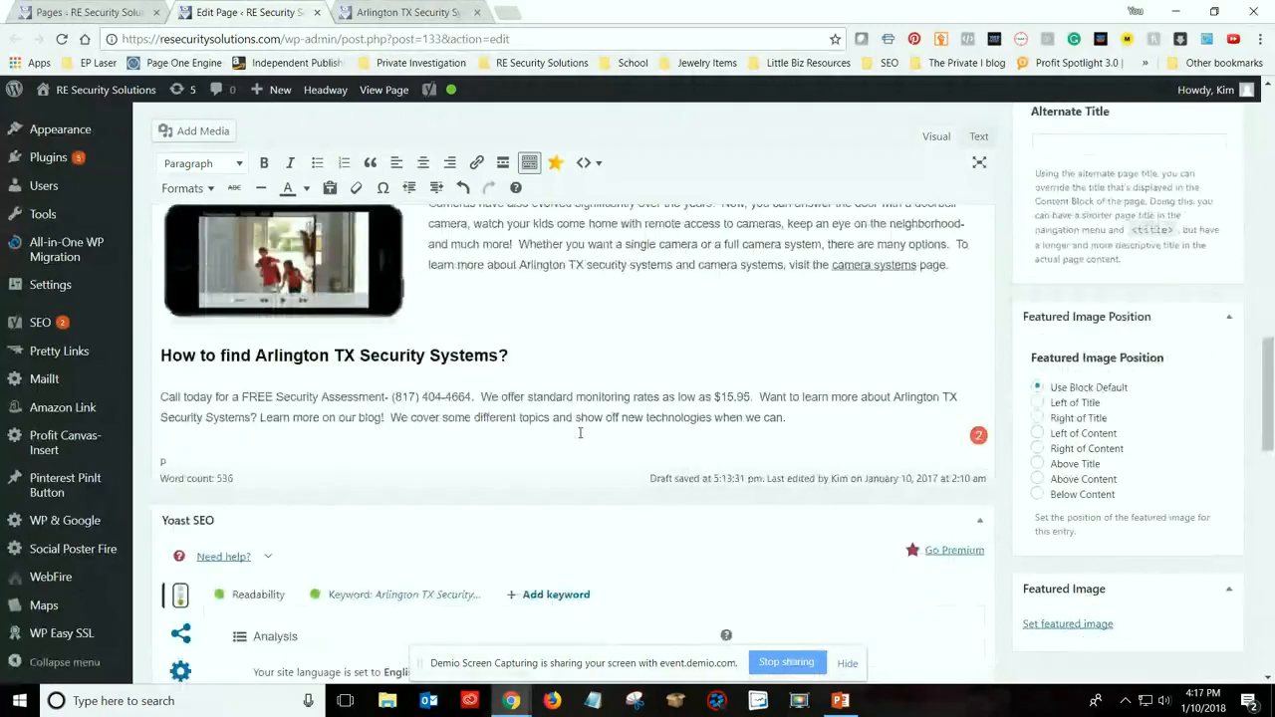
pyautogui.scroll(8, 580, 433)
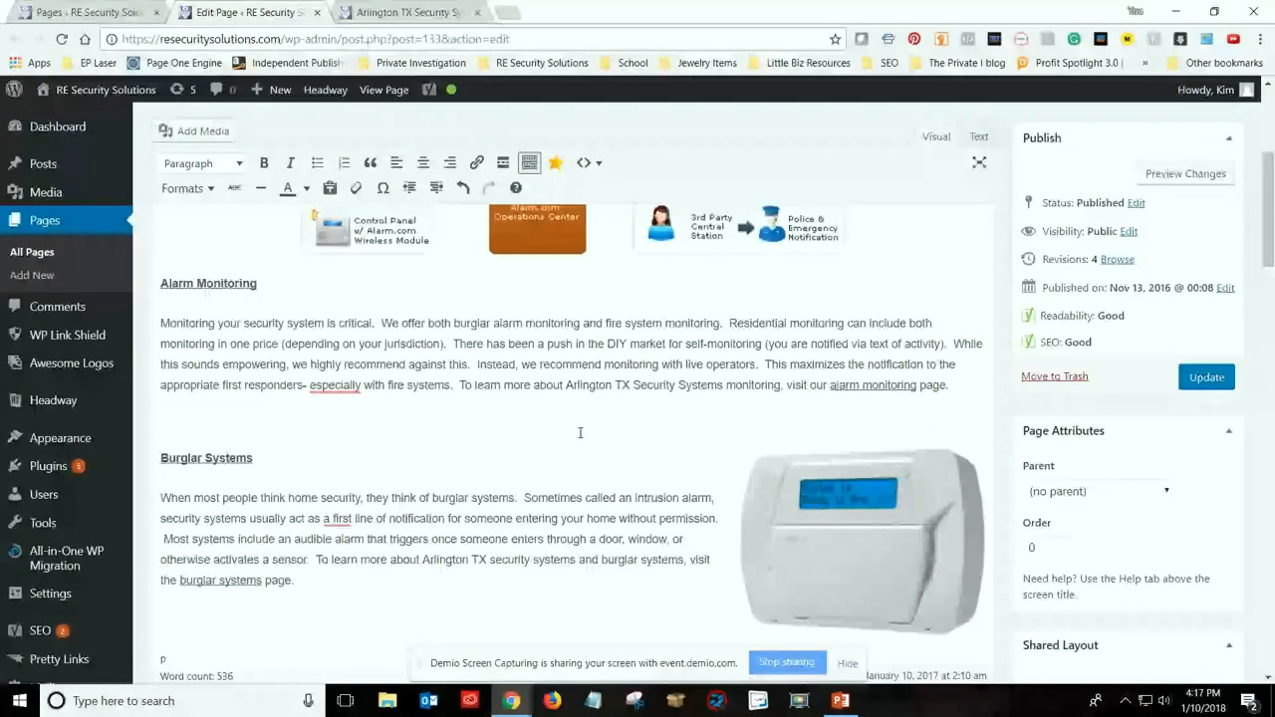
pyautogui.scroll(1, 580, 433)
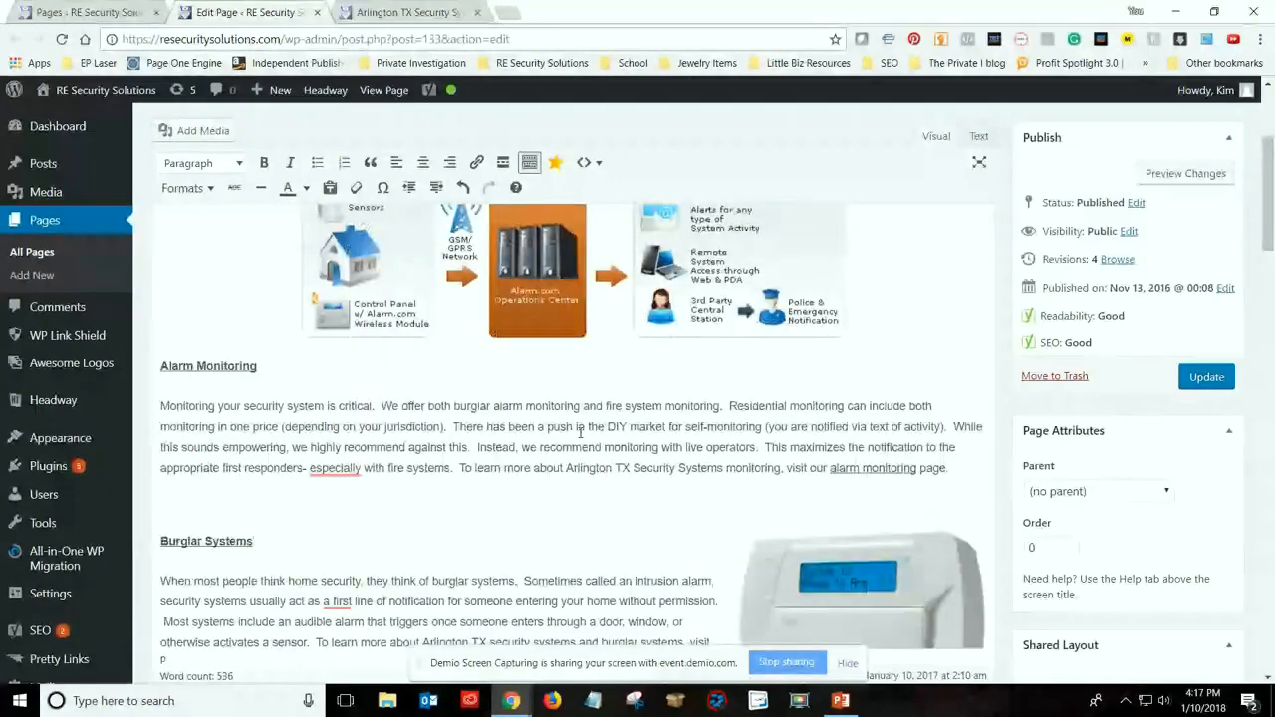
pyautogui.scroll(1, 579, 433)
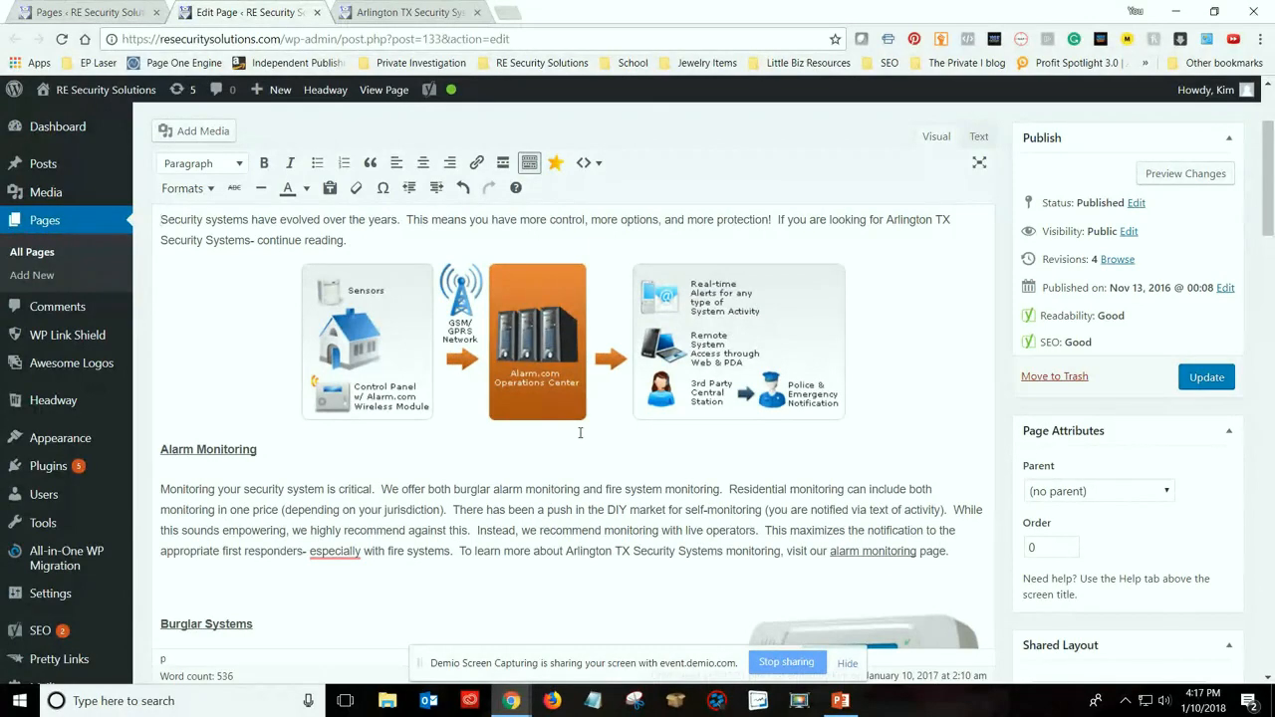
pyautogui.scroll(3, 580, 432)
pyautogui.scroll(-1, 580, 438)
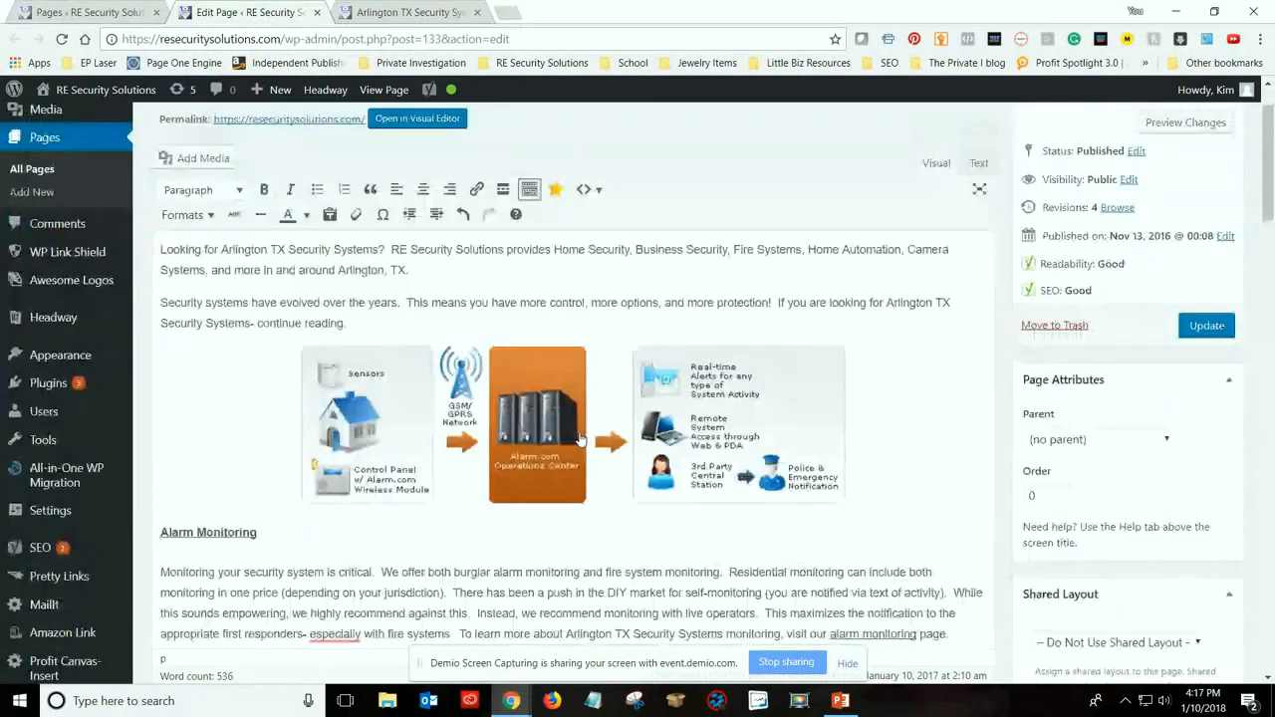
pyautogui.scroll(-1, 579, 439)
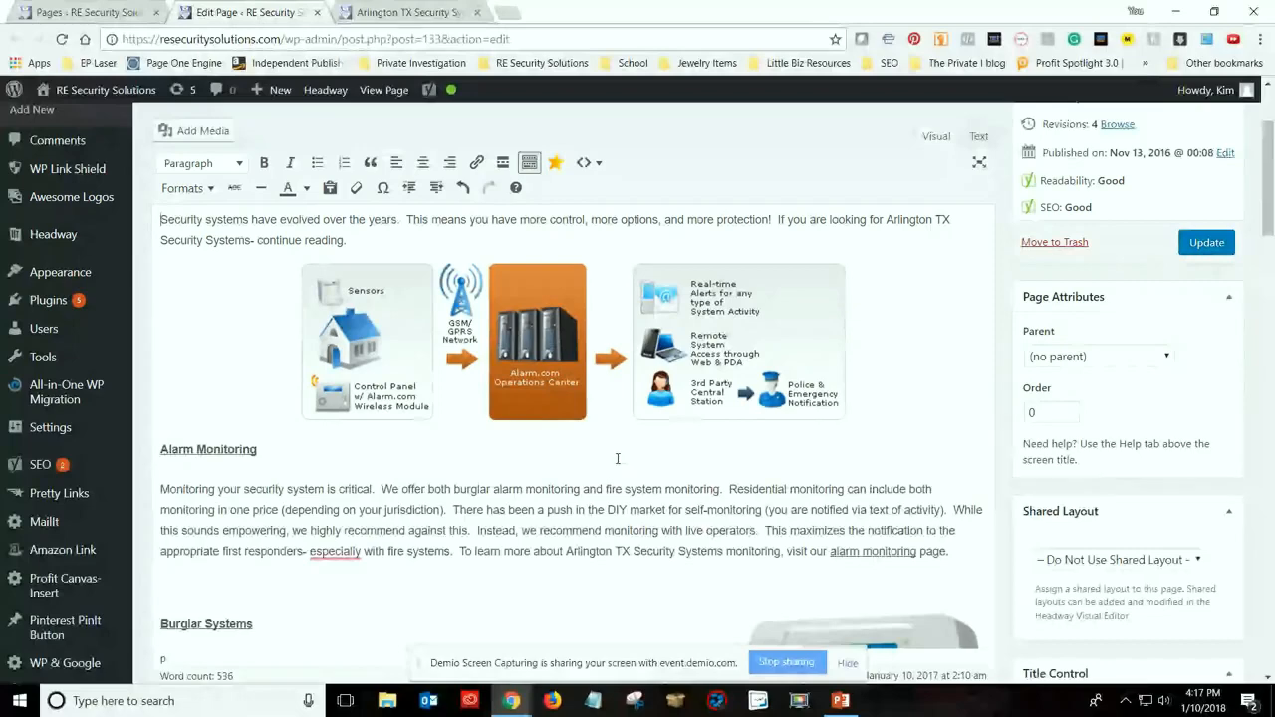
pyautogui.scroll(1, 617, 458)
pyautogui.scroll(-2, 572, 421)
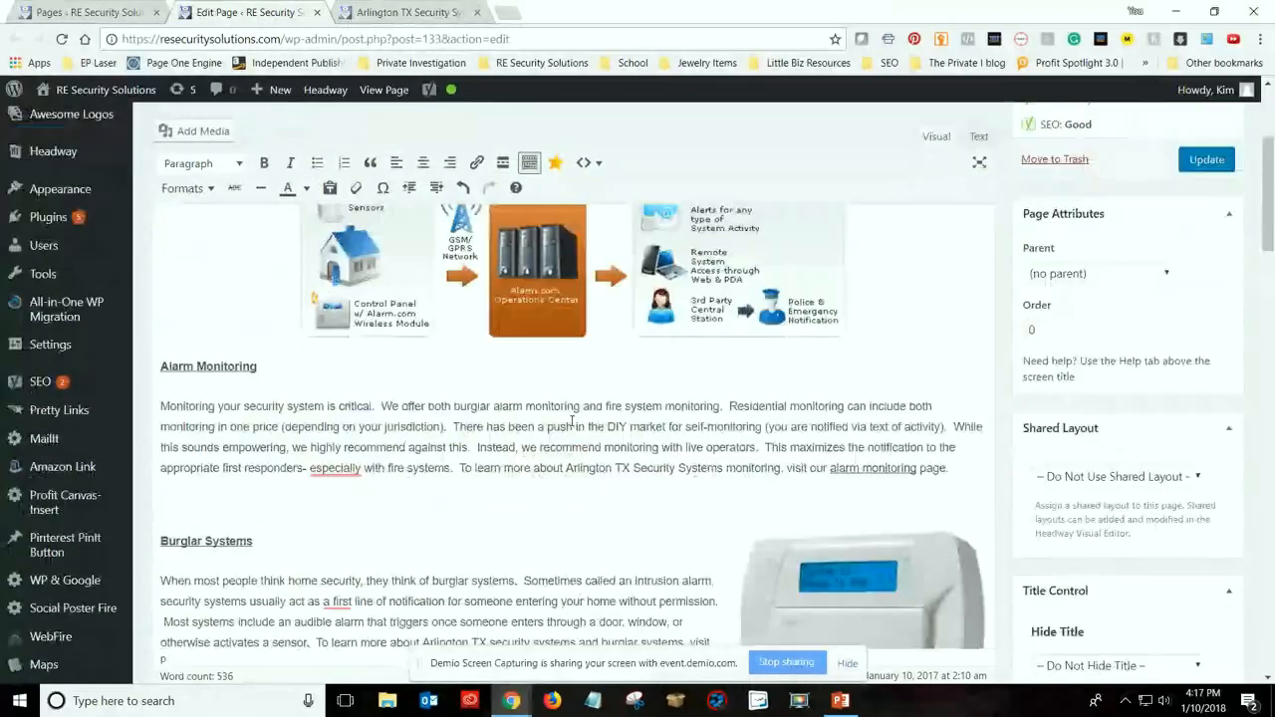
pyautogui.scroll(2, 572, 421)
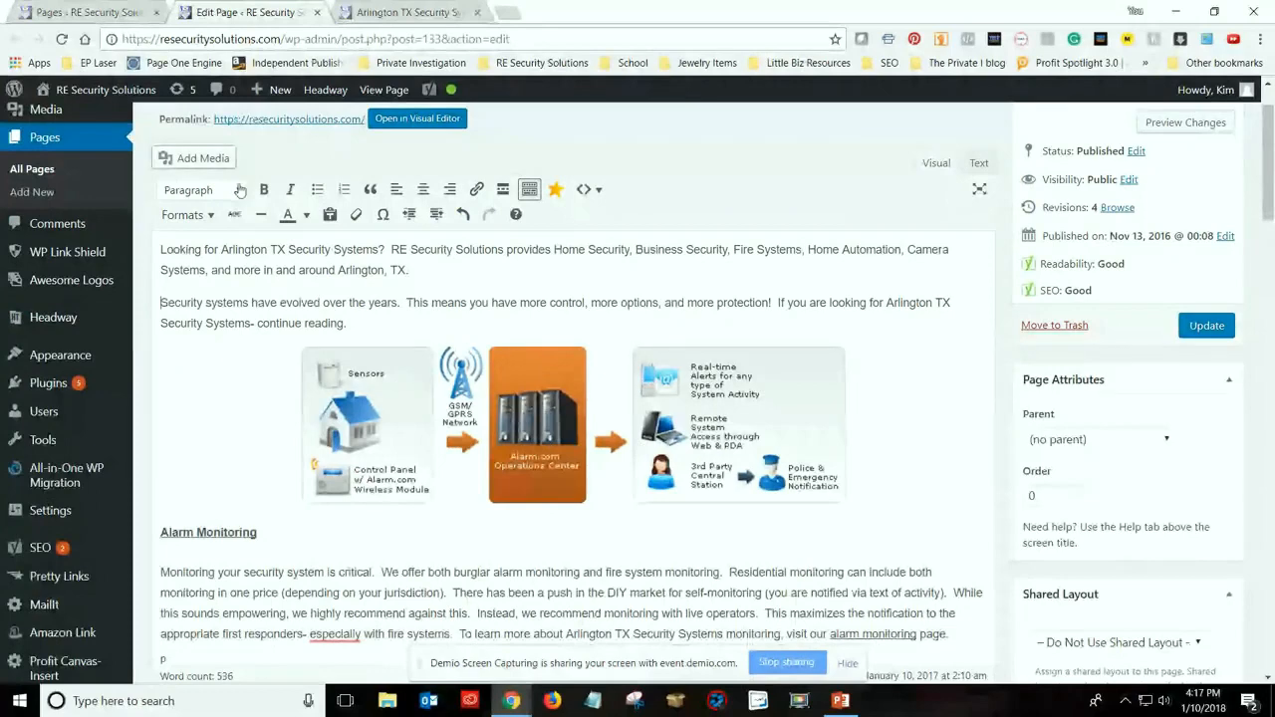
pyautogui.scroll(1, 391, 182)
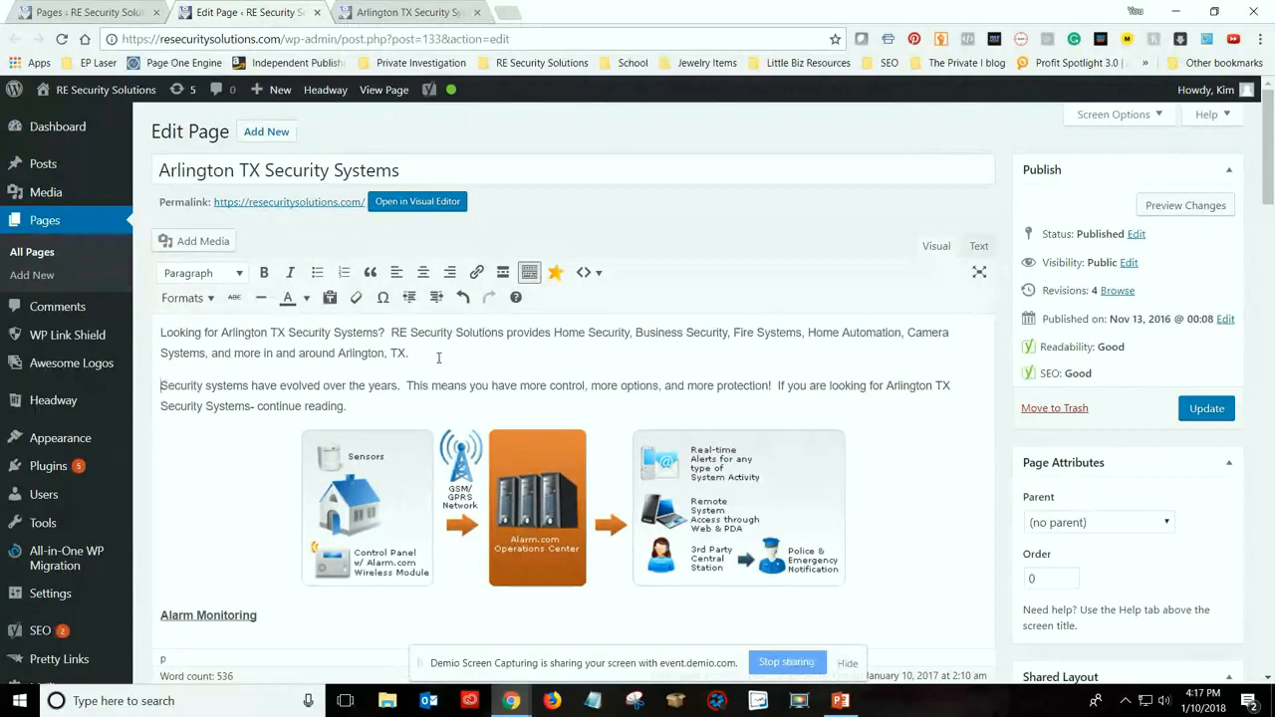
pyautogui.scroll(-2, 318, 456)
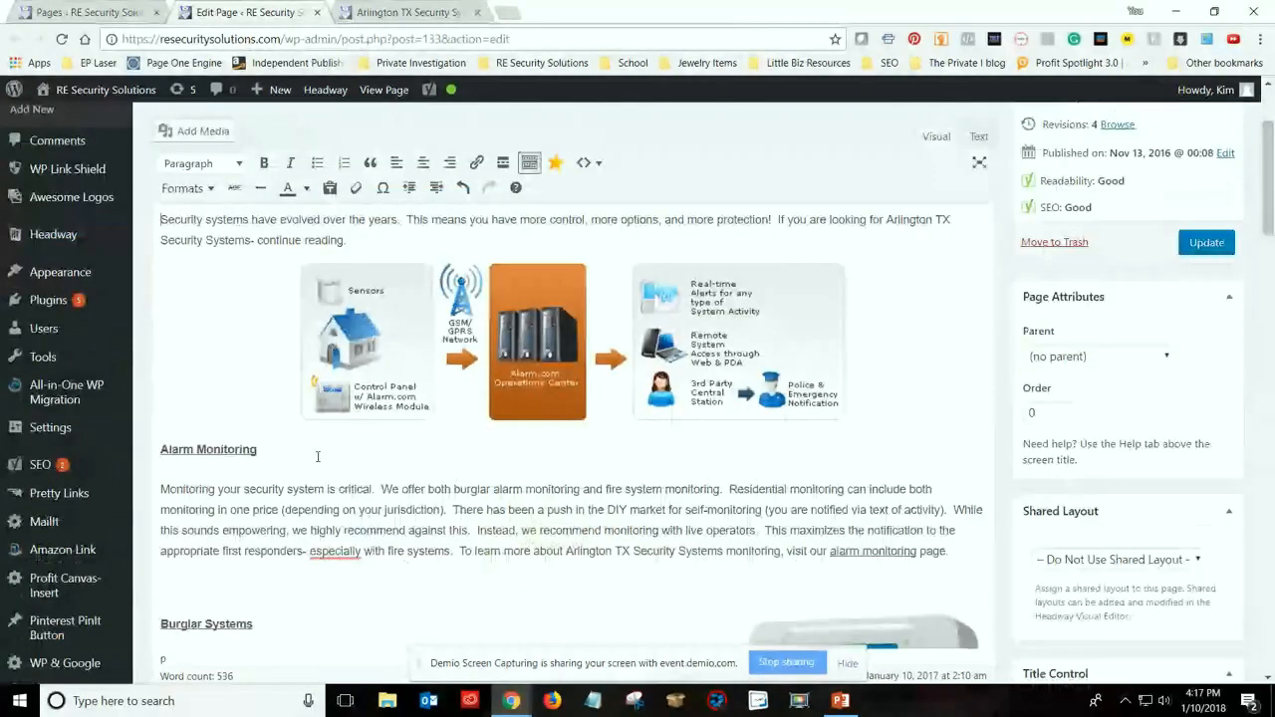
pyautogui.scroll(-1, 245, 378)
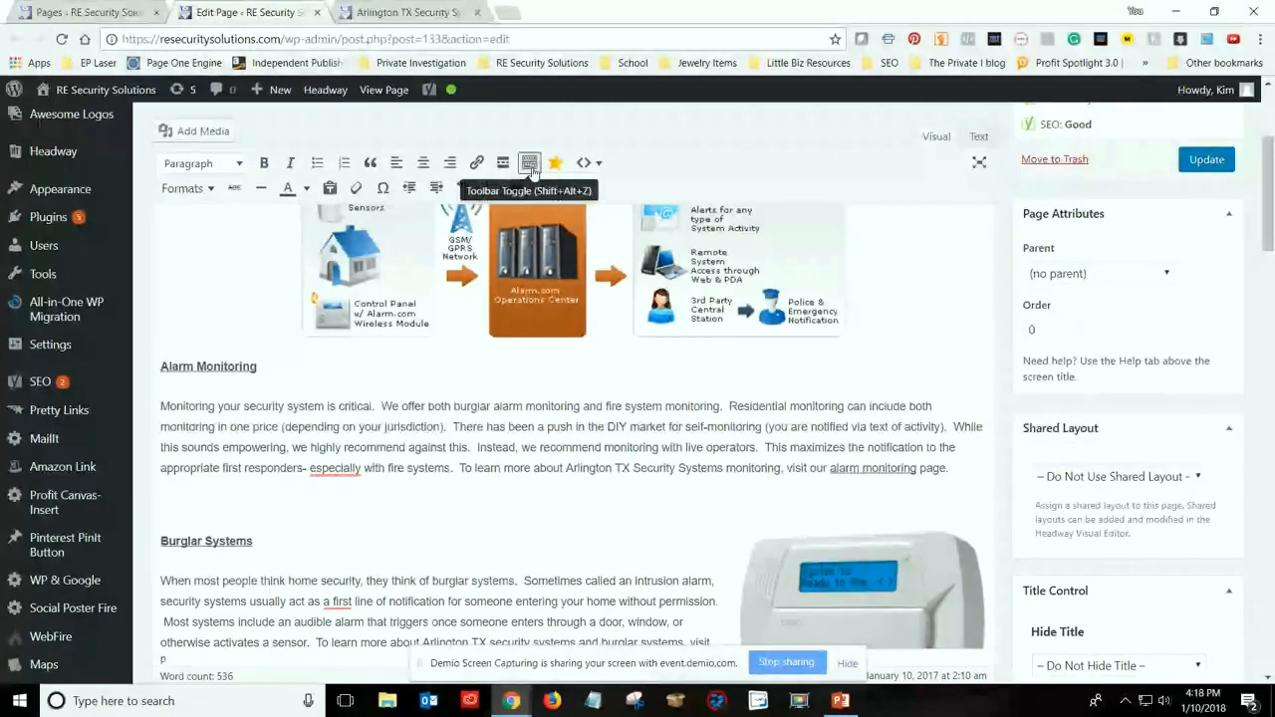
# Check what the editor's toolbar toggle hides and shows, and look through the Google shortcode options without inserting one
pyautogui.scroll(-1, 533, 169)
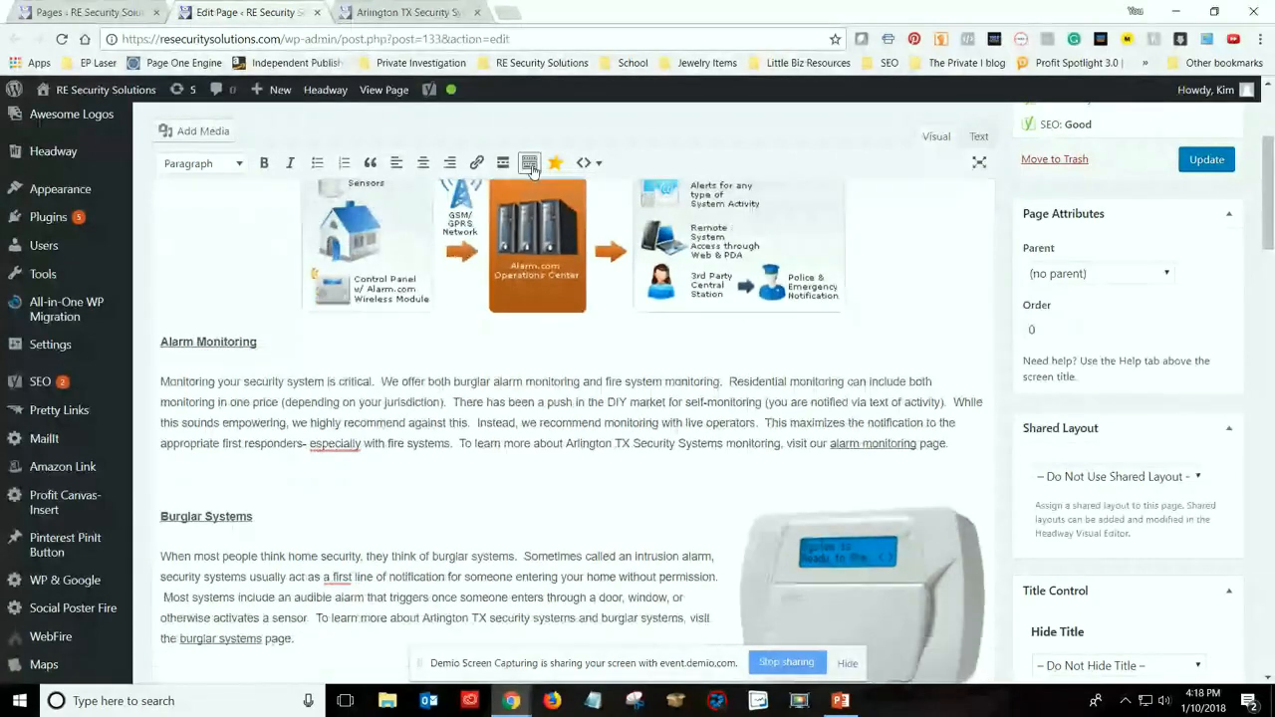
pyautogui.click(533, 169)
pyautogui.click(533, 170)
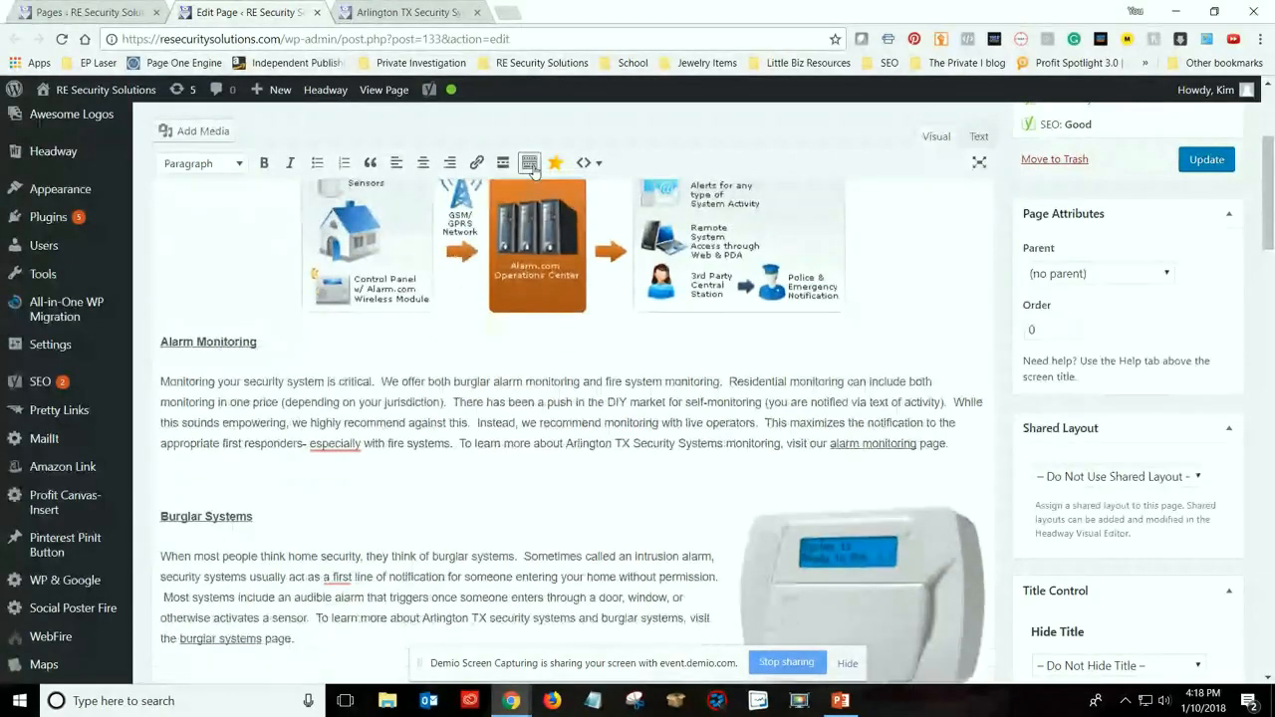
pyautogui.click(533, 169)
pyautogui.click(598, 164)
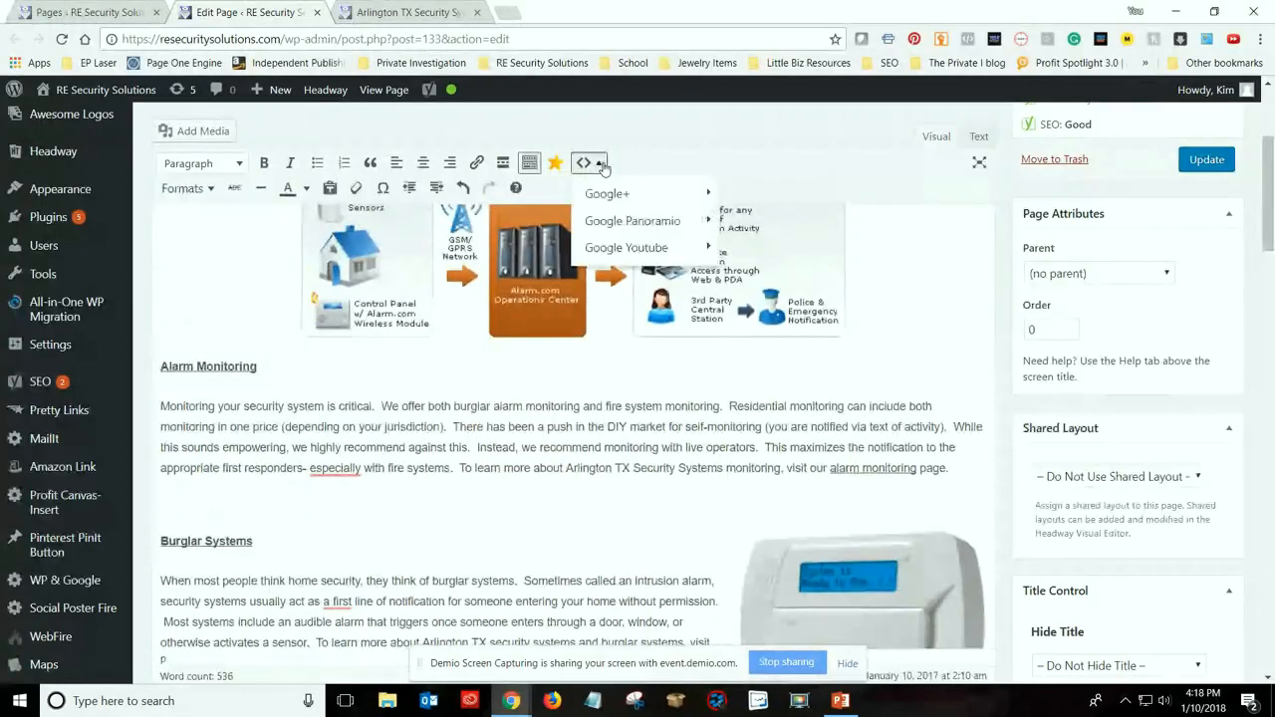
pyautogui.click(603, 167)
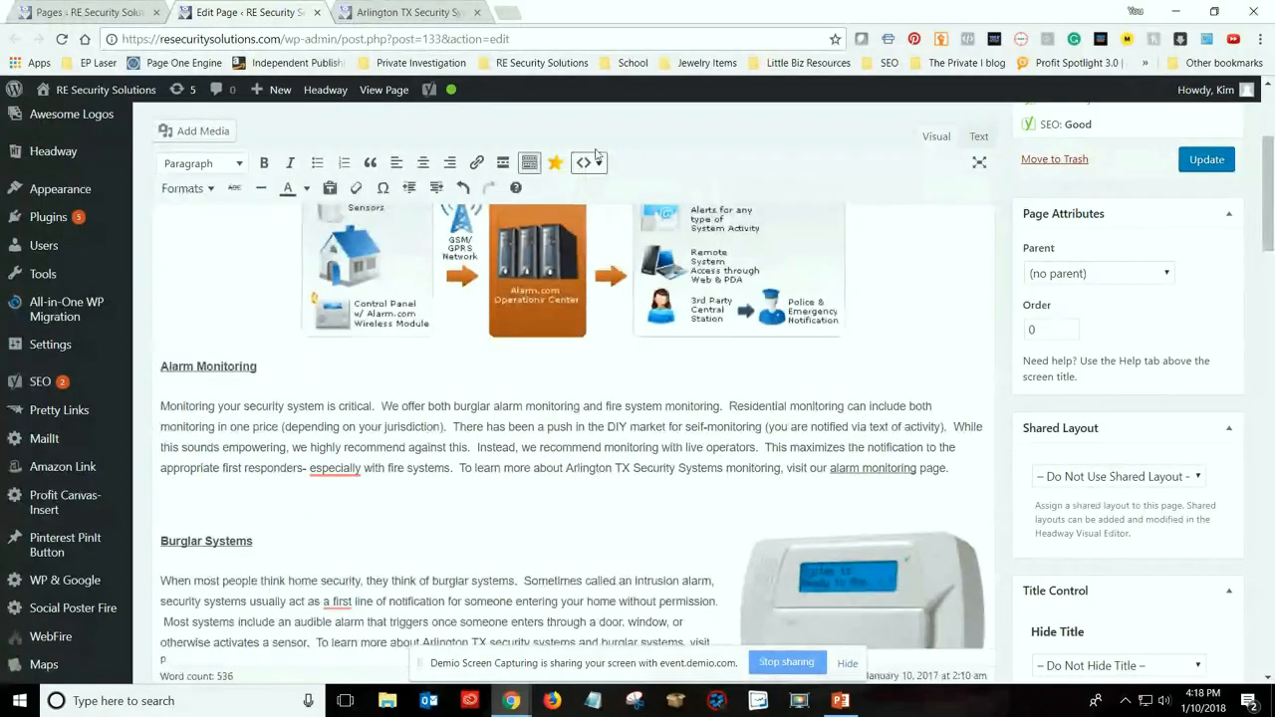
# Insert the page title text "Arlington TX Security Systems" followed by a hyphen before "Alarm Monitoring" in that section's heading
pyautogui.tripleClick(269, 368)
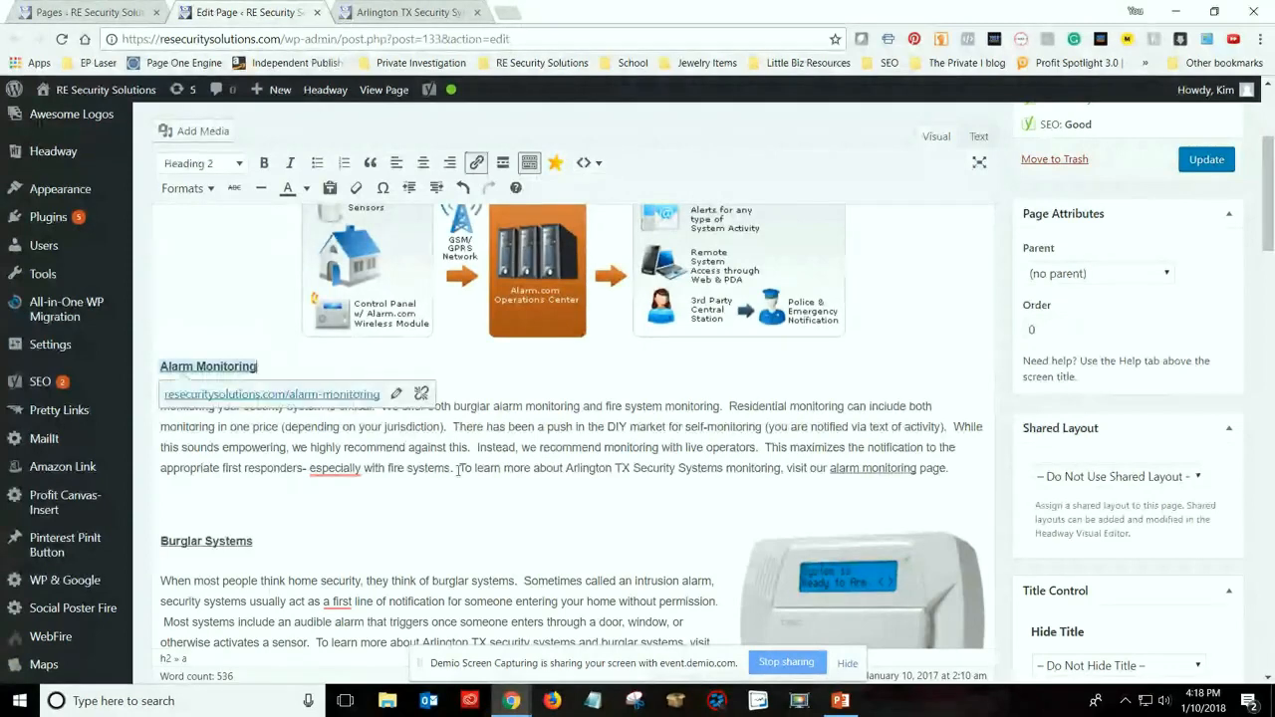
pyautogui.click(460, 468)
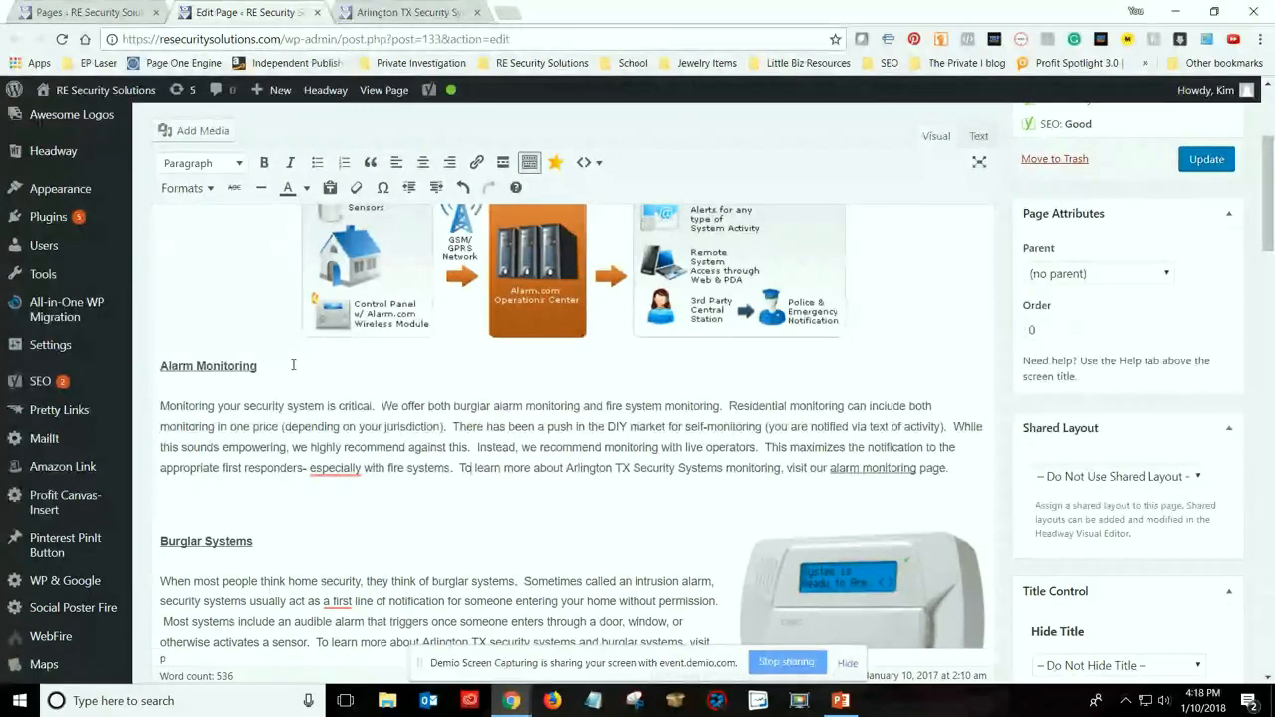
pyautogui.scroll(3, 293, 365)
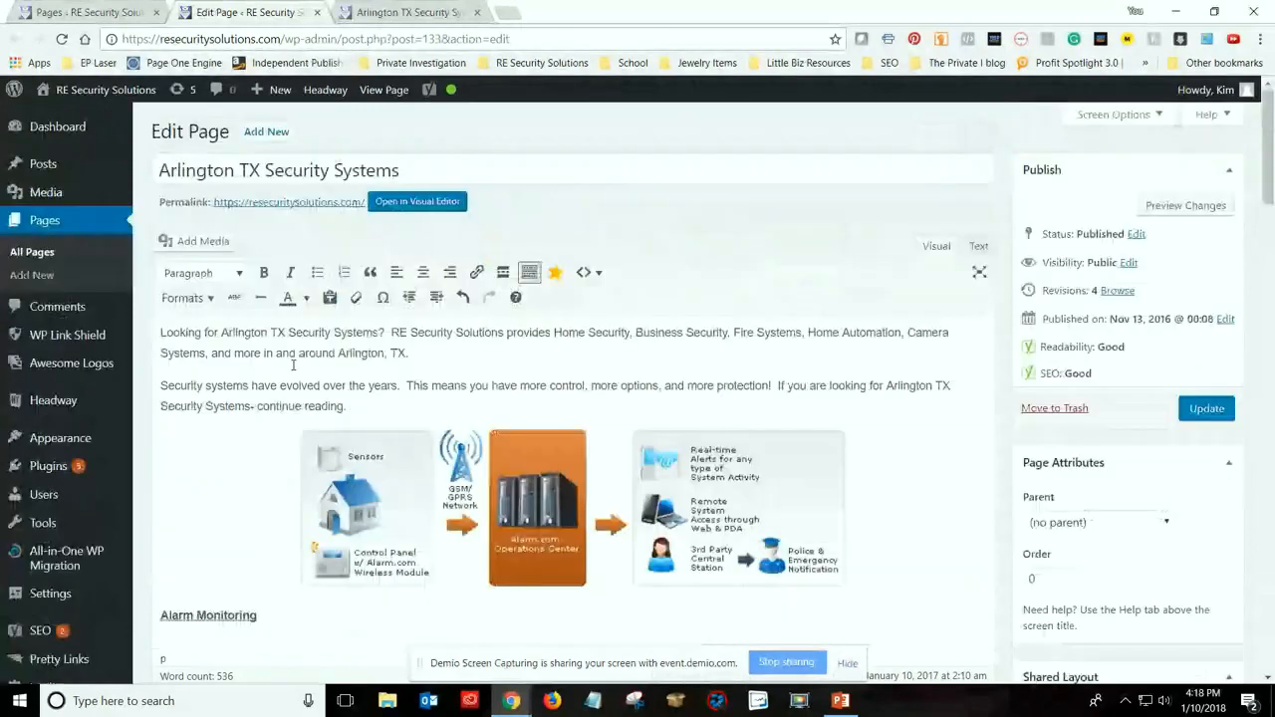
pyautogui.tripleClick(154, 170)
pyautogui.hotkey('ctrl', 'c')
pyautogui.scroll(-1, 290, 404)
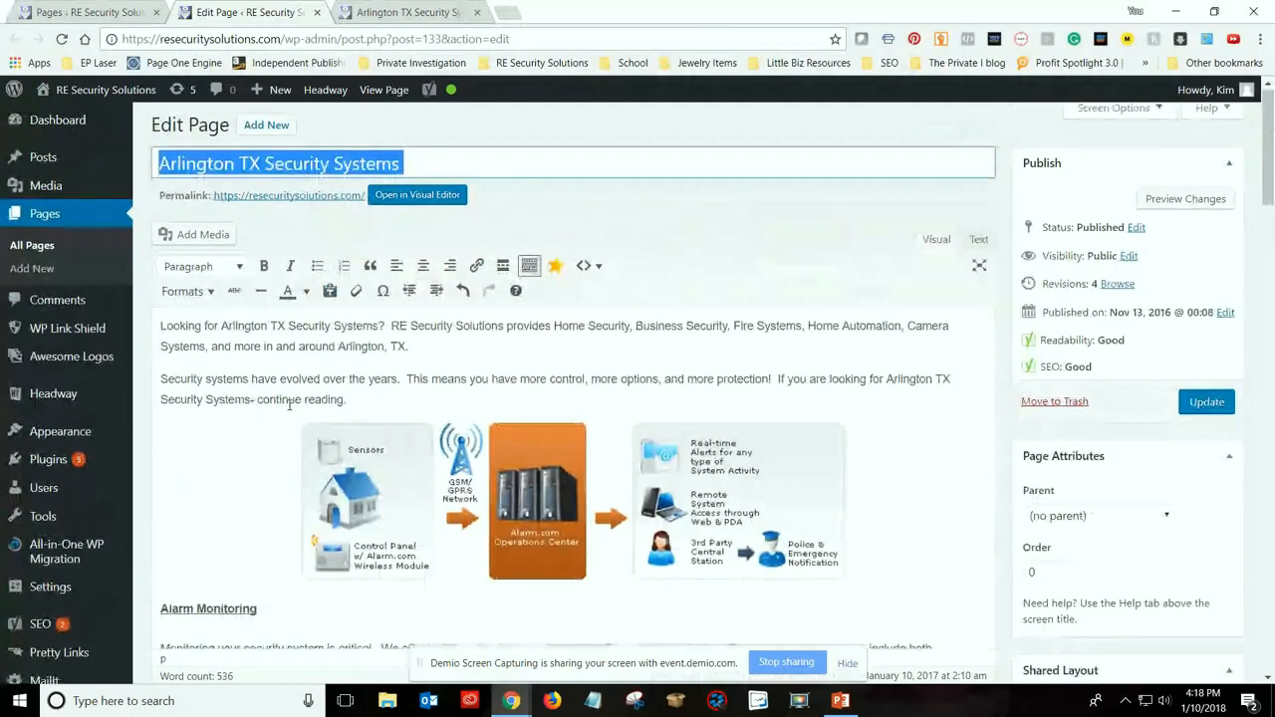
pyautogui.scroll(-3, 290, 404)
pyautogui.scroll(1, 266, 371)
pyautogui.click(266, 372)
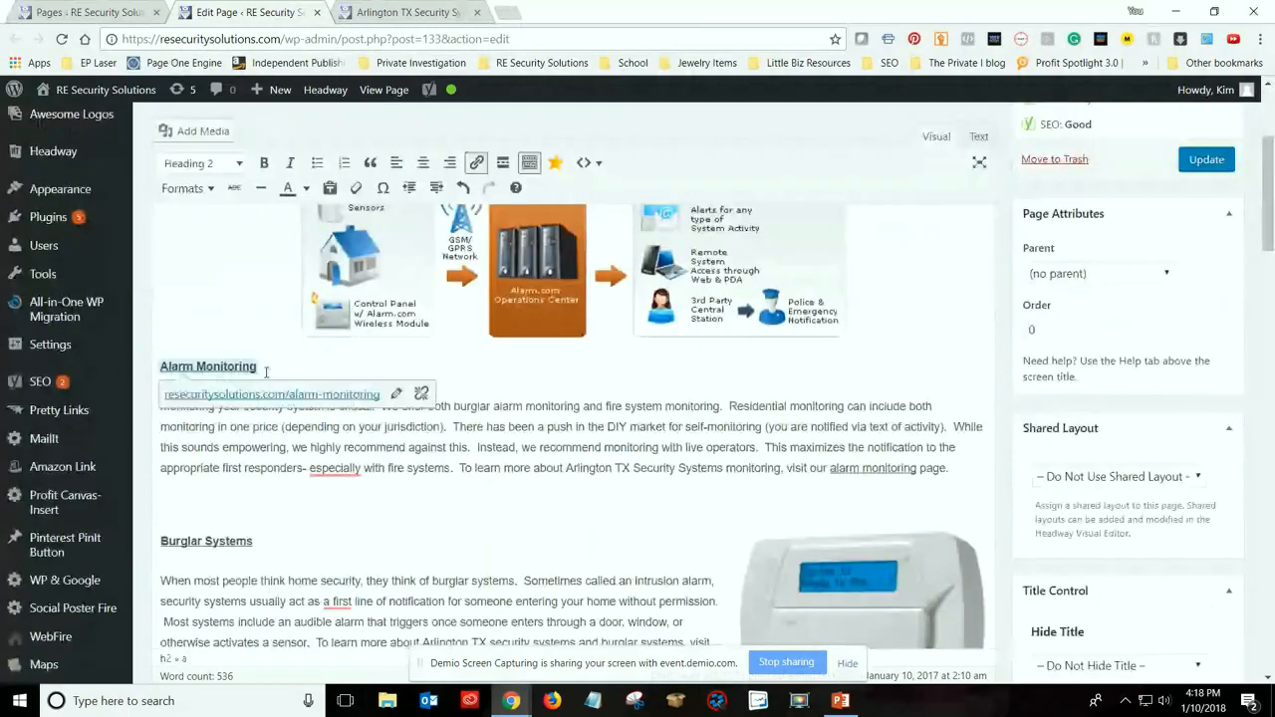
pyautogui.tripleClick(278, 367)
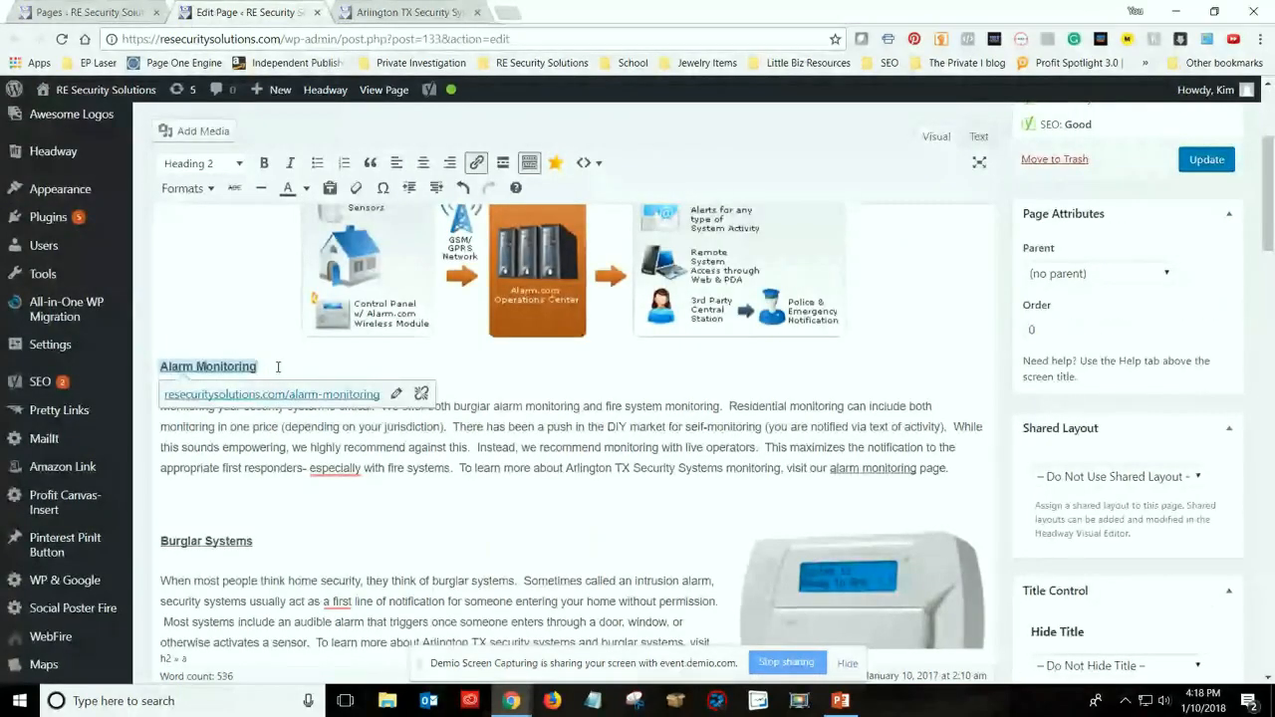
pyautogui.press('Left')
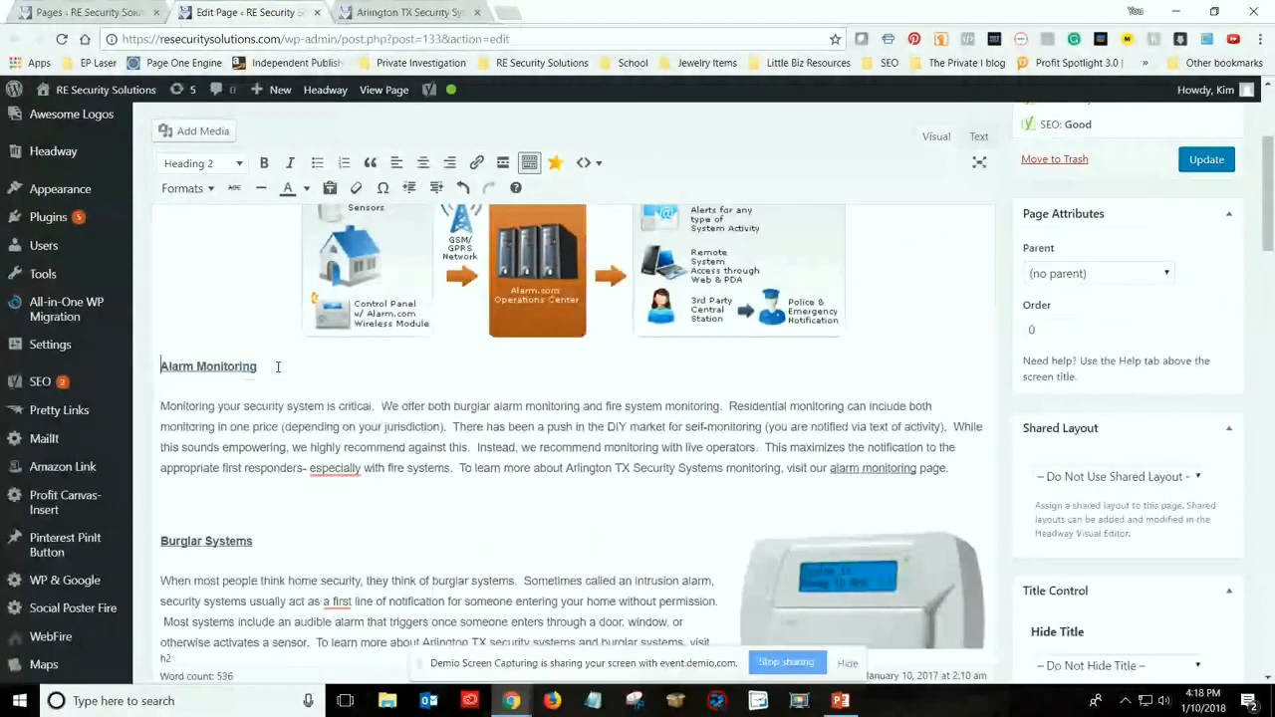
pyautogui.hotkey('ctrl', 'v')
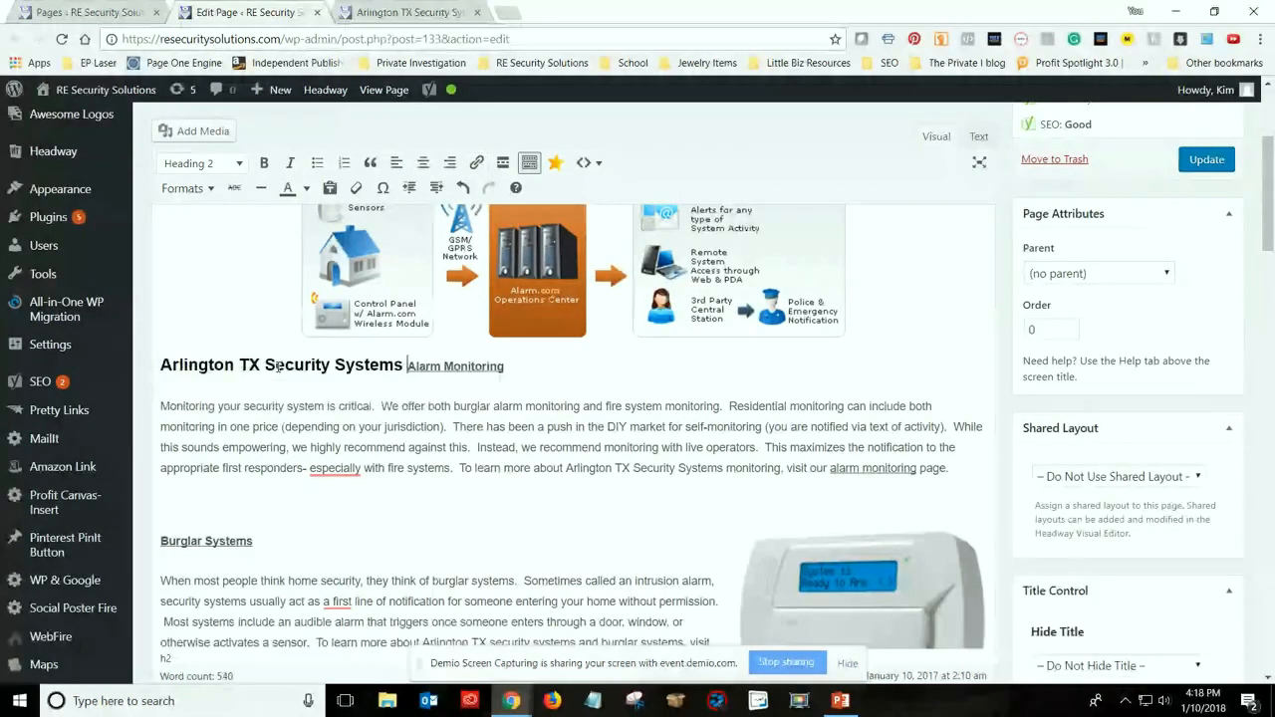
pyautogui.write('-')
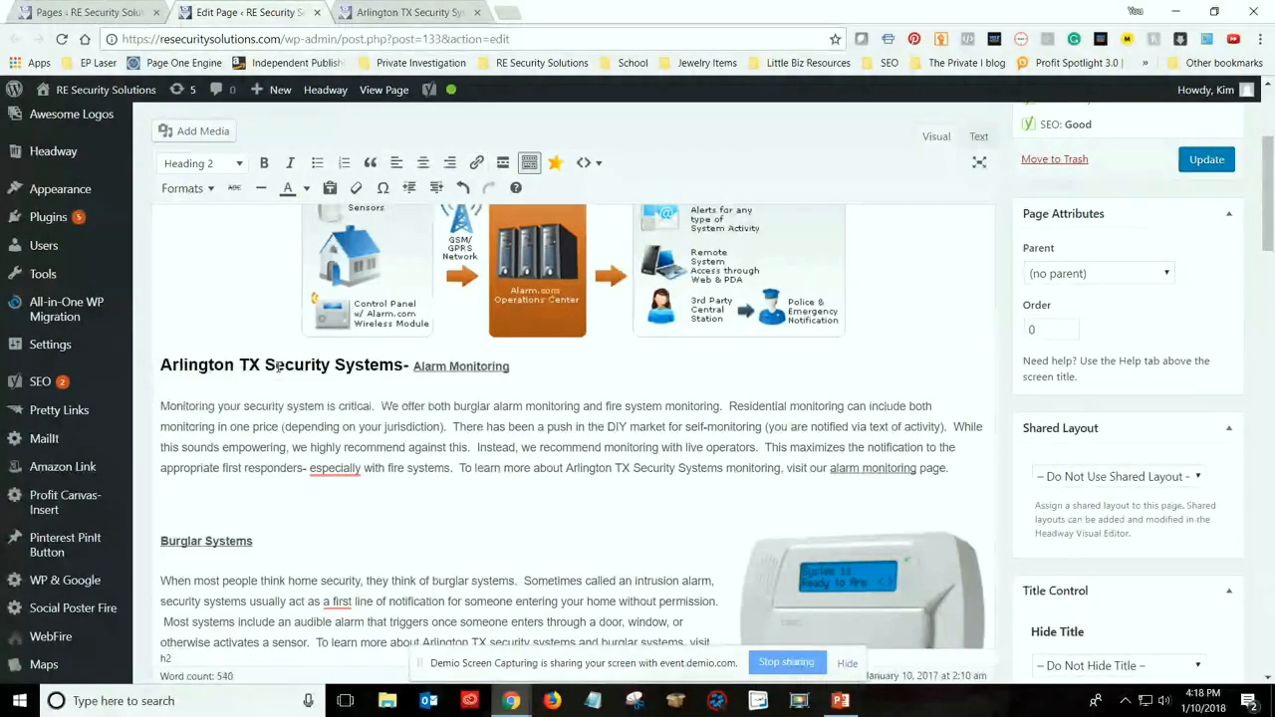
pyautogui.click(518, 369)
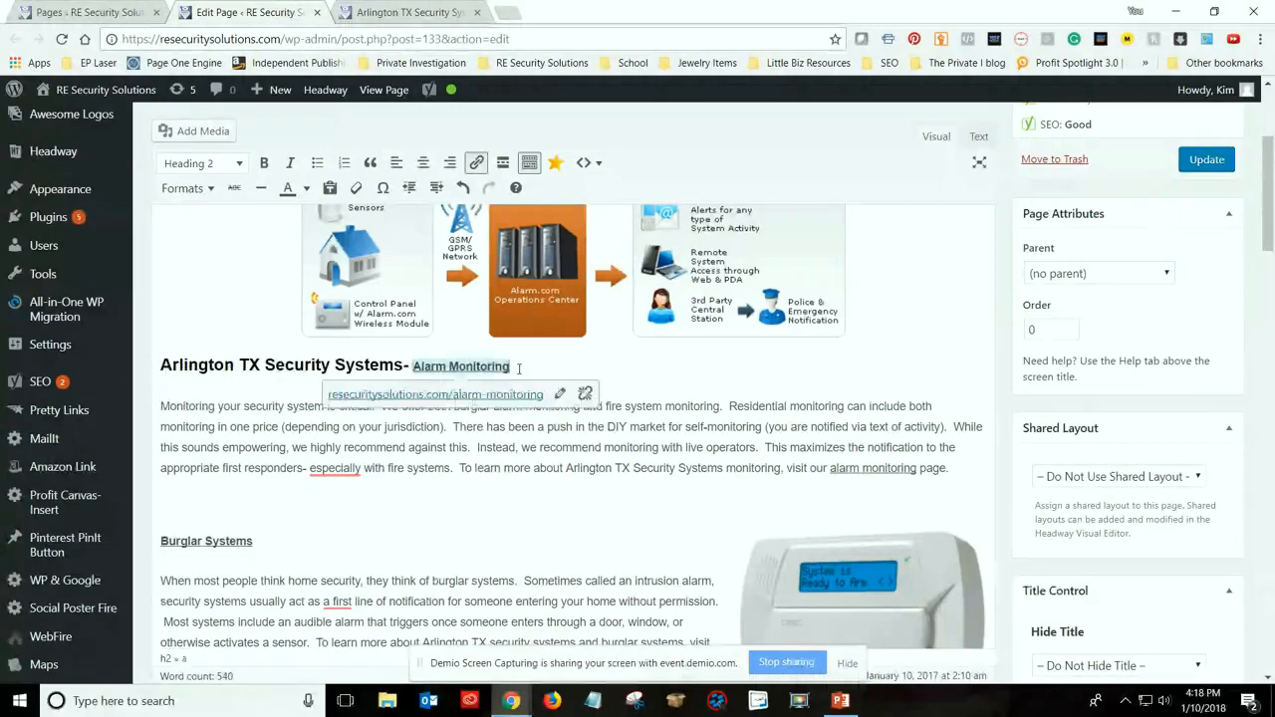
pyautogui.moveTo(518, 369); pyautogui.dragTo(165, 367)
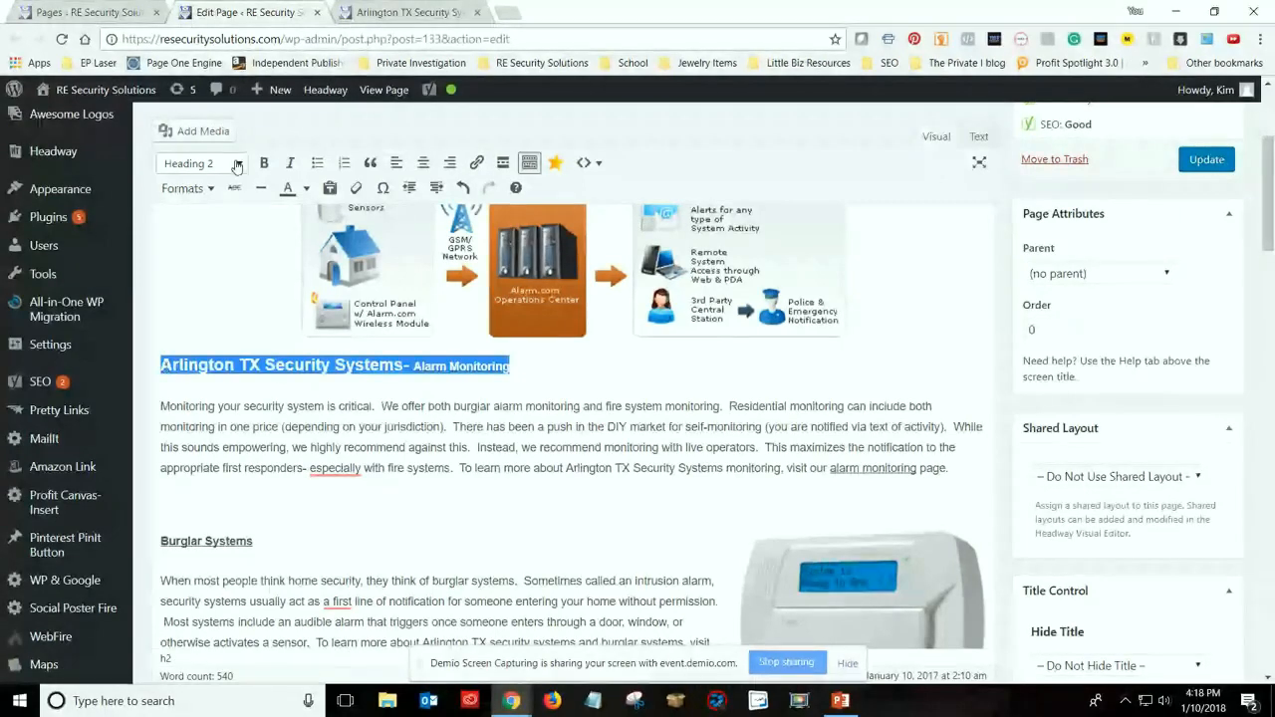
pyautogui.click(249, 365)
pyautogui.hotkey('shift', 'Home')
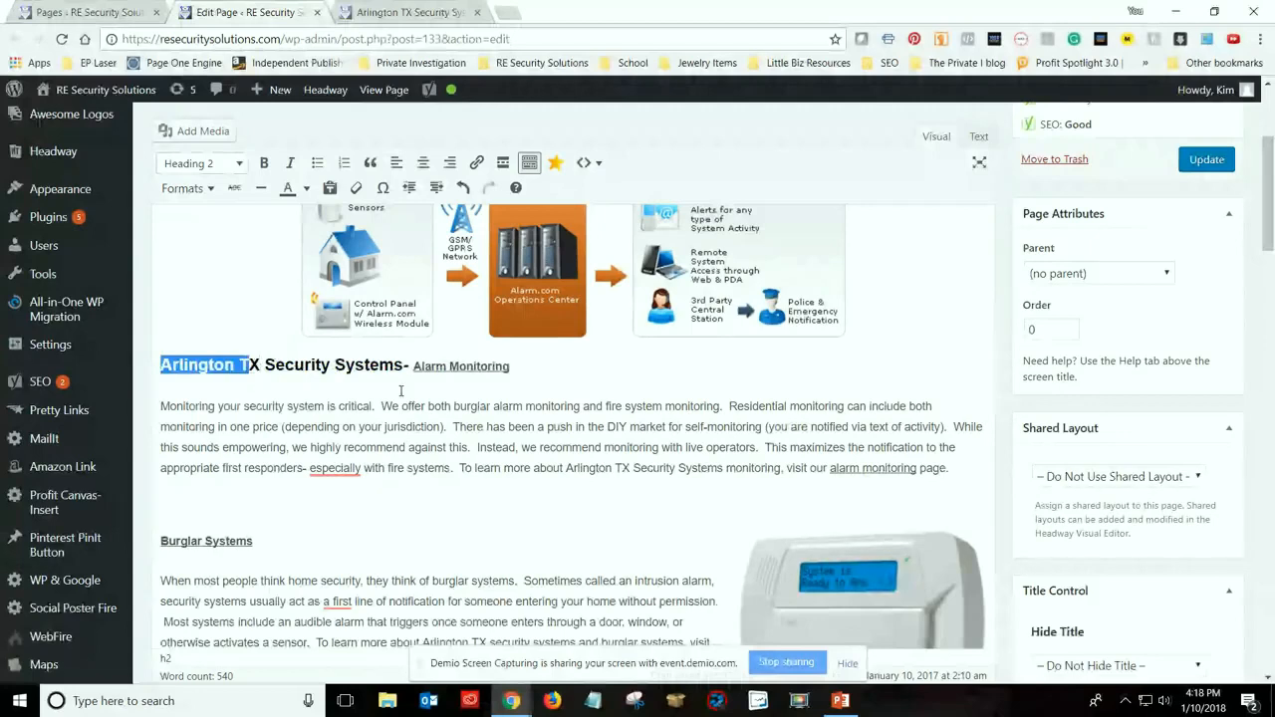
pyautogui.click(407, 403)
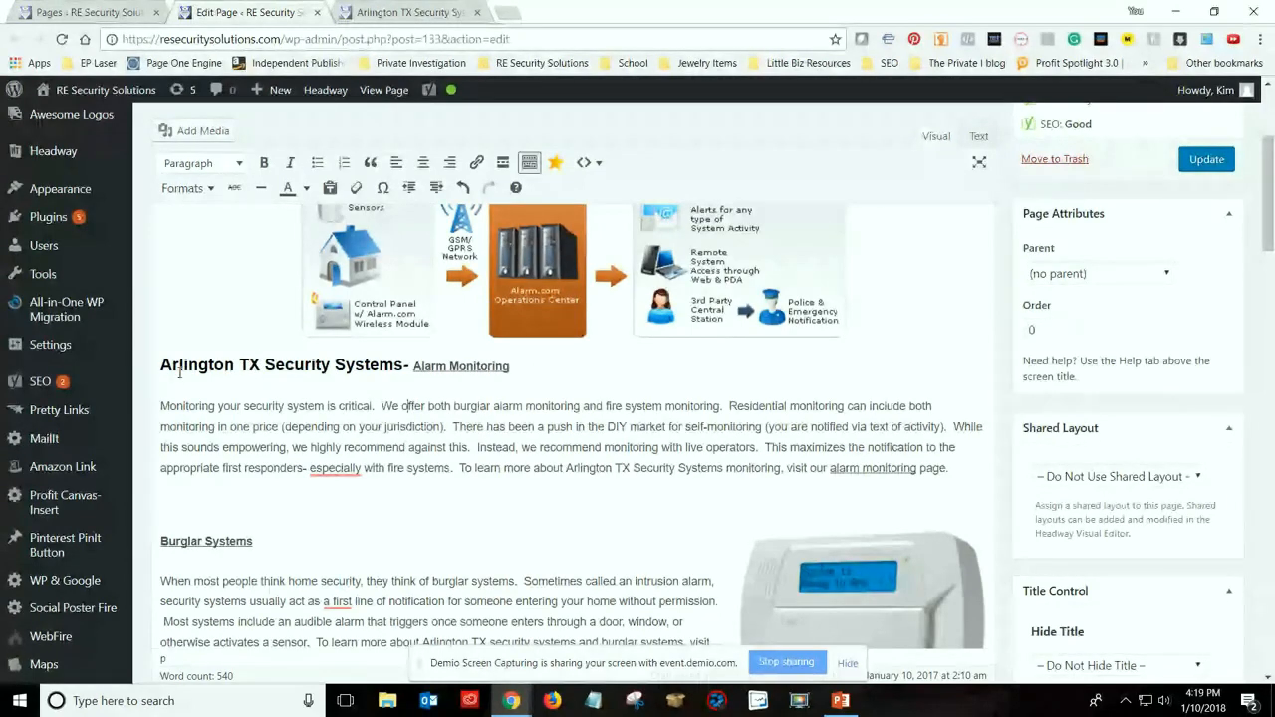
# Format the linked words "Alarm Monitoring" in the section heading as bold, italic and brown text
pyautogui.moveTo(522, 373); pyautogui.dragTo(418, 369)
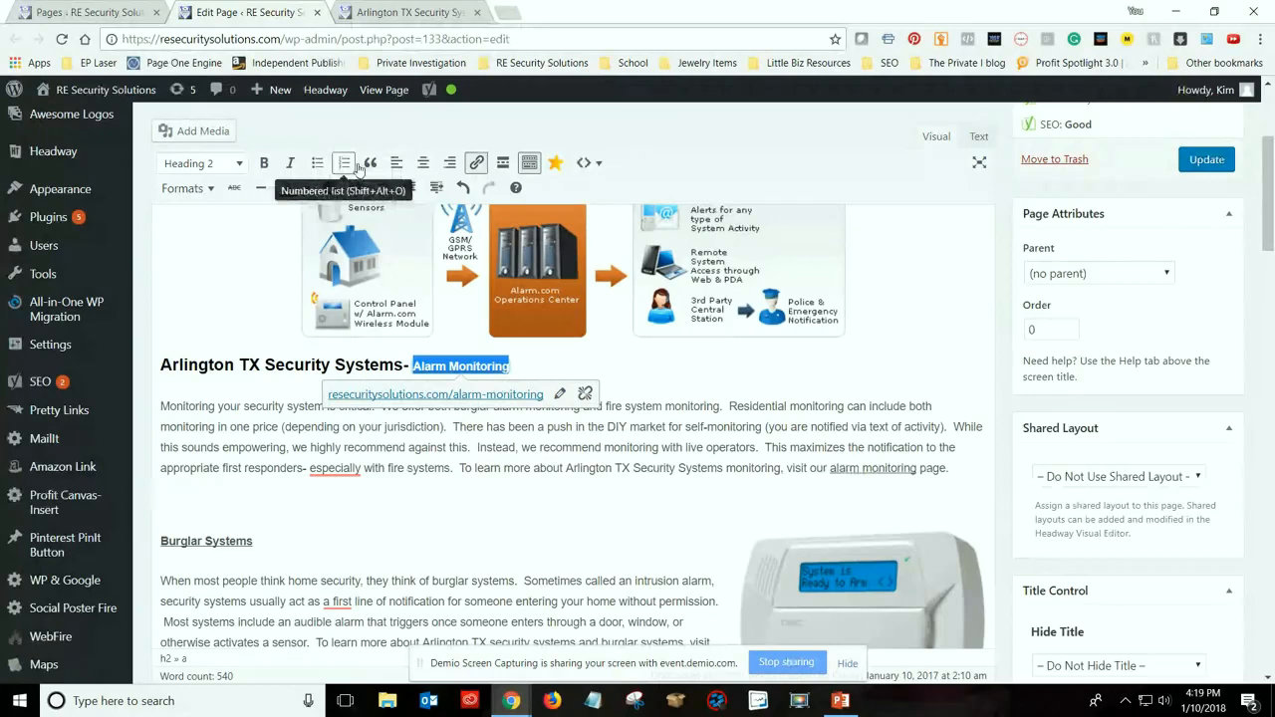
pyautogui.click(265, 166)
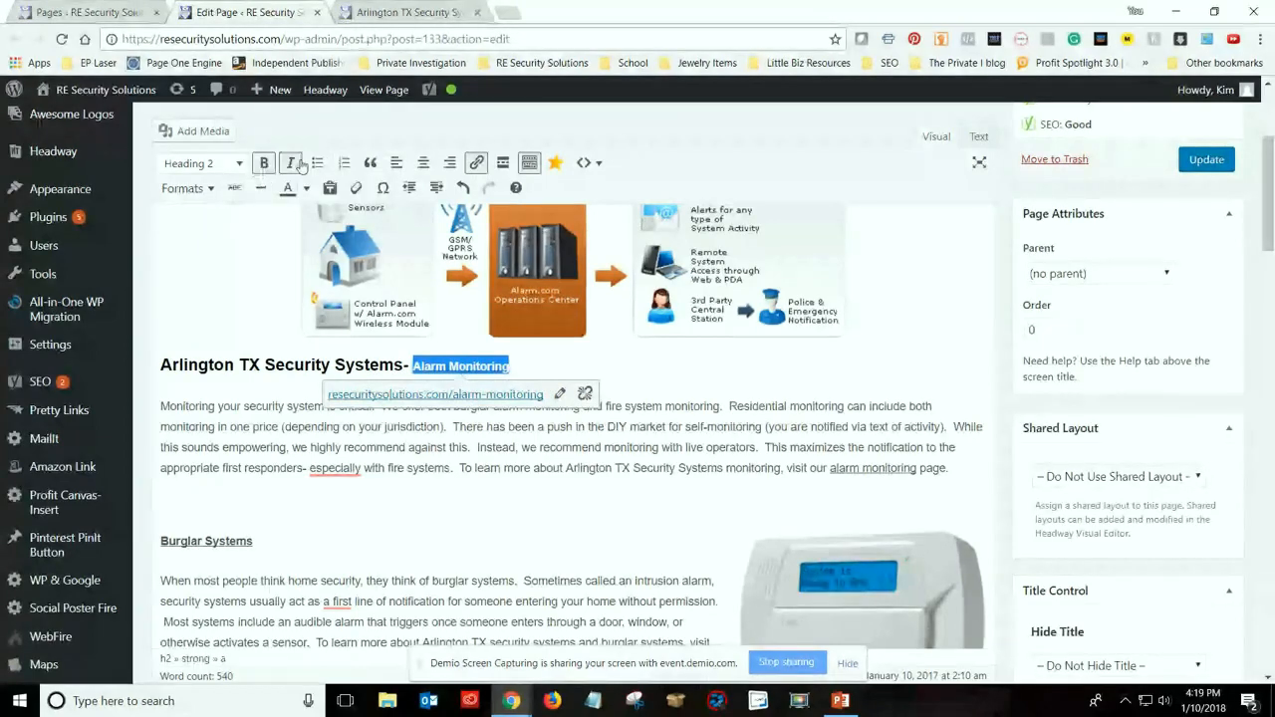
pyautogui.click(295, 164)
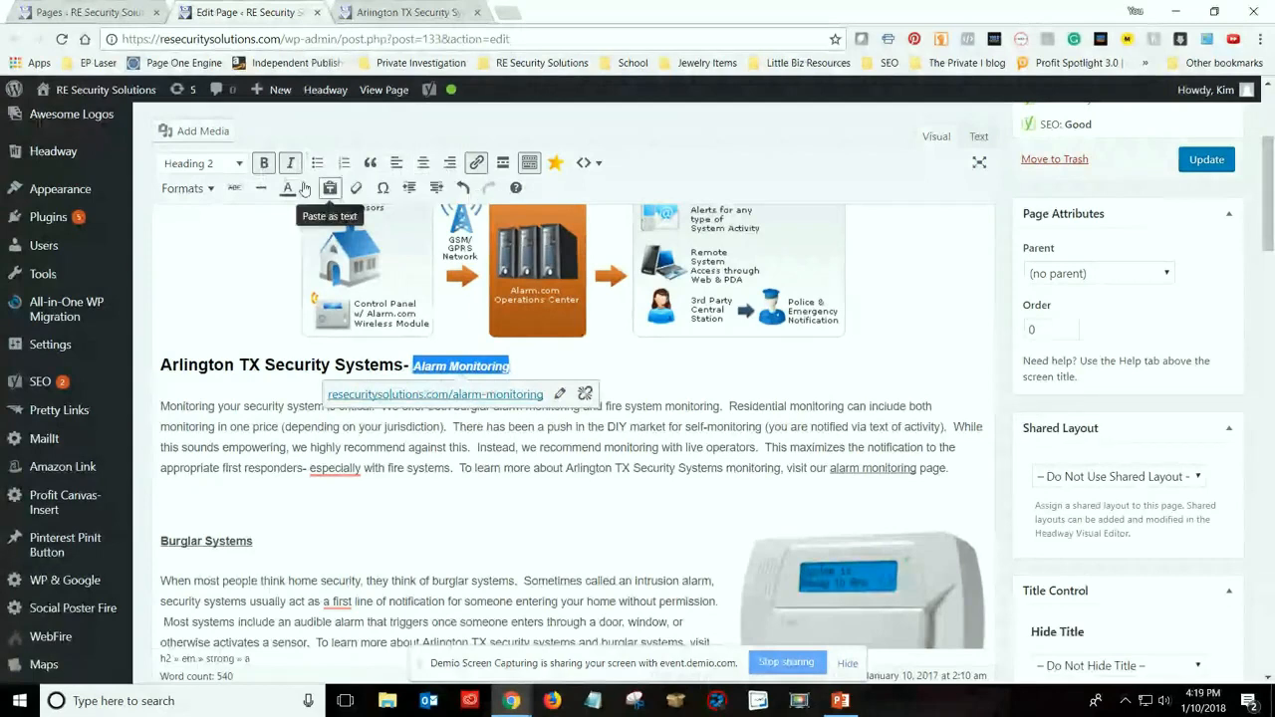
pyautogui.click(308, 192)
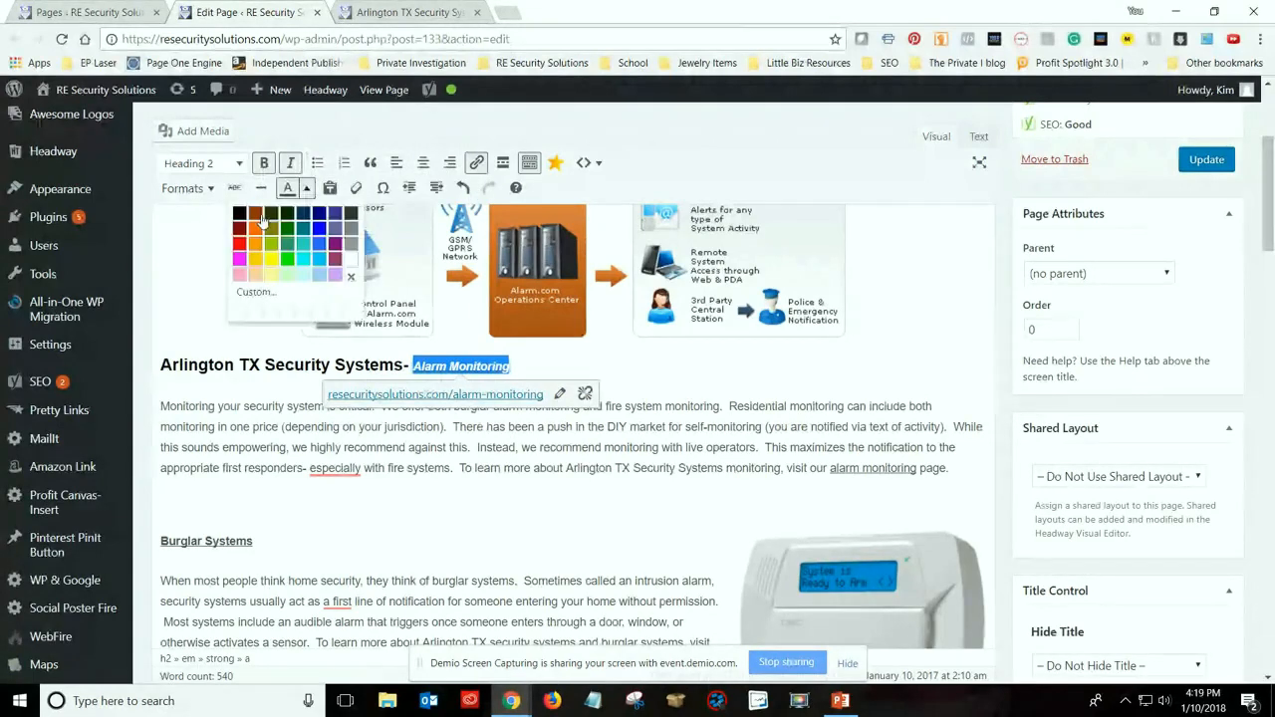
pyautogui.click(258, 218)
pyautogui.click(243, 406)
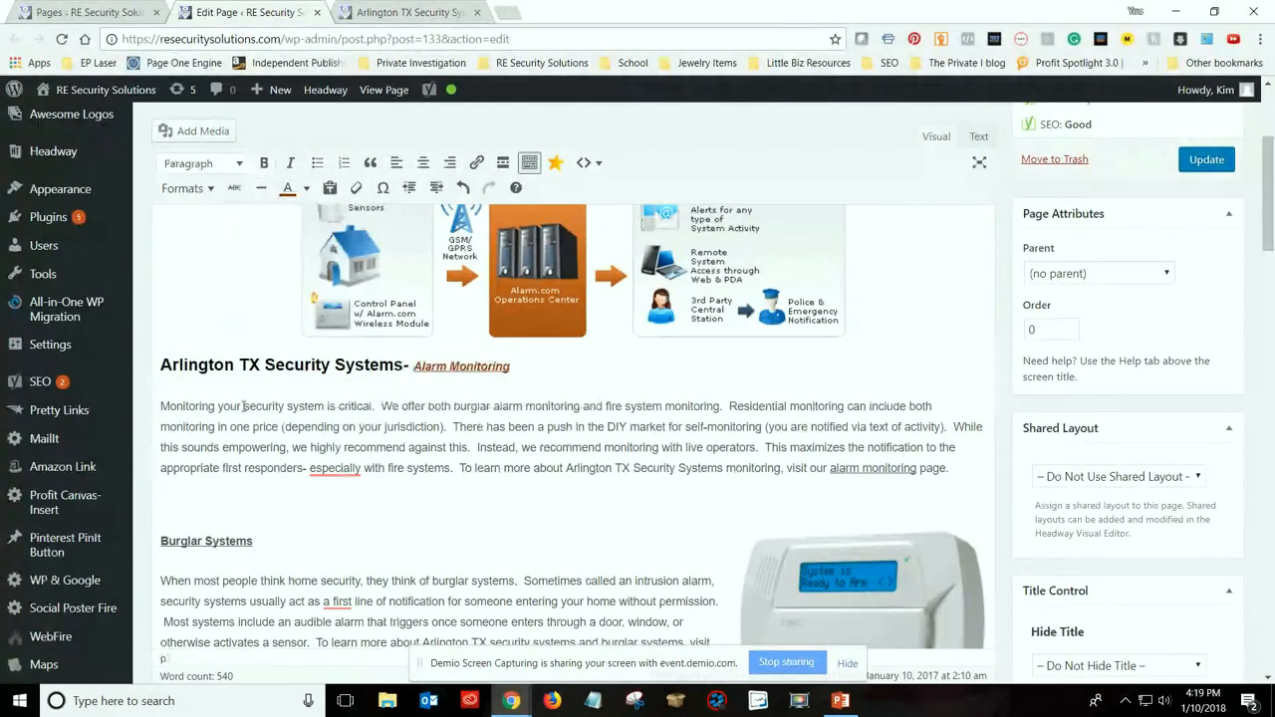
# Apply the same brown text colour to the whole "Arlington TX Security Systems- Alarm Monitoring" heading
pyautogui.moveTo(160, 365); pyautogui.dragTo(510, 366)
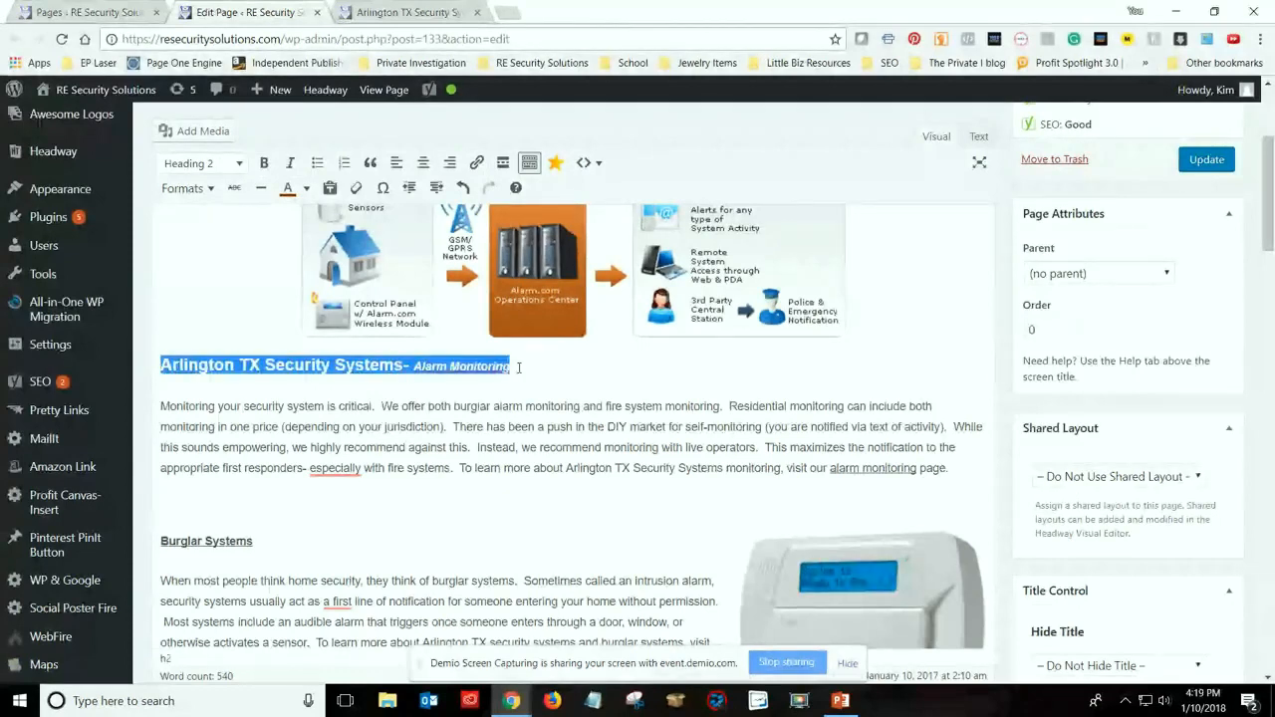
pyautogui.click(288, 189)
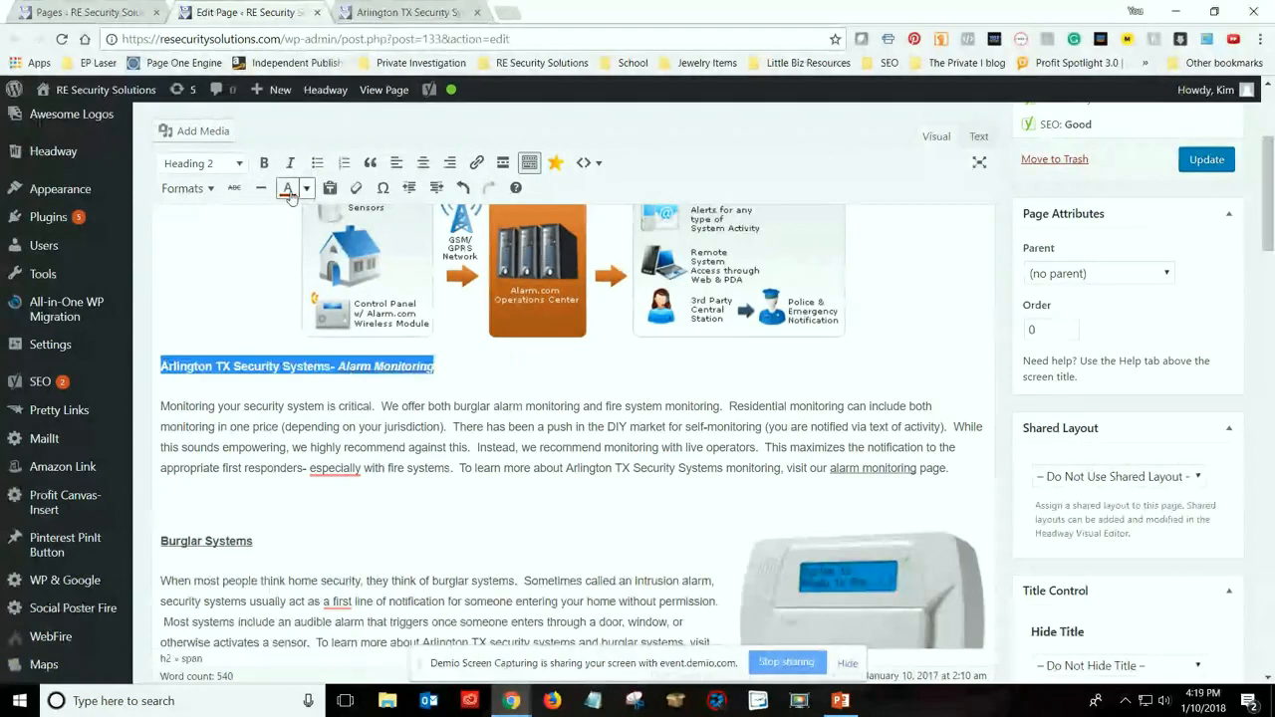
pyautogui.click(321, 370)
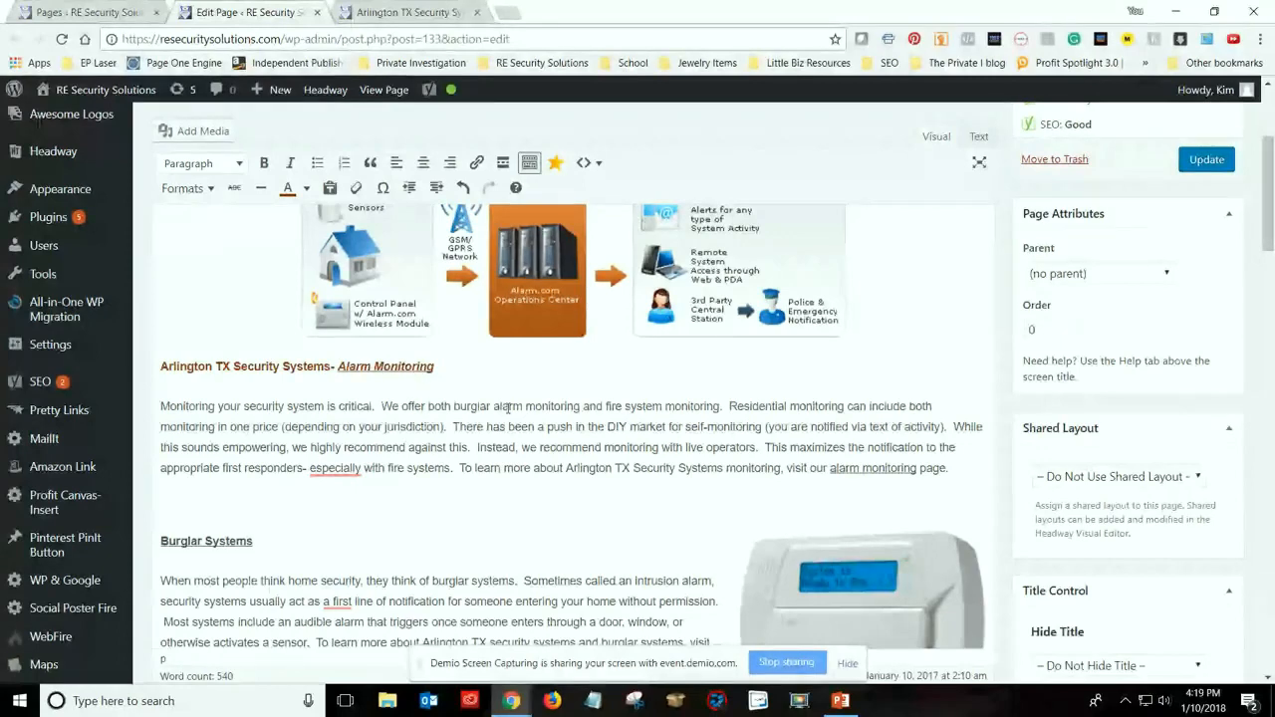
# Review the page's Yoast readability results and its focus keyword analysis, including the improvements and the subheading, image and link checks
pyautogui.scroll(1, 469, 413)
pyautogui.scroll(-1, 290, 395)
pyautogui.scroll(2, 181, 384)
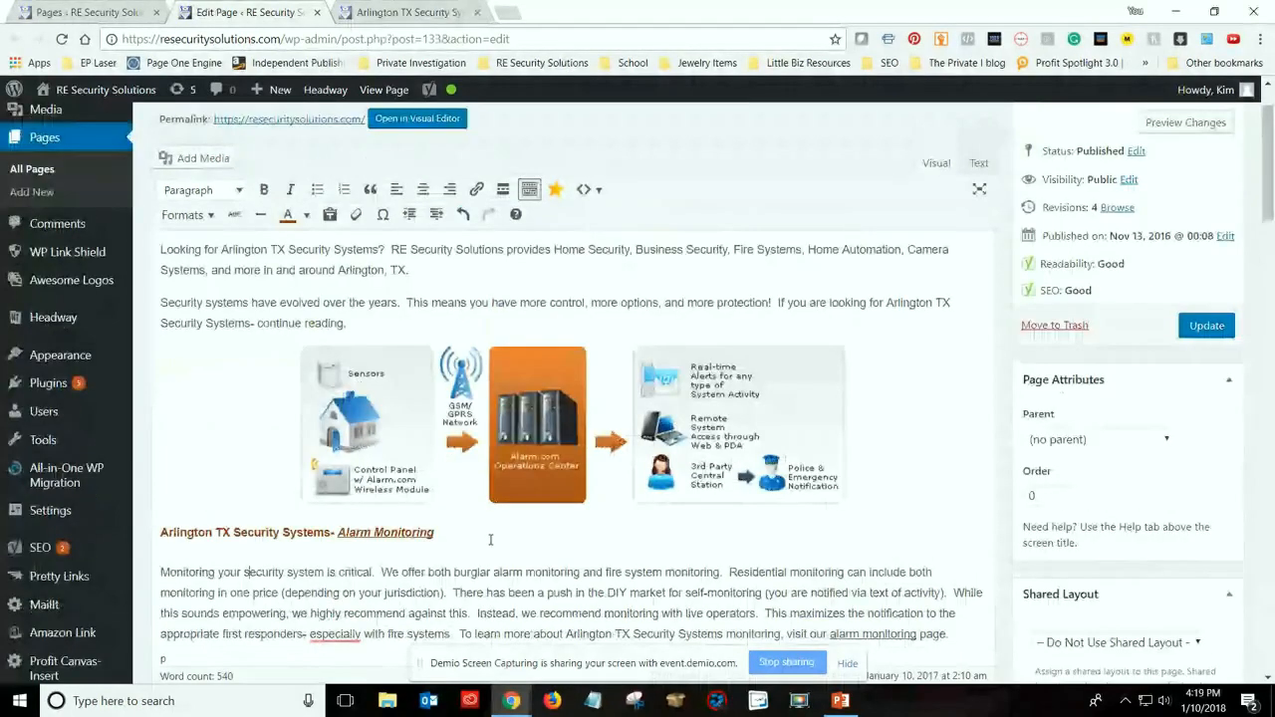
pyautogui.scroll(-1, 490, 540)
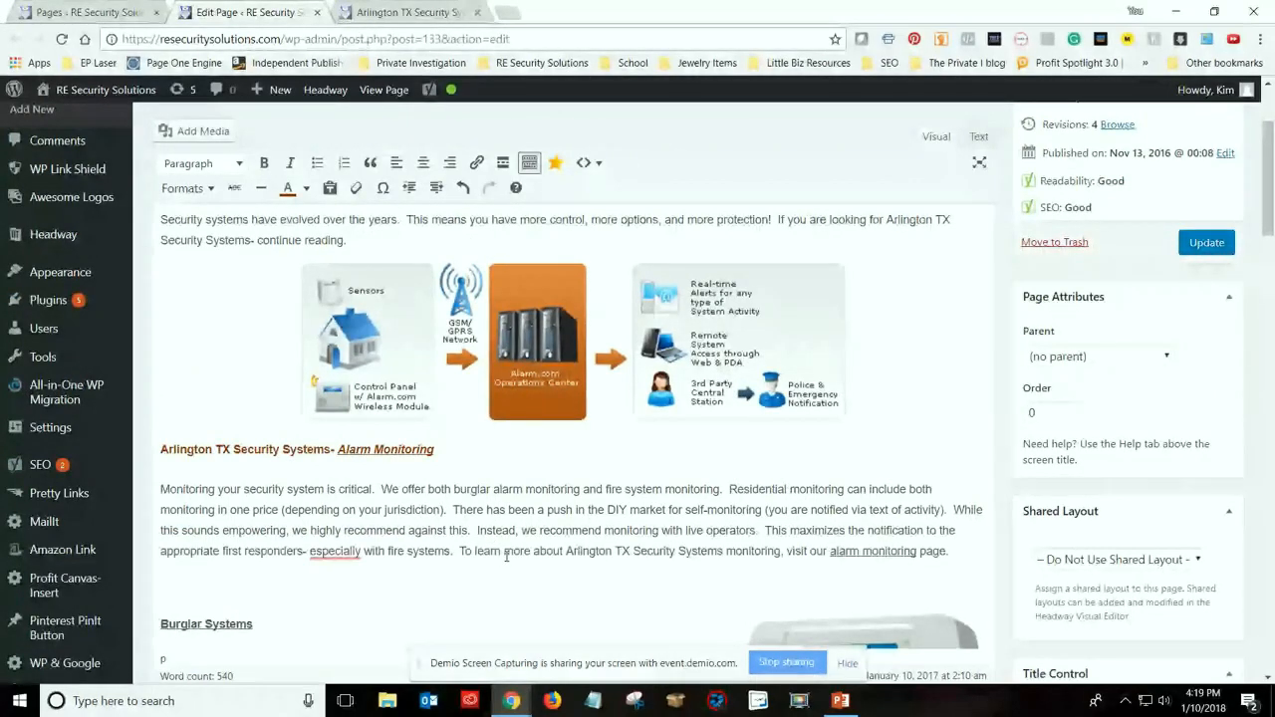
pyautogui.scroll(-2, 508, 548)
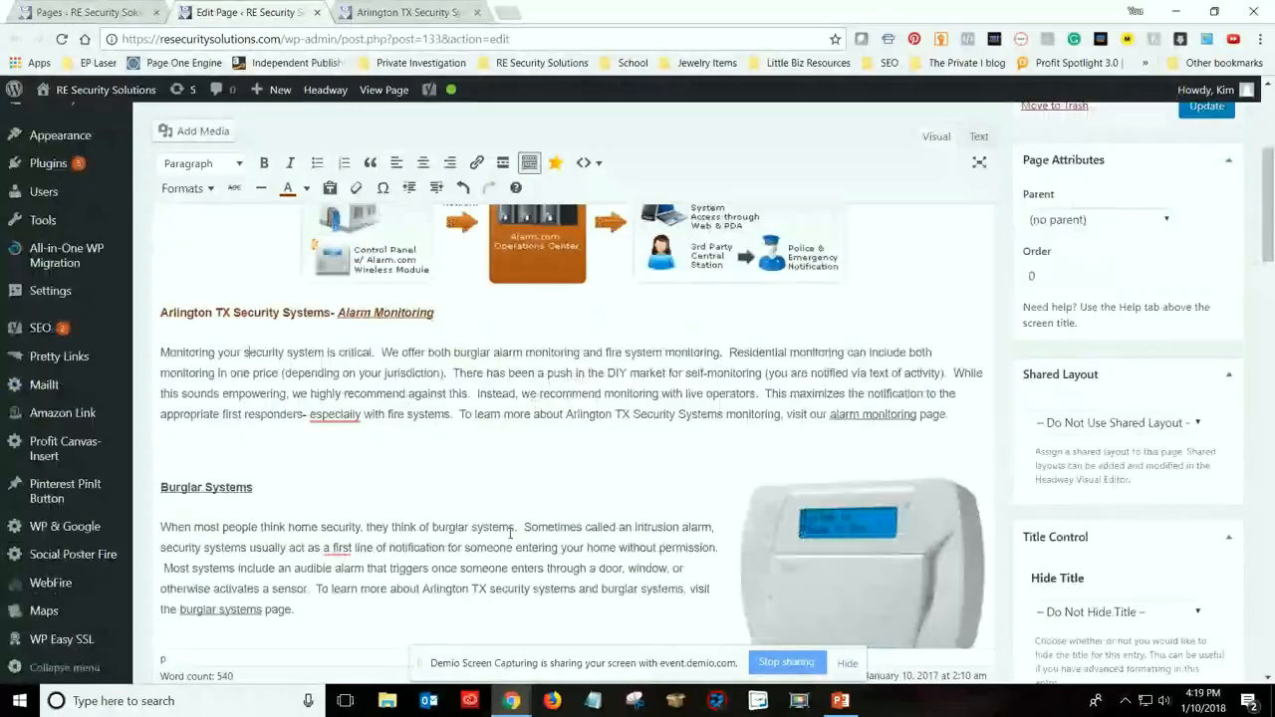
pyautogui.scroll(-5, 510, 534)
pyautogui.scroll(-8, 510, 534)
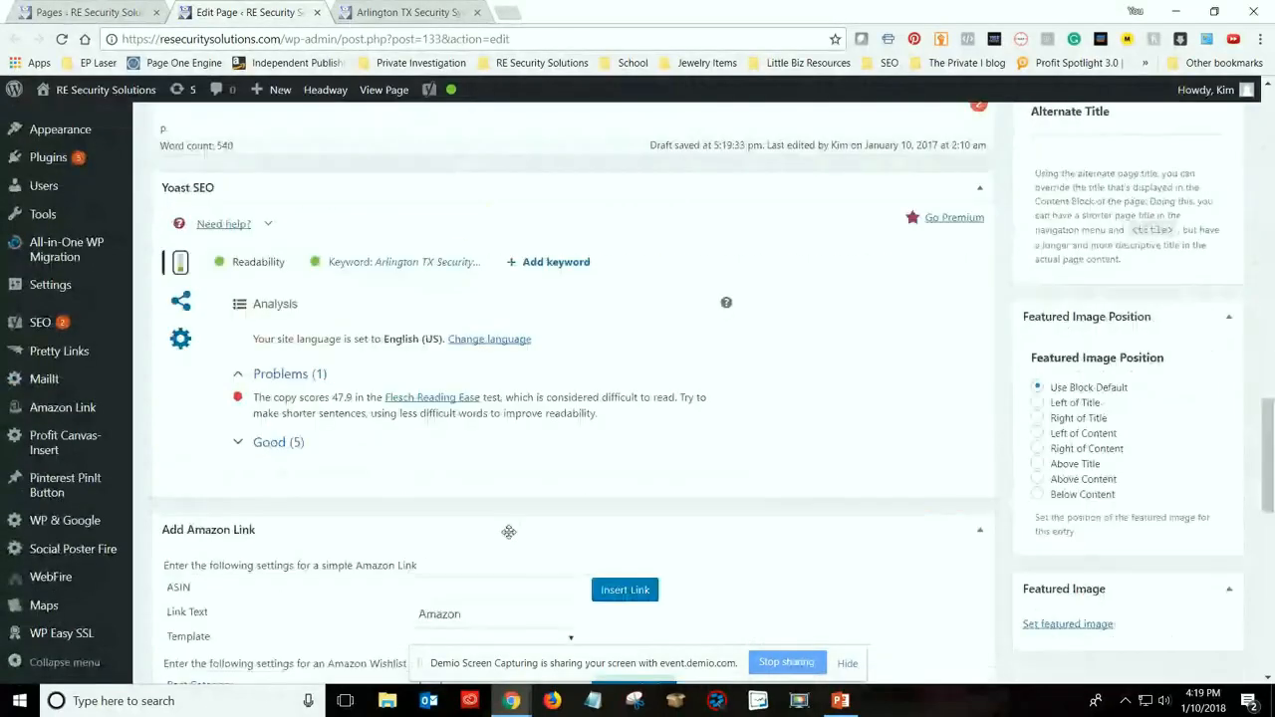
pyautogui.click(278, 442)
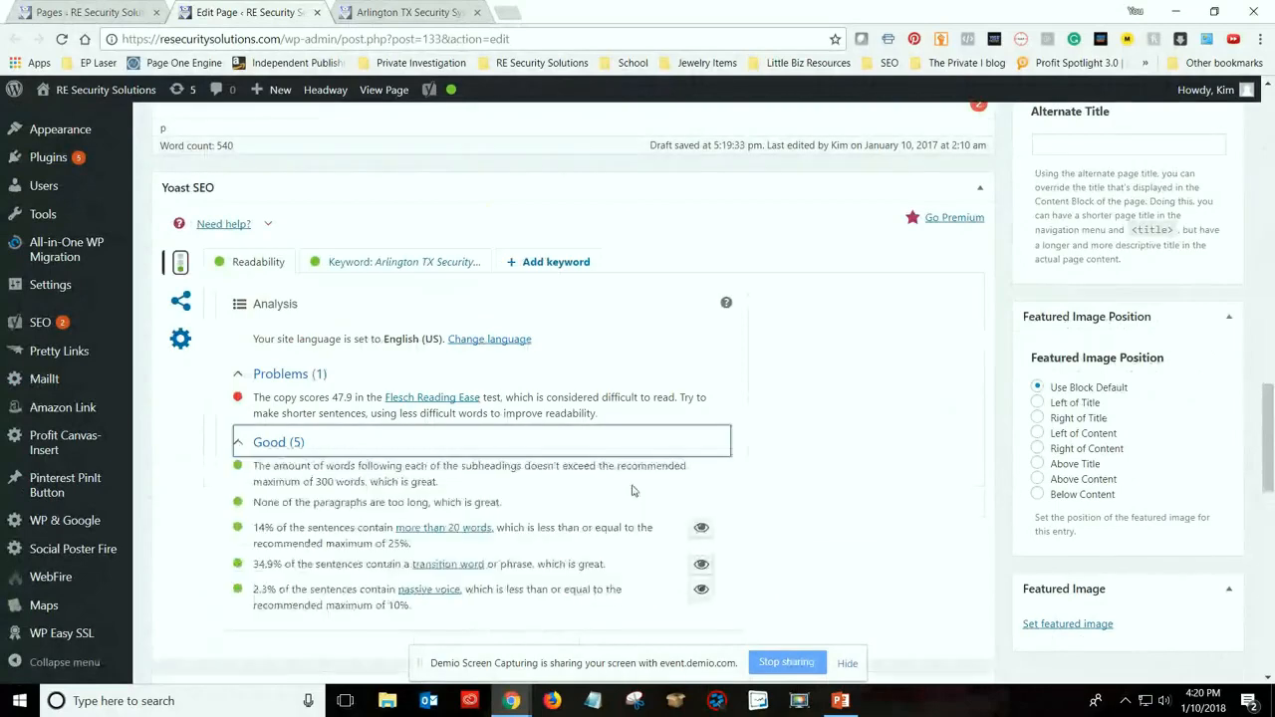
pyautogui.scroll(-1, 347, 445)
pyautogui.click(375, 181)
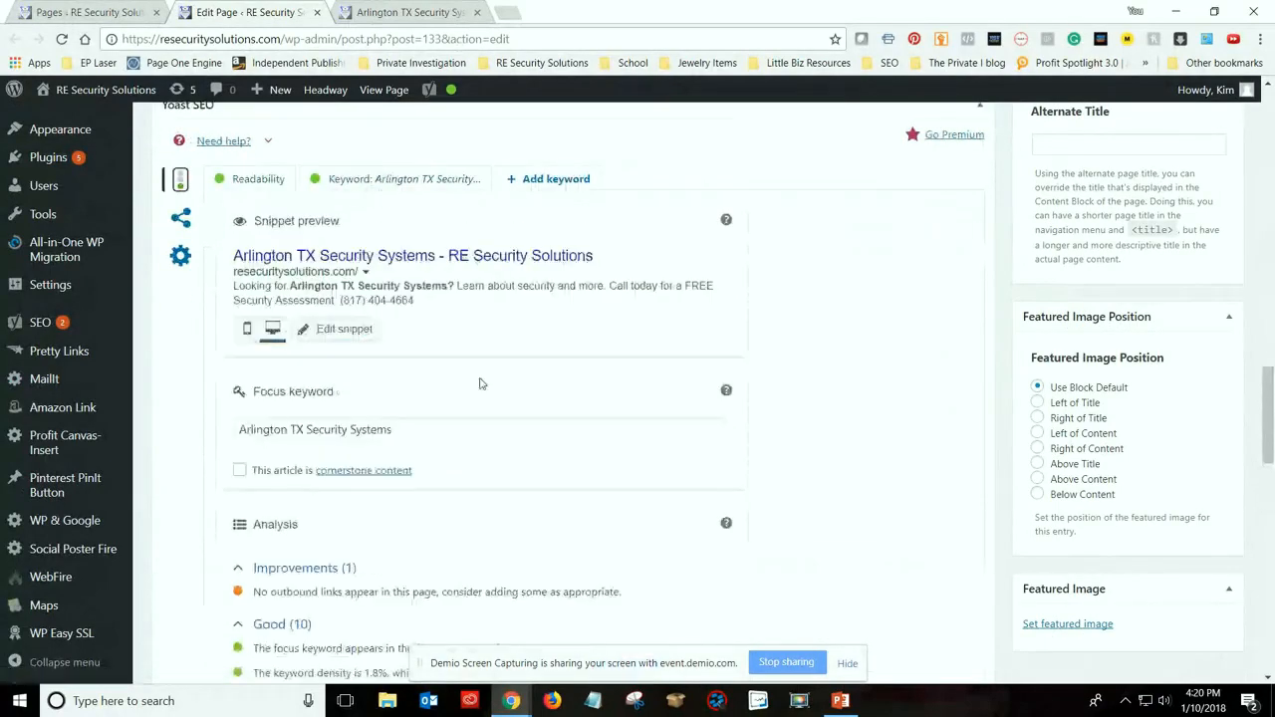
pyautogui.scroll(-4, 418, 496)
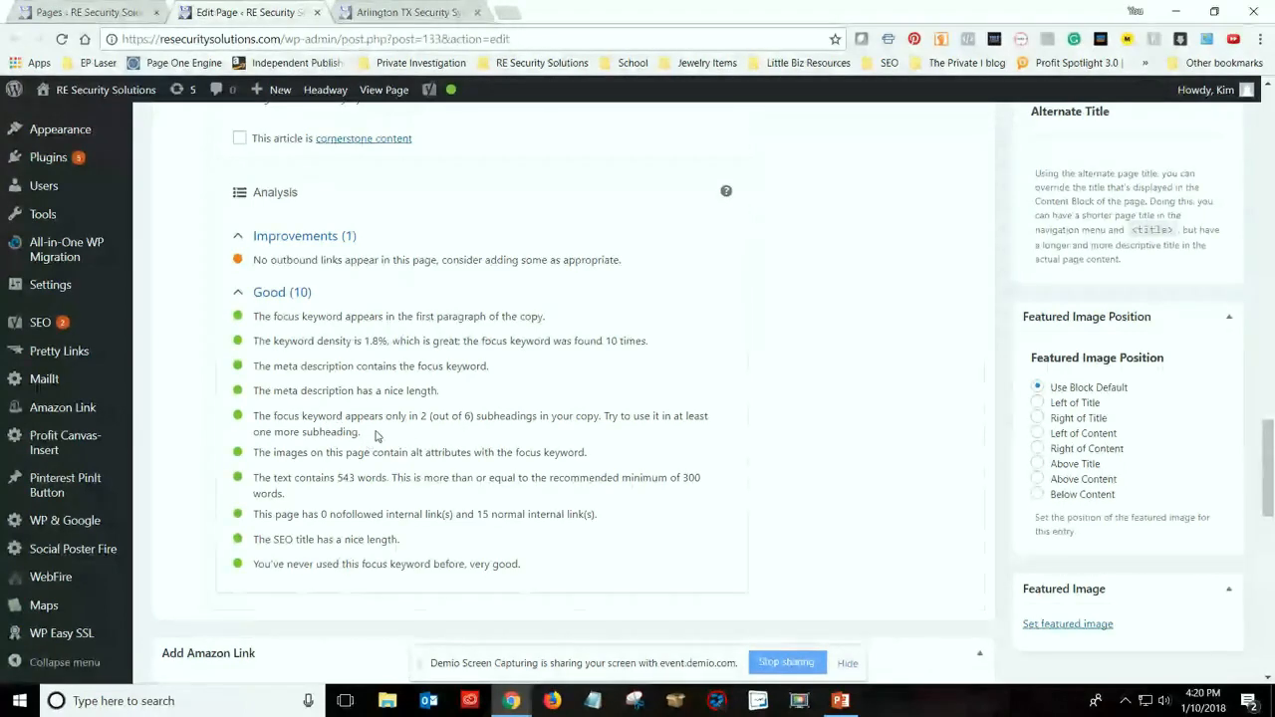
pyautogui.scroll(3, 377, 435)
pyautogui.scroll(-3, 375, 514)
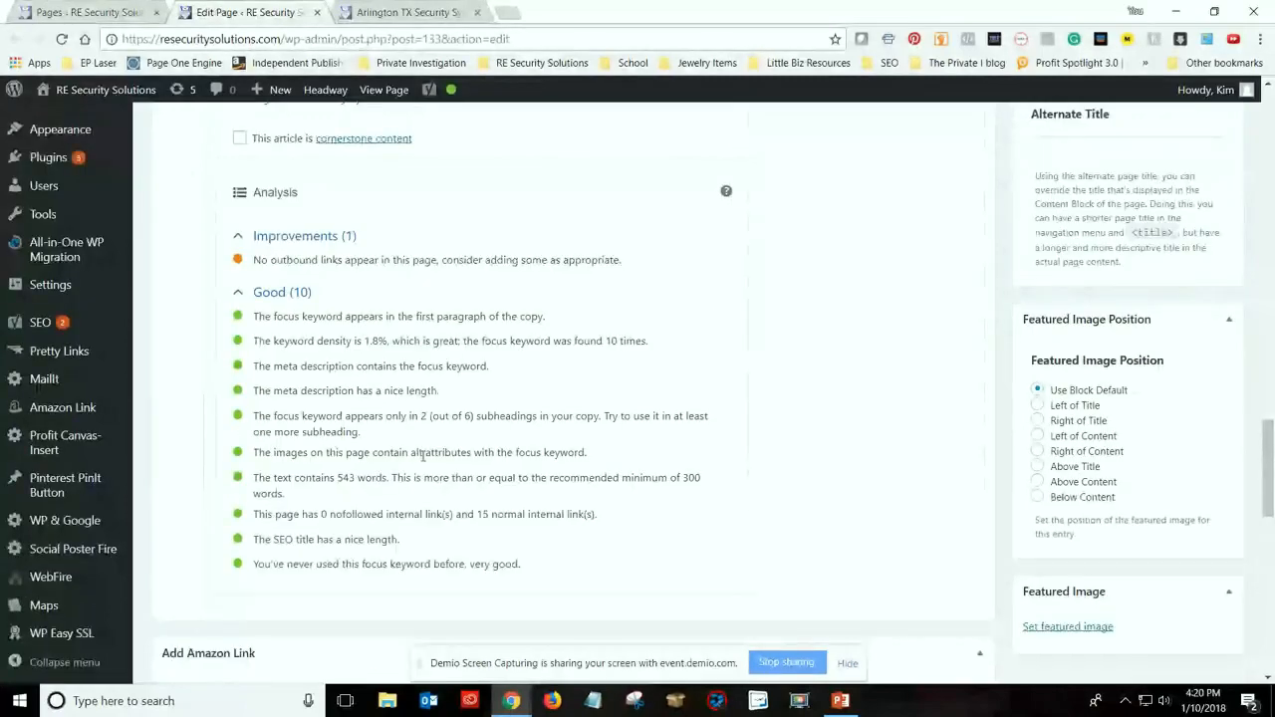
# Look over the page title, introduction, diagram and Alarm Monitoring section for their use of the focus keyword
pyautogui.scroll(10, 422, 456)
pyautogui.scroll(5, 422, 456)
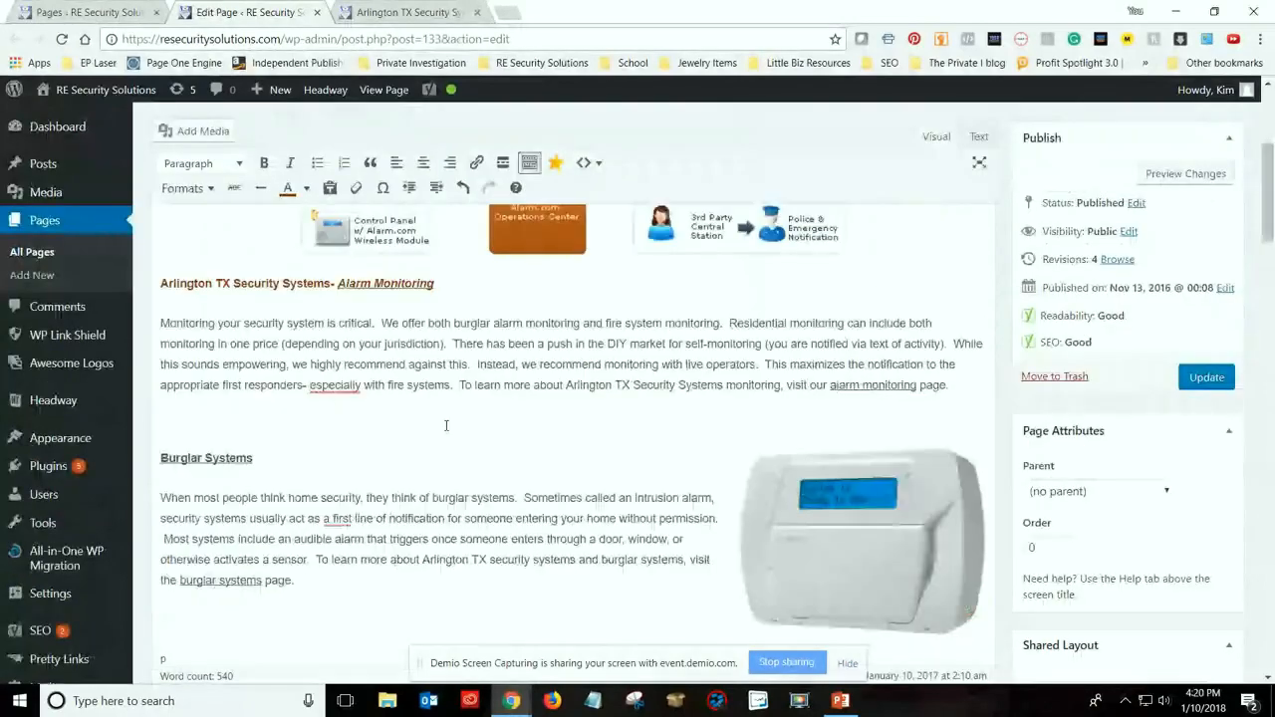
pyautogui.scroll(4, 543, 412)
pyautogui.scroll(-1, 346, 282)
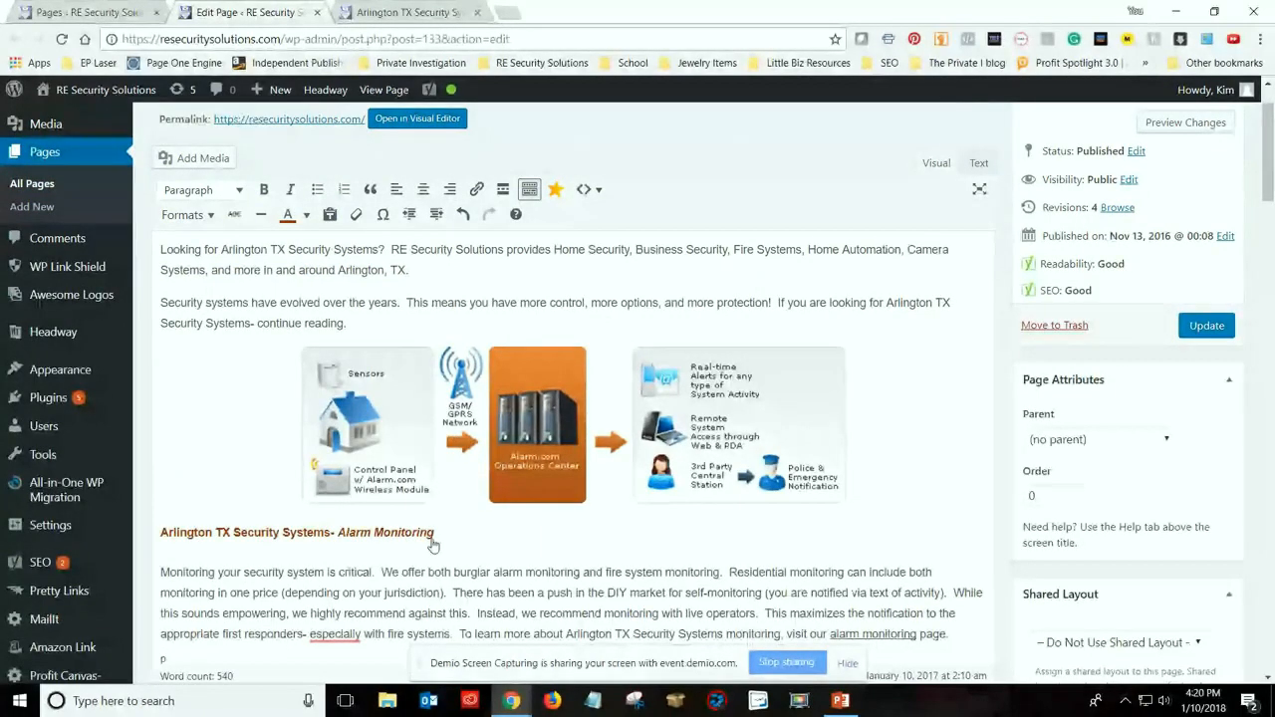
pyautogui.scroll(1, 433, 538)
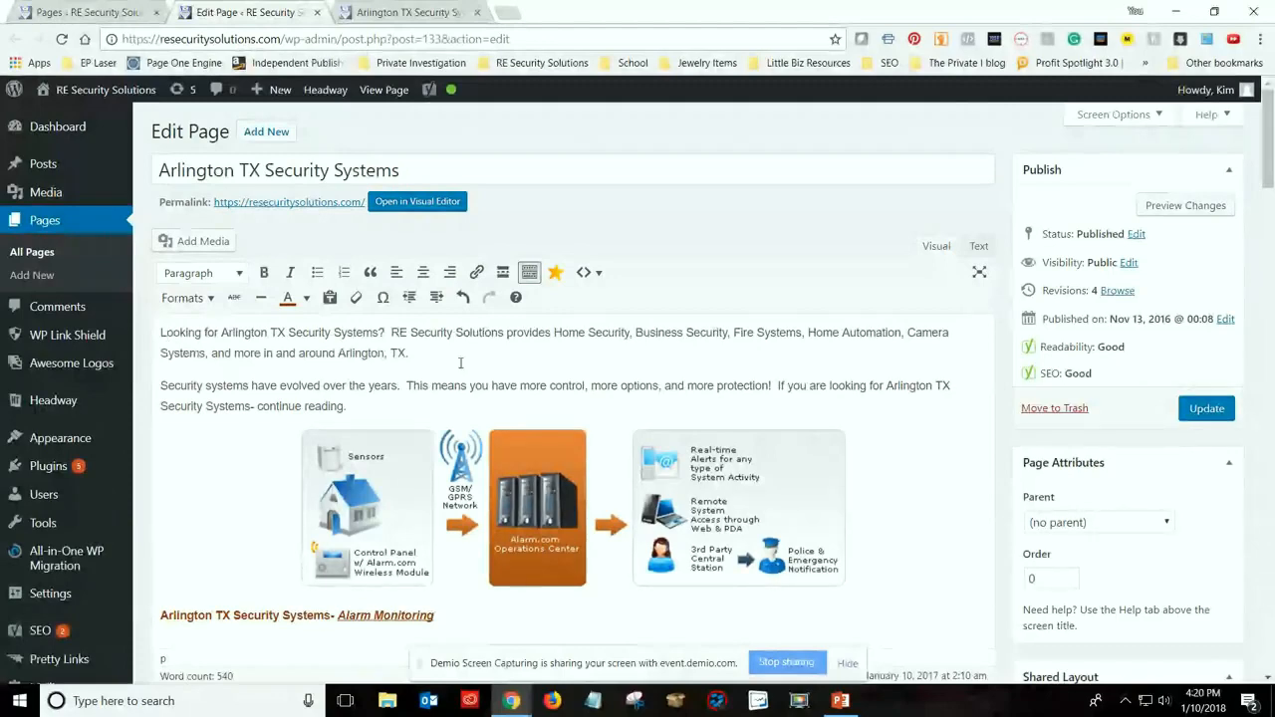
pyautogui.scroll(-1, 548, 533)
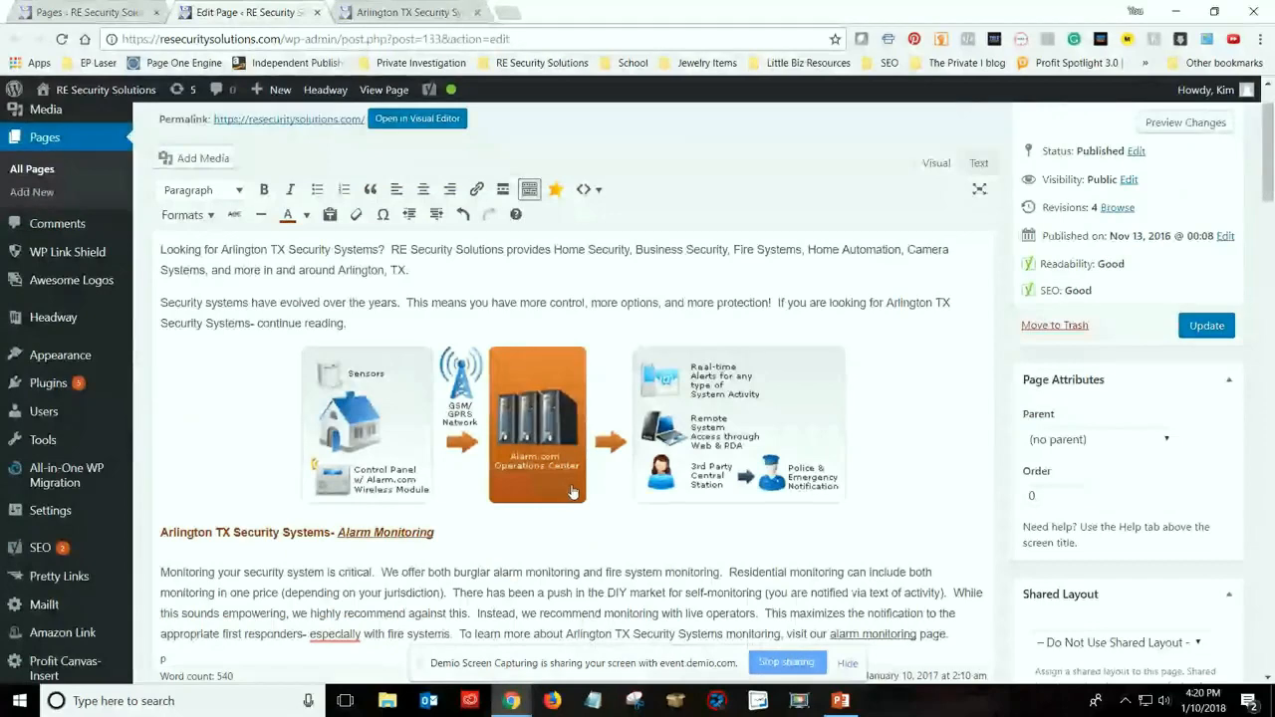
pyautogui.scroll(1, 302, 153)
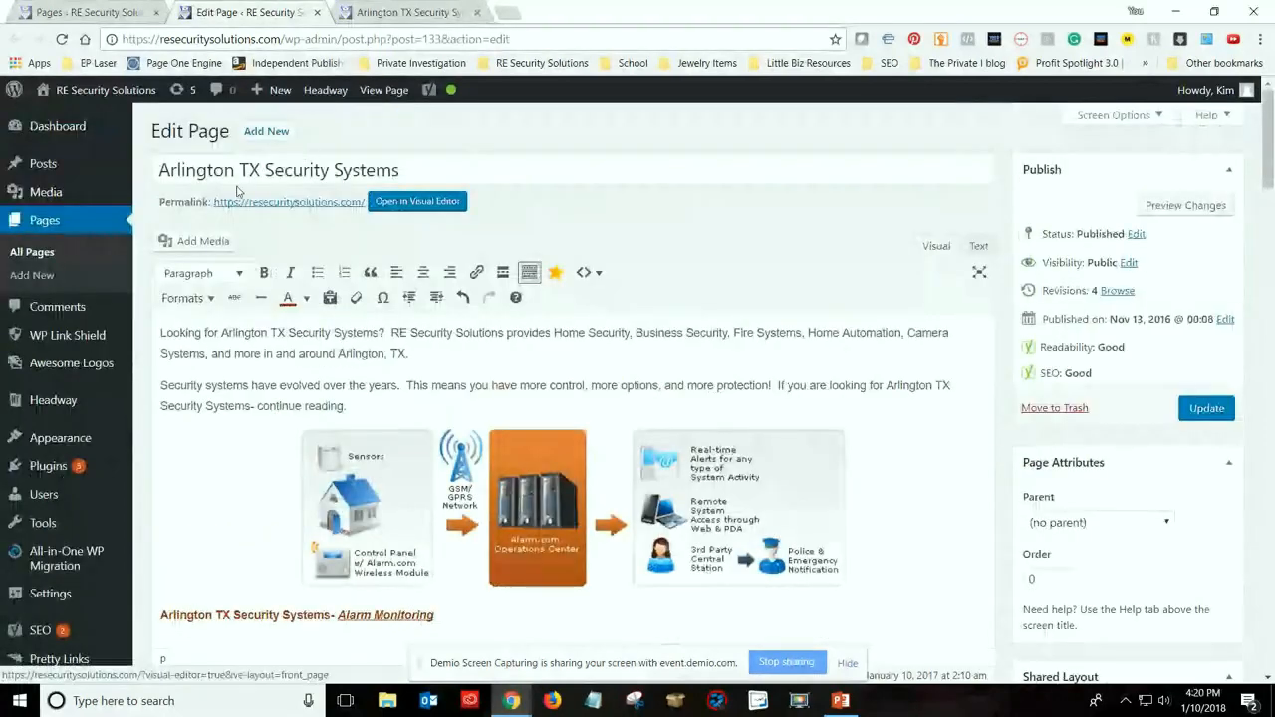
pyautogui.scroll(-1, 371, 350)
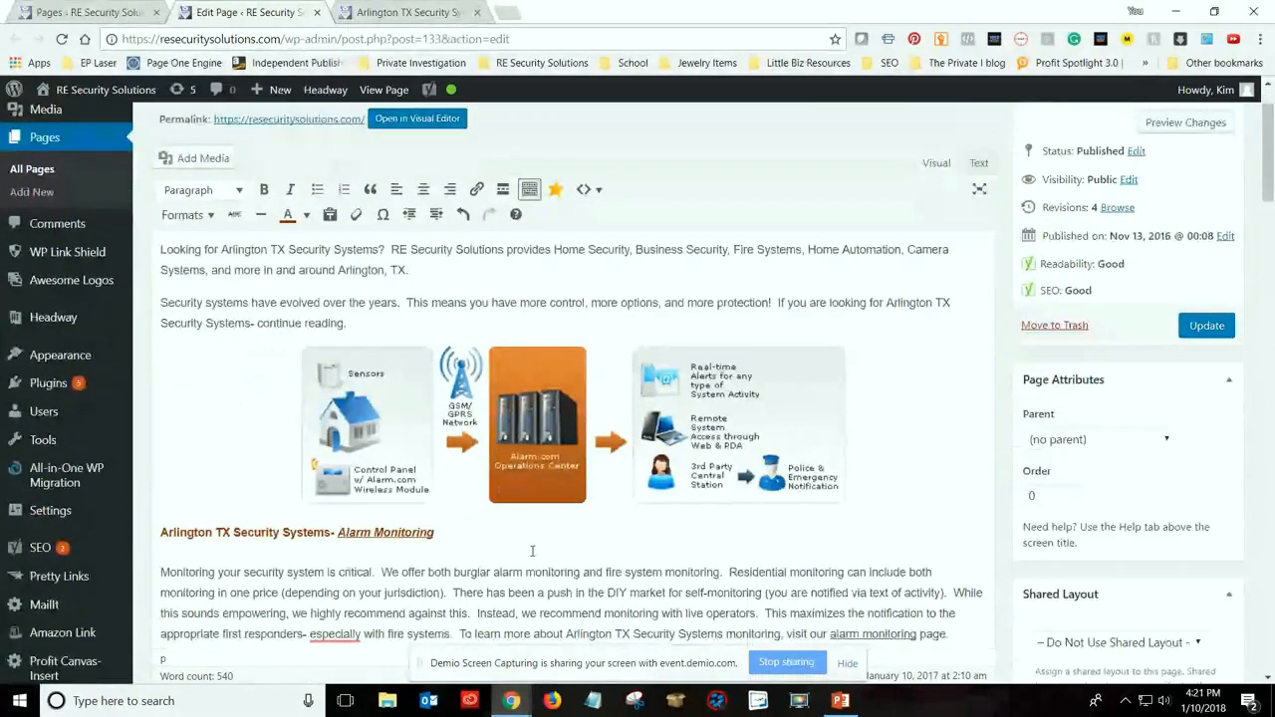
pyautogui.scroll(-1, 533, 549)
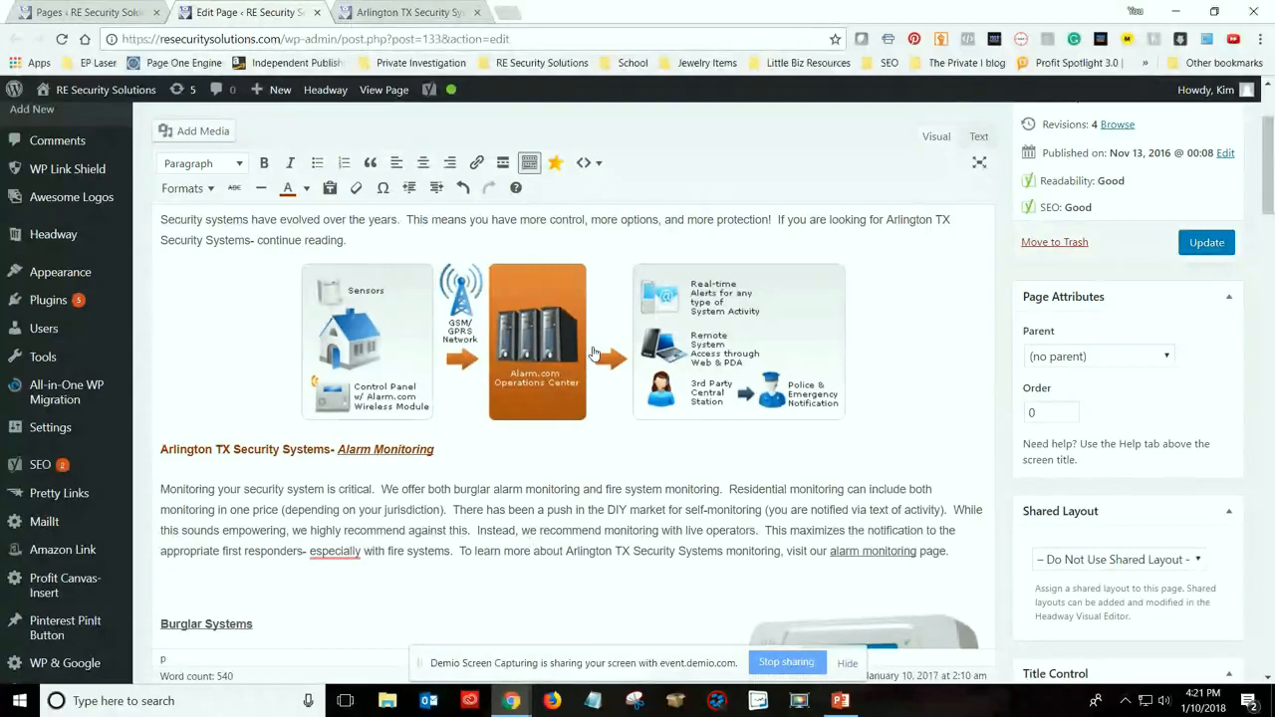
pyautogui.scroll(1, 499, 520)
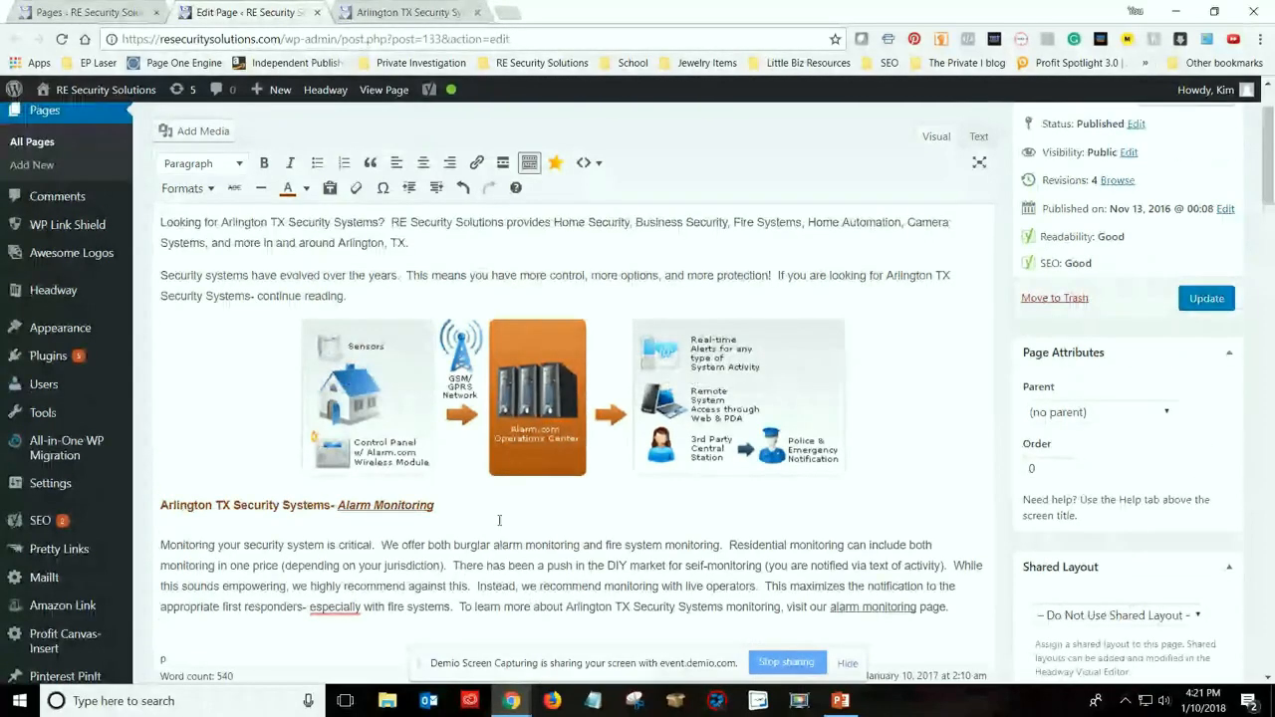
# Insert "Arlington TX Security Systems" followed by a hyphen before "Burglar Systems" in that section's heading
pyautogui.scroll(-4, 499, 520)
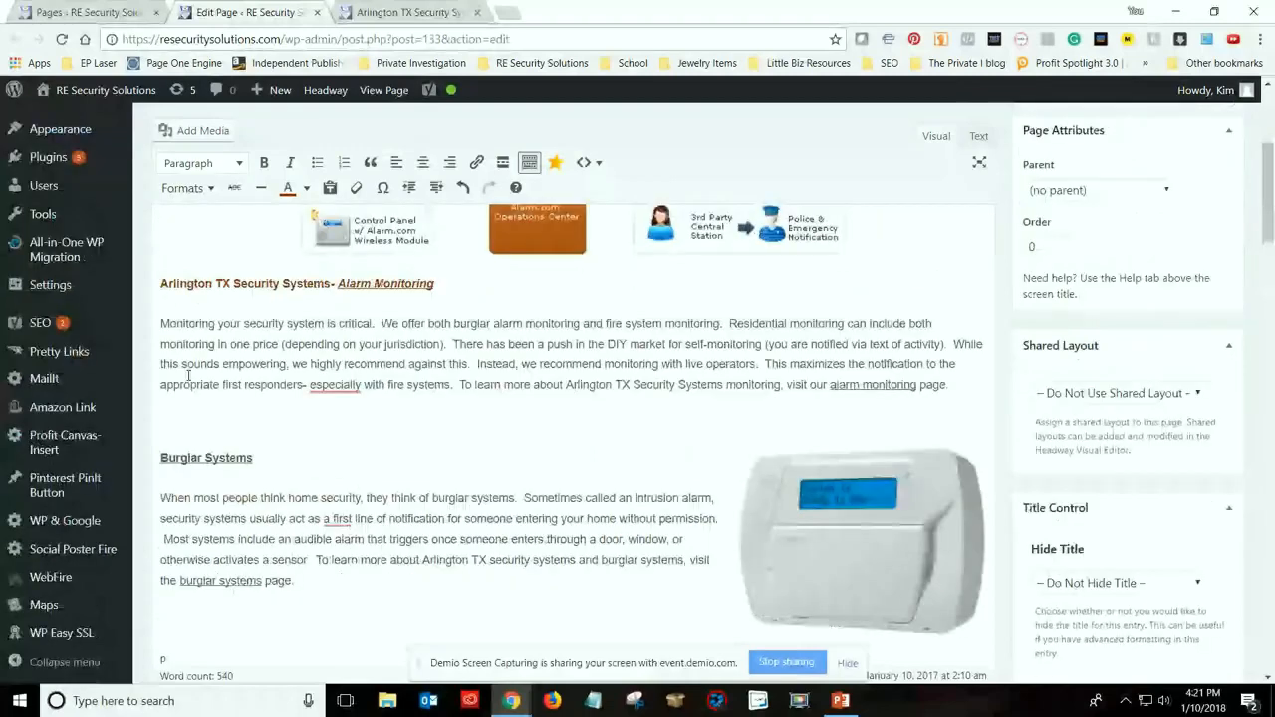
pyautogui.click(295, 449)
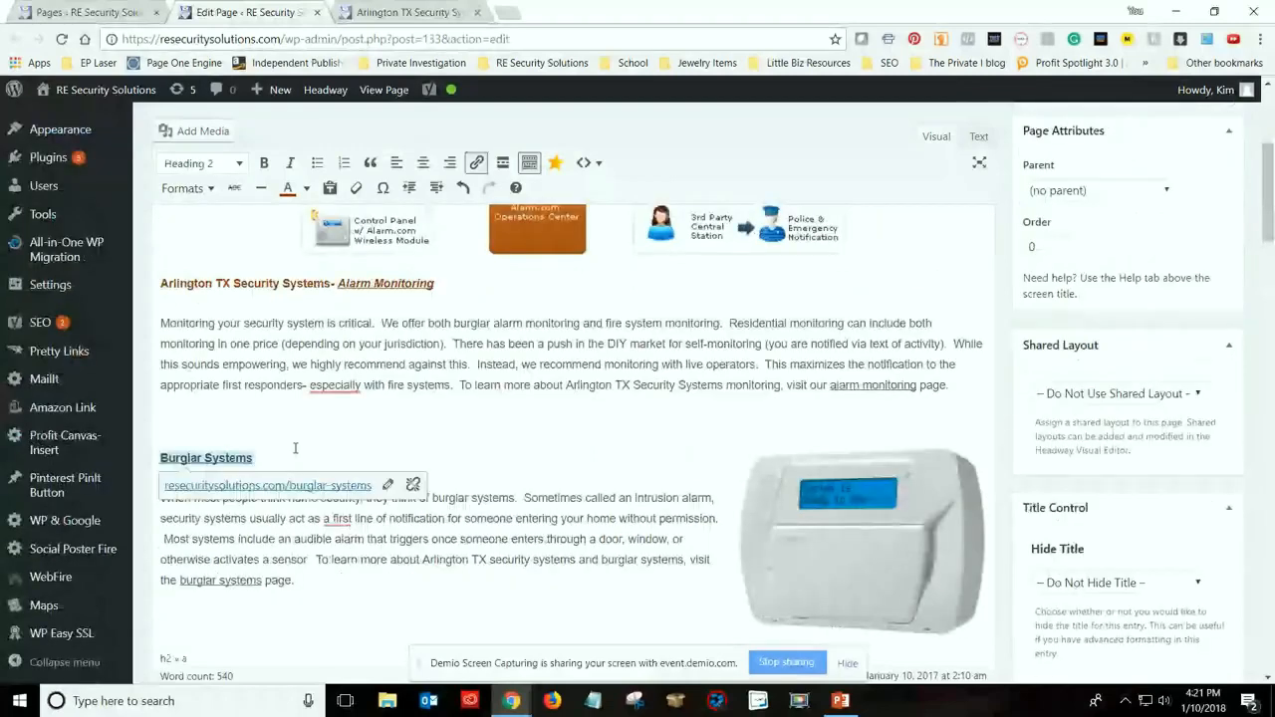
pyautogui.write('Arlington TX Security Systems')
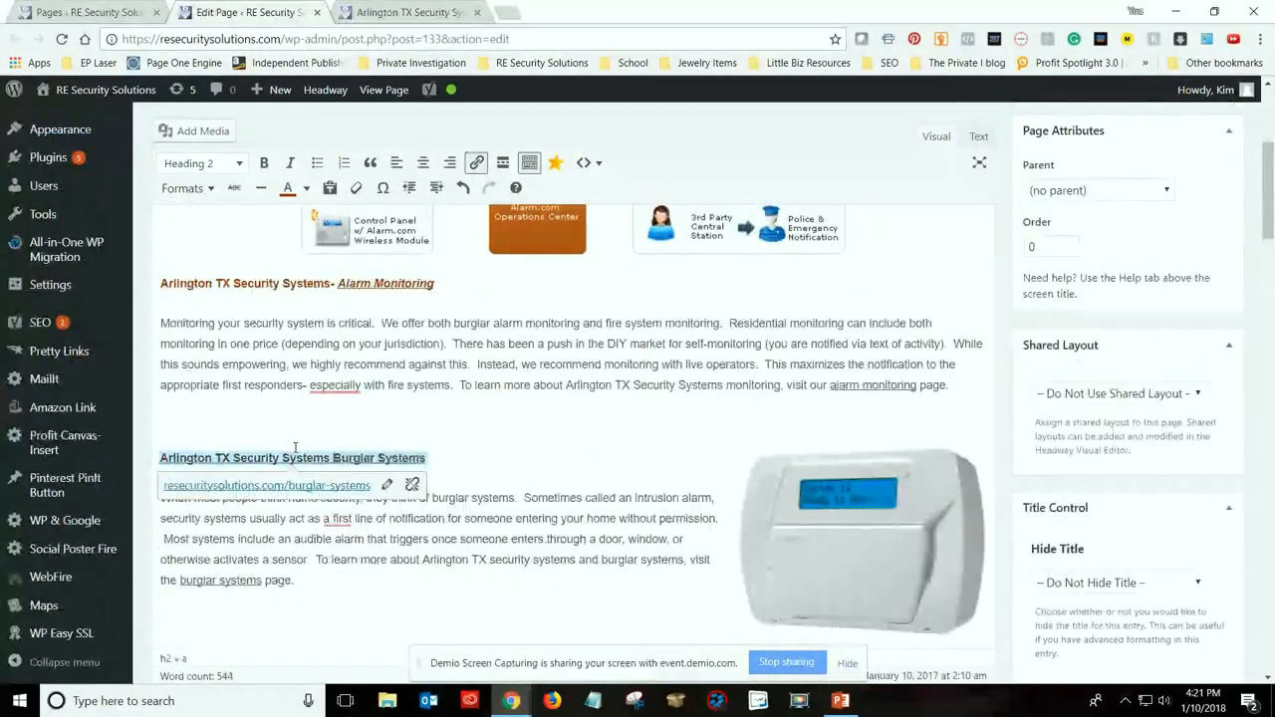
pyautogui.write('-')
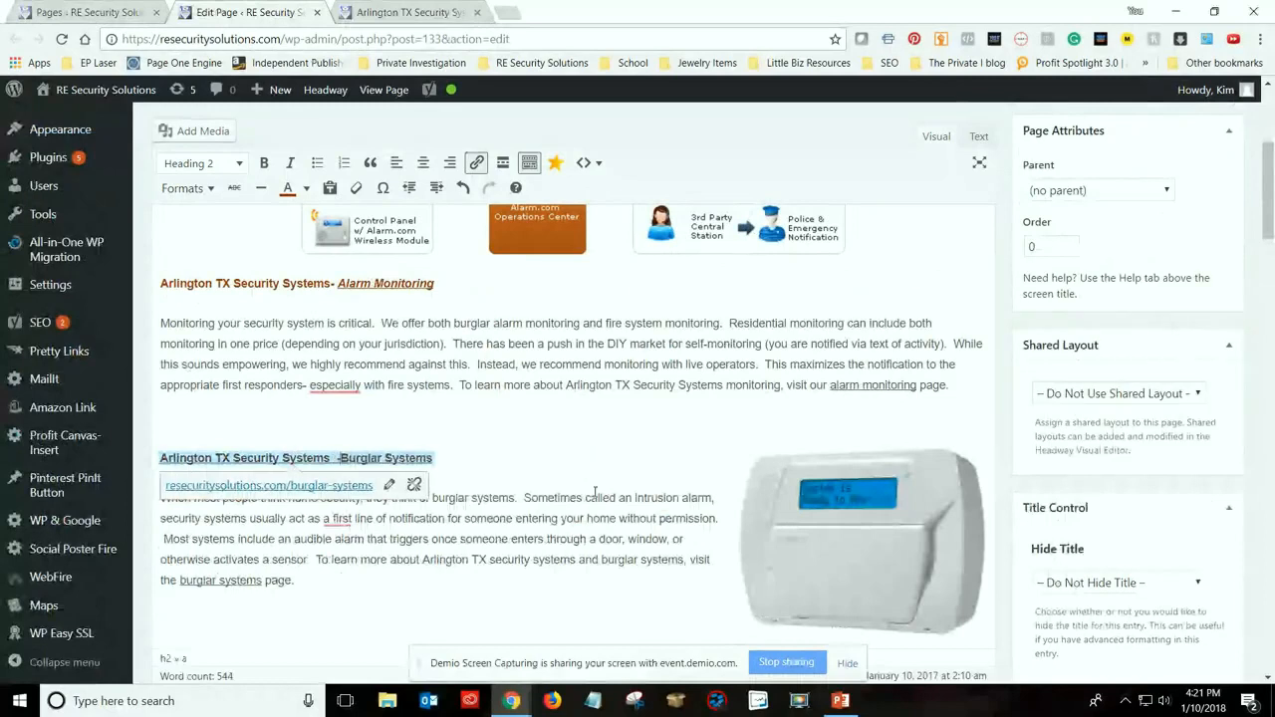
pyautogui.press('BackSpace')
pyautogui.press('BackSpace')
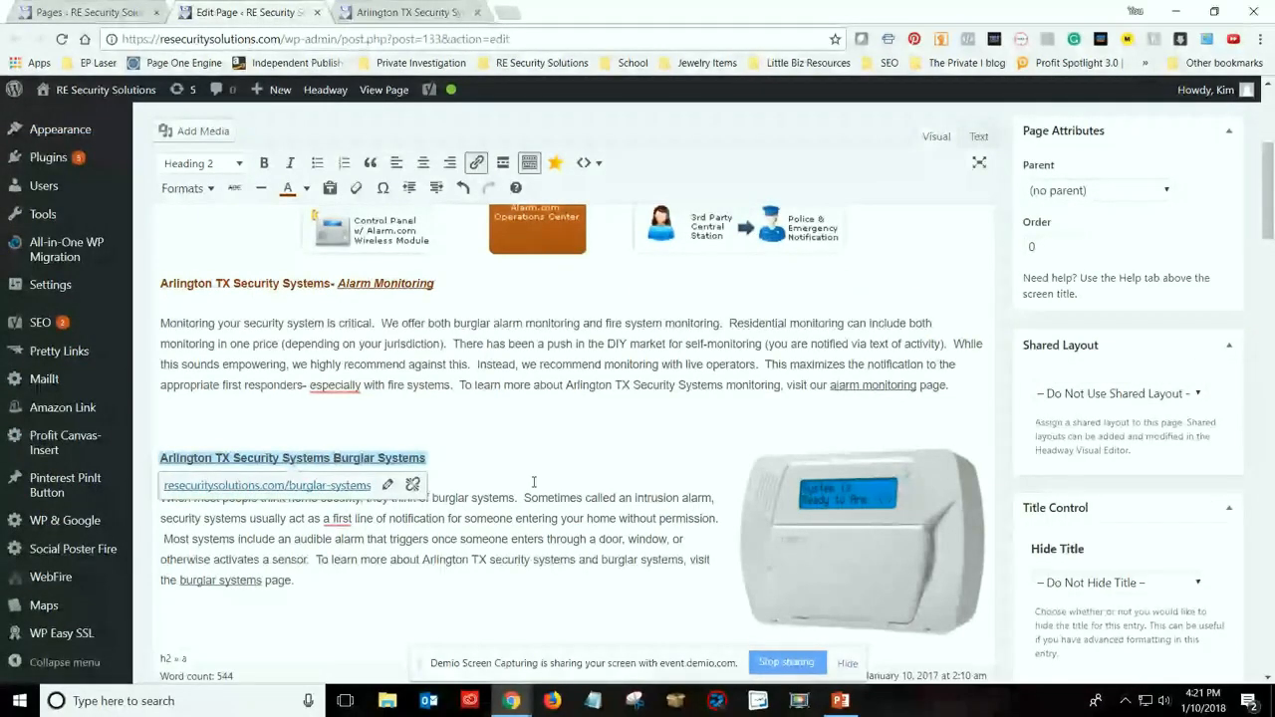
pyautogui.press('BackSpace')
pyautogui.write('-')
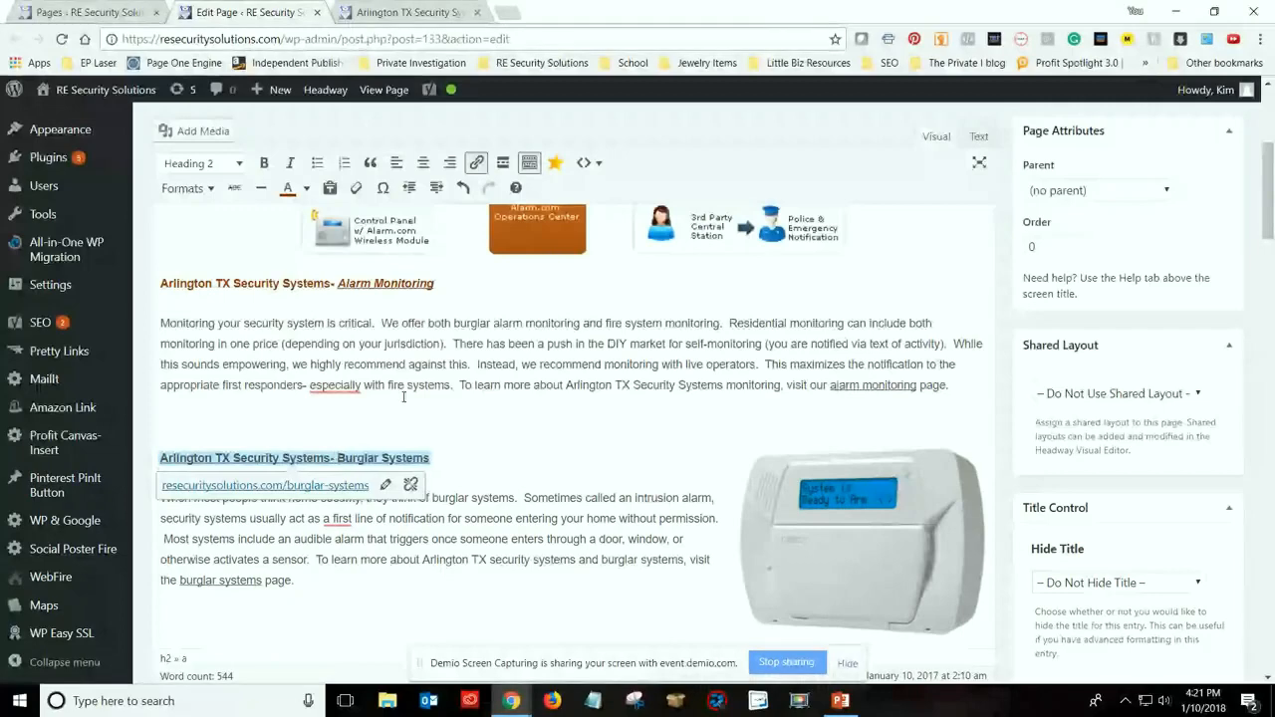
pyautogui.scroll(-2, 449, 441)
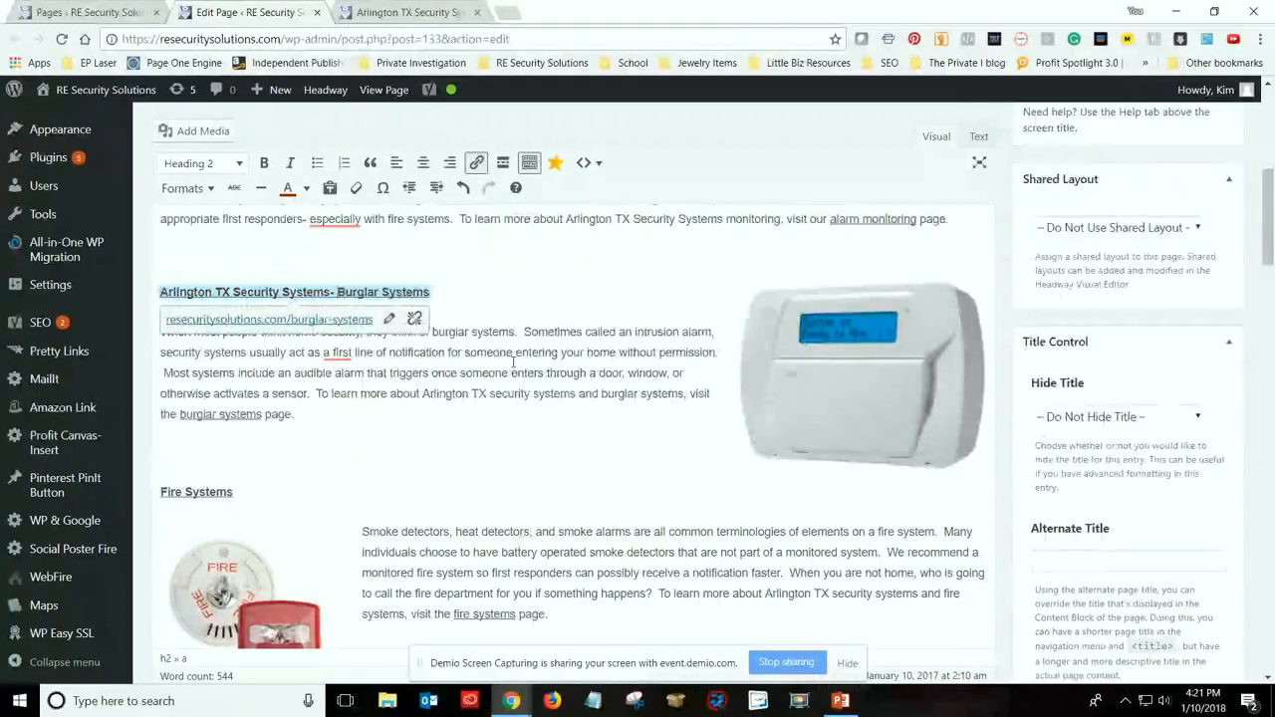
# Look over the page's section headings, images and text from the introduction to Camera Systems for their focus keyword use
pyautogui.scroll(3, 514, 363)
pyautogui.scroll(-3, 492, 530)
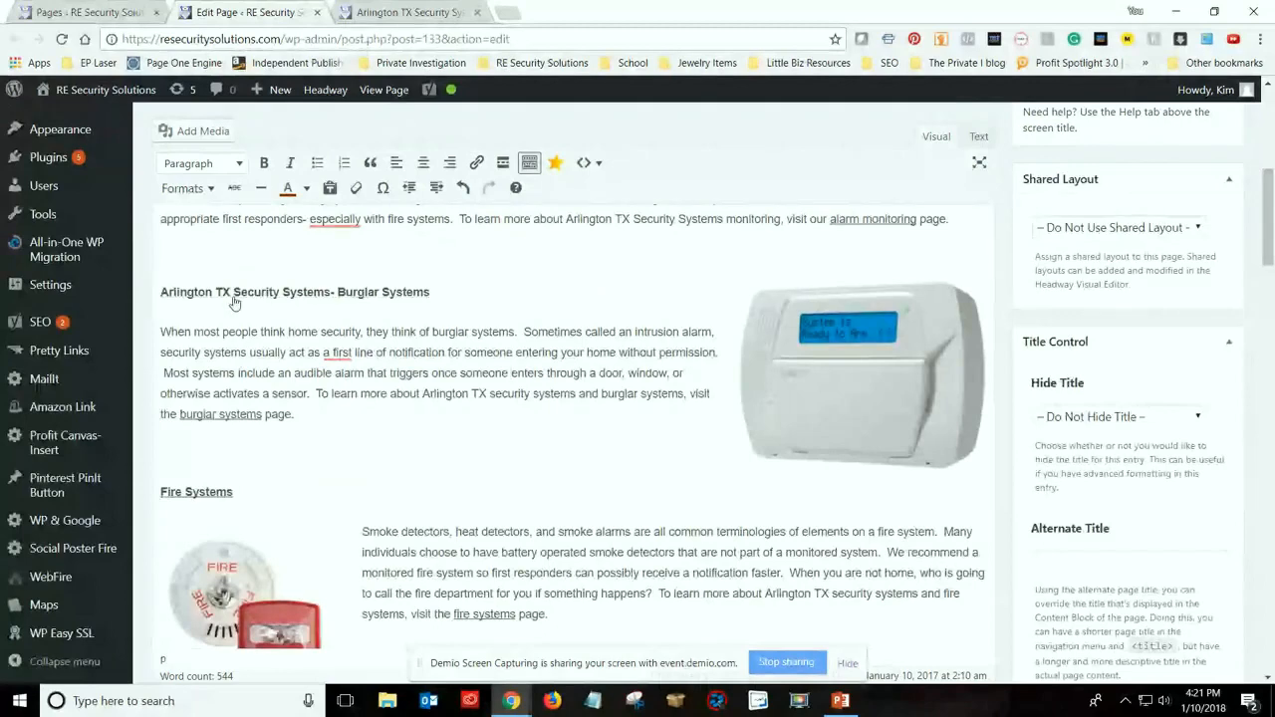
pyautogui.scroll(1, 495, 416)
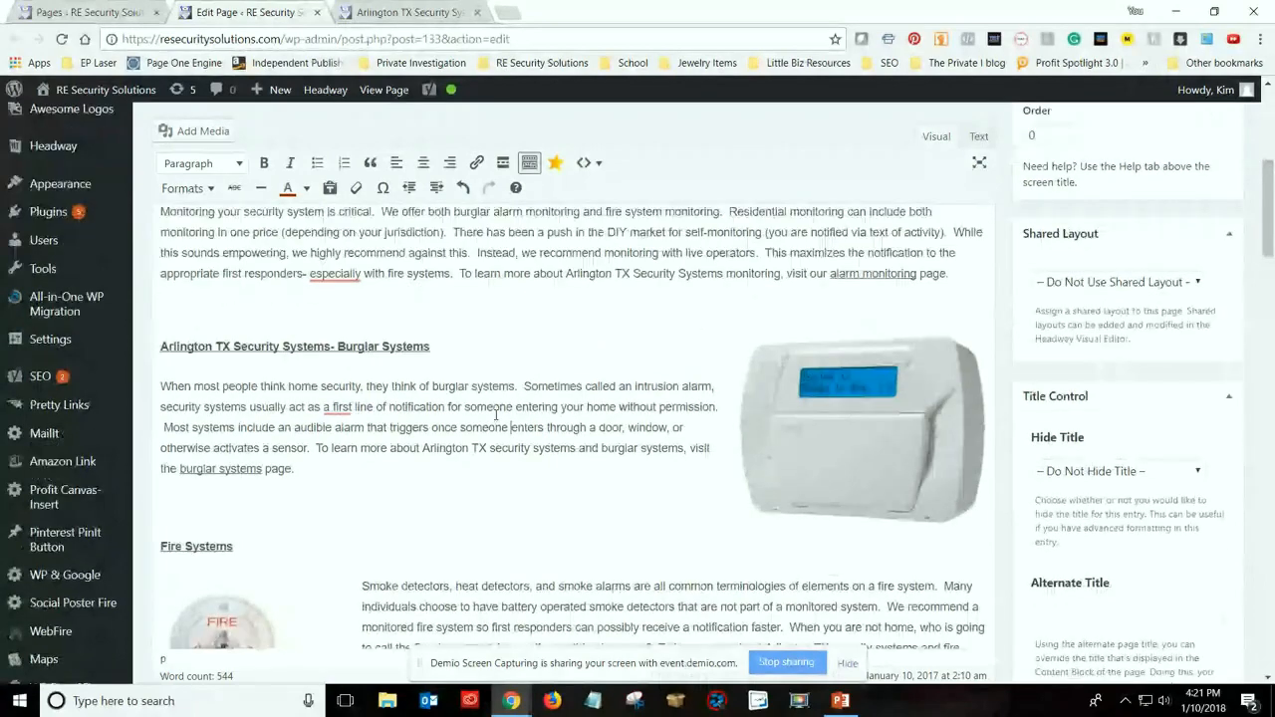
pyautogui.scroll(2, 495, 415)
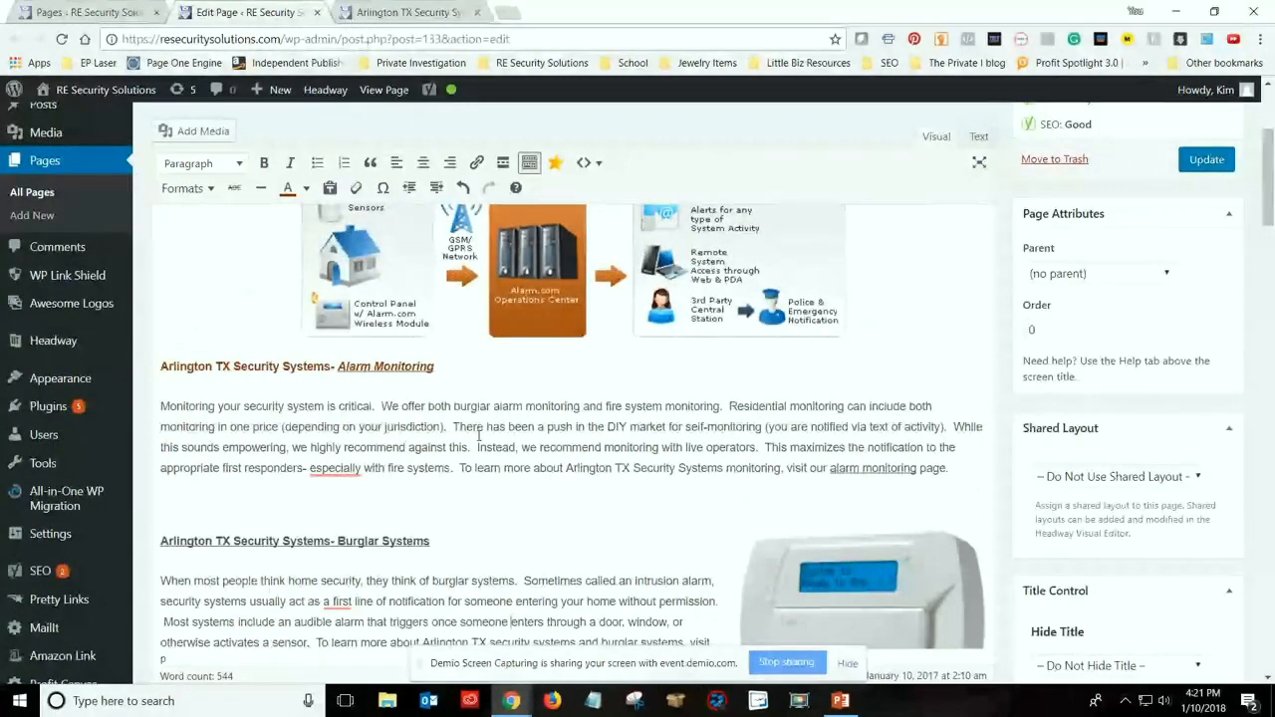
pyautogui.scroll(-2, 478, 435)
pyautogui.scroll(-3, 479, 439)
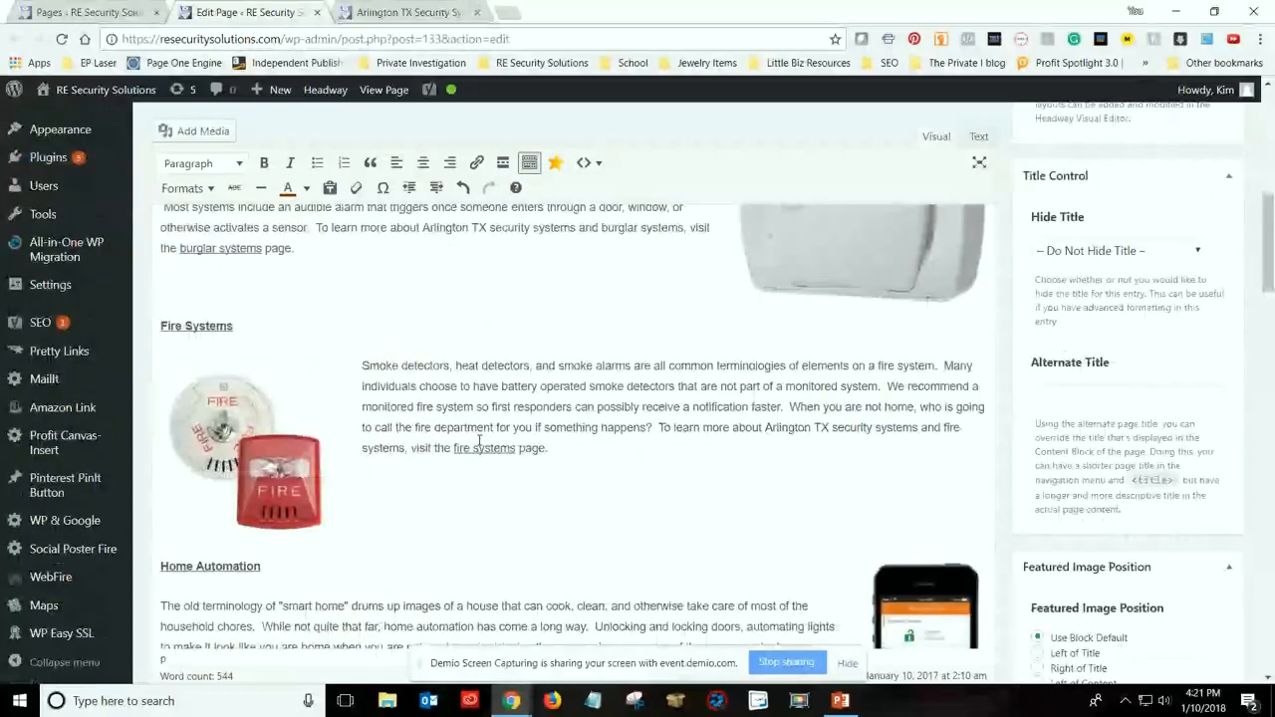
pyautogui.scroll(-3, 480, 439)
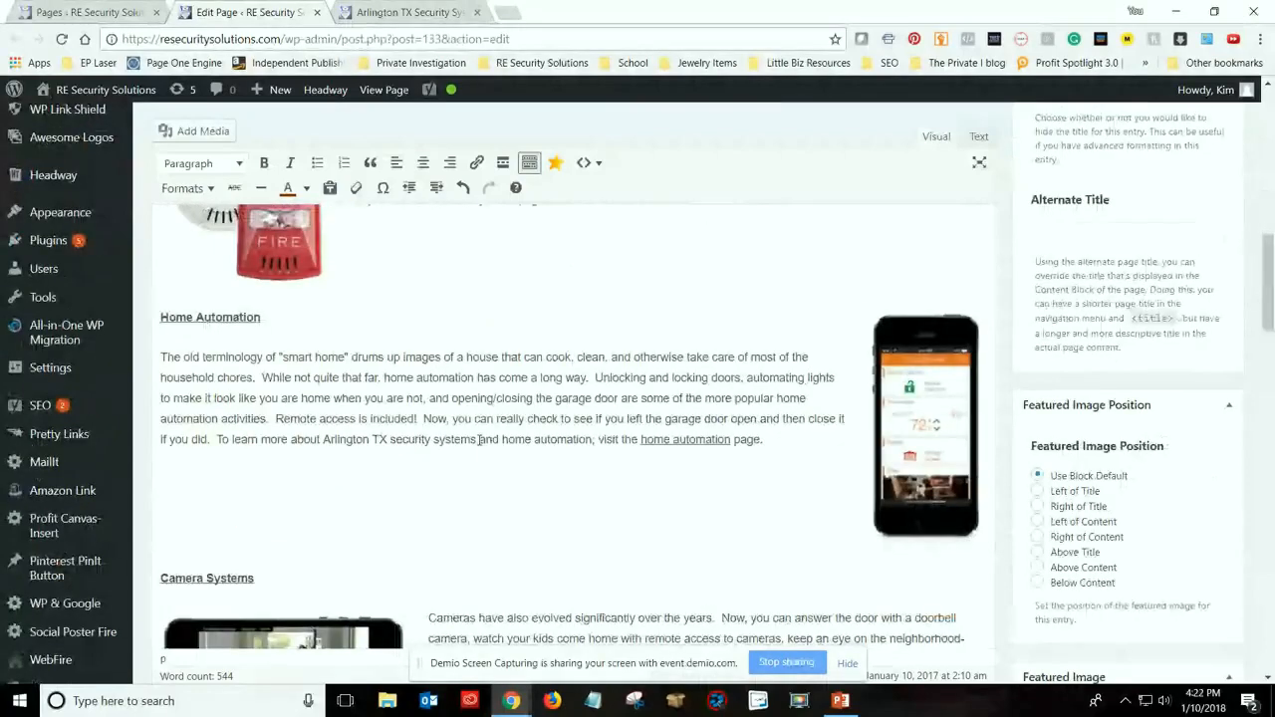
pyautogui.scroll(3, 479, 439)
pyautogui.scroll(3, 110, 277)
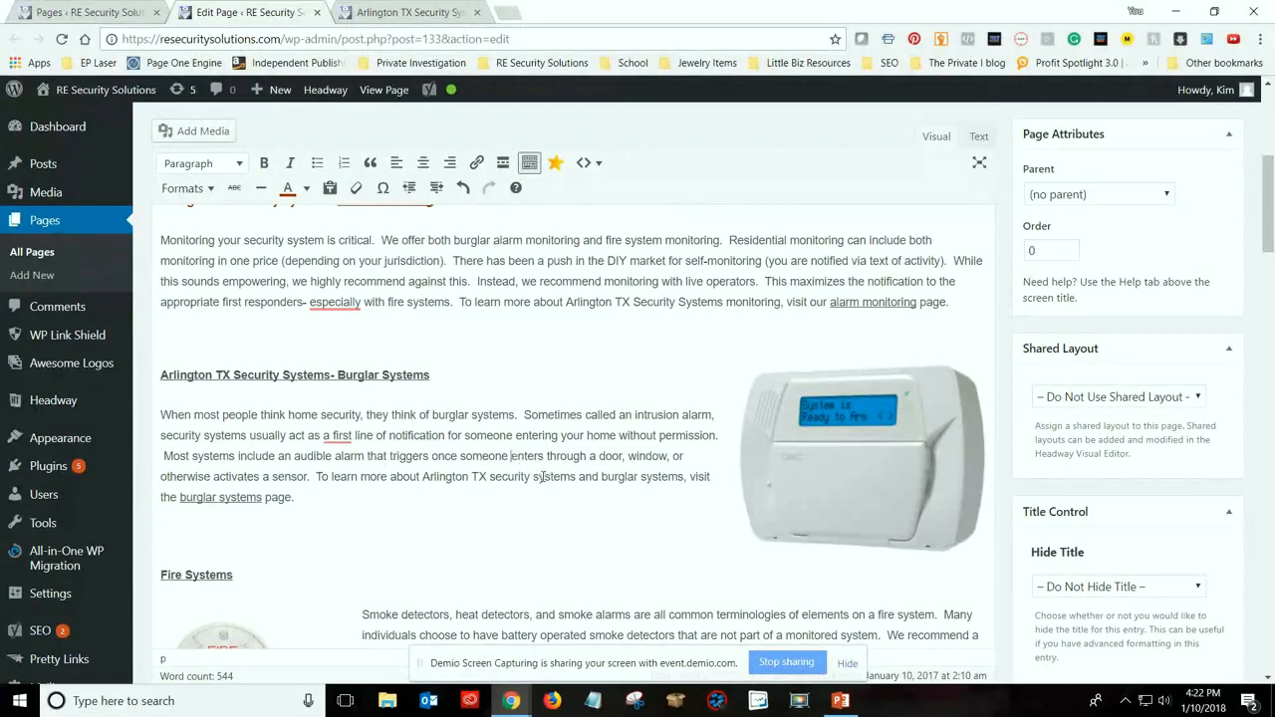
pyautogui.scroll(3, 544, 482)
pyautogui.scroll(1, 544, 483)
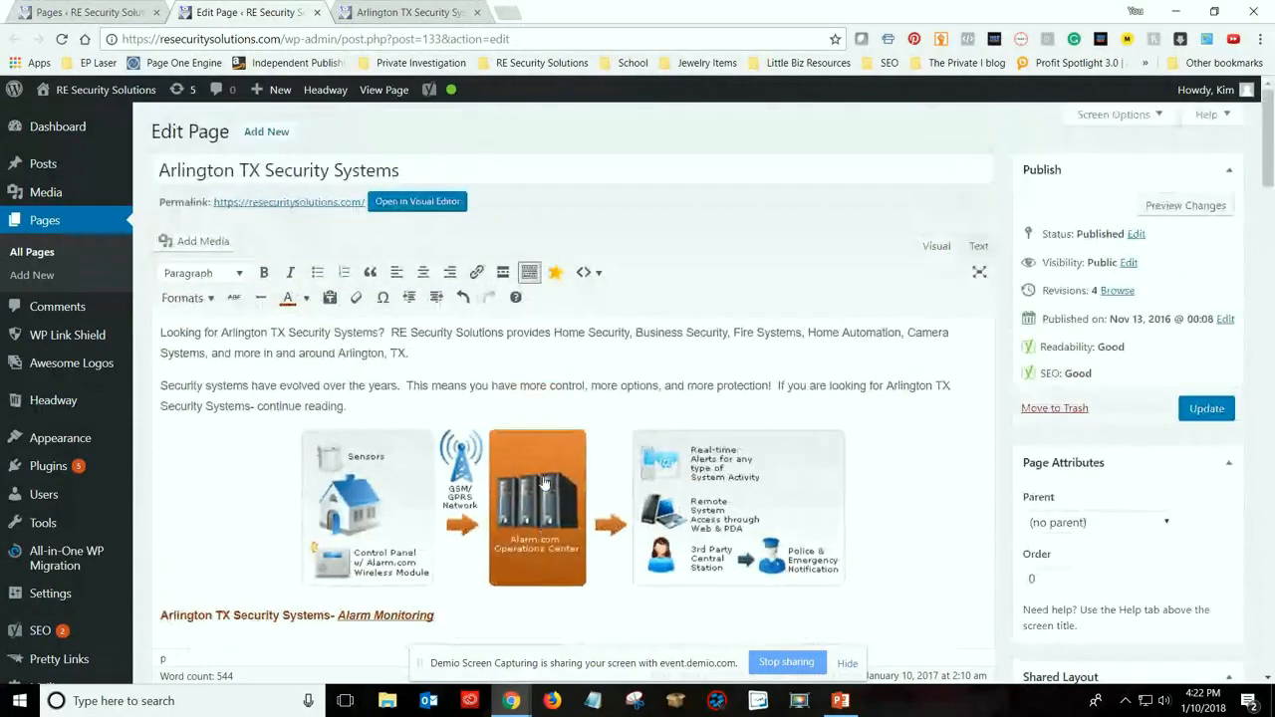
pyautogui.scroll(-3, 556, 526)
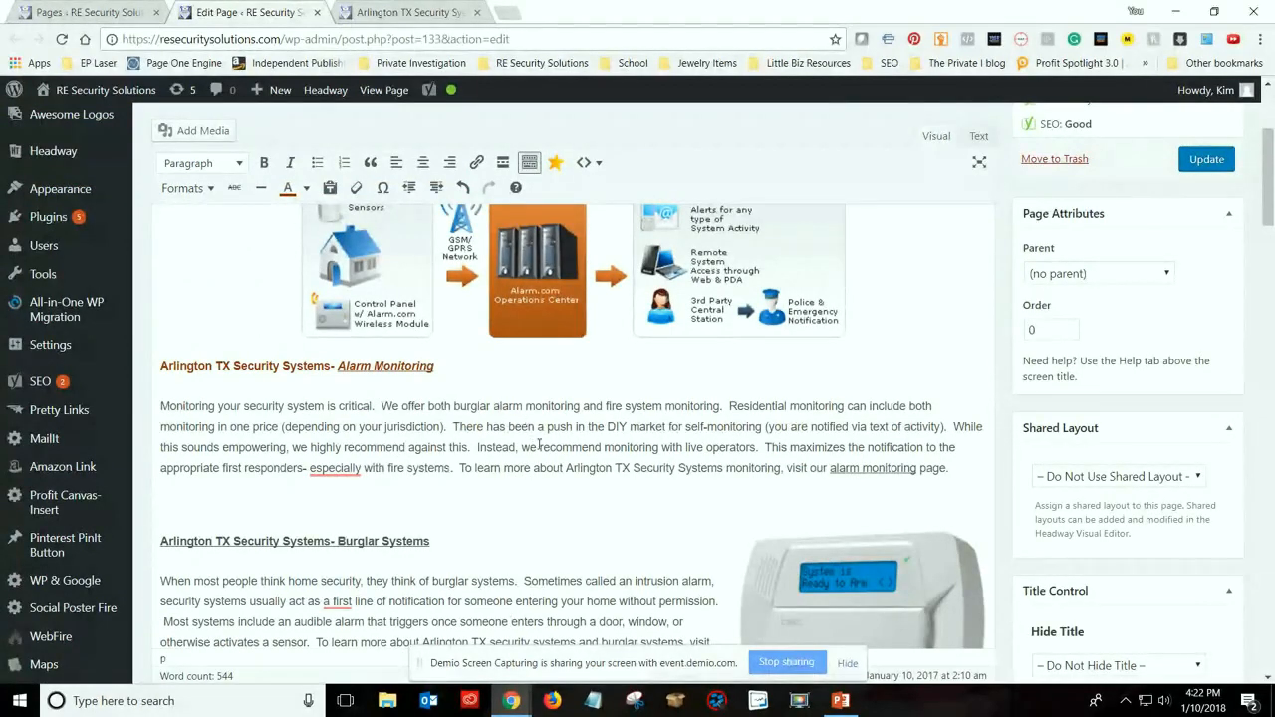
# Review the Yoast snippet preview, focus keyword and analysis, including the linking problem and the keyword density, subheading and image checks
pyautogui.scroll(-10, 537, 444)
pyautogui.scroll(-10, 547, 446)
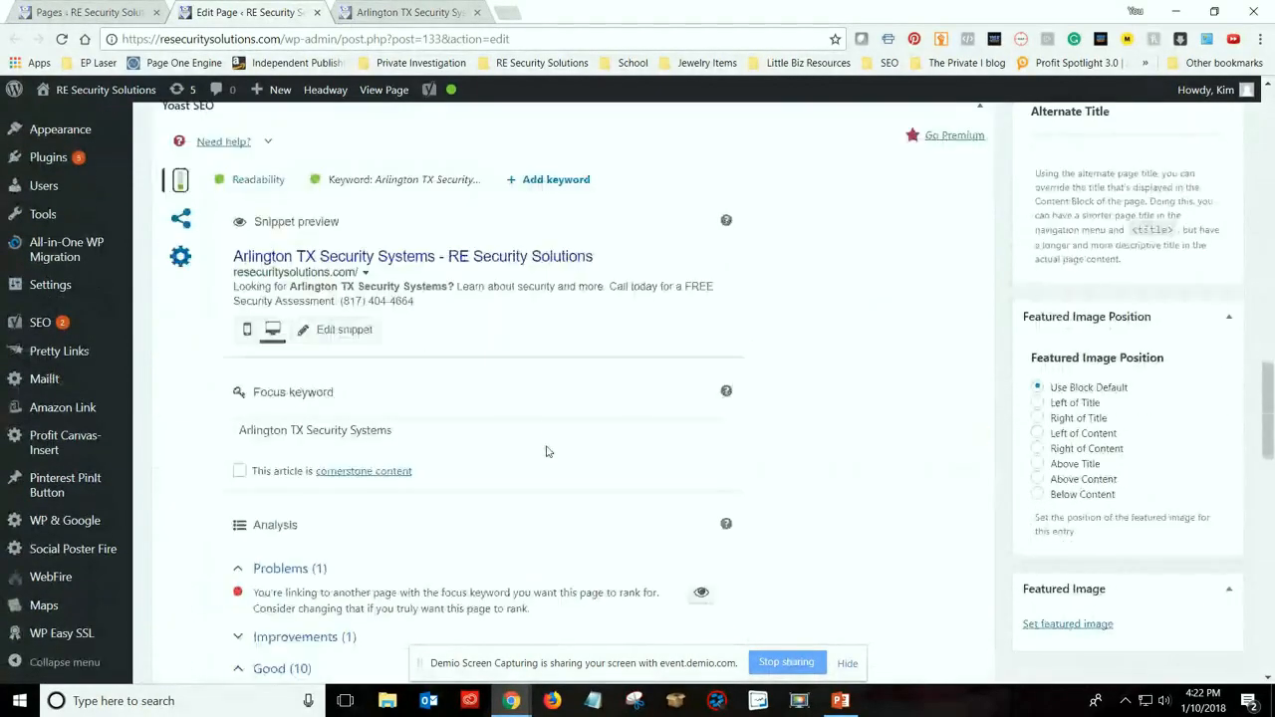
pyautogui.scroll(-1, 496, 481)
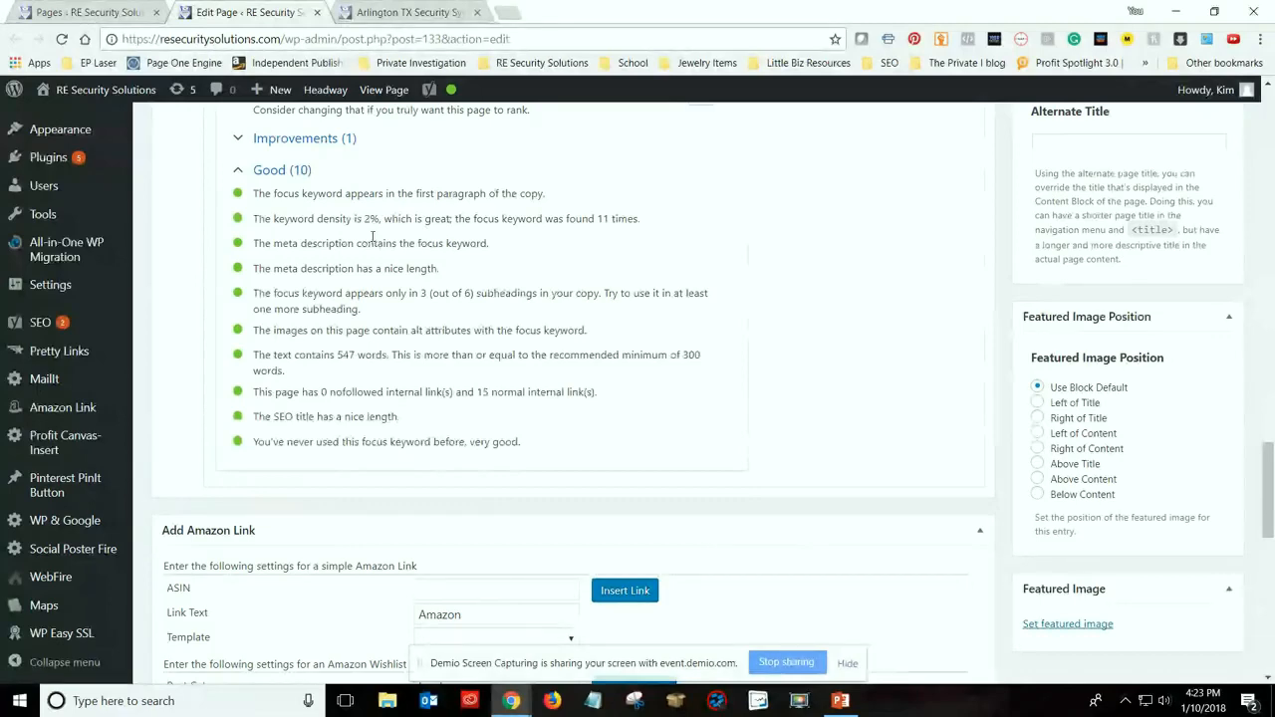
pyautogui.scroll(1, 422, 264)
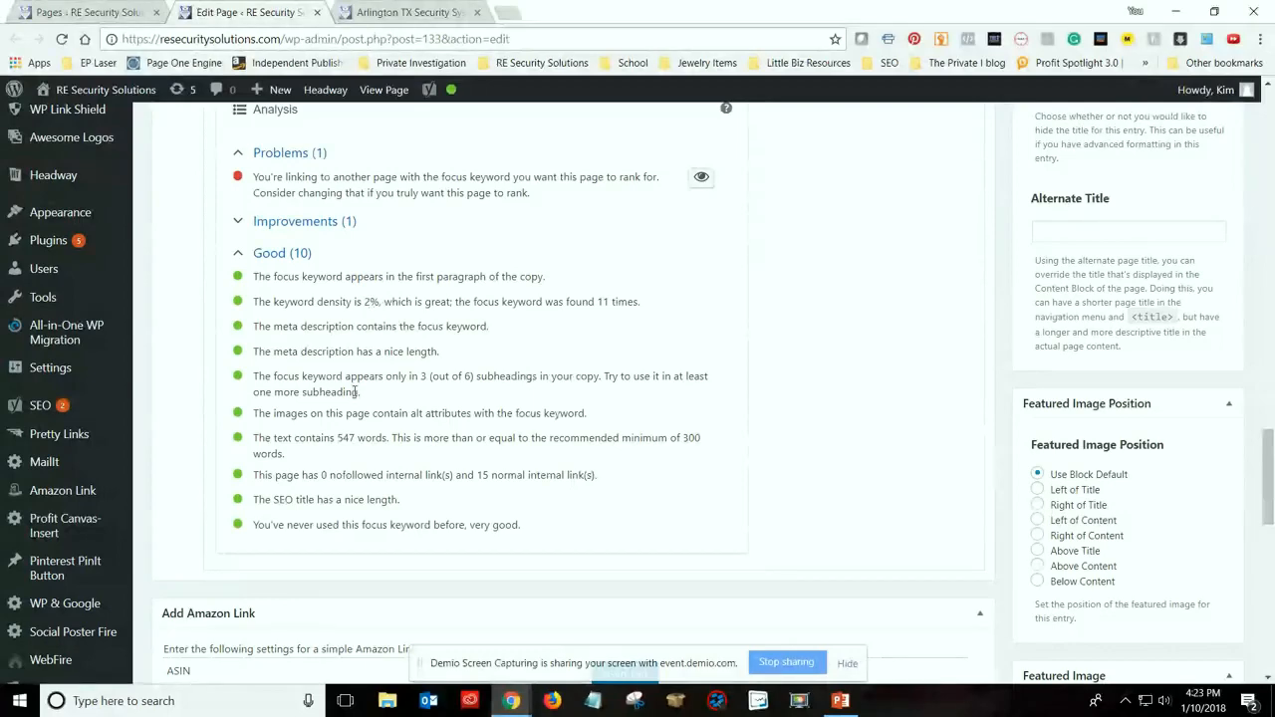
pyautogui.scroll(2, 449, 439)
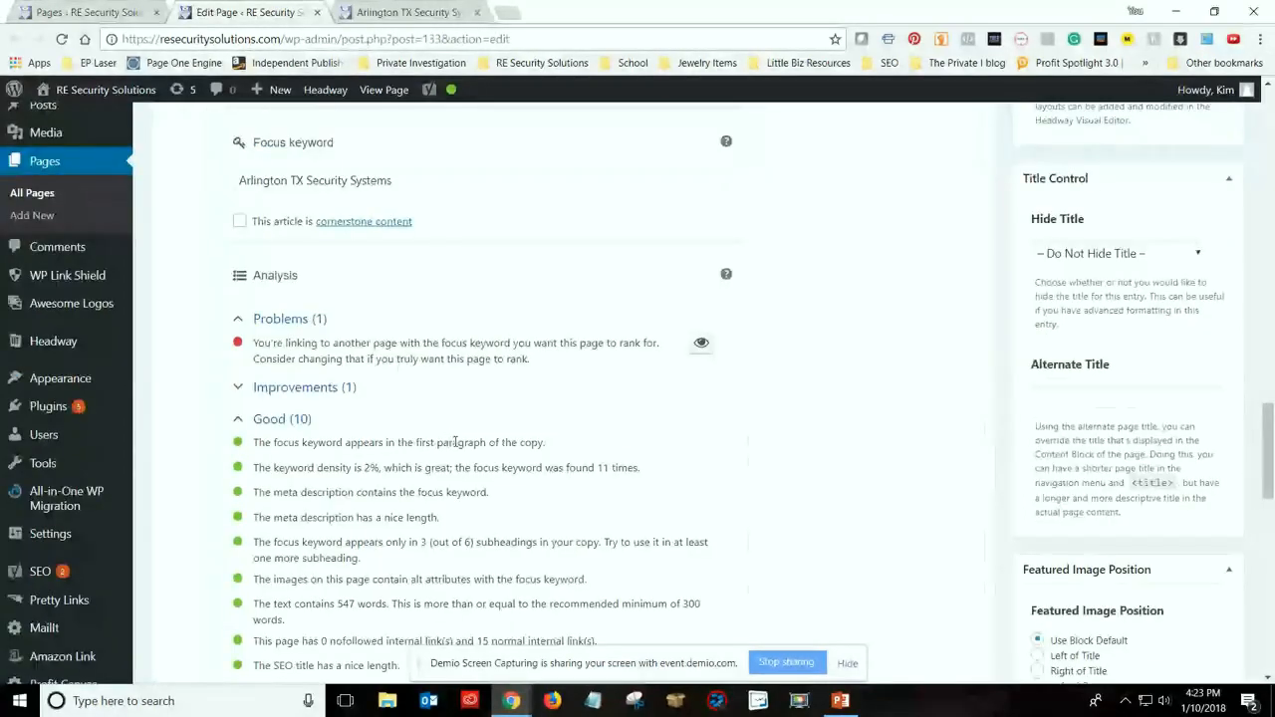
pyautogui.scroll(-1, 455, 443)
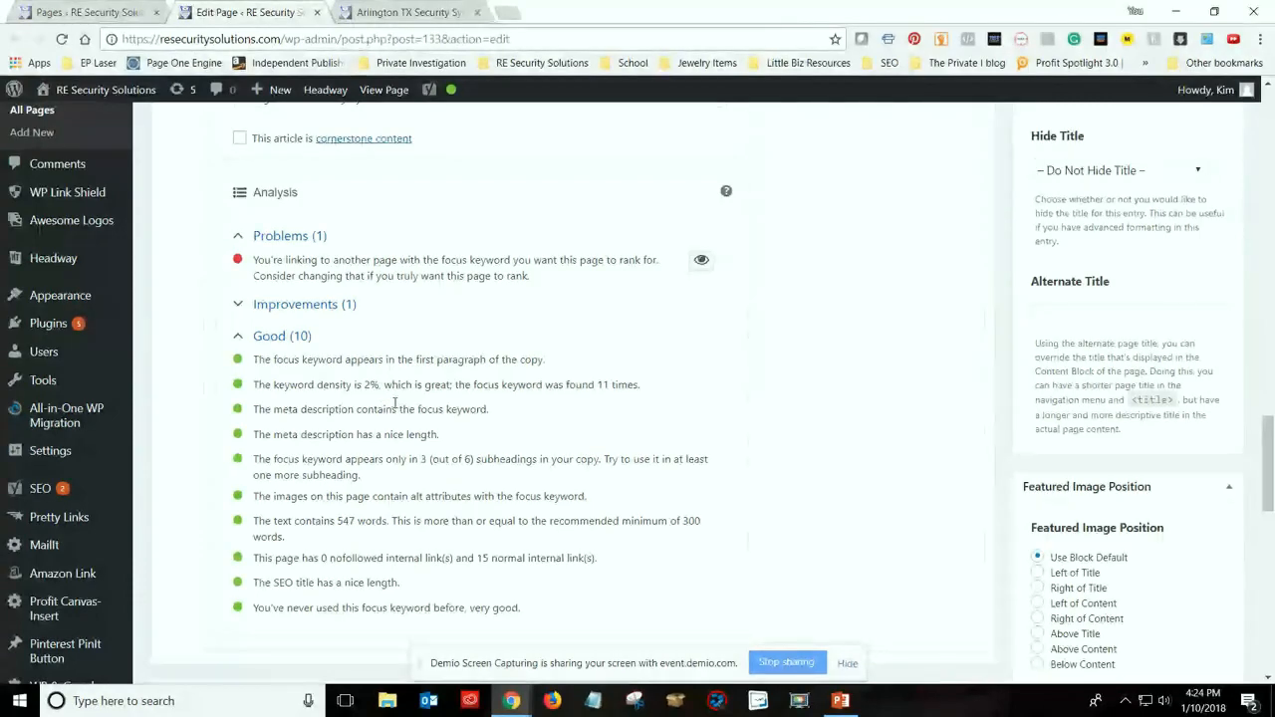
pyautogui.scroll(2, 395, 402)
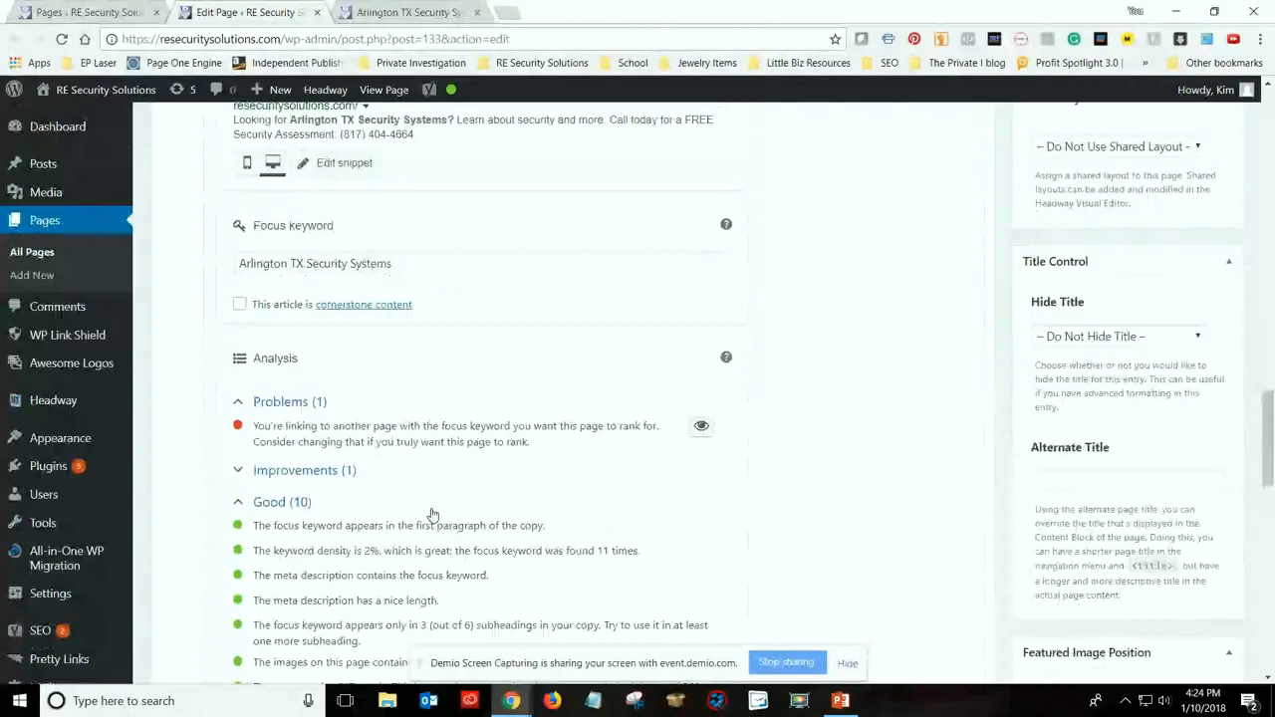
pyautogui.scroll(3, 423, 478)
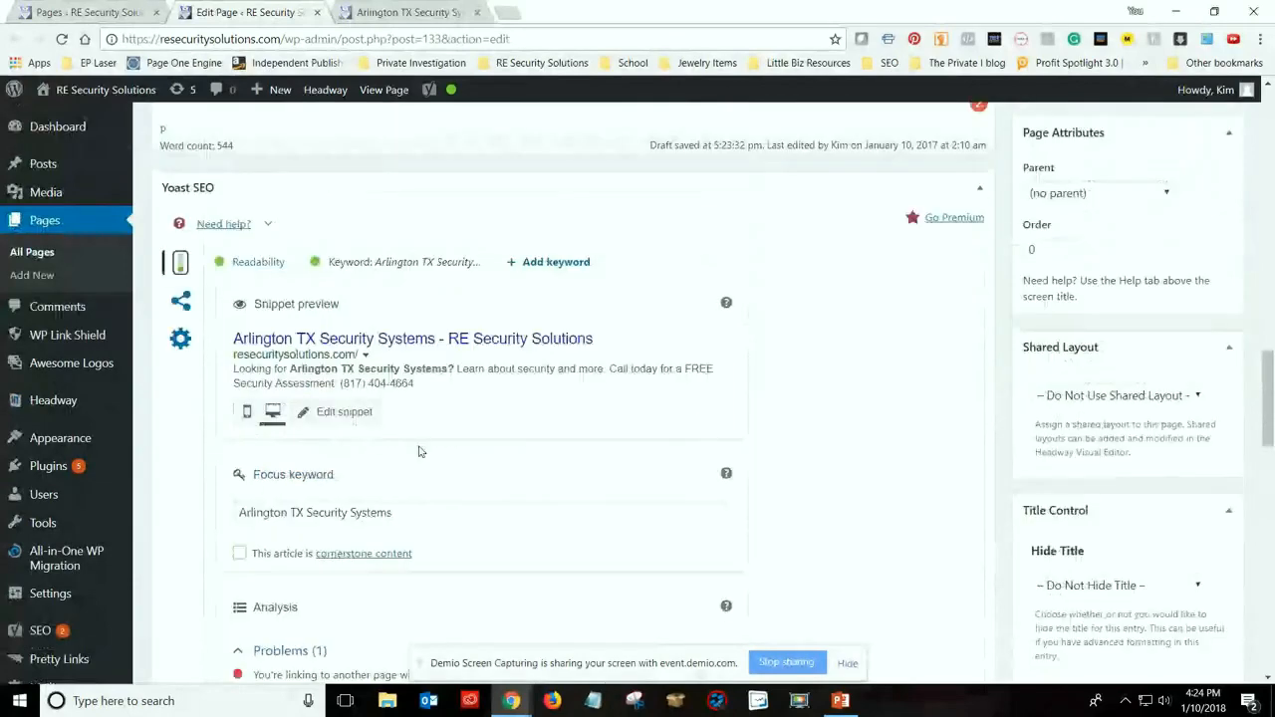
pyautogui.scroll(-1, 419, 451)
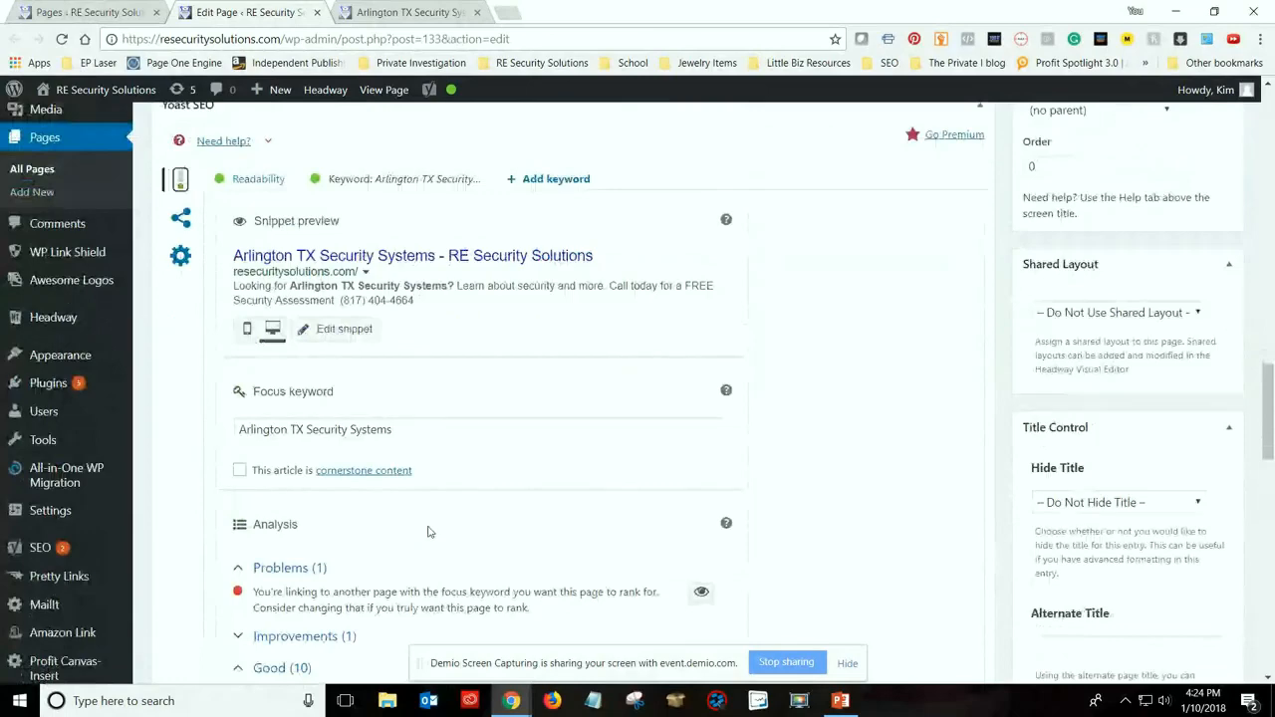
# Split the Alarm Monitoring text into two paragraphs after "Monitoring your security system is critical."
pyautogui.scroll(10, 428, 532)
pyautogui.scroll(5, 306, 355)
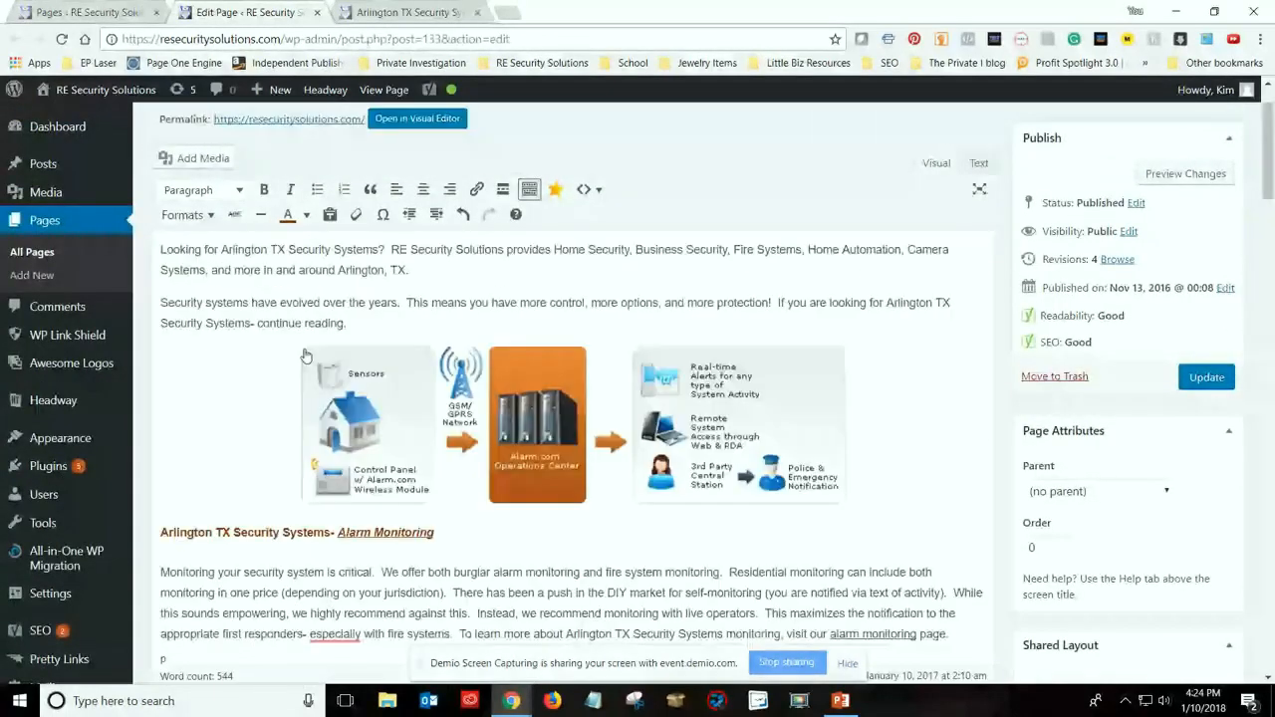
pyautogui.scroll(-1, 431, 382)
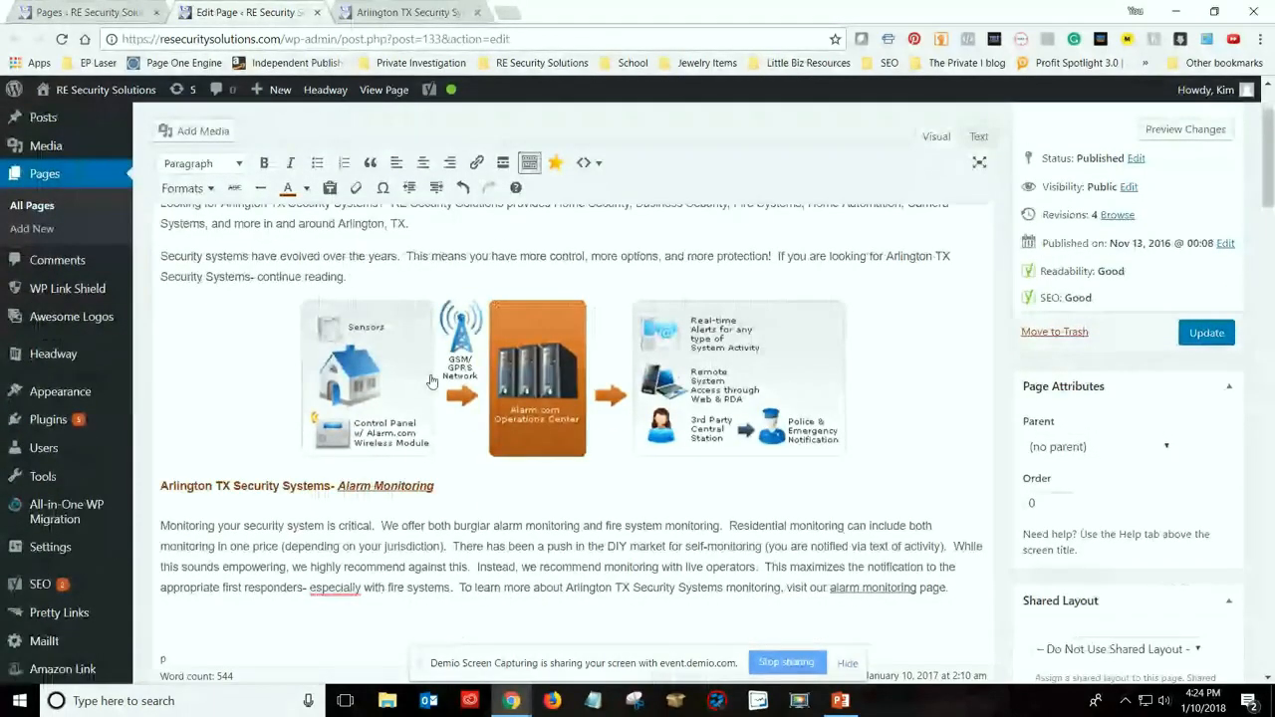
pyautogui.scroll(-2, 431, 381)
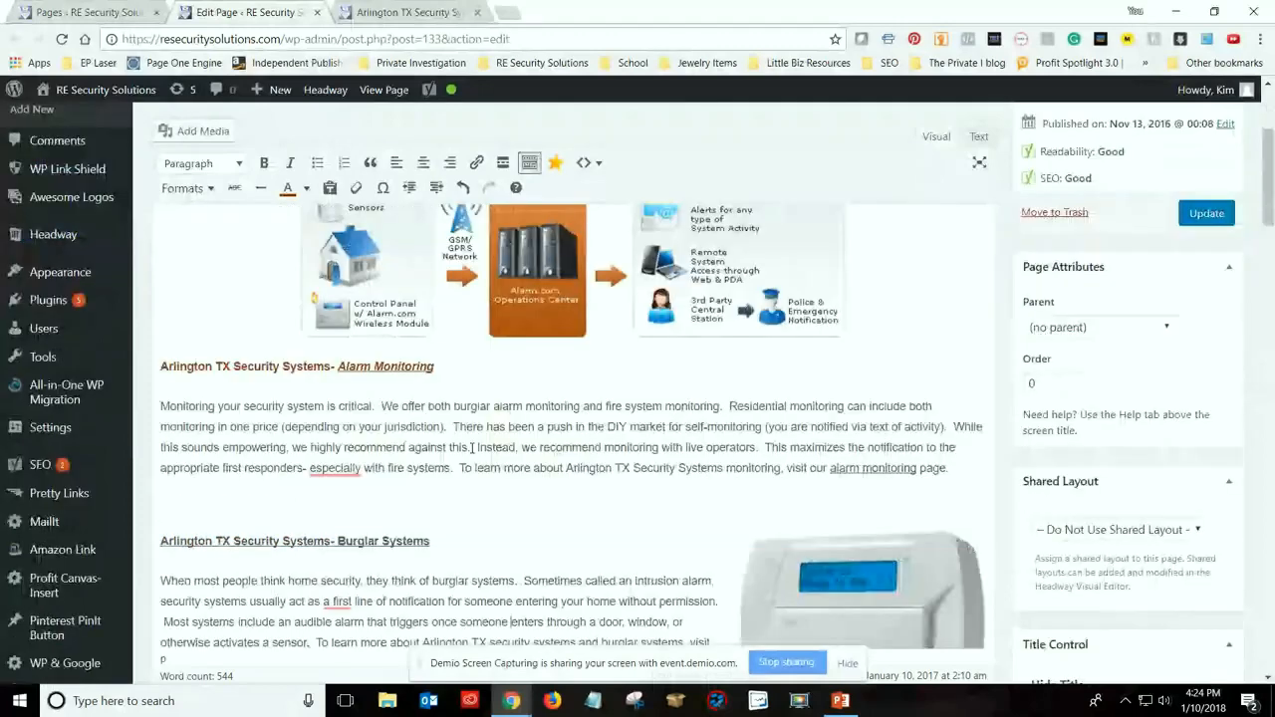
pyautogui.scroll(-2, 472, 447)
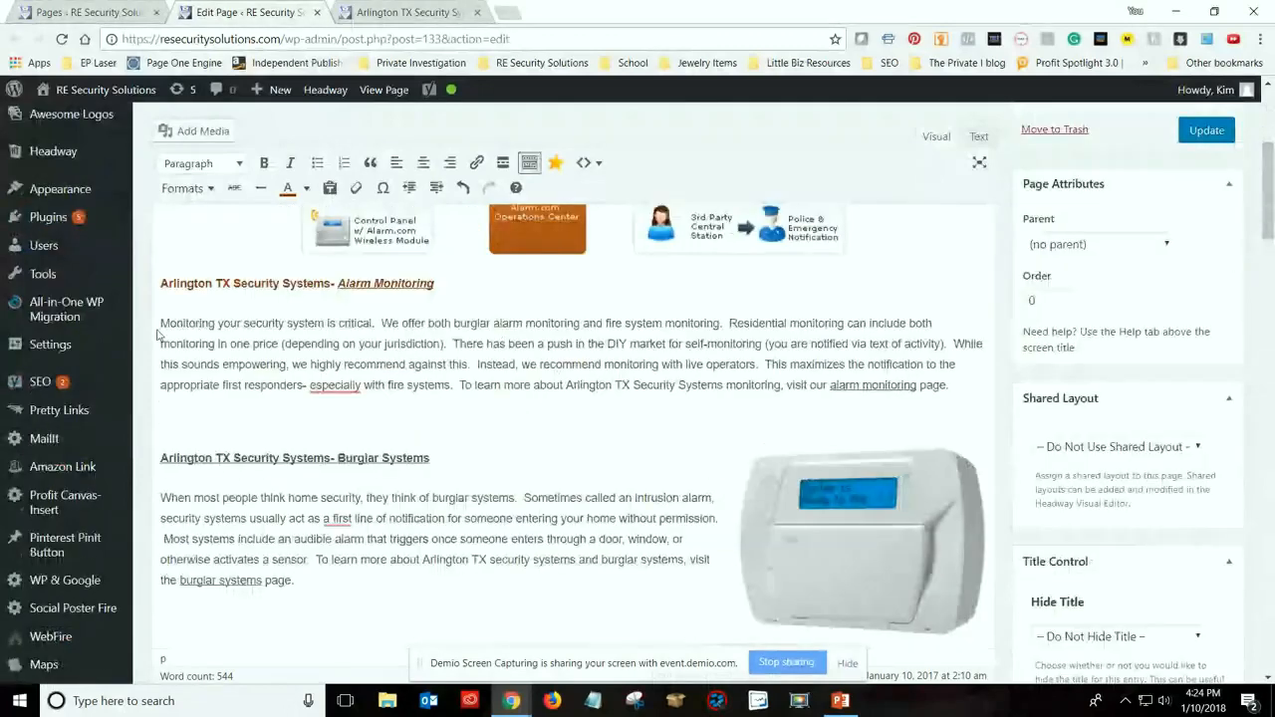
pyautogui.click(379, 322)
pyautogui.press('Return')
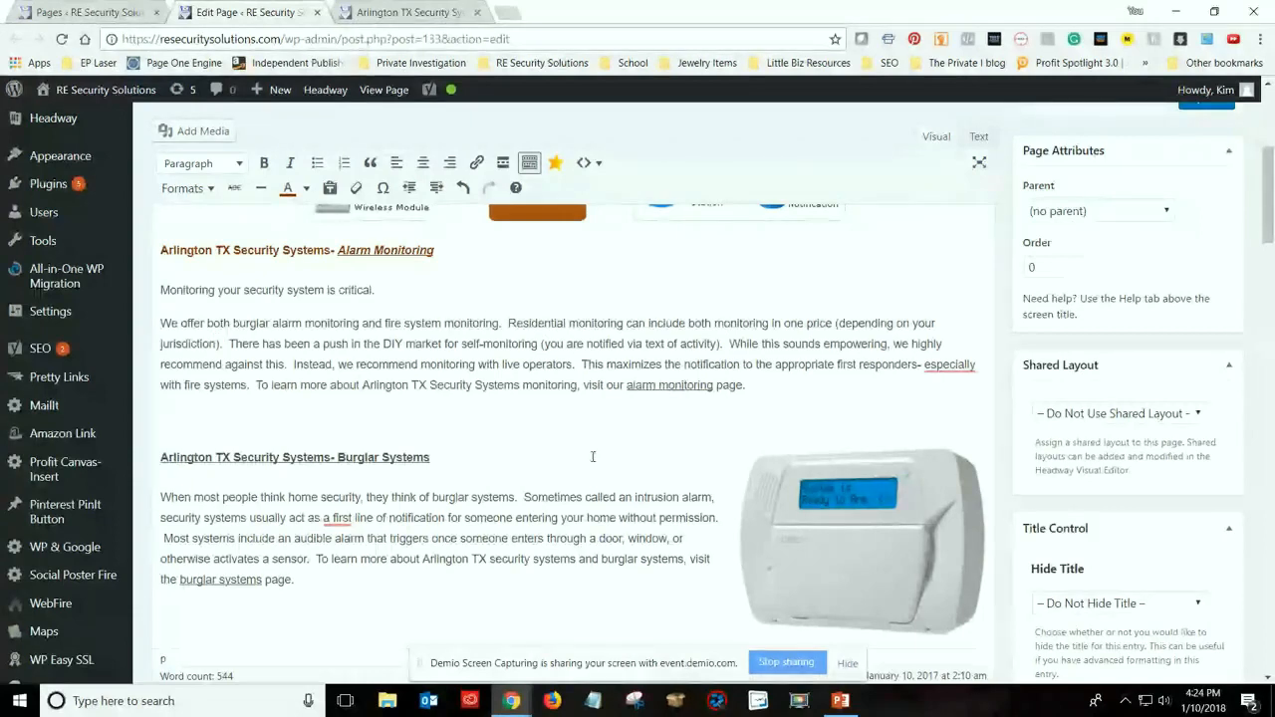
# Find the Grammarly error indicator below the page text, view the grammarly.com site in a new tab, and close that tab
pyautogui.scroll(-1, 593, 443)
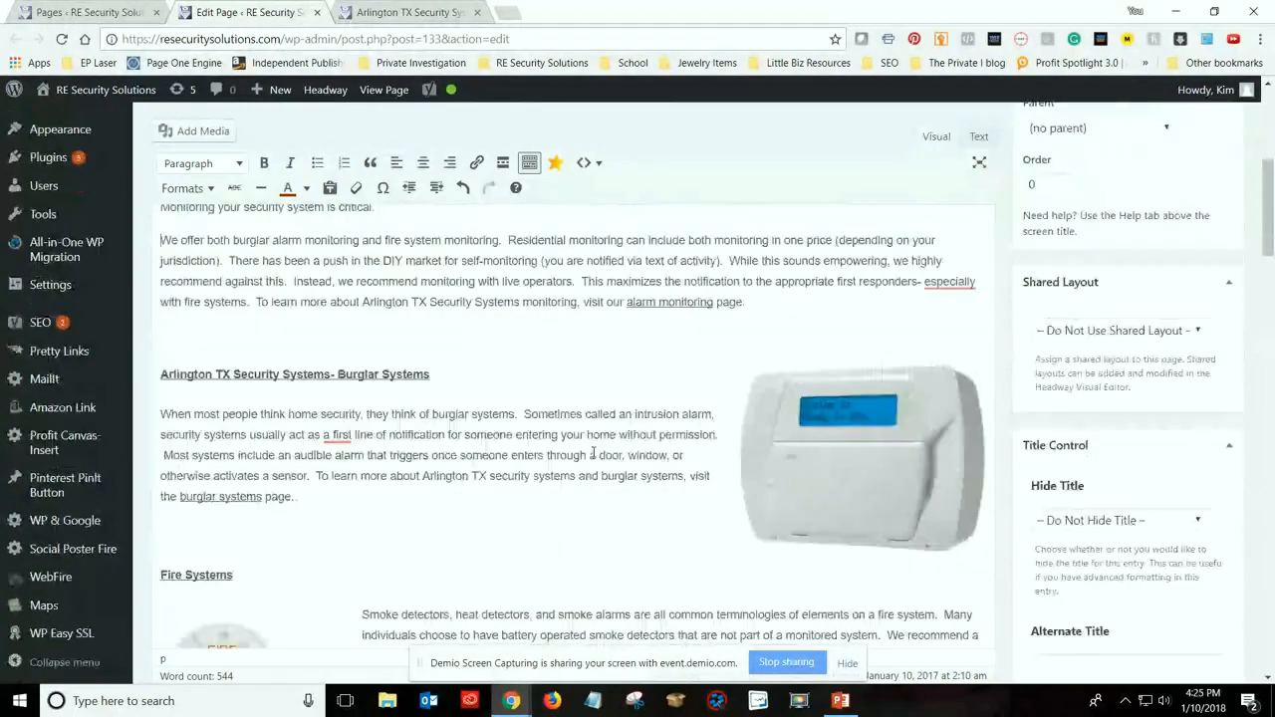
pyautogui.scroll(-5, 593, 453)
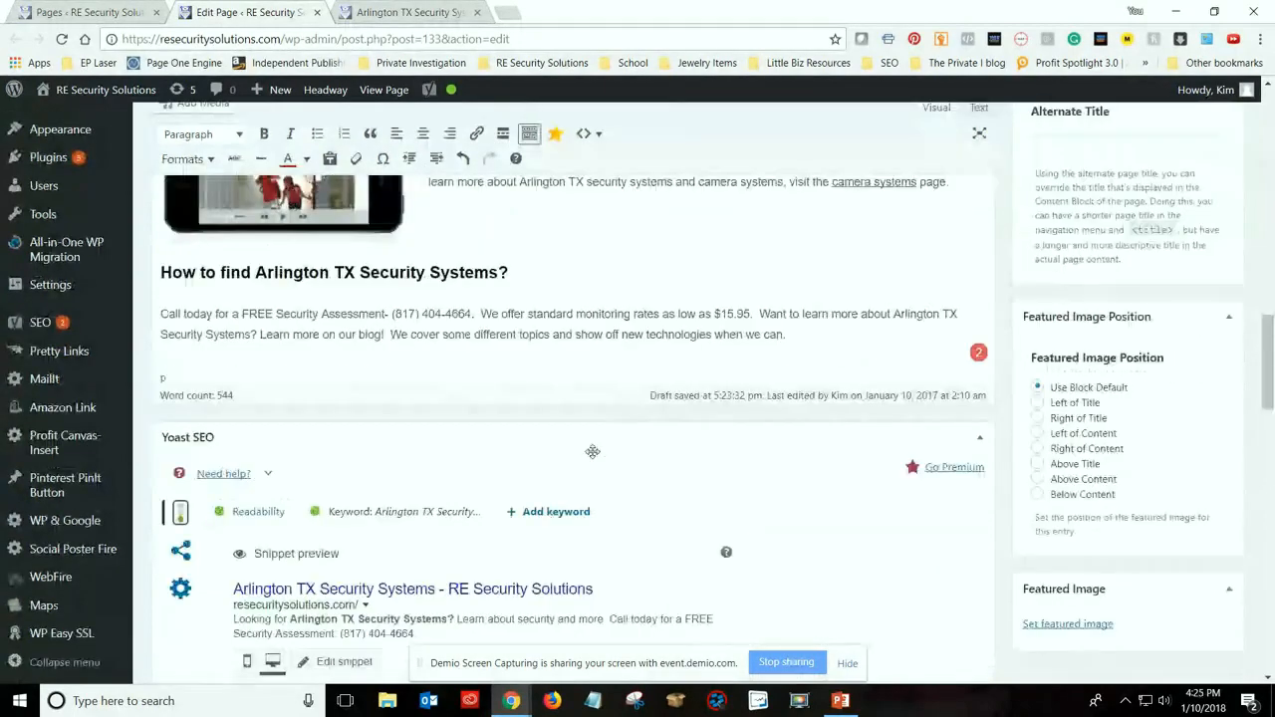
pyautogui.moveTo(978, 357)
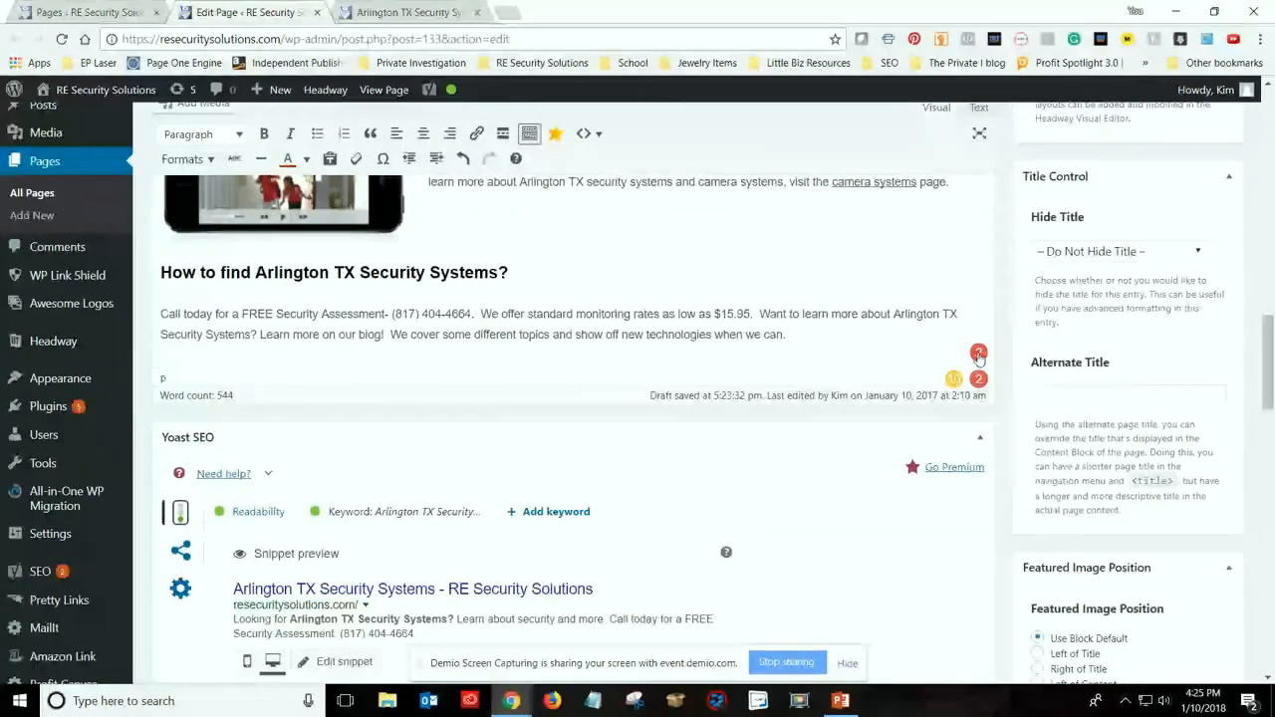
pyautogui.click(524, 12)
pyautogui.write('grammarly.c')
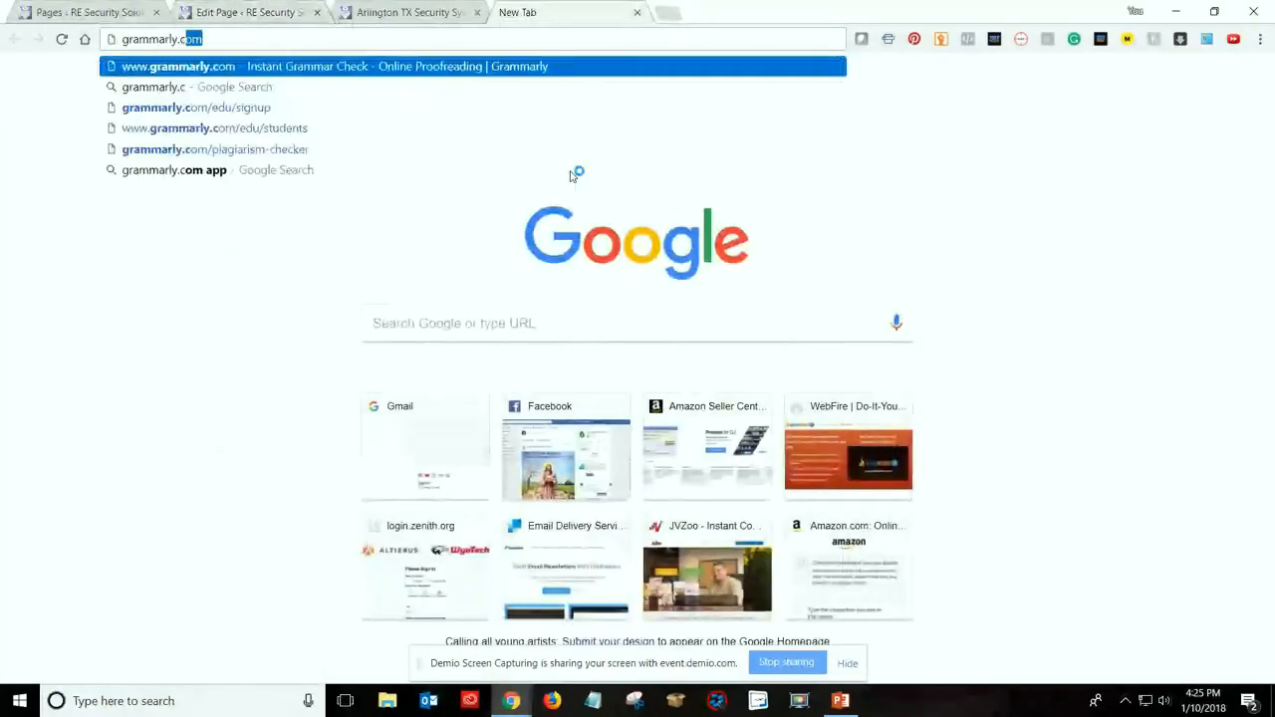
pyautogui.press('Return')
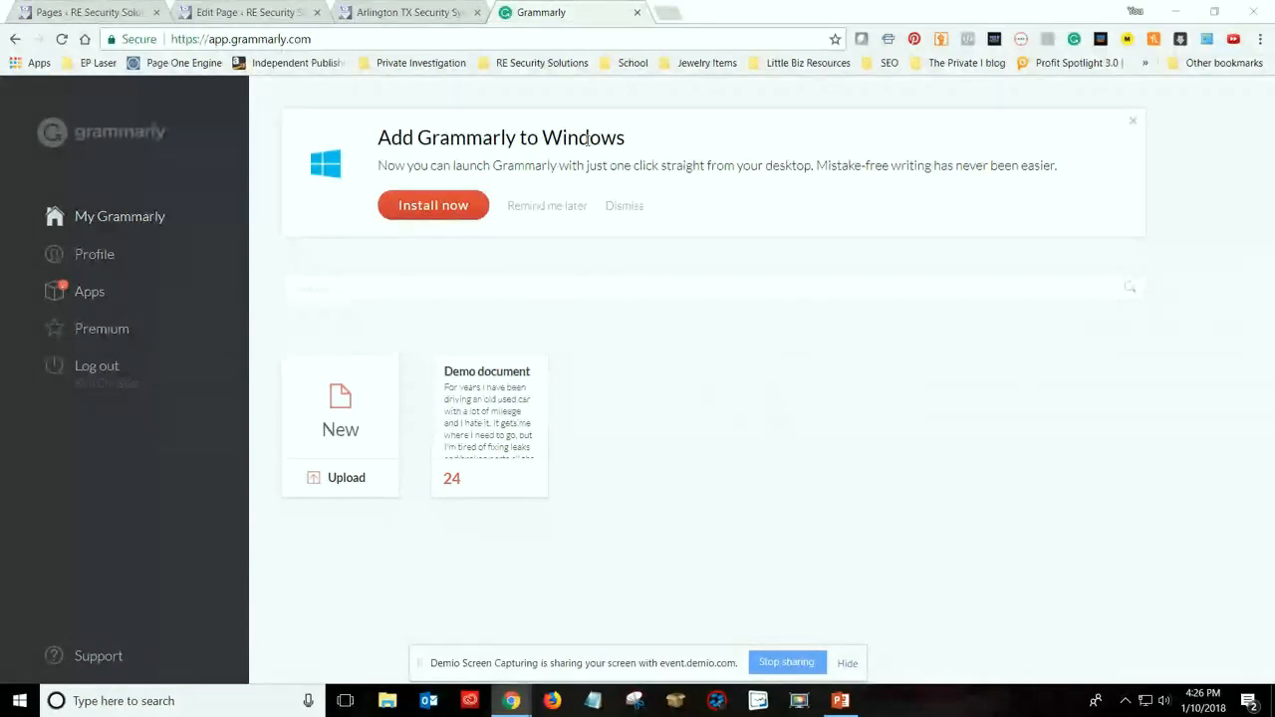
pyautogui.click(637, 13)
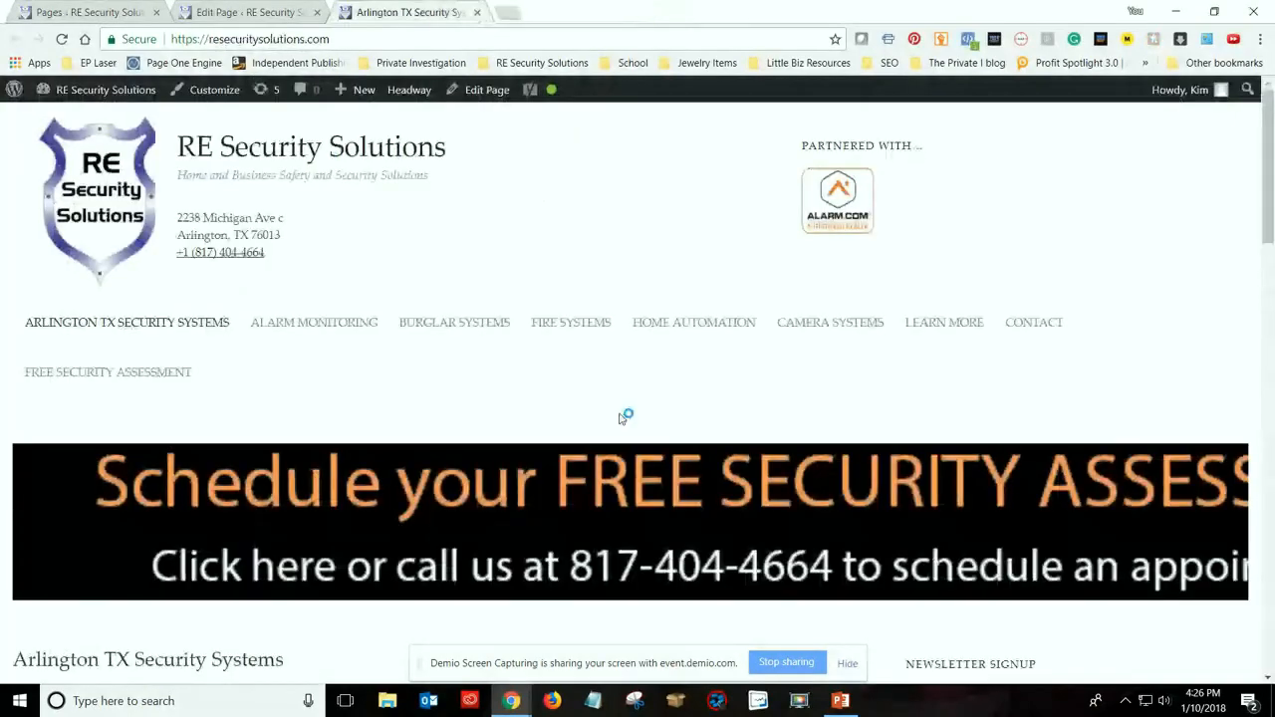
# Return to the page editor and accept Grammarly's suggestion "the first" for "a first" in the Burglar Systems paragraph
pyautogui.click(248, 11)
pyautogui.scroll(3, 847, 399)
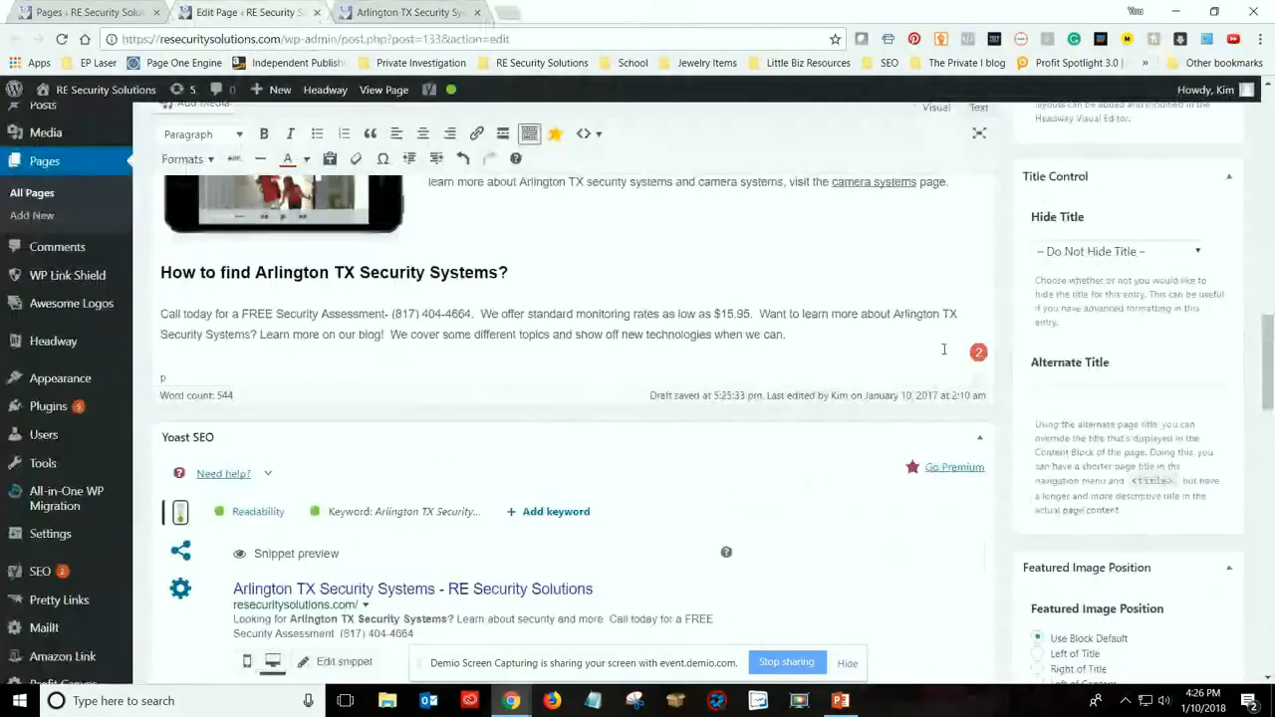
pyautogui.scroll(4, 709, 477)
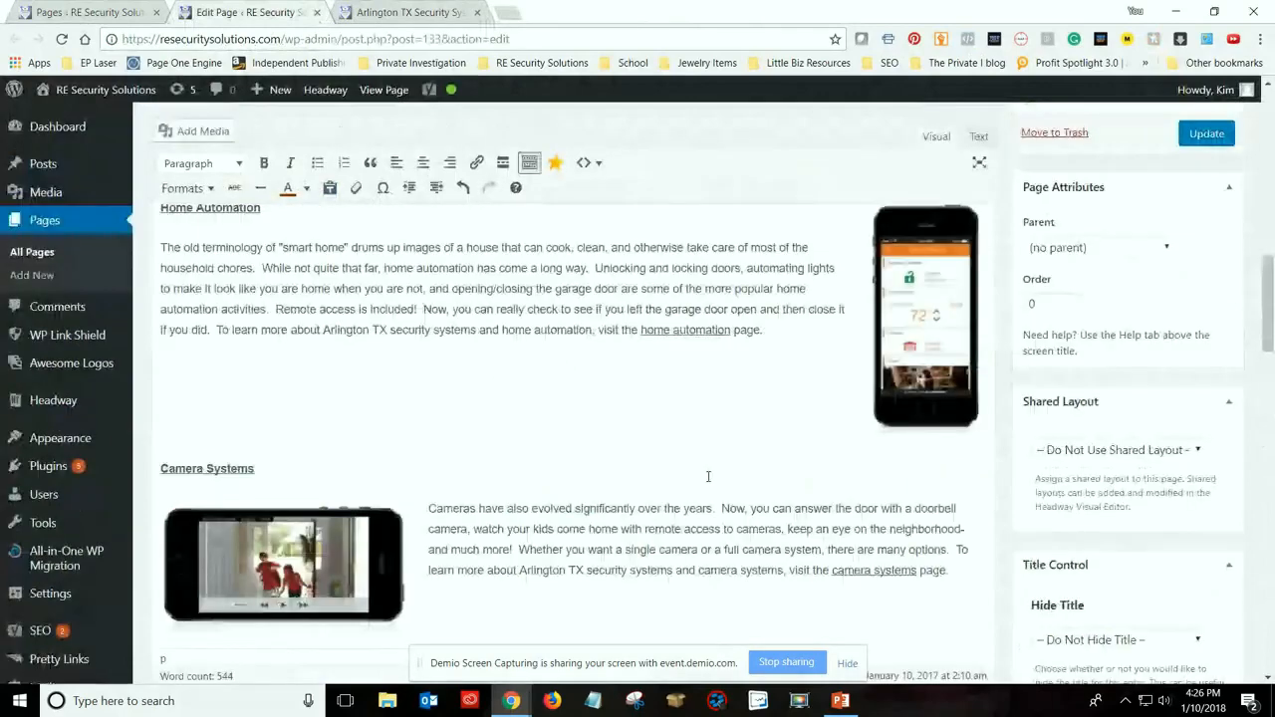
pyautogui.scroll(5, 608, 478)
pyautogui.moveTo(343, 354)
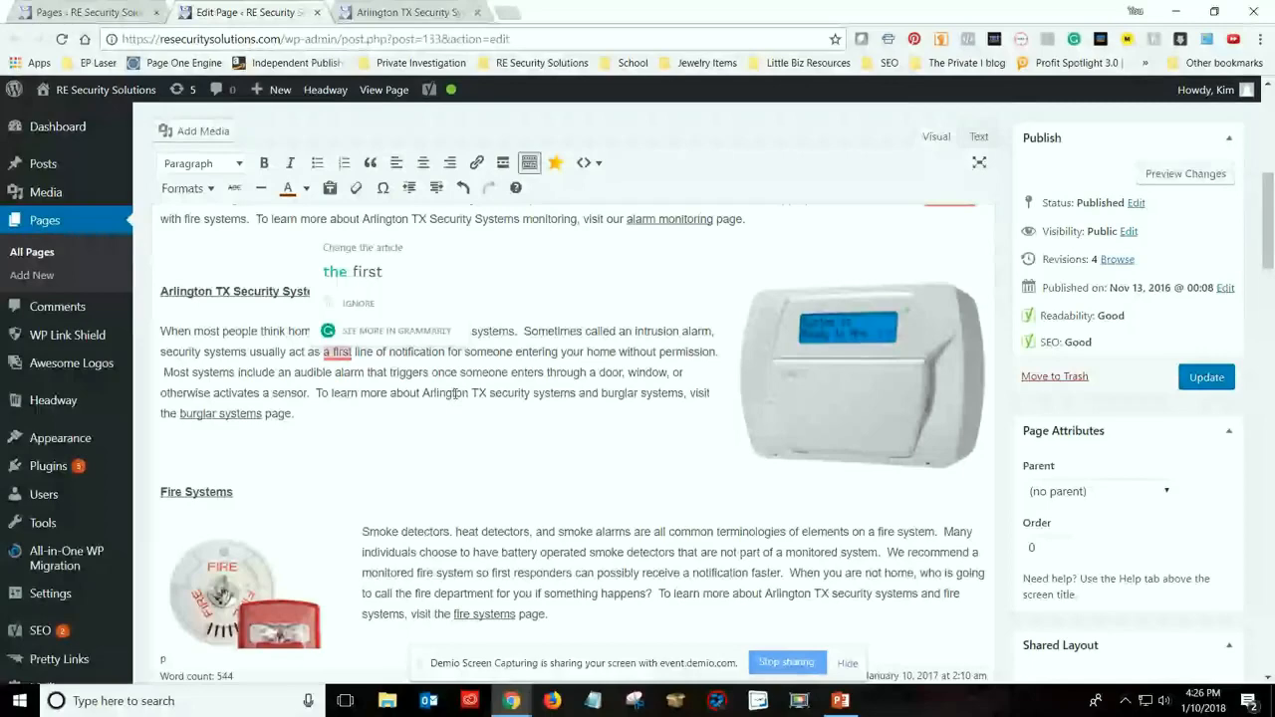
pyautogui.scroll(2, 456, 395)
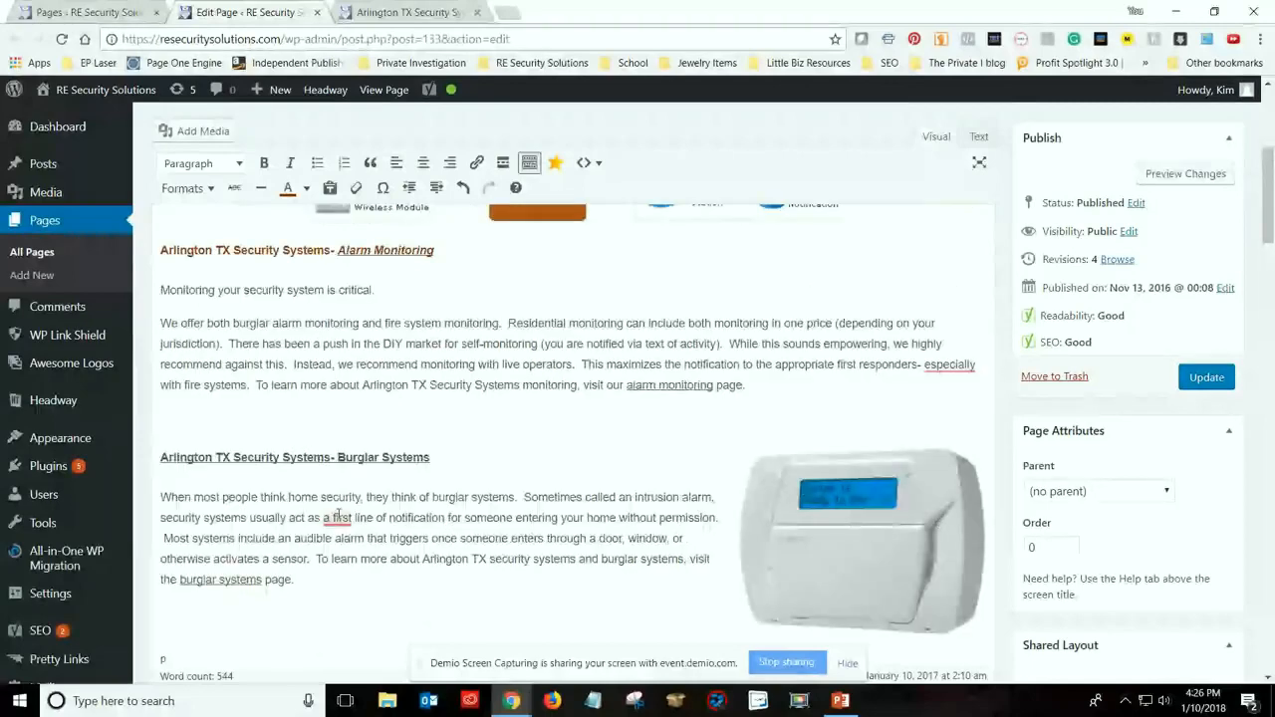
pyautogui.moveTo(338, 516)
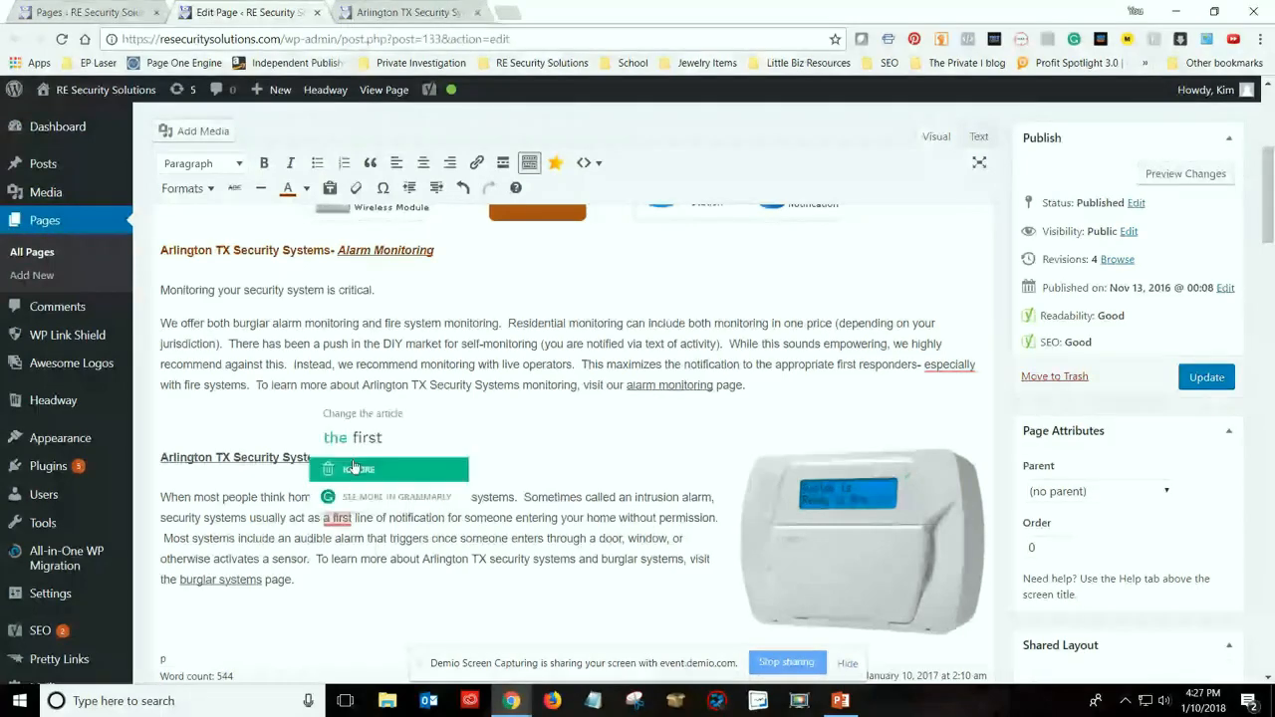
pyautogui.click(352, 437)
# Look over the edited page text from the introduction through the Alarm Monitoring and Burglar Systems sections
pyautogui.scroll(-1, 510, 535)
pyautogui.scroll(2, 484, 524)
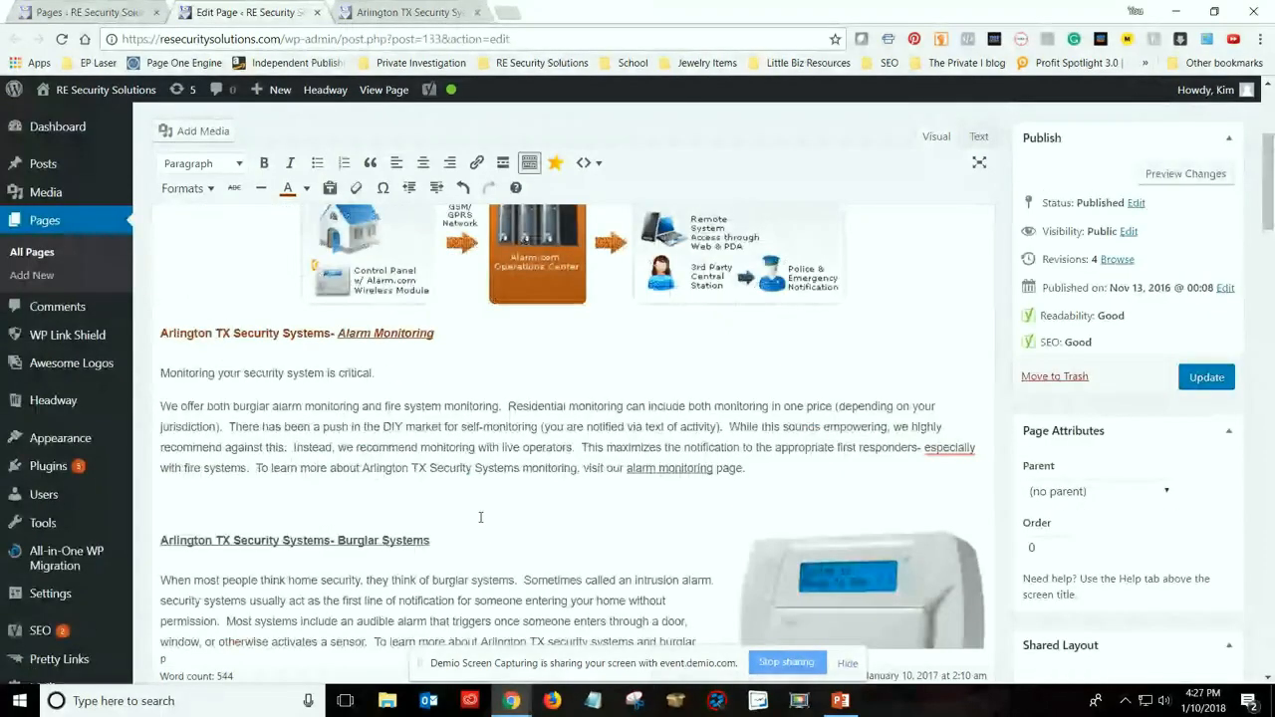
pyautogui.scroll(5, 480, 516)
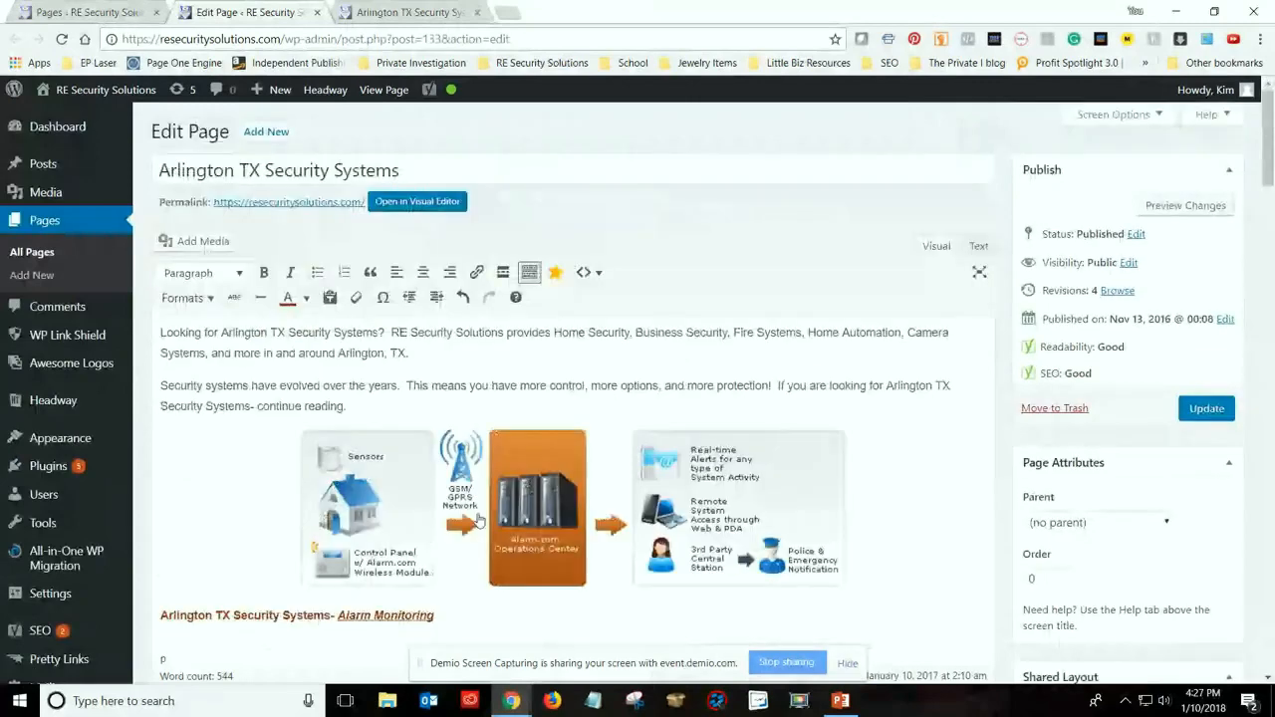
pyautogui.scroll(-6, 558, 523)
pyautogui.scroll(-1, 596, 526)
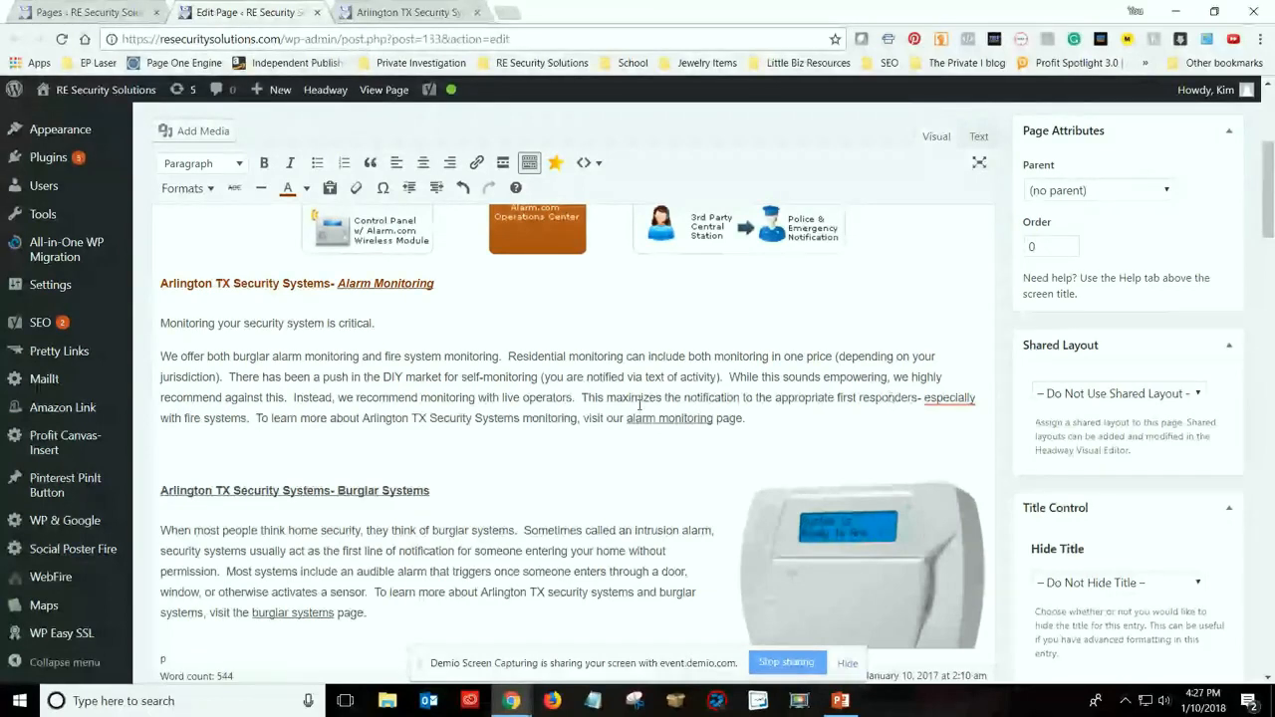
# Start a new paragraph in the Alarm Monitoring section at "There has been a push in the DIY market"
pyautogui.moveTo(949, 398)
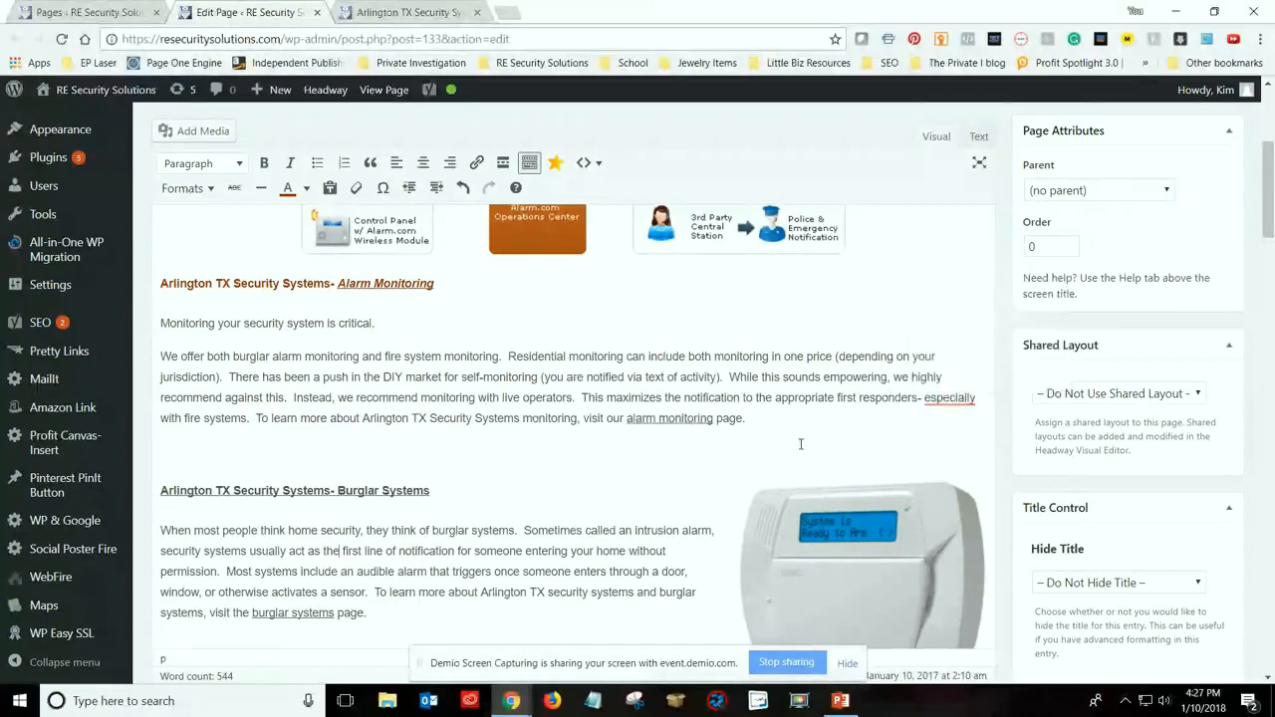
pyautogui.scroll(1, 320, 483)
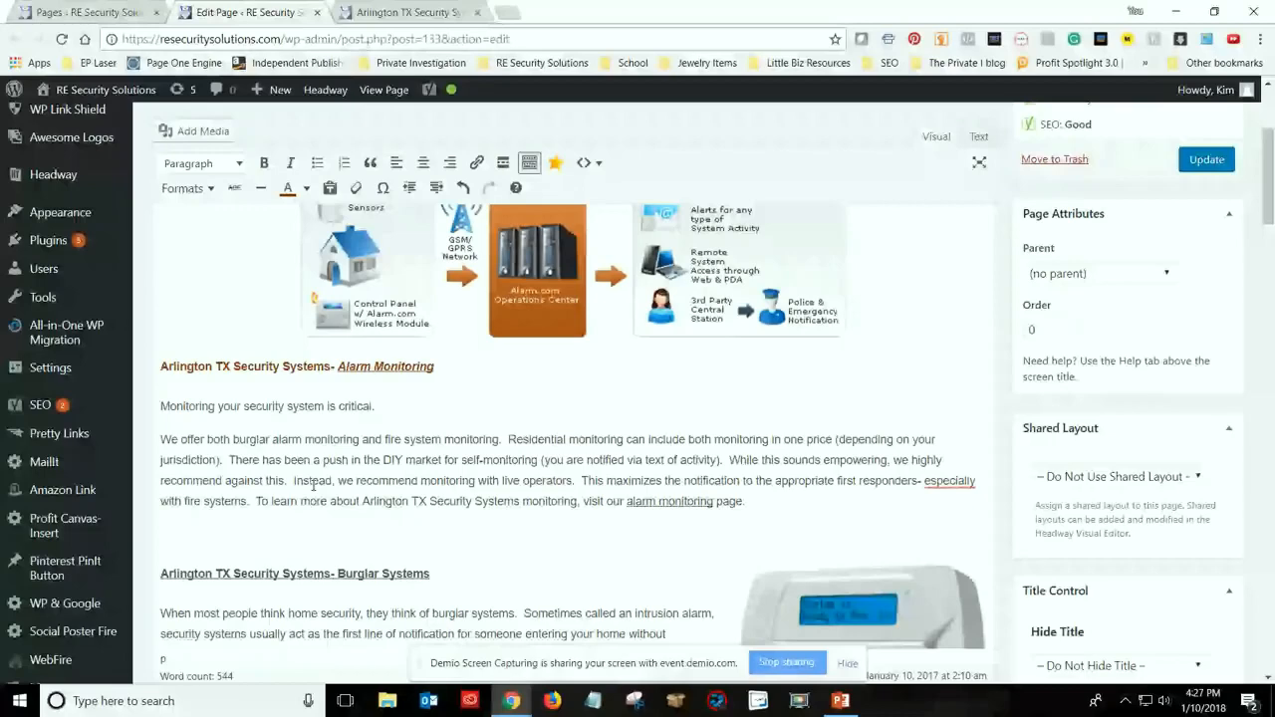
pyautogui.scroll(-1, 163, 355)
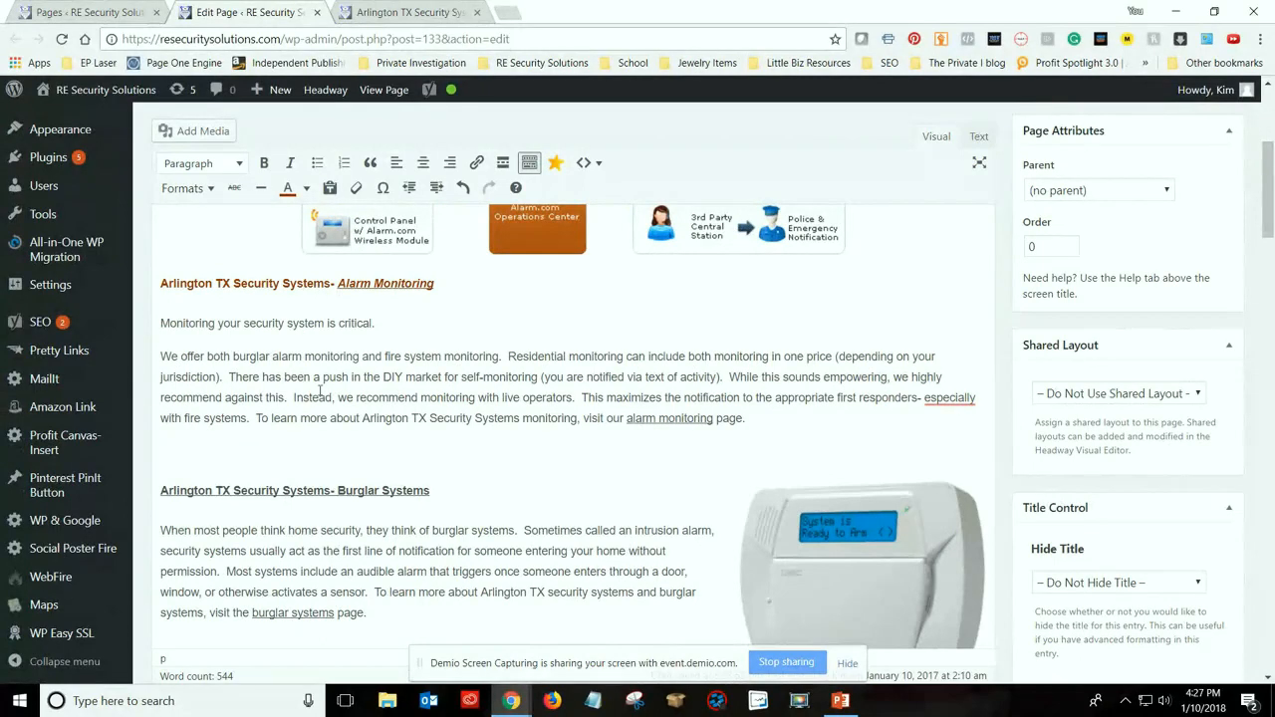
pyautogui.press('Return')
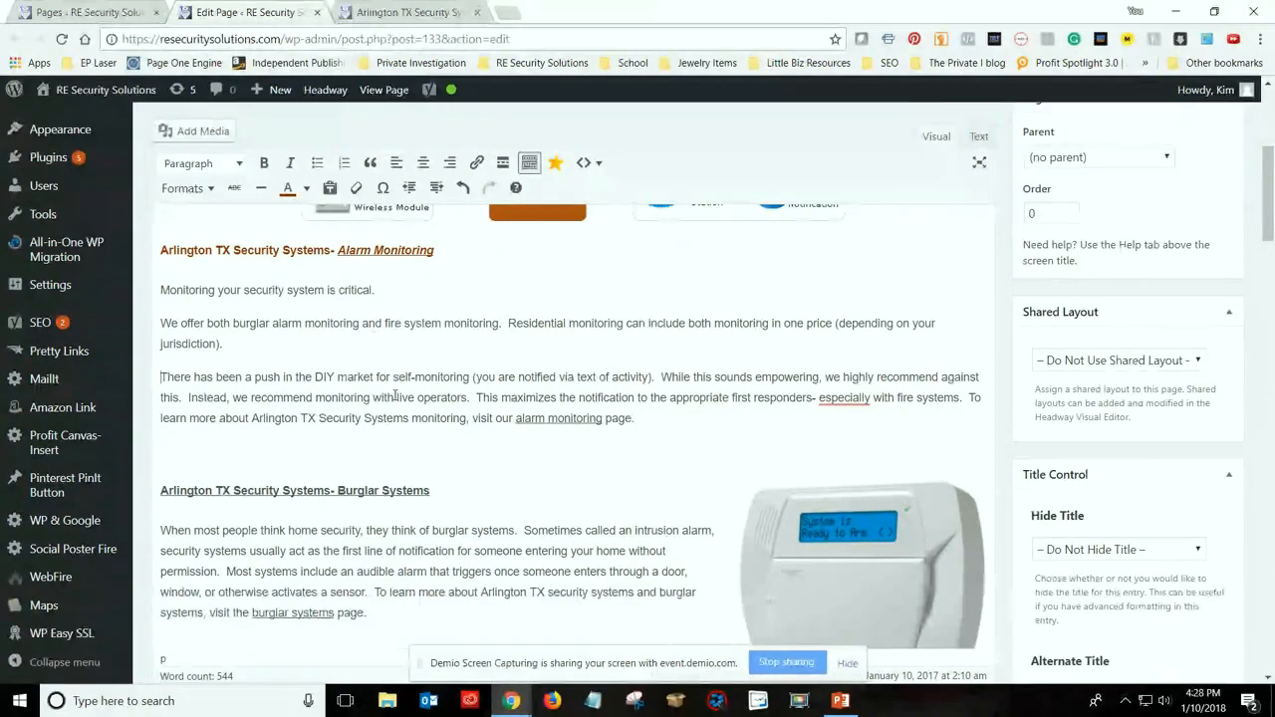
# Check the alarm diagram's image details, keep its size at Full Size – 655 × 189, and close the details without updating
pyautogui.scroll(3, 462, 285)
pyautogui.click(535, 373)
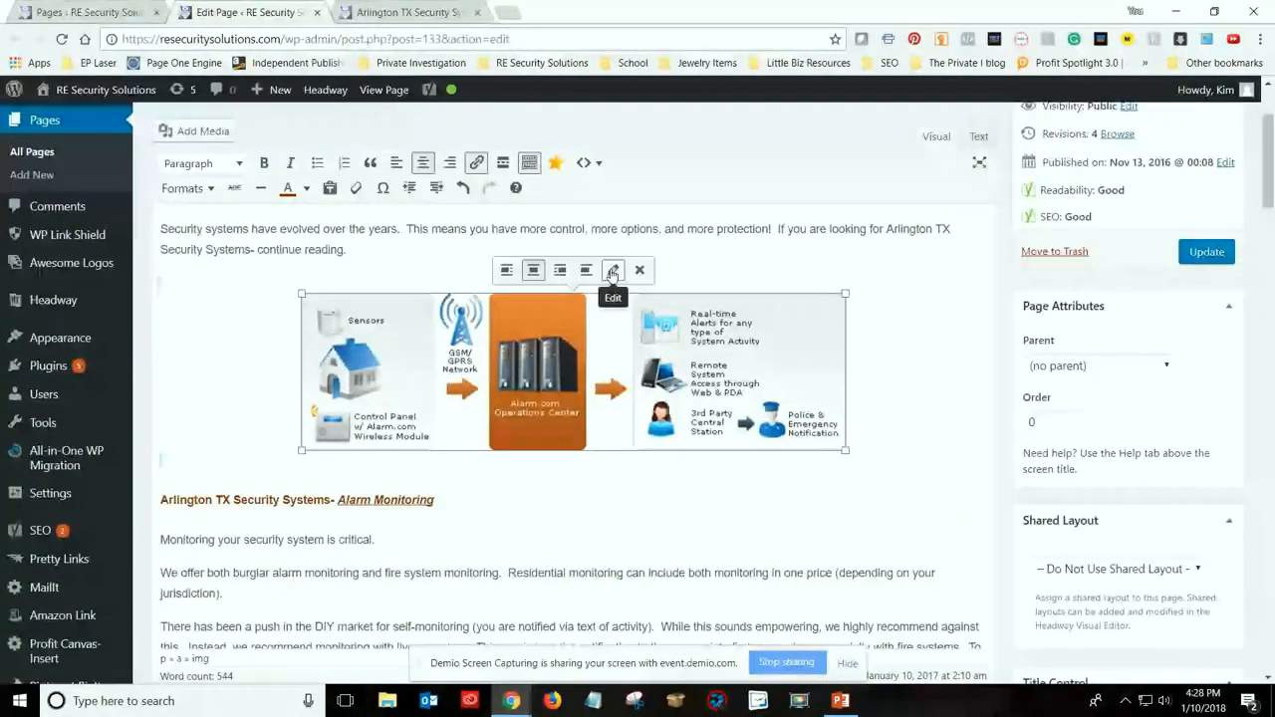
pyautogui.click(612, 271)
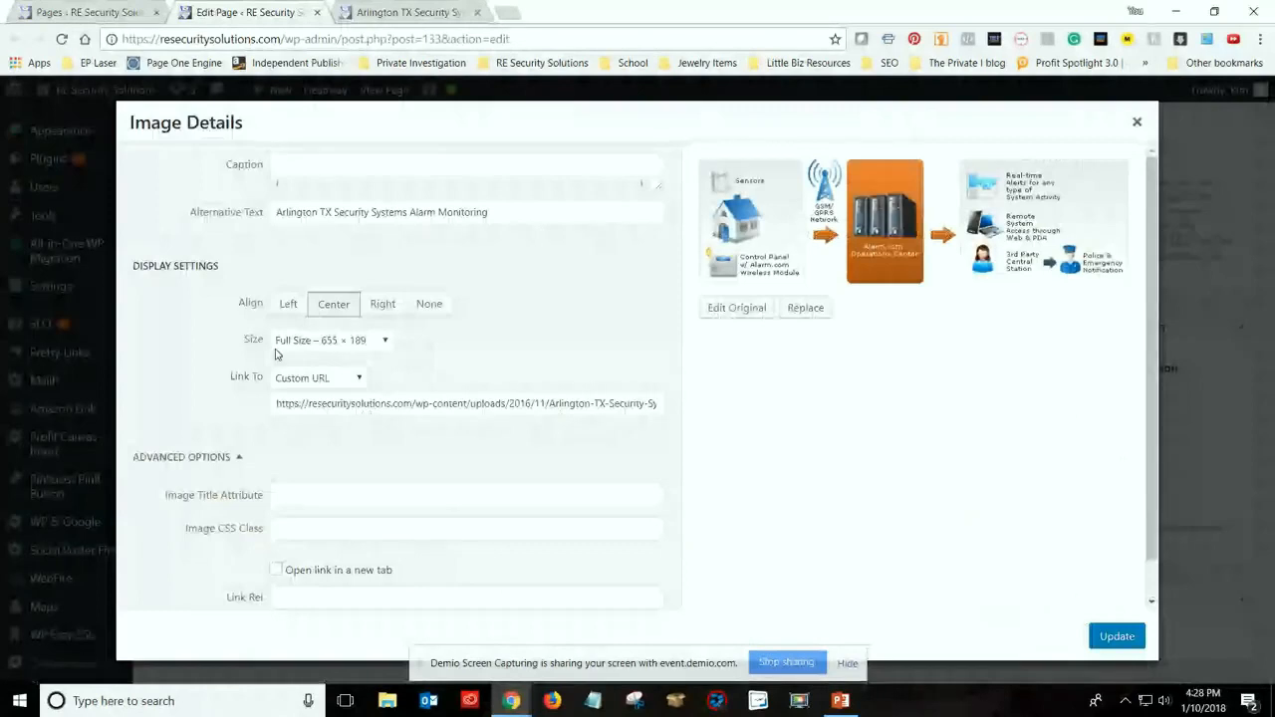
pyautogui.click(387, 341)
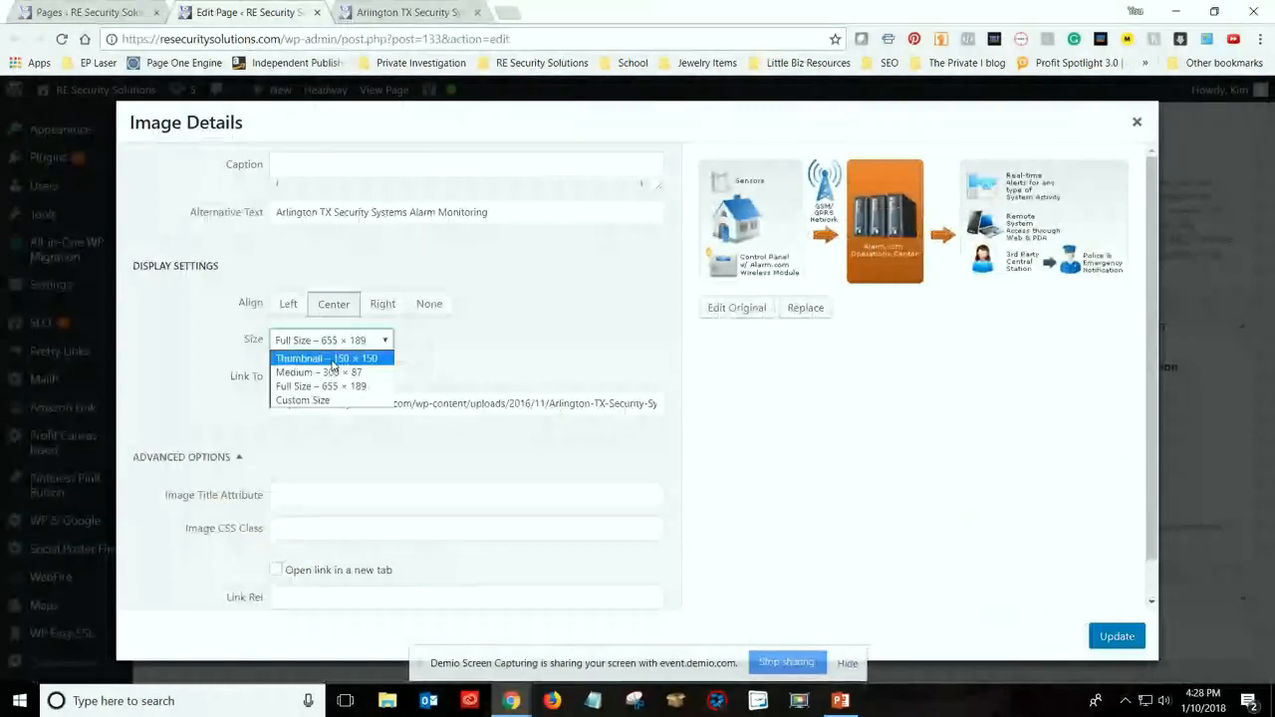
pyautogui.click(333, 389)
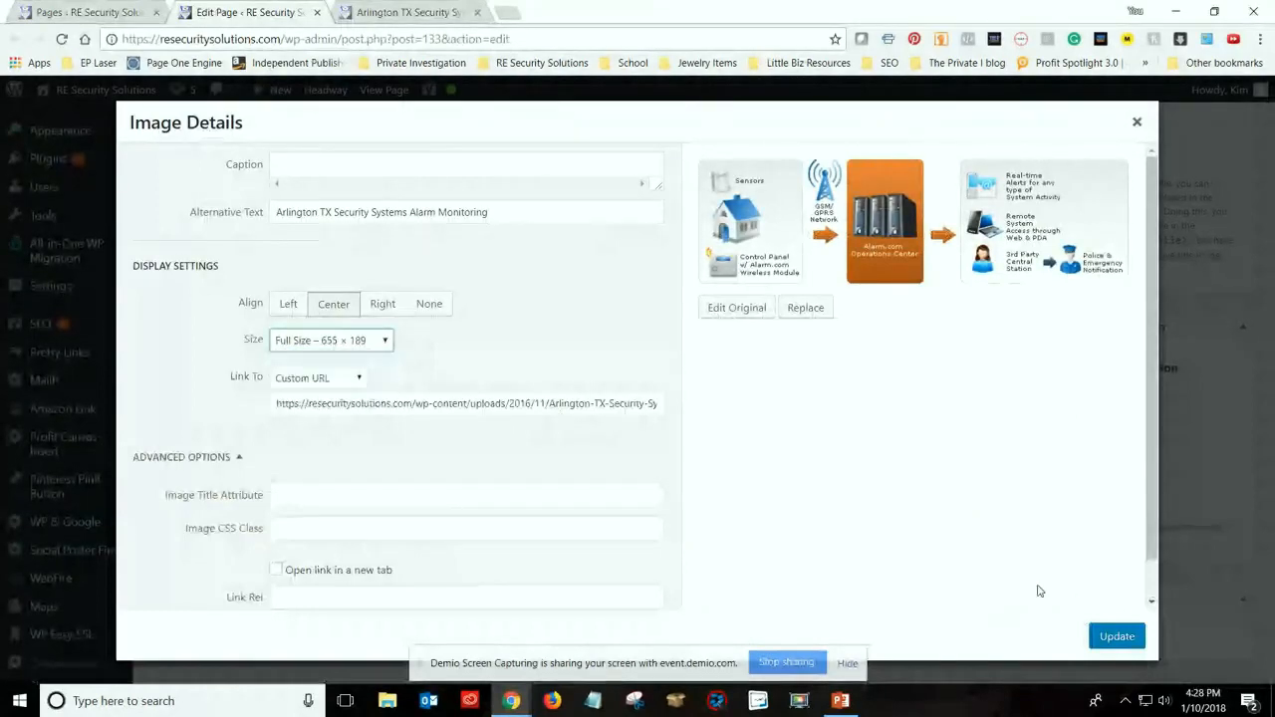
pyautogui.click(1137, 123)
pyautogui.click(391, 530)
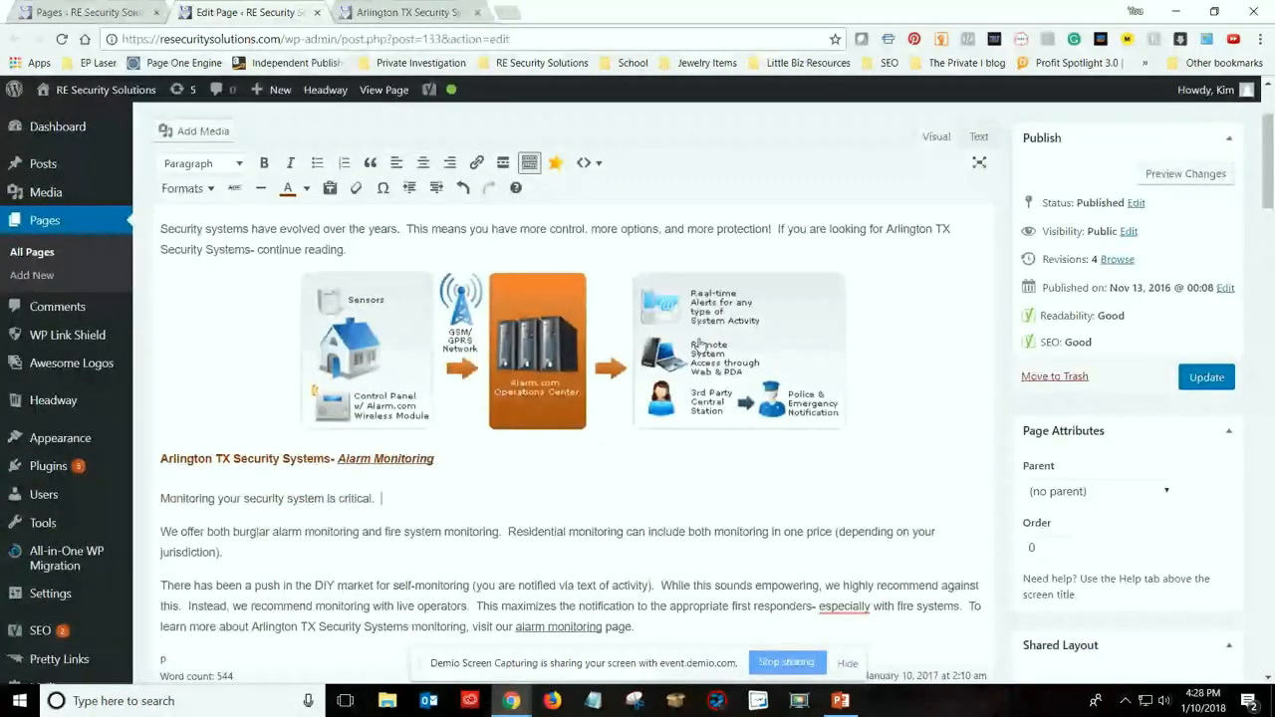
# Look over the section headings and text from Alarm Monitoring through Burglar Systems, Fire Systems and Home Automation
pyautogui.scroll(-3, 501, 433)
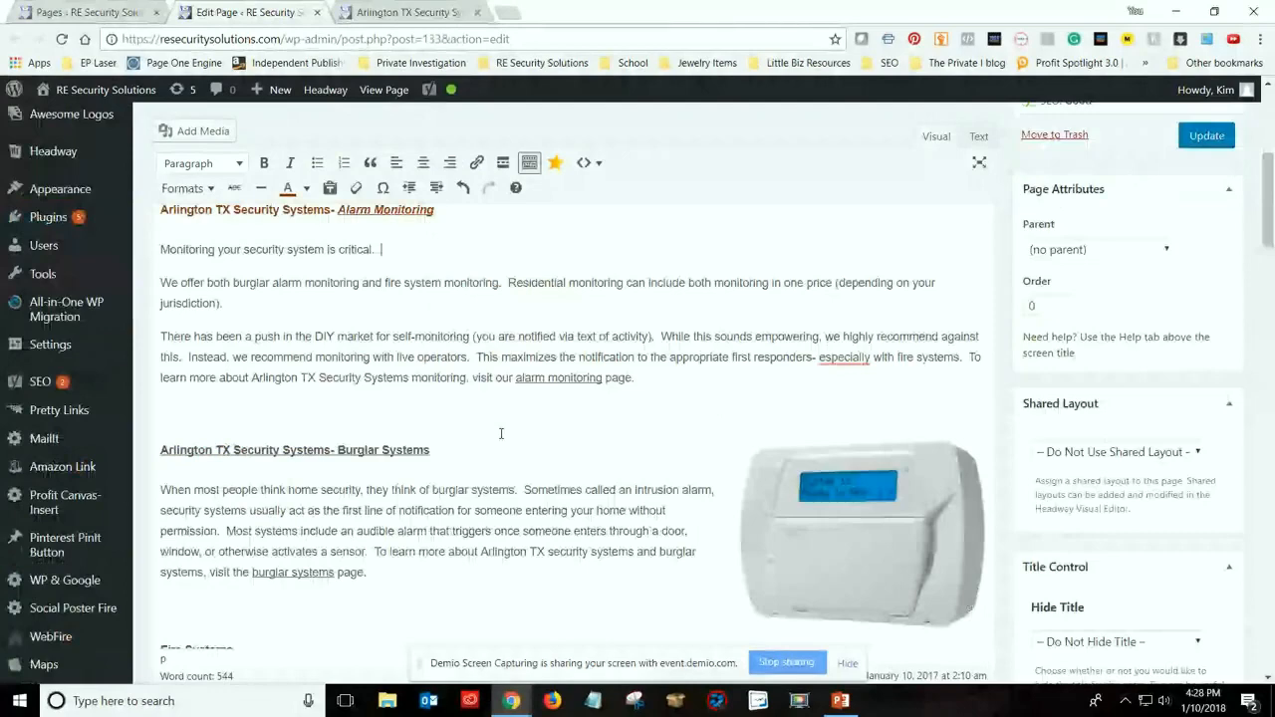
pyautogui.scroll(2, 320, 412)
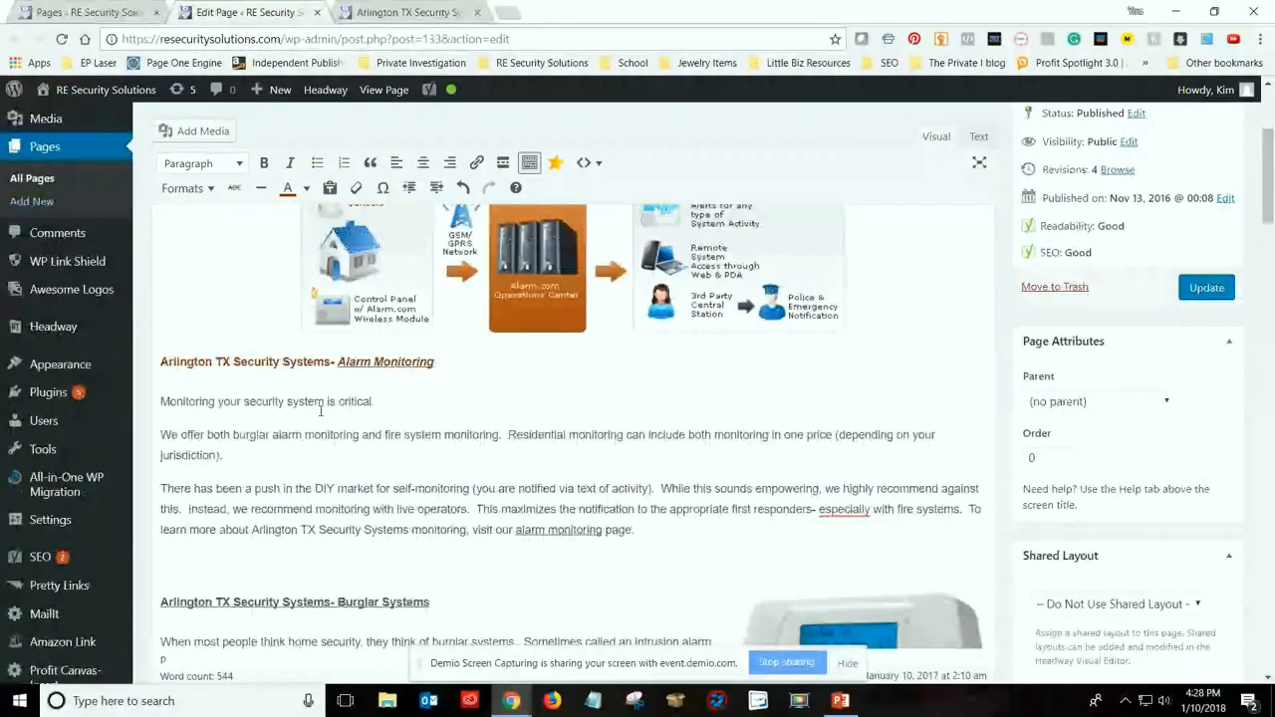
pyautogui.scroll(-1, 320, 411)
pyautogui.moveTo(430, 534); pyautogui.dragTo(161, 533)
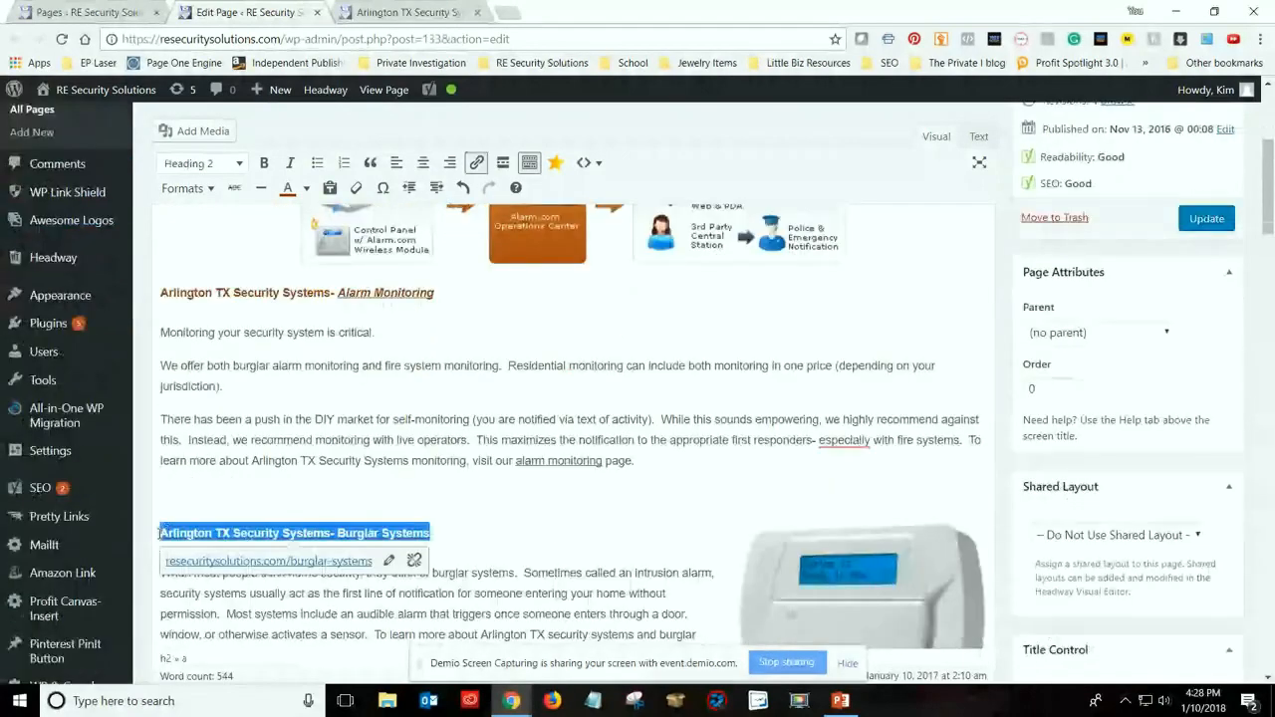
pyautogui.click(575, 480)
pyautogui.scroll(-3, 575, 480)
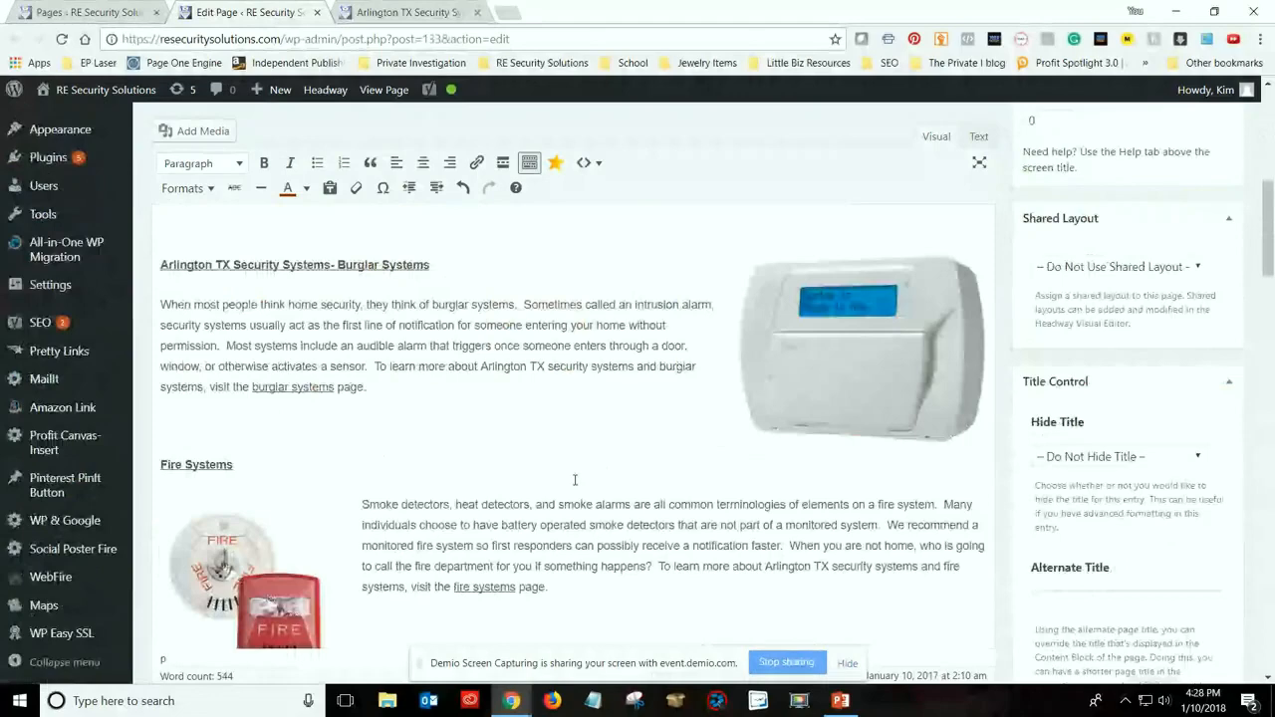
pyautogui.scroll(-3, 575, 480)
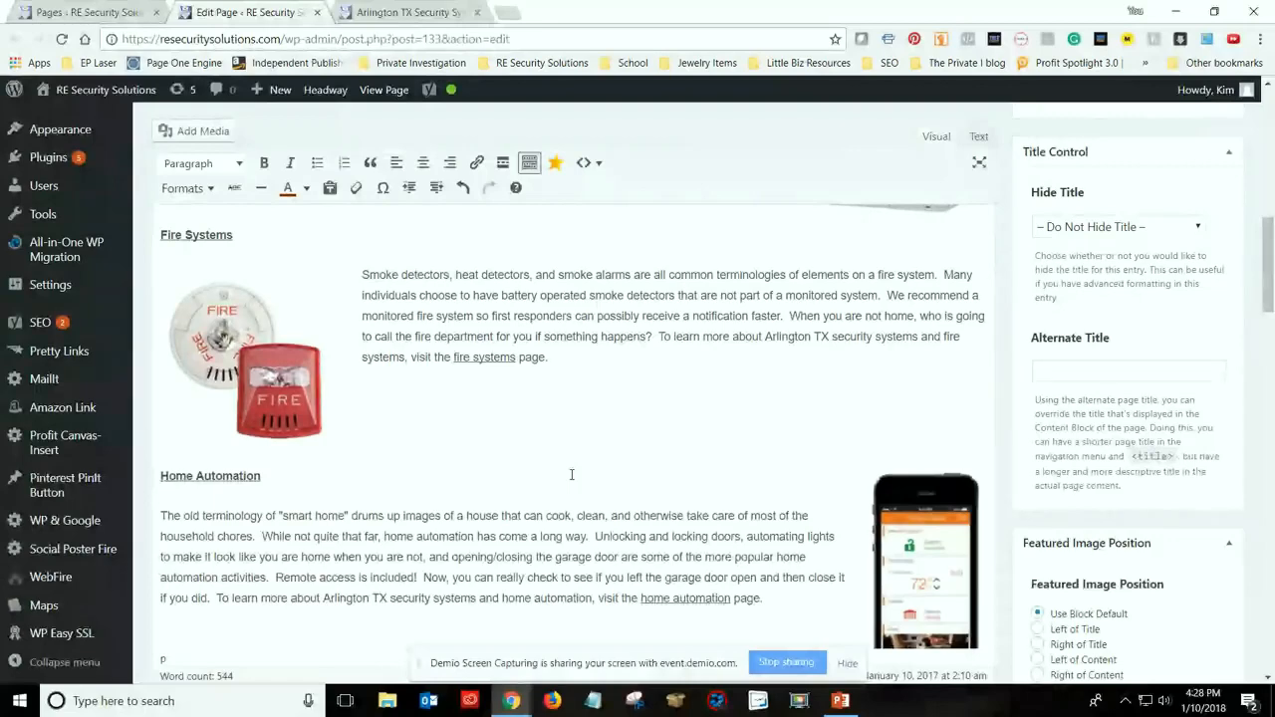
# Insert a space before the hyphen after "first responders" in the Alarm Monitoring text
pyautogui.scroll(5, 572, 475)
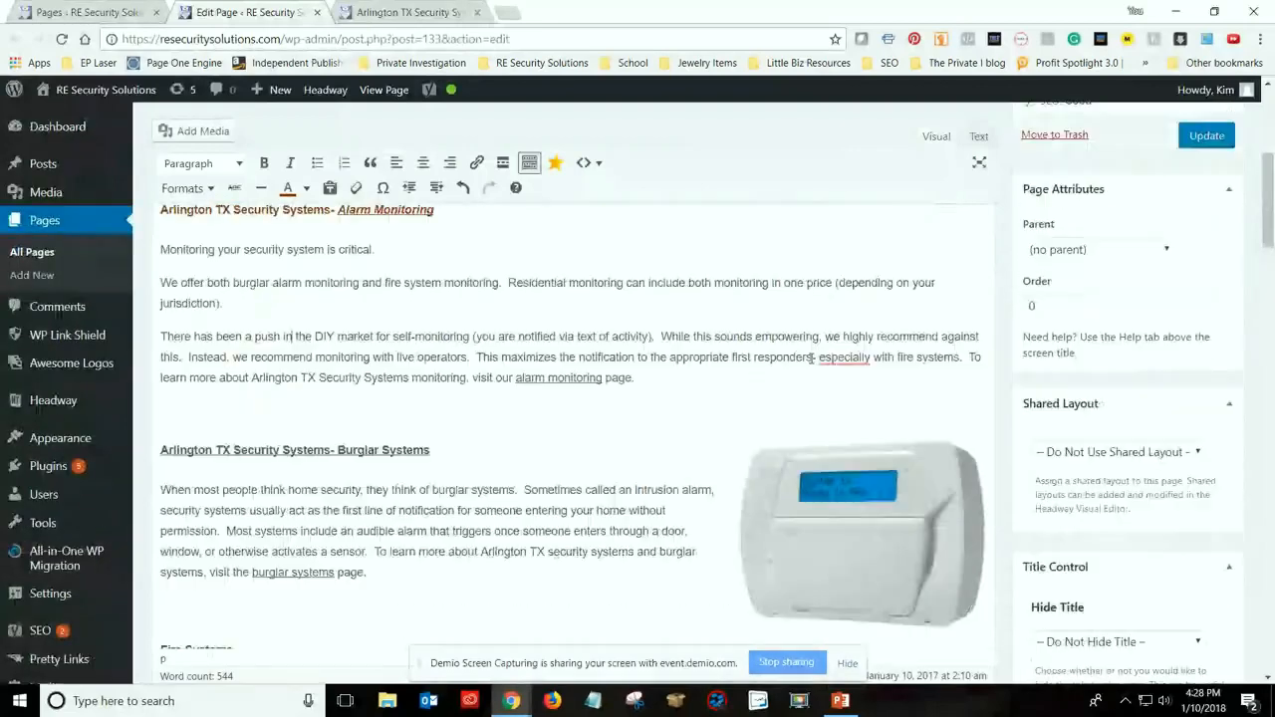
pyautogui.click(812, 359)
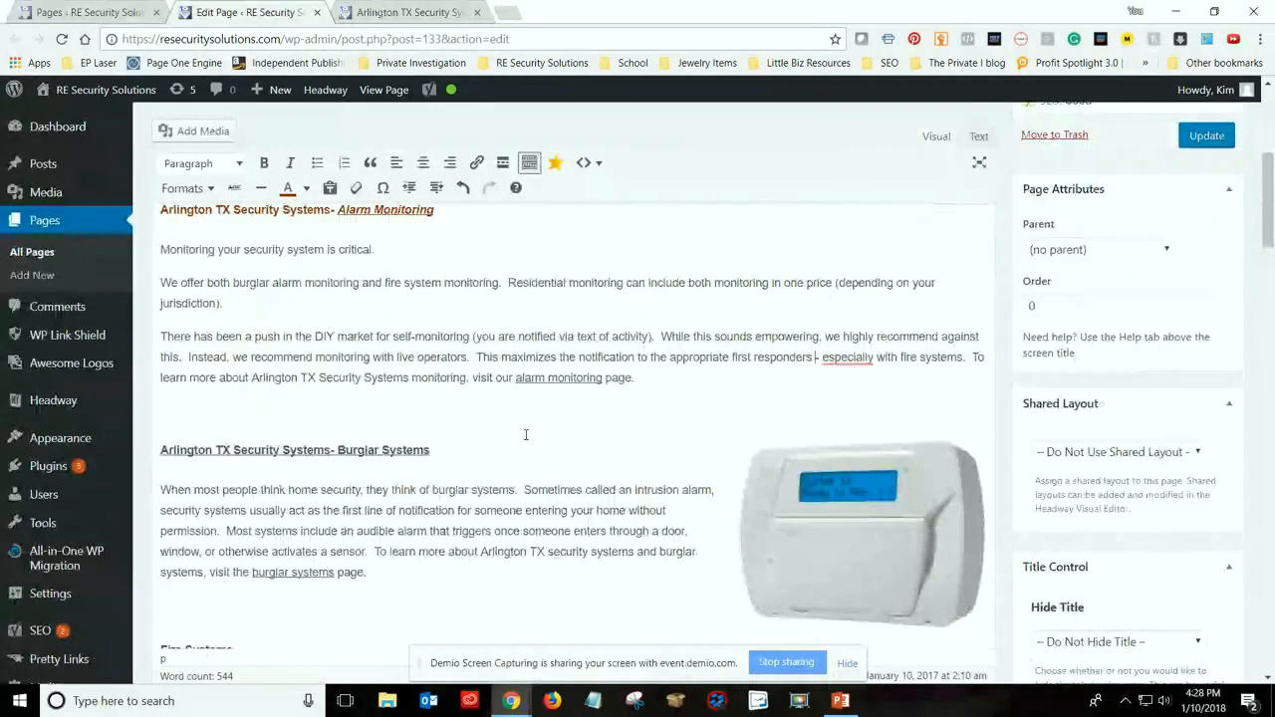
pyautogui.click(598, 379)
pyautogui.click(682, 404)
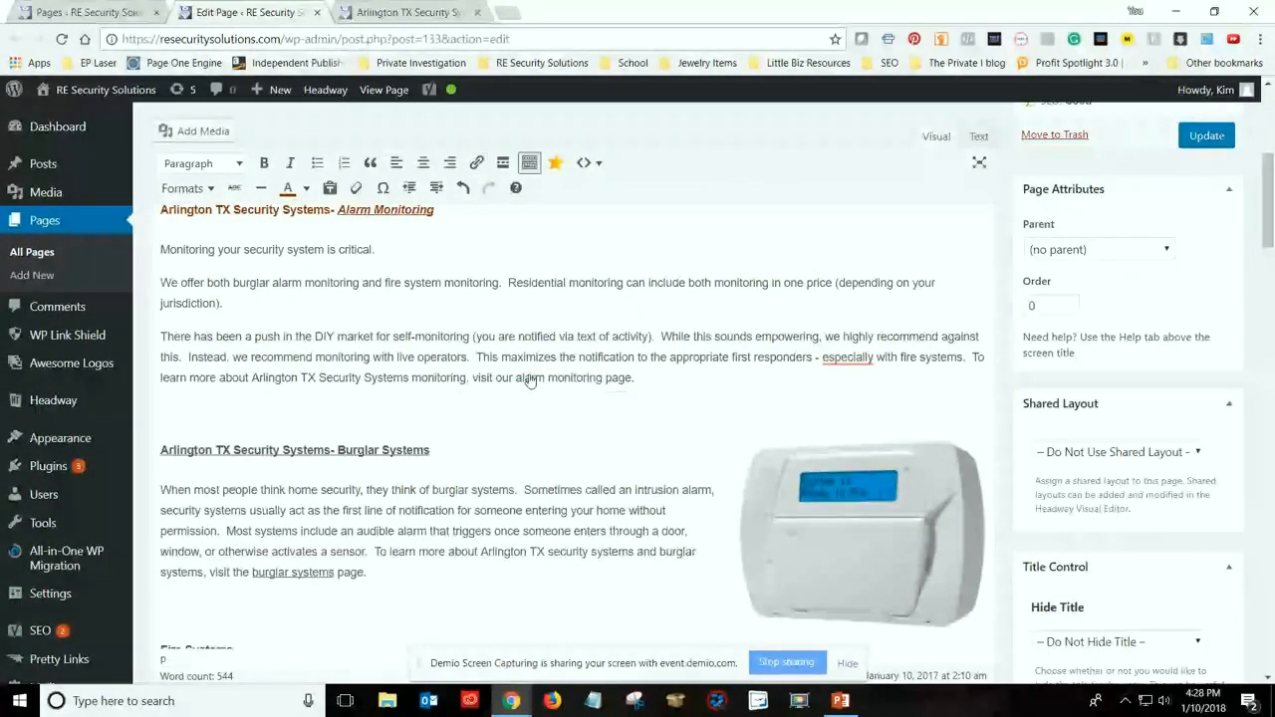
pyautogui.hotkey('ctrl', 'z')
# Review the Yoast SEO analysis below the page text, expanding the Improvements list to read its suggestion alongside the listed problem
pyautogui.scroll(3, 498, 441)
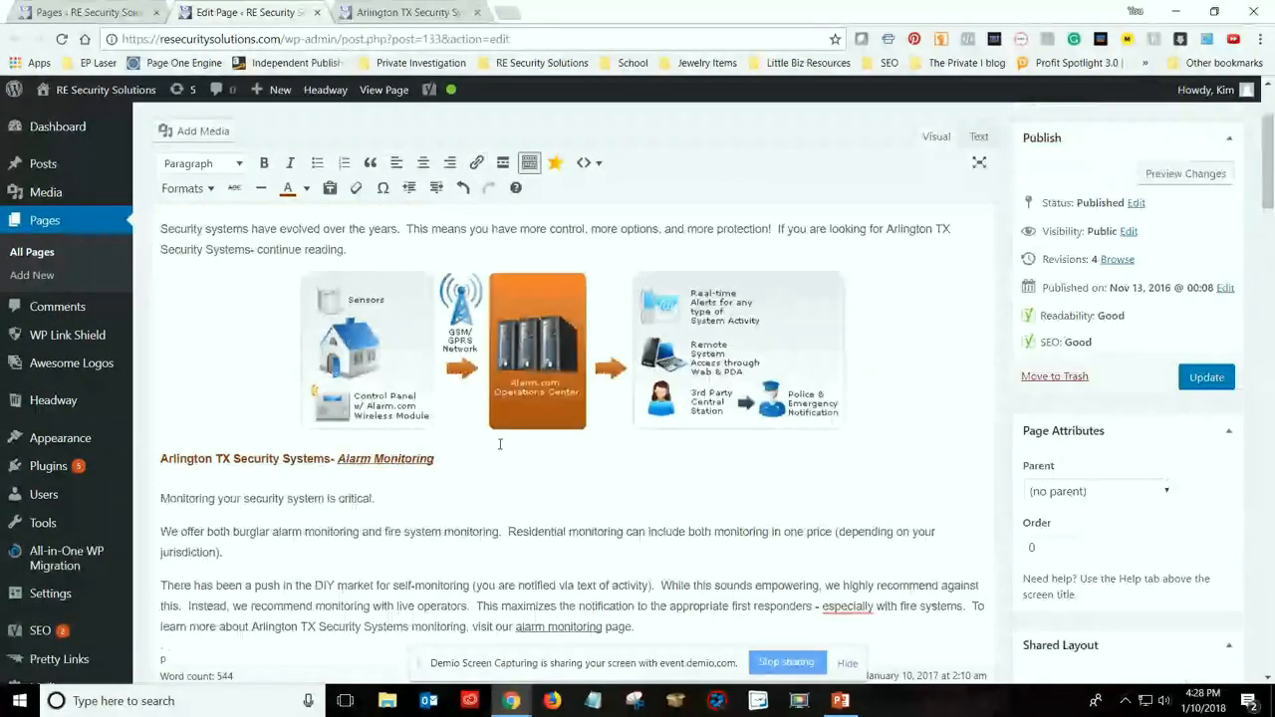
pyautogui.scroll(-5, 492, 439)
pyautogui.scroll(-5, 492, 440)
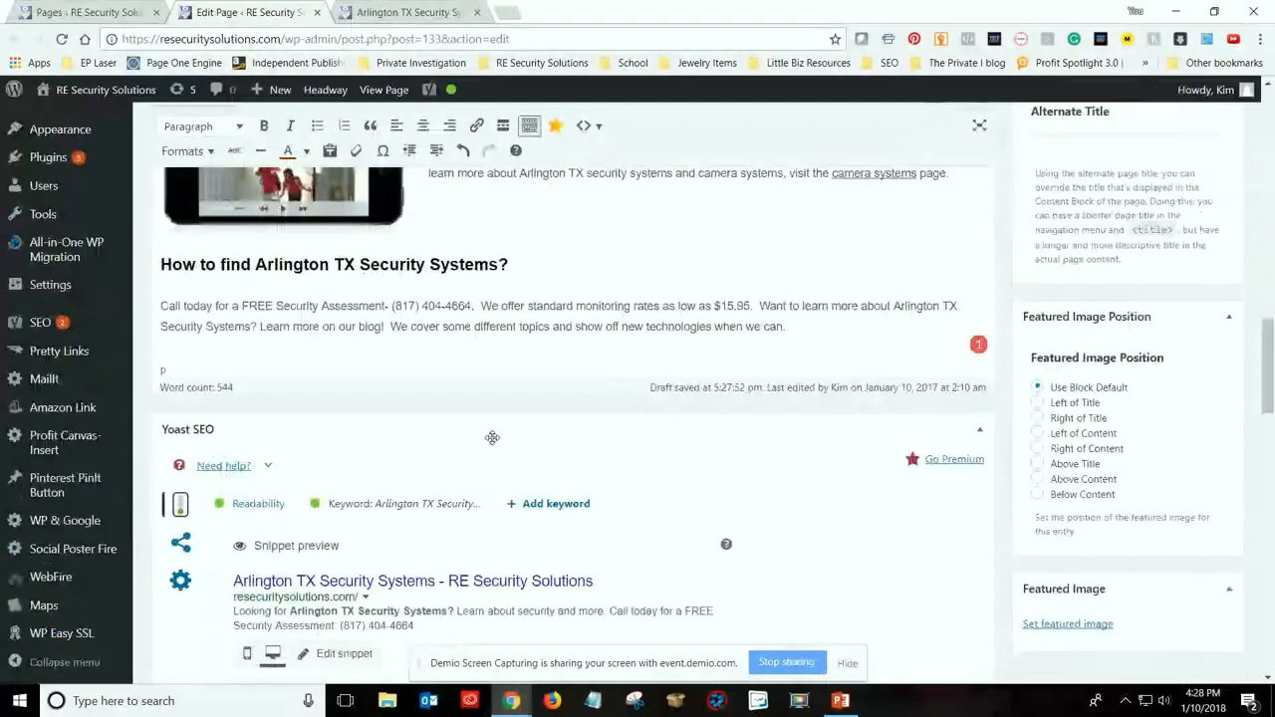
pyautogui.scroll(-6, 492, 439)
pyautogui.scroll(-1, 492, 444)
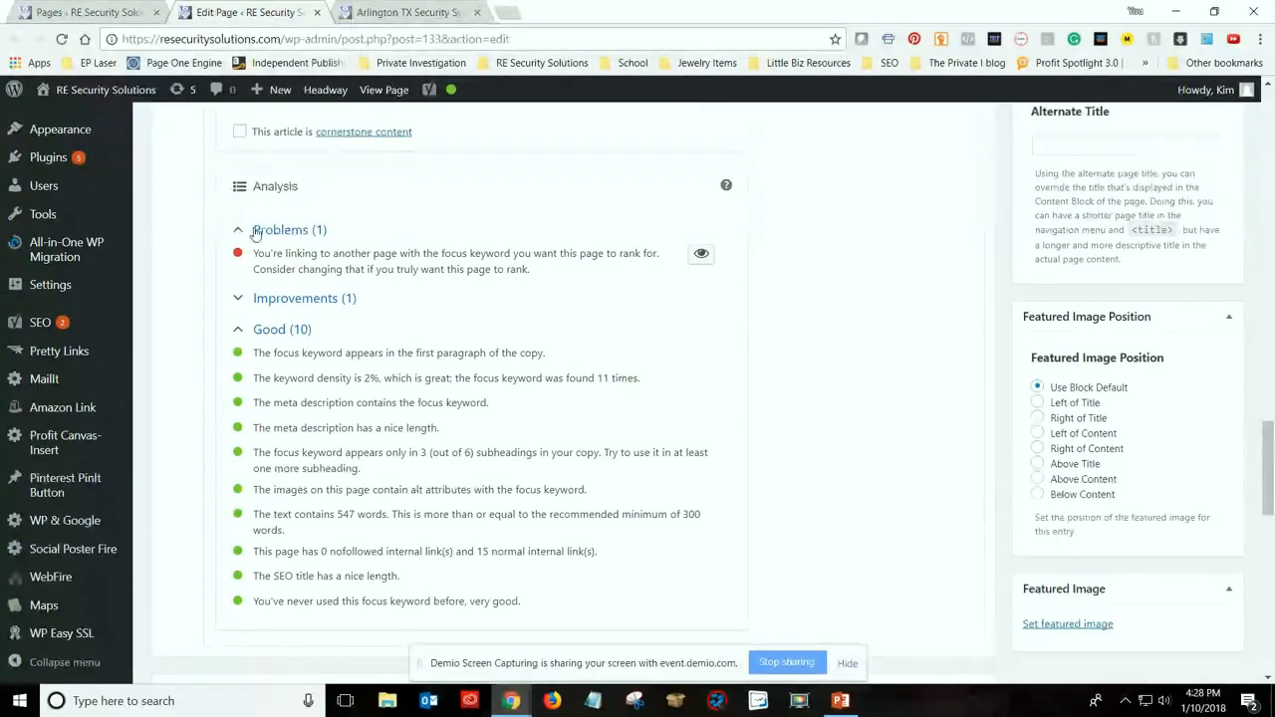
pyautogui.click(267, 302)
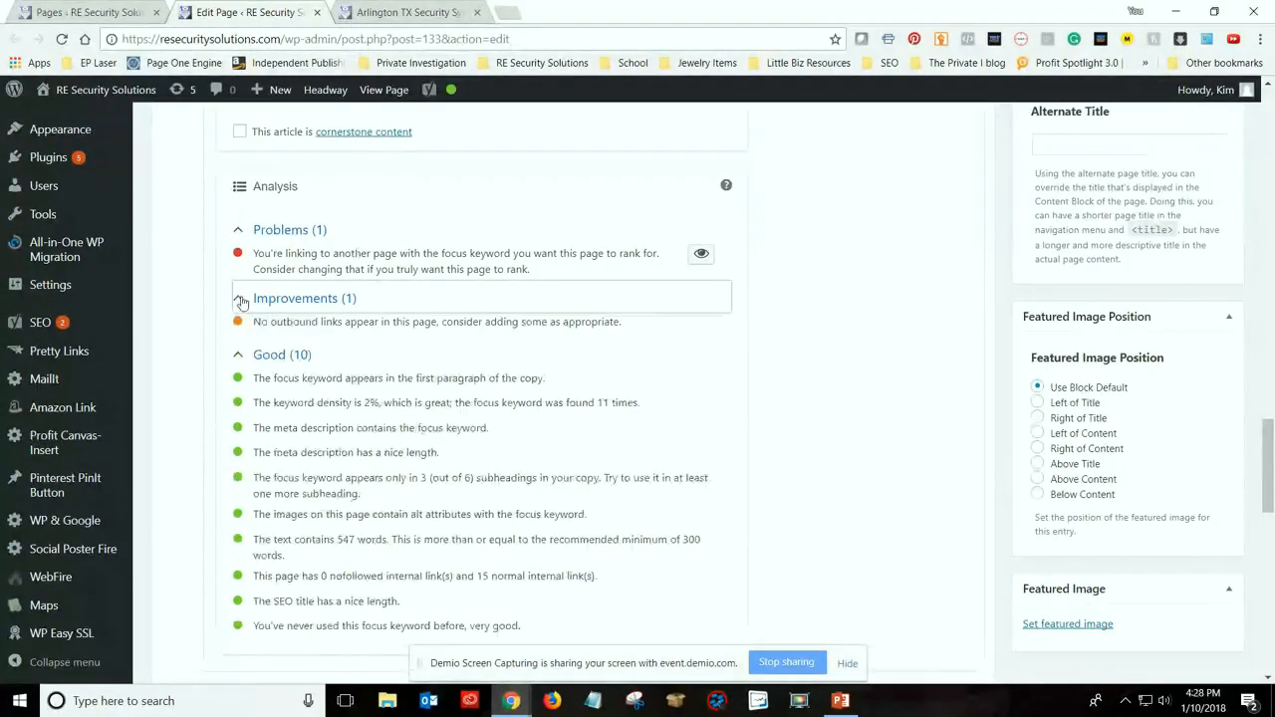
pyautogui.scroll(1, 416, 361)
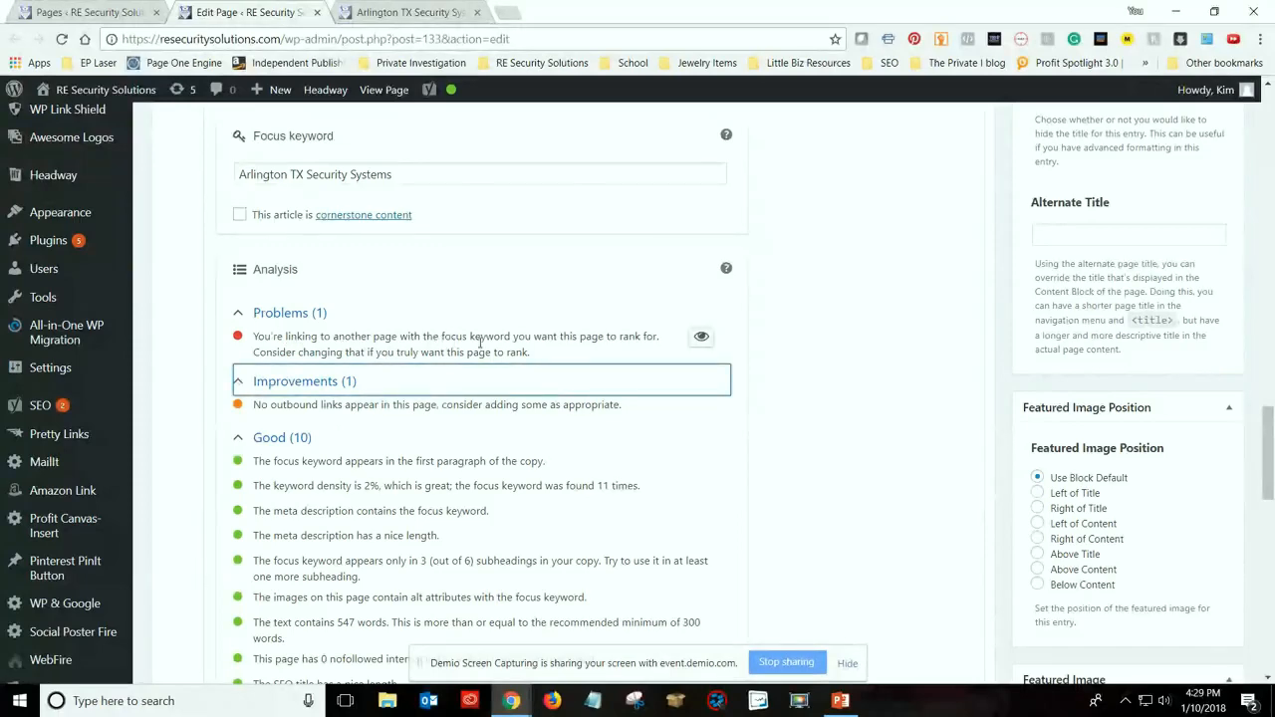
# Set the "Alarm Monitoring" link in the section heading to open in a new tab and update it
pyautogui.scroll(5, 500, 420)
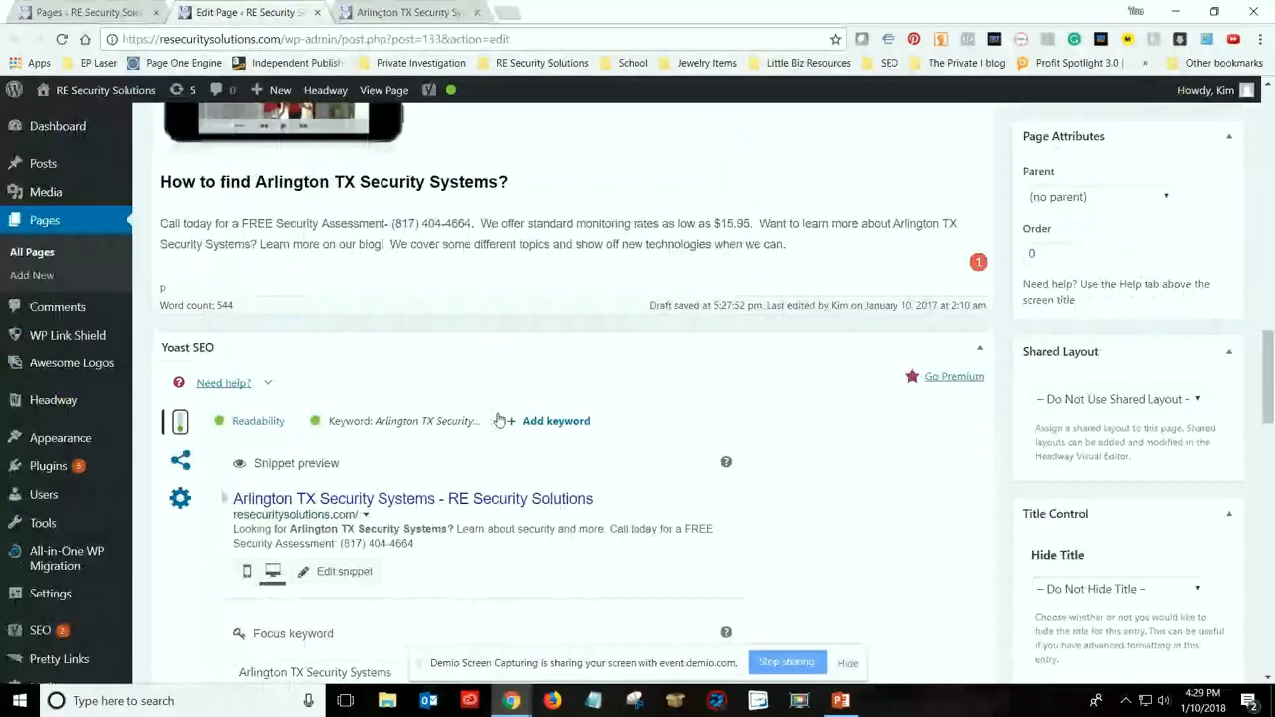
pyautogui.scroll(5, 499, 416)
pyautogui.scroll(5, 498, 416)
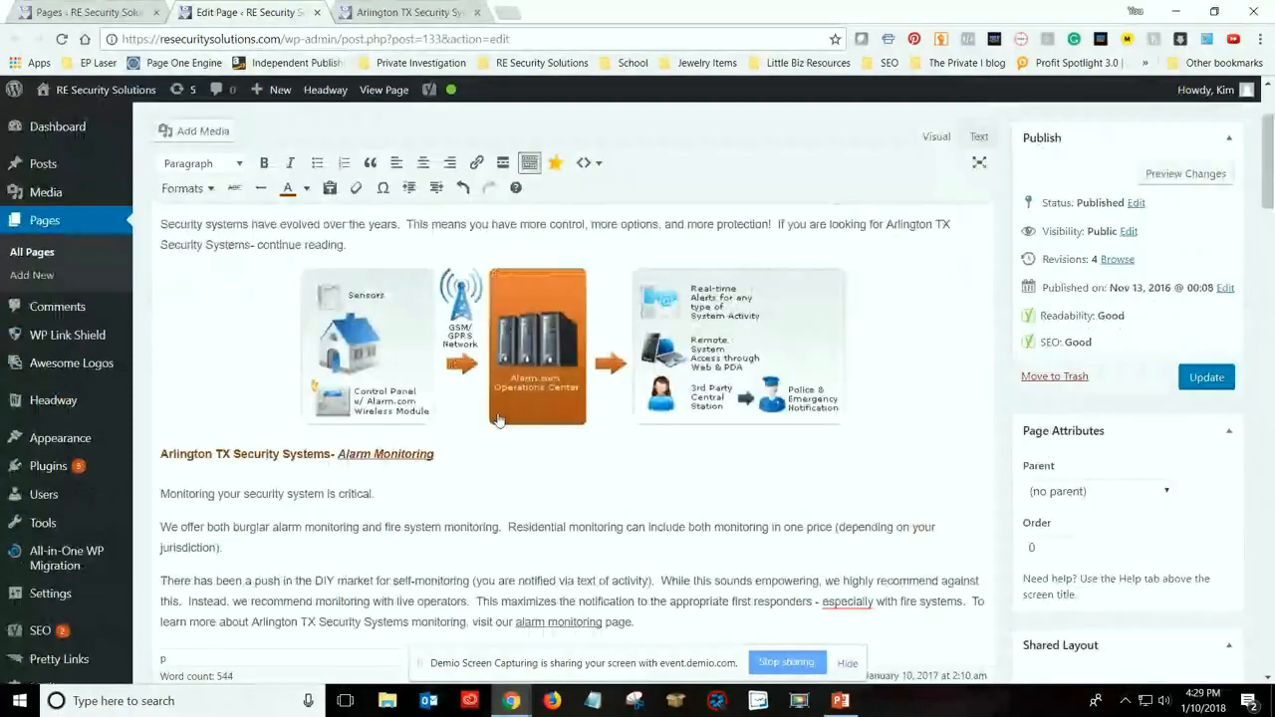
pyautogui.scroll(1, 500, 421)
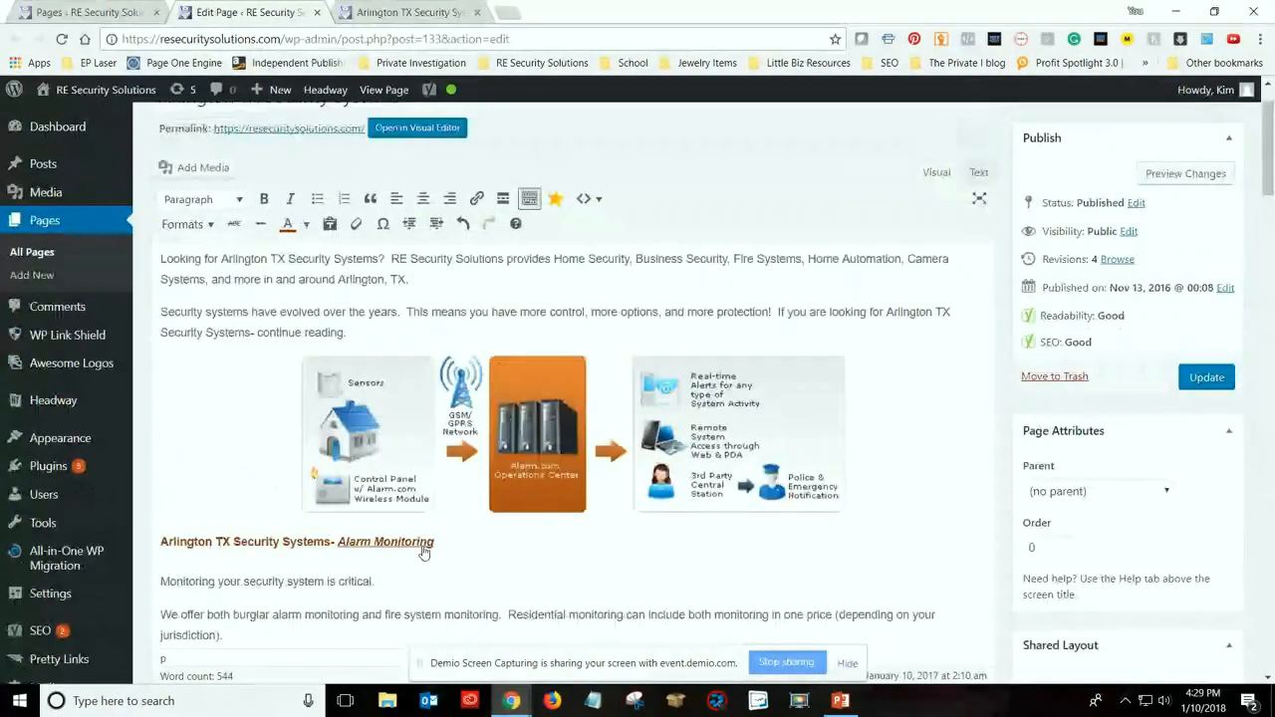
pyautogui.click(423, 550)
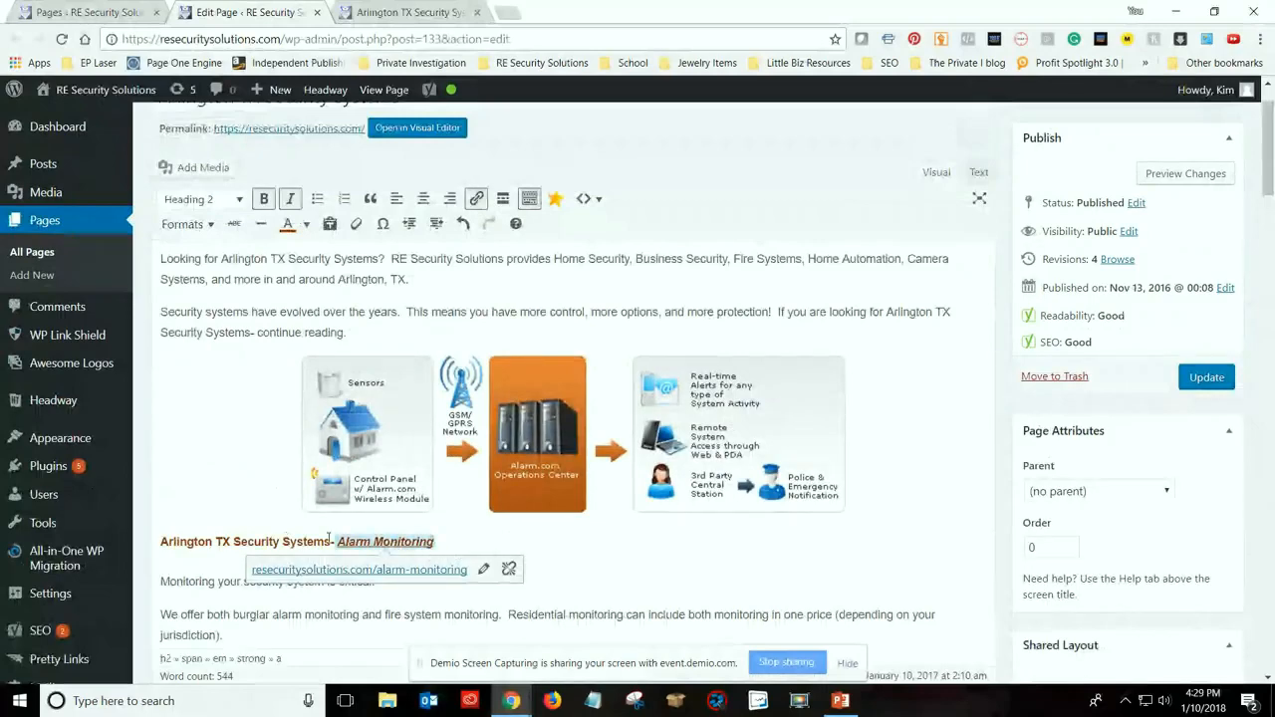
pyautogui.click(483, 569)
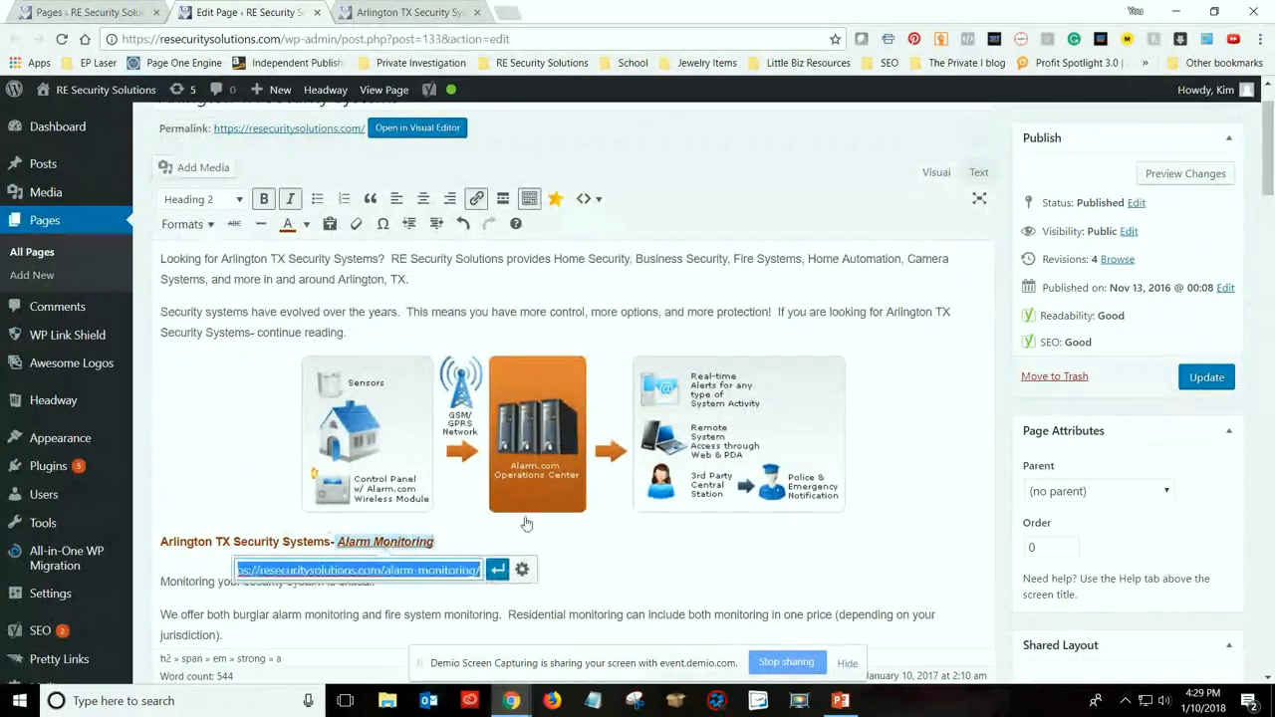
pyautogui.click(522, 572)
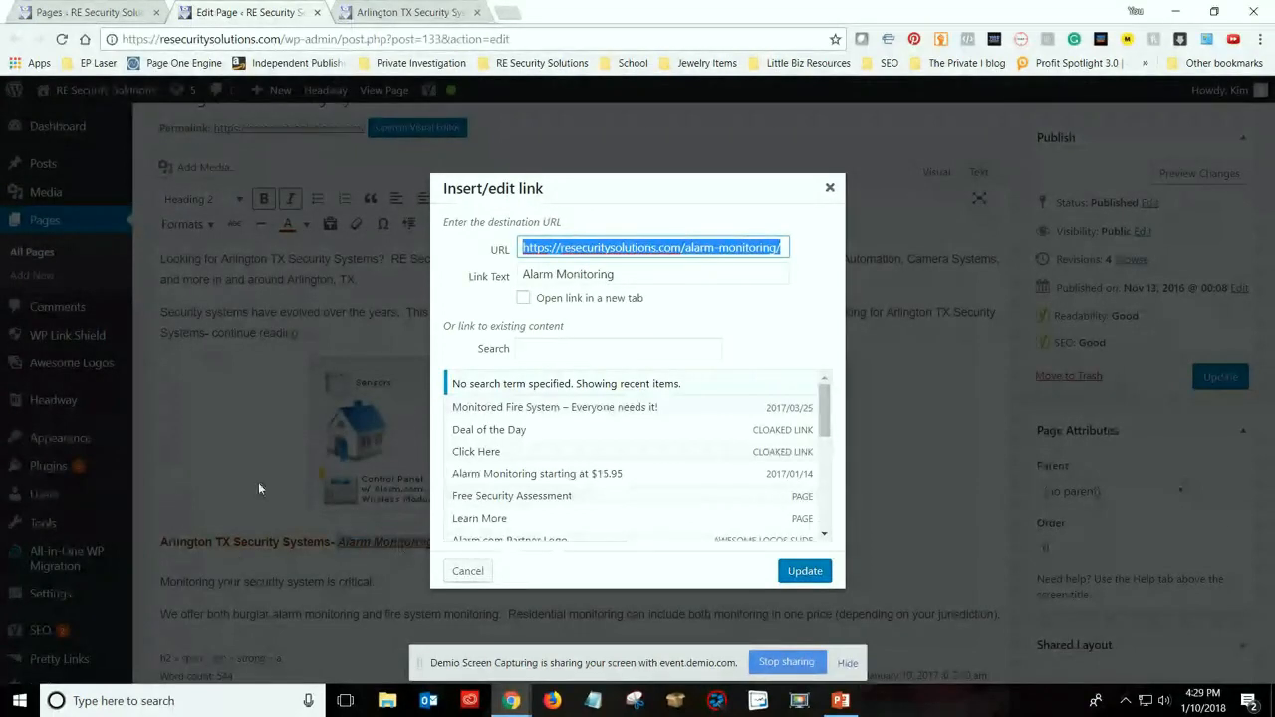
pyautogui.click(524, 299)
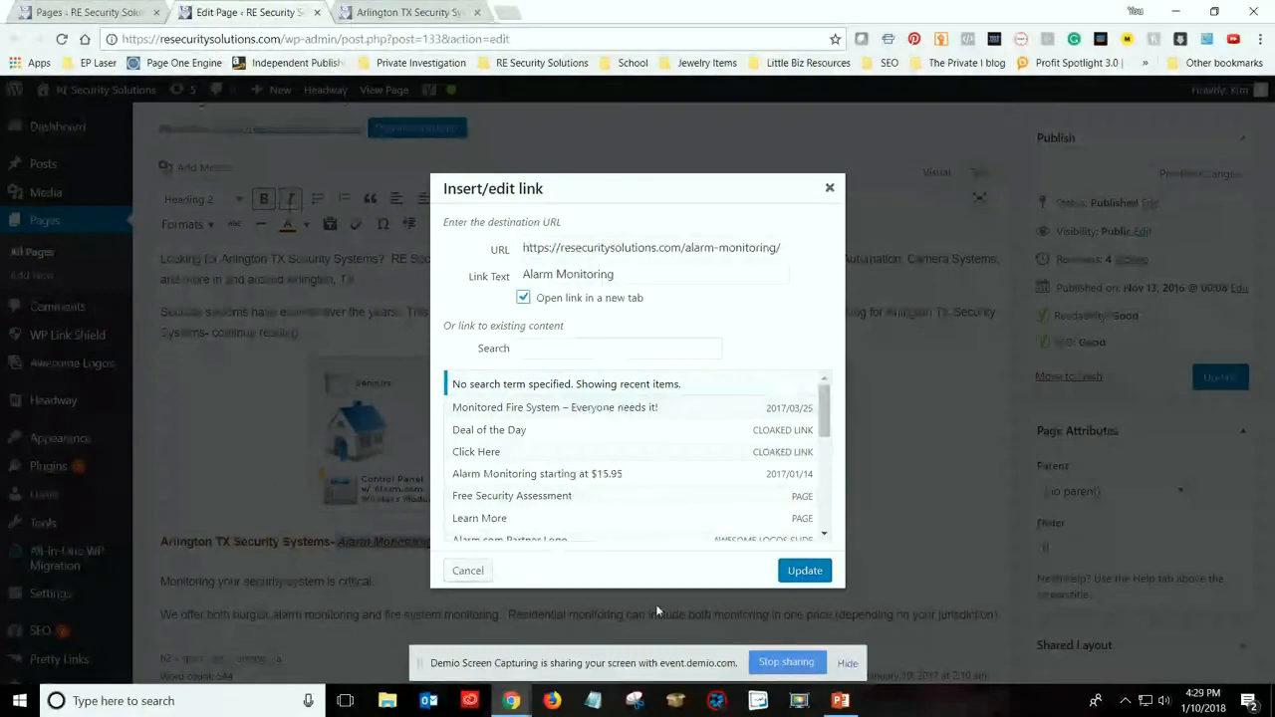
pyautogui.click(789, 564)
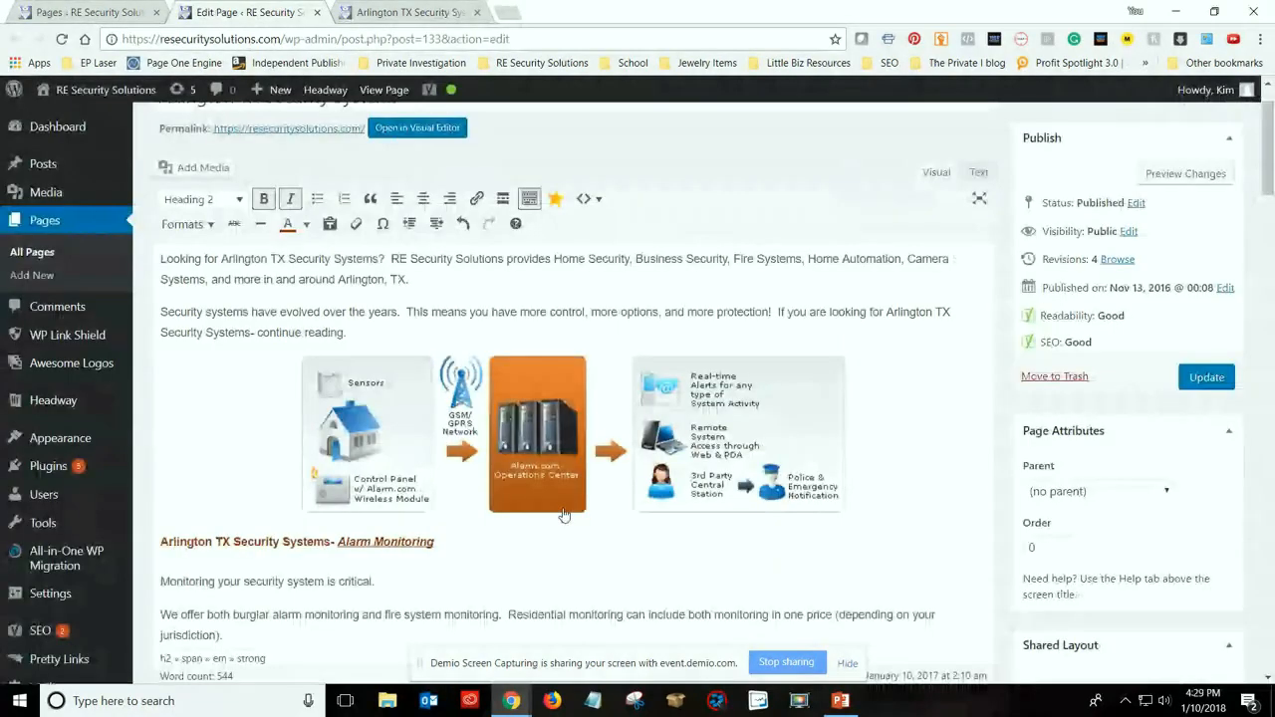
# Edit the "Arlington TX Security Systems- Burglar Systems" heading link, shortening its link text to "Burglar Systems" and setting it to open in a new tab
pyautogui.scroll(-4, 520, 460)
pyautogui.scroll(-5, 520, 460)
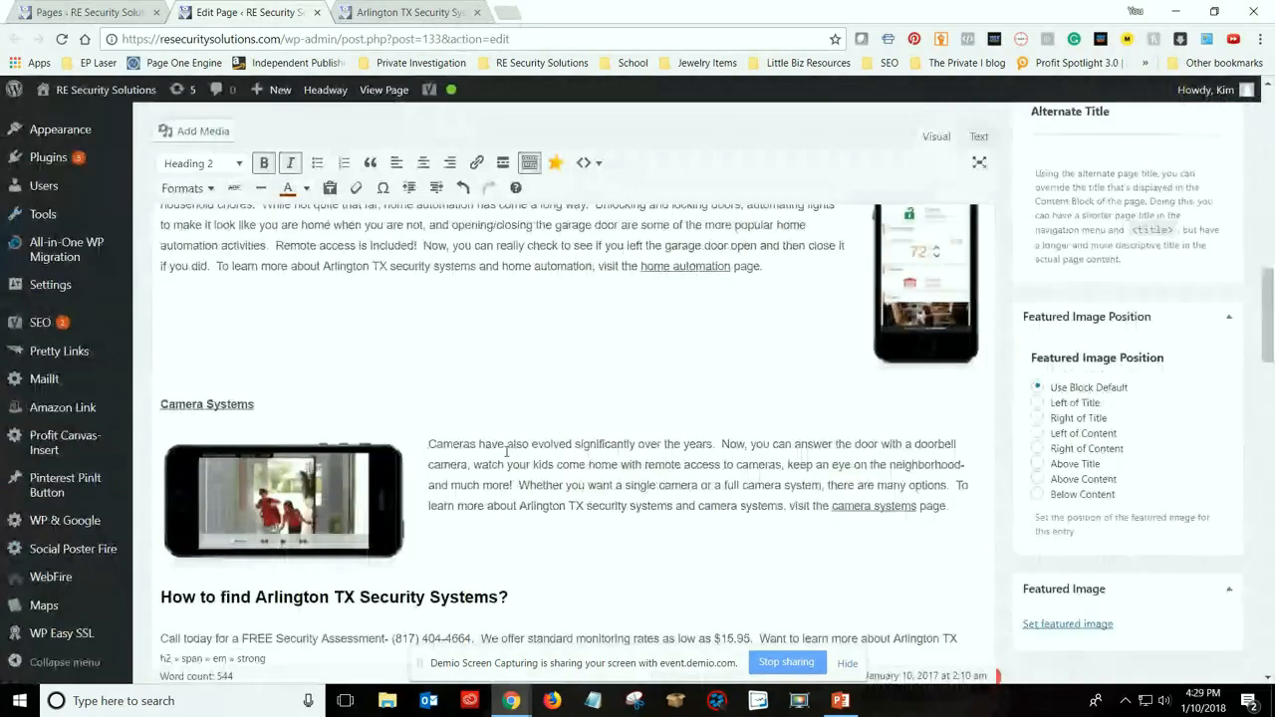
pyautogui.scroll(3, 506, 451)
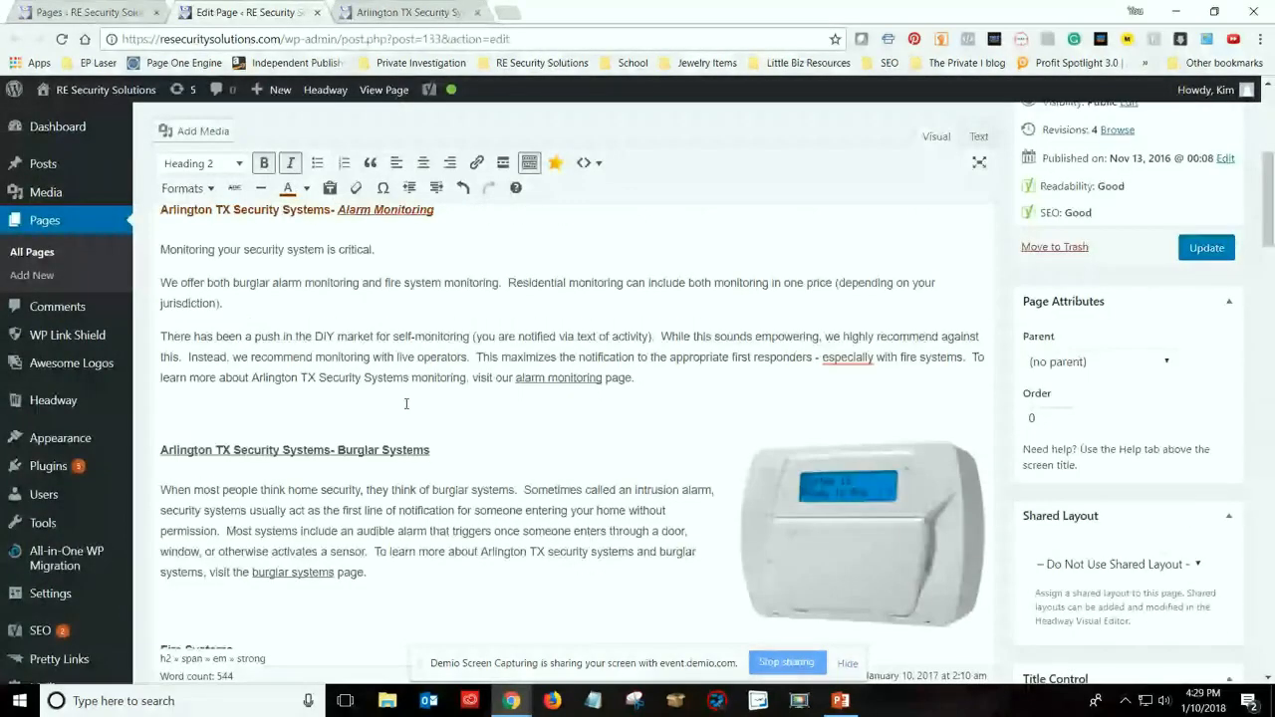
pyautogui.moveTo(336, 450); pyautogui.dragTo(429, 450)
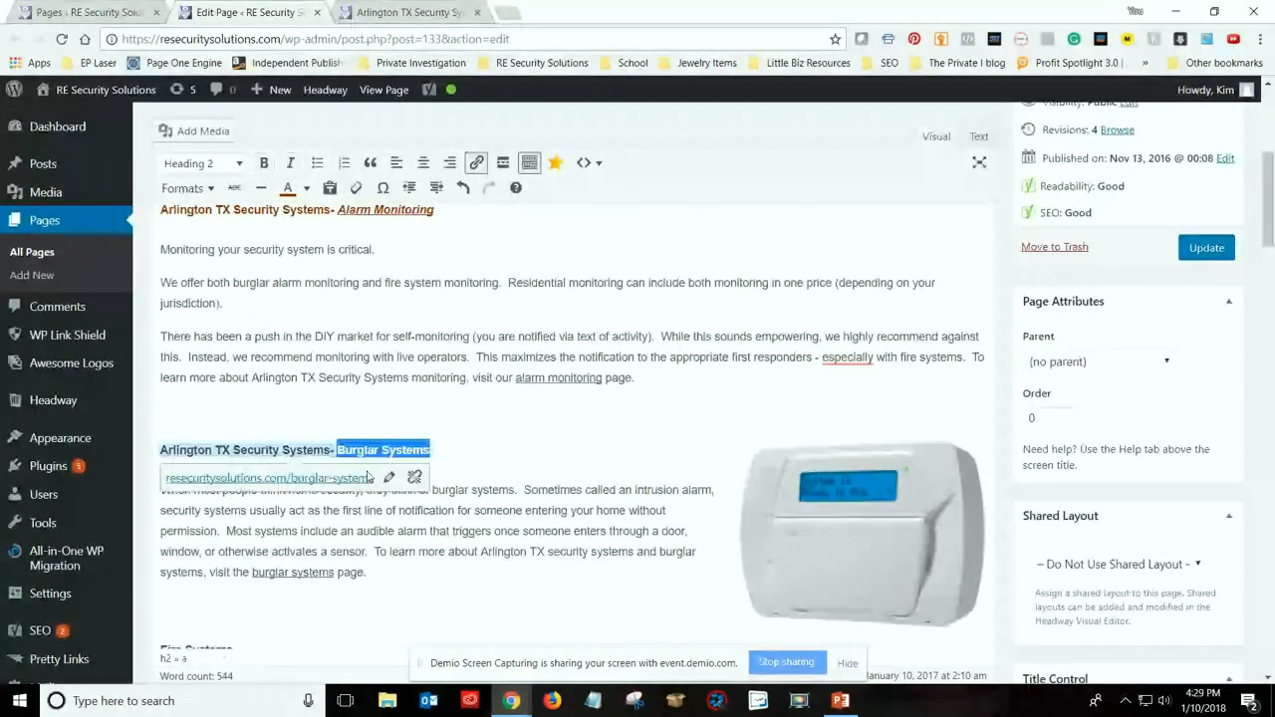
pyautogui.click(391, 477)
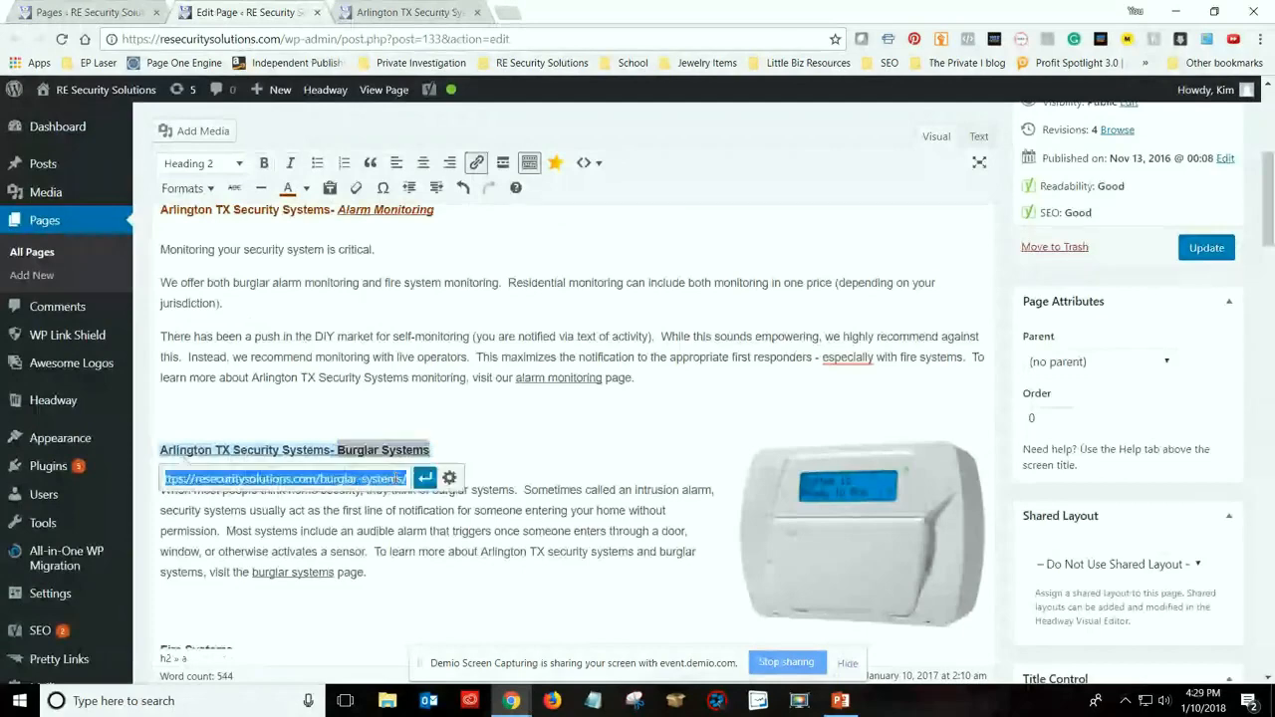
pyautogui.click(449, 479)
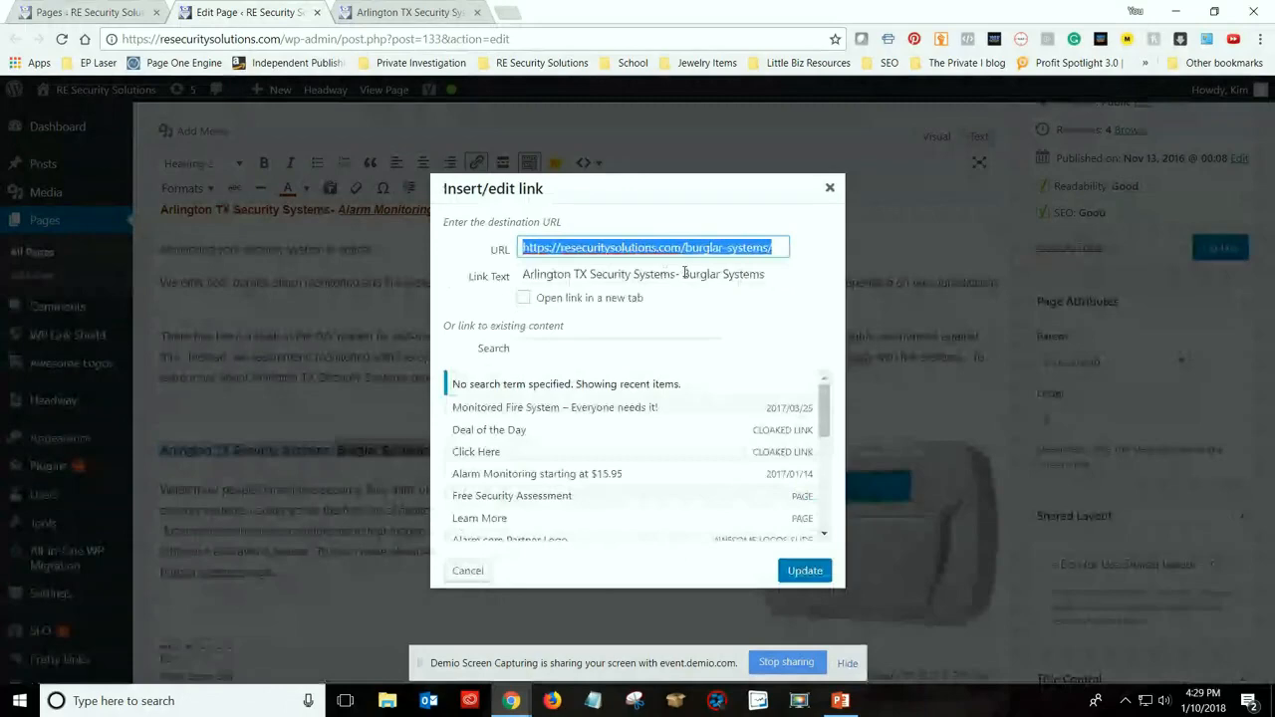
pyautogui.moveTo(684, 273); pyautogui.dragTo(520, 274)
pyautogui.press('BackSpace')
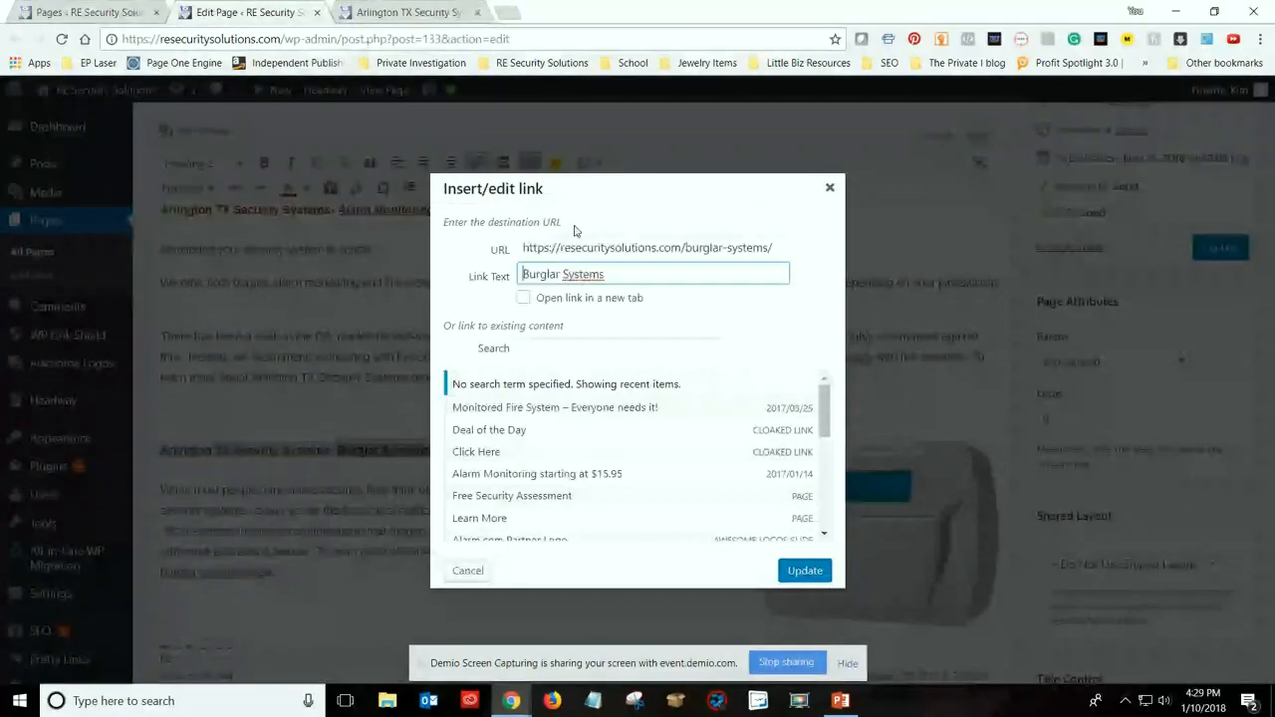
pyautogui.click(523, 296)
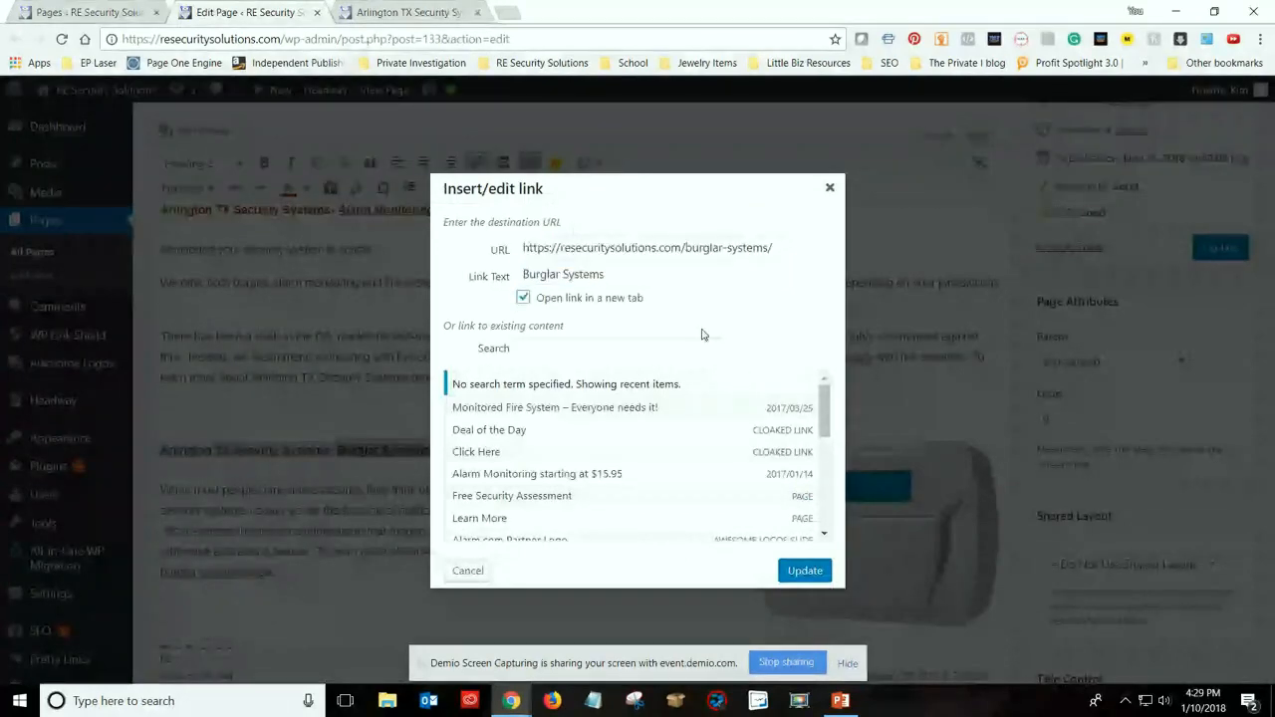
pyautogui.press('Return')
# Insert unlinked text "Arlington TX Security Systems - " in front of the "Burglar Systems" heading link
pyautogui.click(293, 449)
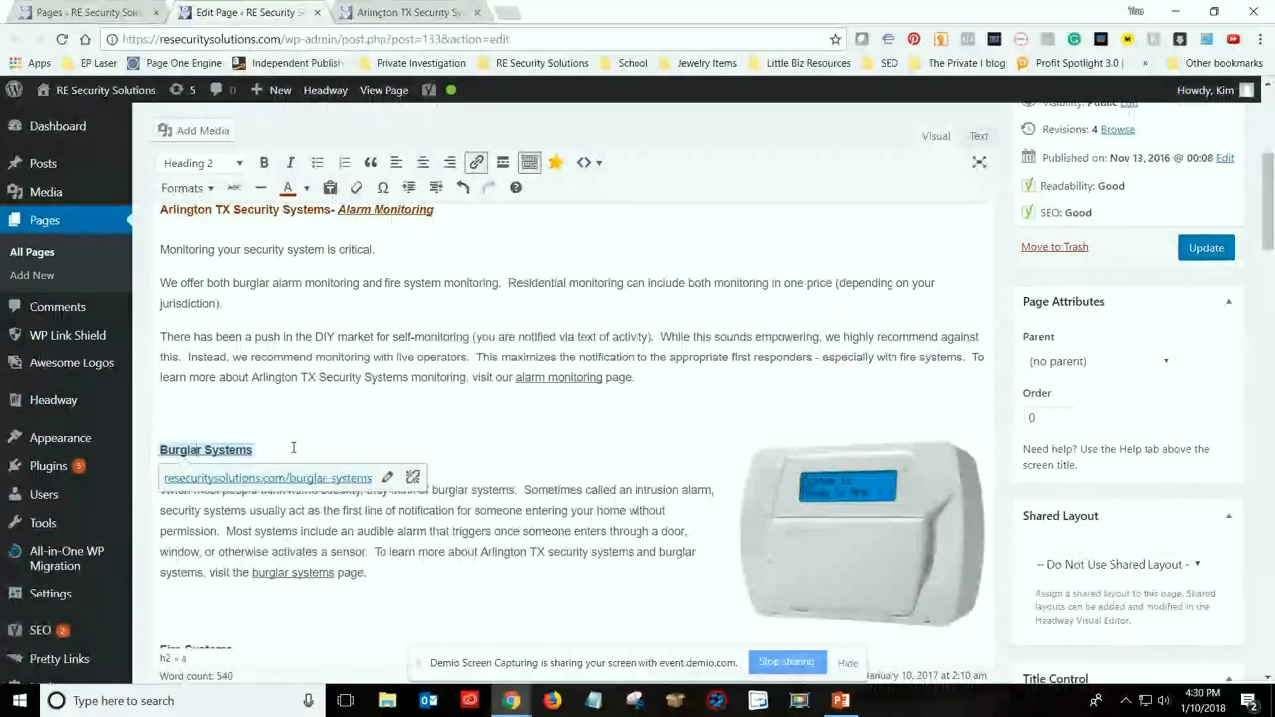
pyautogui.click(293, 448)
pyautogui.write('Arling')
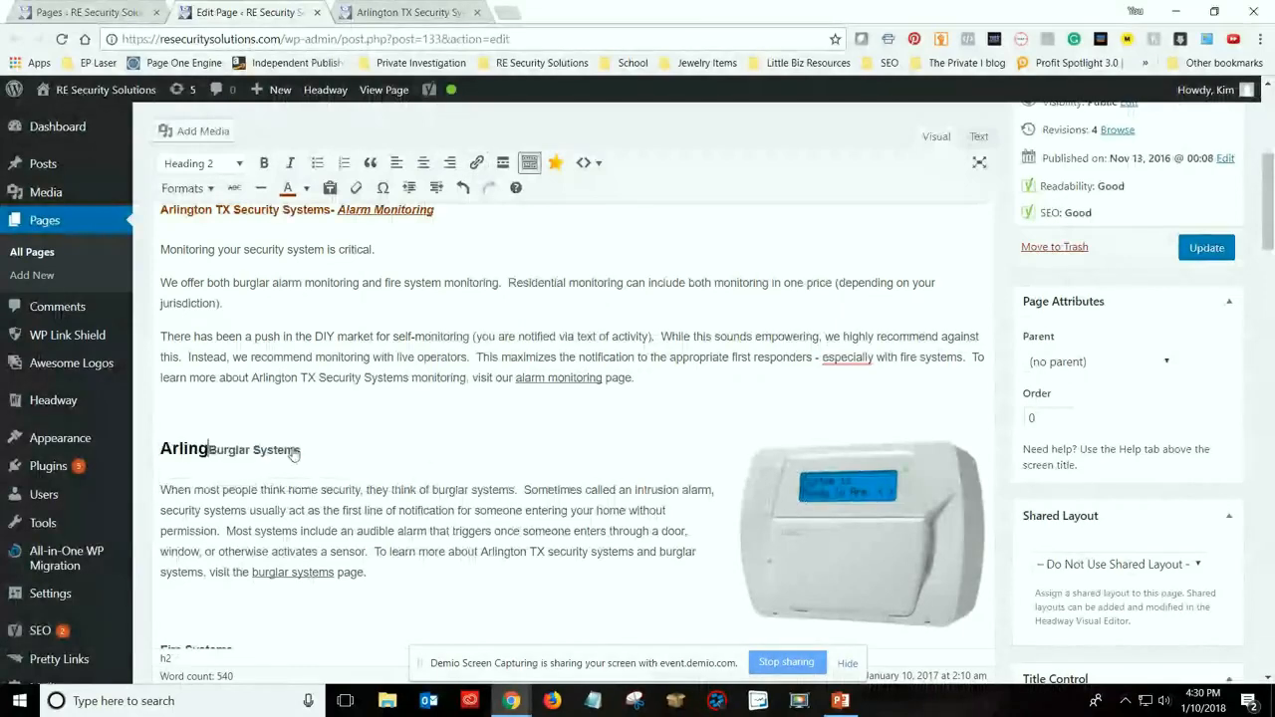
pyautogui.write('ton TX Security Sy')
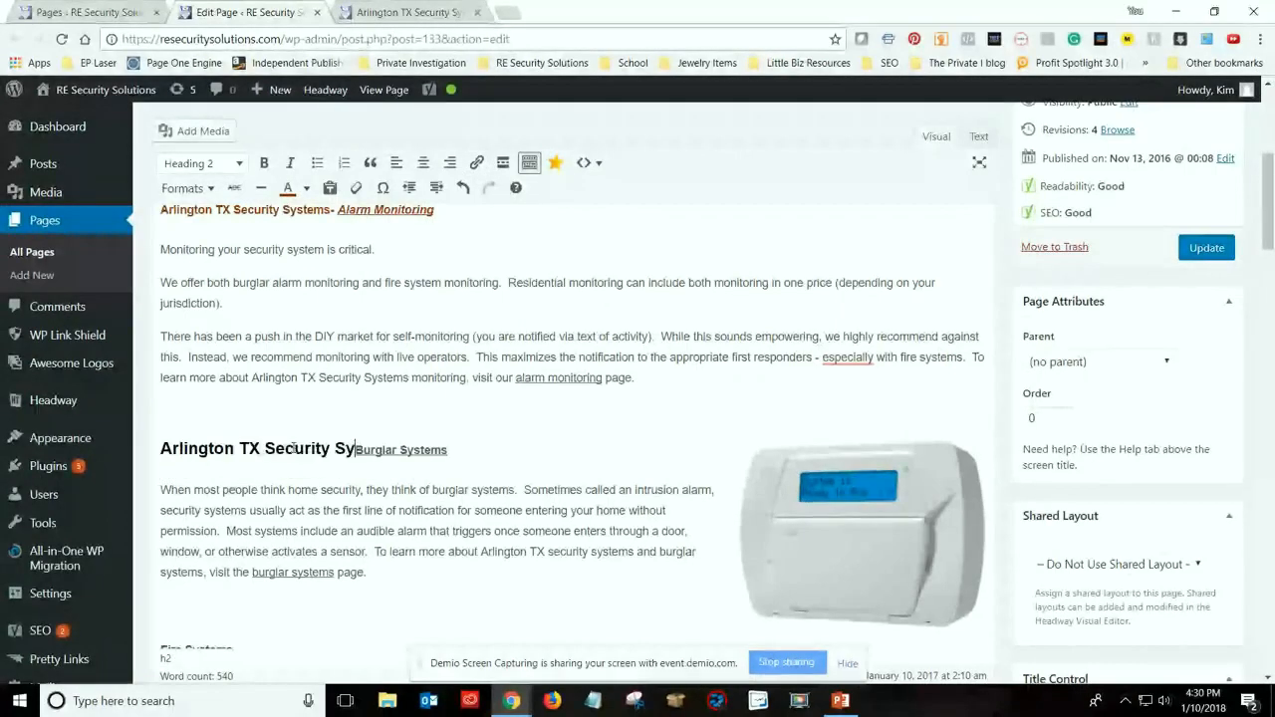
pyautogui.write('stems')
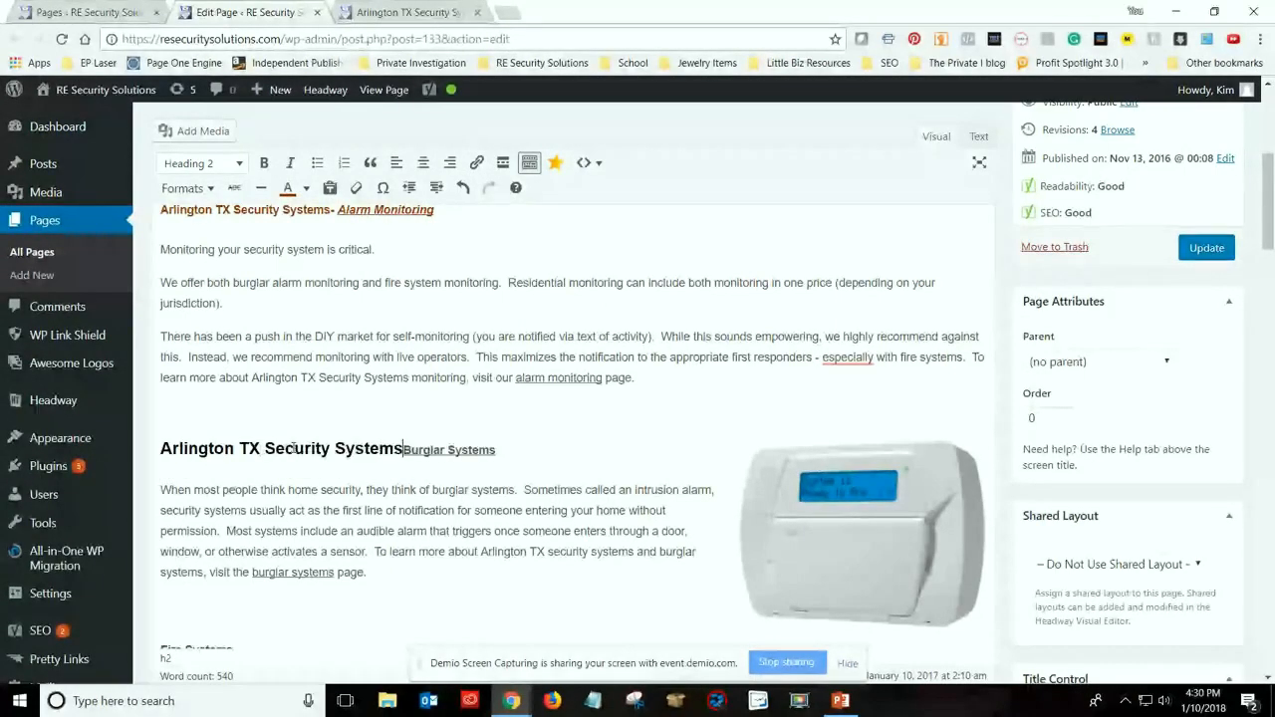
pyautogui.write(' -')
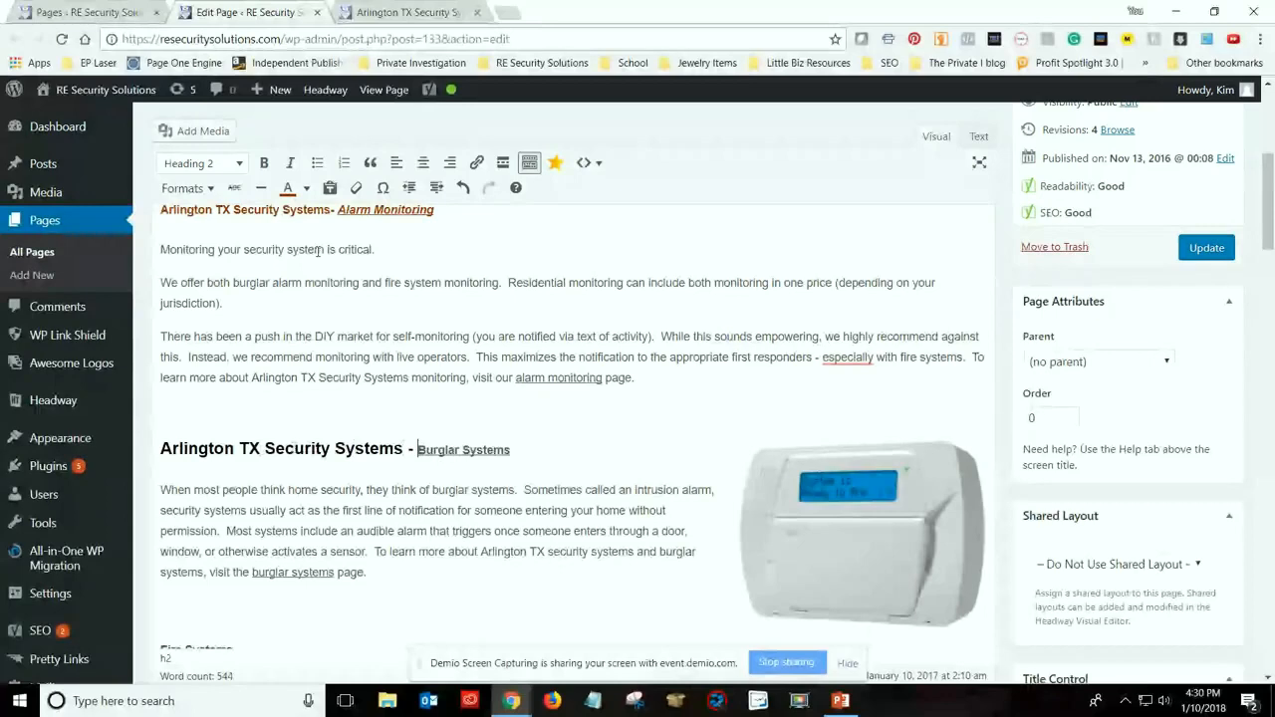
# Insert a space before the hyphen in the Alarm Monitoring heading, and match the Burglar Systems heading to its text size and brown colour
pyautogui.moveTo(416, 451); pyautogui.dragTo(528, 452)
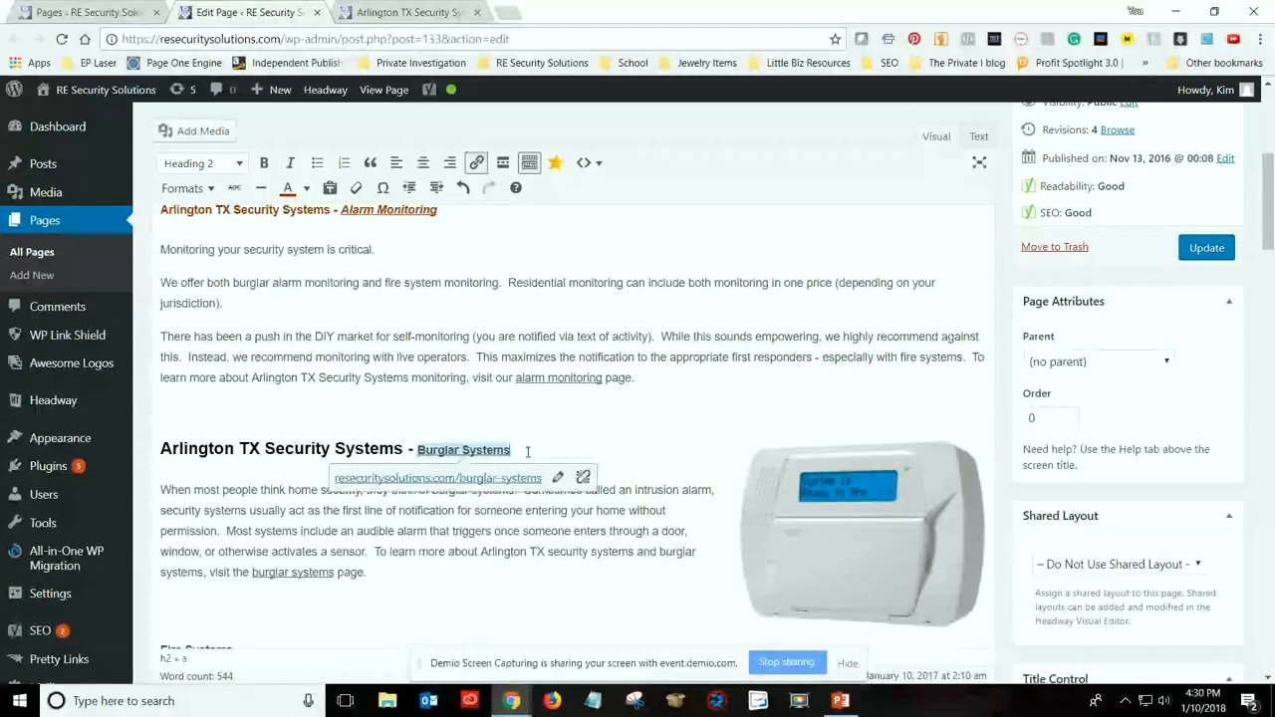
pyautogui.moveTo(160, 448); pyautogui.dragTo(510, 450)
pyautogui.click(353, 188)
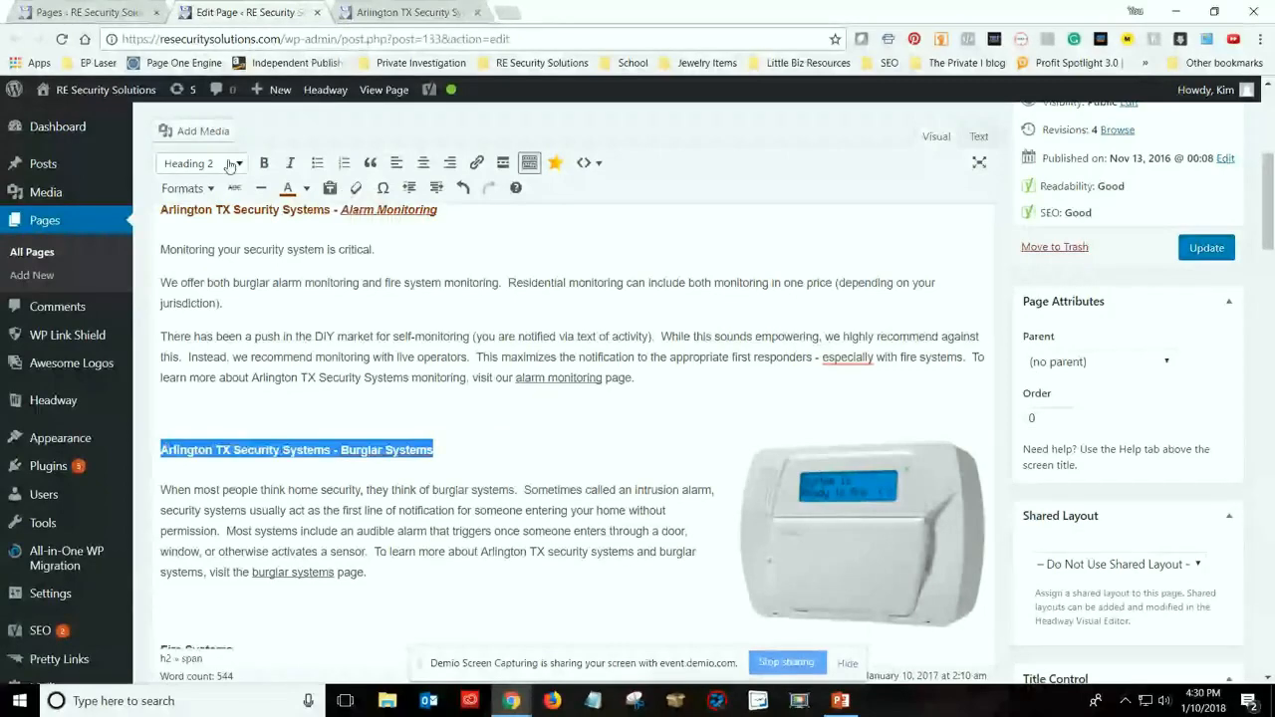
pyautogui.click(512, 449)
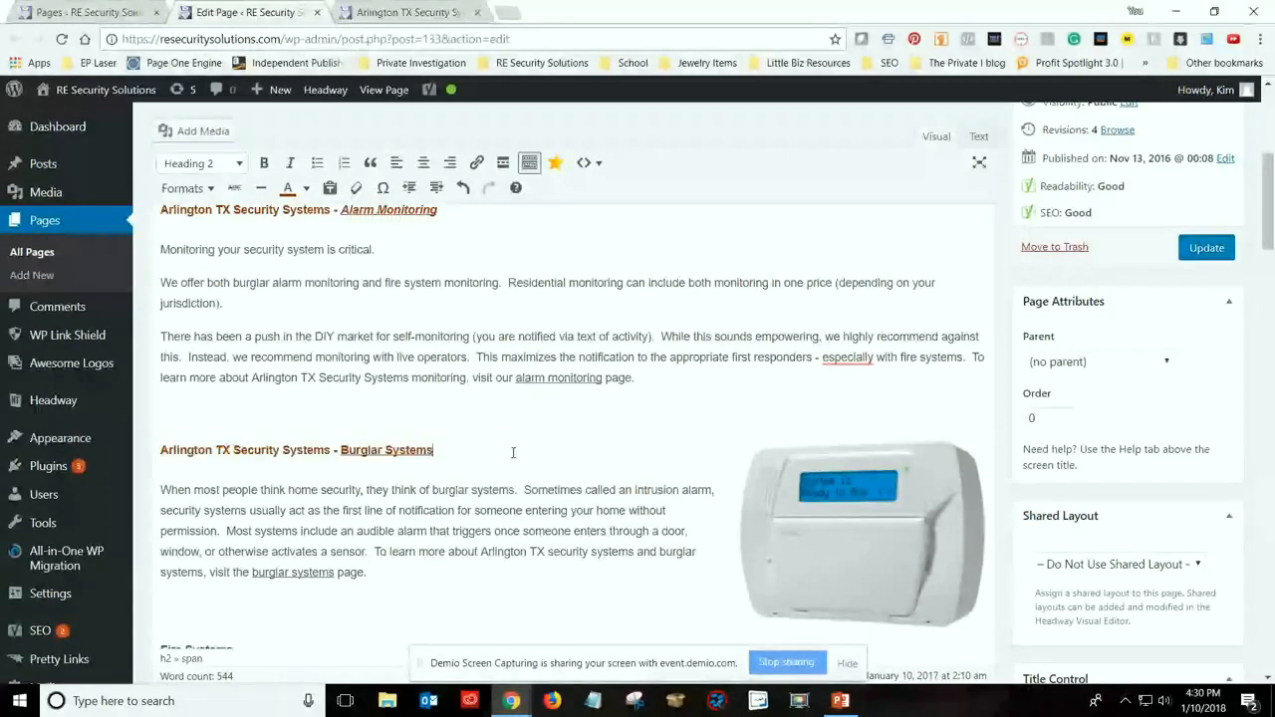
pyautogui.scroll(1, 337, 445)
pyautogui.click(316, 442)
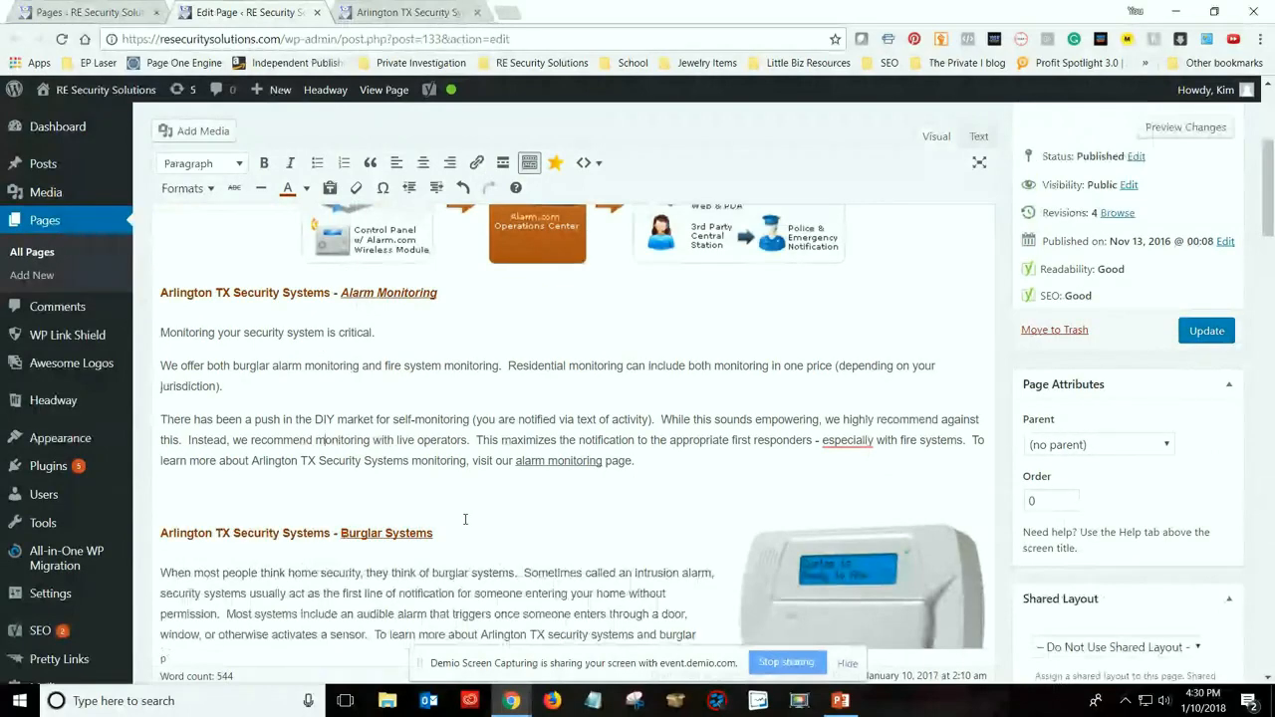
# Review the Yoast SEO analysis and look over the page sections from Alarm Monitoring to Fire Systems for a place to add an outbound link
pyautogui.scroll(-5, 511, 423)
pyautogui.scroll(-10, 520, 454)
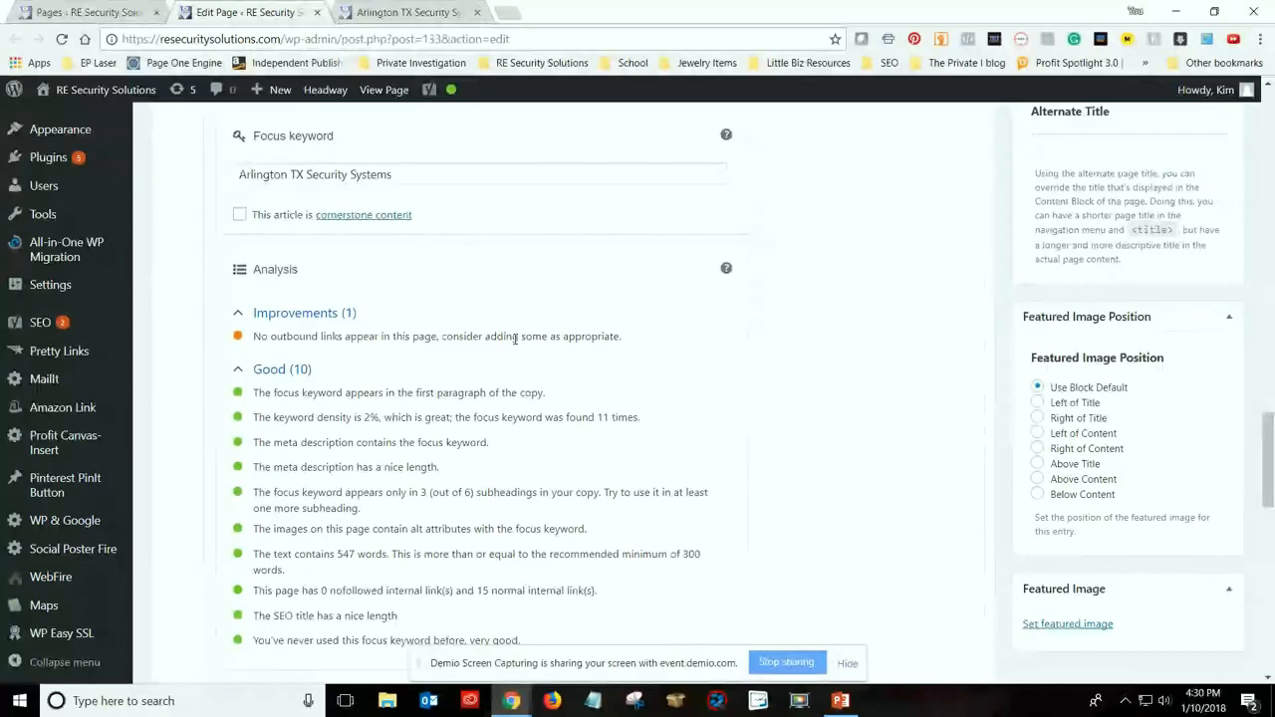
pyautogui.scroll(4, 583, 475)
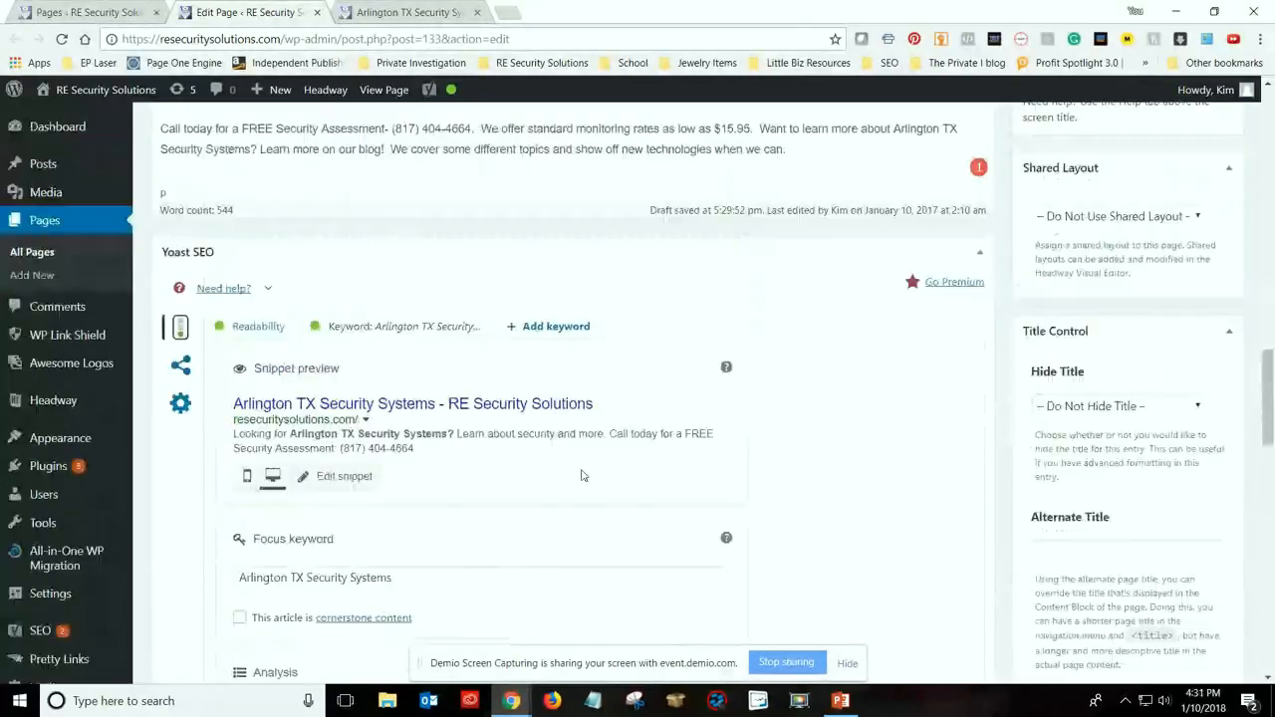
pyautogui.scroll(5, 586, 476)
pyautogui.scroll(2, 587, 477)
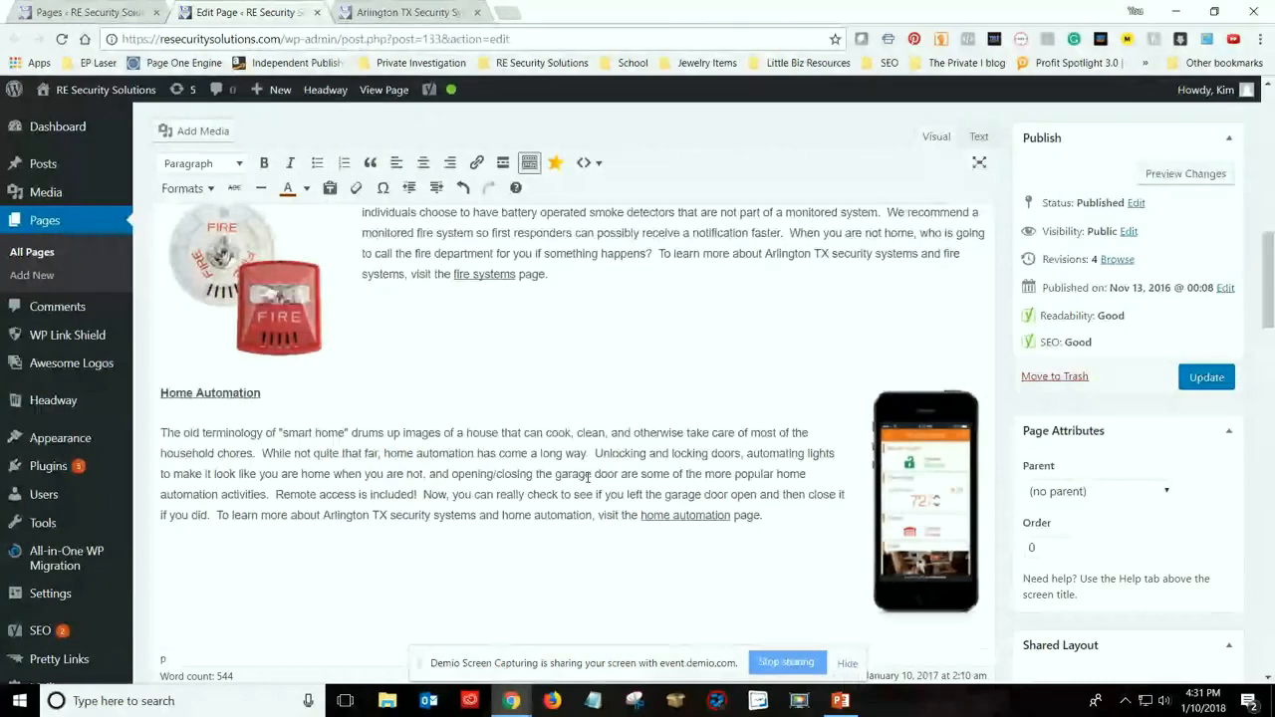
pyautogui.scroll(3, 587, 477)
pyautogui.scroll(4, 587, 477)
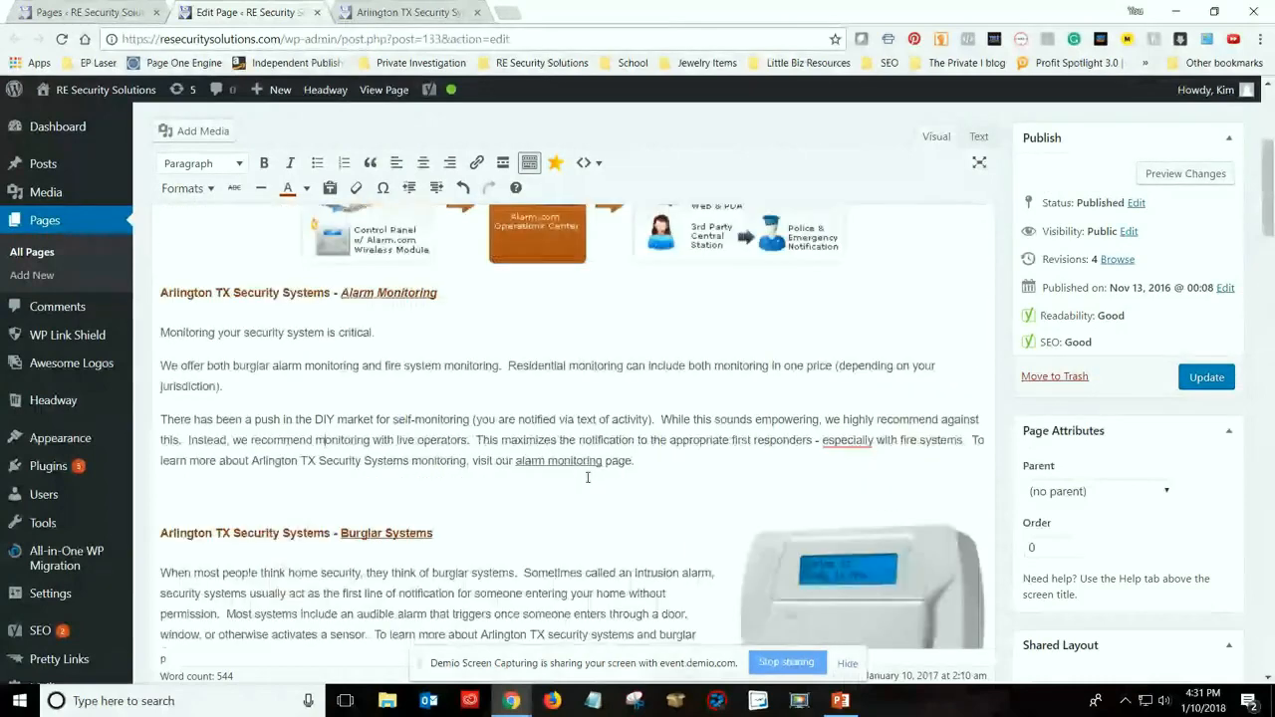
pyautogui.scroll(1, 564, 459)
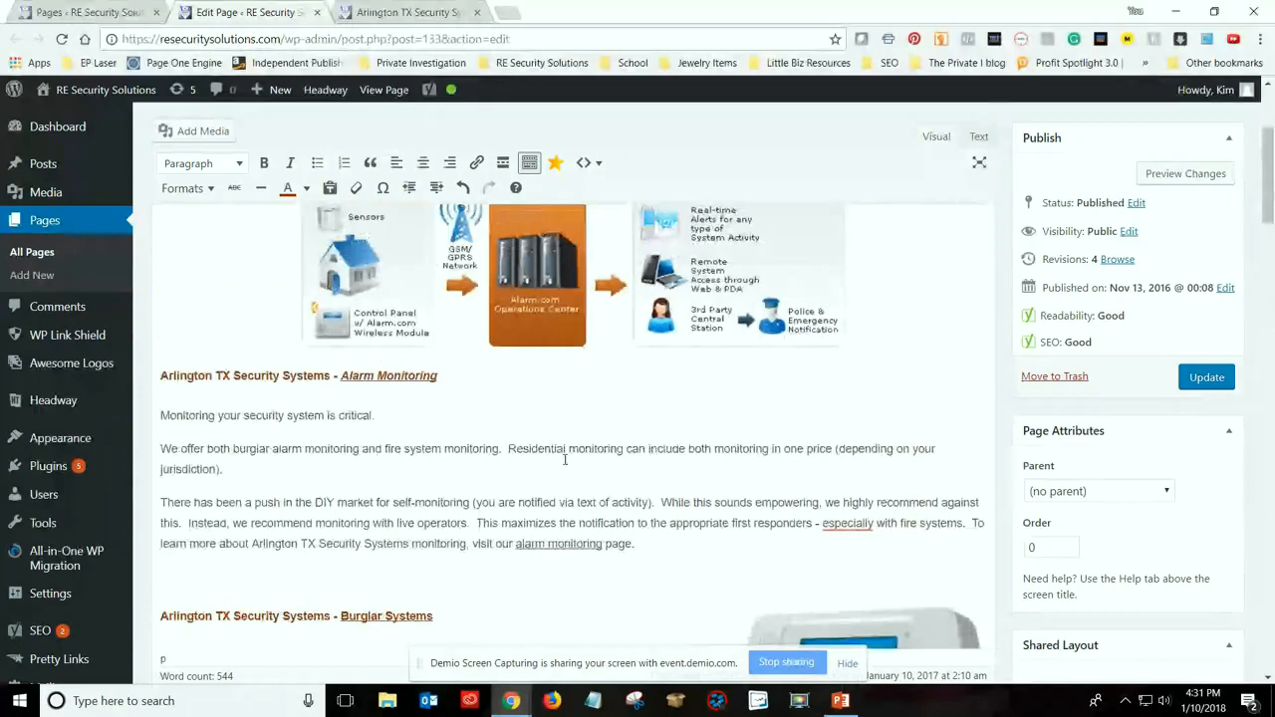
pyautogui.scroll(3, 564, 459)
pyautogui.scroll(-3, 564, 468)
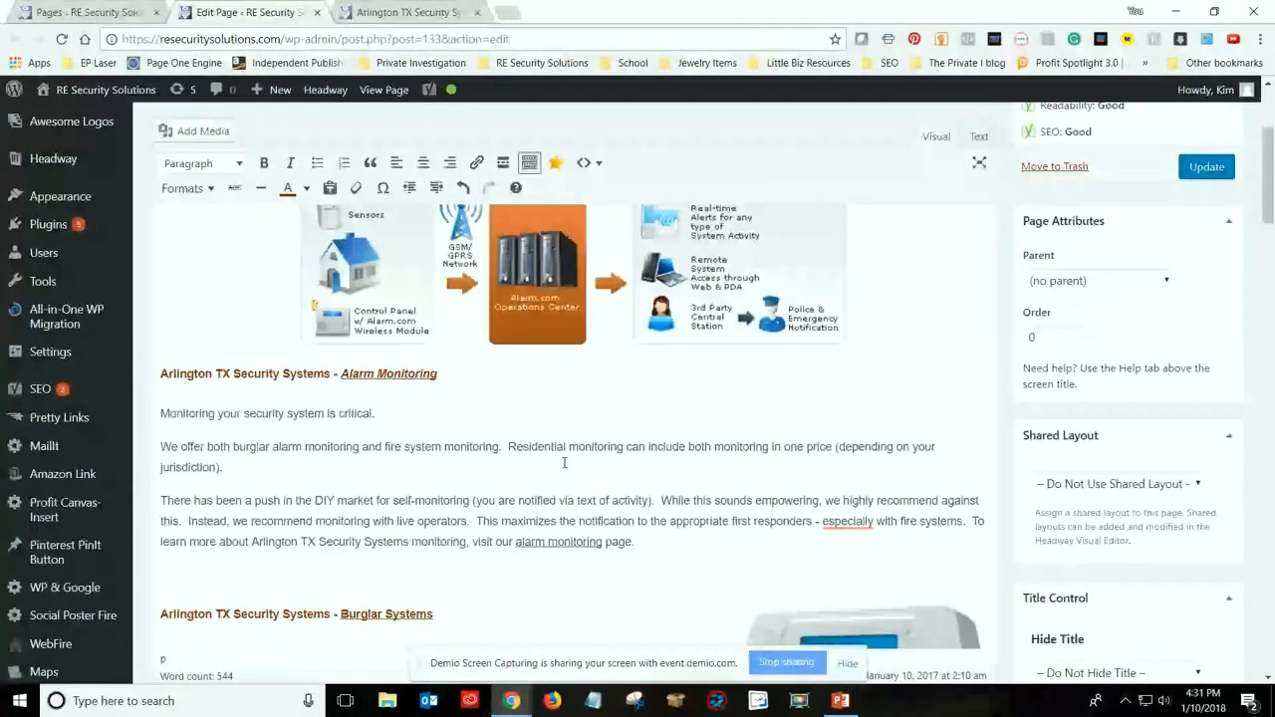
pyautogui.scroll(-1, 564, 464)
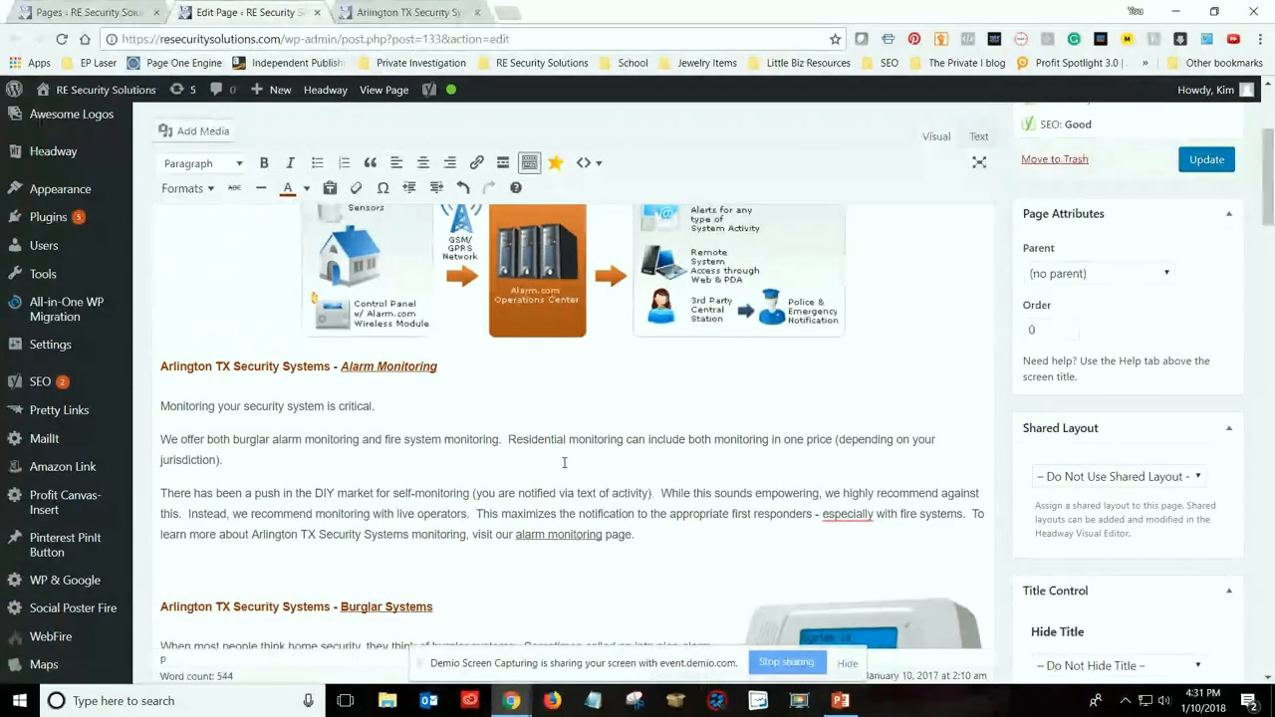
pyautogui.scroll(-3, 564, 462)
pyautogui.scroll(-3, 547, 456)
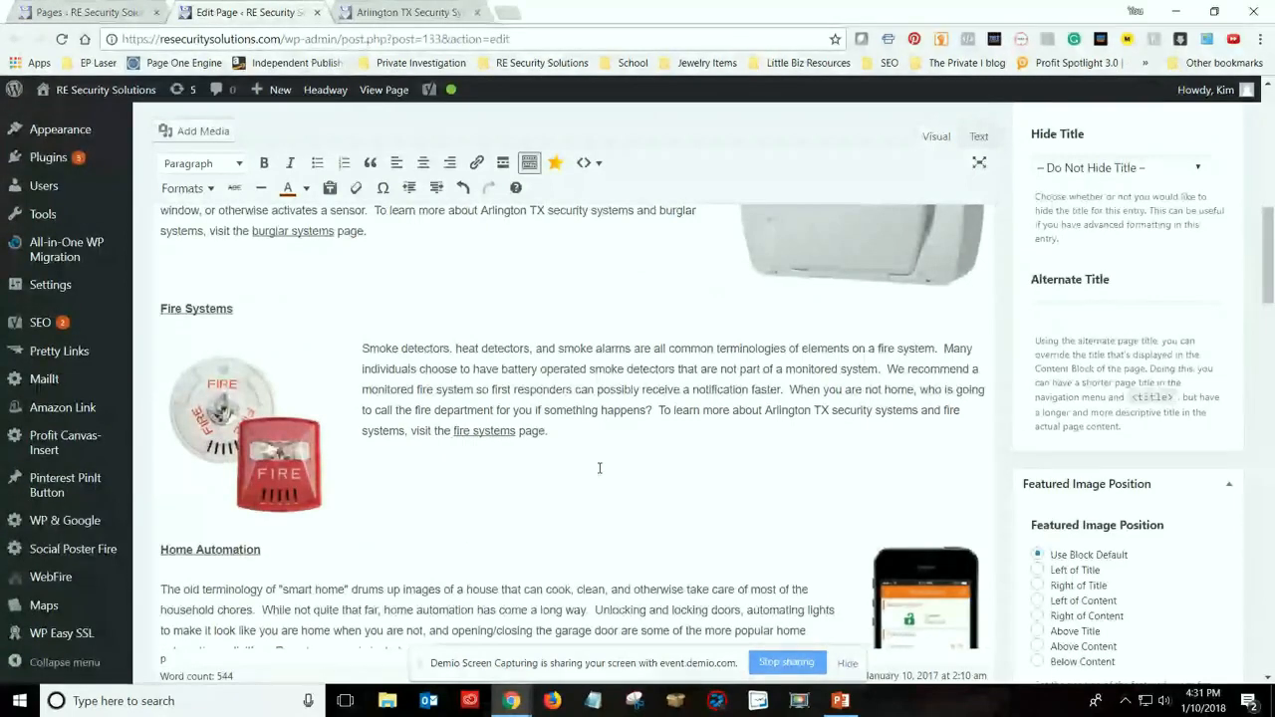
# Search the web for "national fire" in a new browser tab
pyautogui.click(513, 13)
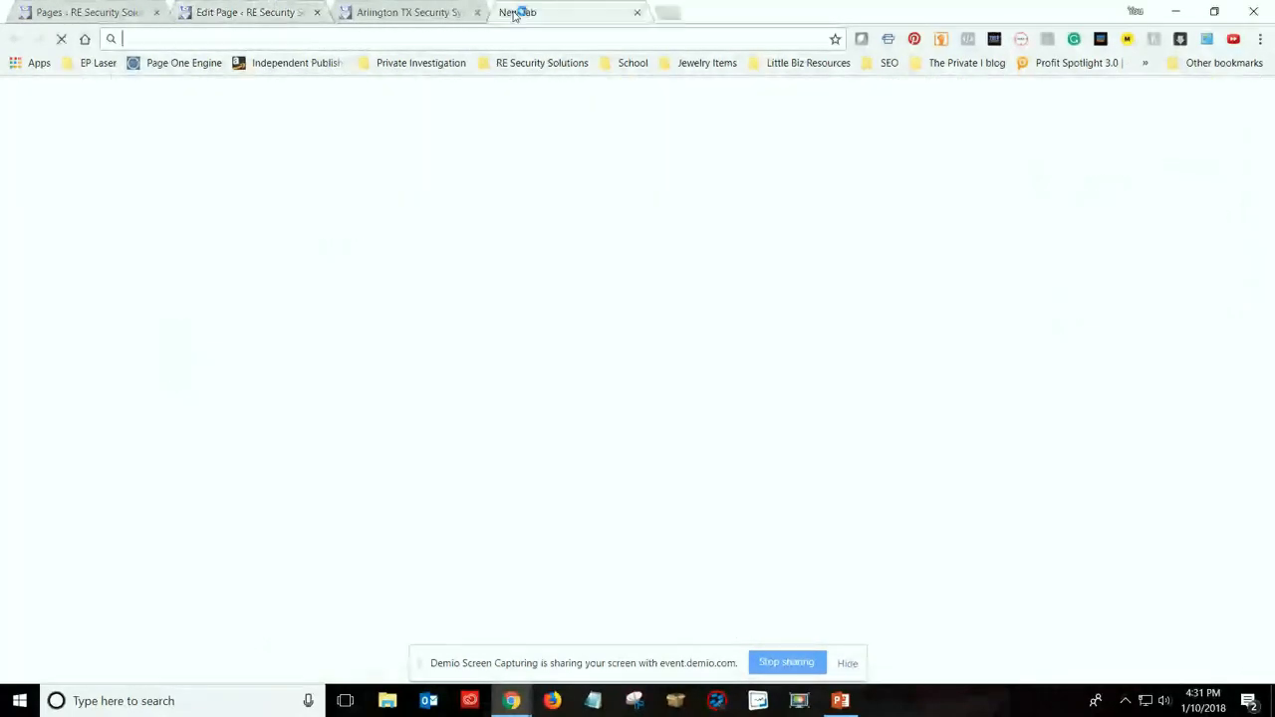
pyautogui.write('n')
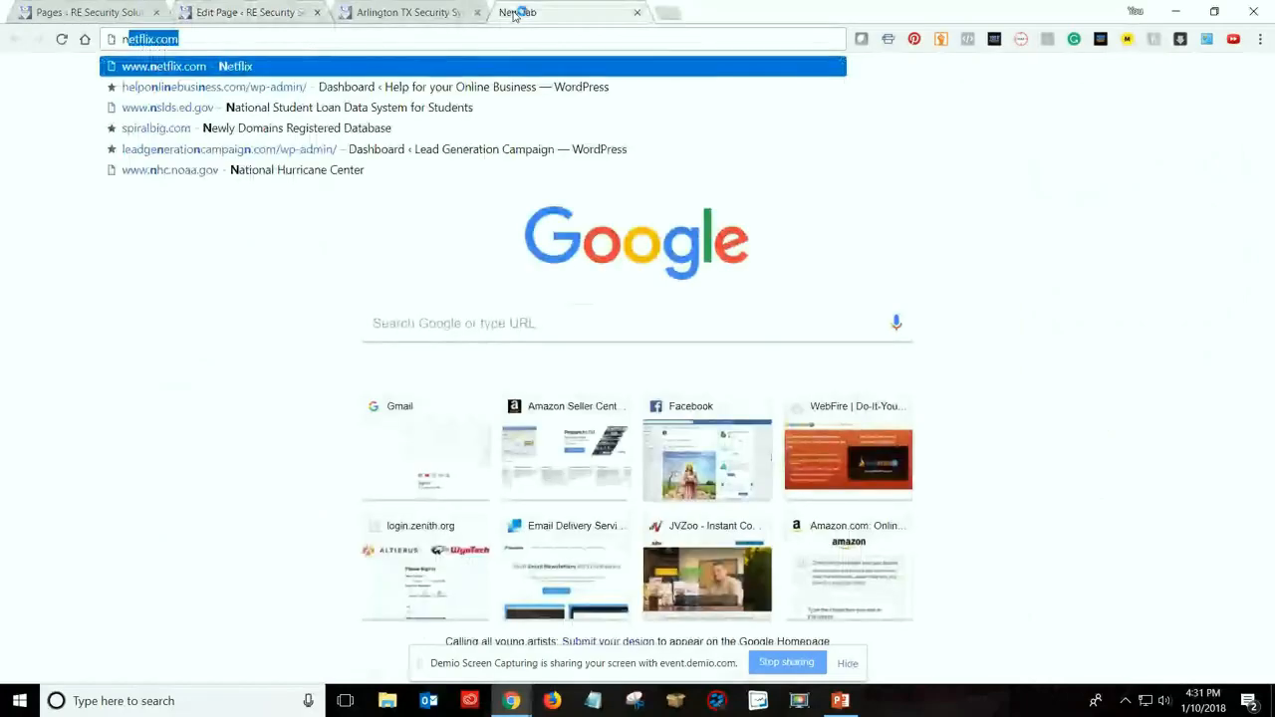
pyautogui.write('ational fir')
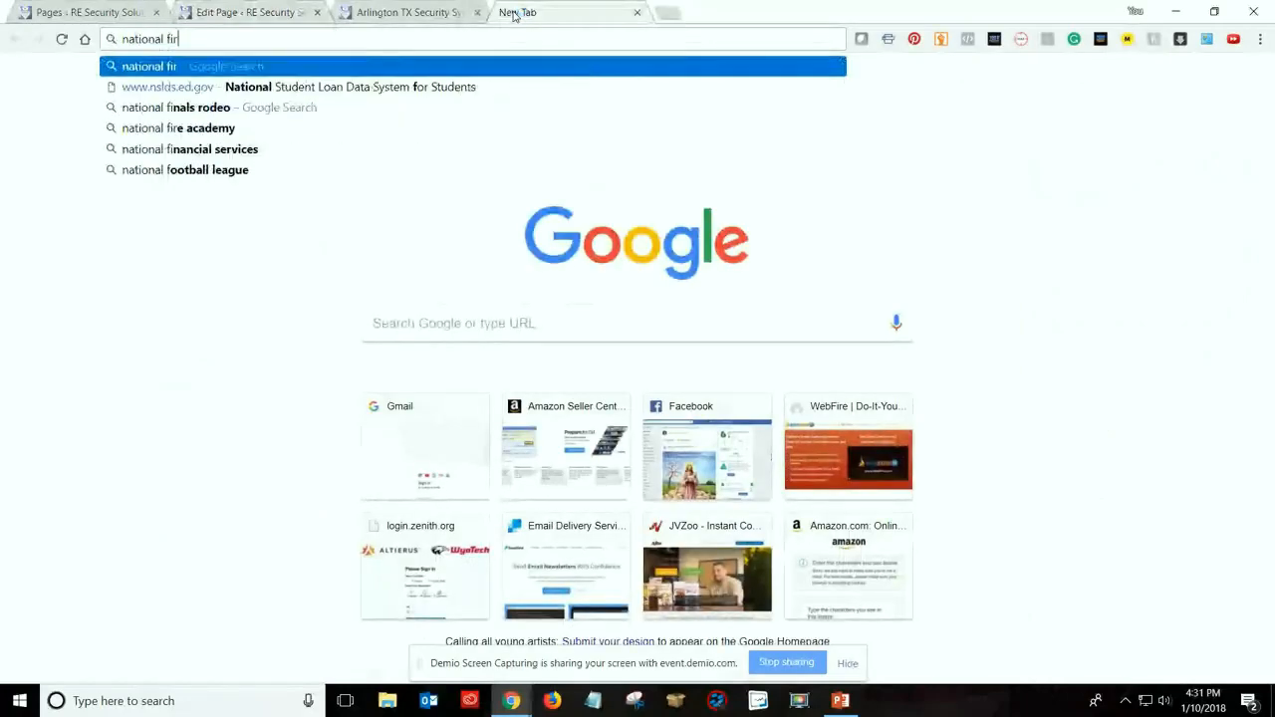
pyautogui.write('e a')
pyautogui.press('BackSpace')
pyautogui.press('BackSpace')
pyautogui.press('BackSpace')
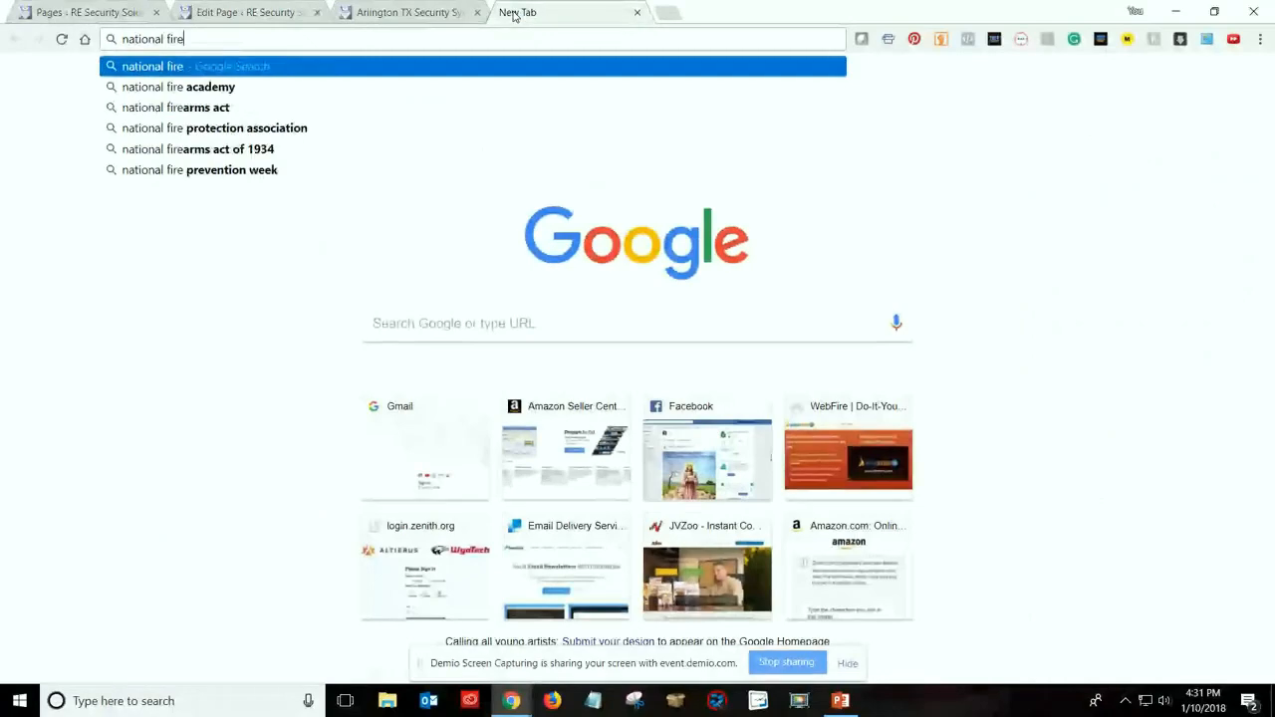
pyautogui.press('Return')
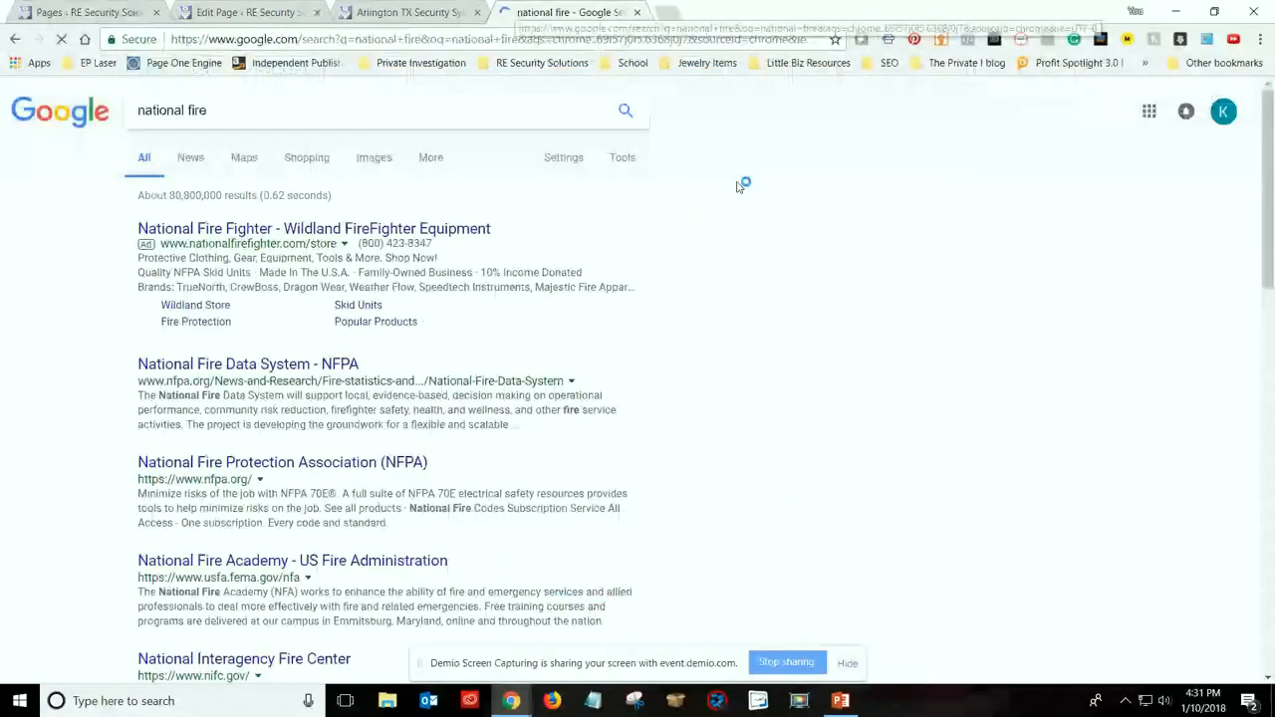
# Open the National Fire Protection Association (NFPA) website from the search results and select its web address
pyautogui.scroll(-2, 647, 351)
pyautogui.scroll(1, 254, 284)
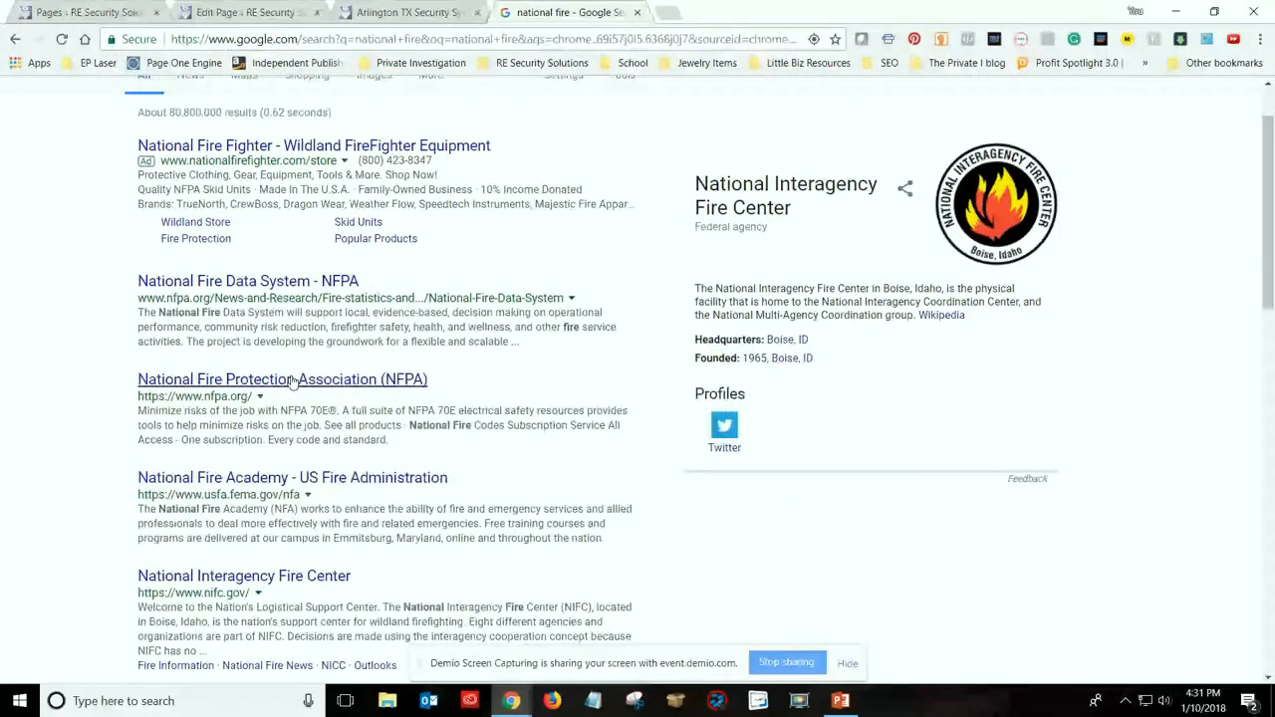
pyautogui.scroll(-1, 263, 313)
pyautogui.click(263, 313)
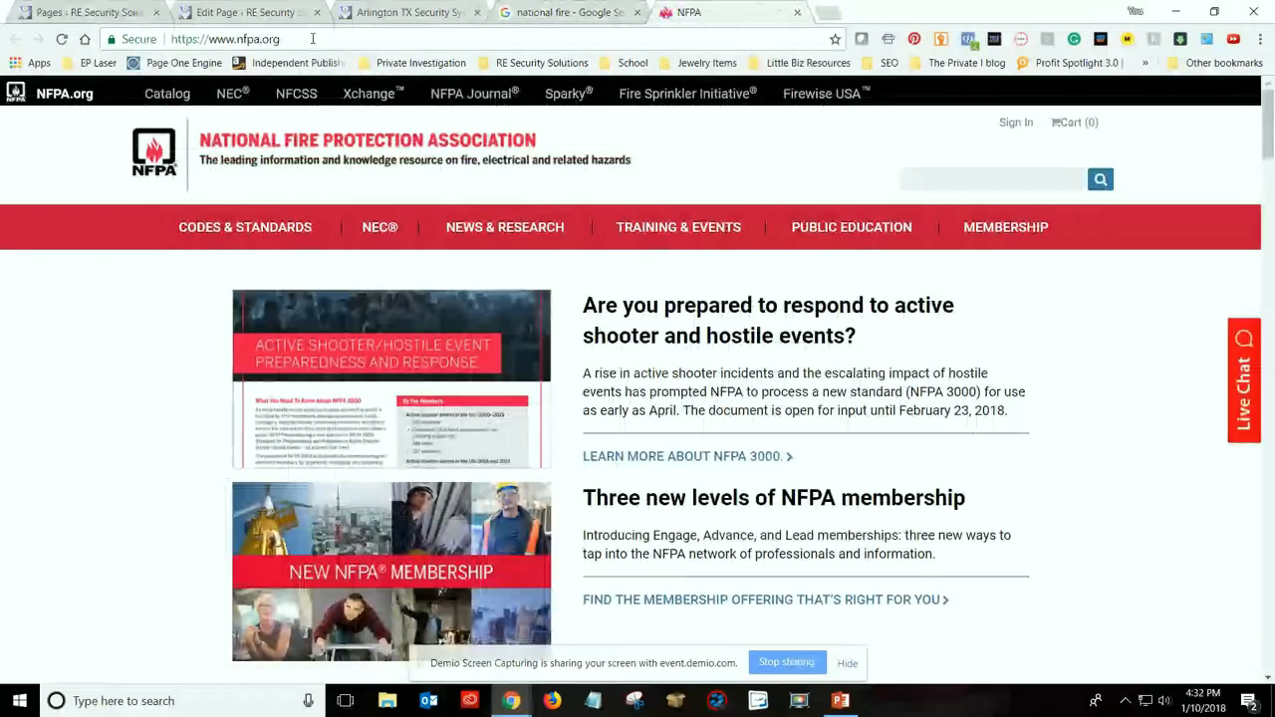
pyautogui.click(312, 39)
pyautogui.hotkey('ctrl', 'c')
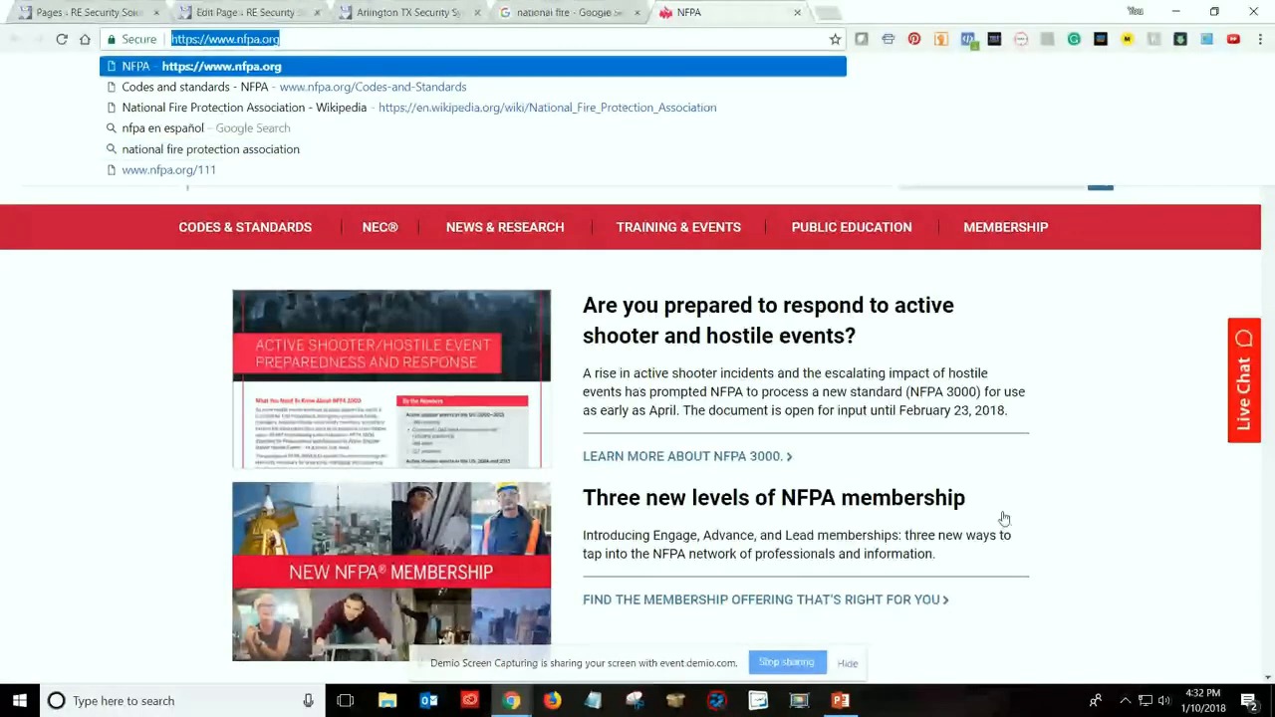
pyautogui.scroll(-3, 1006, 516)
pyautogui.scroll(3, 1016, 510)
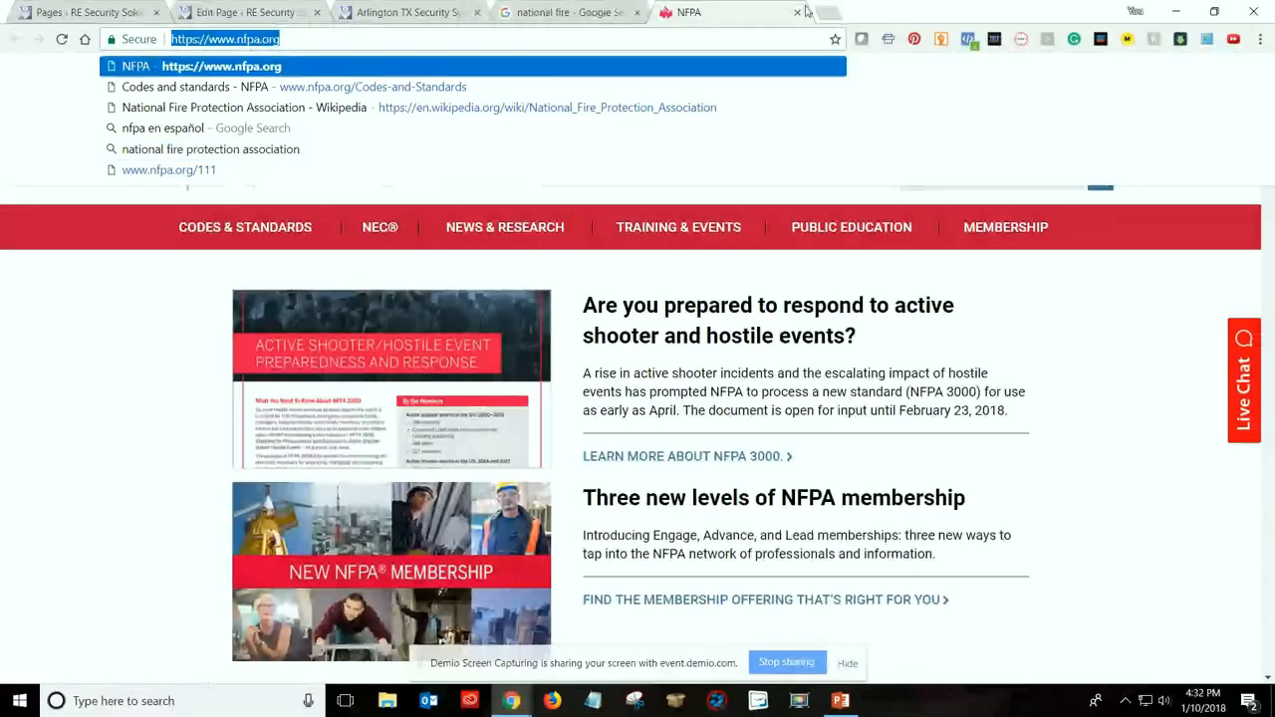
# Close the NFPA website and return to the Fire Systems section in the WordPress page editor
pyautogui.hotkey('ctrl', 'w')
pyautogui.click(406, 12)
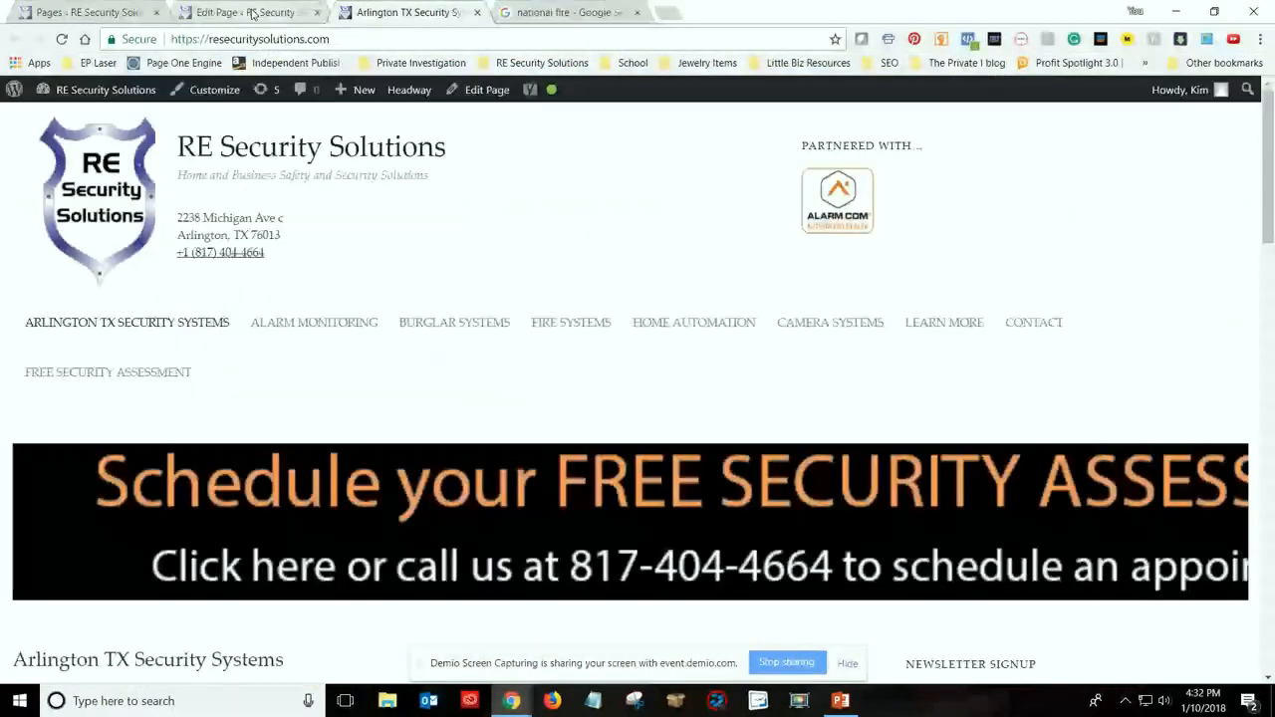
pyautogui.click(252, 14)
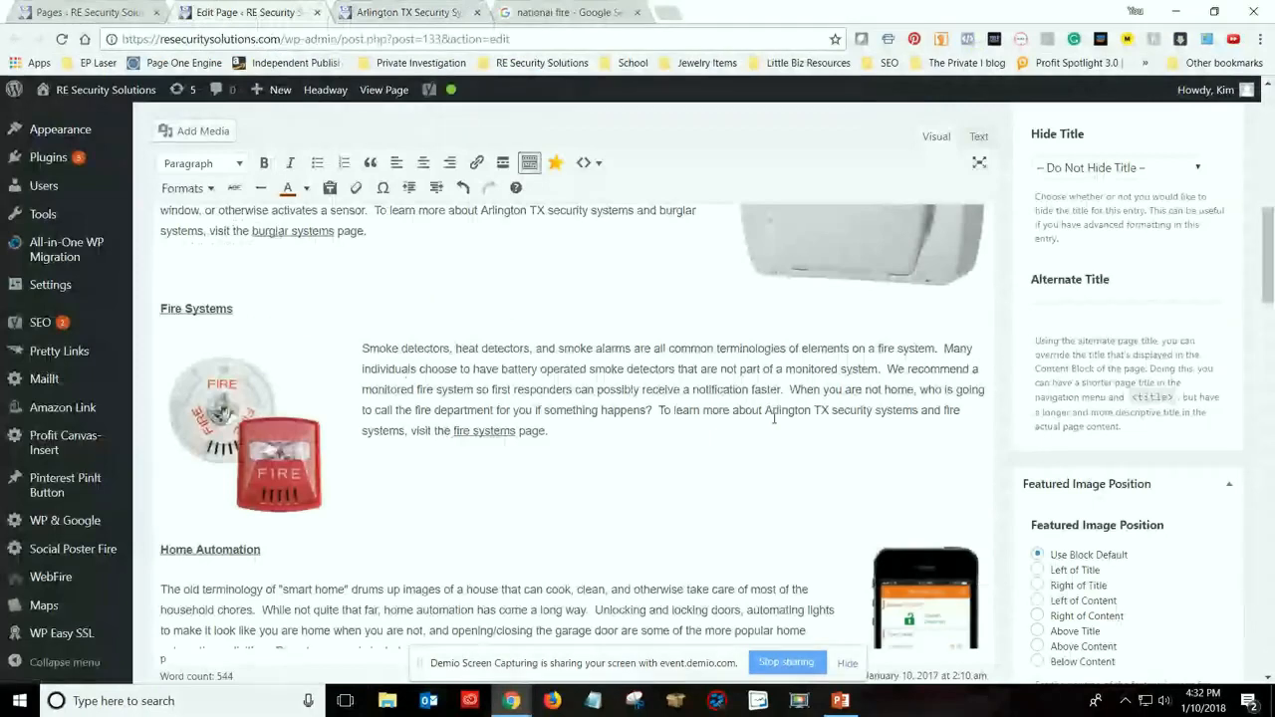
# Add the sentence "For more information about fire standards and requirements, visit the NFPA site." to the end of the Fire Systems paragraph
pyautogui.click(574, 437)
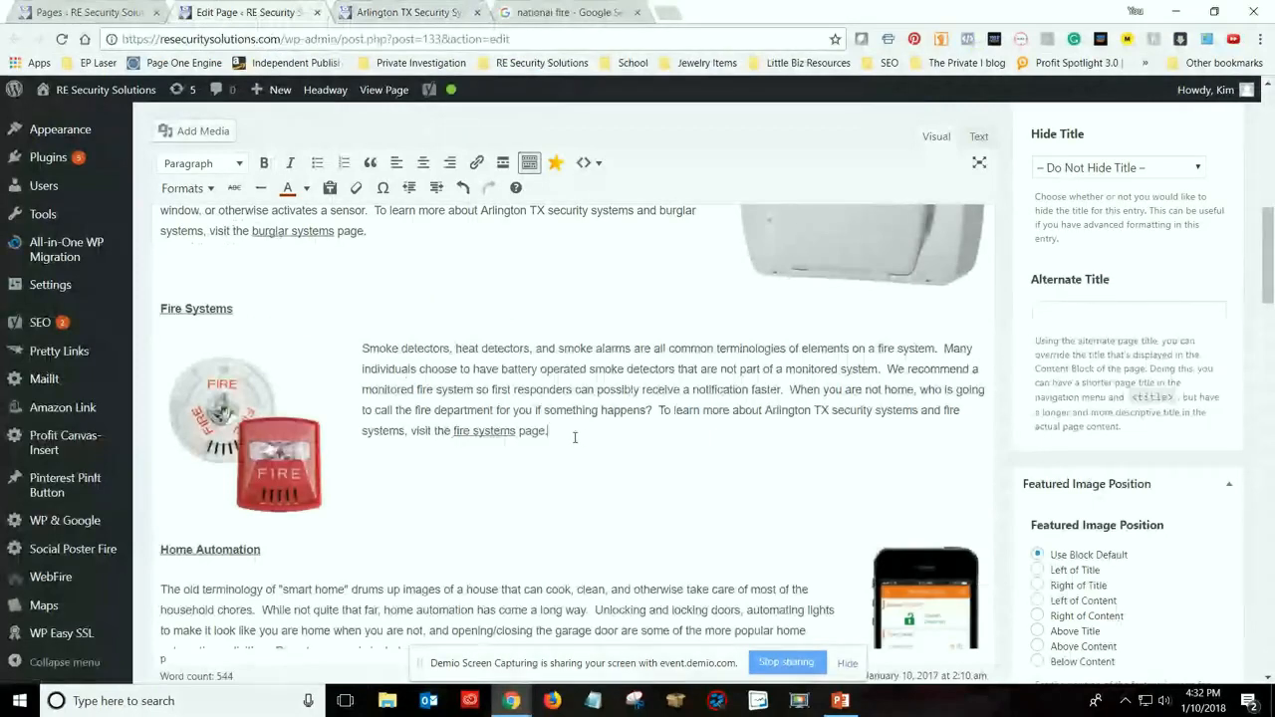
pyautogui.write('For more information about')
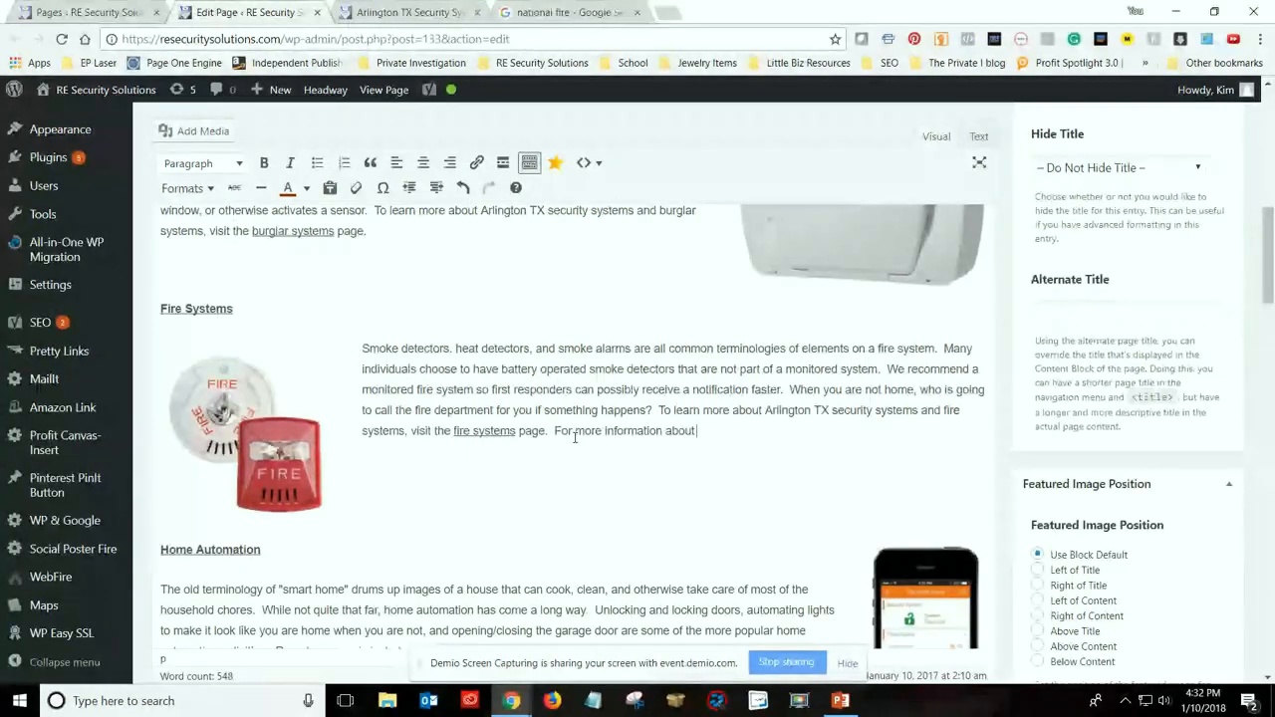
pyautogui.write(' fire standards and s')
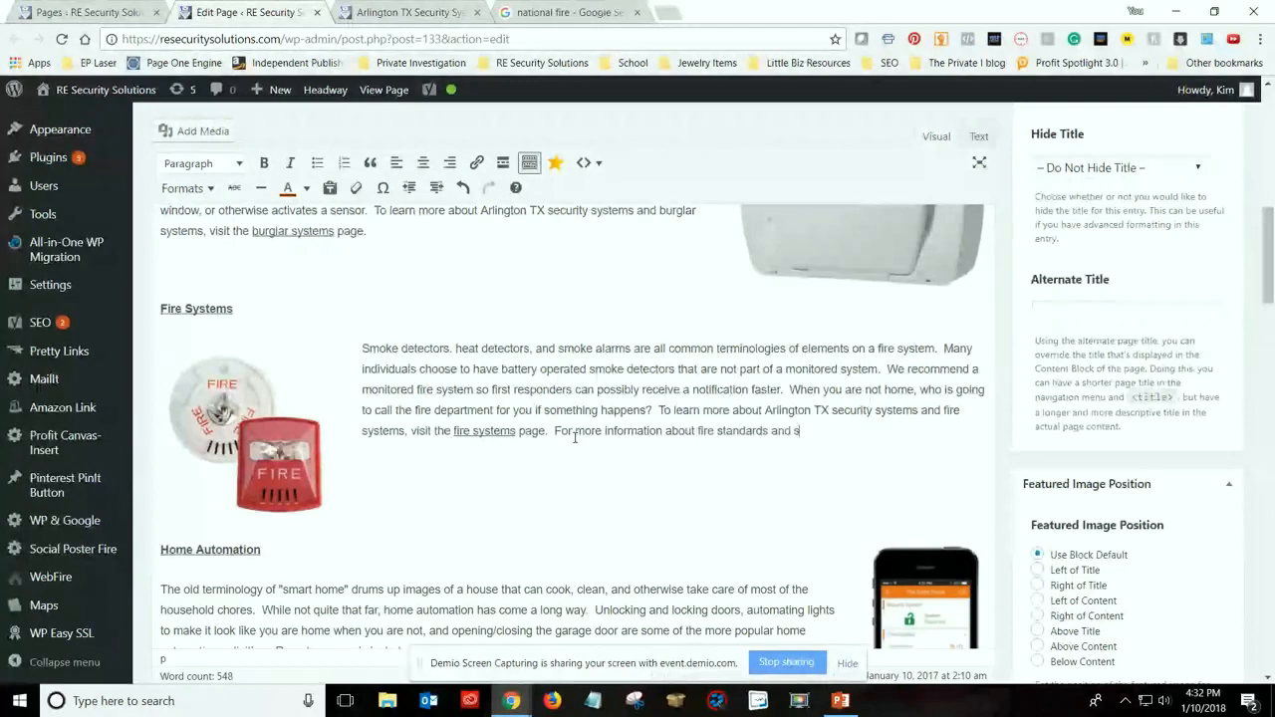
pyautogui.press('BackSpace')
pyautogui.write('requirements, vis')
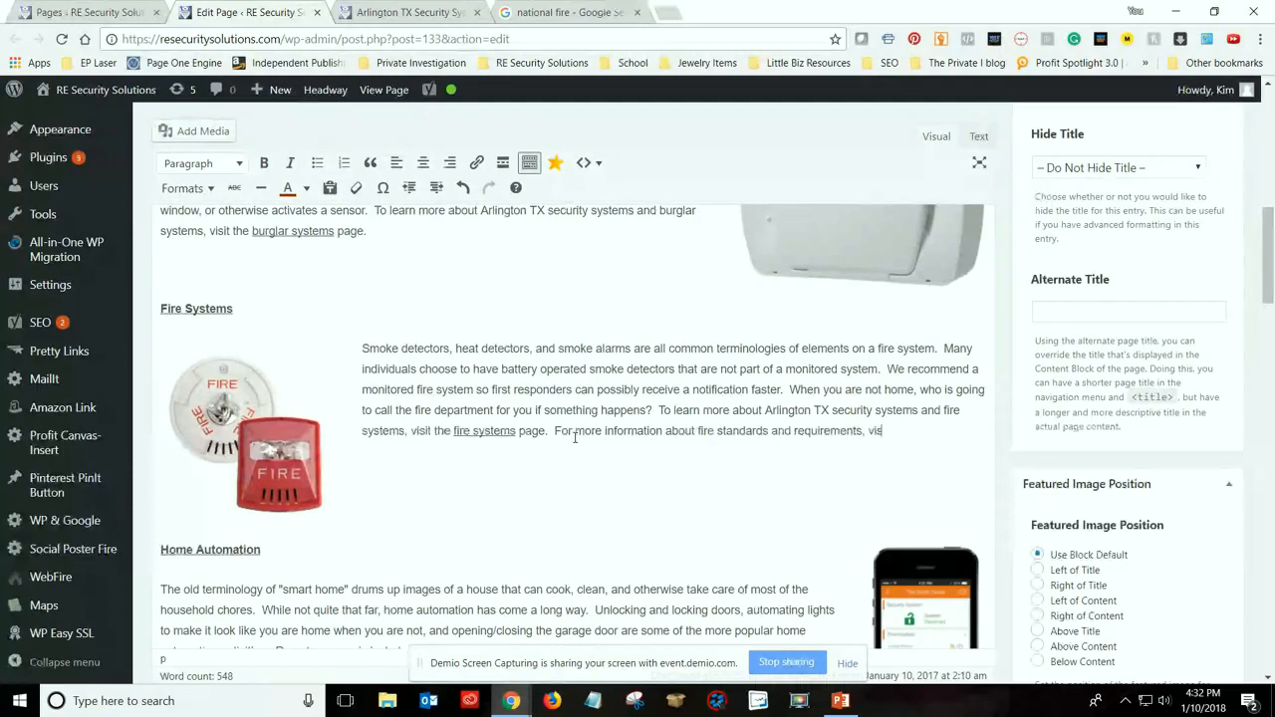
pyautogui.write('it the NFPA site.')
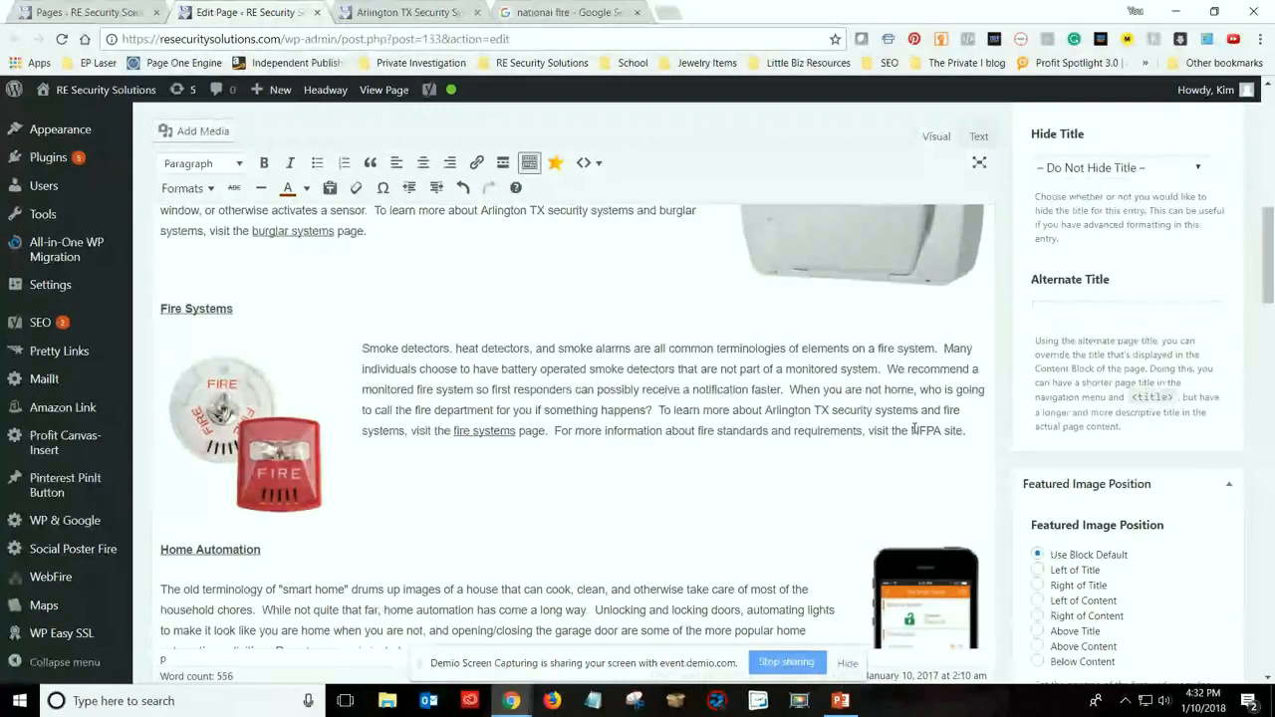
pyautogui.moveTo(914, 428); pyautogui.dragTo(962, 430)
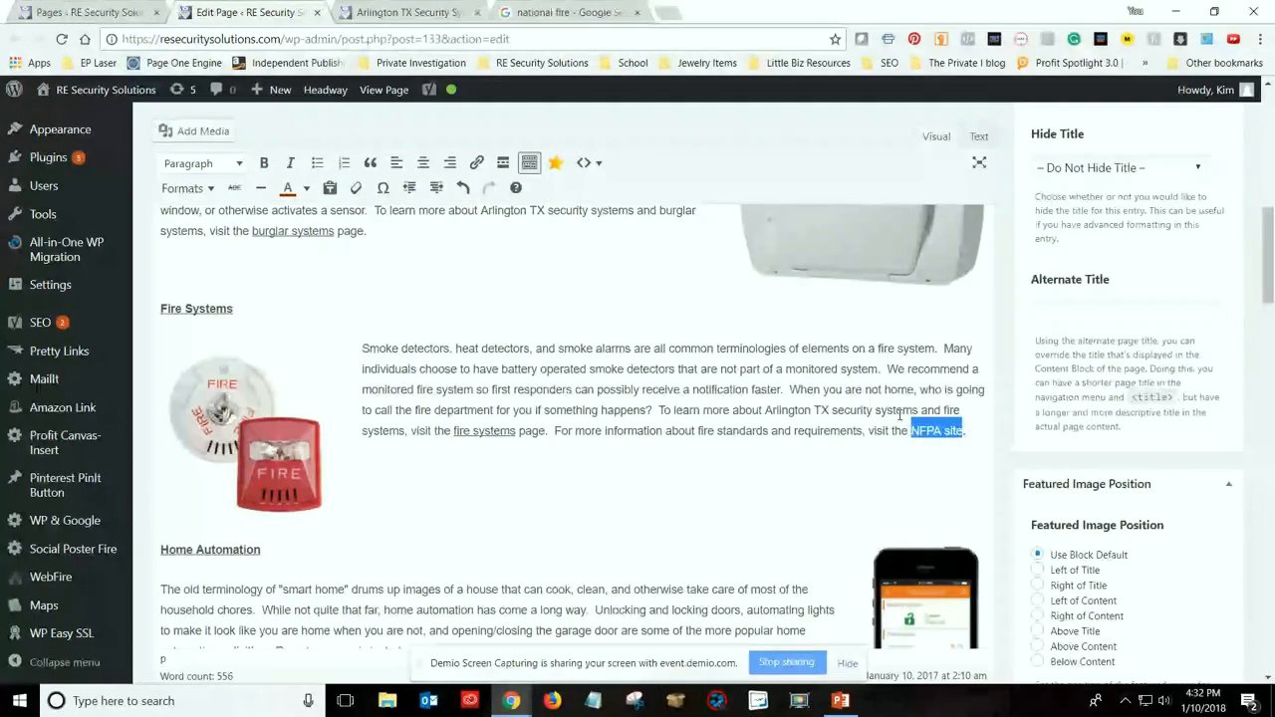
pyautogui.click(476, 164)
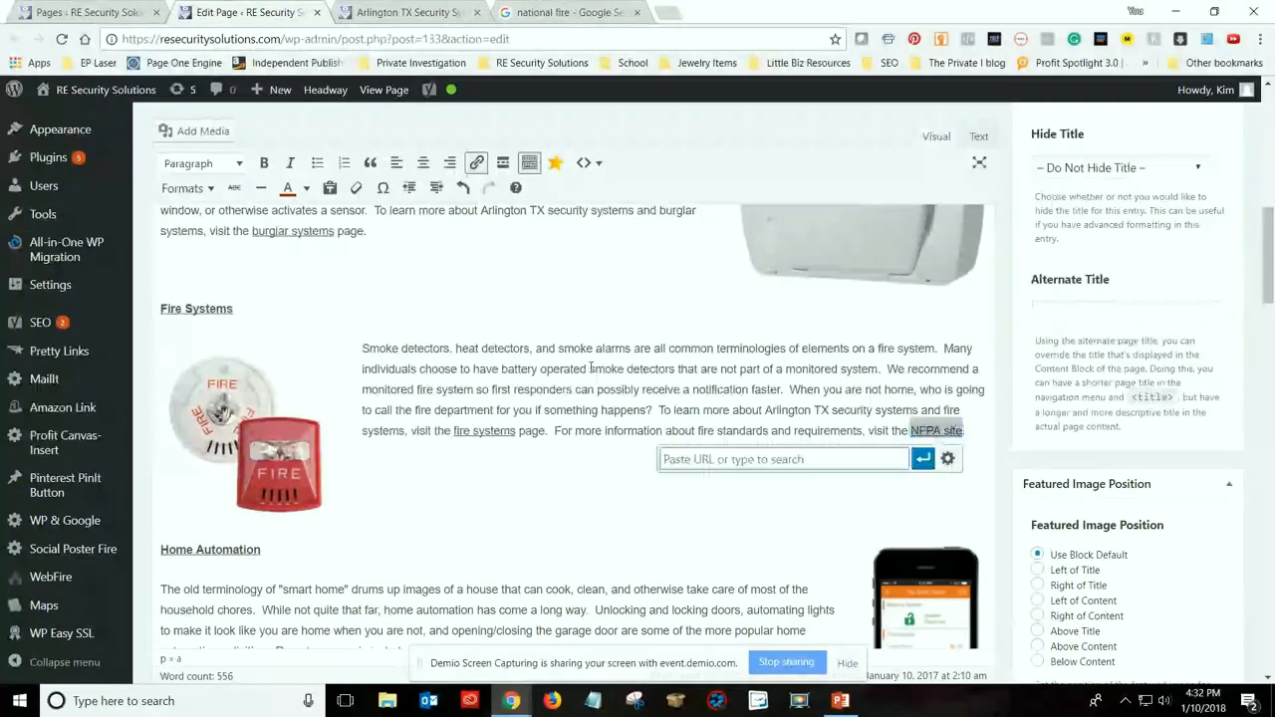
pyautogui.click(947, 460)
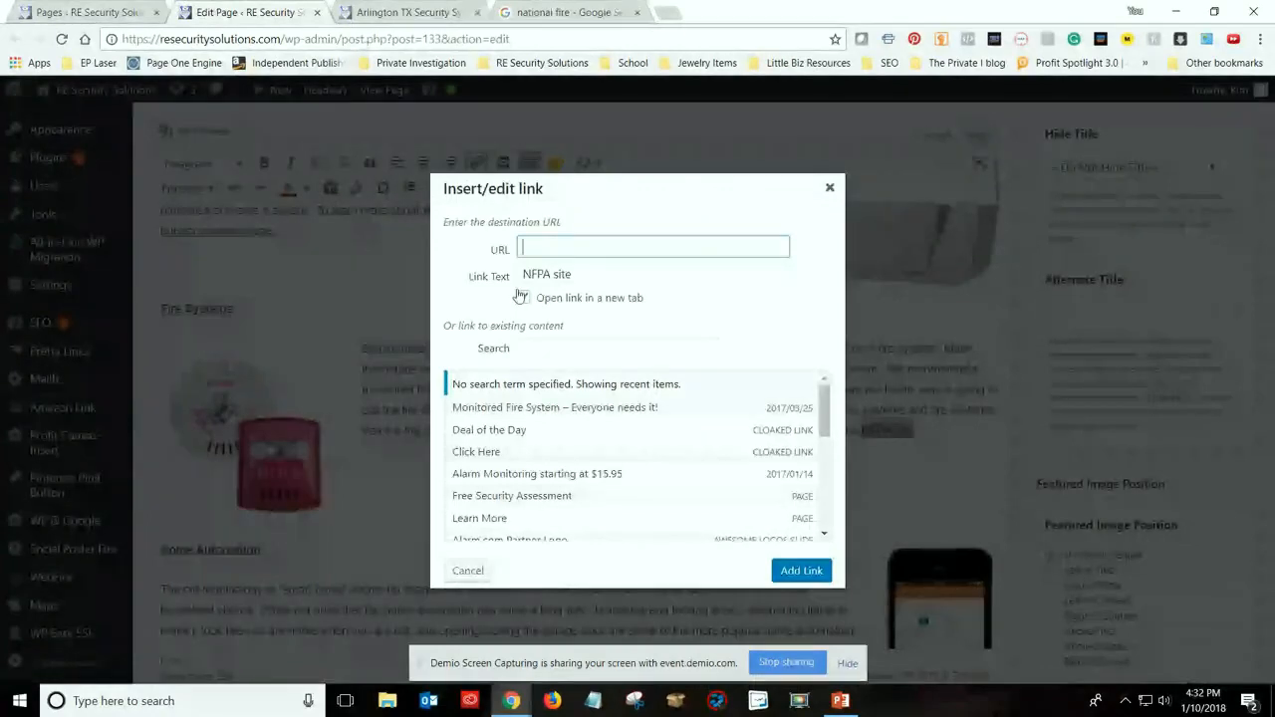
pyautogui.hotkey('ctrl', 'v')
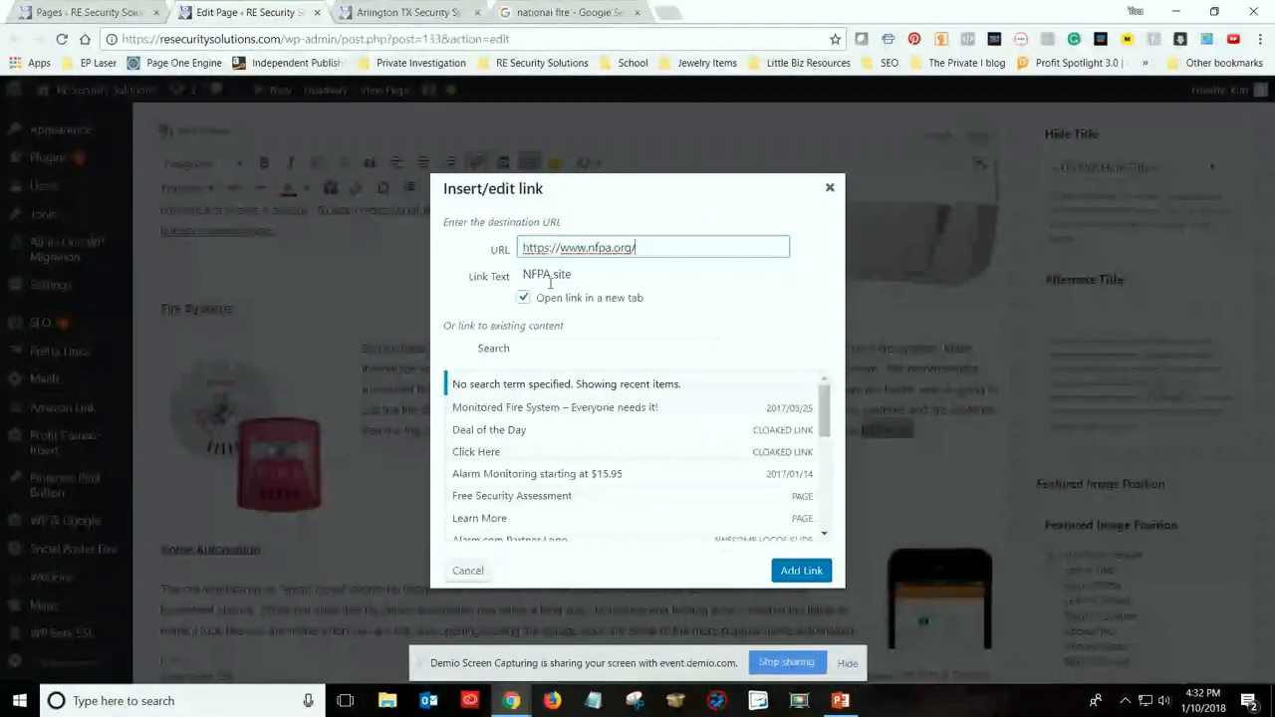
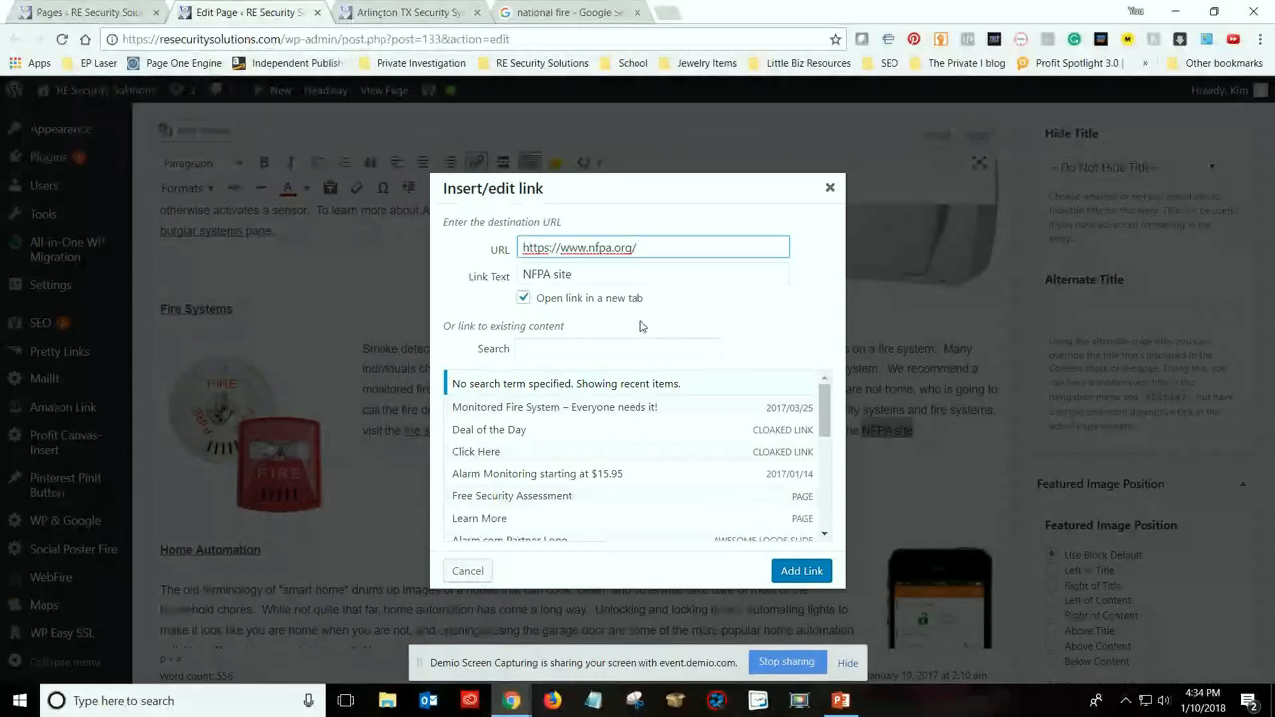
pyautogui.press('Return')
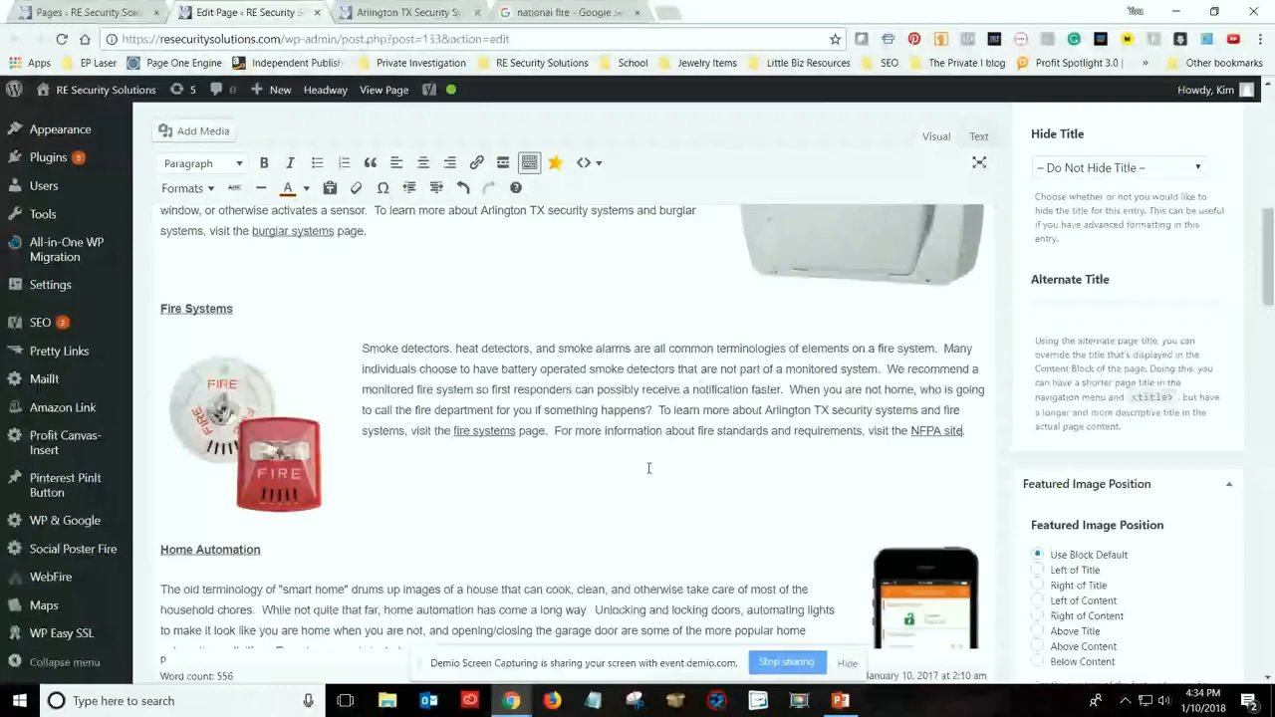
# Review the home page's title, introduction, Alarm Monitoring and Burglar Systems sections, checking the transition phrase "While this sounds empowering" and the keyword in the headings
pyautogui.scroll(3, 434, 368)
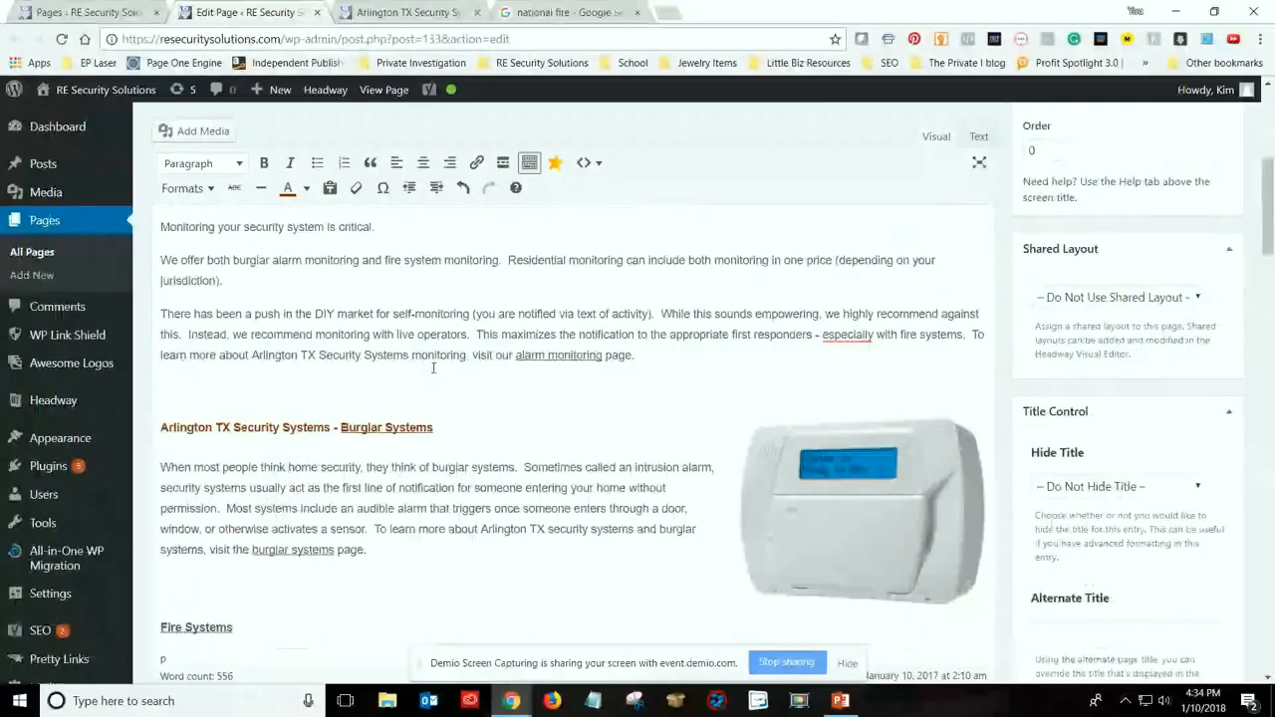
pyautogui.scroll(5, 433, 368)
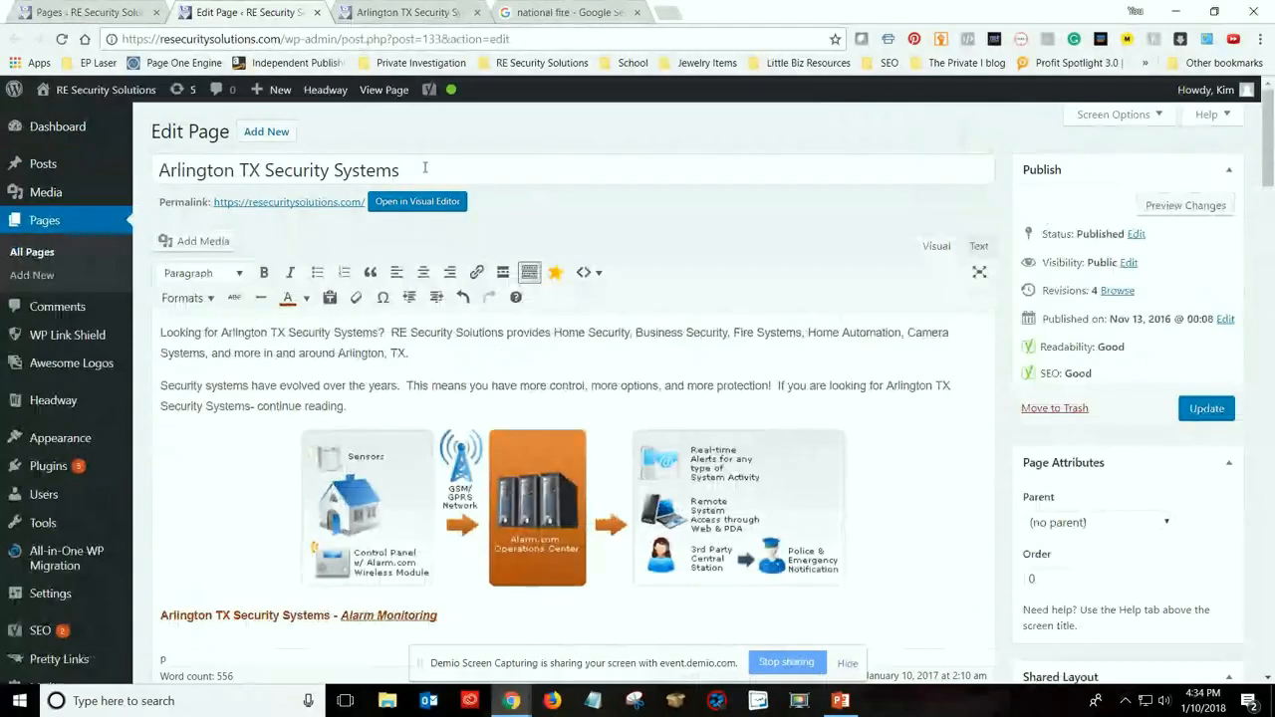
pyautogui.scroll(-1, 709, 382)
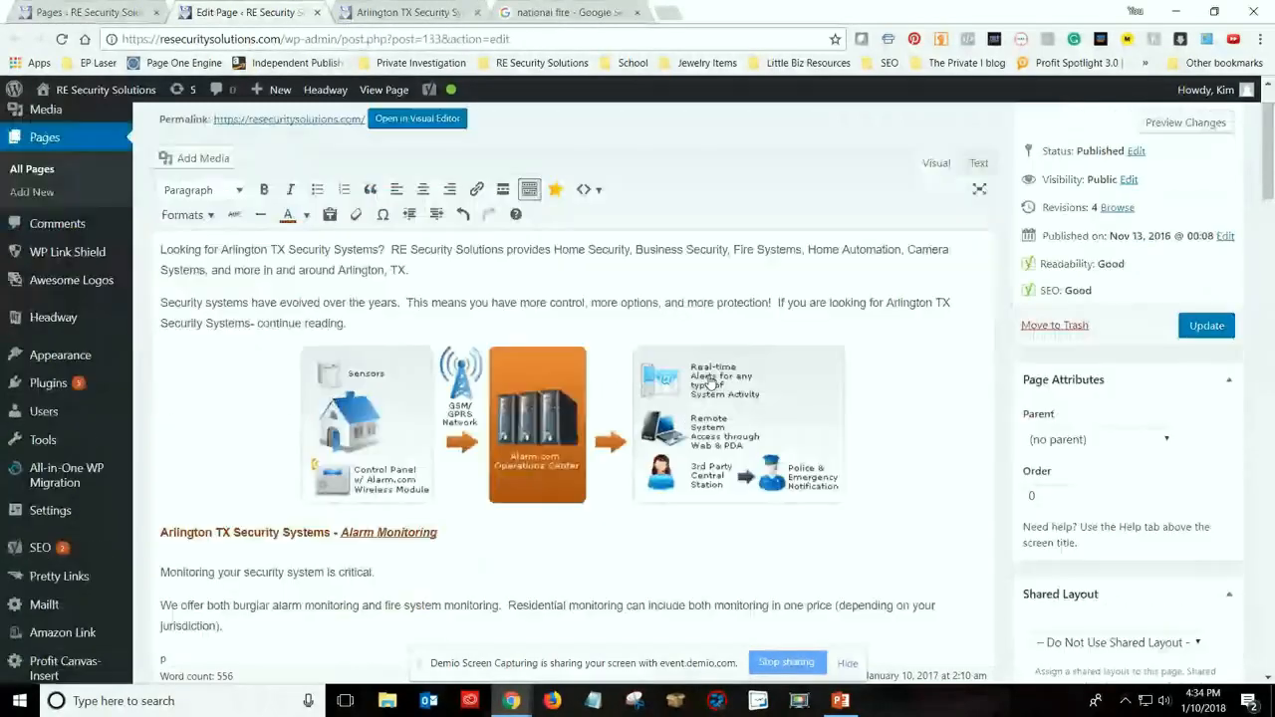
pyautogui.scroll(-3, 692, 385)
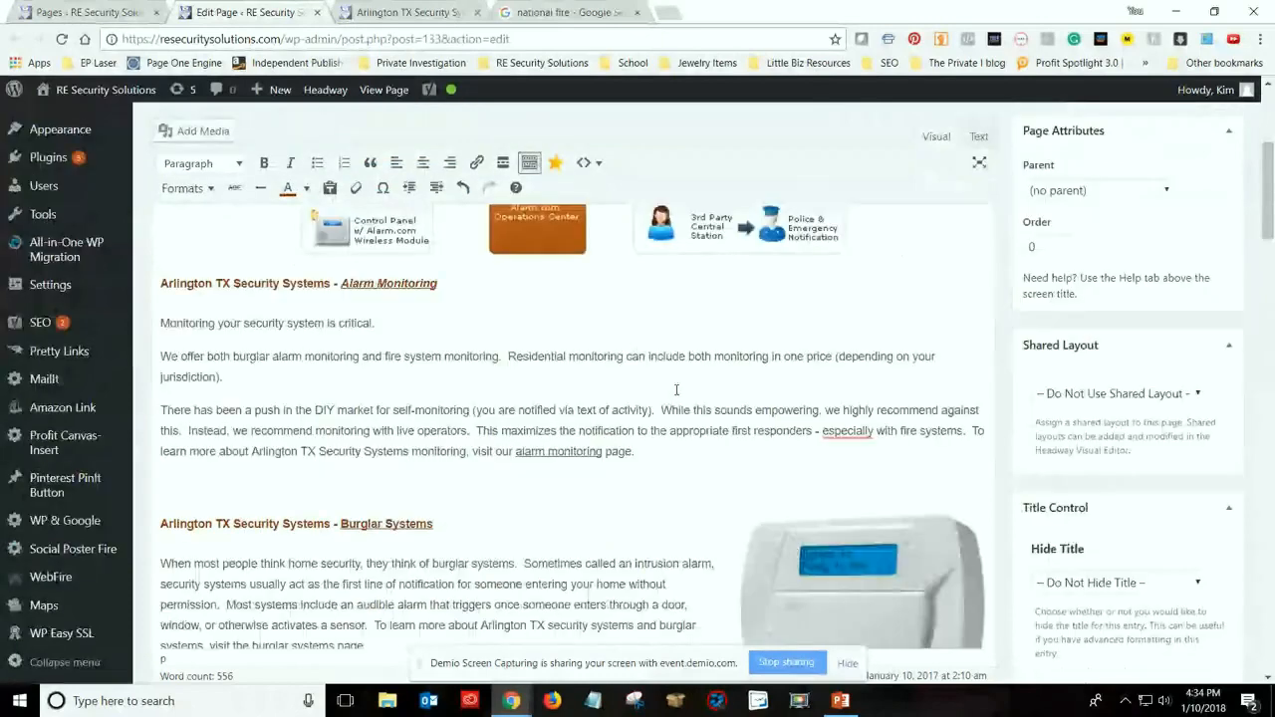
pyautogui.scroll(-2, 601, 383)
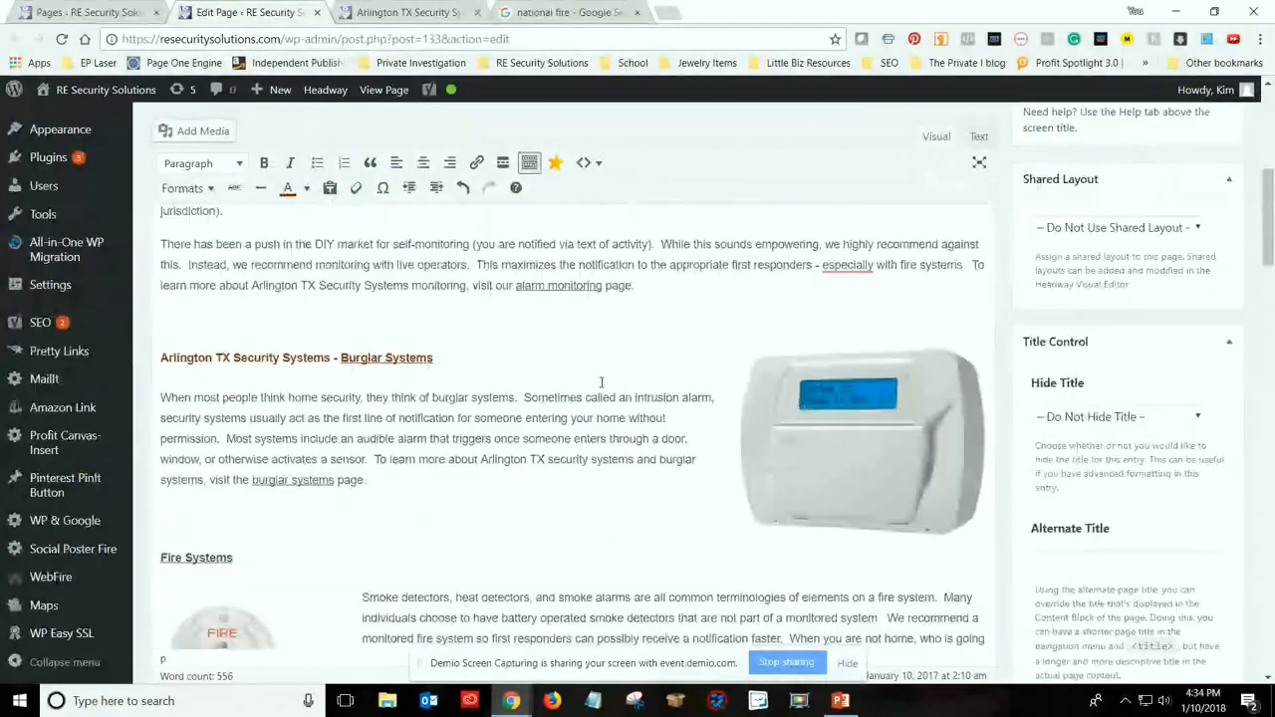
pyautogui.scroll(2, 601, 382)
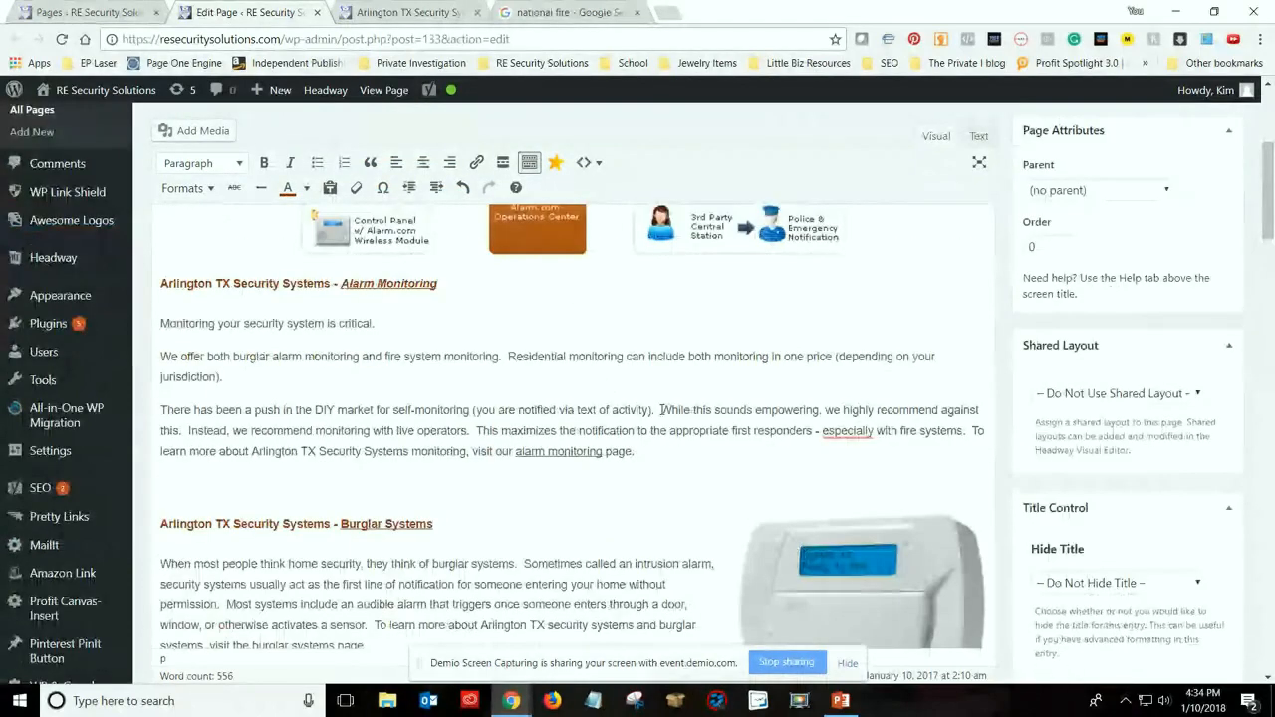
pyautogui.moveTo(661, 410); pyautogui.dragTo(819, 407)
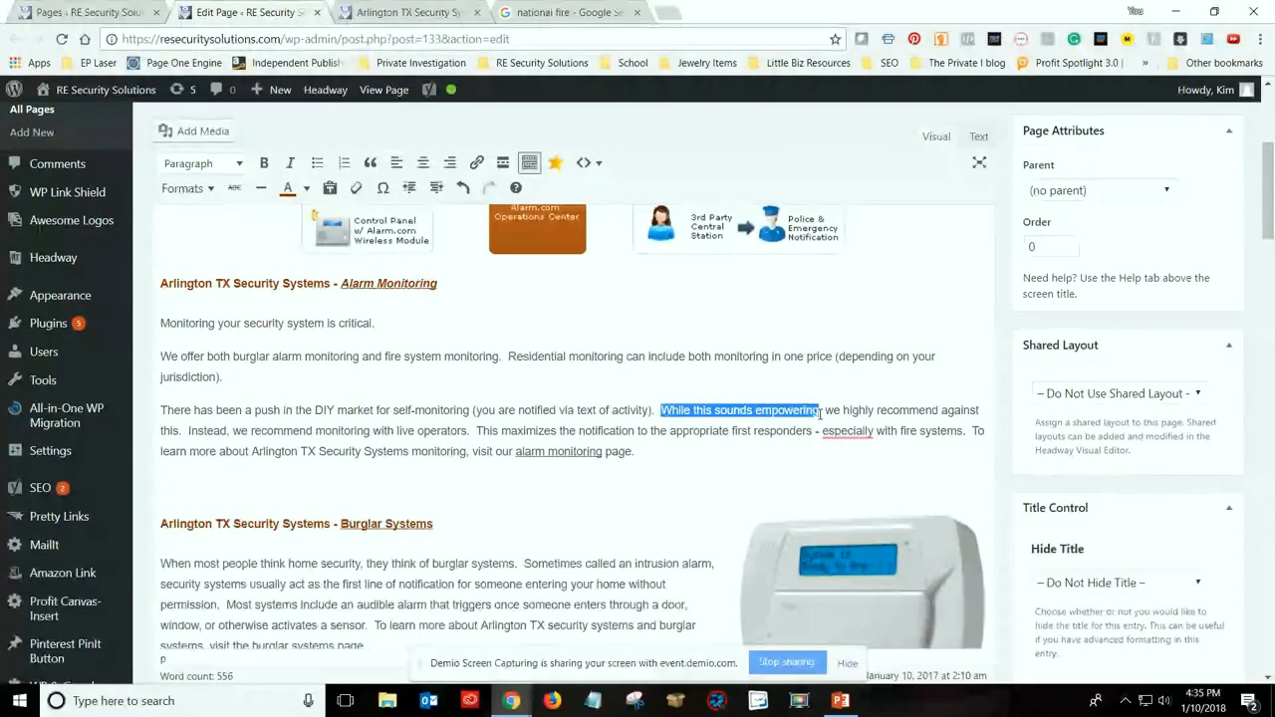
pyautogui.click(297, 410)
pyautogui.scroll(2, 162, 449)
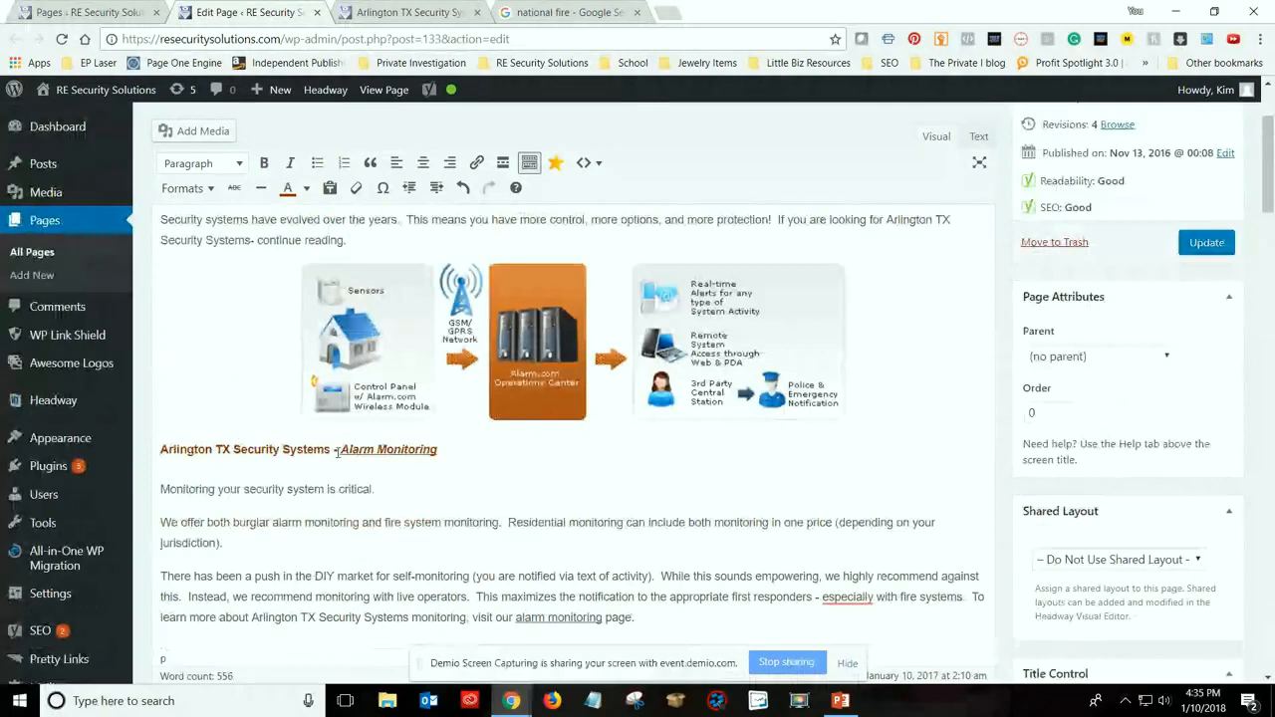
pyautogui.moveTo(333, 451); pyautogui.dragTo(163, 449)
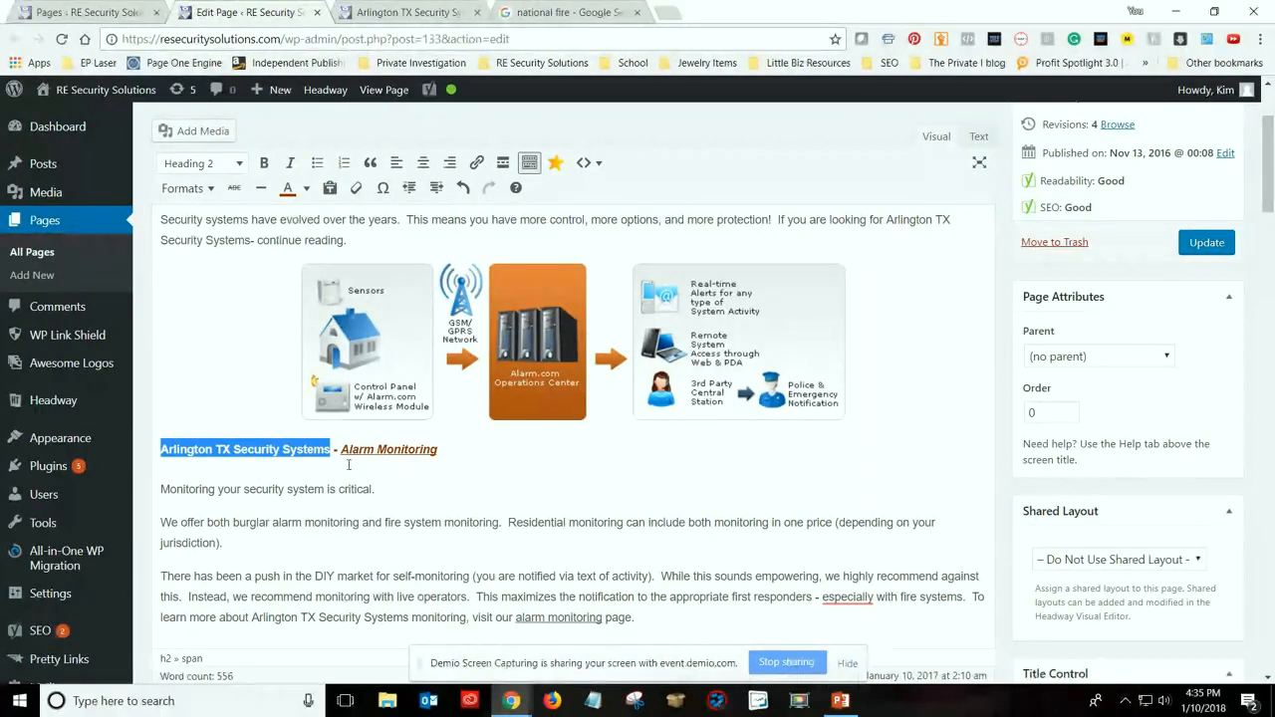
pyautogui.click(301, 533)
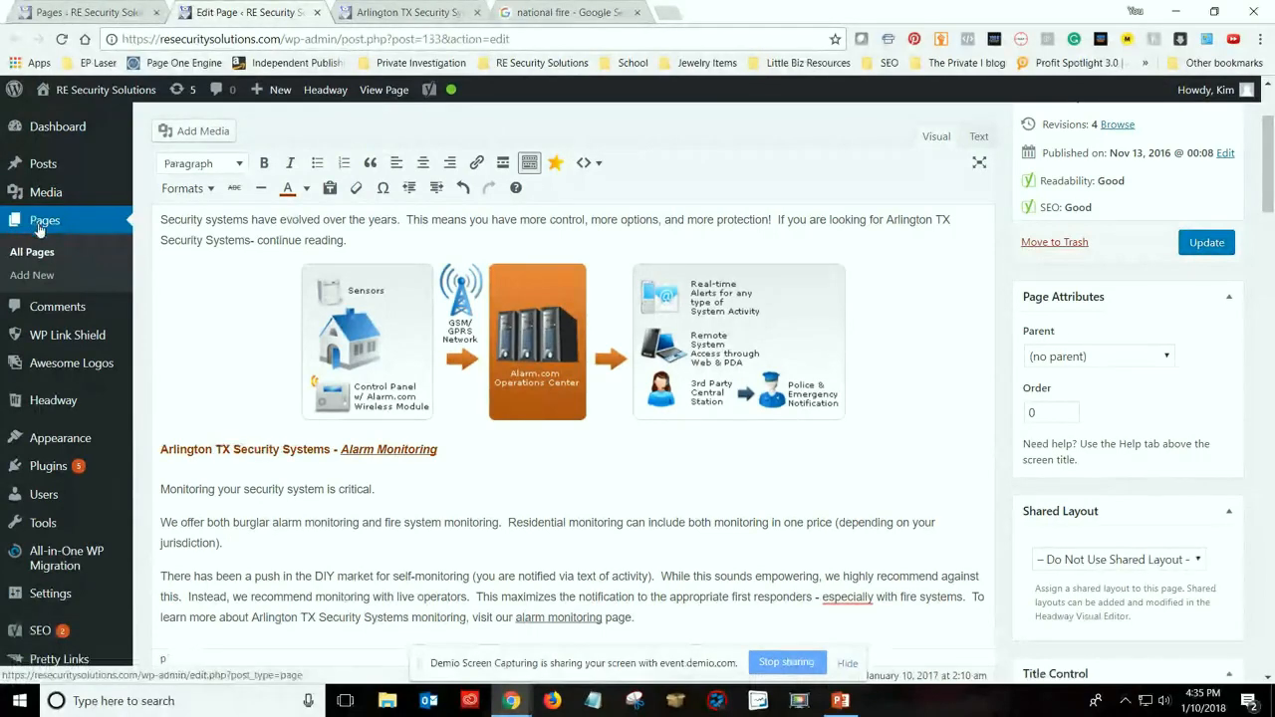
# Close the live home page and open the Burglar Systems page for editing in a separate tab
pyautogui.click(404, 14)
pyautogui.hotkey('ctrl', 'w')
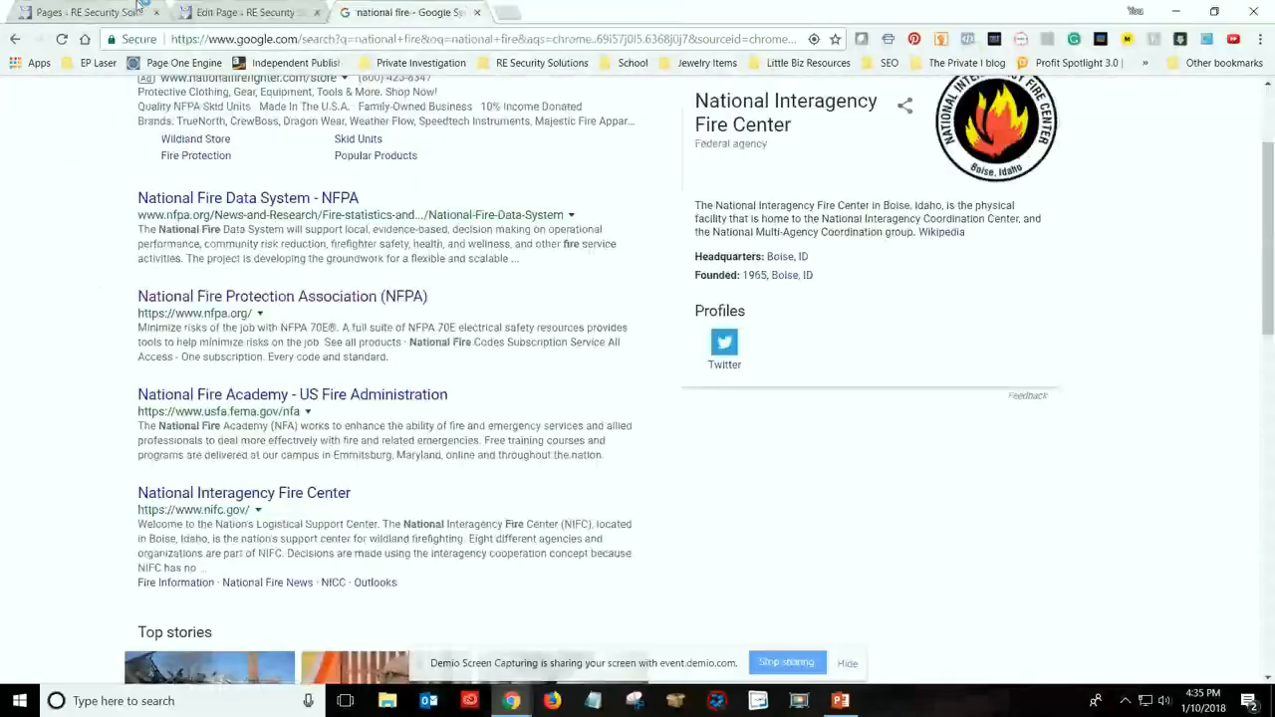
pyautogui.click(139, 10)
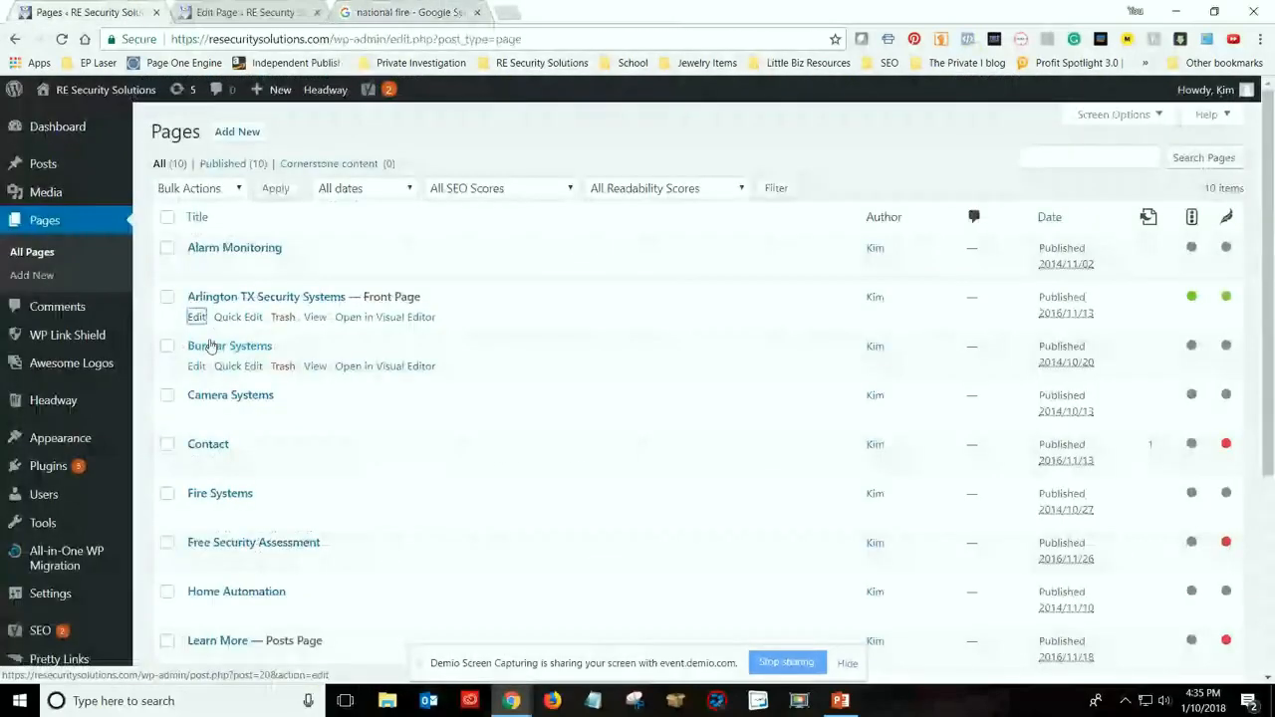
pyautogui.click(315, 372)
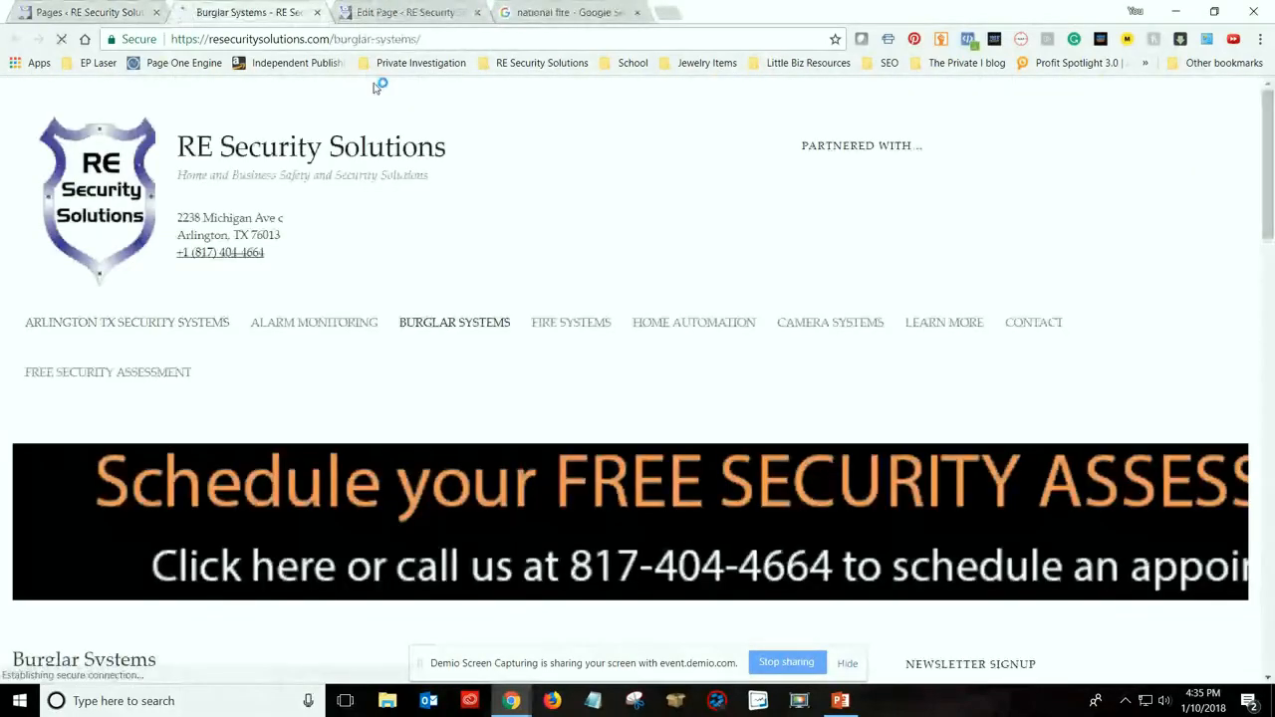
pyautogui.click(316, 13)
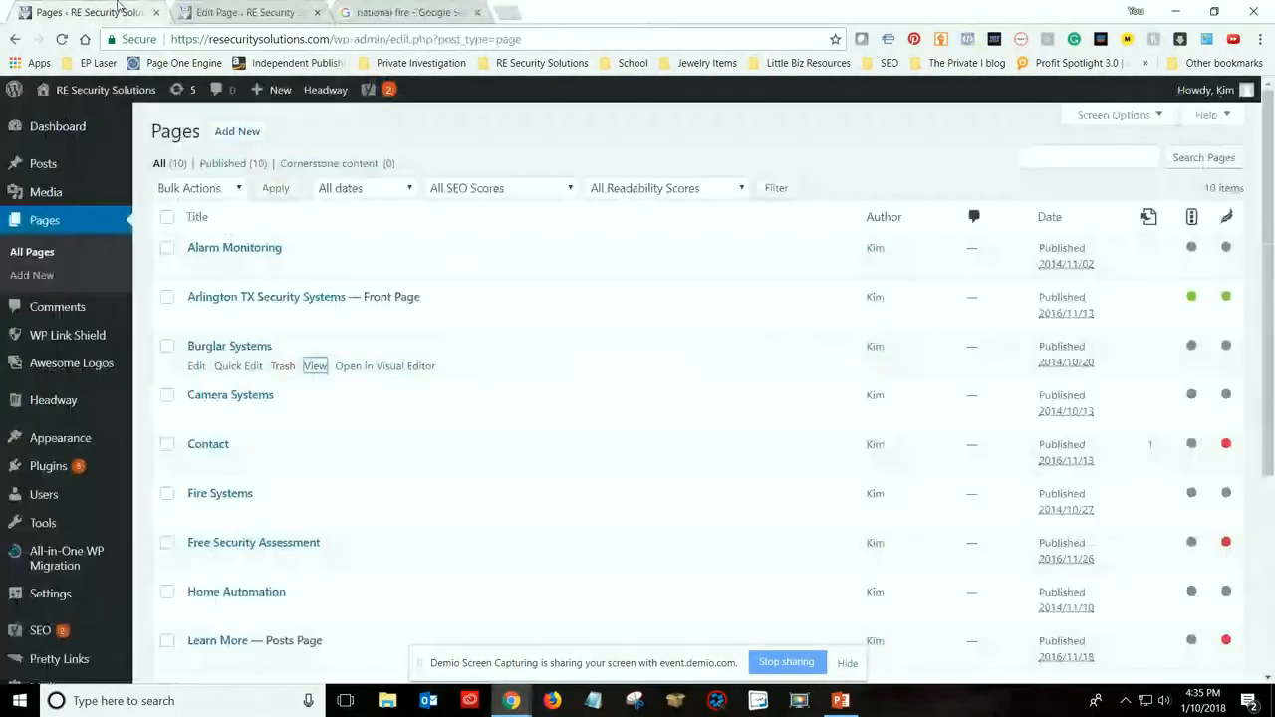
pyautogui.middleClick(196, 366)
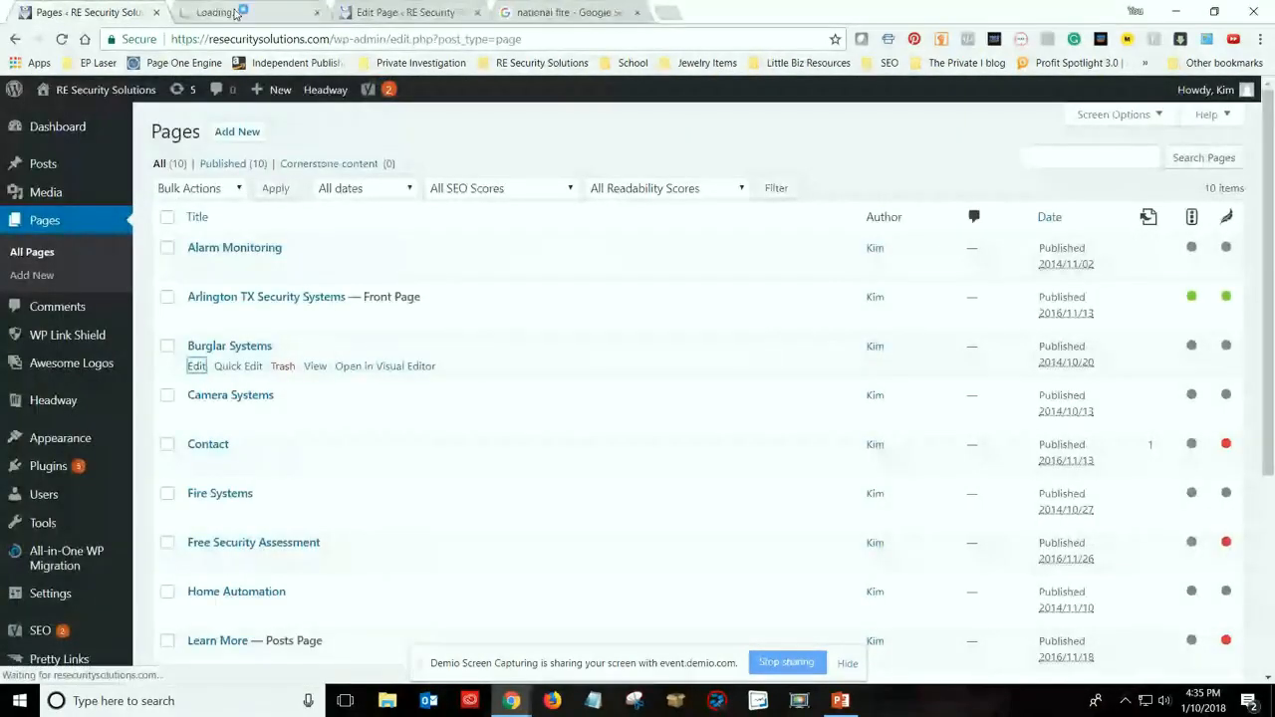
pyautogui.click(236, 12)
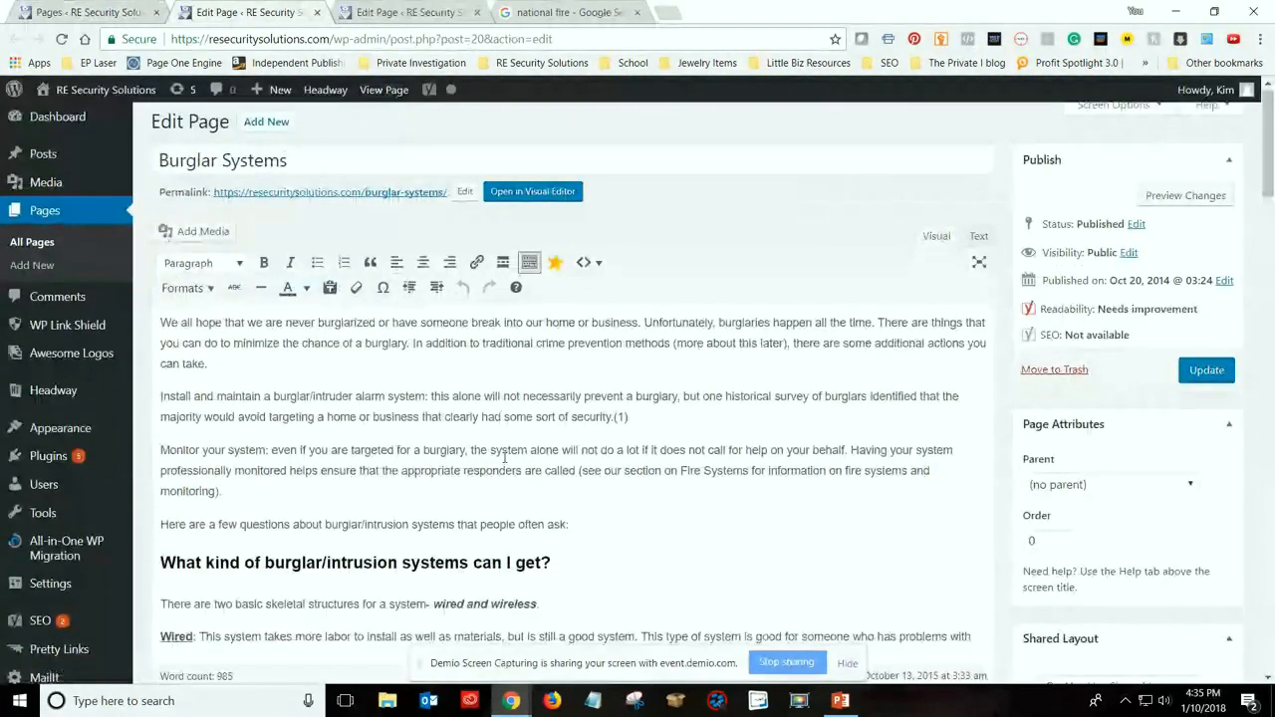
# Add the paragraph "If you are looking for Arlington TX Security Systems, give us a call." after the Burglar Systems page's first paragraph
pyautogui.click(292, 359)
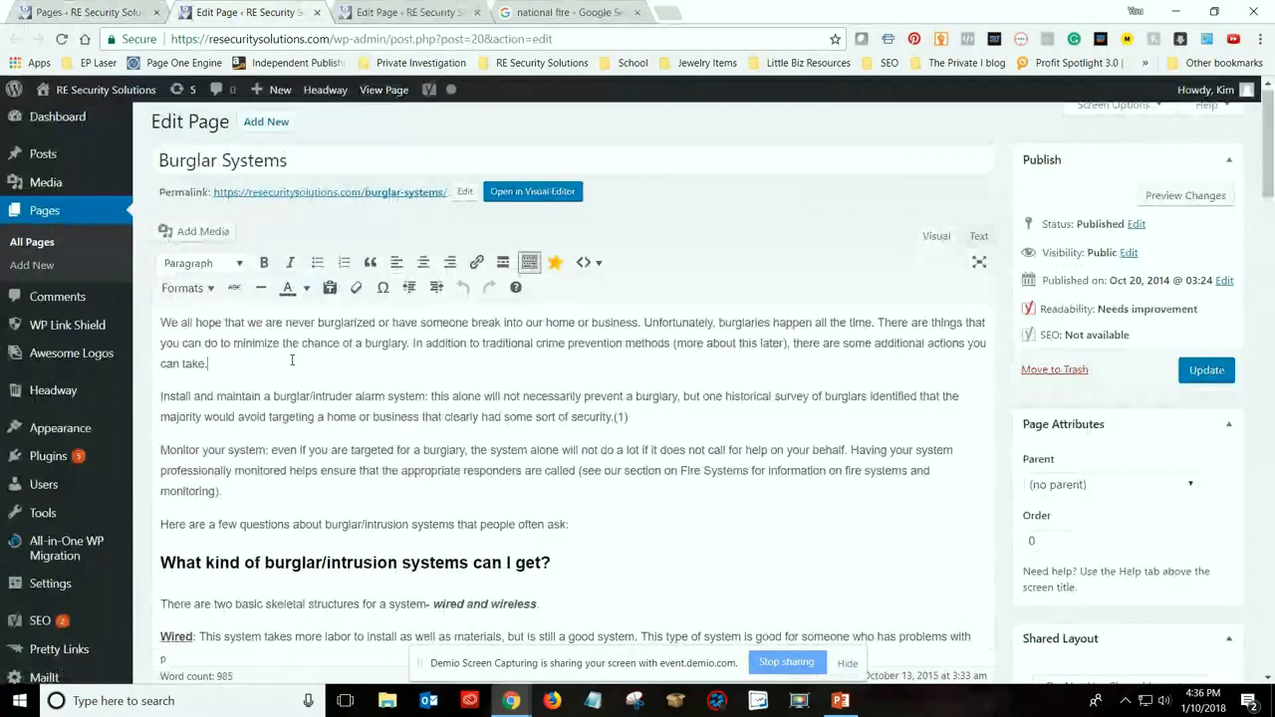
pyautogui.press('Return')
pyautogui.write('If you are ')
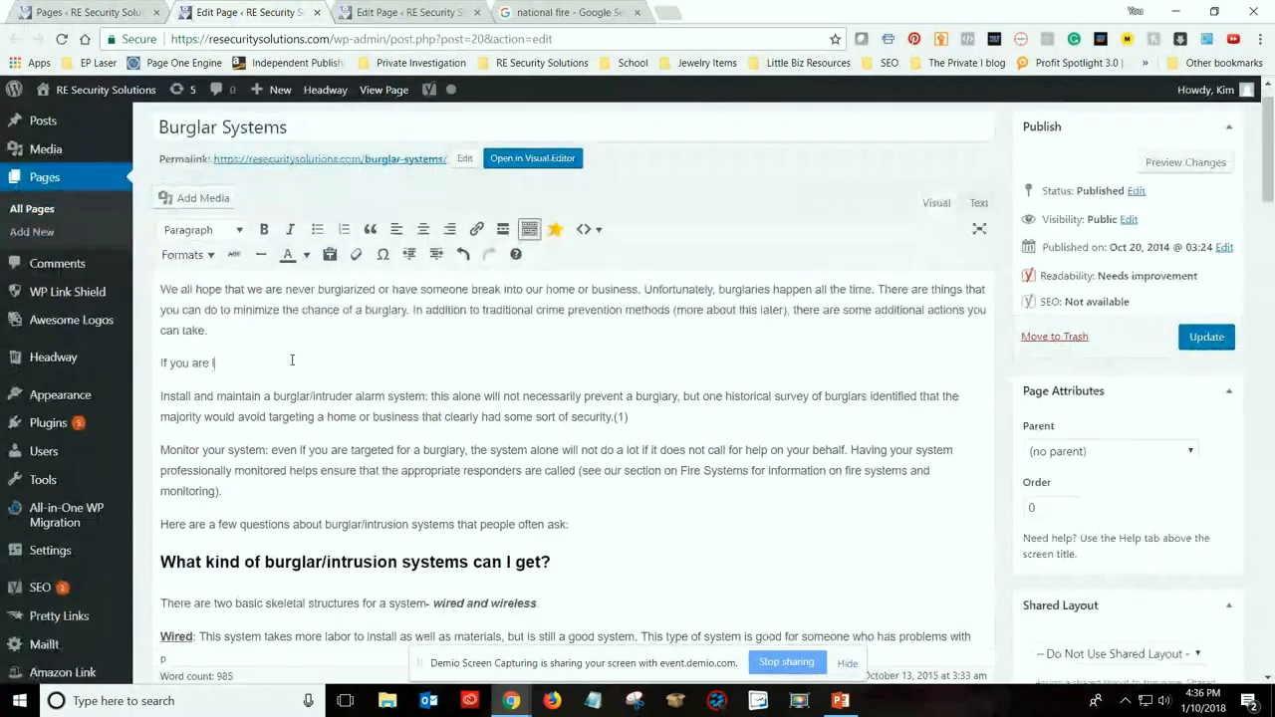
pyautogui.write('looking for Arlin')
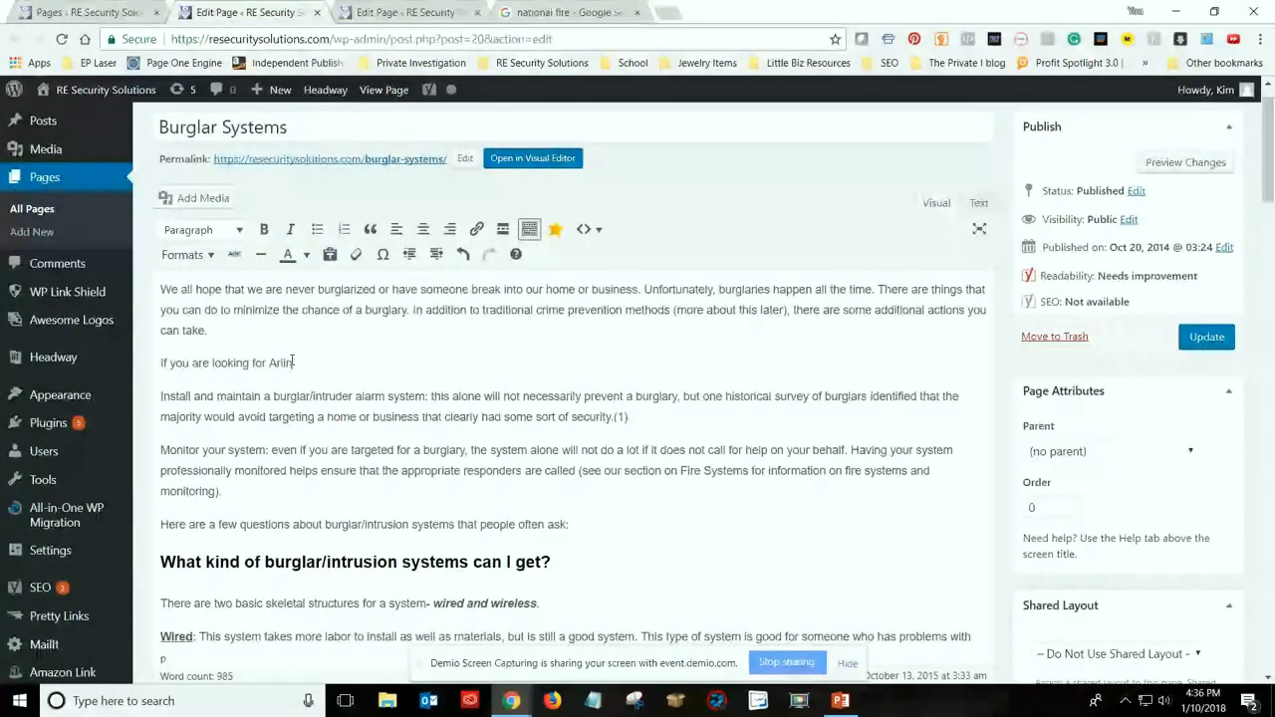
pyautogui.write('gton TX Swe')
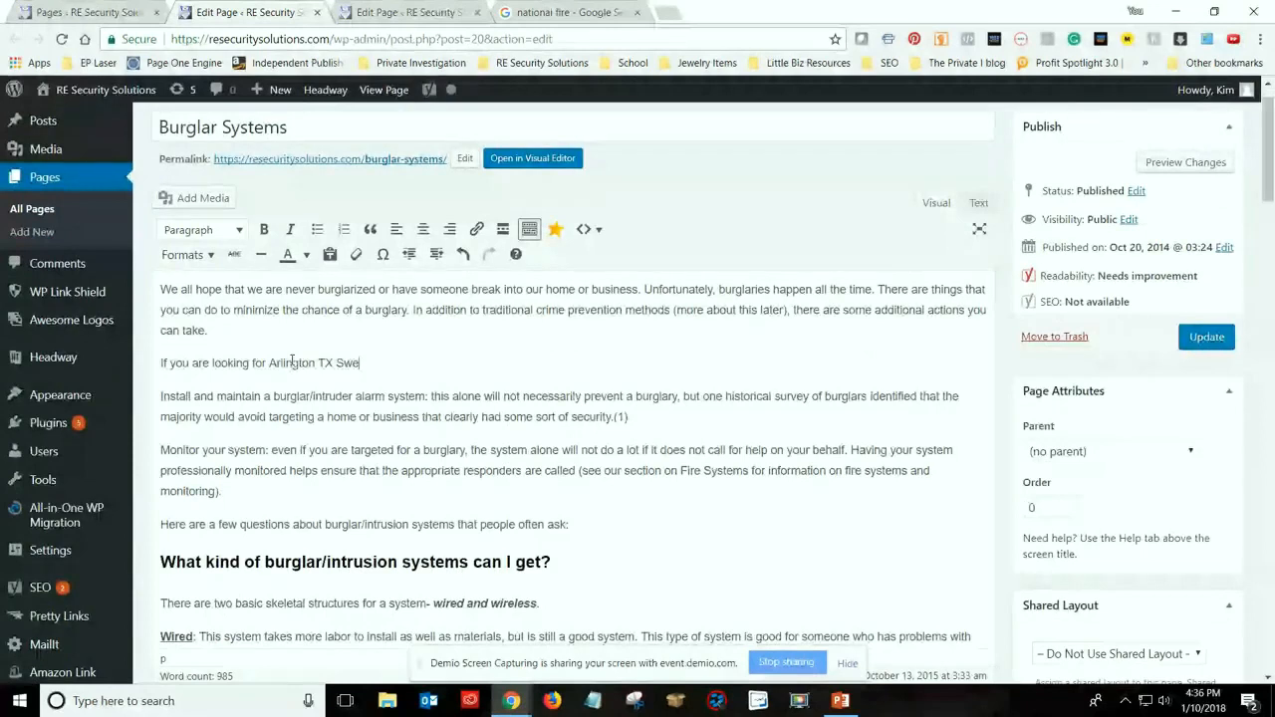
pyautogui.press('BackSpace')
pyautogui.press('BackSpace')
pyautogui.write('ecurity Systems,')
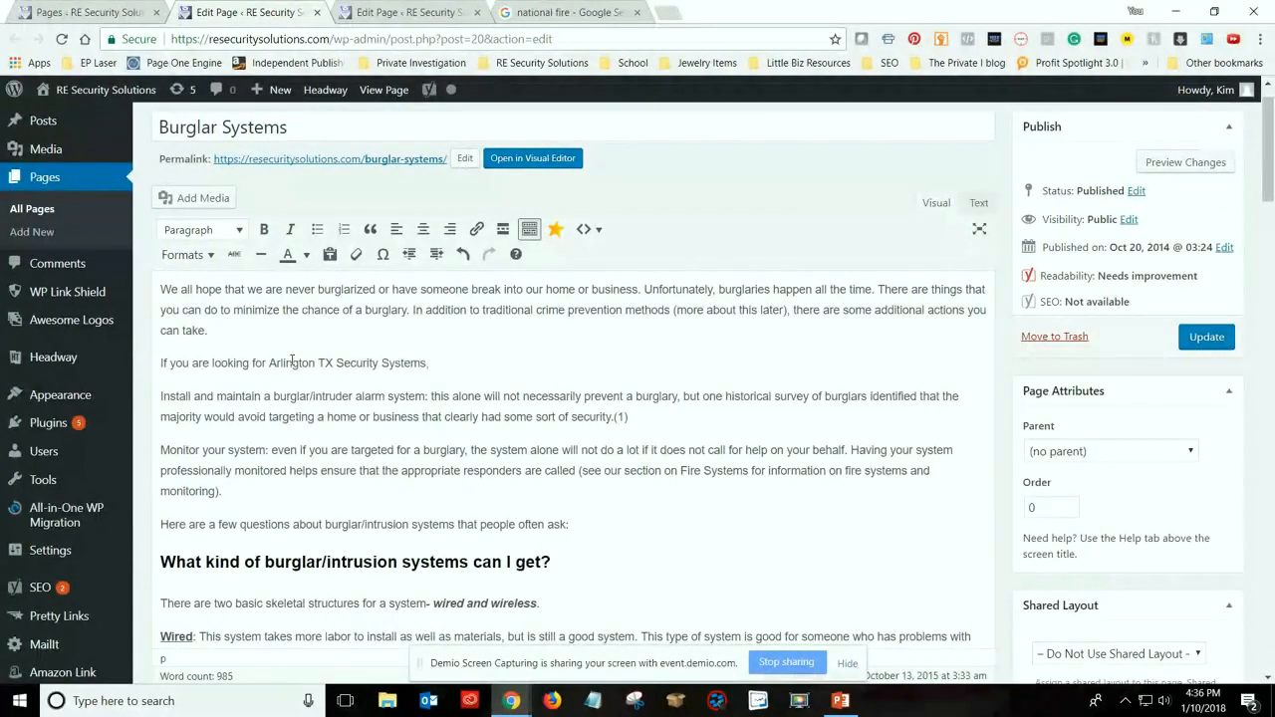
pyautogui.write(' give us a call.')
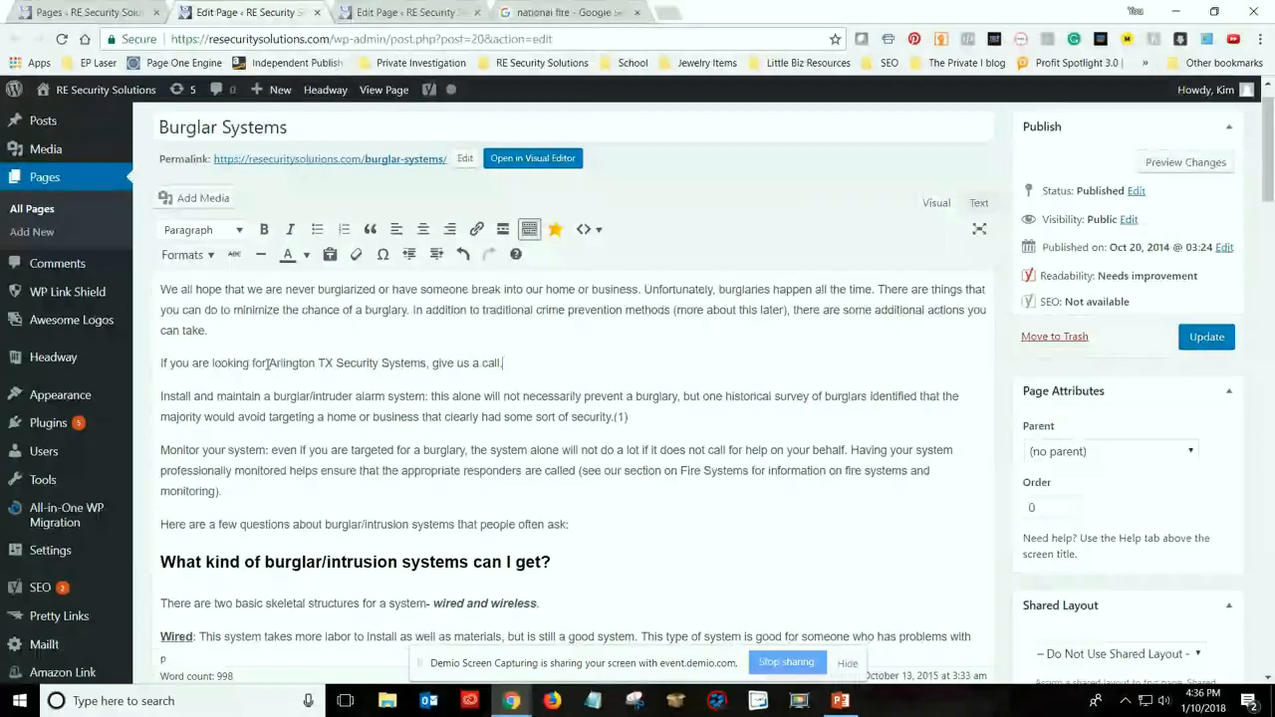
# Link "Arlington TX Security Systems" in the new paragraph to the existing page of that name, opening in a new tab, and update the Burglar Systems page
pyautogui.moveTo(267, 362); pyautogui.dragTo(286, 364)
pyautogui.moveTo(428, 363); pyautogui.dragTo(268, 364)
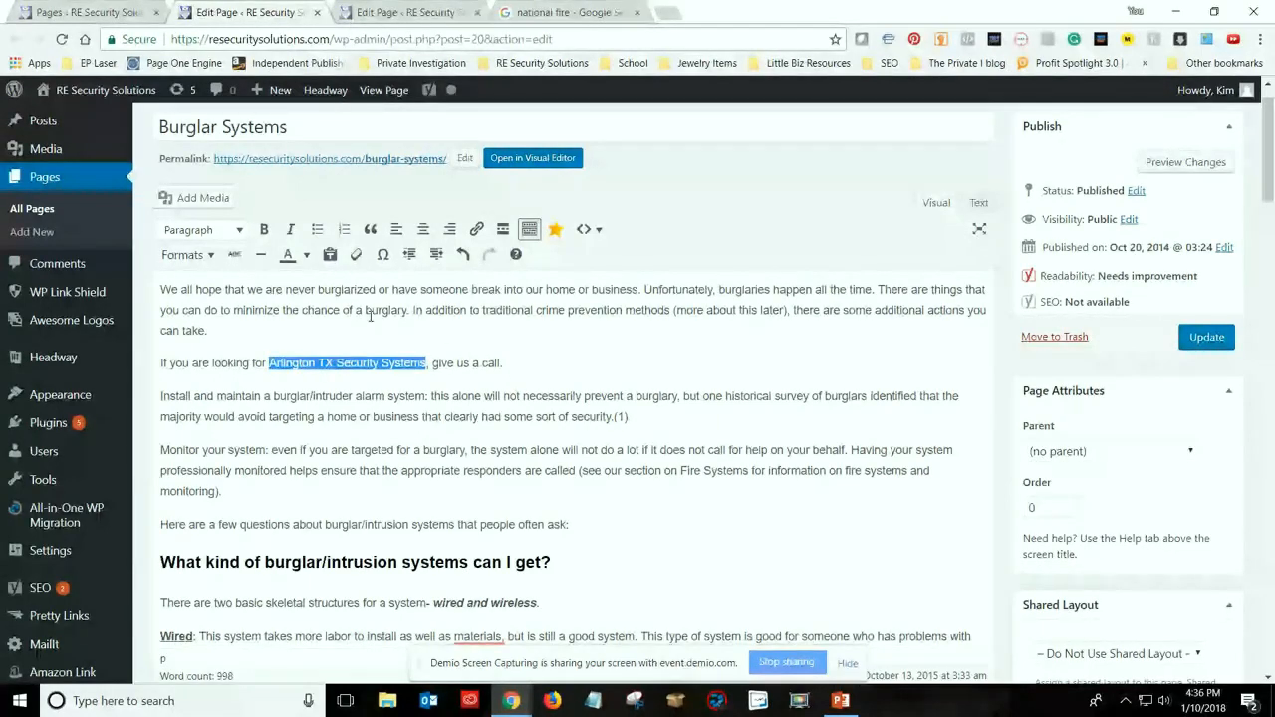
pyautogui.click(475, 230)
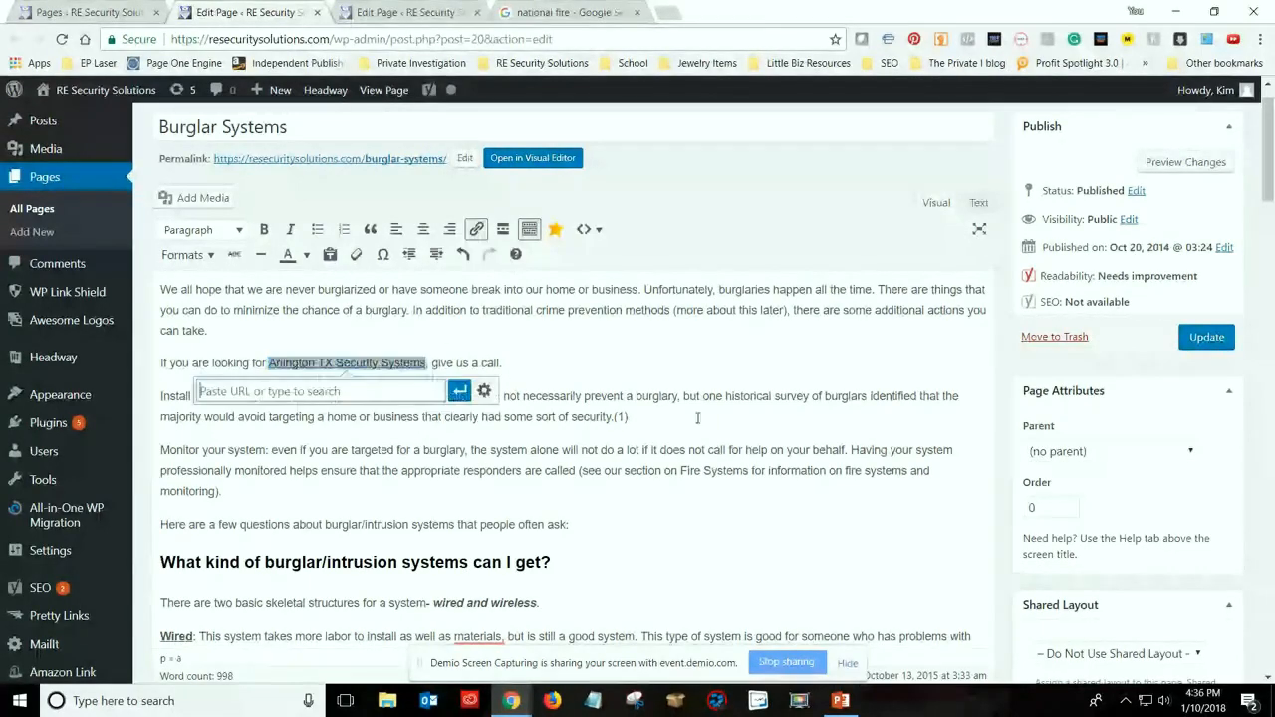
pyautogui.click(482, 391)
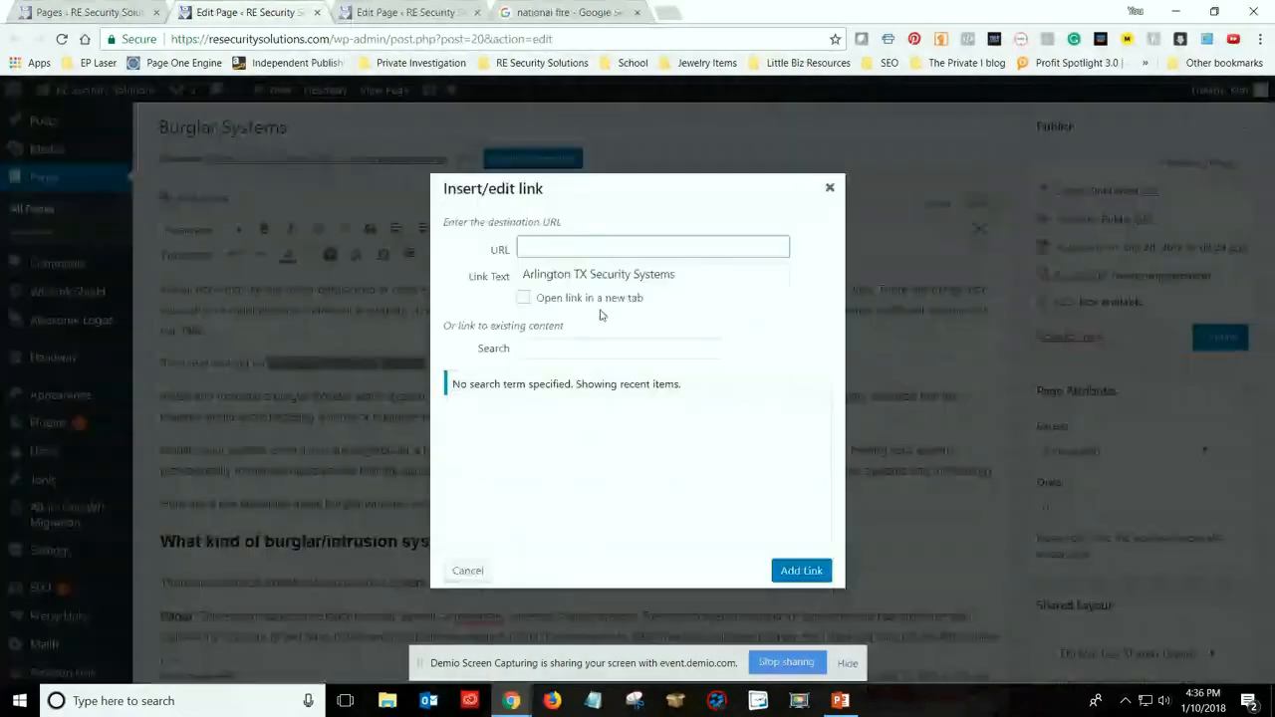
pyautogui.click(524, 299)
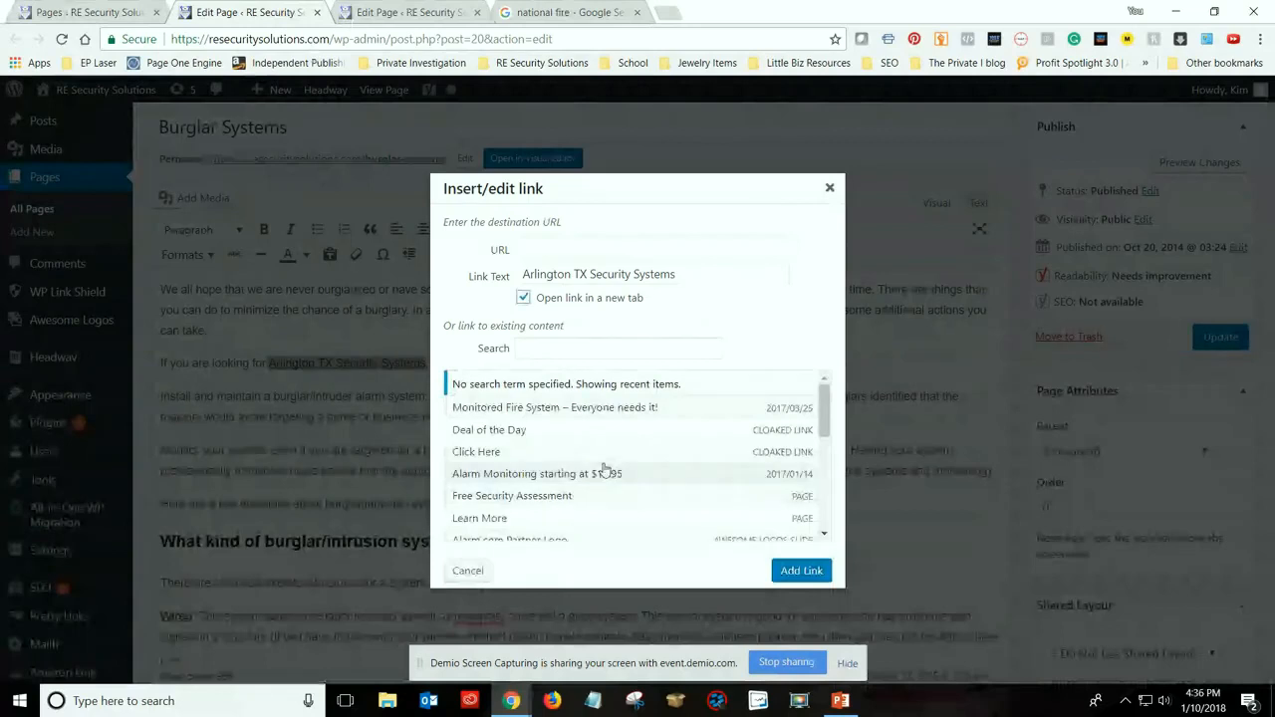
pyautogui.scroll(-2, 625, 501)
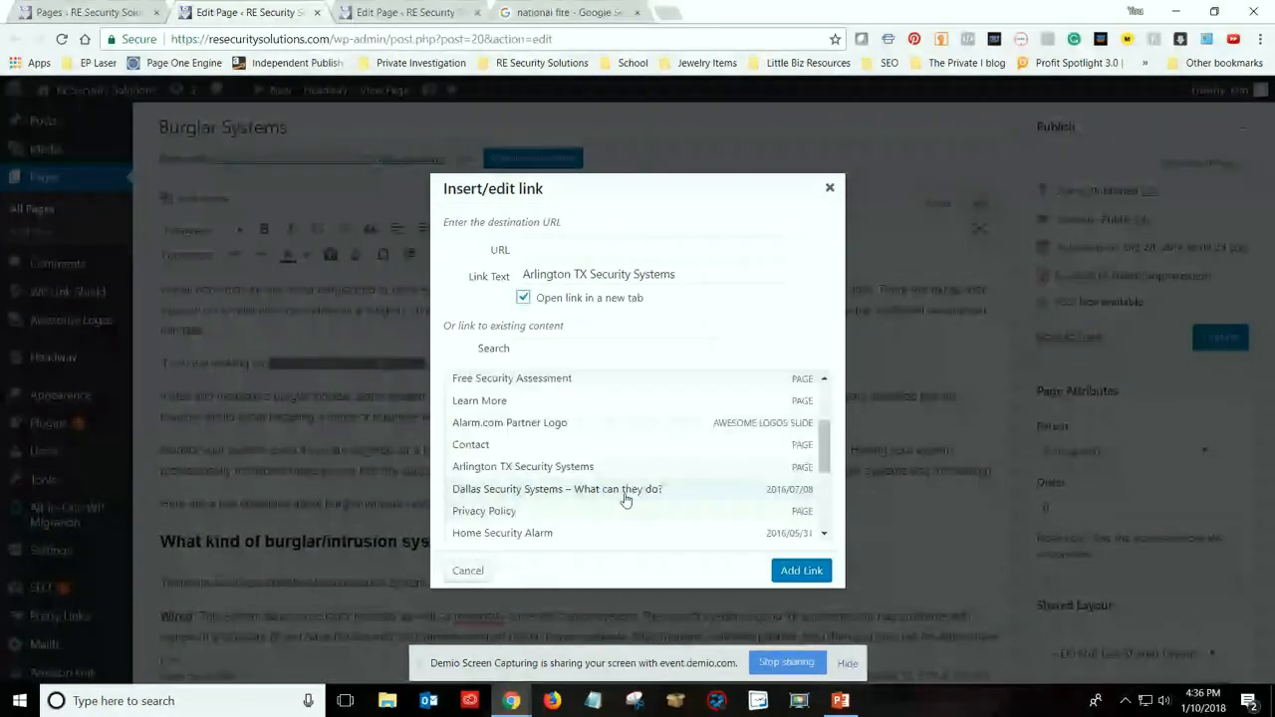
pyautogui.click(592, 468)
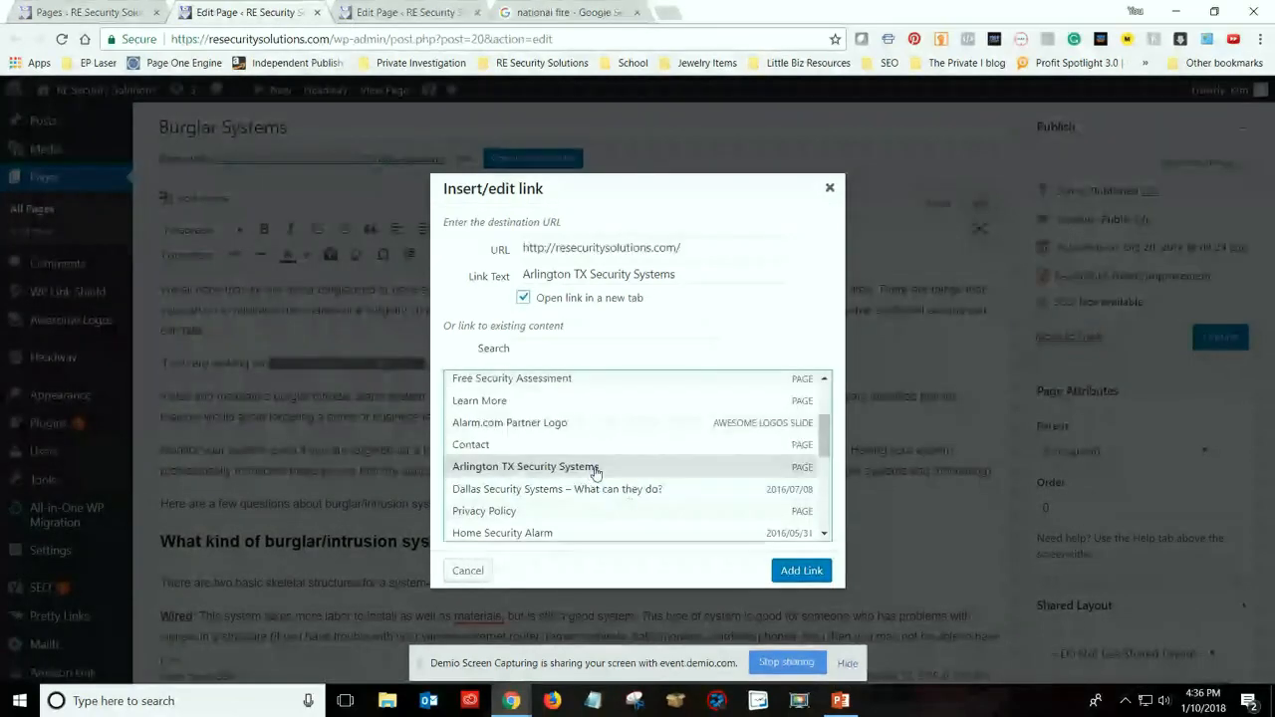
pyautogui.click(801, 570)
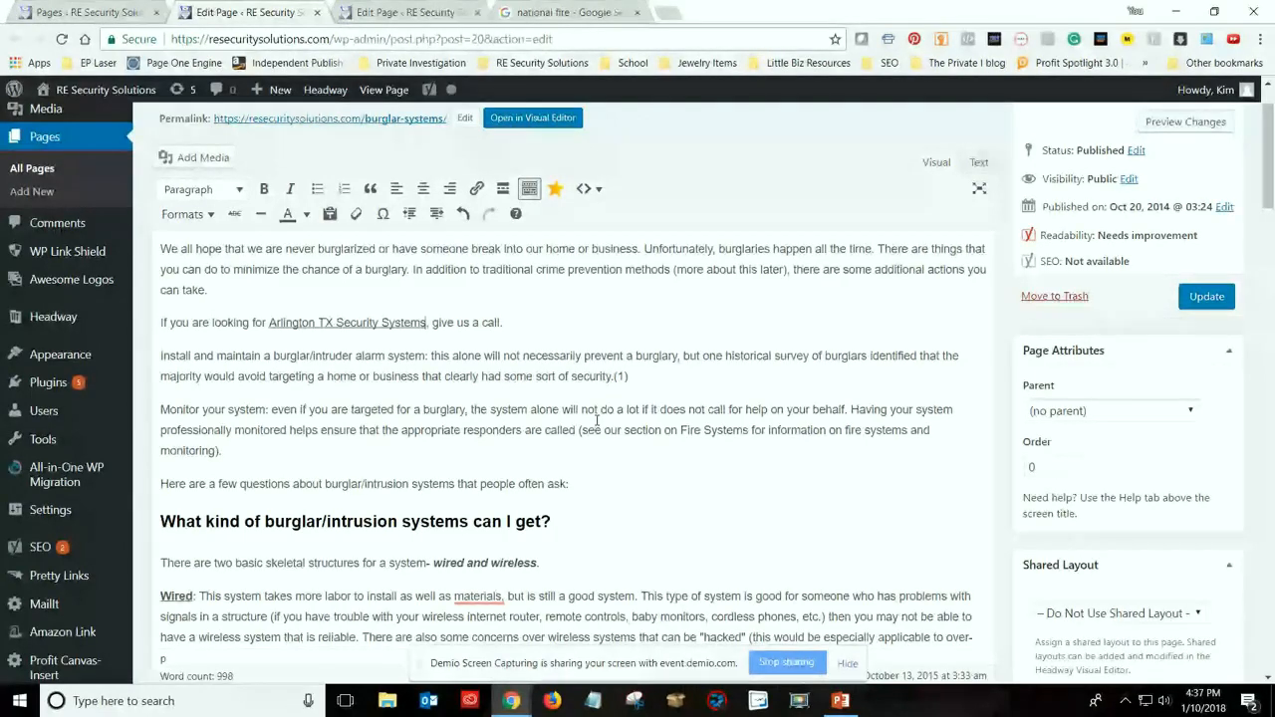
pyautogui.click(1206, 298)
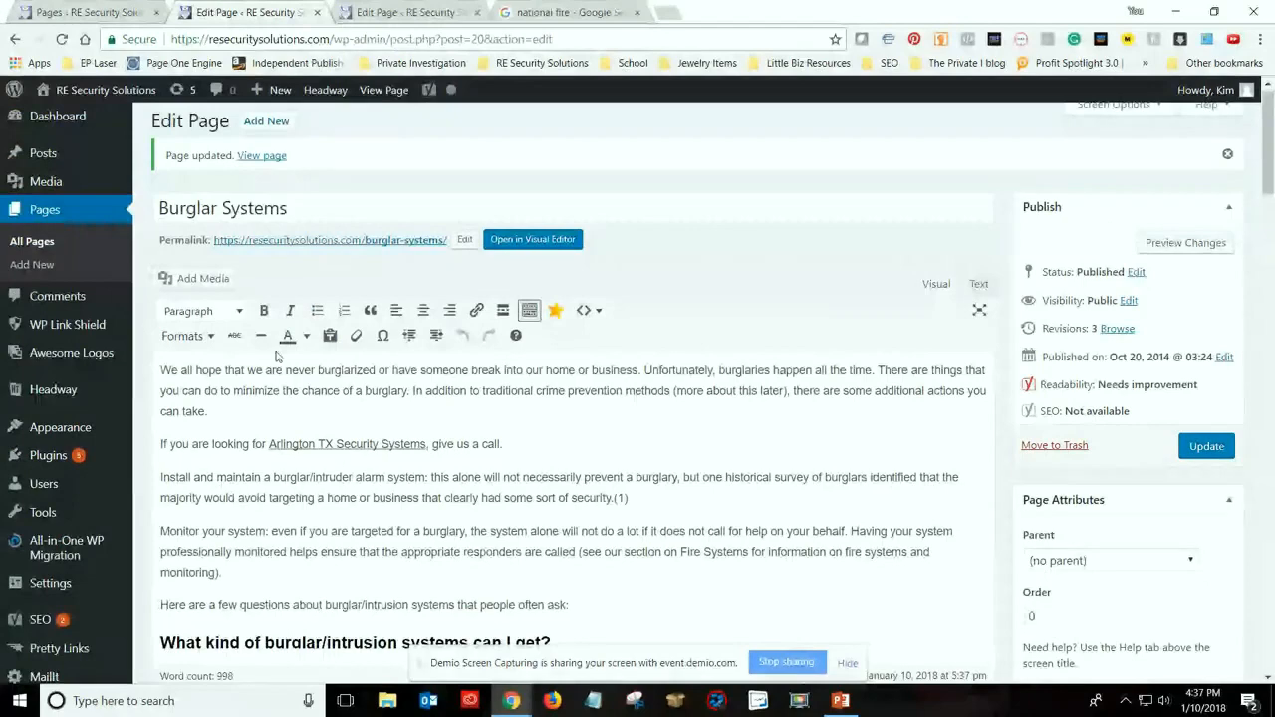
# Return to the home page's editor and review its content from the title to the Alarm Monitoring section
pyautogui.click(403, 12)
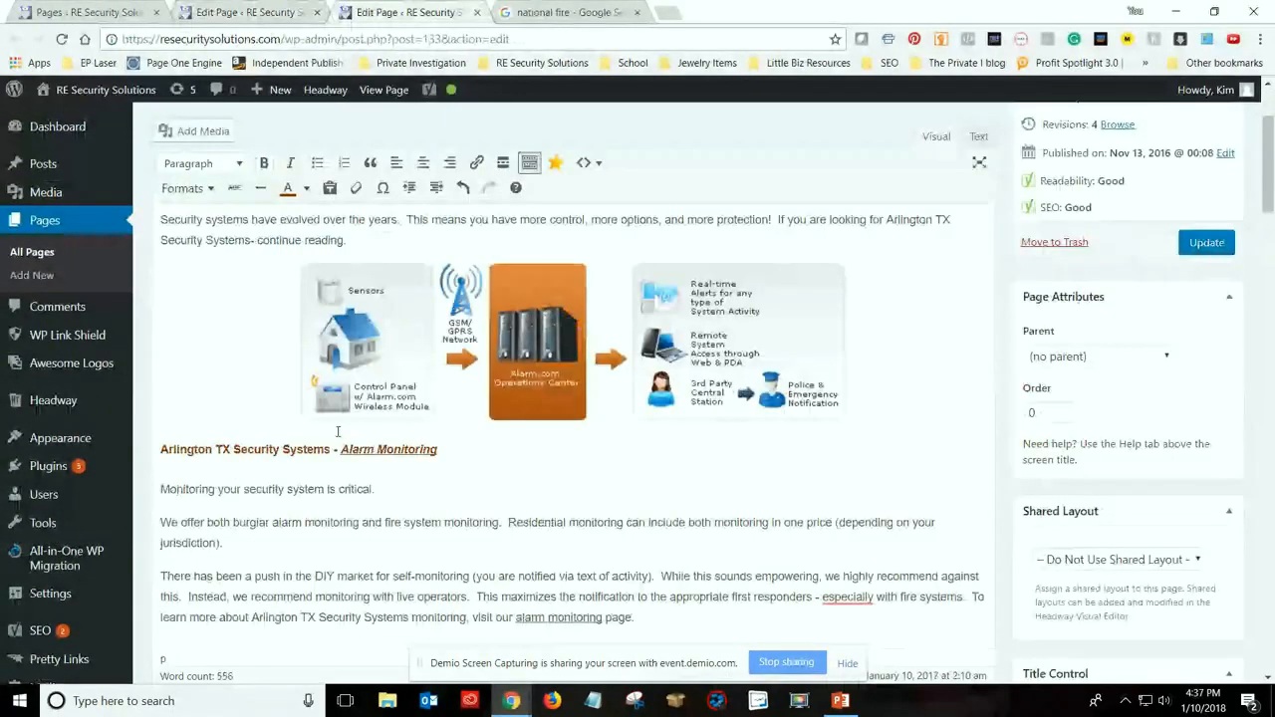
pyautogui.scroll(2, 337, 431)
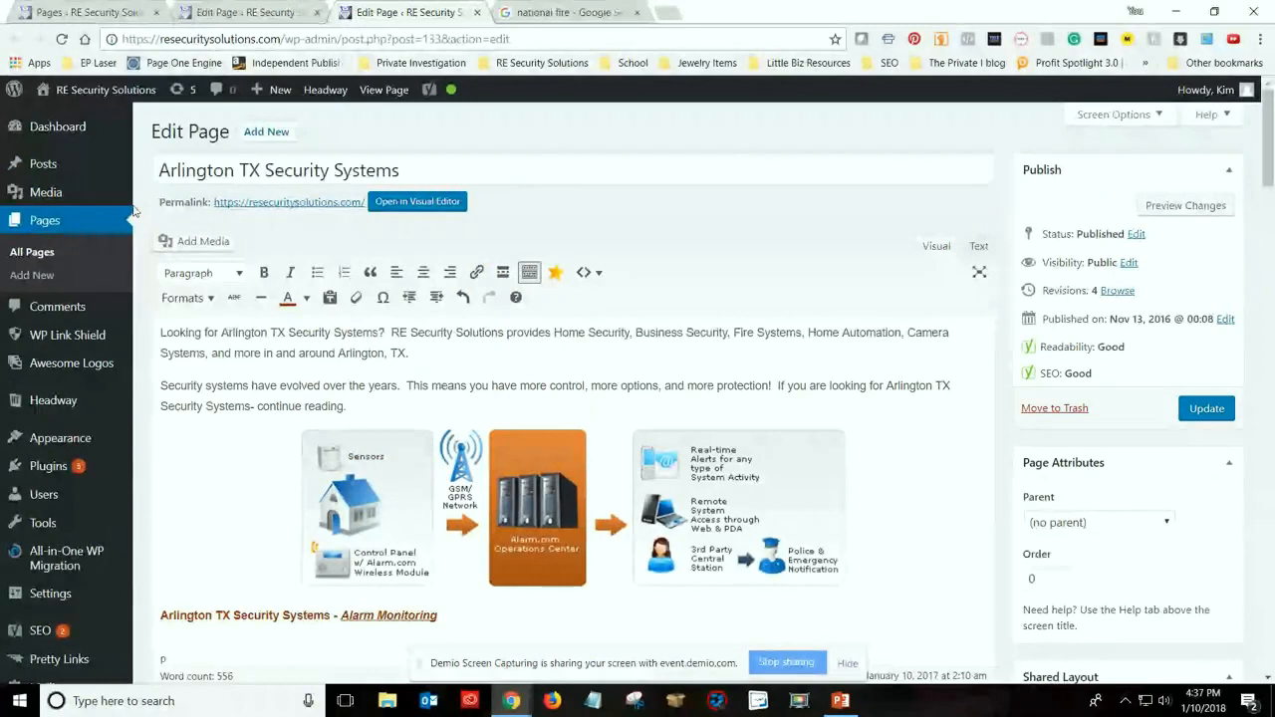
pyautogui.scroll(-1, 715, 446)
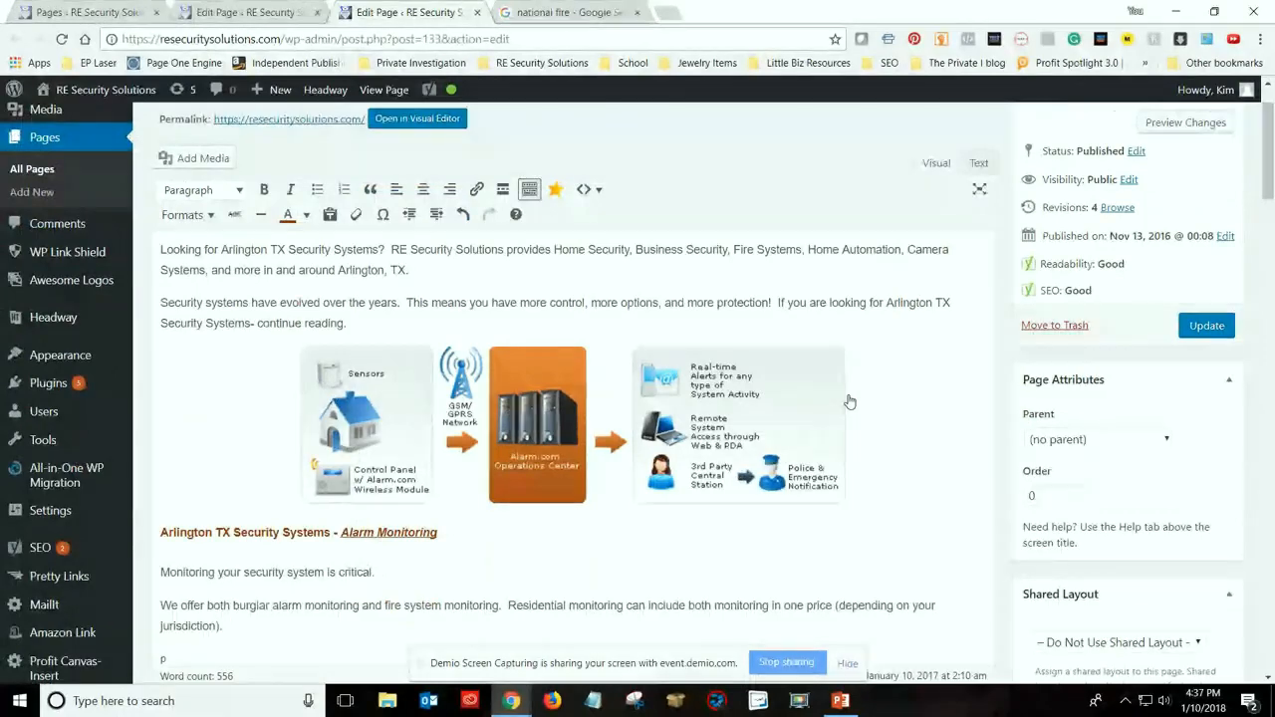
pyautogui.scroll(-2, 574, 451)
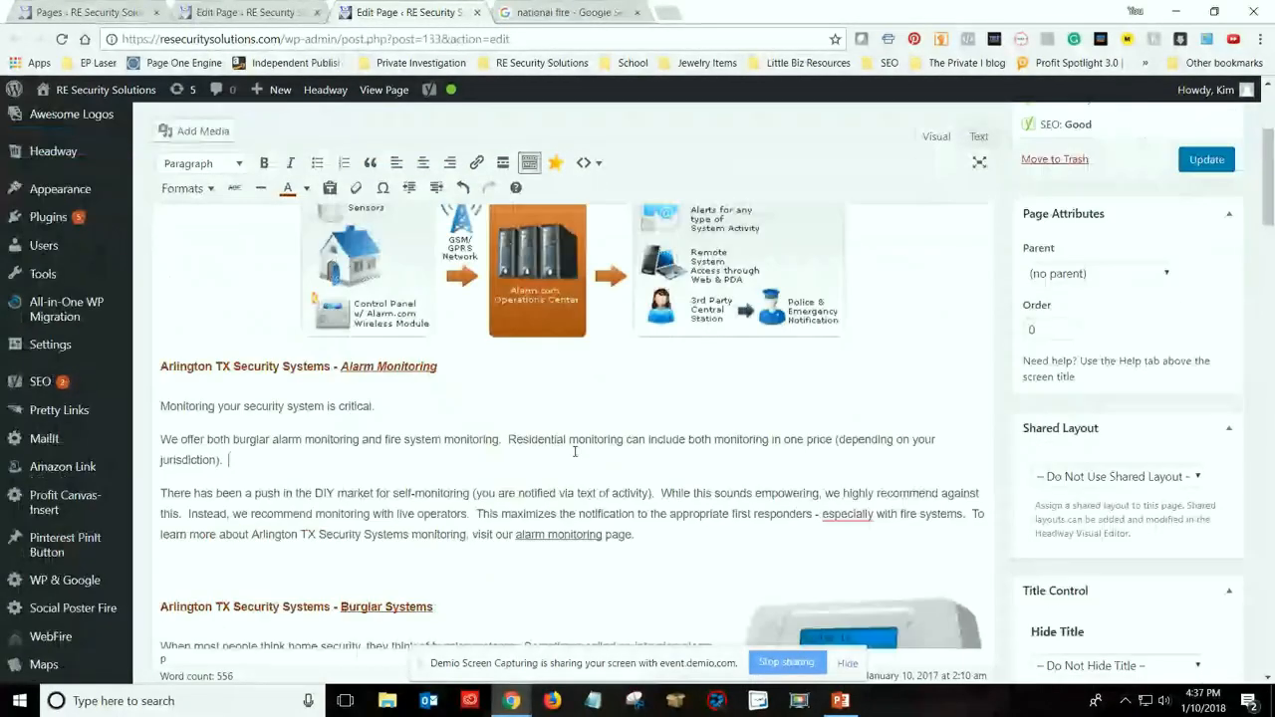
# Split the Alarm Monitoring section's self-monitoring paragraph so that "Instead, we recommend monitoring with live operators" starts a new paragraph
pyautogui.scroll(-1, 574, 451)
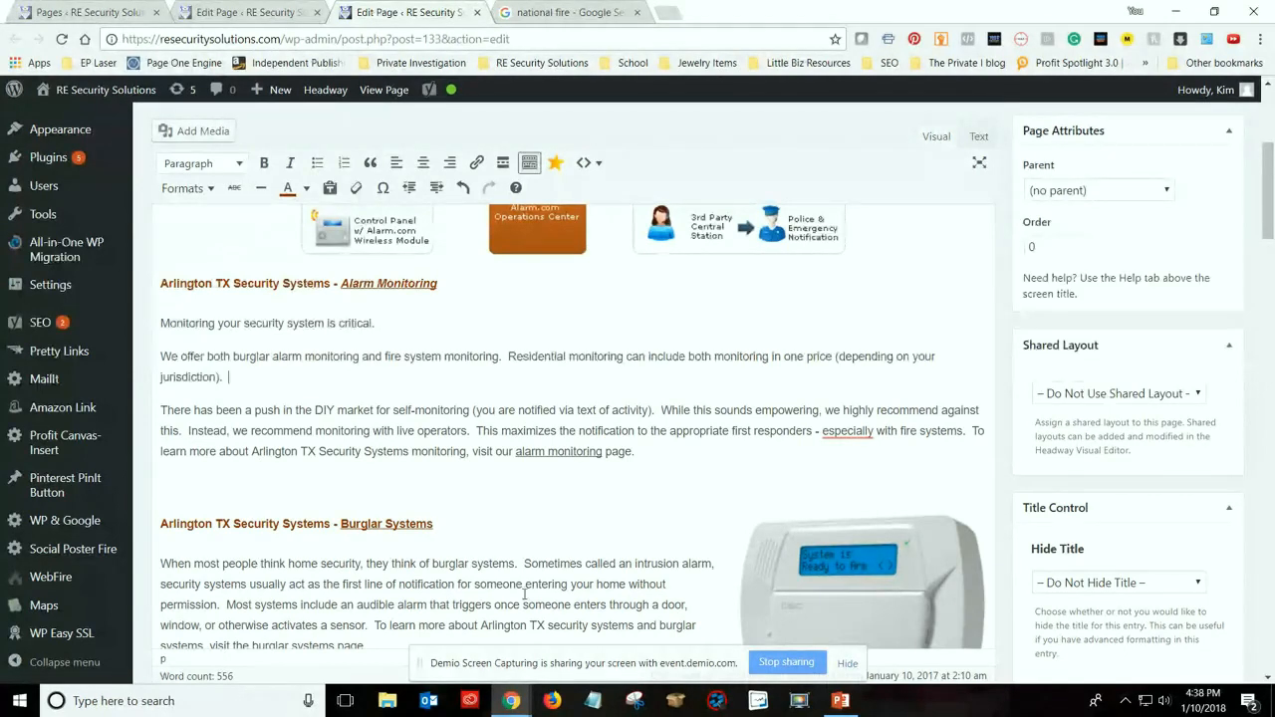
pyautogui.scroll(4, 399, 484)
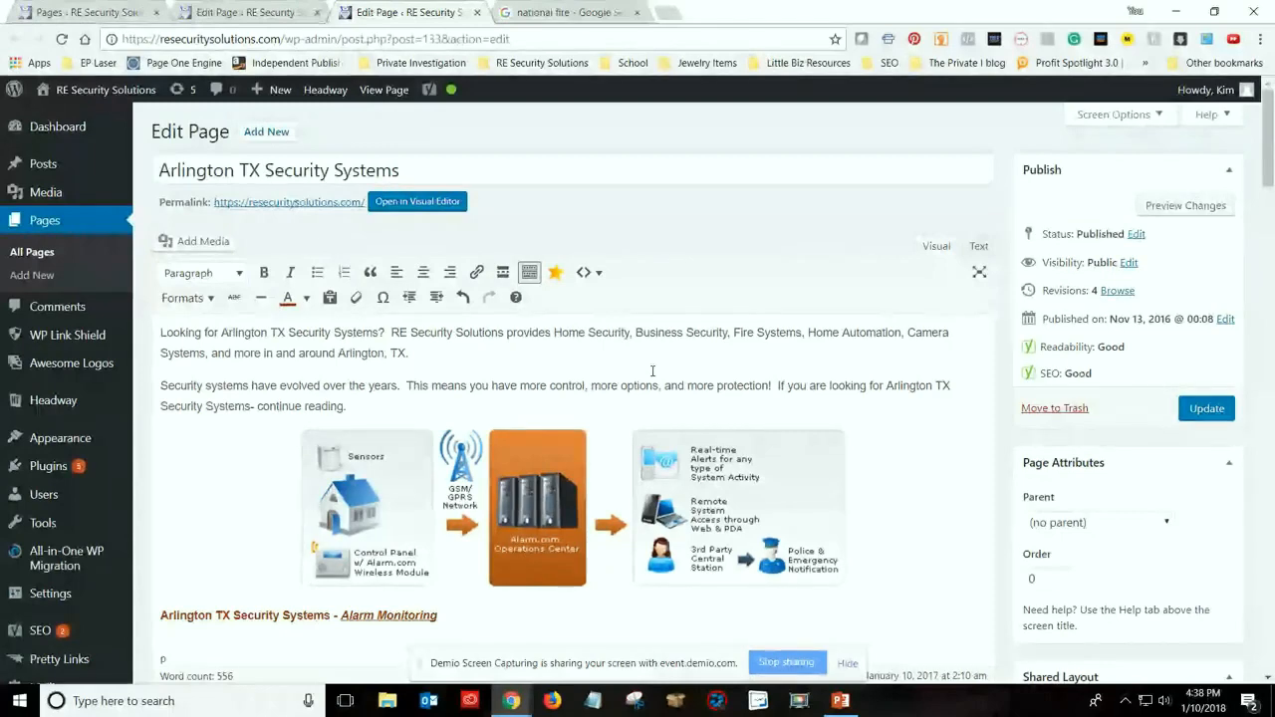
pyautogui.scroll(-1, 652, 370)
pyautogui.scroll(-1, 652, 376)
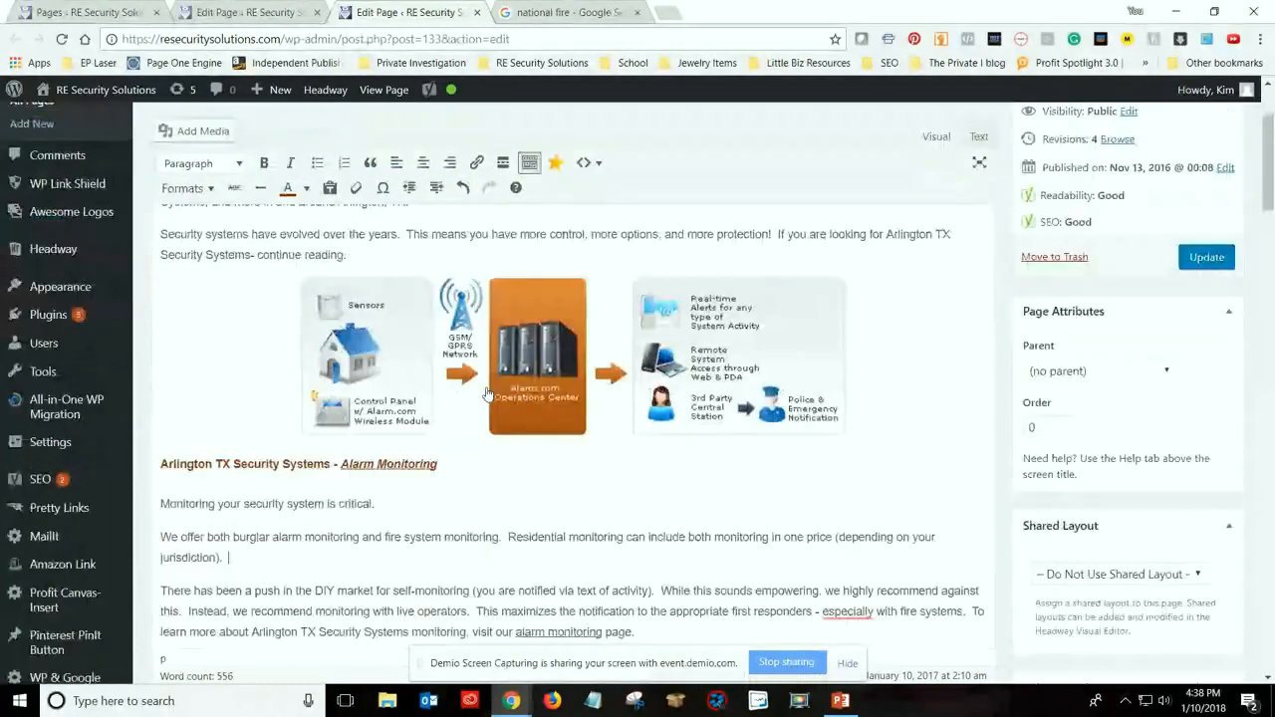
pyautogui.scroll(-2, 487, 394)
pyautogui.scroll(-2, 520, 425)
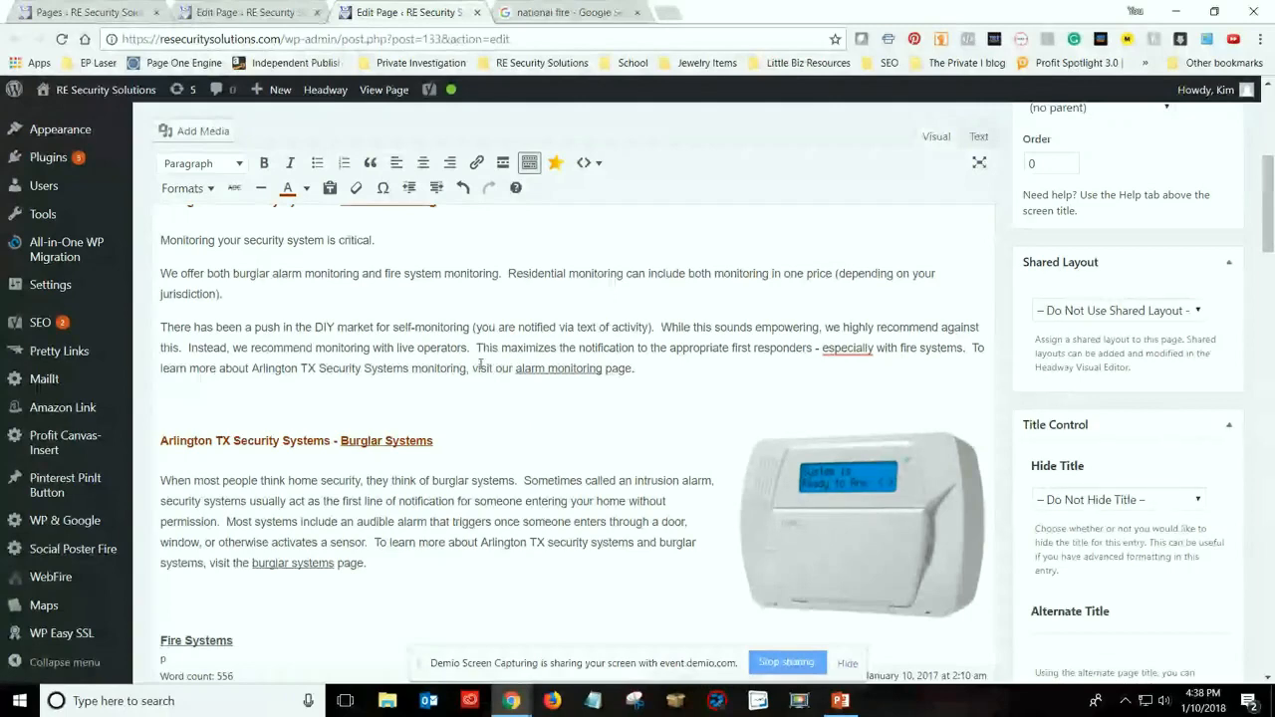
pyautogui.scroll(-1, 429, 347)
pyautogui.scroll(-1, 429, 347)
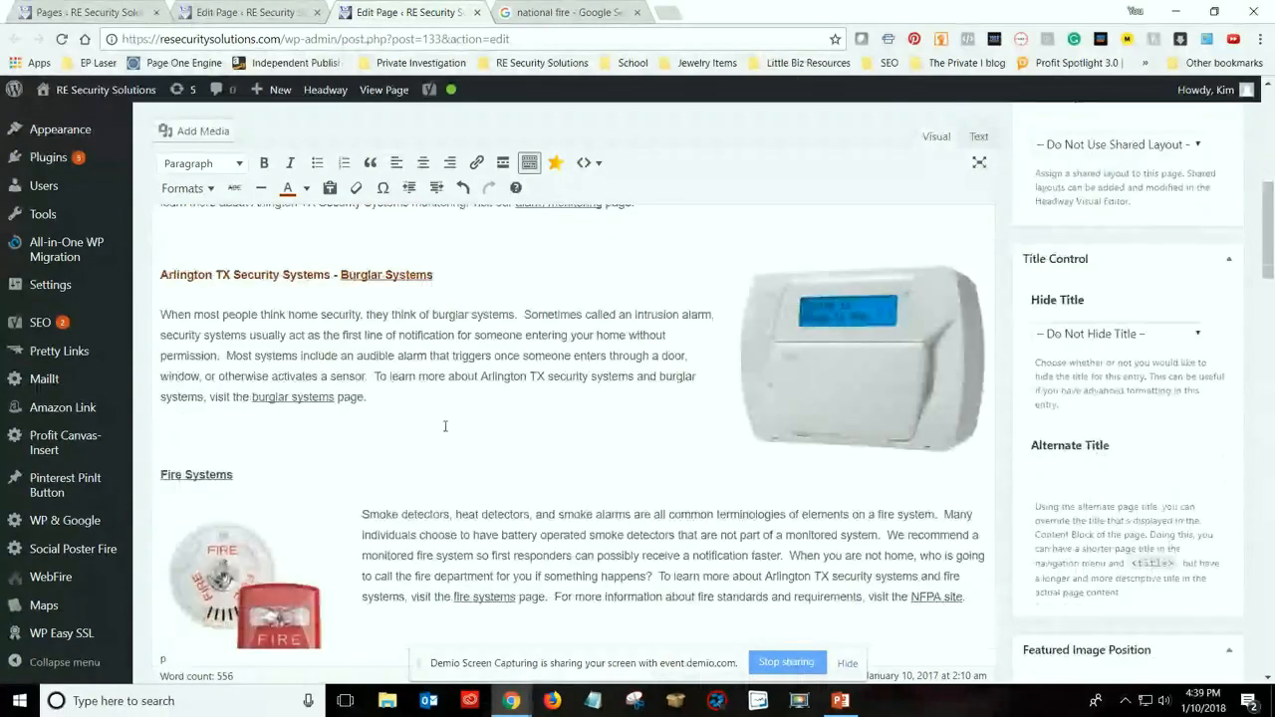
pyautogui.scroll(2, 444, 428)
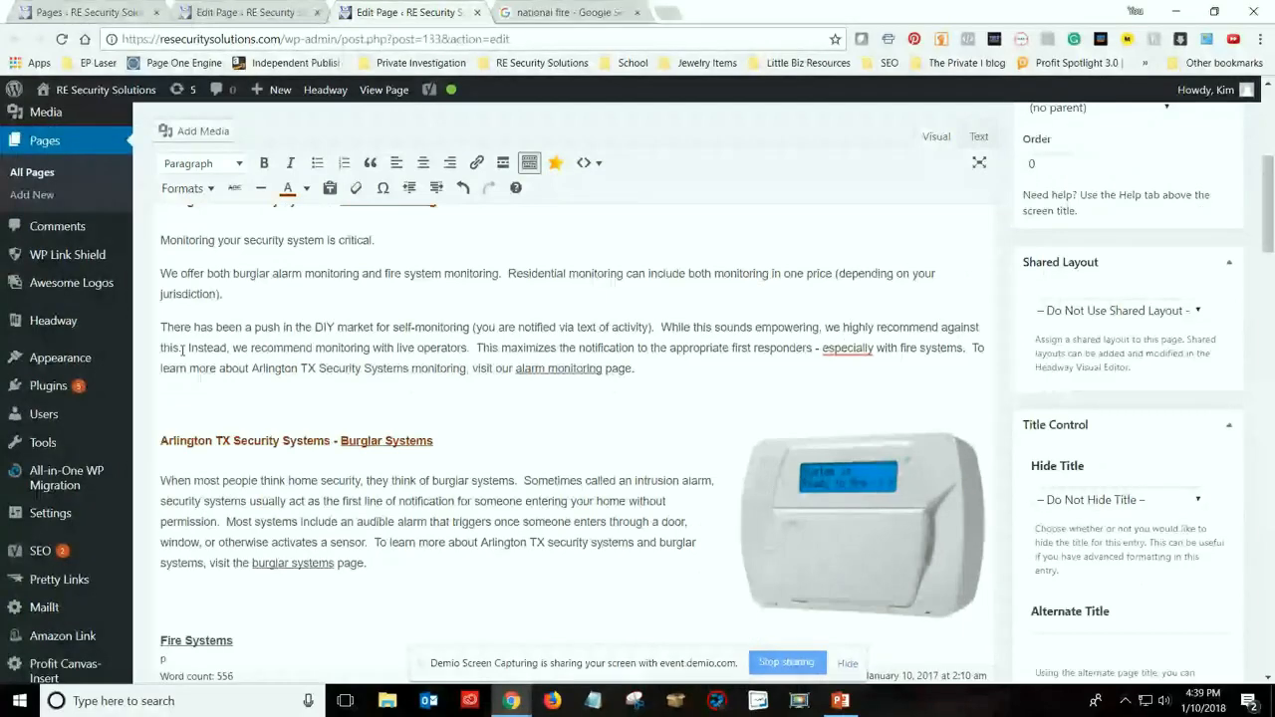
pyautogui.press('Return')
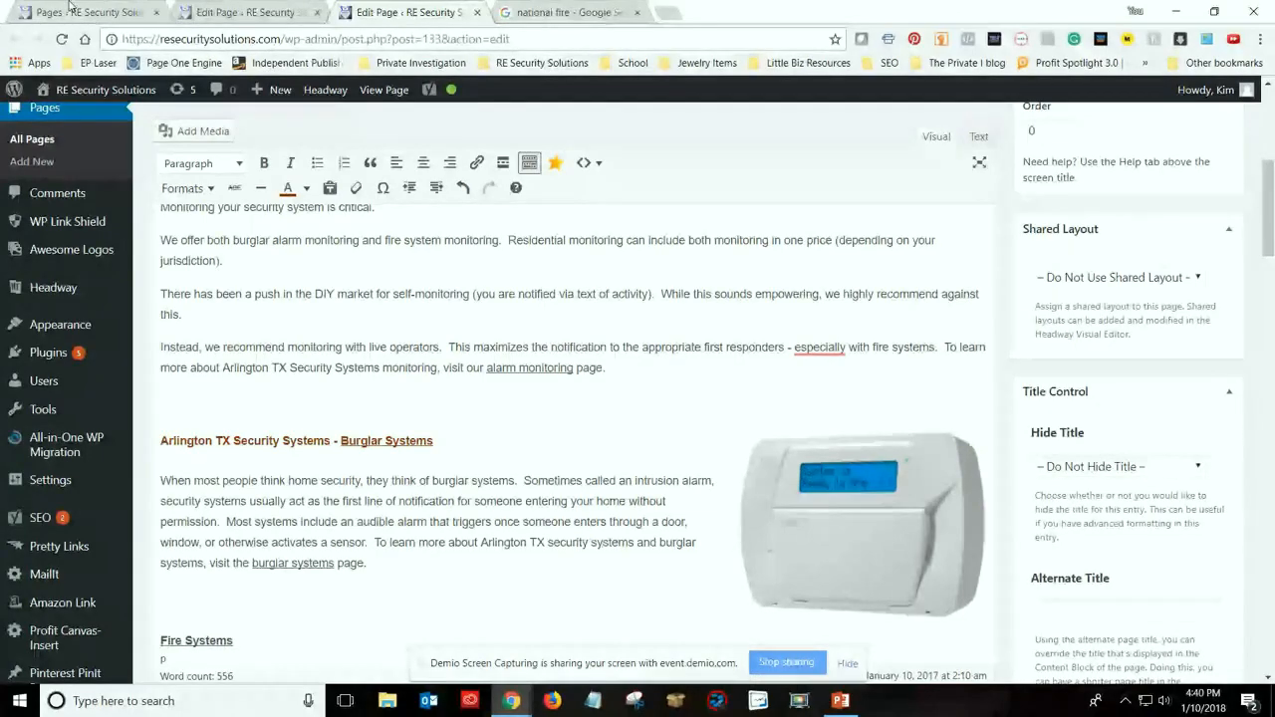
# Open alltimefinds.com in a new tab and look through its home page's product sections down to the faith products
pyautogui.click(670, 13)
pyautogui.write('allti')
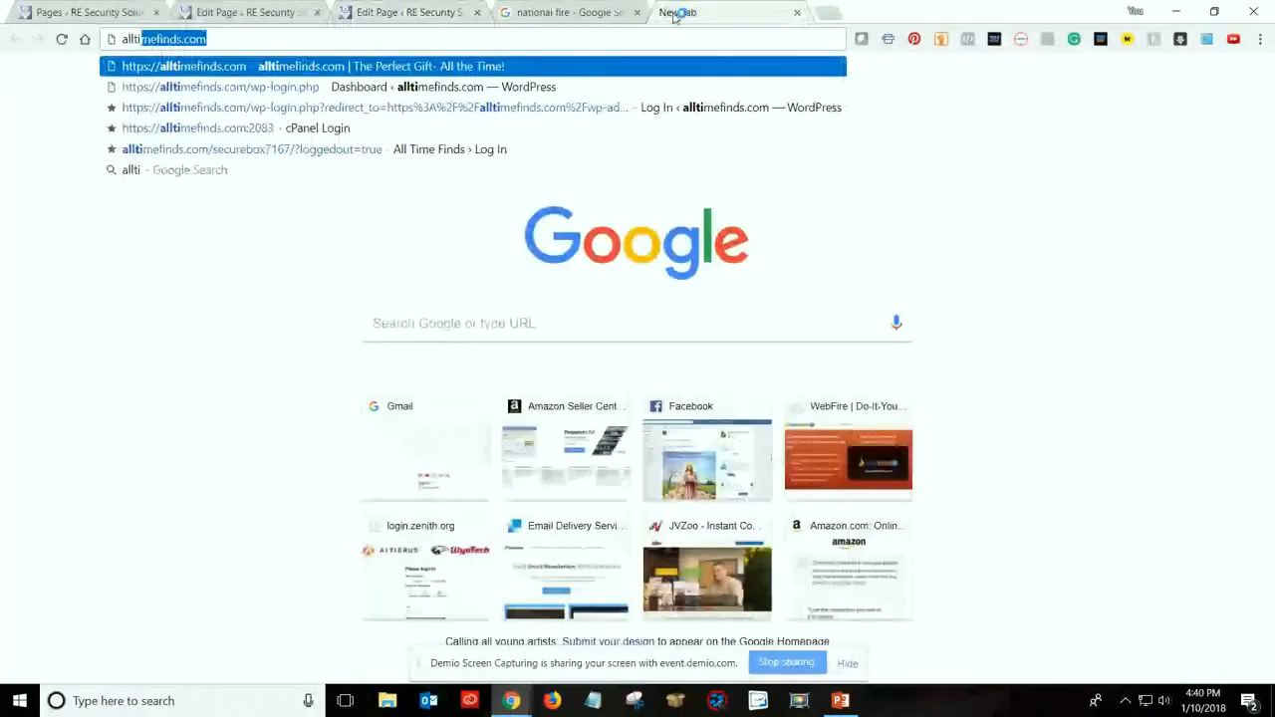
pyautogui.write('me')
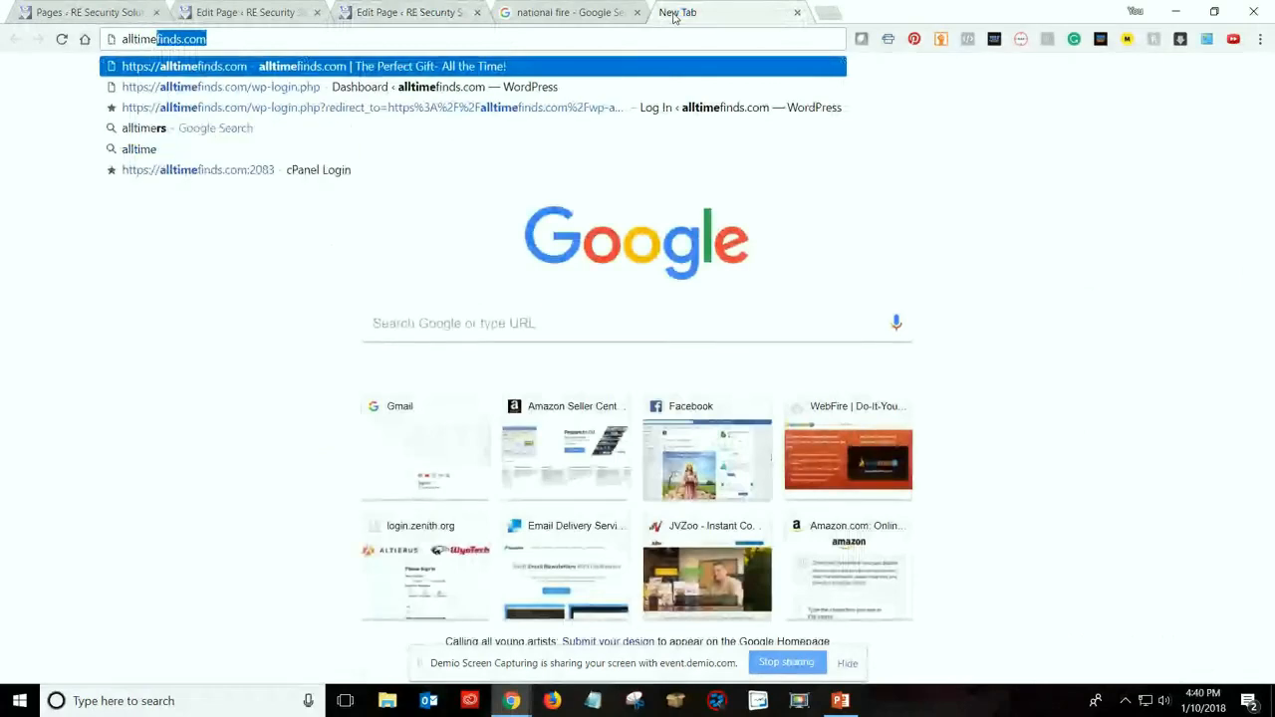
pyautogui.press('Return')
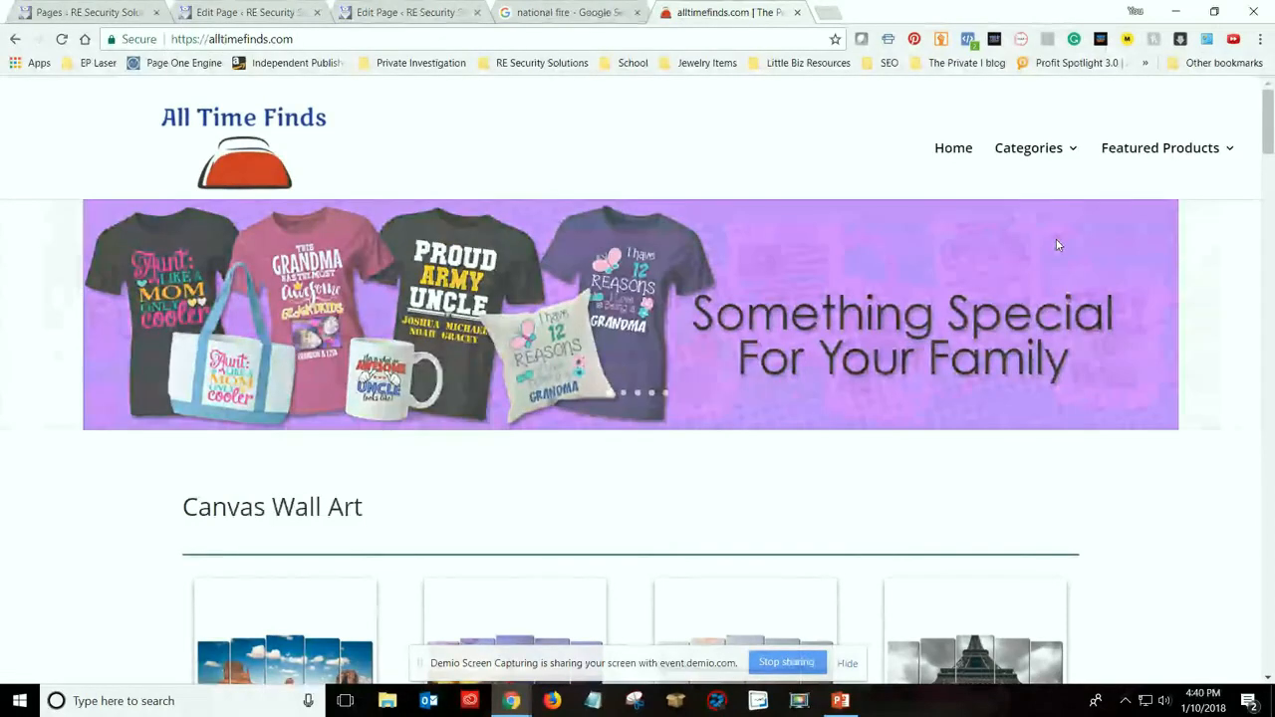
pyautogui.scroll(-3, 1076, 299)
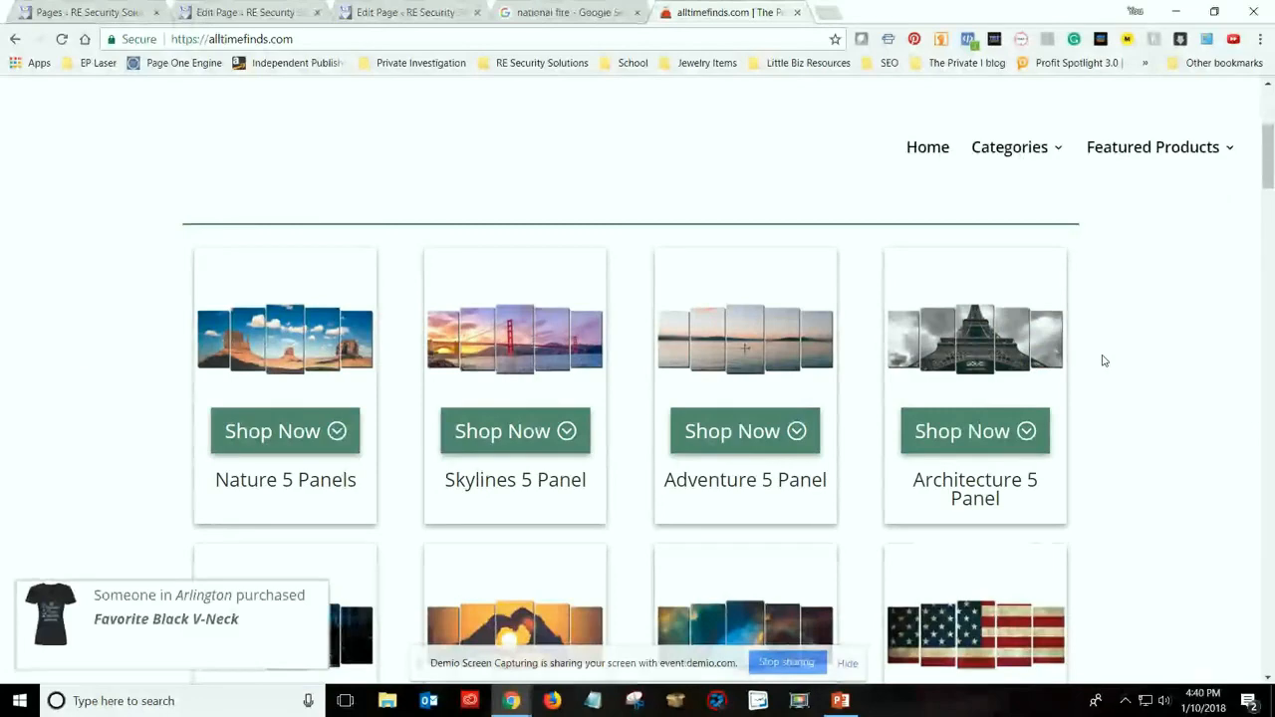
pyautogui.scroll(-3, 1124, 393)
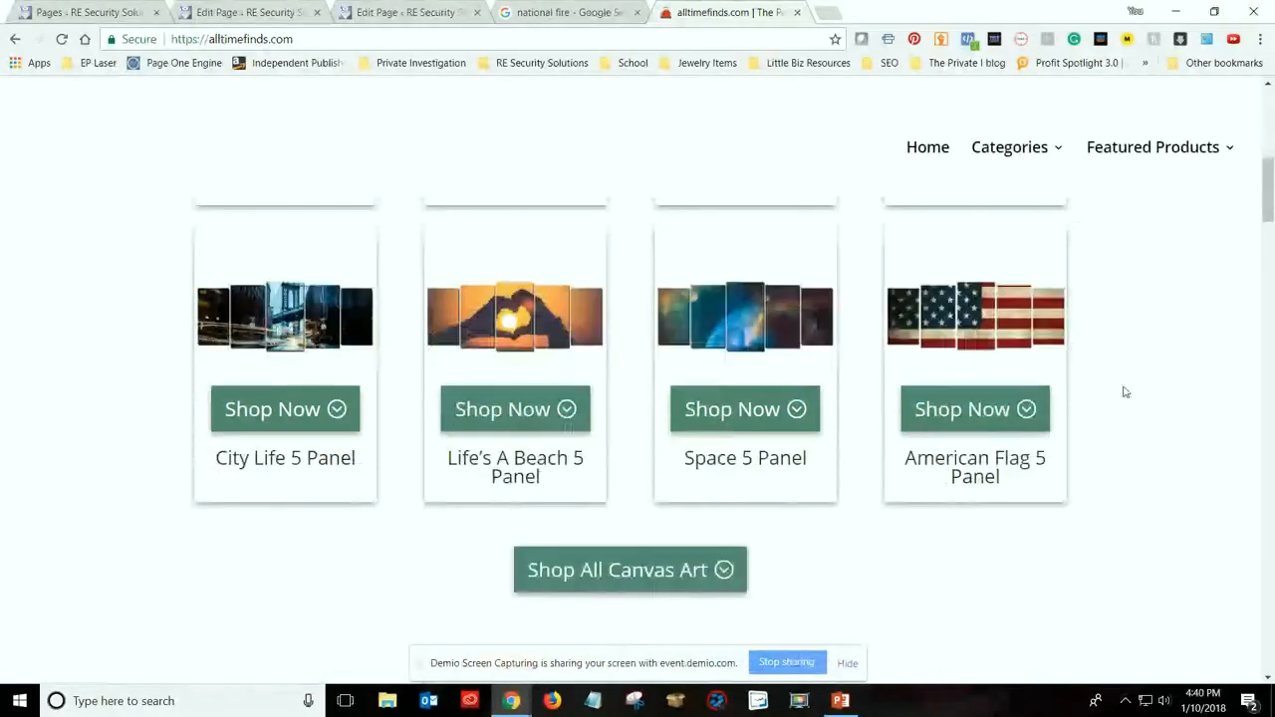
pyautogui.scroll(-1, 756, 319)
pyautogui.scroll(-6, 1113, 381)
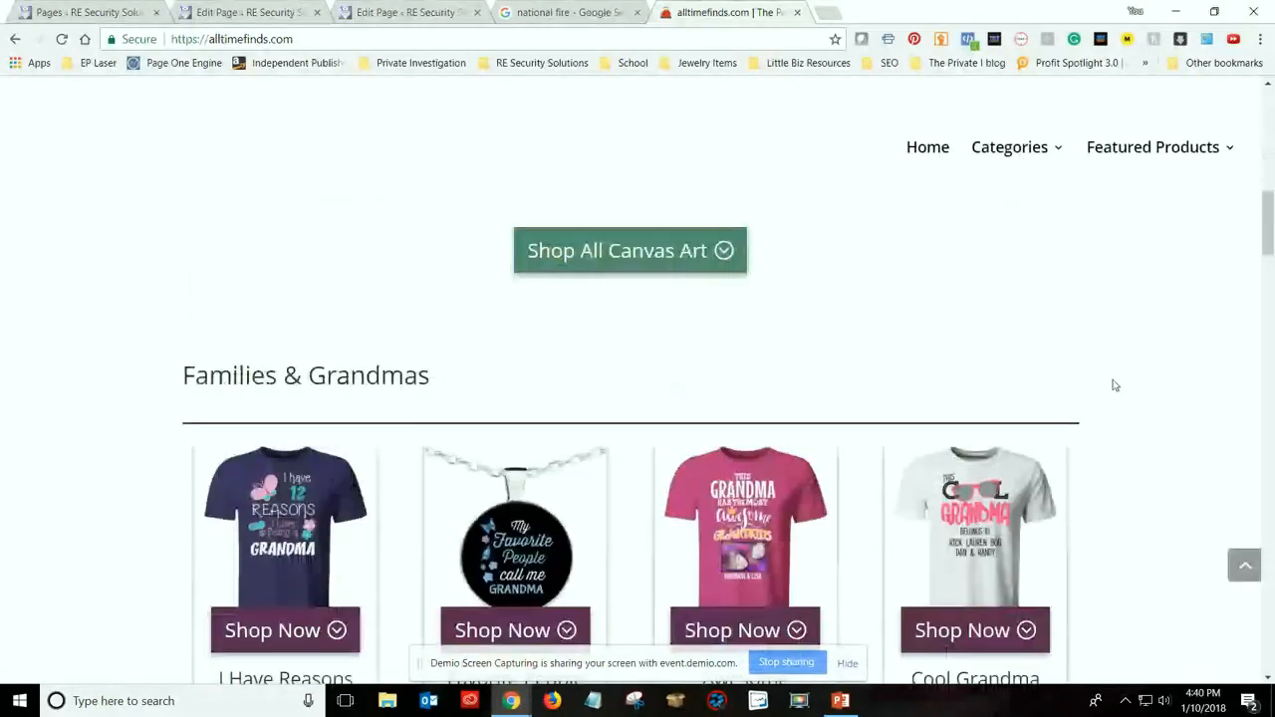
pyautogui.scroll(-5, 1117, 386)
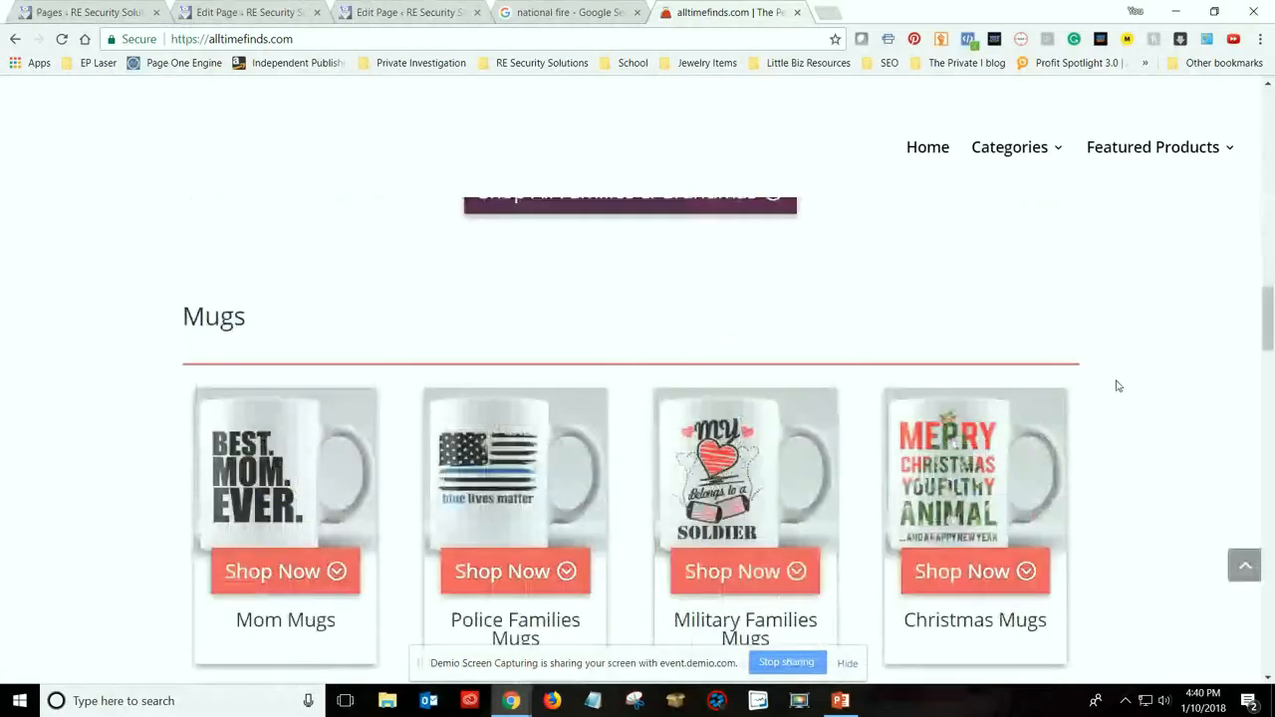
pyautogui.scroll(-4, 1118, 385)
pyautogui.scroll(-6, 1118, 386)
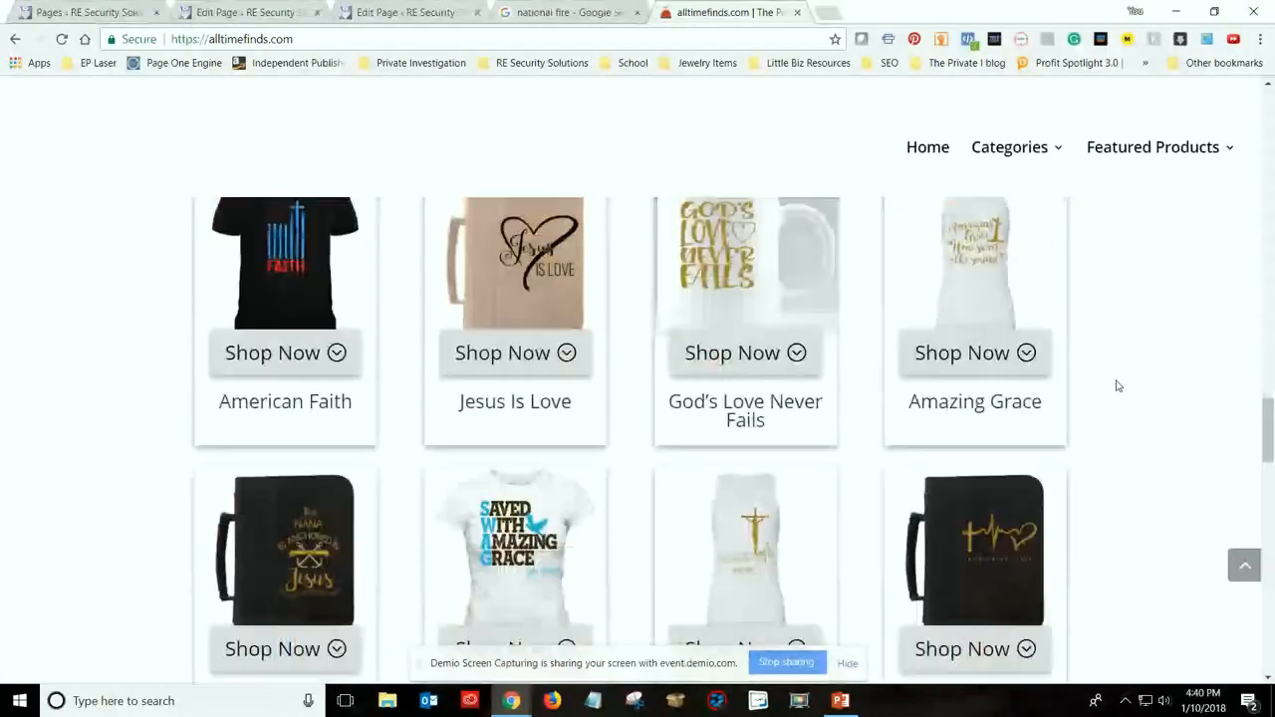
pyautogui.scroll(-2, 1117, 386)
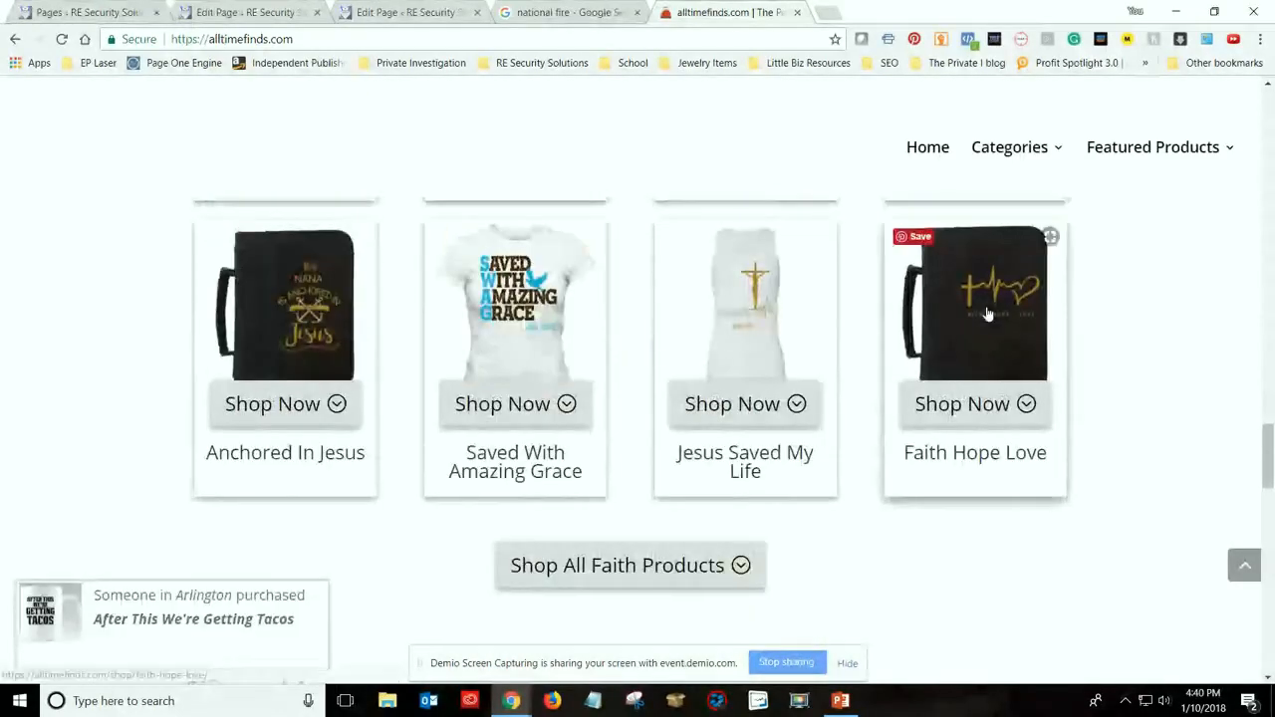
# Open the Faith Hope Love product page, look over its item variants and show the black tank top
pyautogui.click(1027, 318)
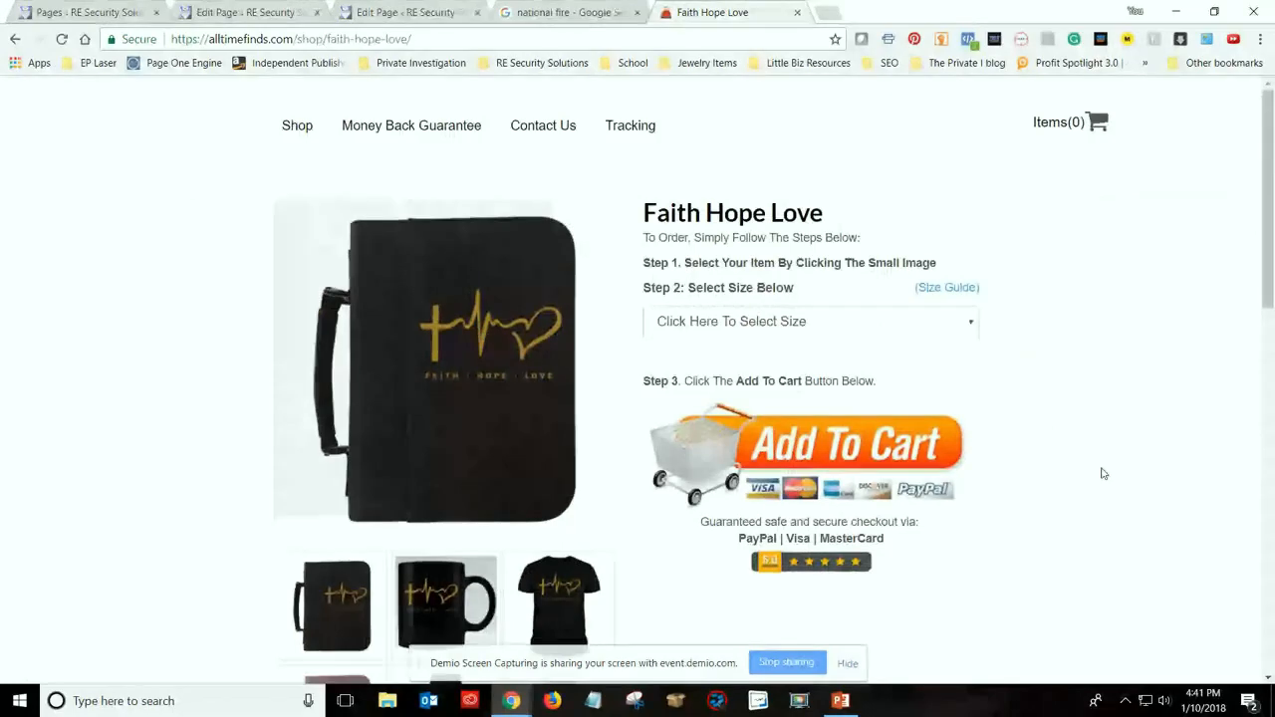
pyautogui.scroll(-3, 339, 483)
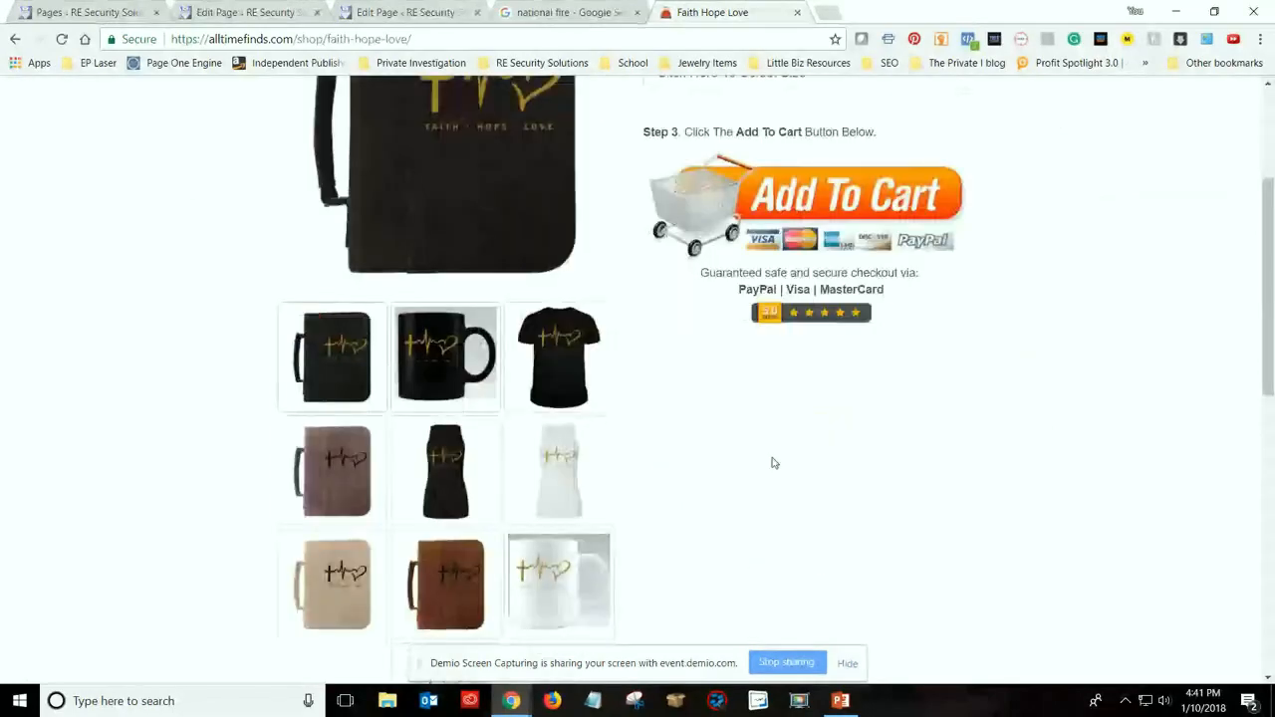
pyautogui.scroll(1, 775, 463)
pyautogui.scroll(1, 364, 287)
pyautogui.scroll(-2, 559, 505)
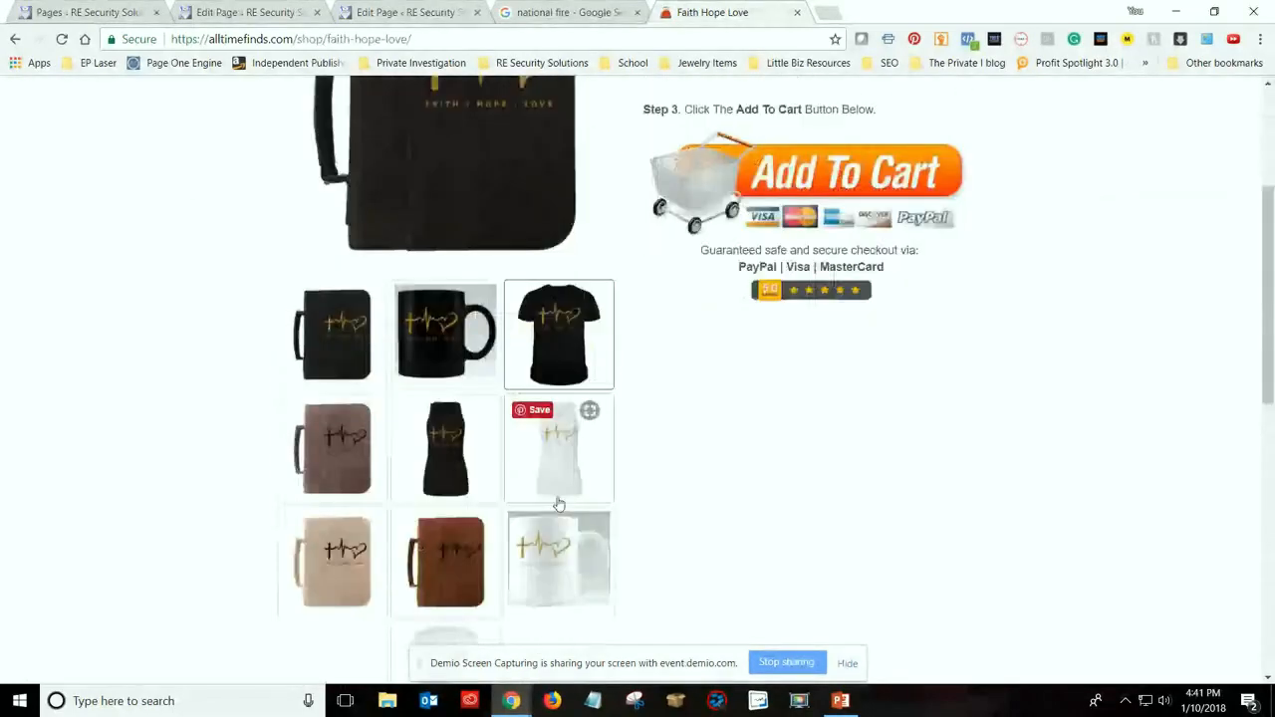
pyautogui.click(460, 428)
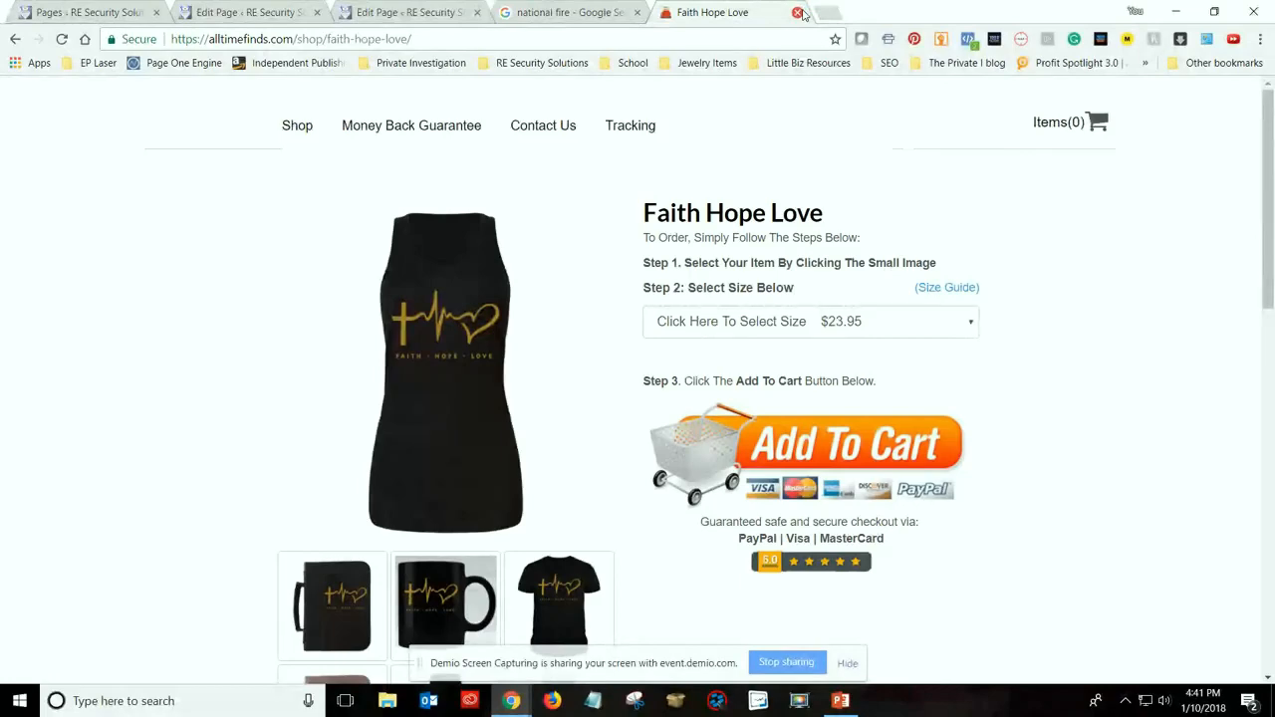
# Close the product page and return to the Alarm Monitoring paragraphs in the home page's editor
pyautogui.click(798, 13)
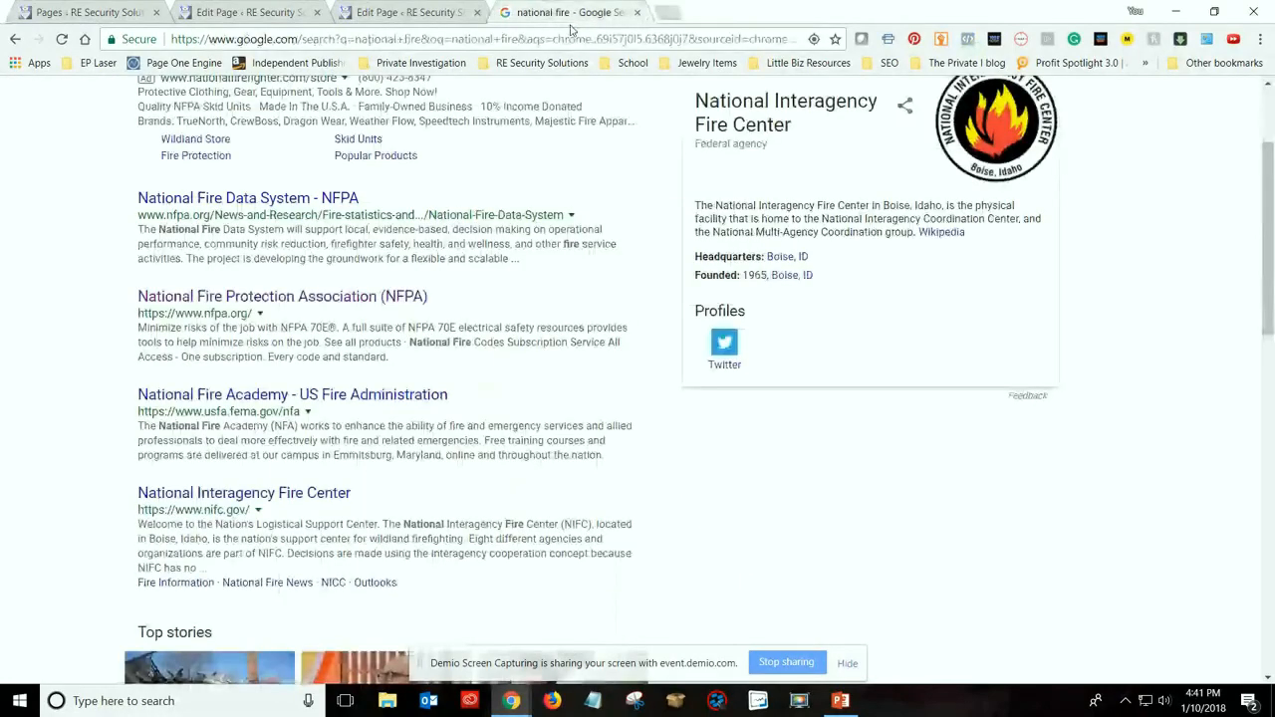
pyautogui.click(391, 10)
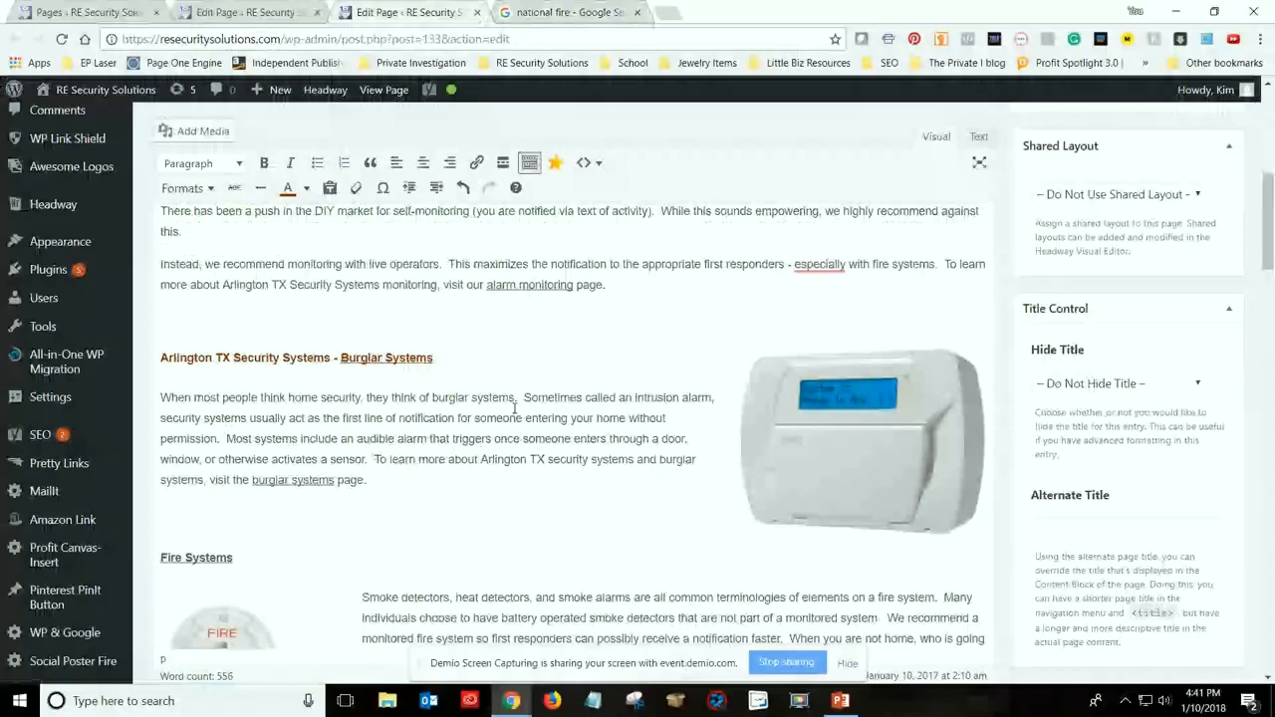
pyautogui.scroll(2, 99, 528)
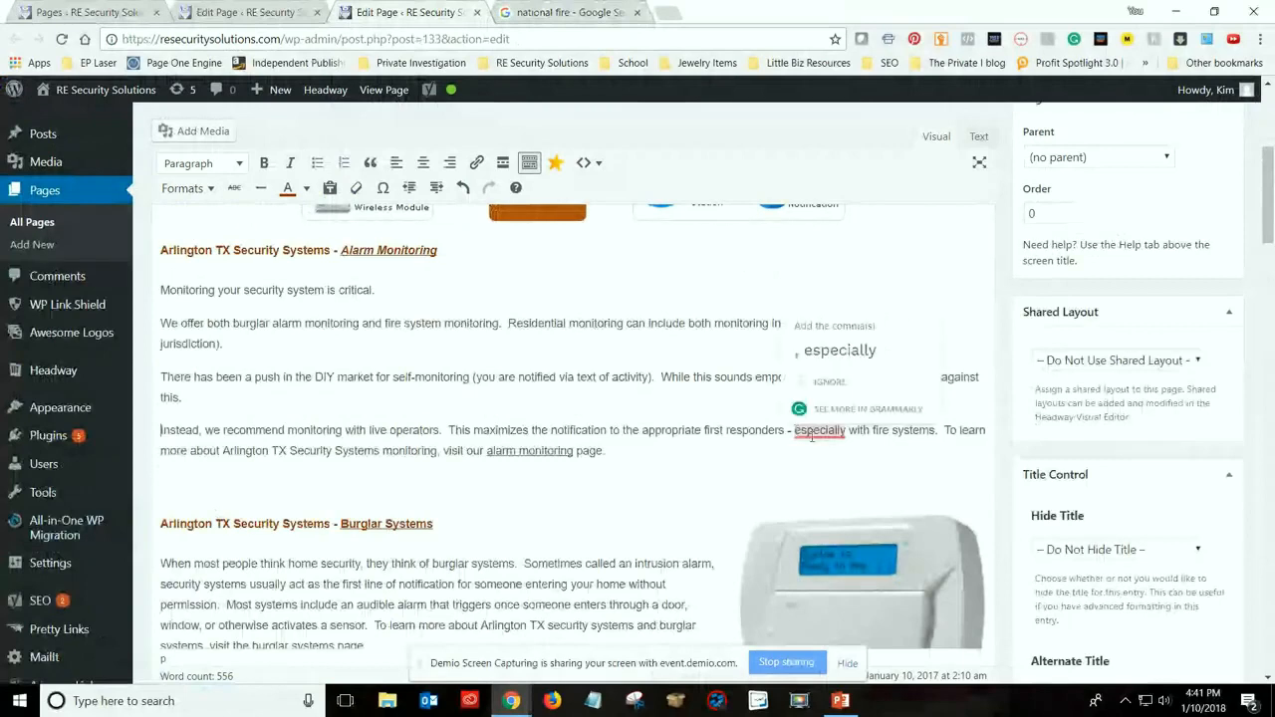
pyautogui.click(647, 388)
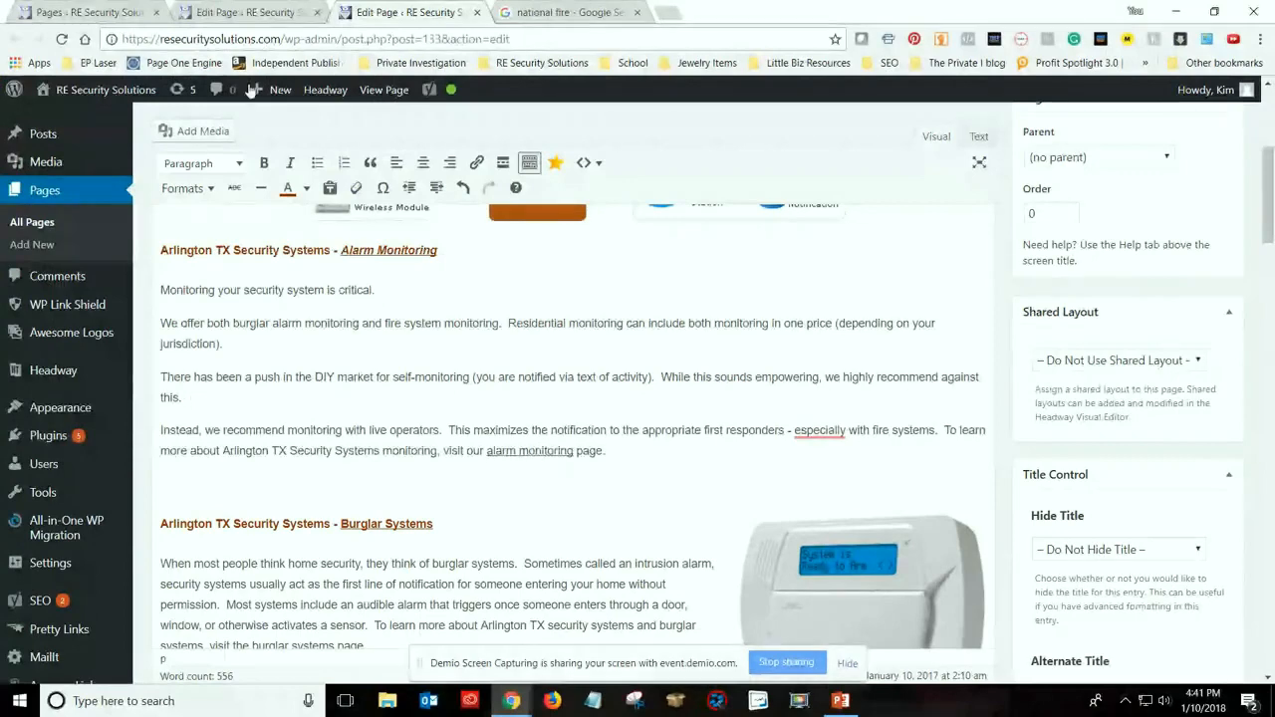
# Compare the Burglar Systems page's linked keyword paragraph with the home page's title and introduction, and open a blank tab
pyautogui.click(286, 9)
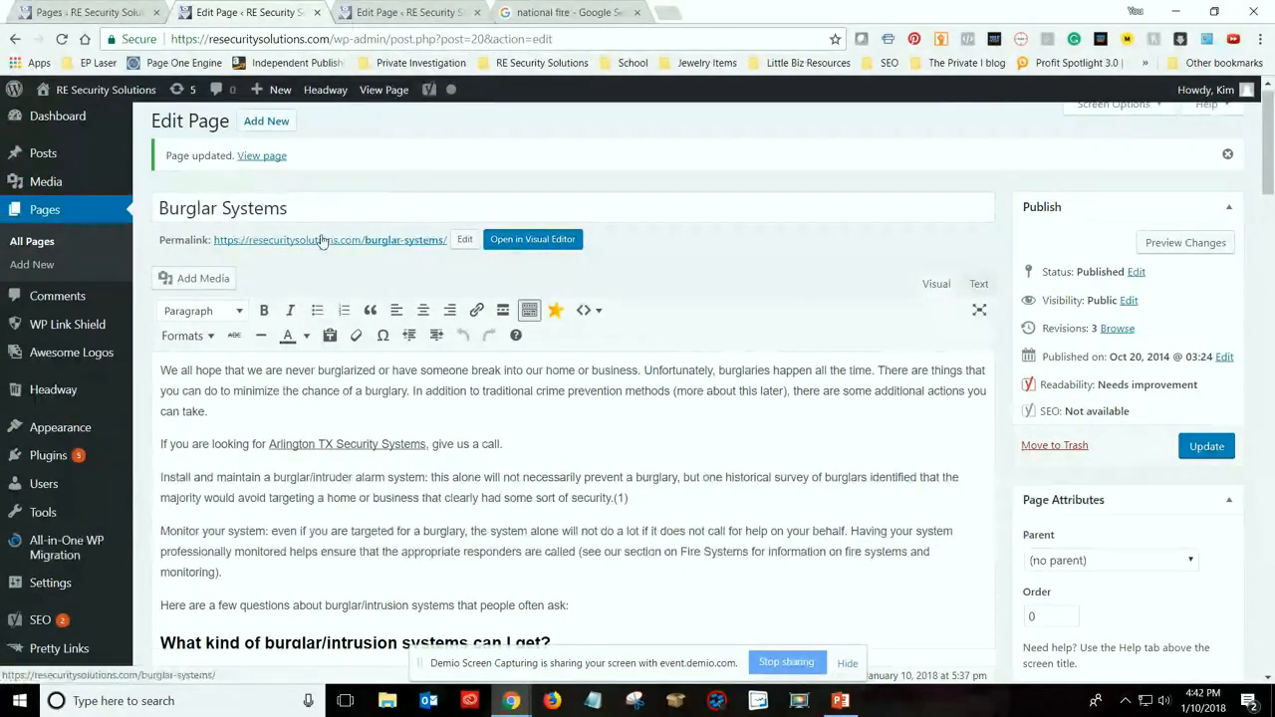
pyautogui.hotkey('ctrl', 'Tab')
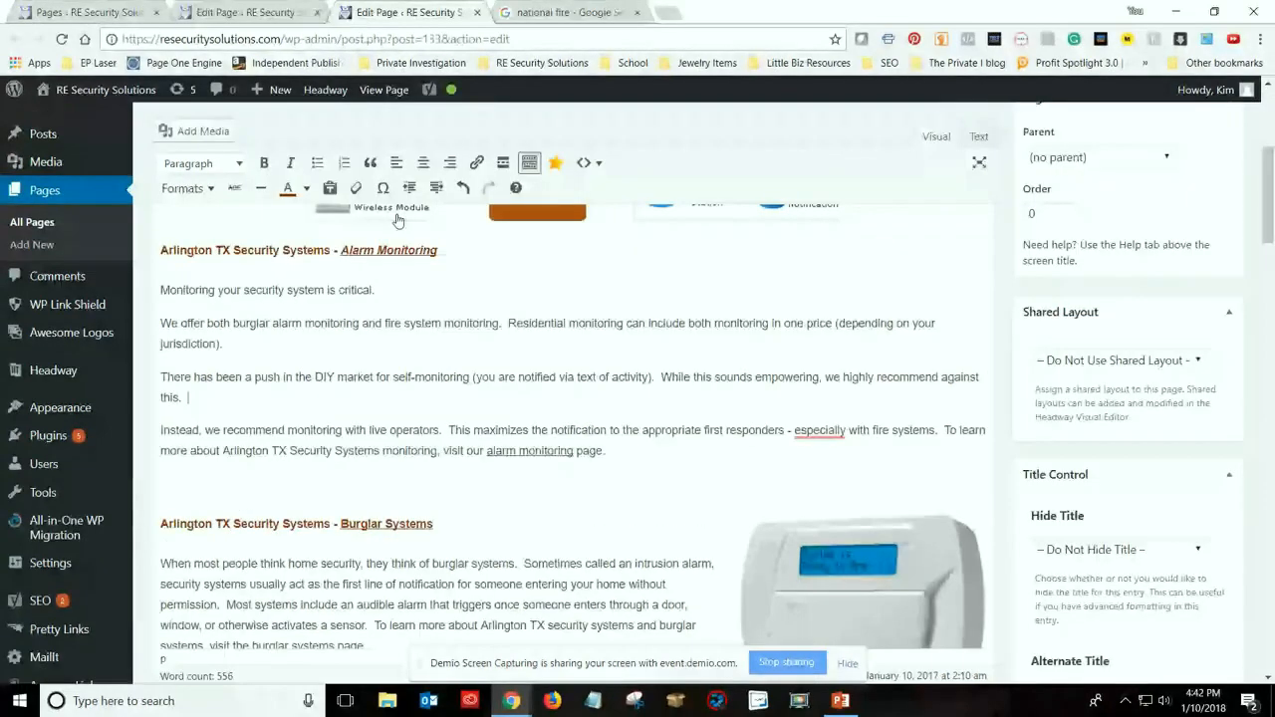
pyautogui.scroll(3, 398, 220)
pyautogui.scroll(1, 337, 199)
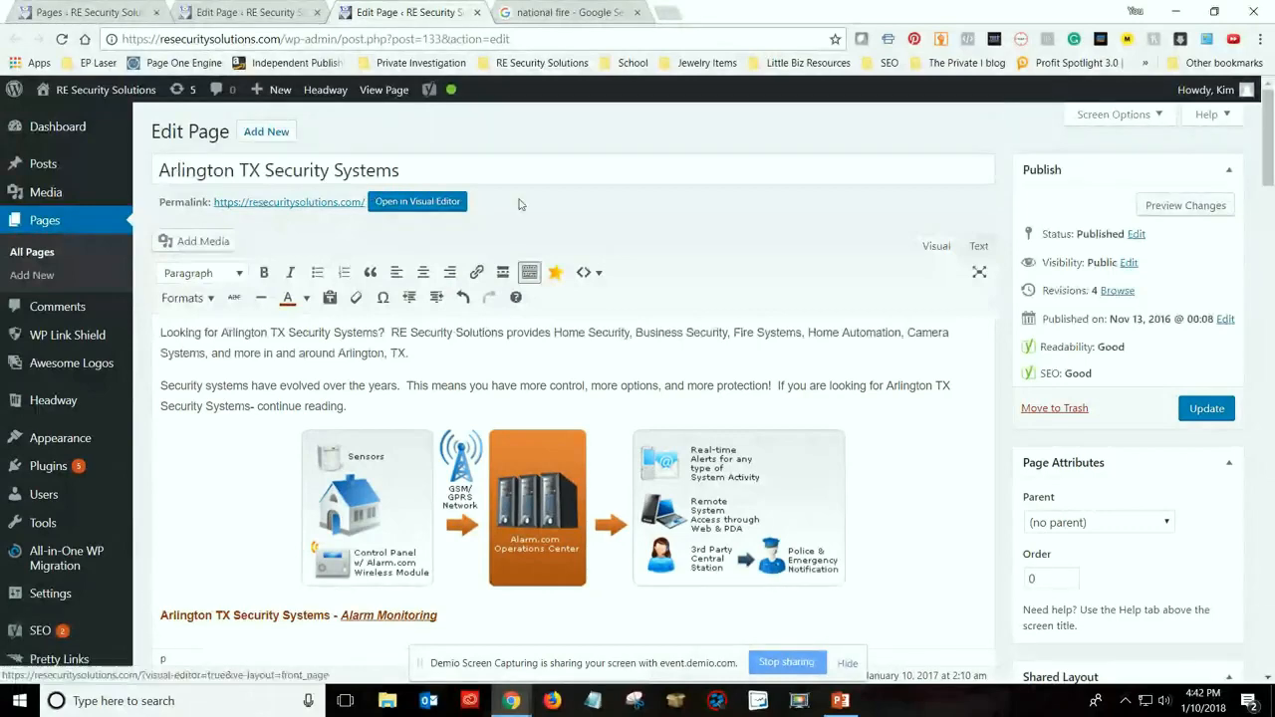
pyautogui.click(264, 8)
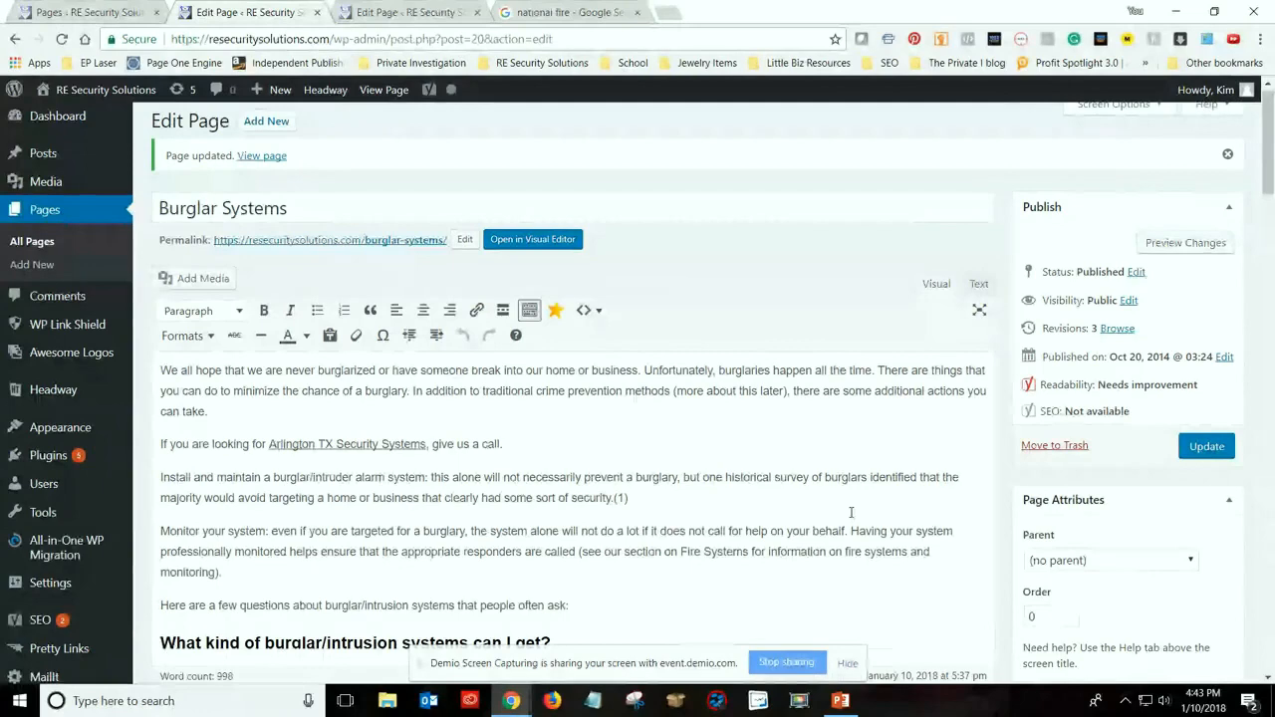
pyautogui.scroll(-3, 850, 512)
pyautogui.scroll(2, 703, 464)
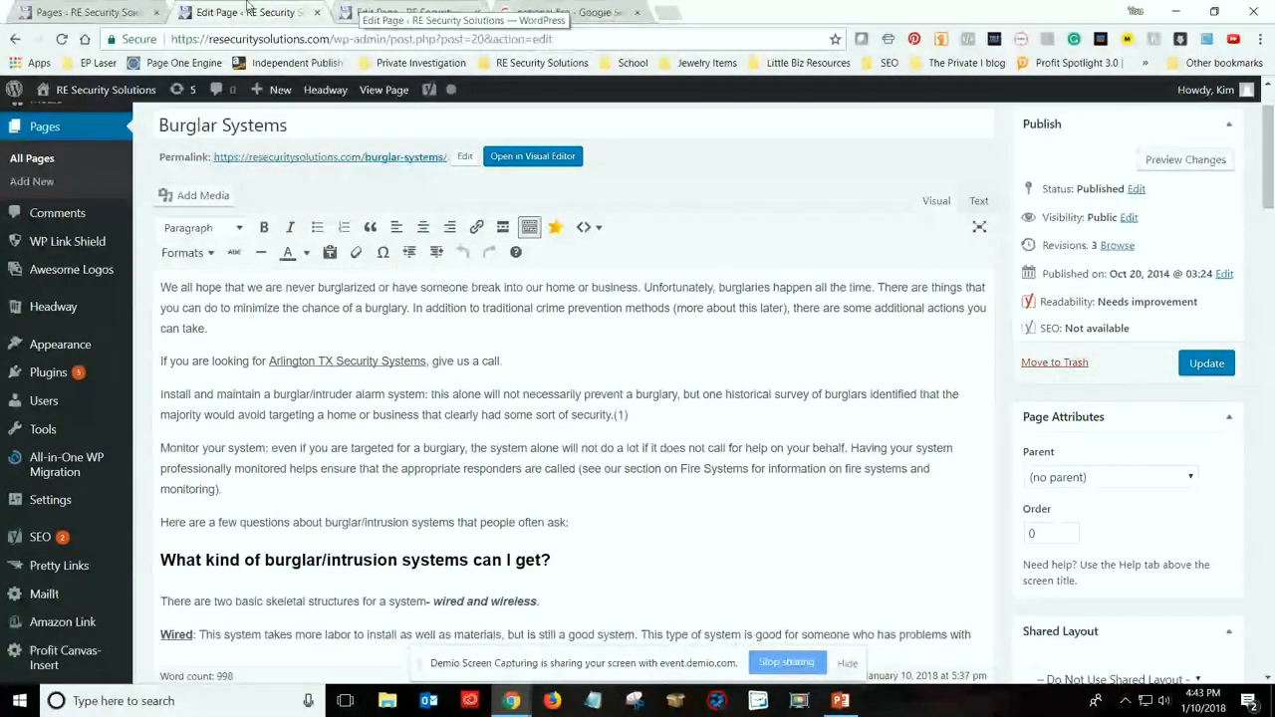
pyautogui.click(404, 12)
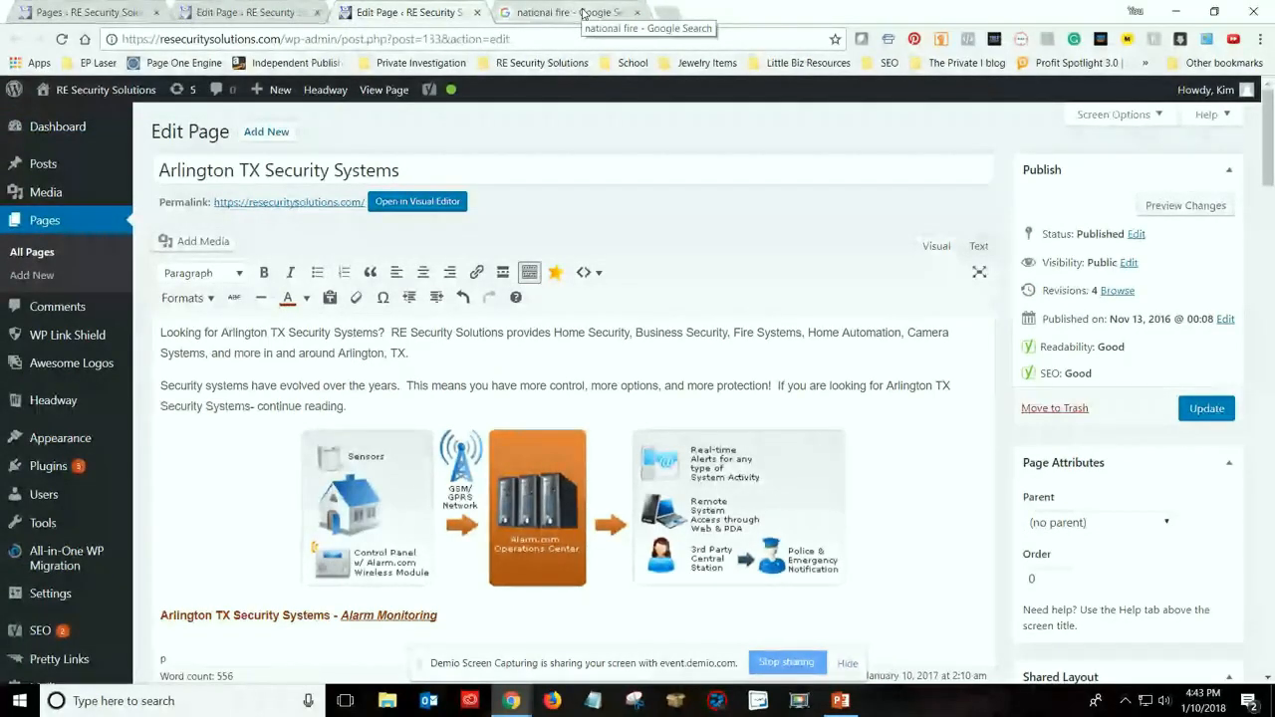
pyautogui.click(667, 13)
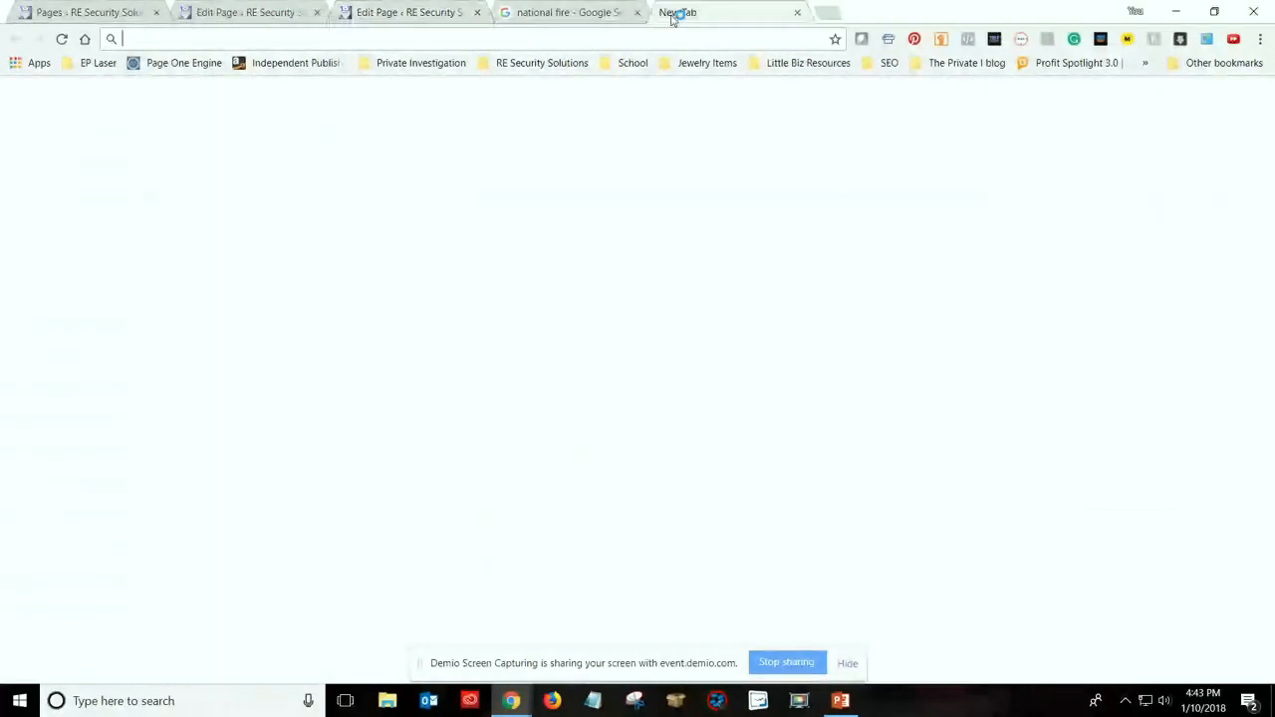
pyautogui.write('bakers')
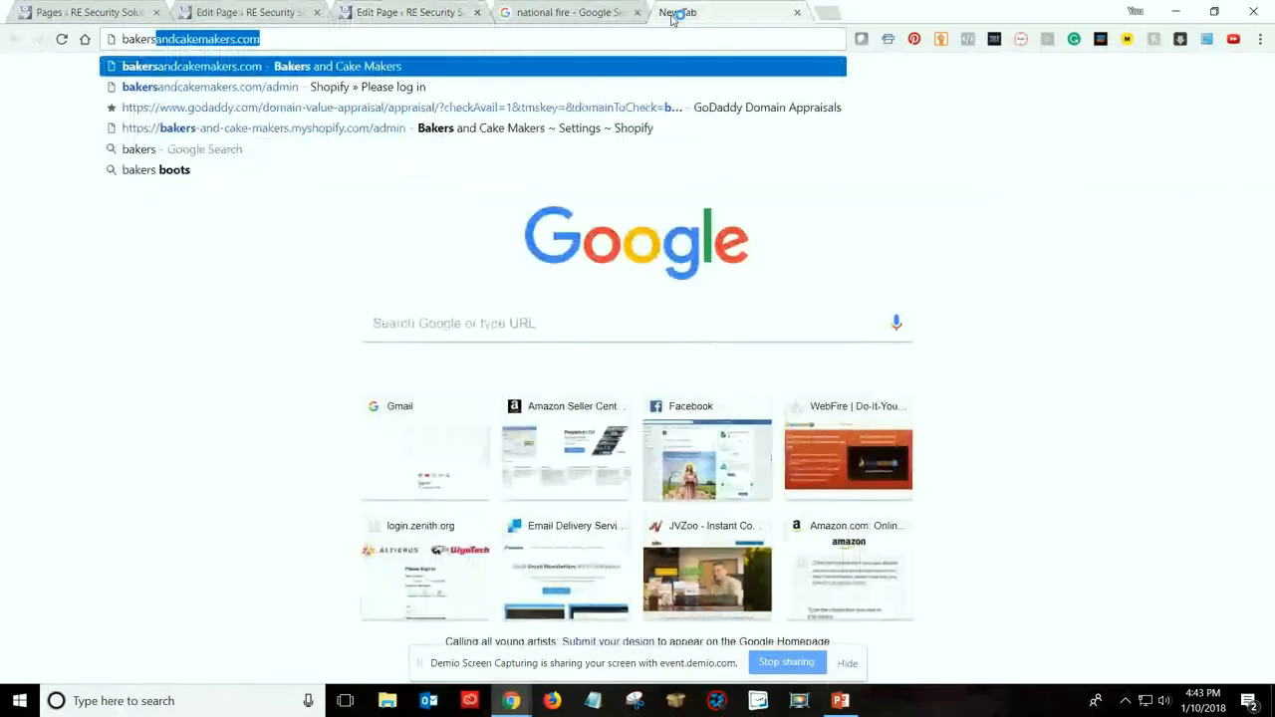
pyautogui.press('Delete')
pyautogui.press('Escape')
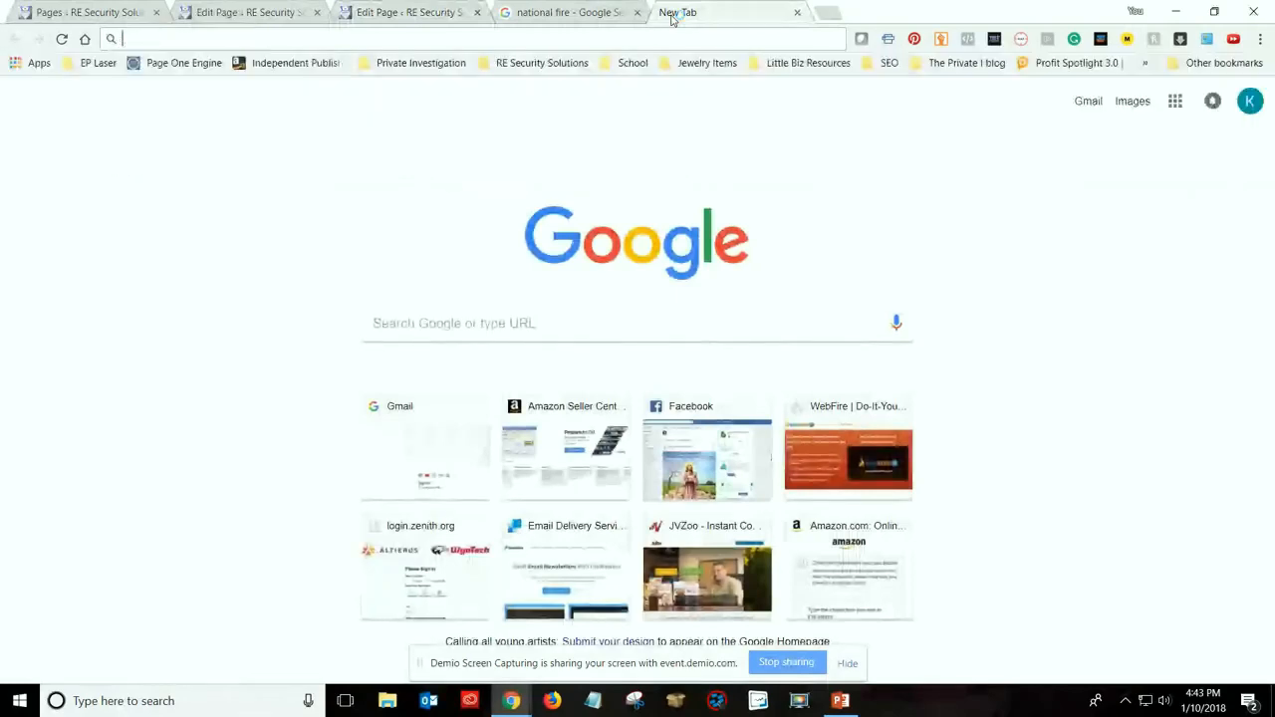
# Open eplaser.com in the blank tab and view its Profession Gifts collection
pyautogui.write('eplaser')
pyautogui.press('Return')
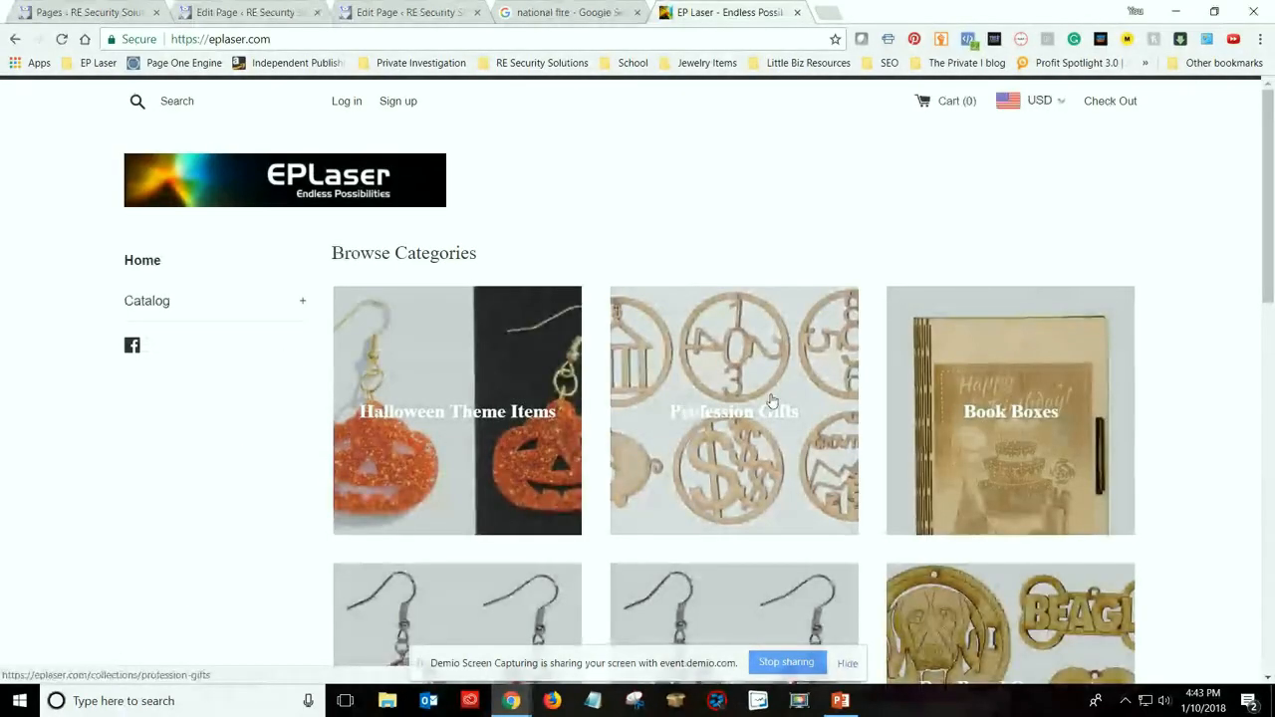
pyautogui.scroll(-2, 697, 398)
pyautogui.scroll(1, 707, 379)
pyautogui.click(710, 376)
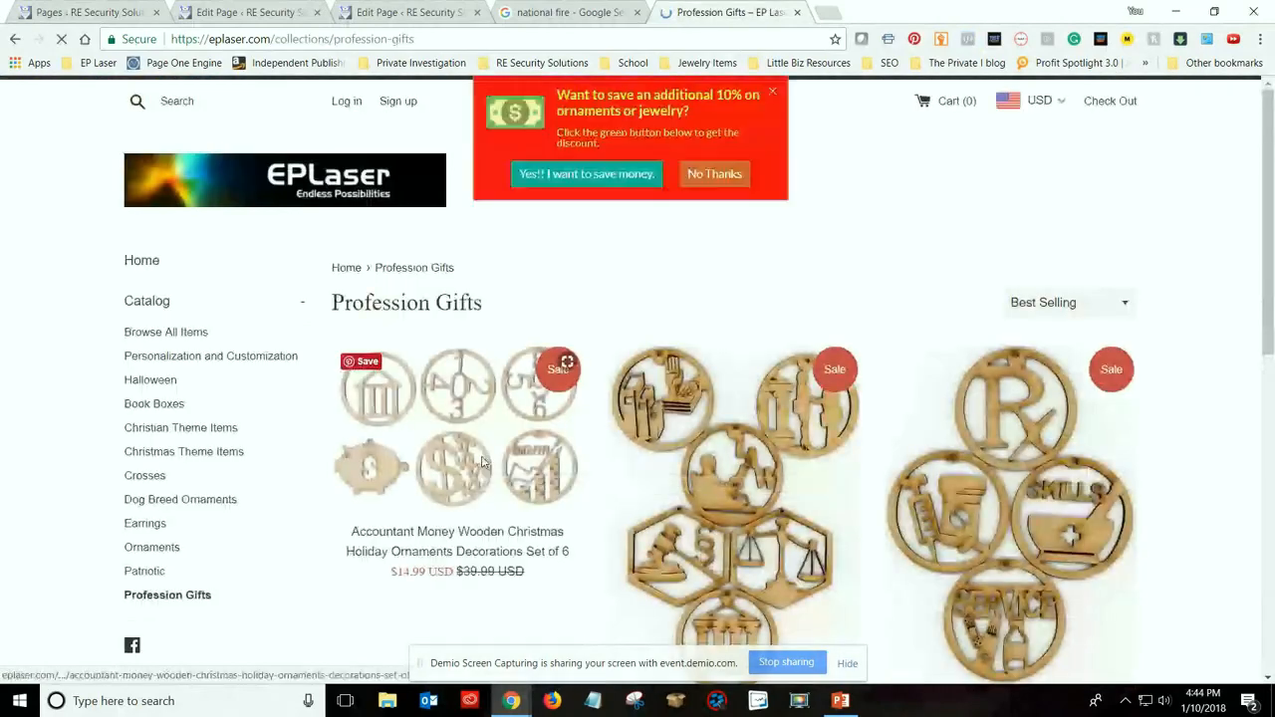
# Open the Accountant Money Wooden Christmas ornaments product and inspect its Schema.org microdata with Facebook Pixel Helper
pyautogui.click(482, 461)
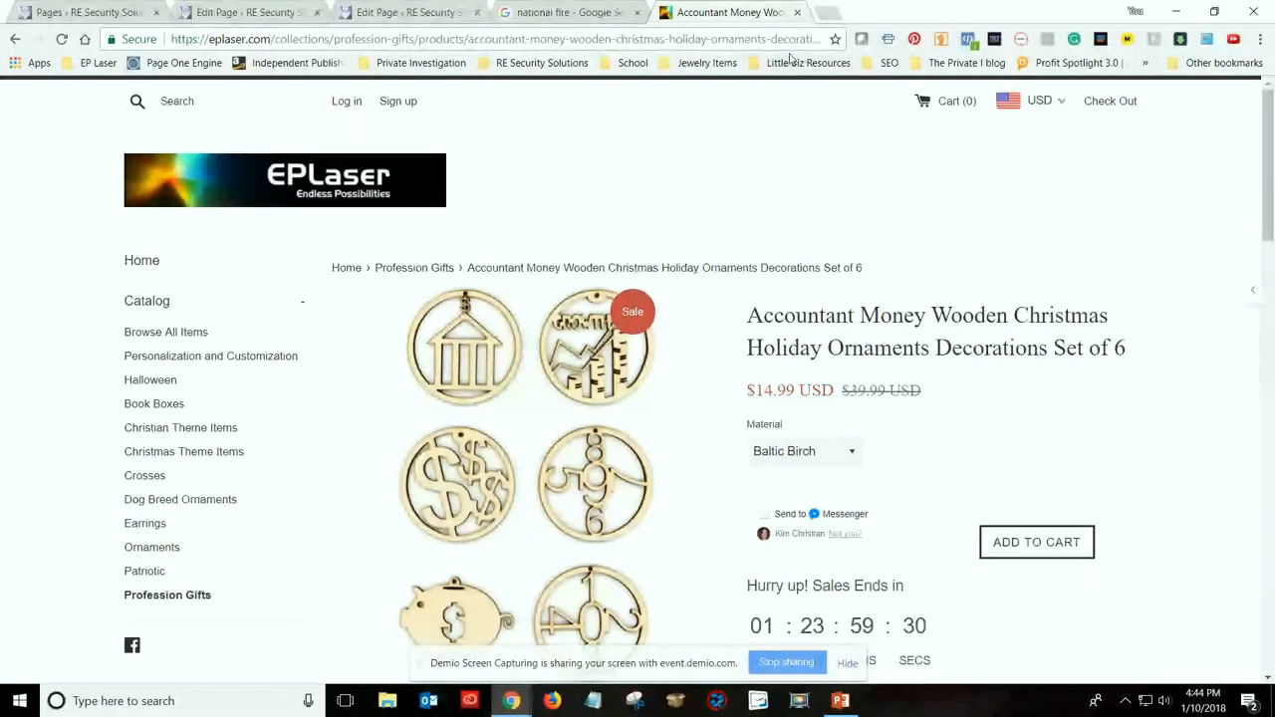
pyautogui.click(967, 39)
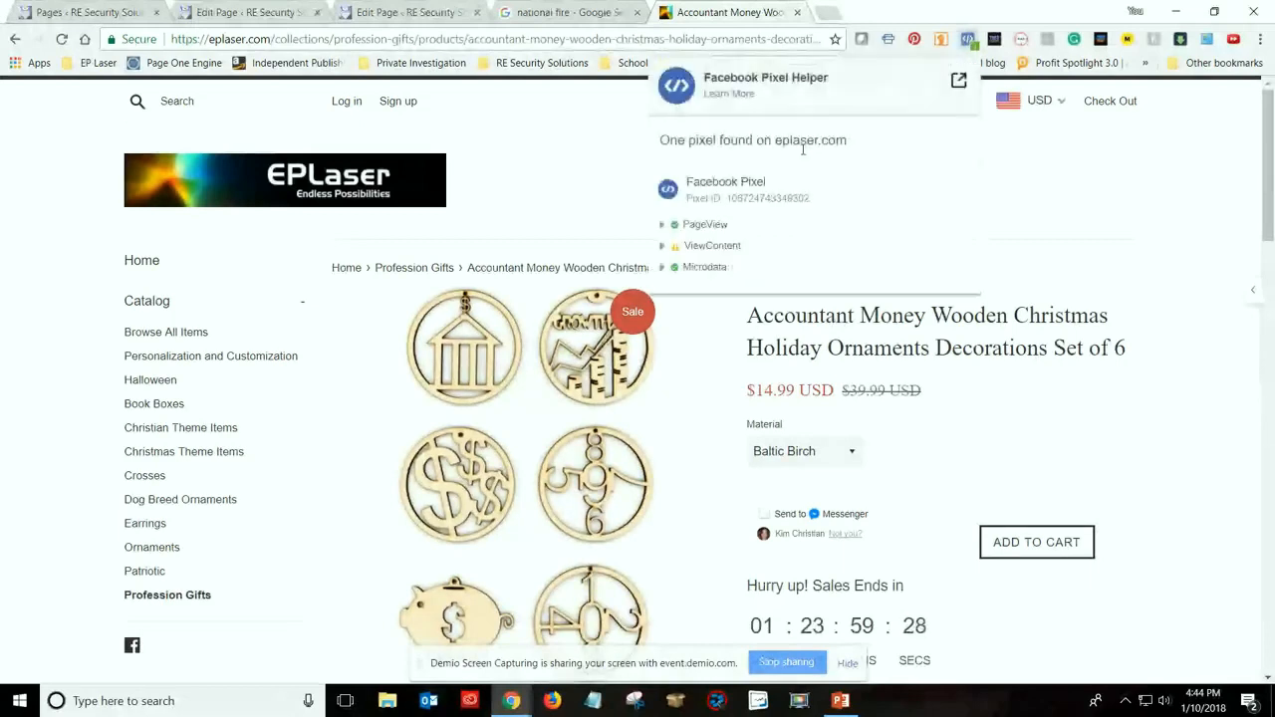
pyautogui.click(662, 266)
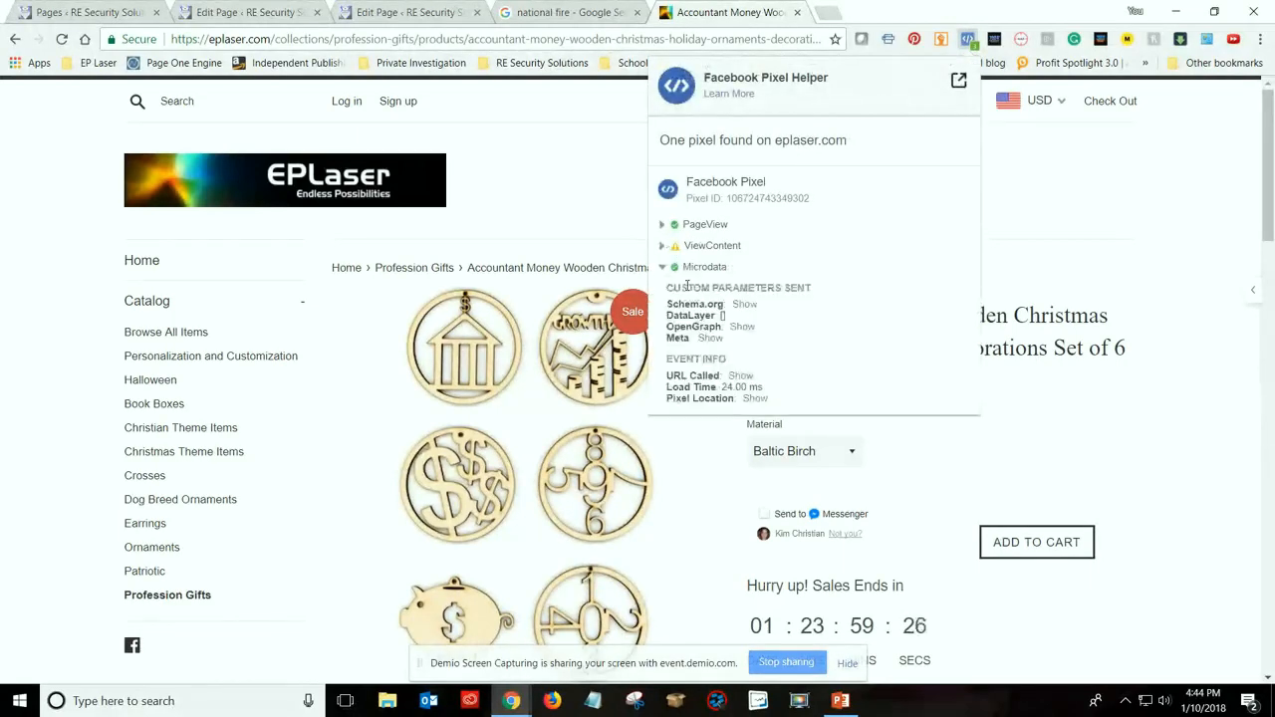
pyautogui.click(743, 305)
pyautogui.scroll(-1, 810, 357)
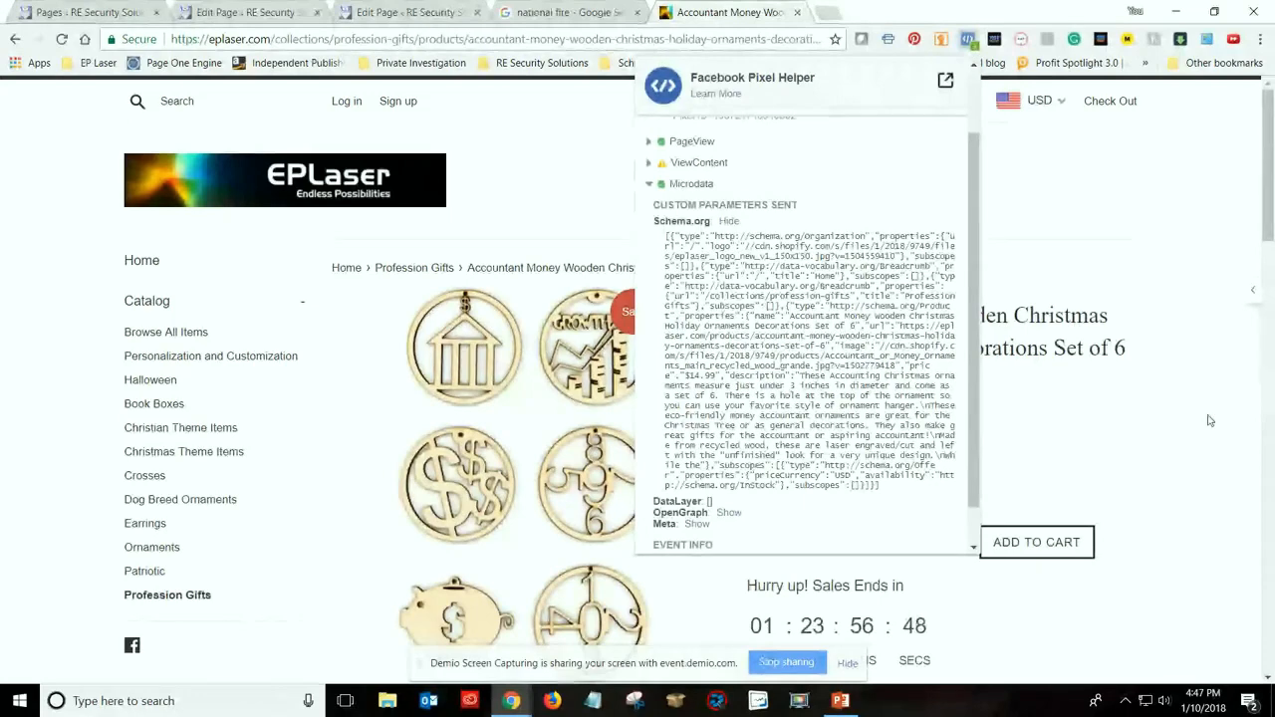
# Return to the home page's editor and review the introduction, diagram, Alarm Monitoring, Burglar Systems and Fire Systems sections
pyautogui.click(401, 18)
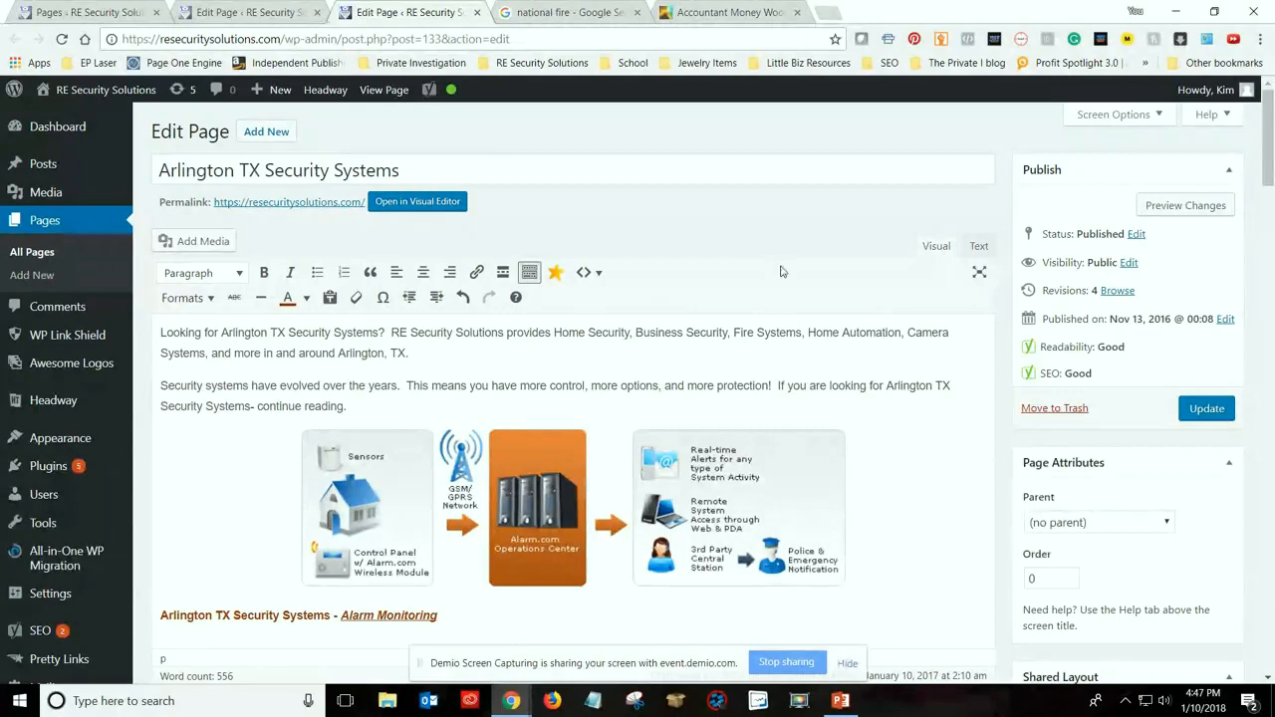
pyautogui.scroll(-1, 793, 305)
pyautogui.scroll(-3, 511, 342)
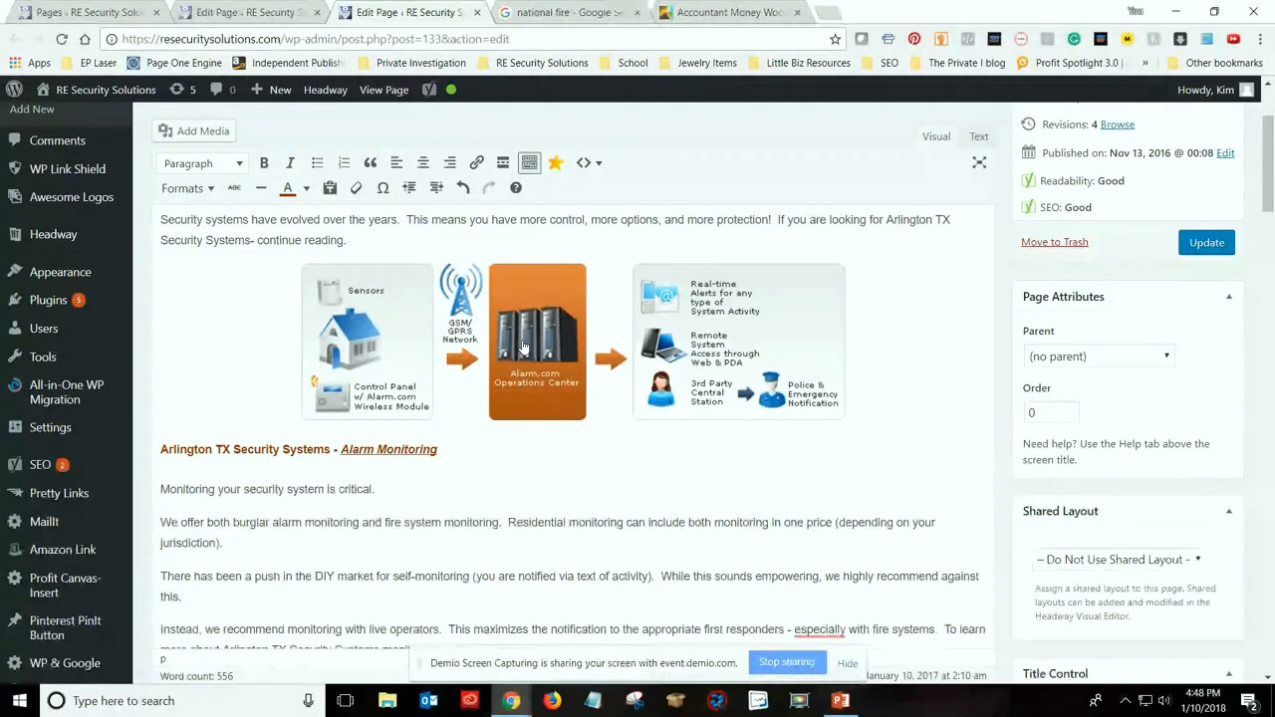
pyautogui.scroll(2, 349, 623)
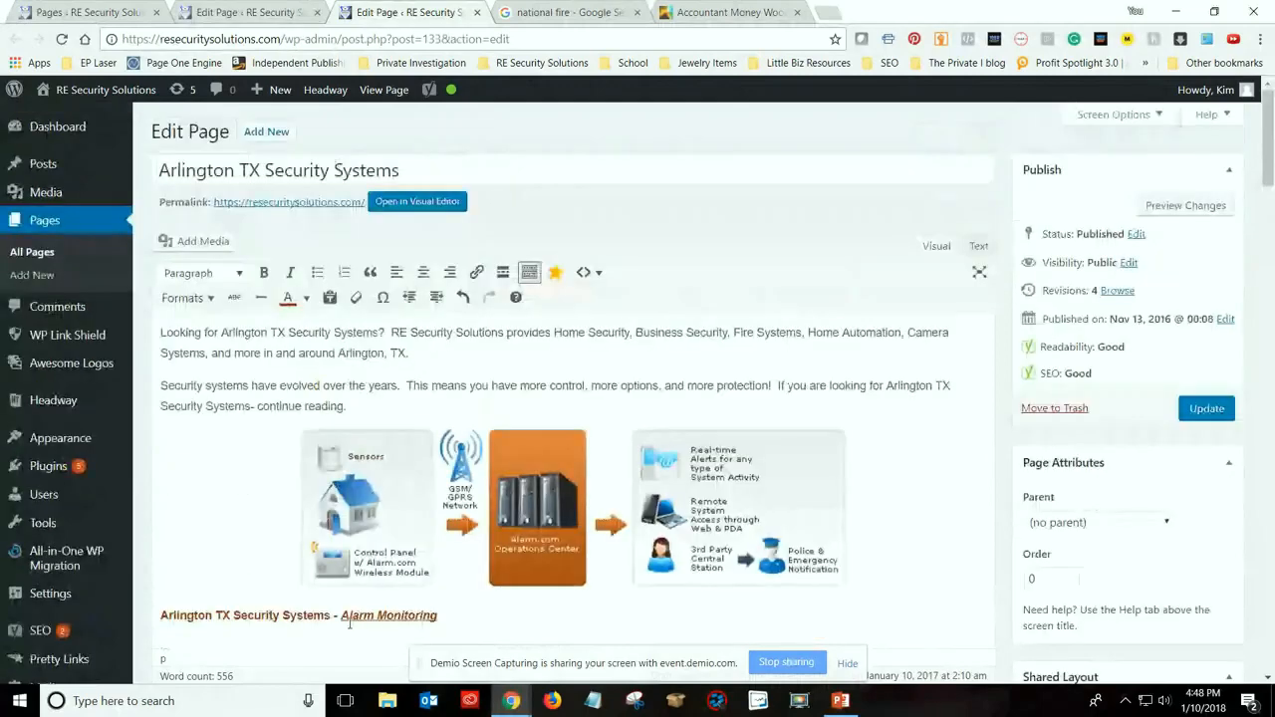
pyautogui.scroll(-2, 179, 408)
pyautogui.scroll(2, 179, 408)
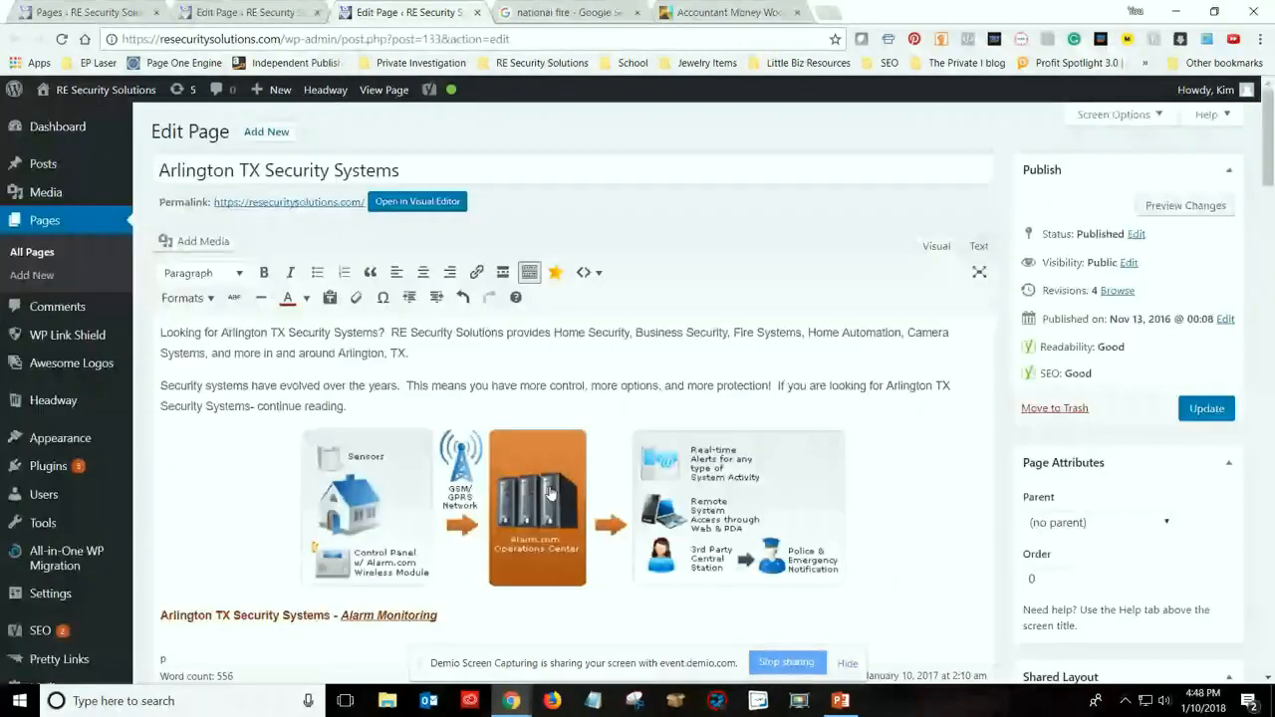
pyautogui.scroll(-2, 550, 493)
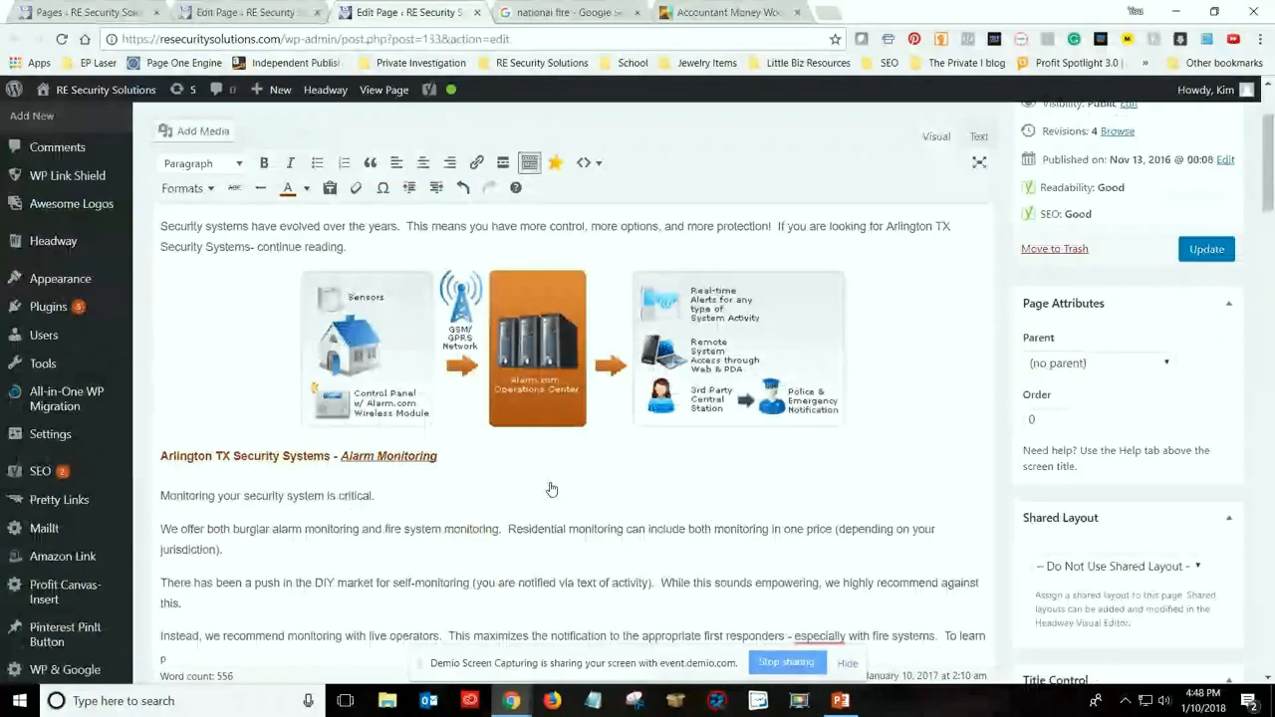
pyautogui.scroll(-4, 551, 489)
pyautogui.scroll(3, 601, 476)
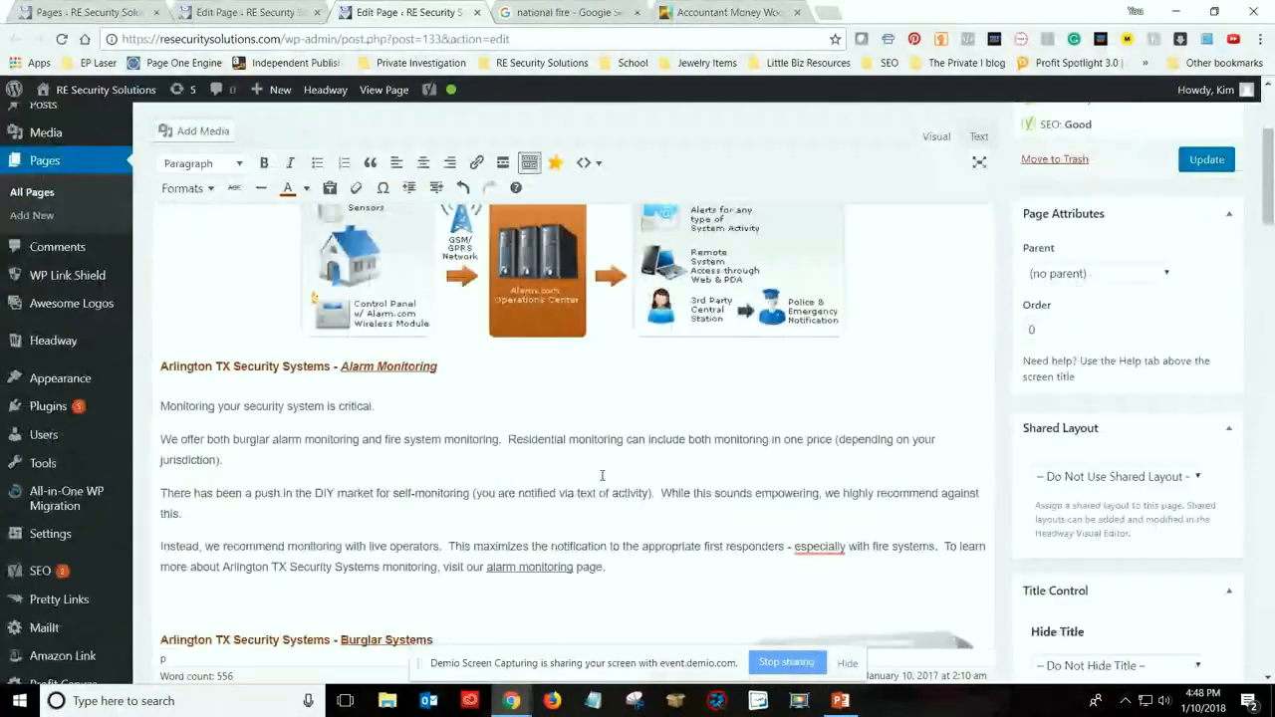
pyautogui.scroll(2, 602, 476)
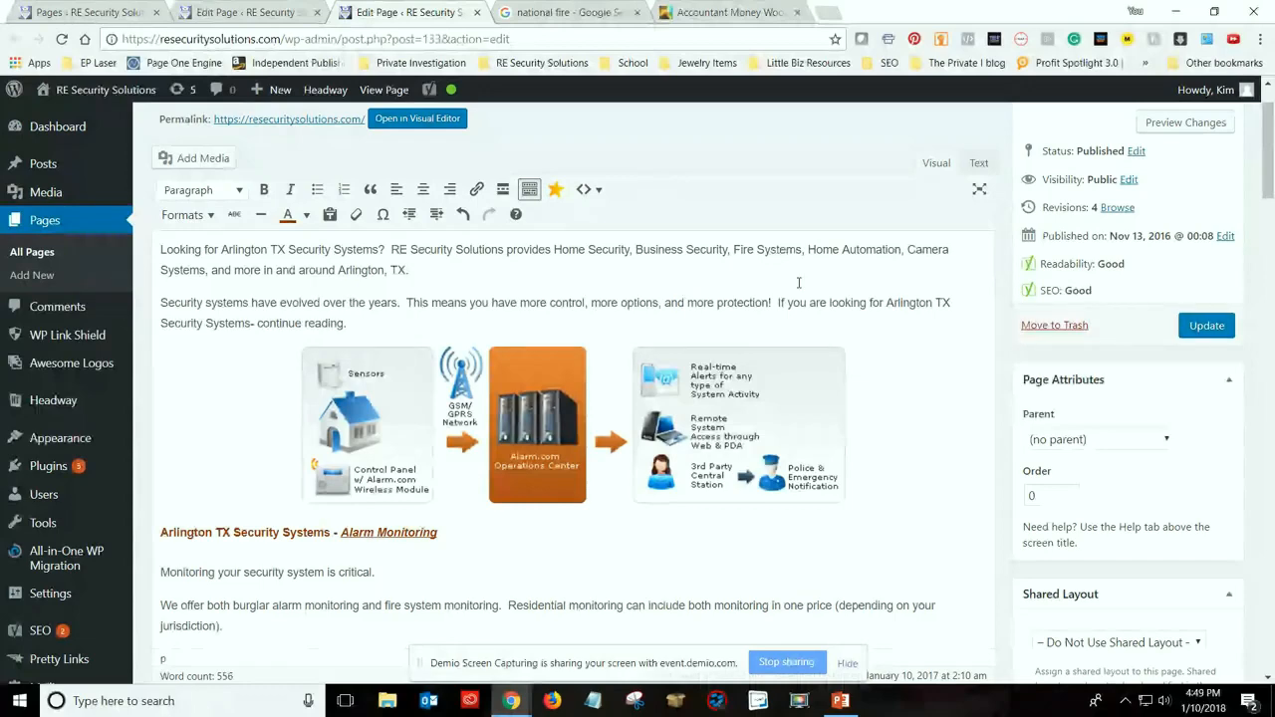
pyautogui.scroll(-3, 798, 283)
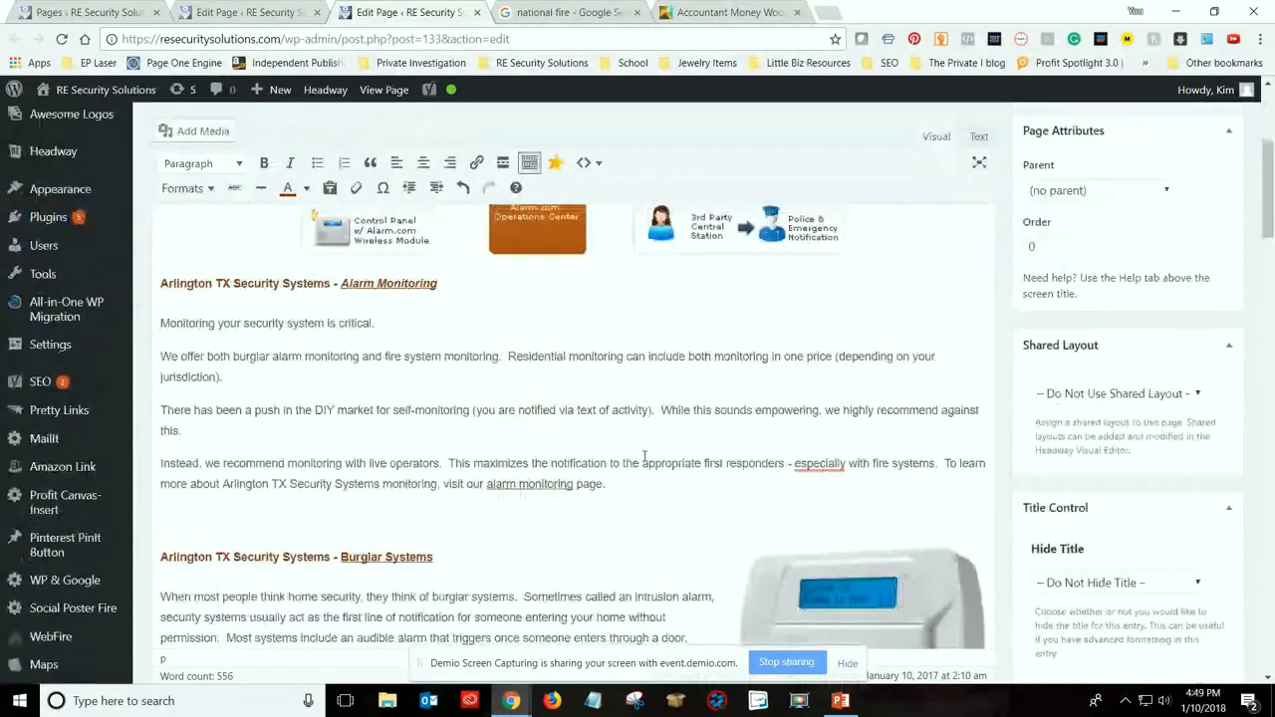
pyautogui.scroll(1, 644, 457)
pyautogui.scroll(2, 644, 456)
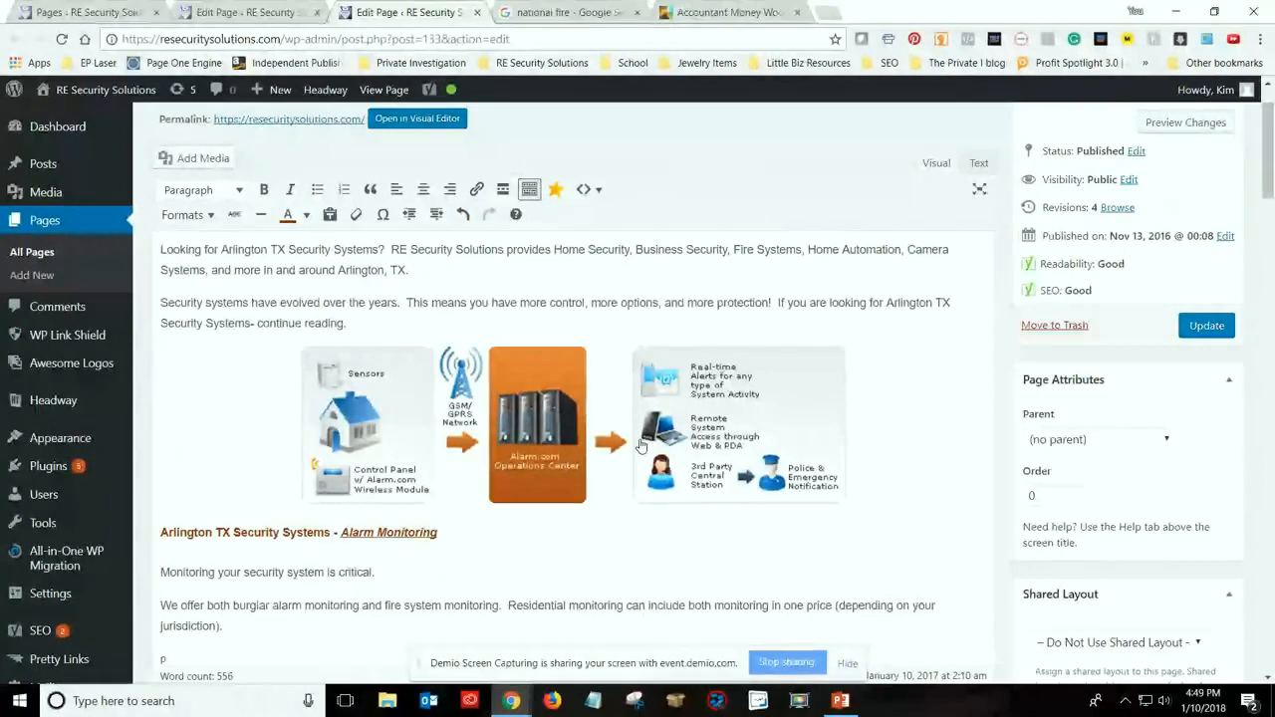
pyautogui.scroll(-1, 641, 445)
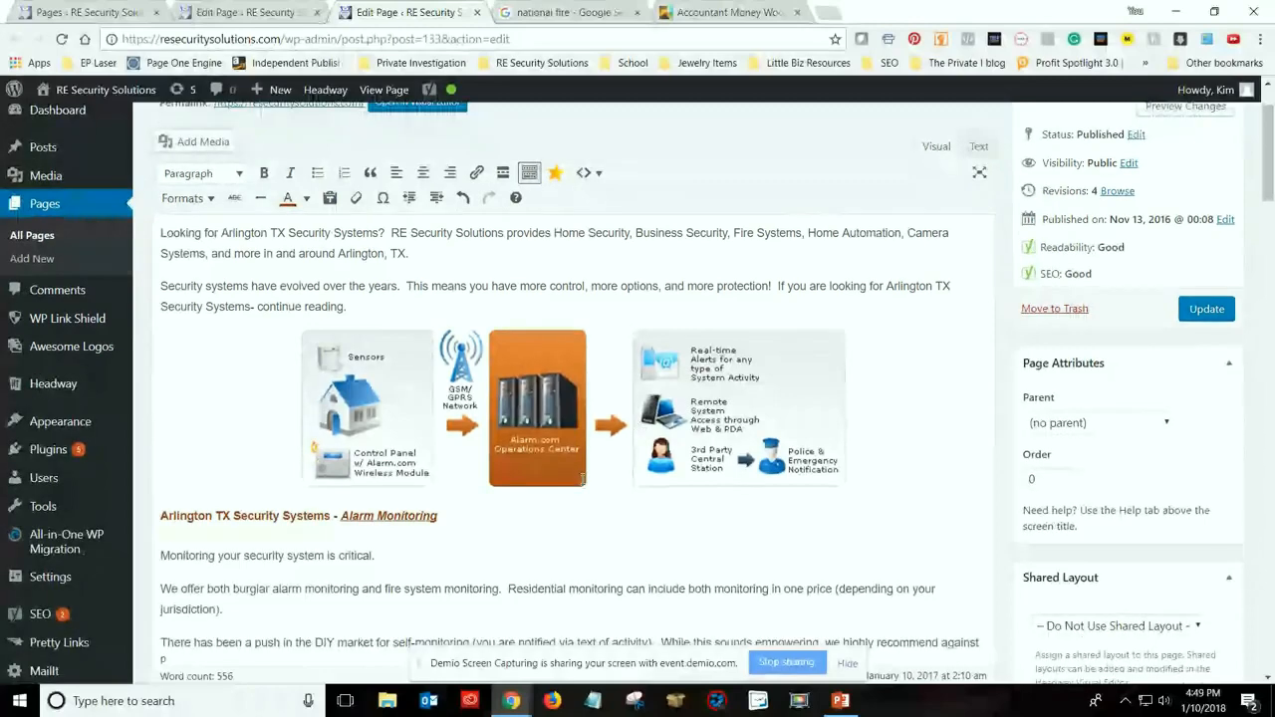
pyautogui.scroll(-6, 615, 475)
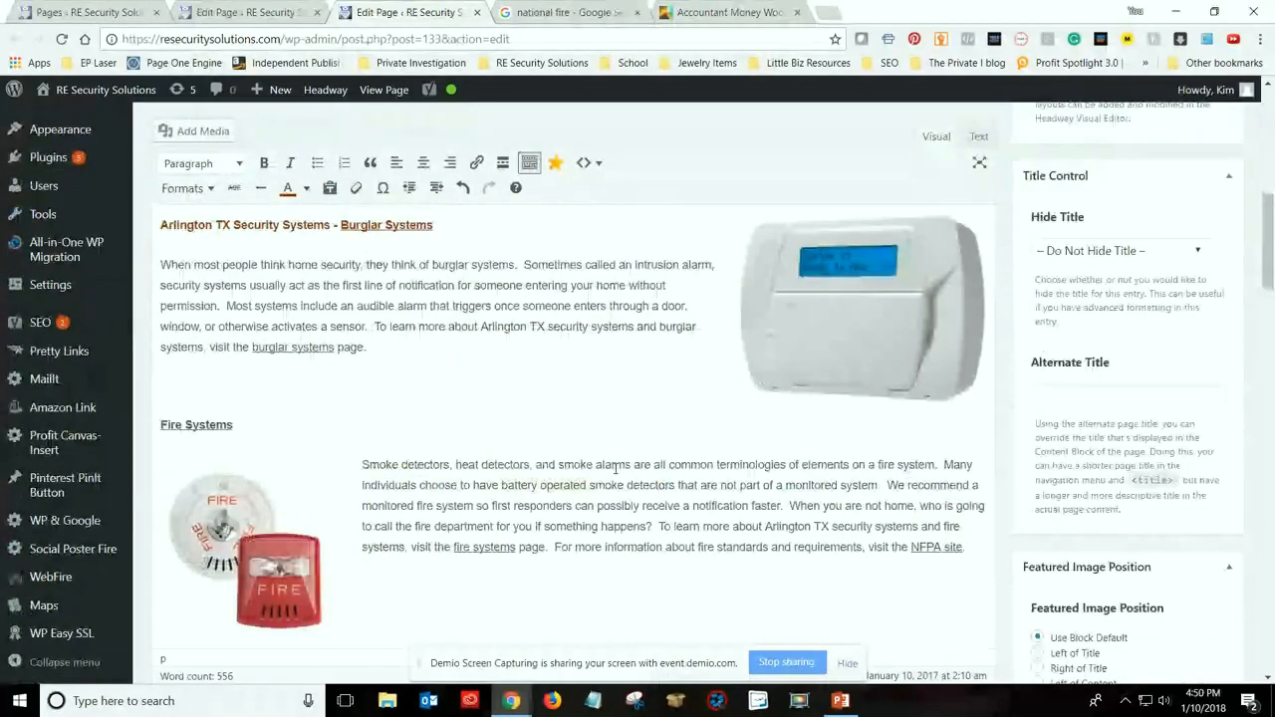
pyautogui.scroll(2, 615, 468)
pyautogui.scroll(2, 615, 468)
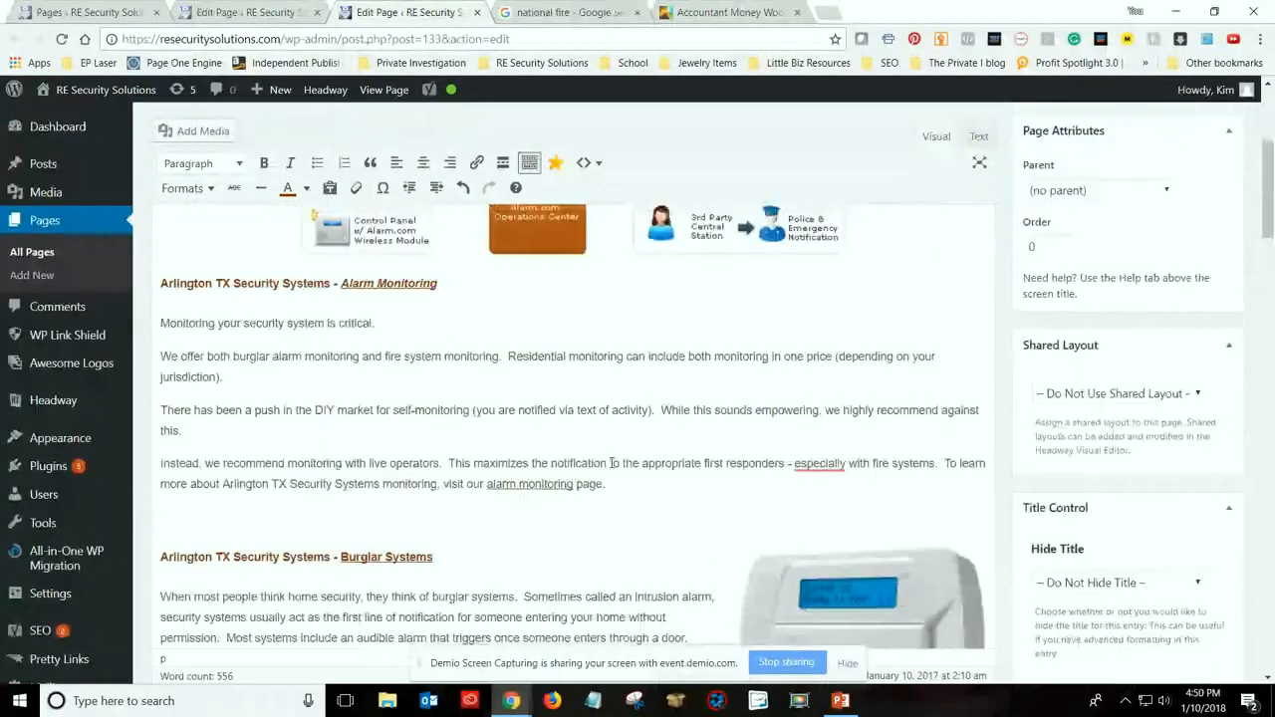
# Add a blank line after the Alarm Monitoring paragraph about burglar and fire monitoring, and start inserting media from a URL there
pyautogui.click(410, 430)
pyautogui.click(251, 377)
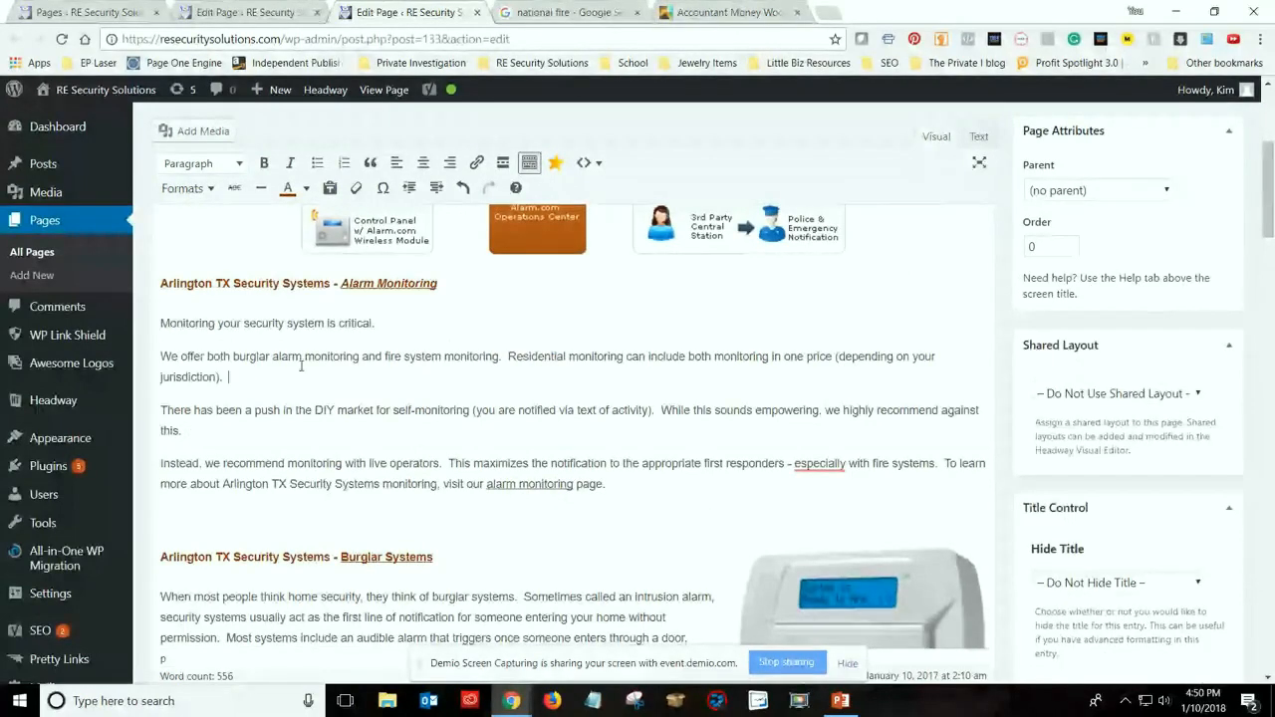
pyautogui.press('Return')
pyautogui.click(196, 131)
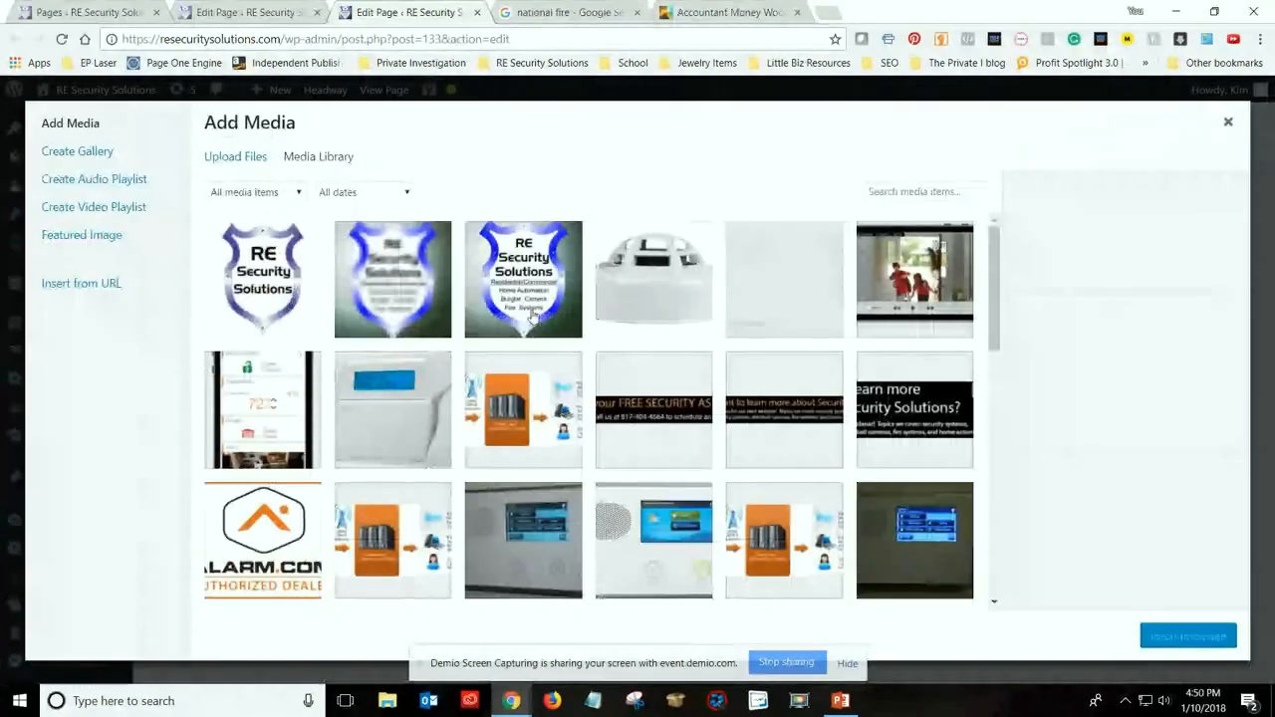
pyautogui.click(75, 286)
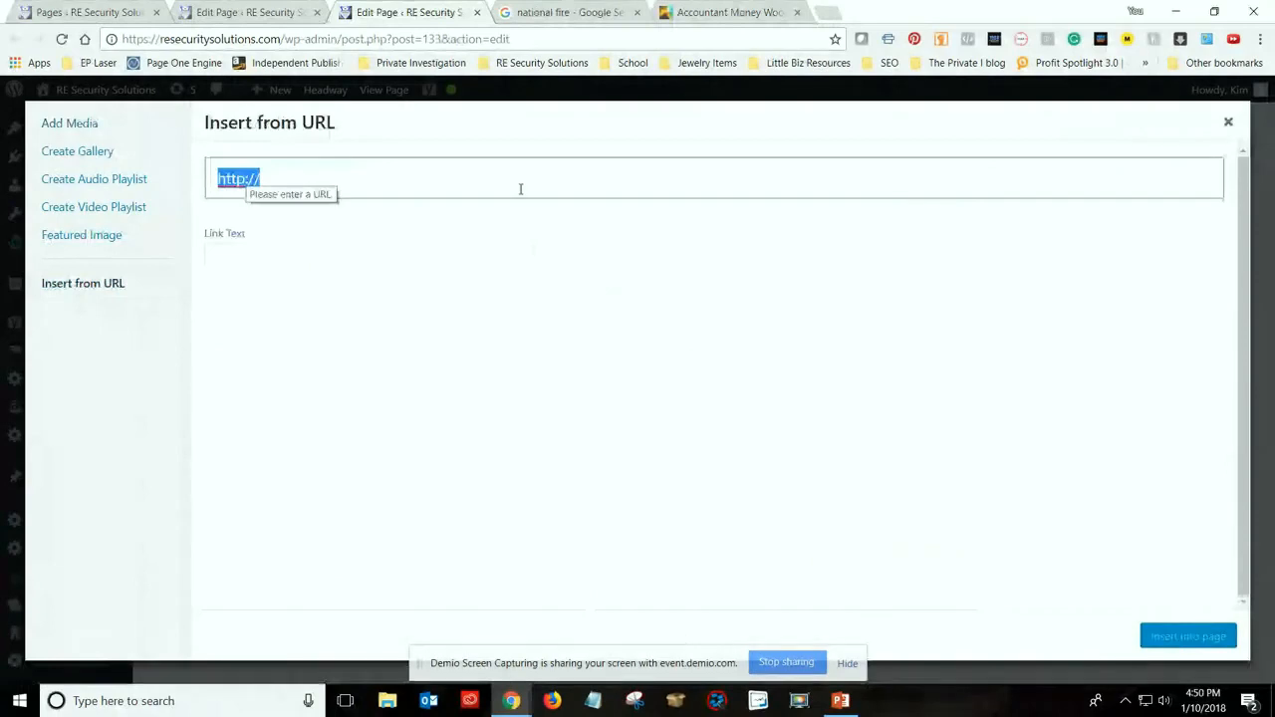
# Open YouTube in a new tab and search for "arlington texas security systems"
pyautogui.click(825, 14)
pyautogui.write('yo')
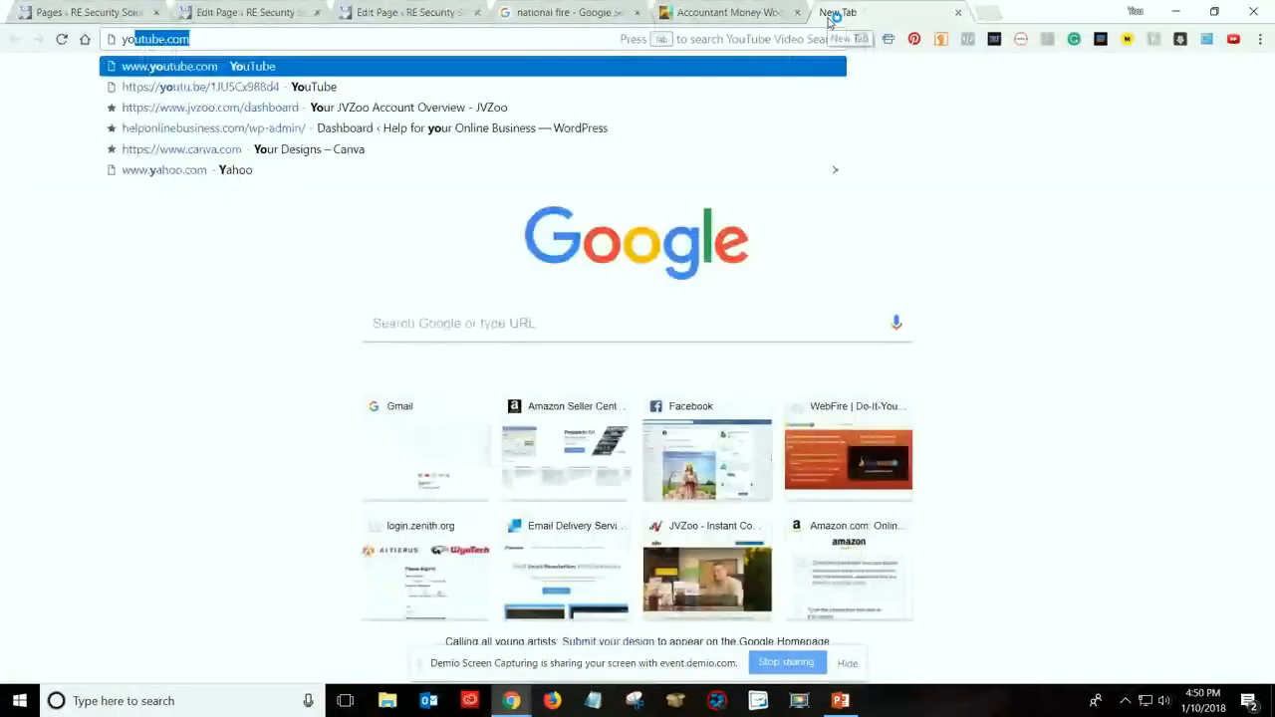
pyautogui.write('utube.')
pyautogui.press('Return')
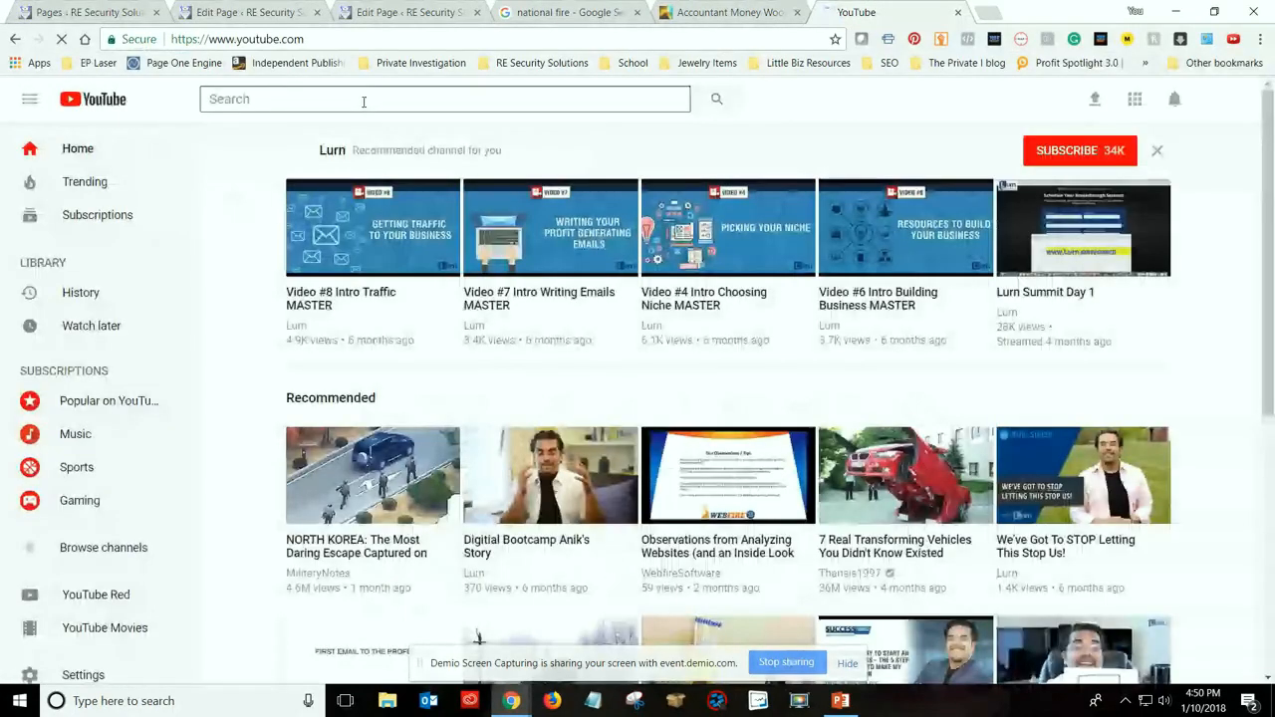
pyautogui.click(363, 102)
pyautogui.write('arling')
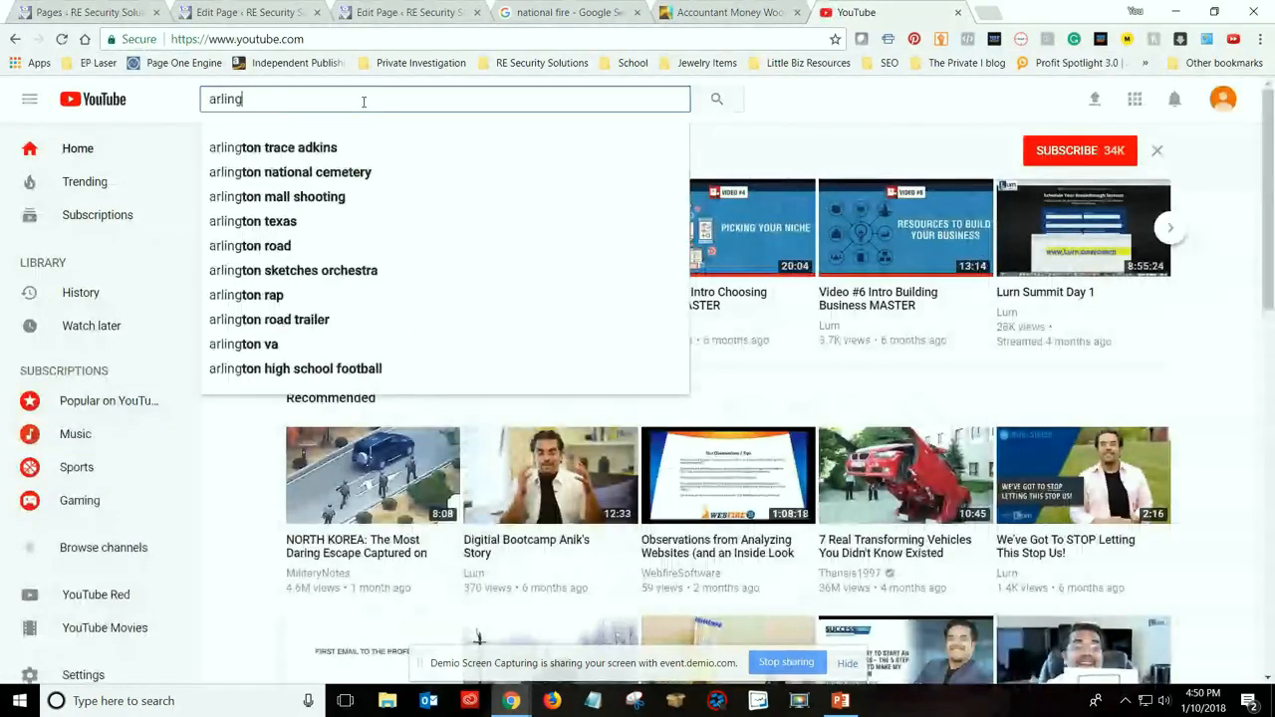
pyautogui.write('ton tex')
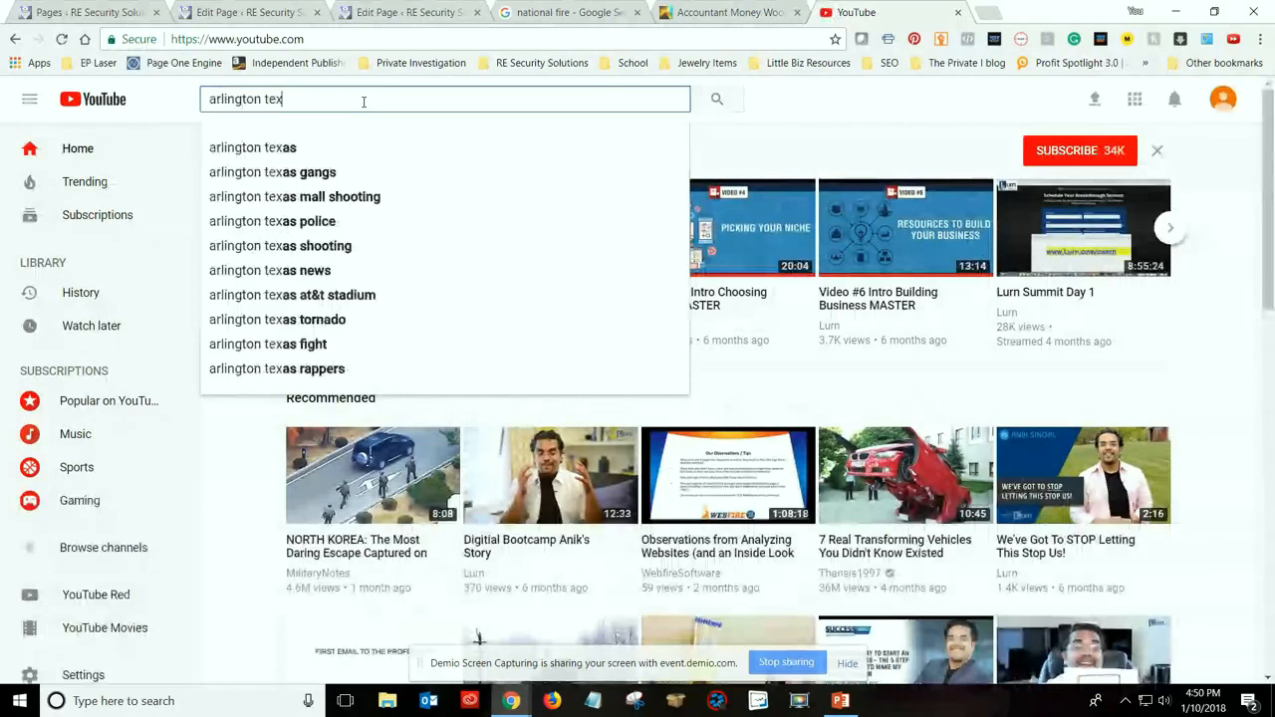
pyautogui.write('as security system')
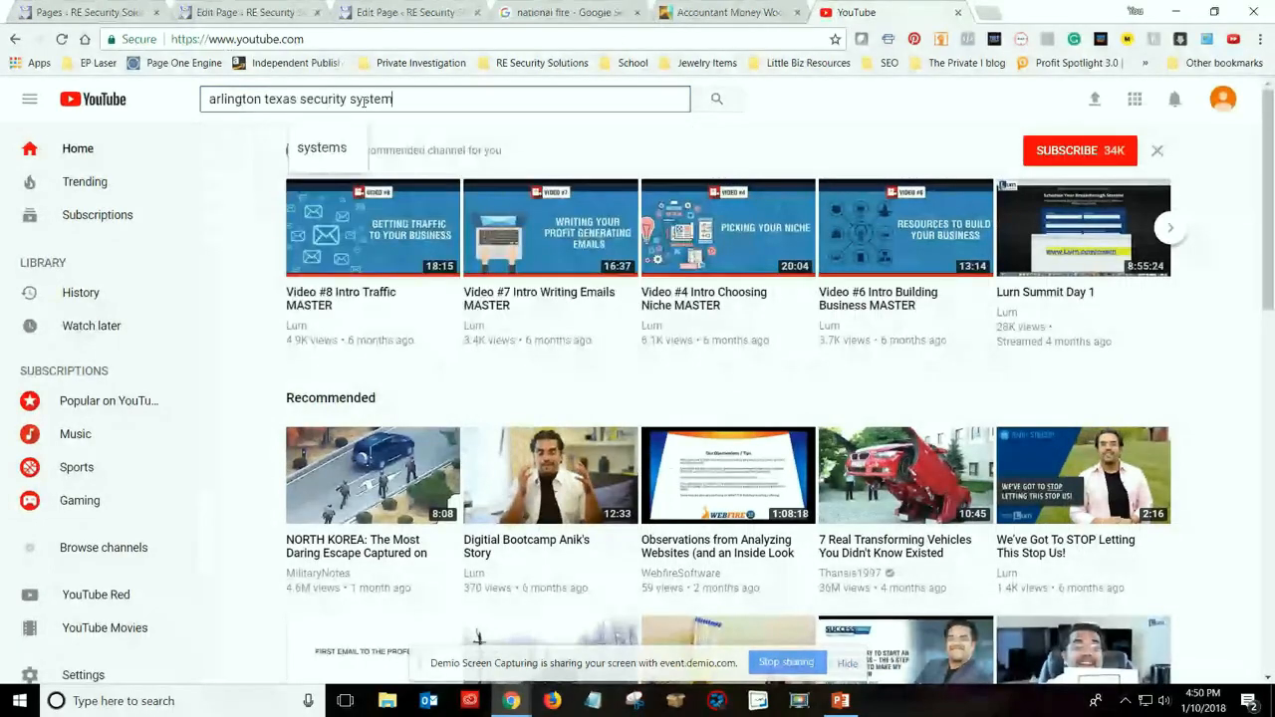
pyautogui.write('s')
pyautogui.press('Return')
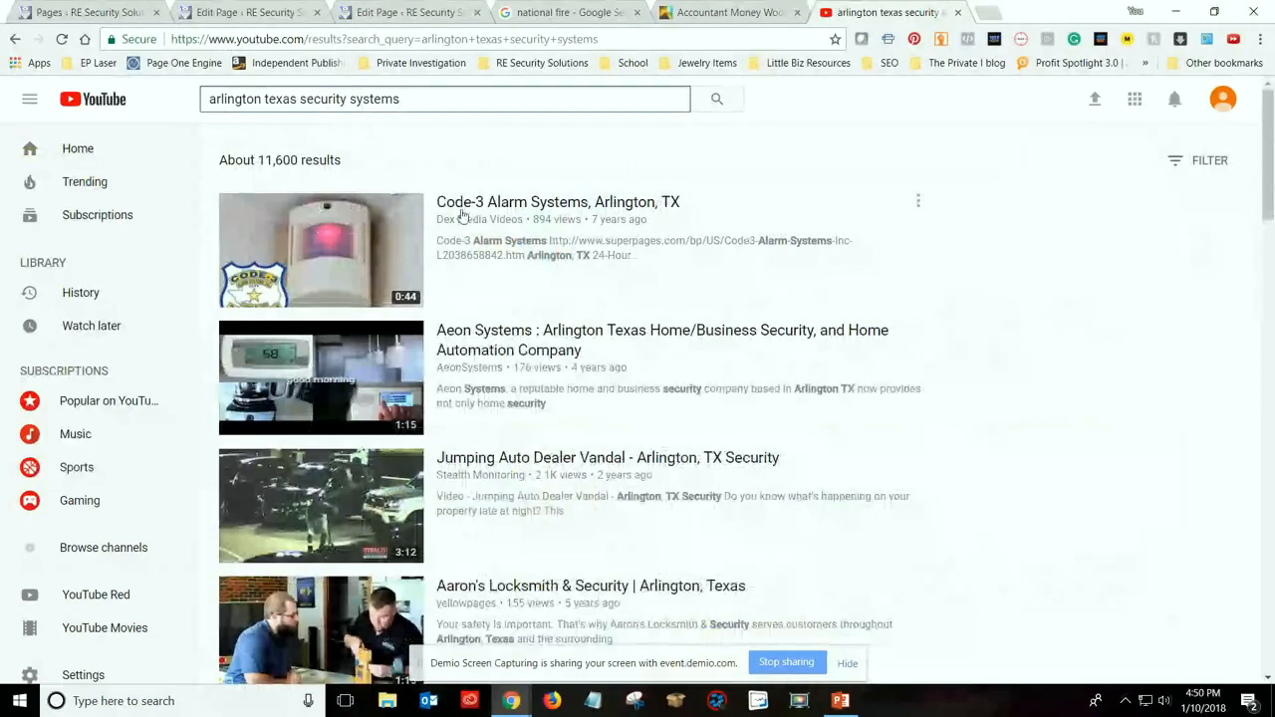
# Open the Aaron's Locksmith & Security video from the results, pause it and copy its share link
pyautogui.scroll(-2, 700, 429)
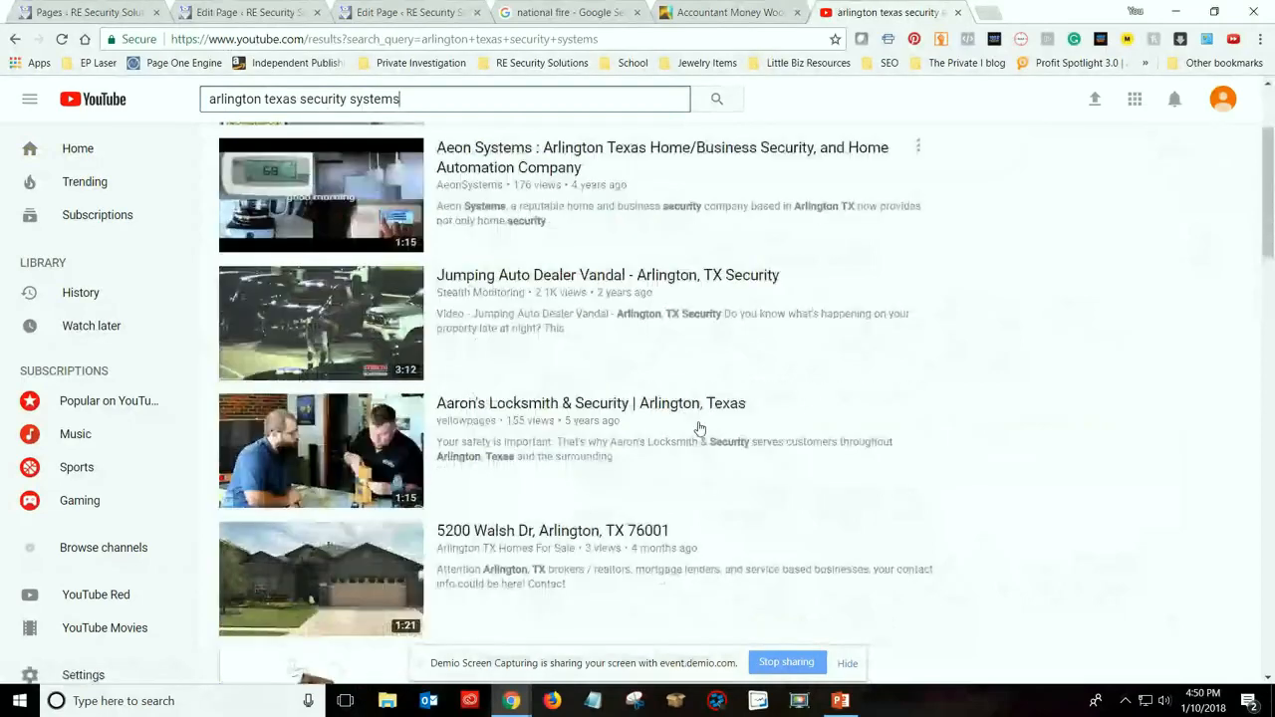
pyautogui.scroll(-1, 700, 428)
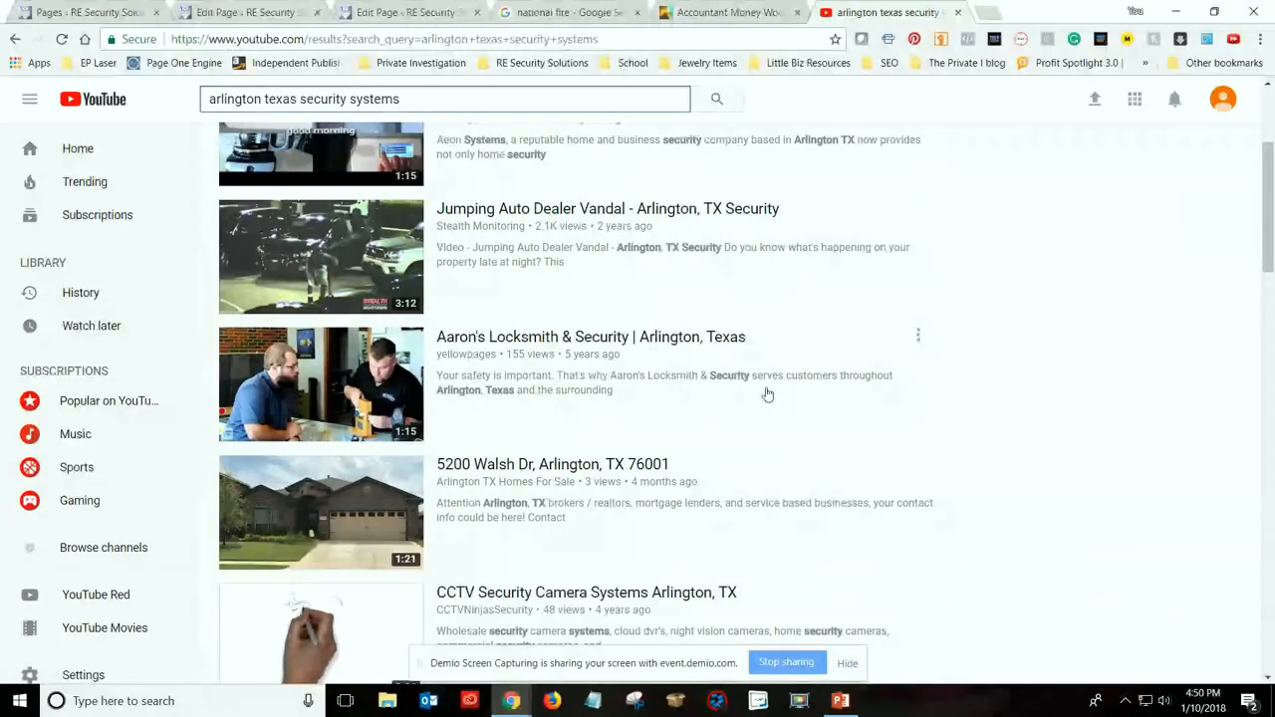
pyautogui.scroll(-1, 503, 415)
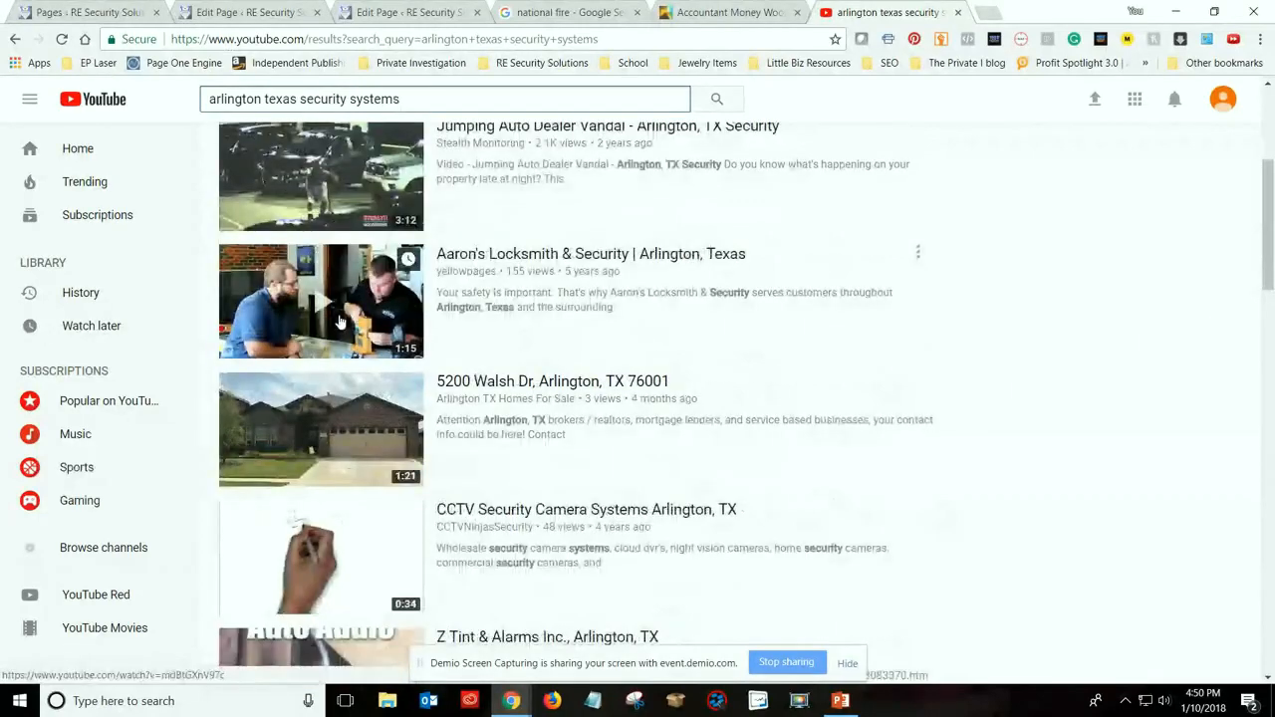
pyautogui.click(566, 255)
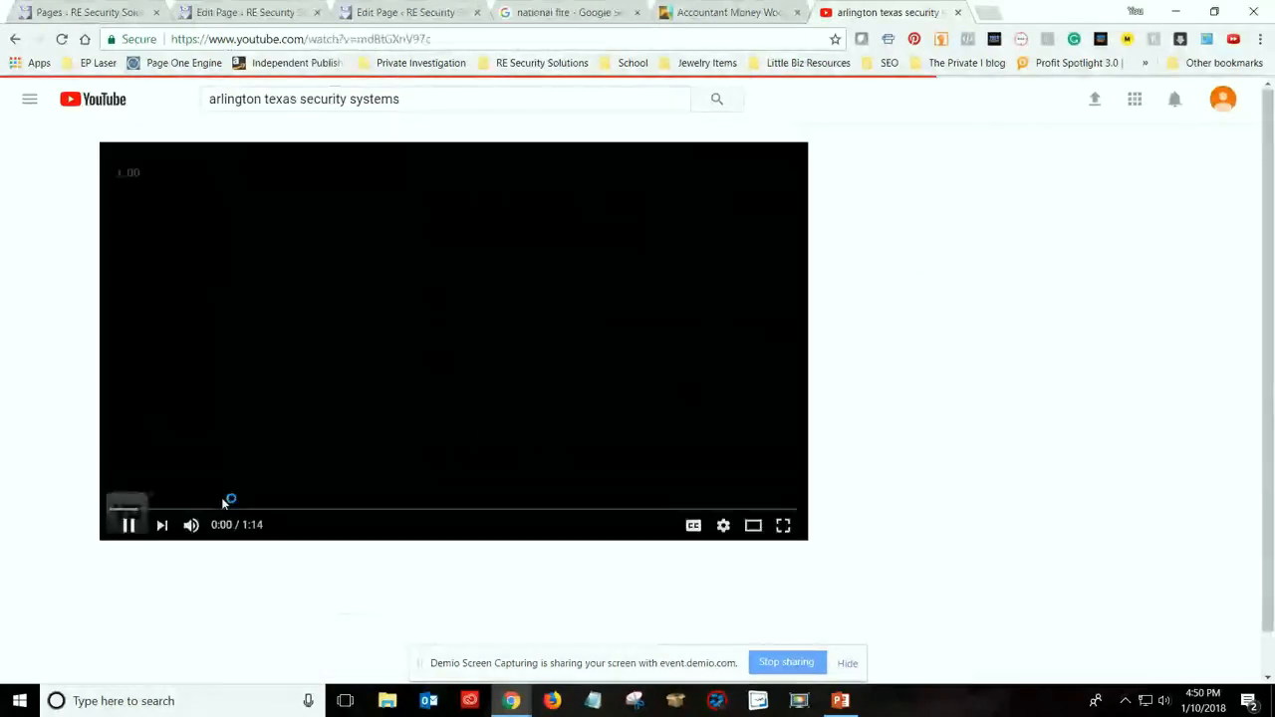
pyautogui.click(129, 525)
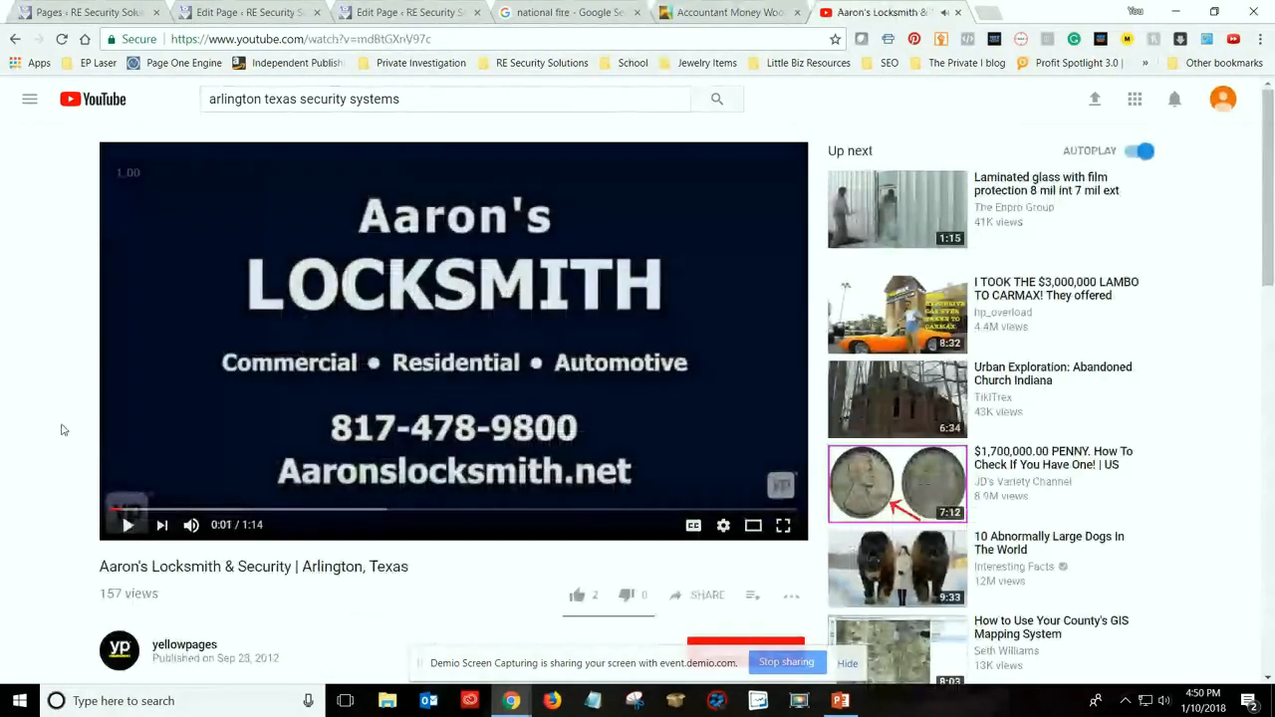
pyautogui.scroll(-3, 61, 429)
pyautogui.scroll(2, 60, 430)
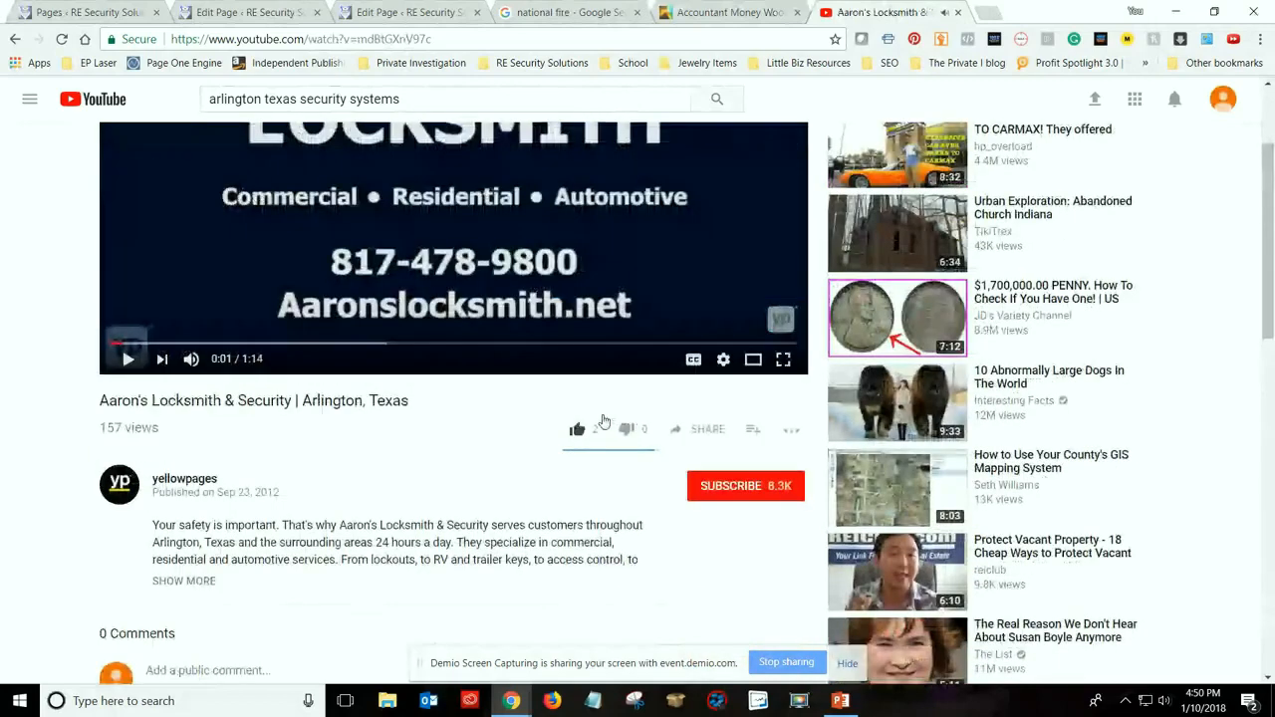
pyautogui.click(709, 430)
pyautogui.hotkey('ctrl', 'c')
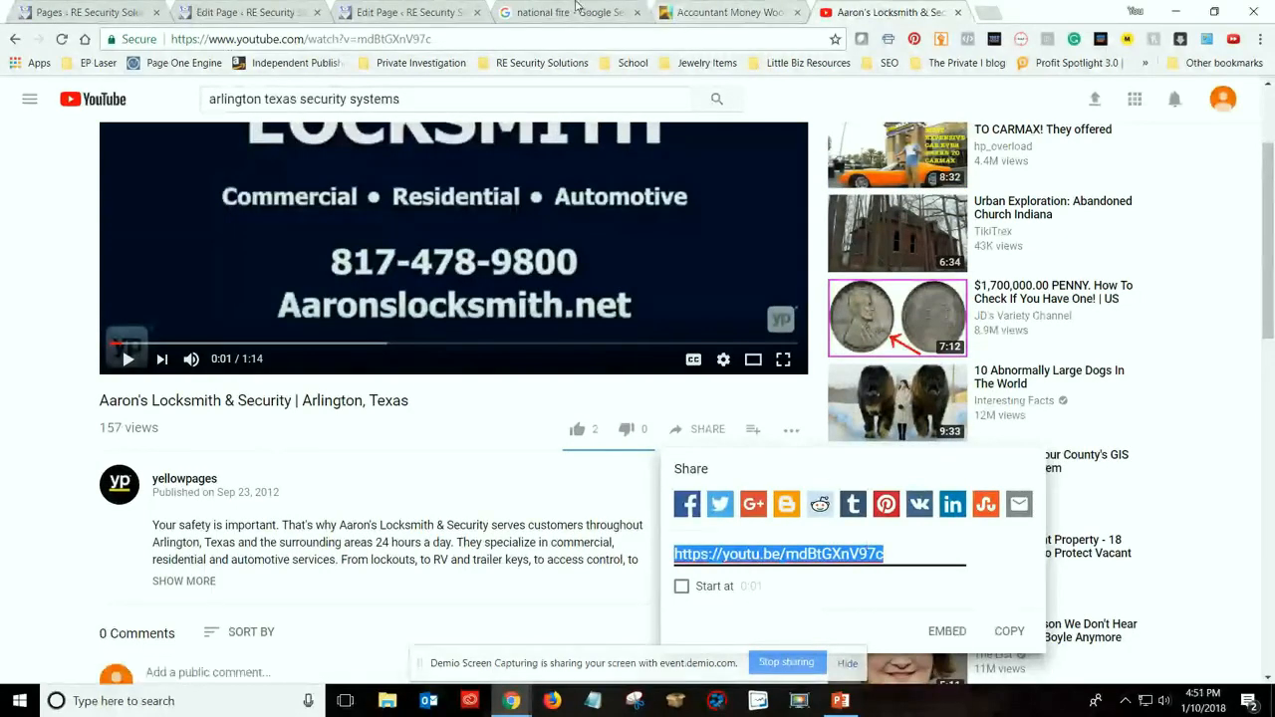
# Insert the copied YouTube link into the home page's Alarm Monitoring section and check the embedded video
pyautogui.click(414, 11)
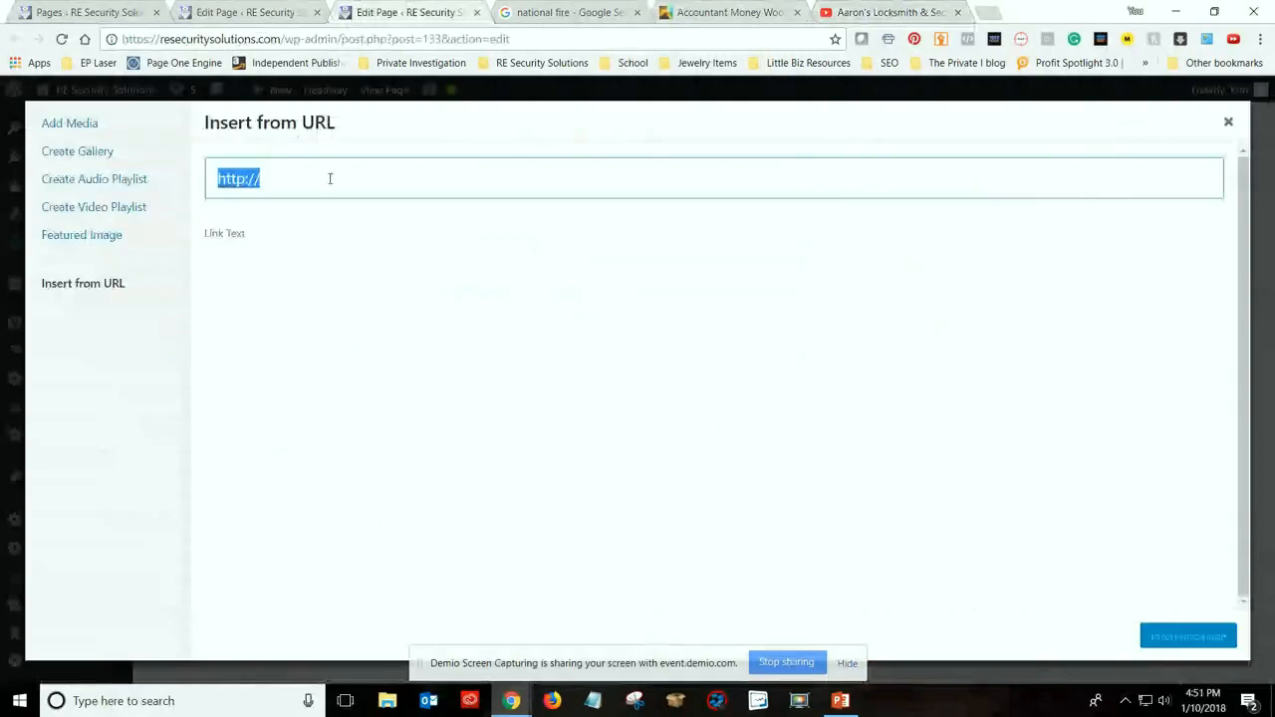
pyautogui.hotkey('ctrl', 'v')
pyautogui.click(1191, 644)
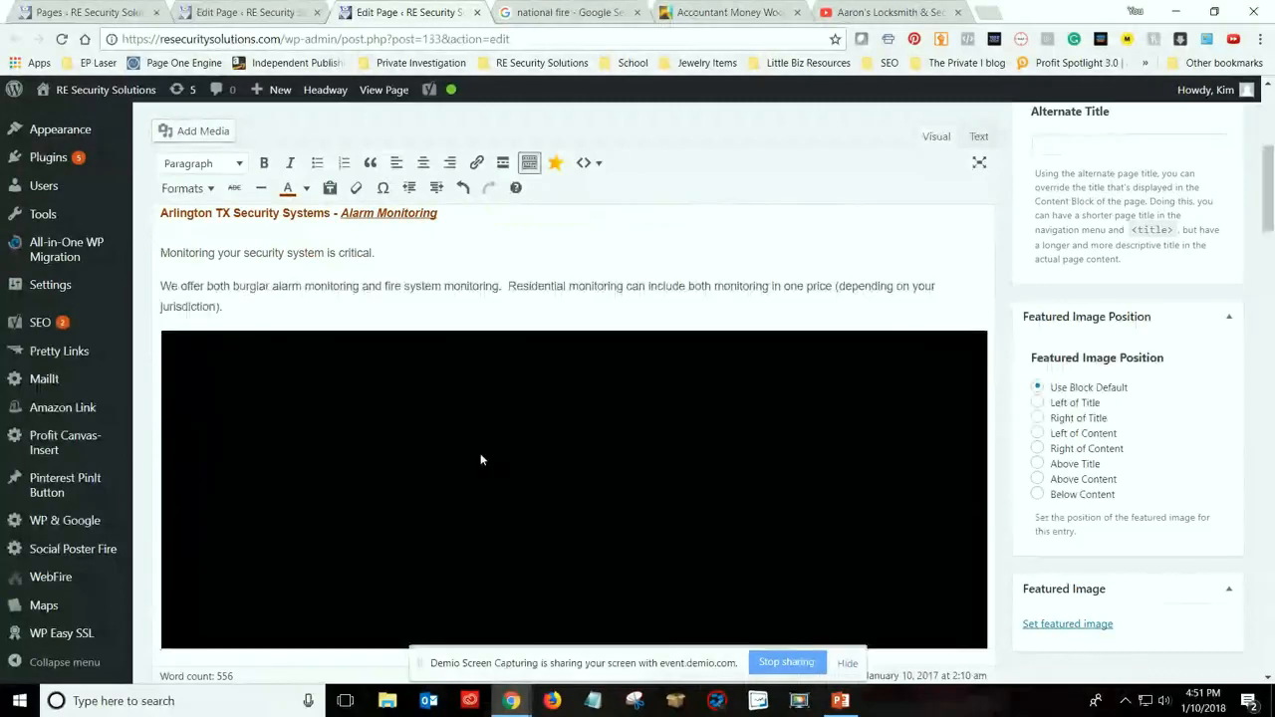
pyautogui.scroll(-3, 500, 420)
pyautogui.scroll(3, 560, 448)
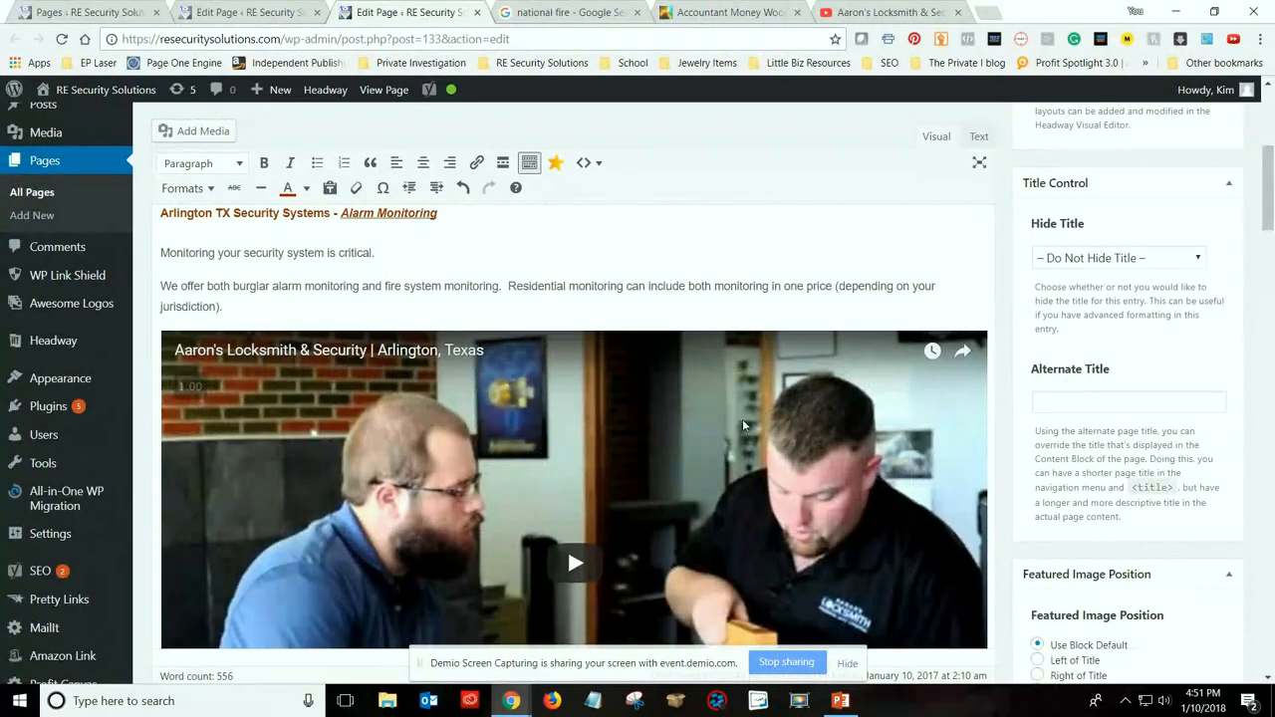
# Add the line "Here is a video on Arlington TX Security Systems:" directly above the embedded video in the Alarm Monitoring section
pyautogui.scroll(-3, 550, 303)
pyautogui.scroll(3, 686, 502)
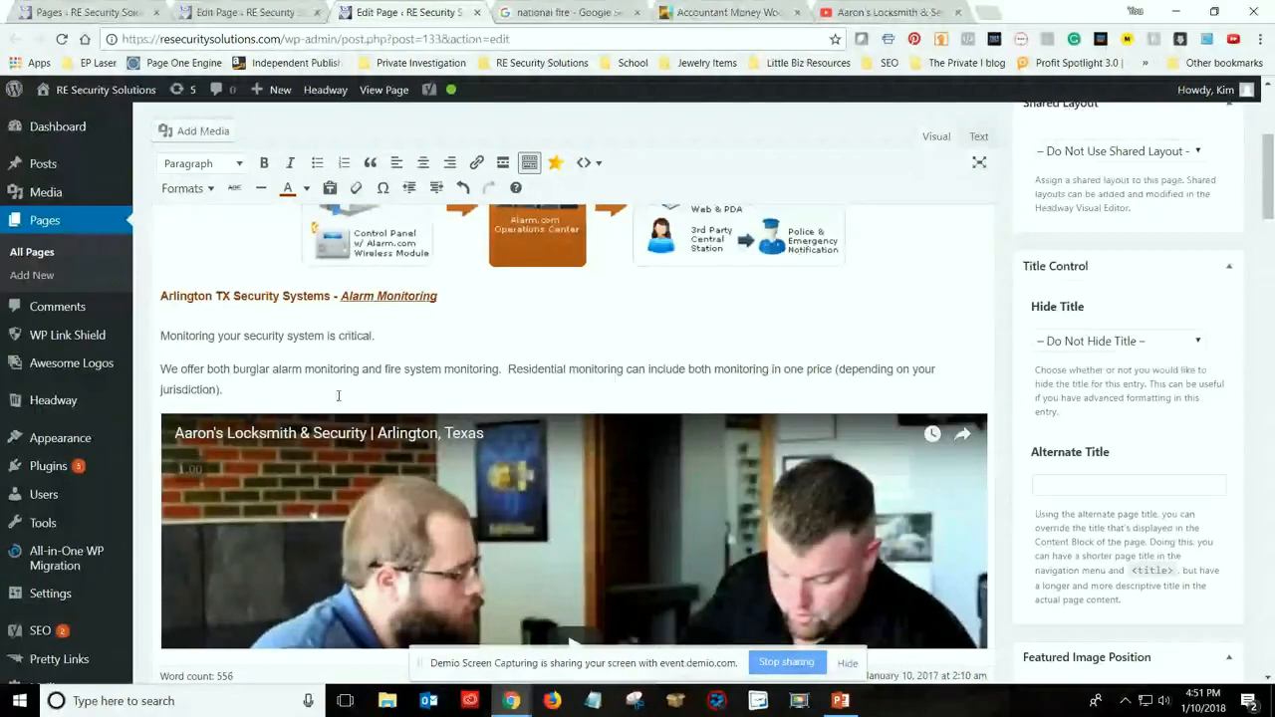
pyautogui.click(272, 394)
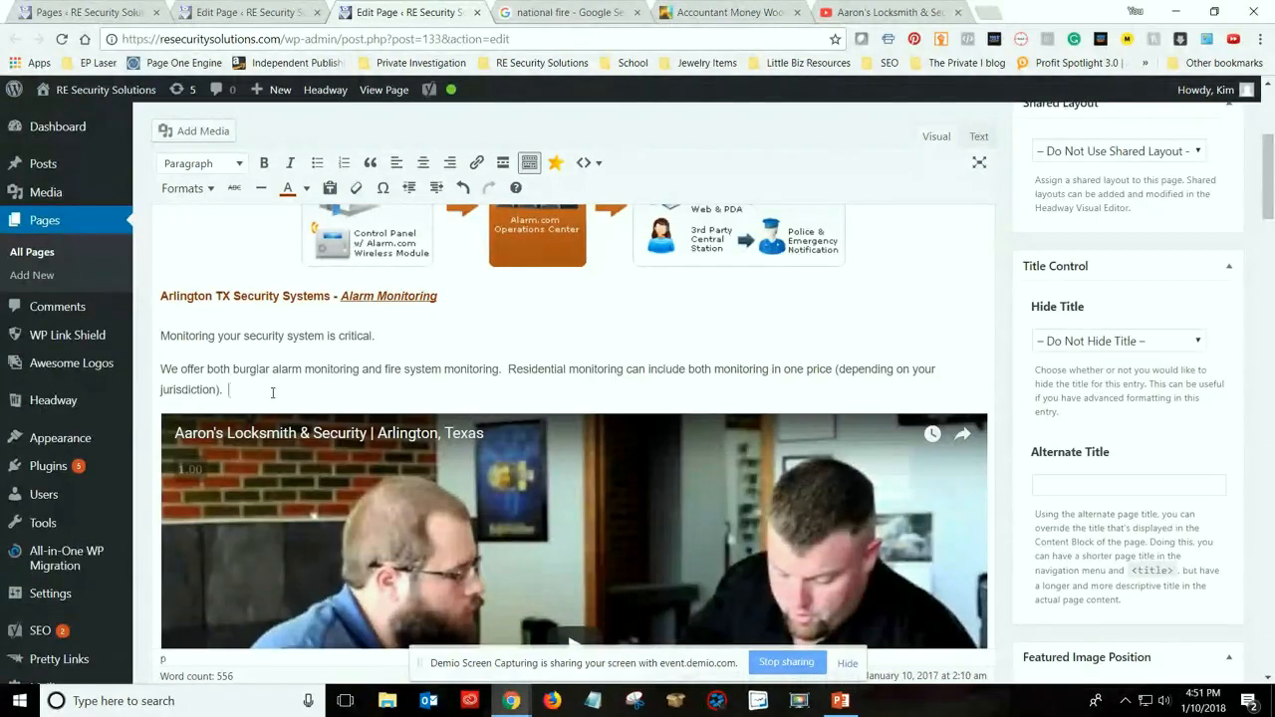
pyautogui.press('Return')
pyautogui.write('Check ouy')
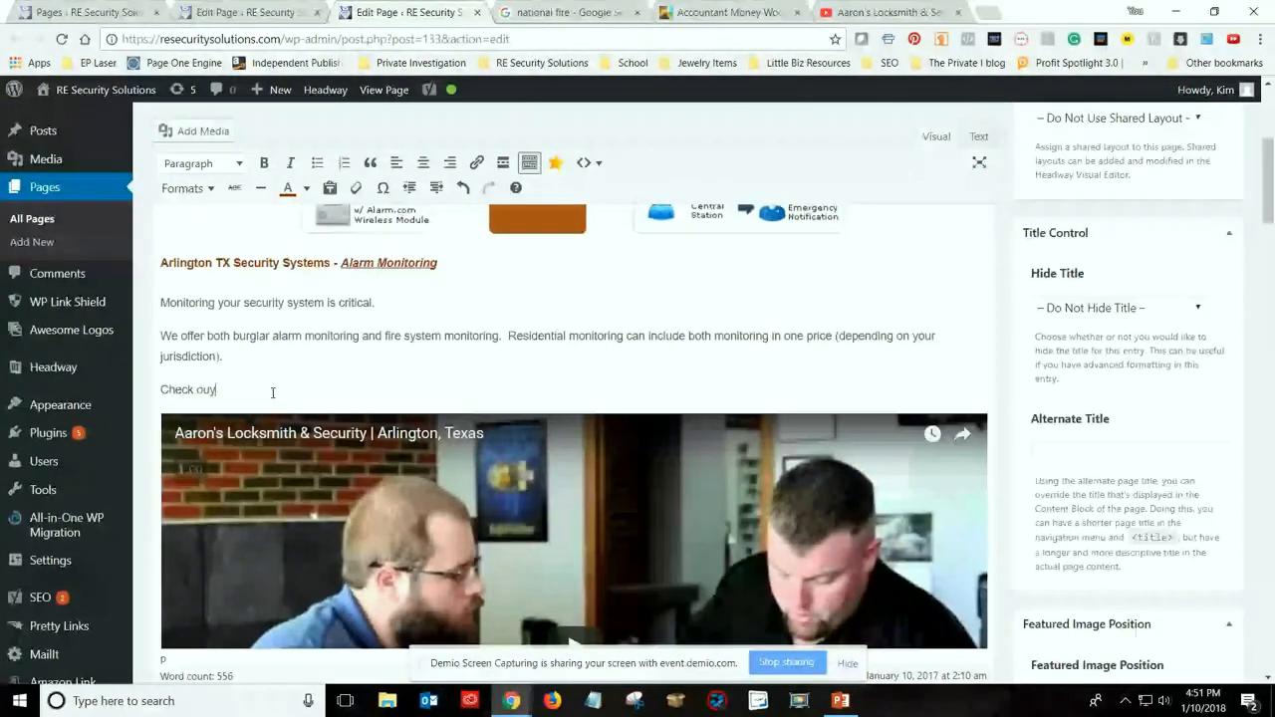
pyautogui.press('BackSpace')
pyautogui.press('BackSpace')
pyautogui.press('BackSpace')
pyautogui.press('BackSpace')
pyautogui.press('BackSpace')
pyautogui.press('BackSpace')
pyautogui.press('BackSpace')
pyautogui.press('BackSpace')
pyautogui.press('BackSpace')
pyautogui.write('Here i')
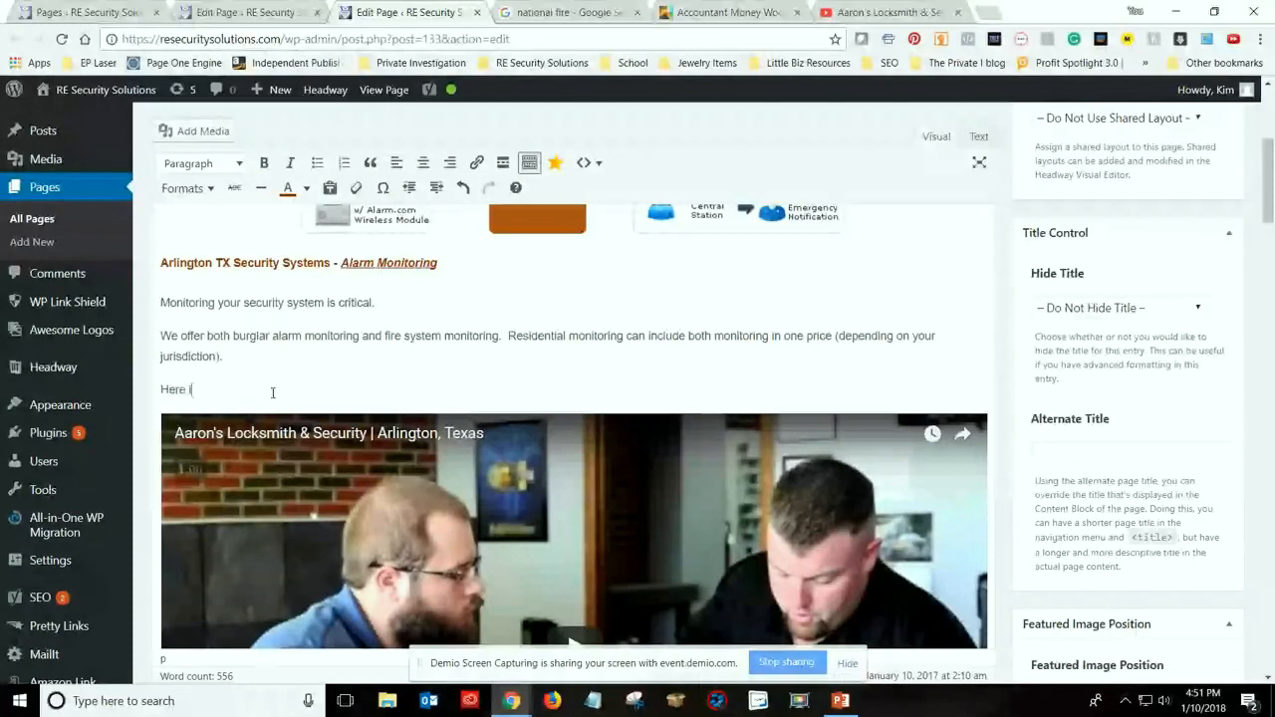
pyautogui.write('s a video on Arlingto')
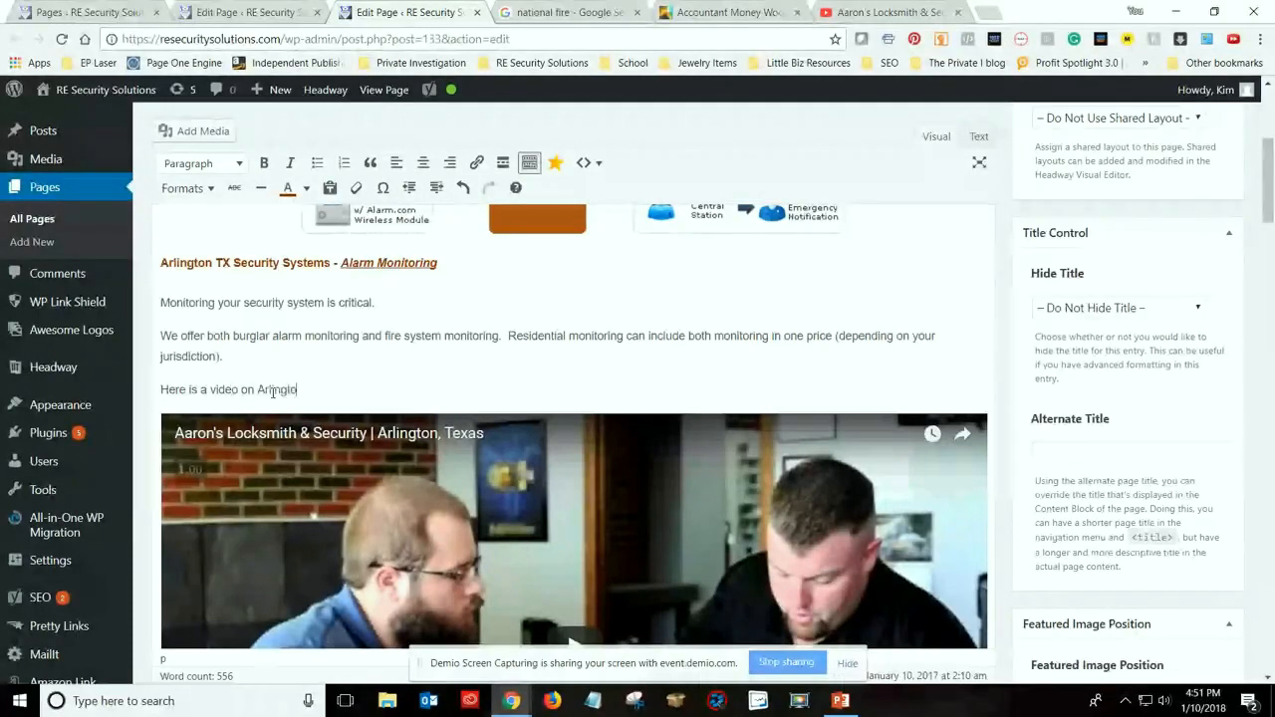
pyautogui.write('n TX Security Systems')
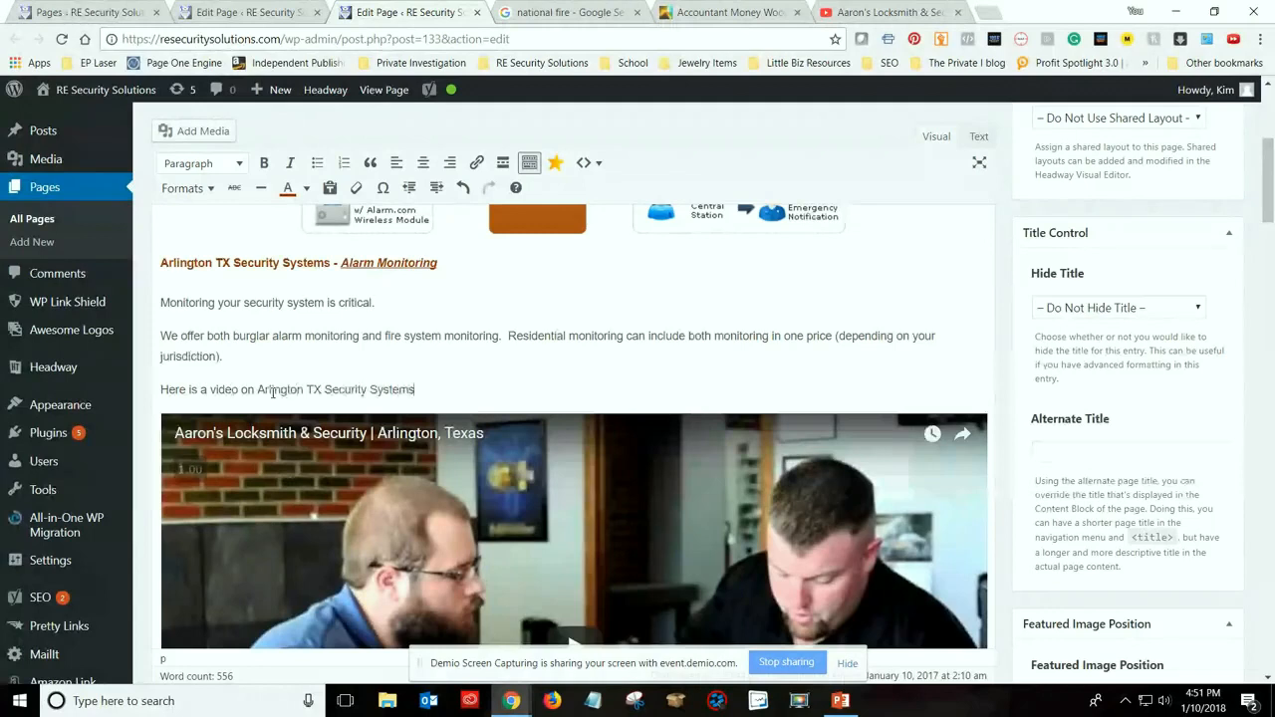
pyautogui.write(':')
pyautogui.click(879, 10)
pyautogui.click(496, 10)
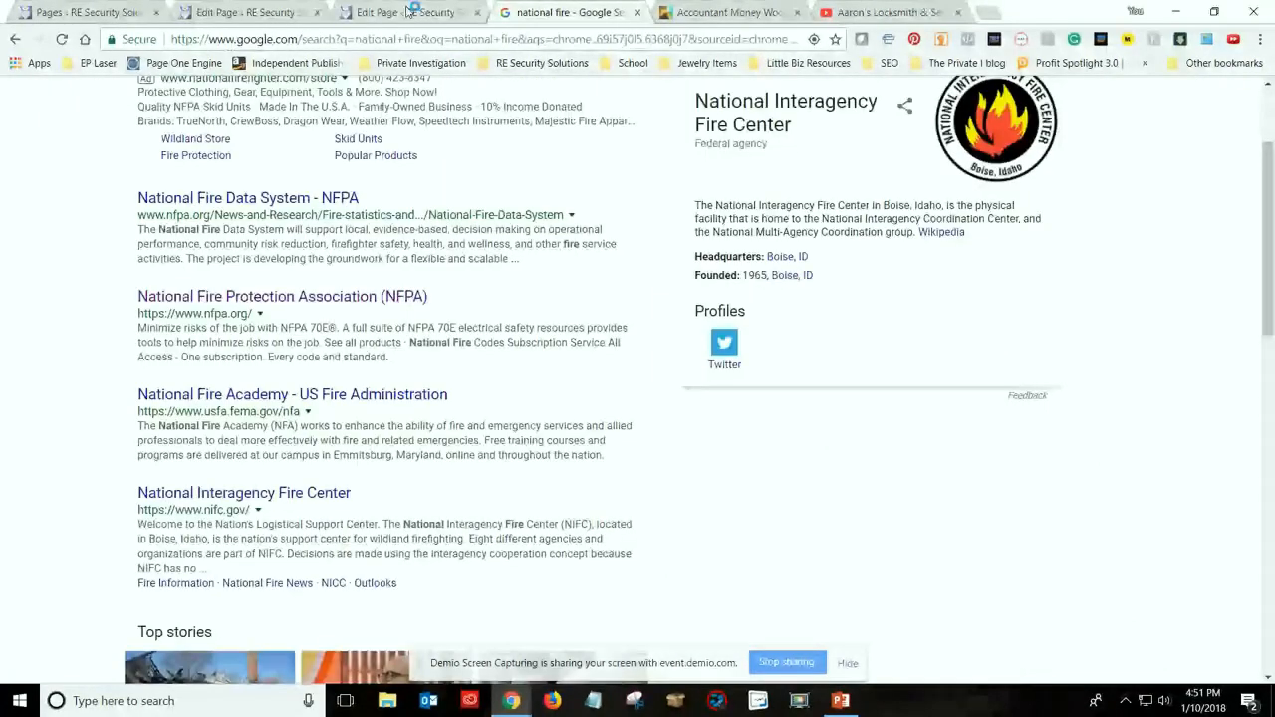
pyautogui.click(408, 10)
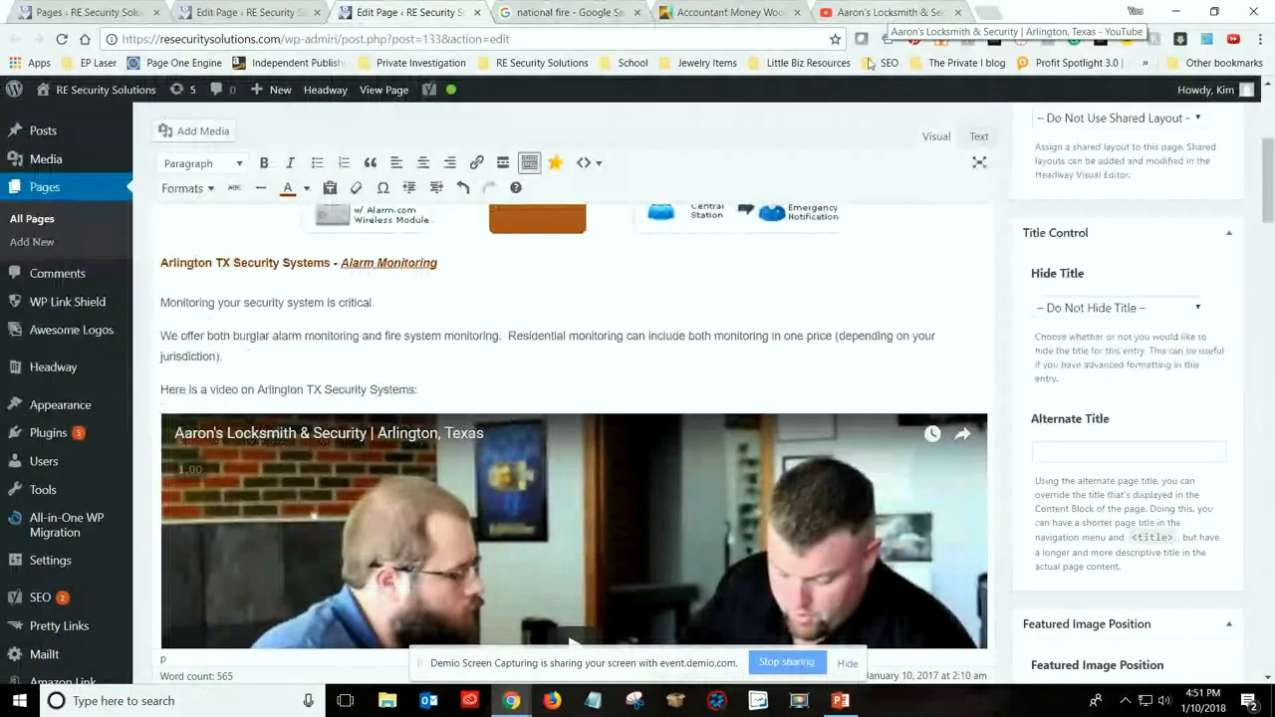
# Delete the embedded video and its introductory line from the Alarm Monitoring section, and update the page
pyautogui.scroll(-3, 571, 421)
pyautogui.scroll(-3, 571, 420)
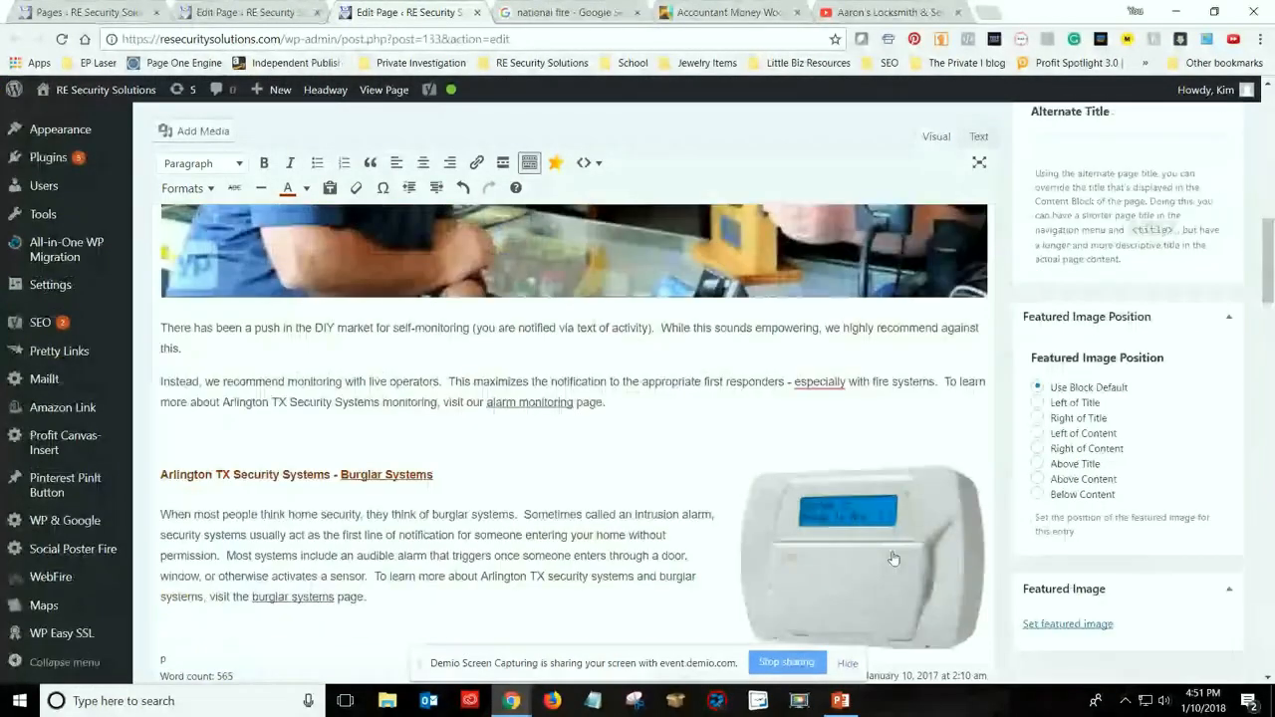
pyautogui.scroll(2, 894, 558)
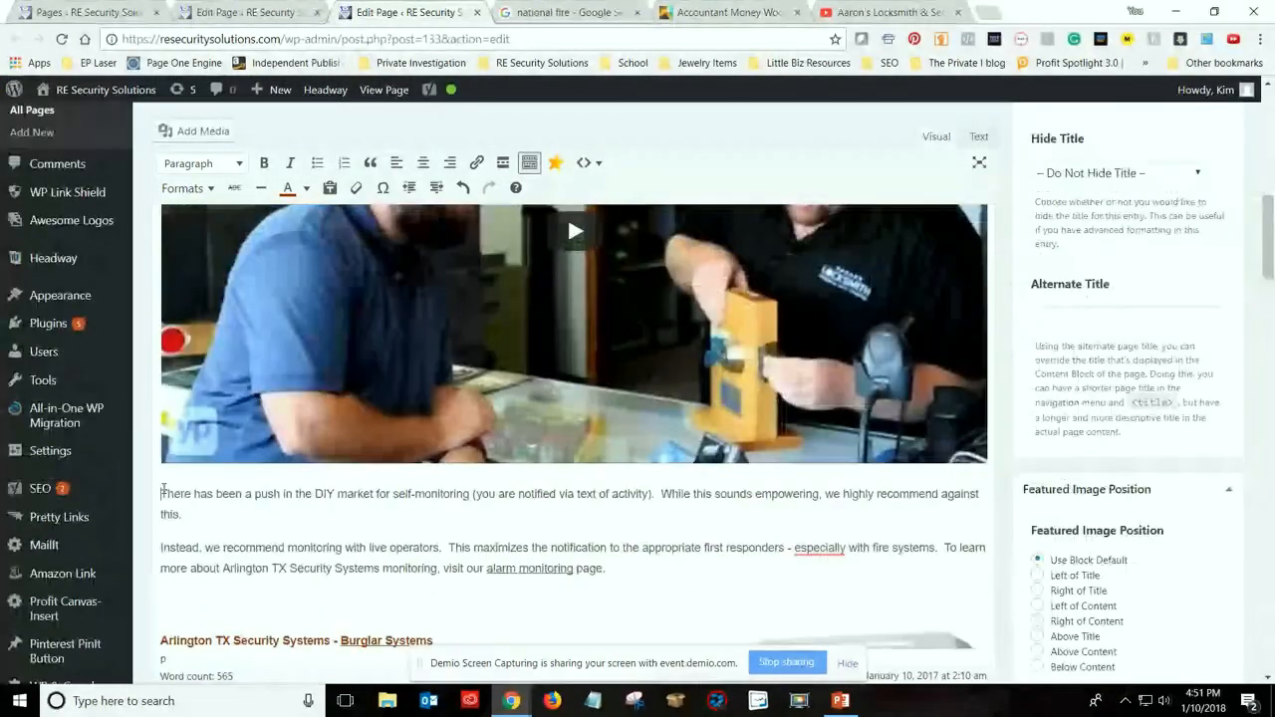
pyautogui.scroll(-3, 164, 493)
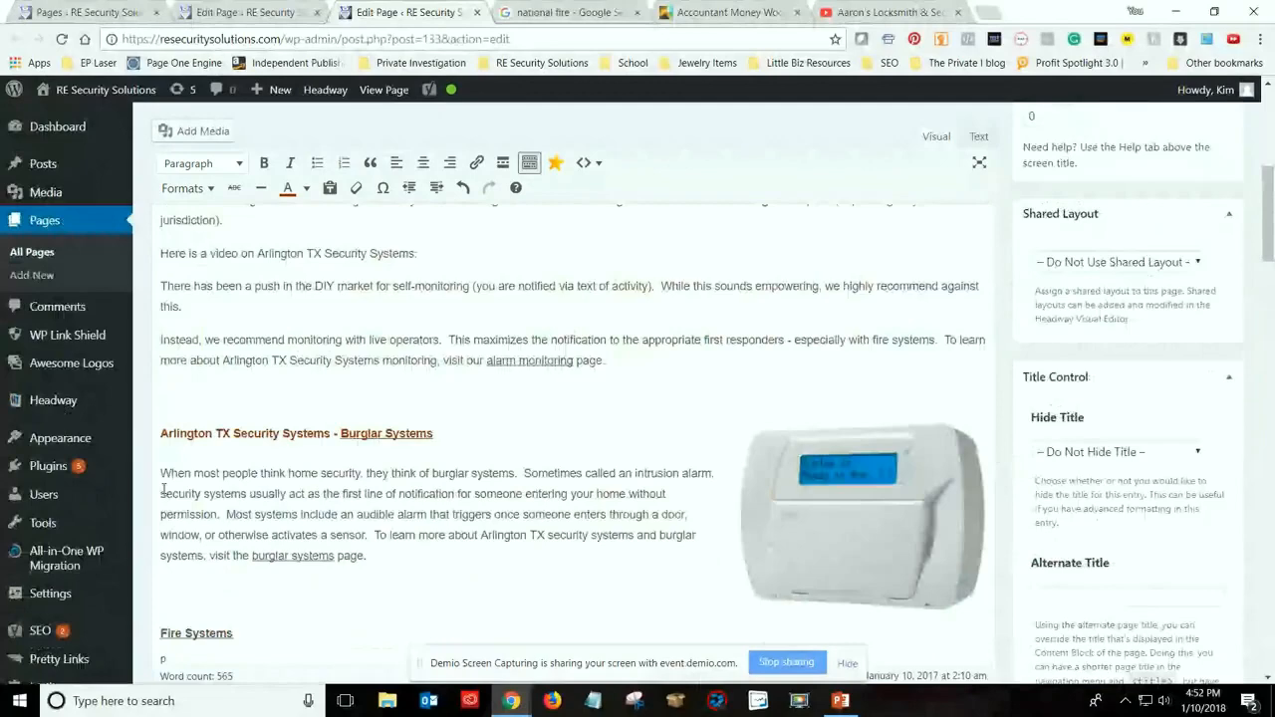
pyautogui.scroll(2, 164, 490)
pyautogui.moveTo(418, 419); pyautogui.dragTo(160, 428)
pyautogui.press('BackSpace')
pyautogui.press('BackSpace')
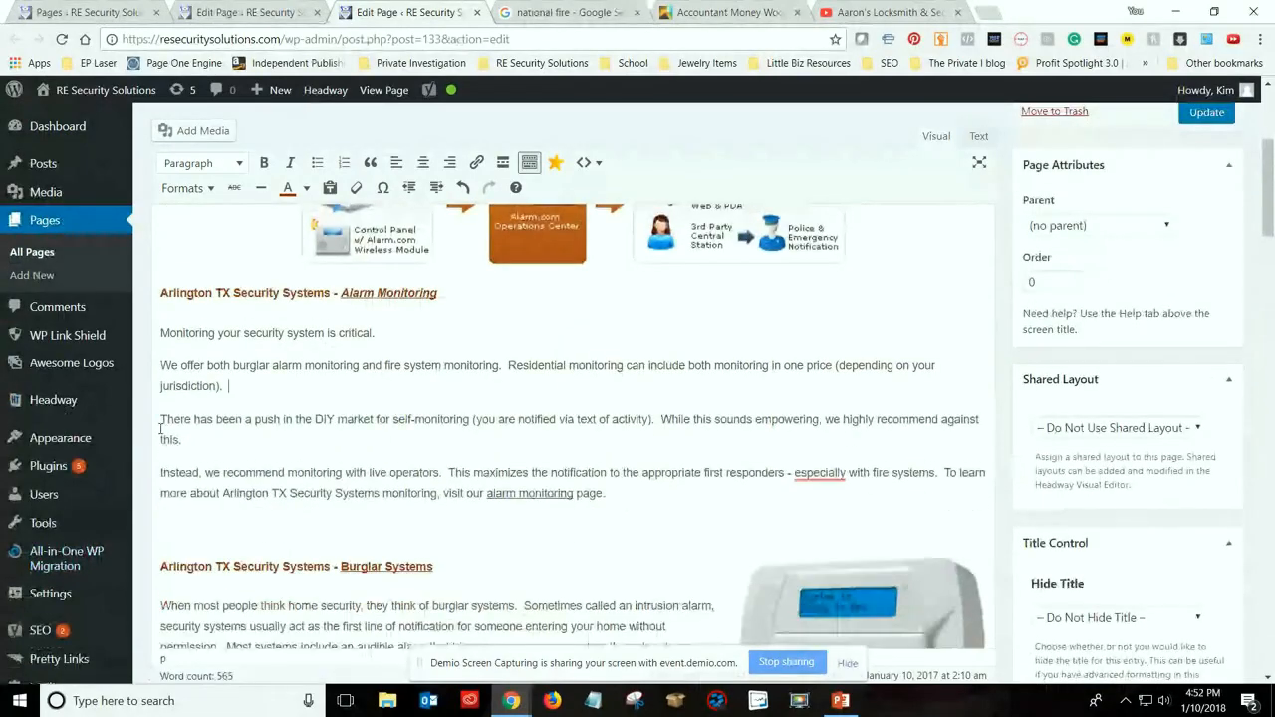
pyautogui.scroll(3, 1202, 365)
pyautogui.click(1206, 360)
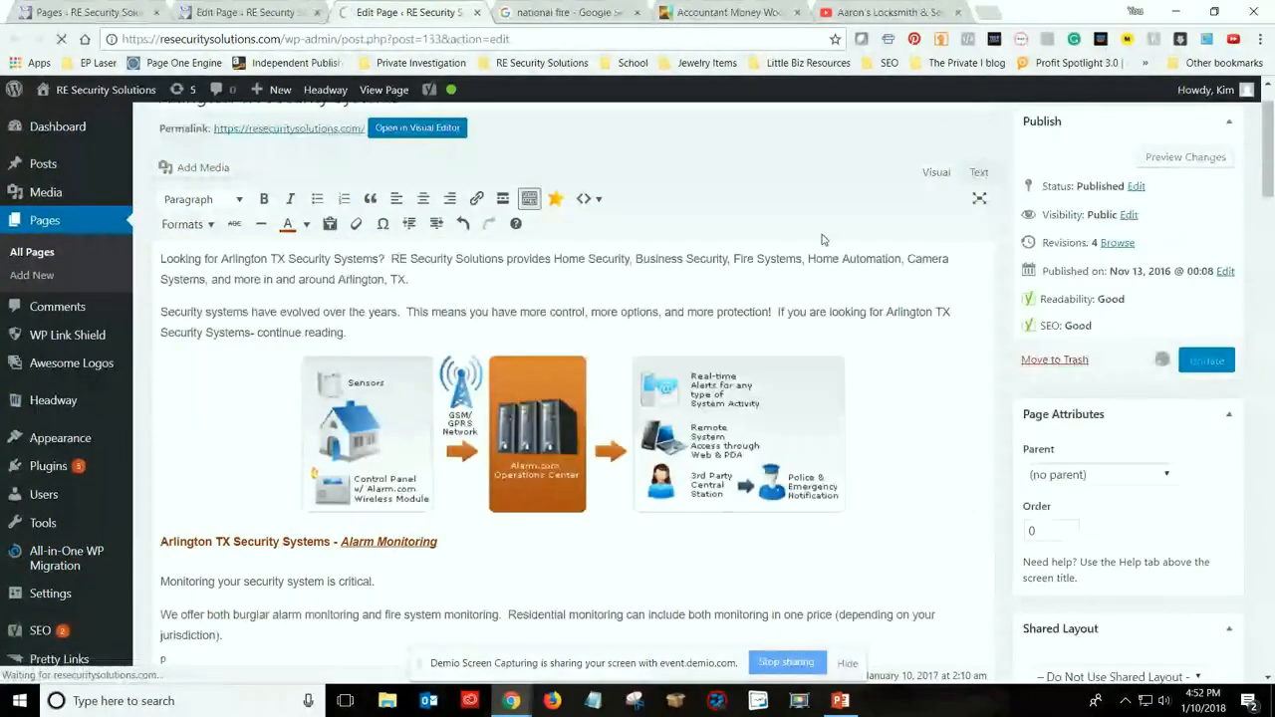
# Look over the Aaron's Locksmith & Security video page on YouTube, close it and return to the home page editor
pyautogui.click(877, 12)
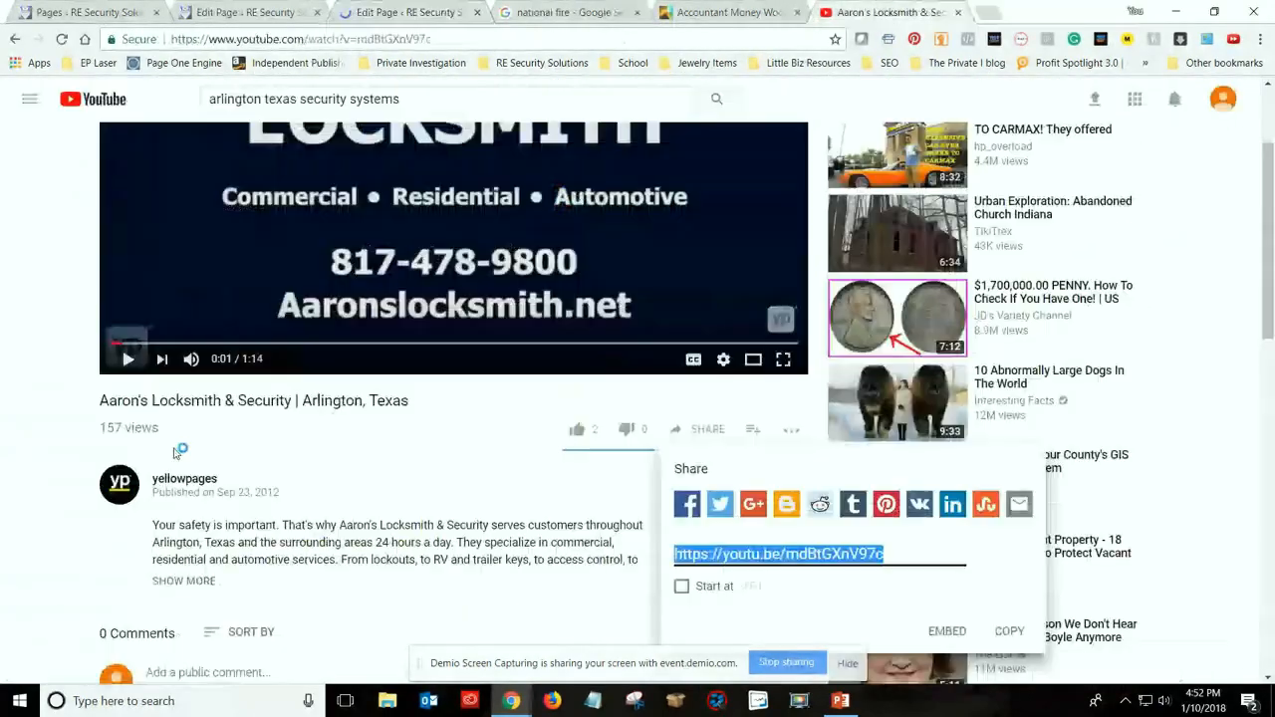
pyautogui.click(1073, 426)
pyautogui.scroll(2, 451, 516)
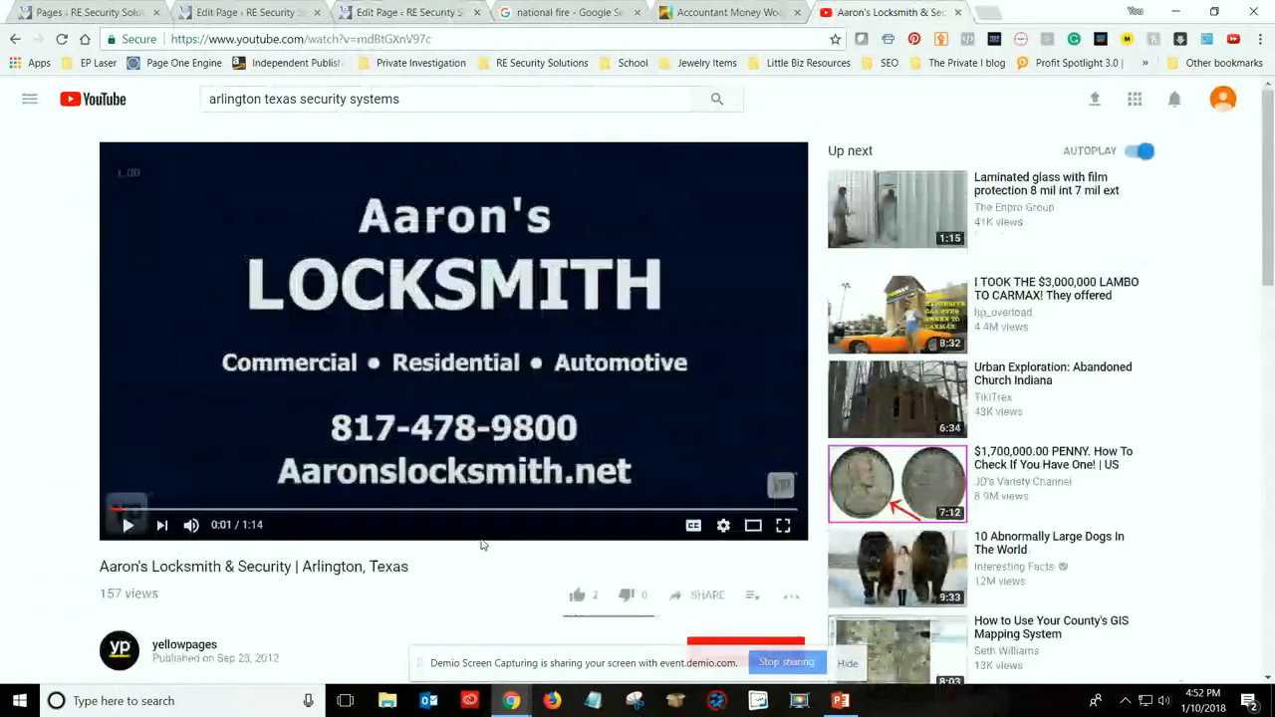
pyautogui.scroll(-3, 189, 566)
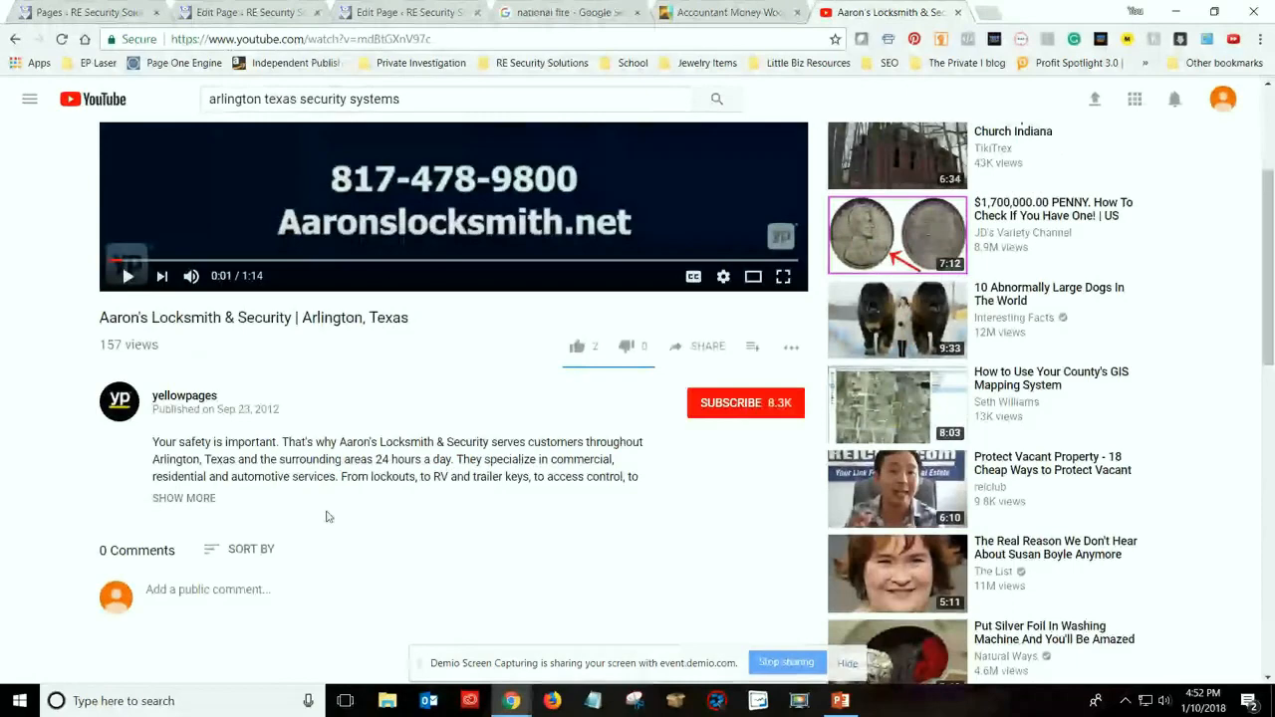
pyautogui.scroll(2, 460, 598)
pyautogui.scroll(1, 460, 599)
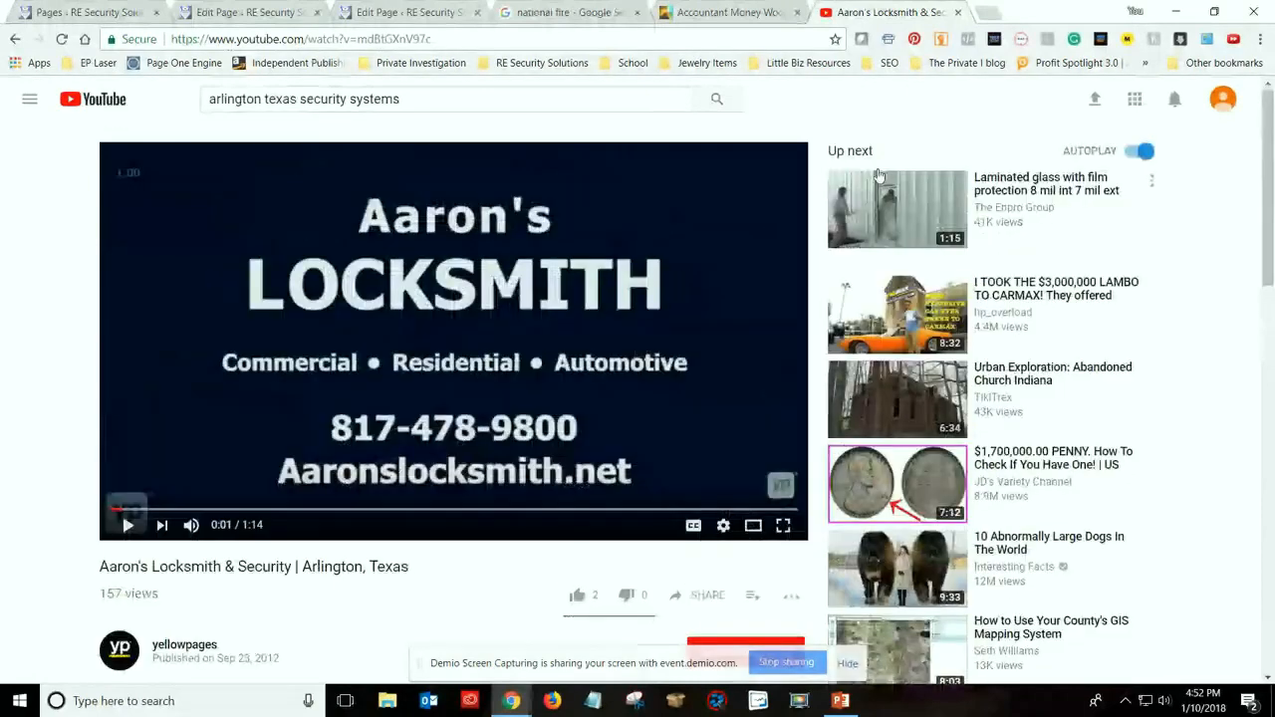
pyautogui.click(956, 14)
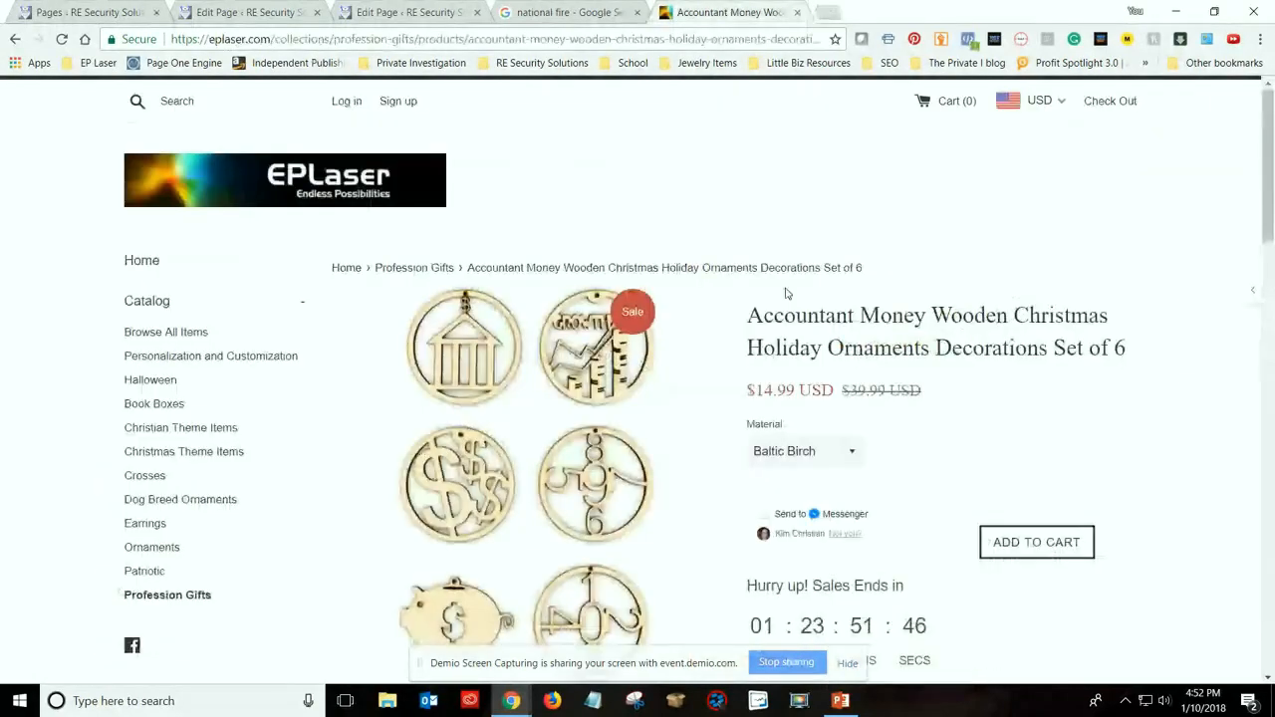
pyautogui.click(388, 10)
# Review the home page's title, introduction, system diagram and Alarm Monitoring text in the editor
pyautogui.scroll(-1, 285, 466)
pyautogui.scroll(-3, 285, 466)
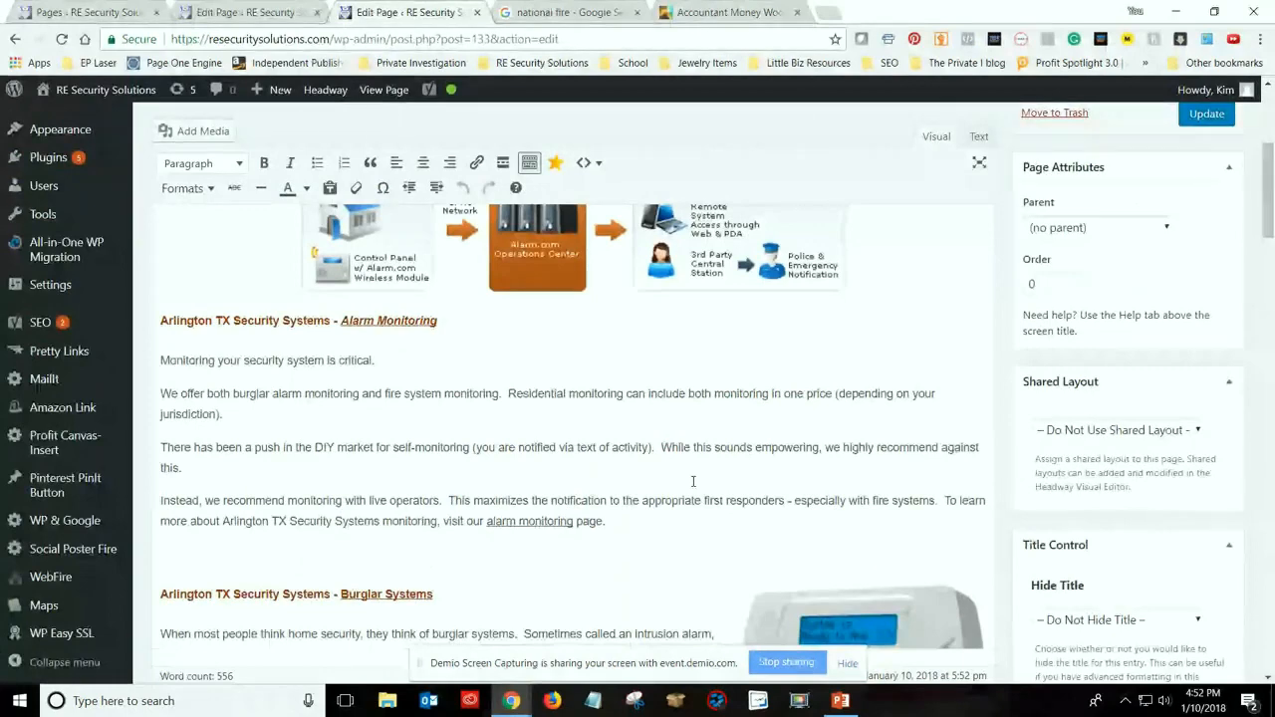
pyautogui.scroll(3, 472, 531)
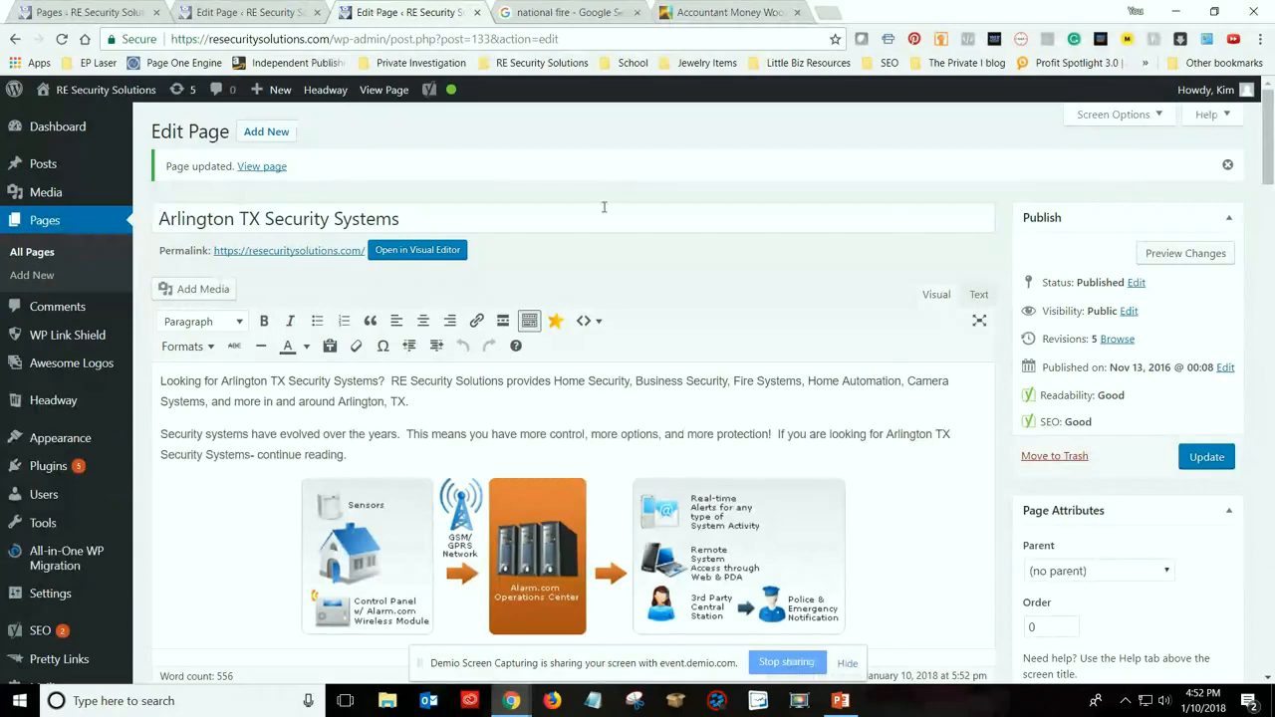
pyautogui.scroll(-1, 394, 367)
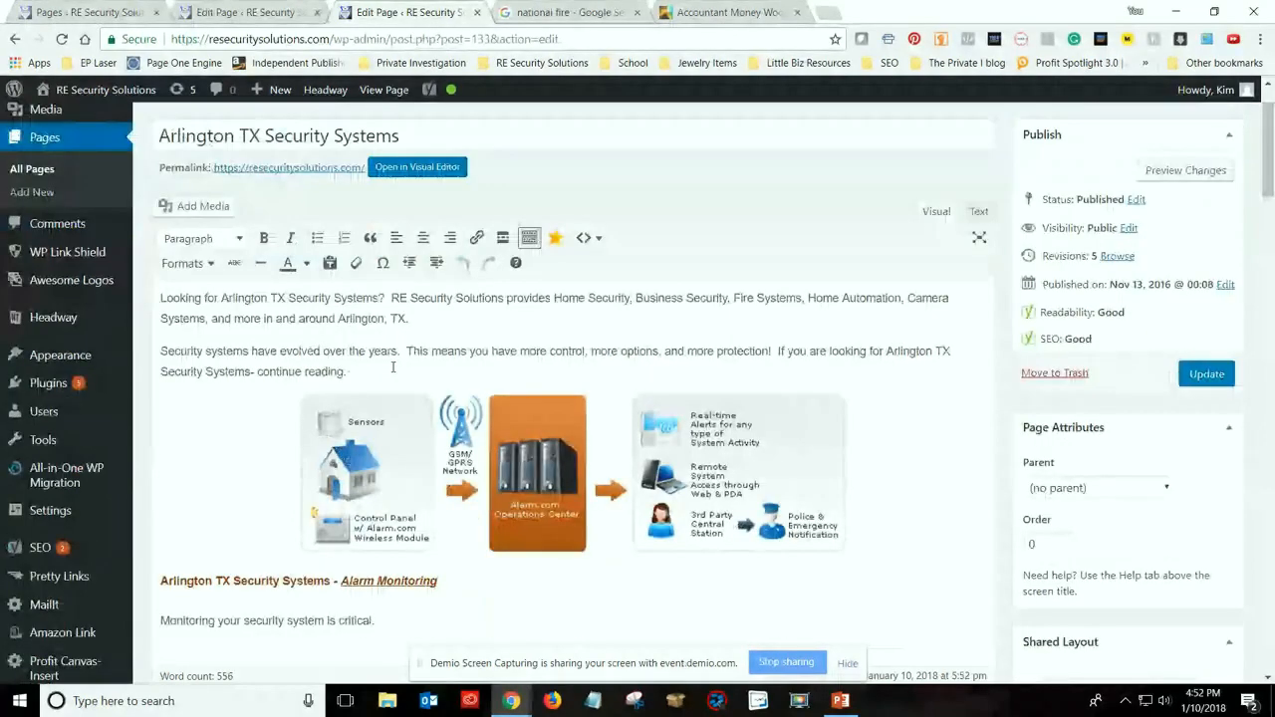
pyautogui.scroll(-3, 394, 368)
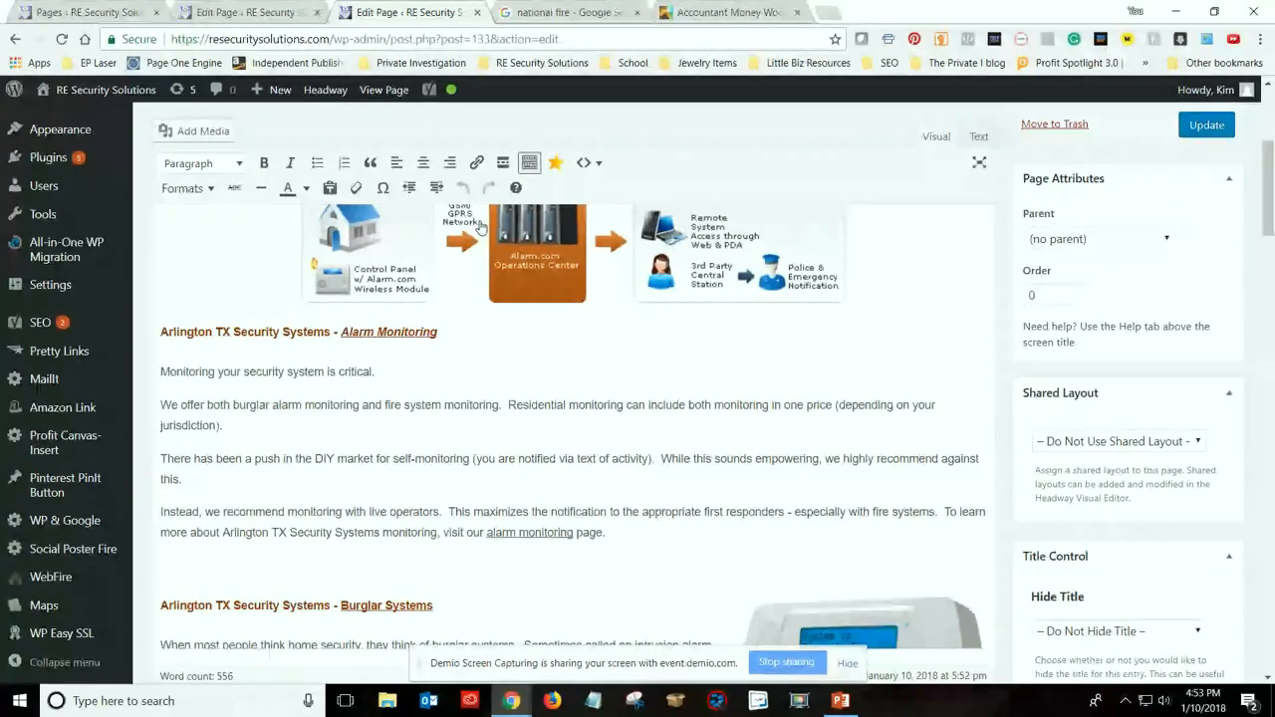
pyautogui.scroll(2, 366, 360)
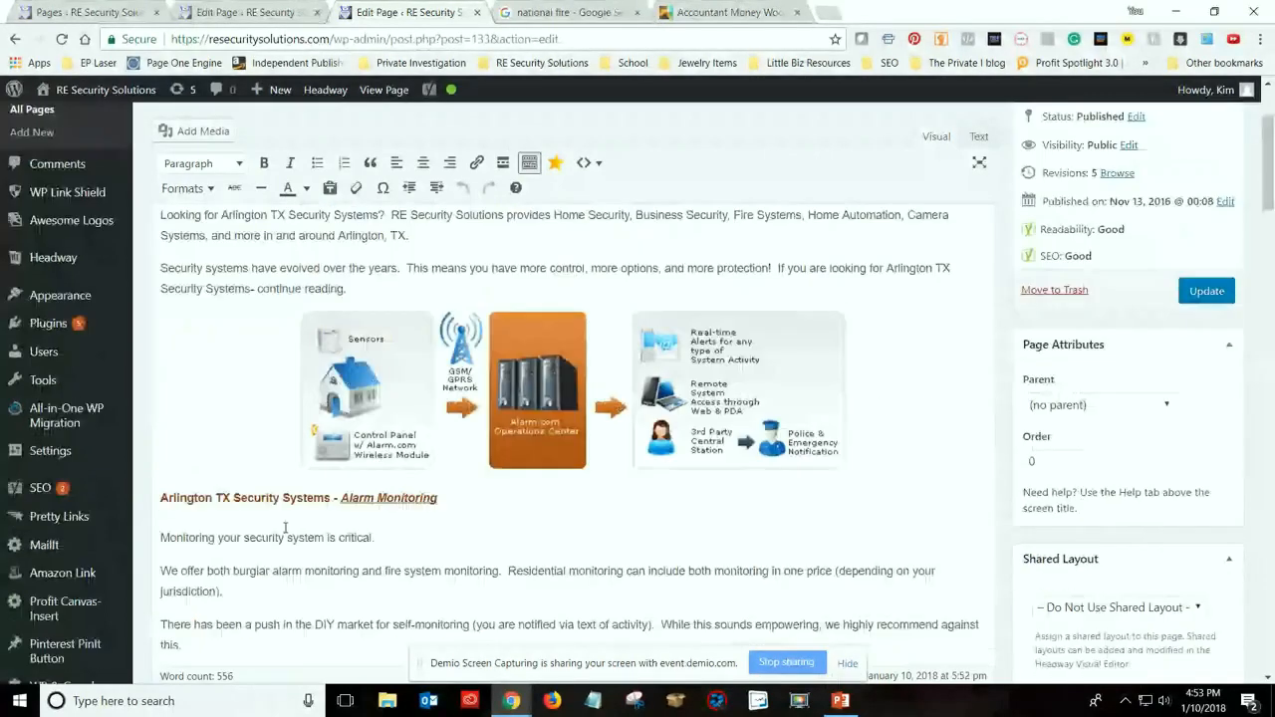
pyautogui.scroll(1, 680, 401)
pyautogui.scroll(-1, 732, 544)
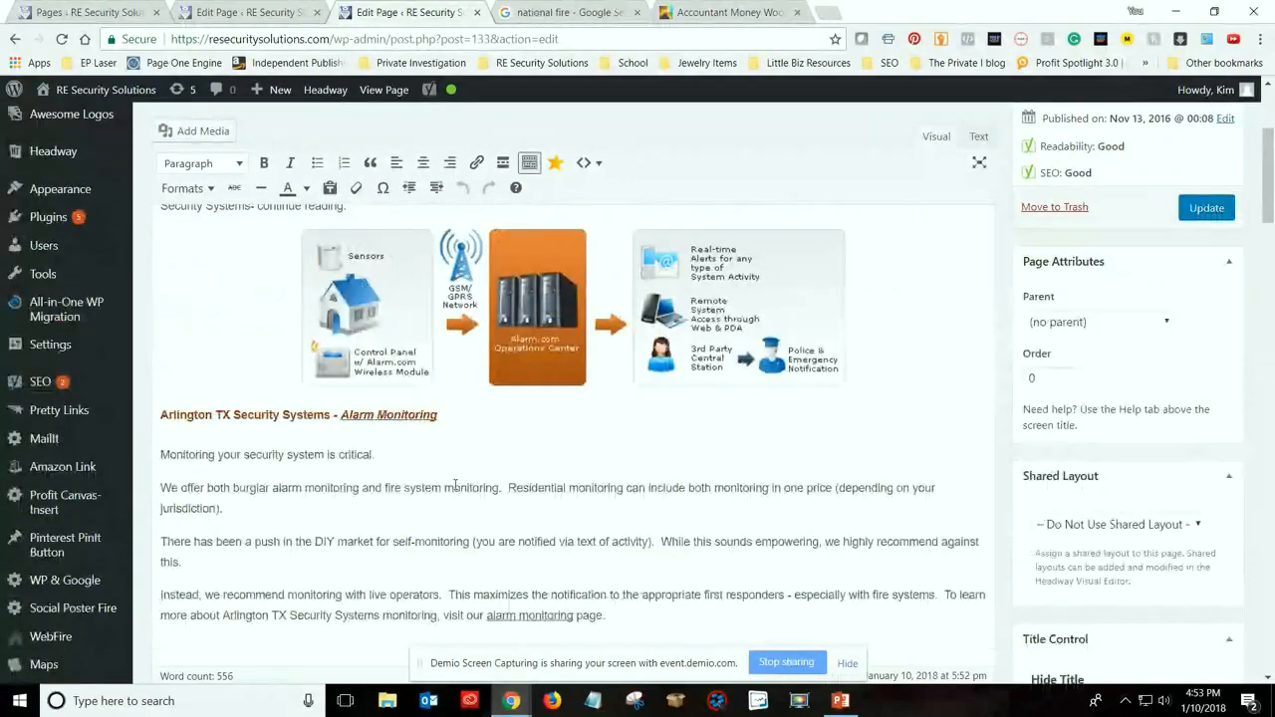
pyautogui.scroll(1, 455, 486)
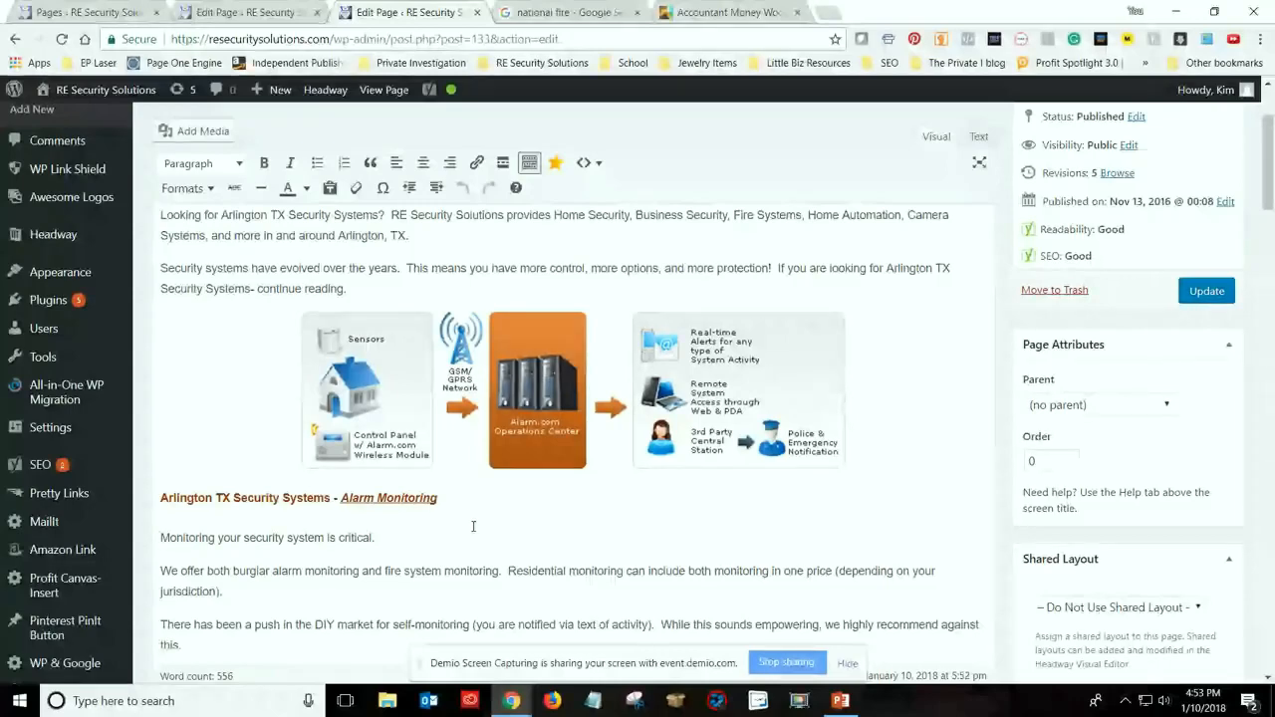
pyautogui.scroll(1, 473, 526)
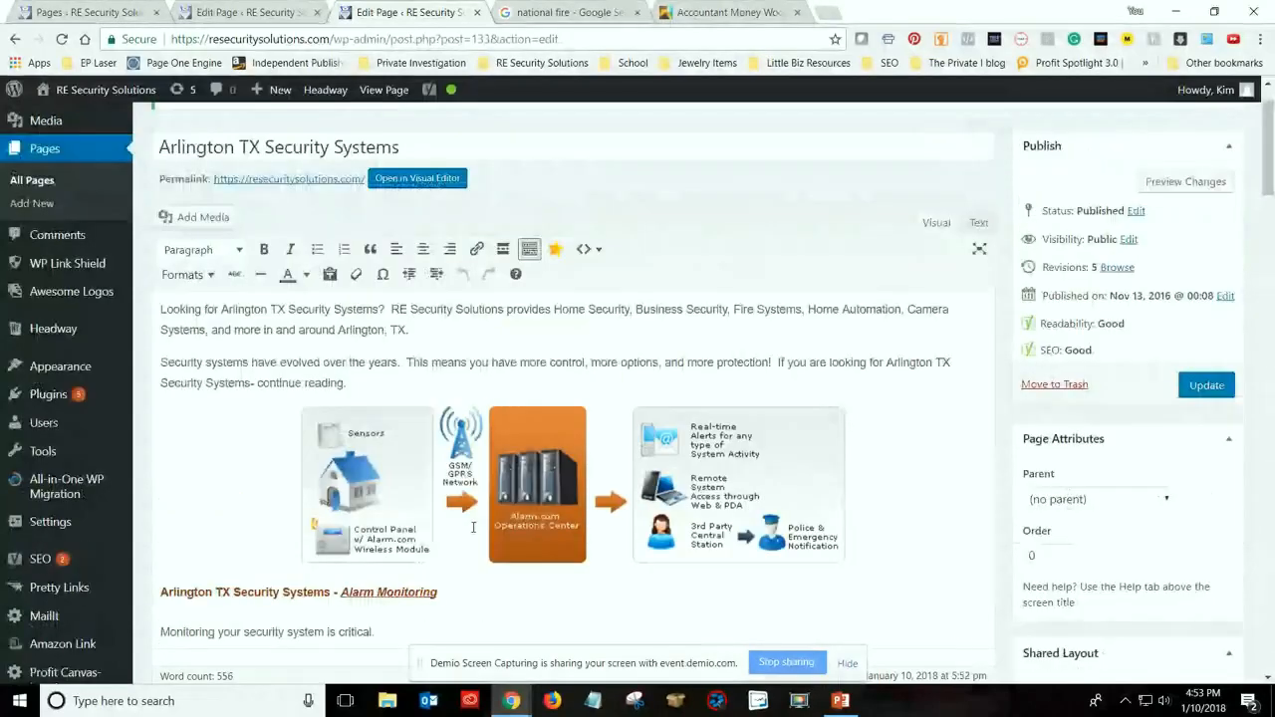
pyautogui.scroll(1, 473, 526)
pyautogui.scroll(-3, 419, 314)
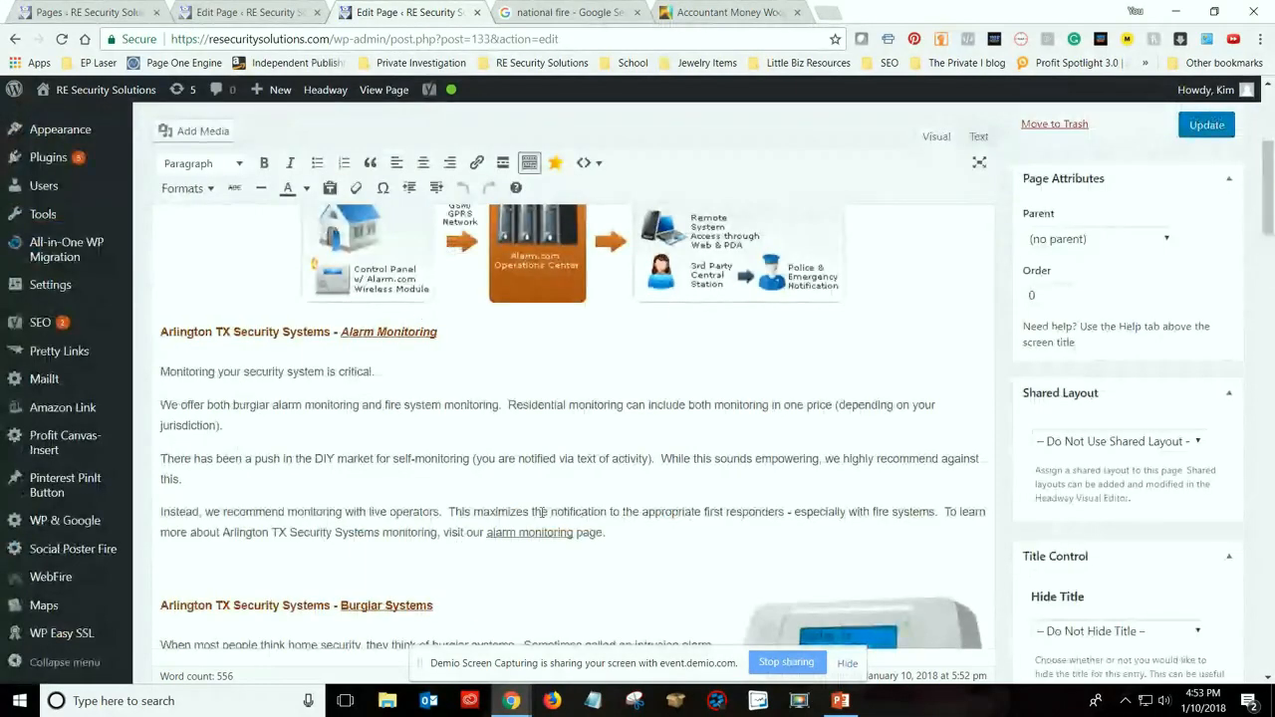
pyautogui.scroll(3, 440, 315)
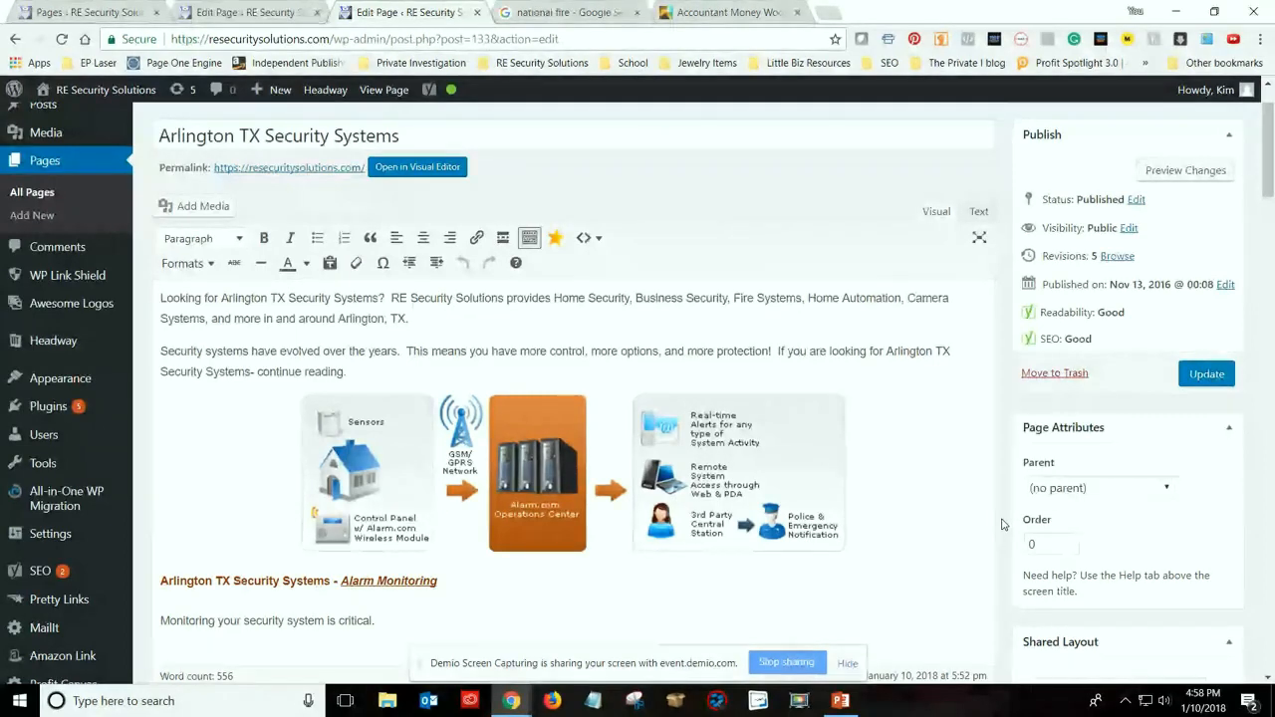
# Open Facebook in a new browser tab
pyautogui.click(829, 14)
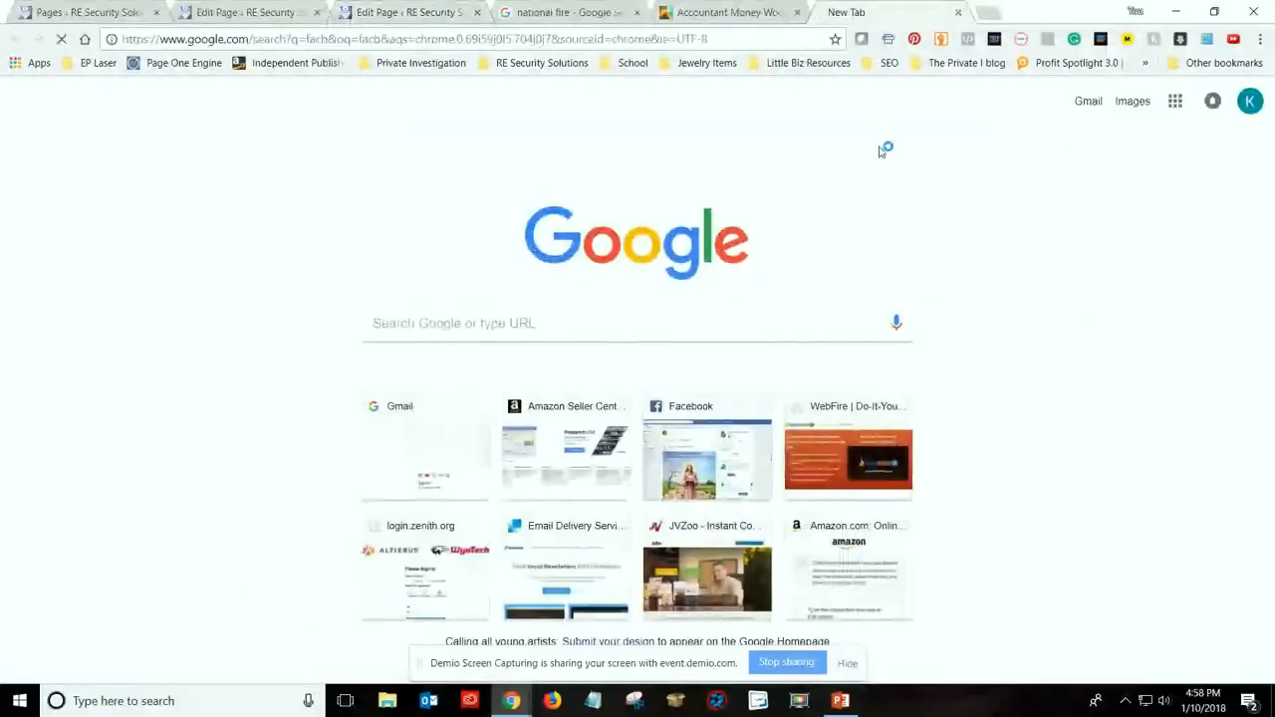
pyautogui.click(958, 13)
pyautogui.click(832, 13)
pyautogui.write('facebook.com')
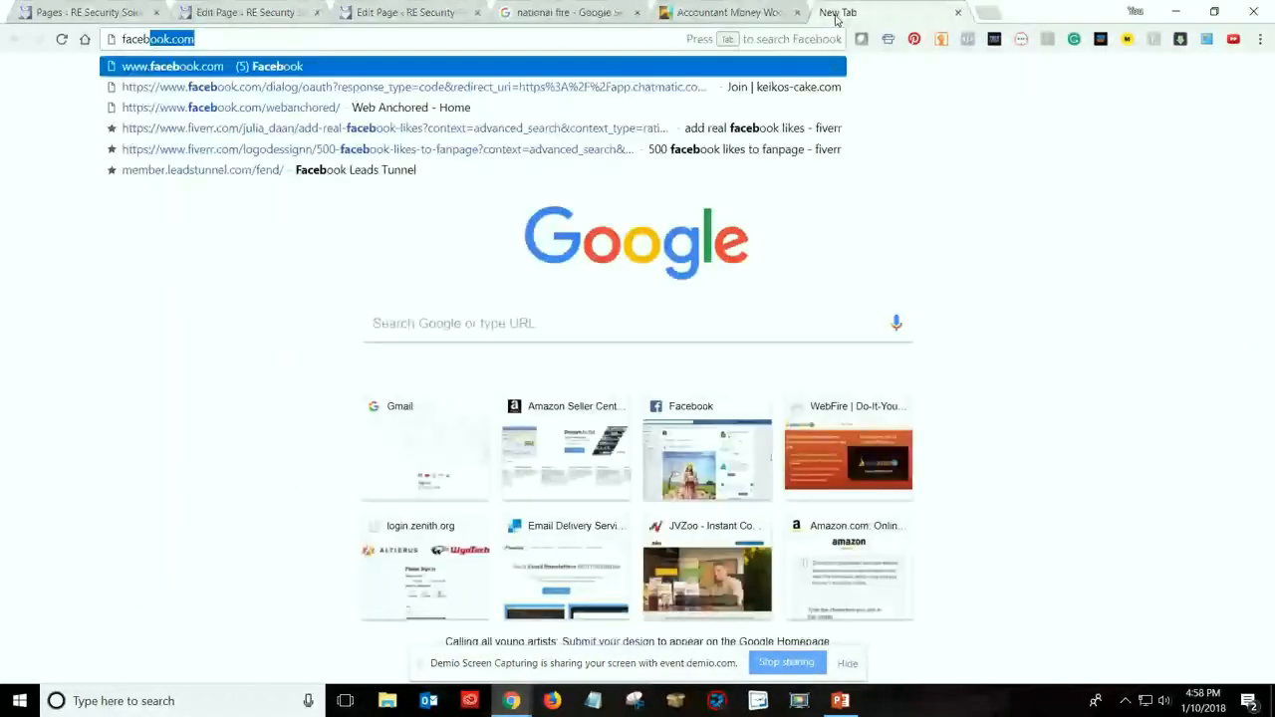
pyautogui.press('Return')
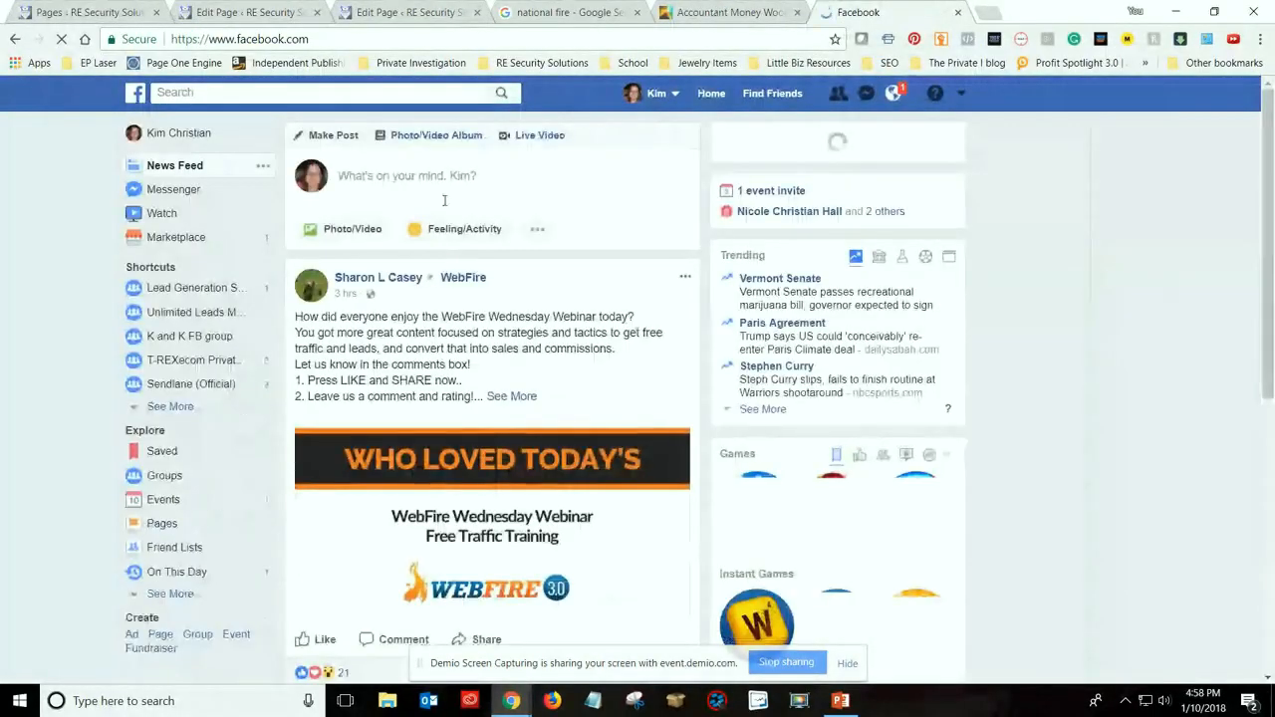
# Examine the options for a new Facebook post, including the photo/video upload, and close the post without publishing
pyautogui.click(388, 177)
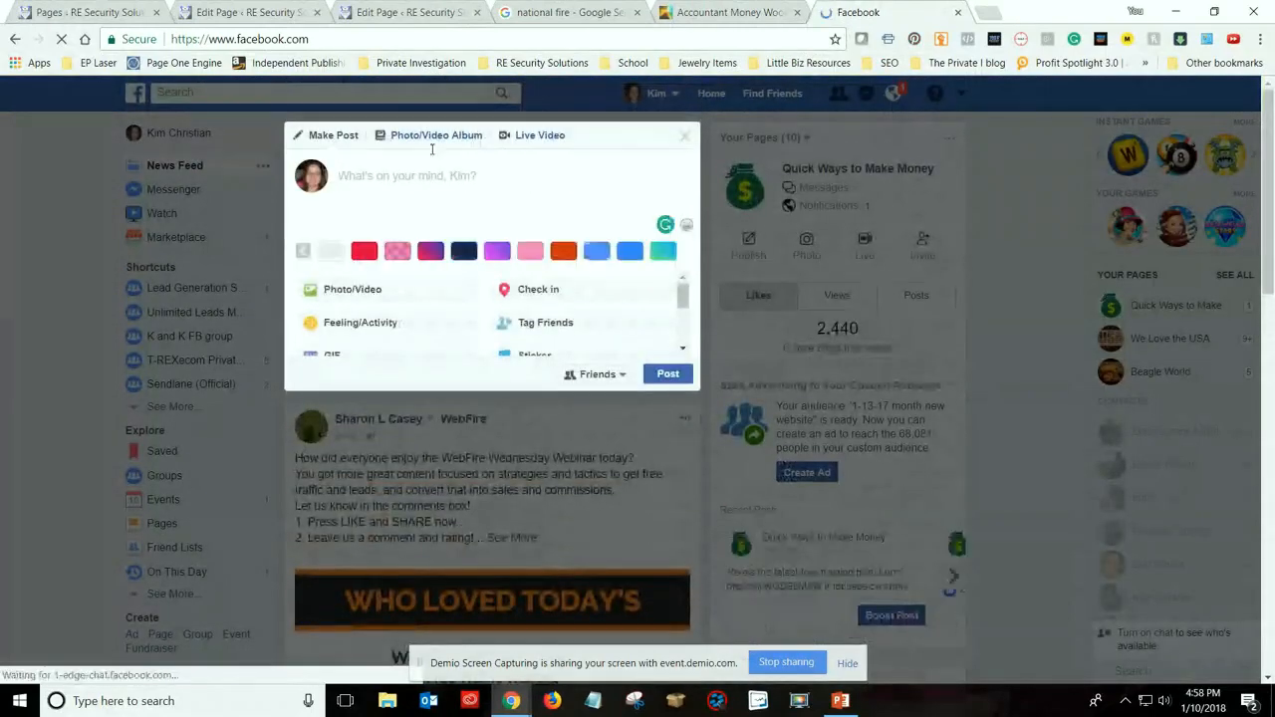
pyautogui.click(406, 288)
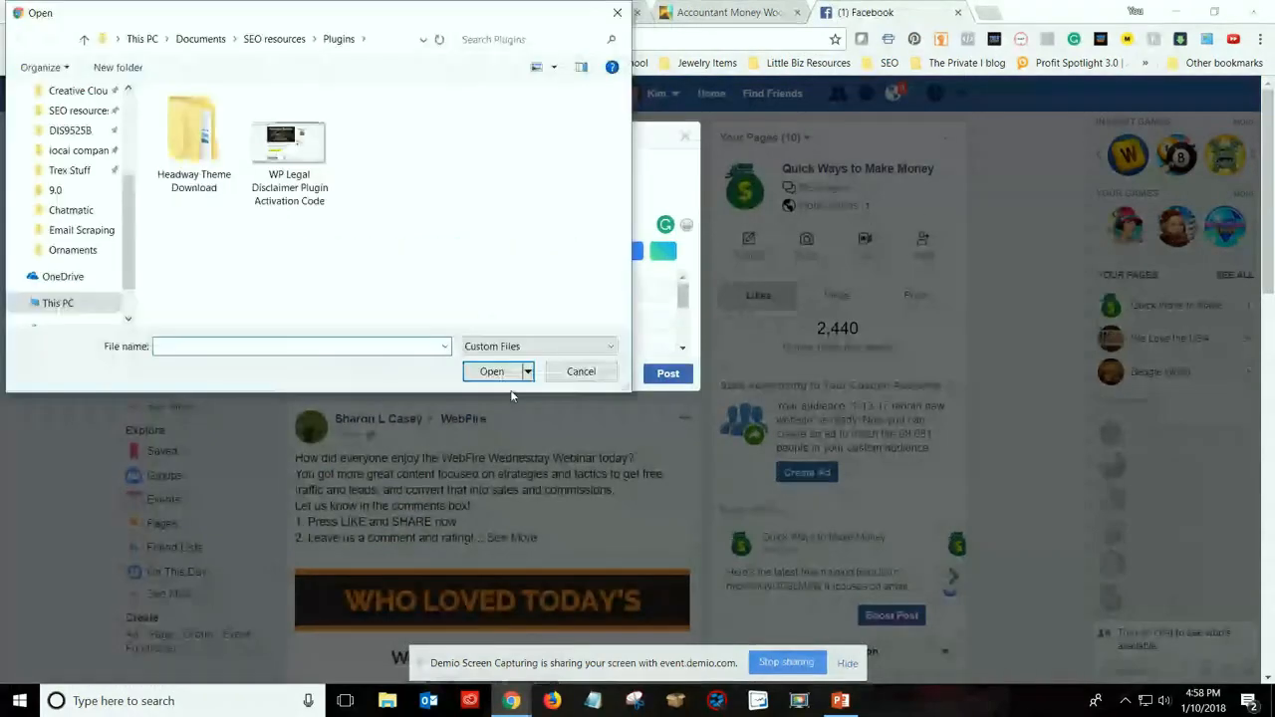
pyautogui.click(581, 371)
pyautogui.scroll(-3, 480, 199)
pyautogui.scroll(3, 481, 199)
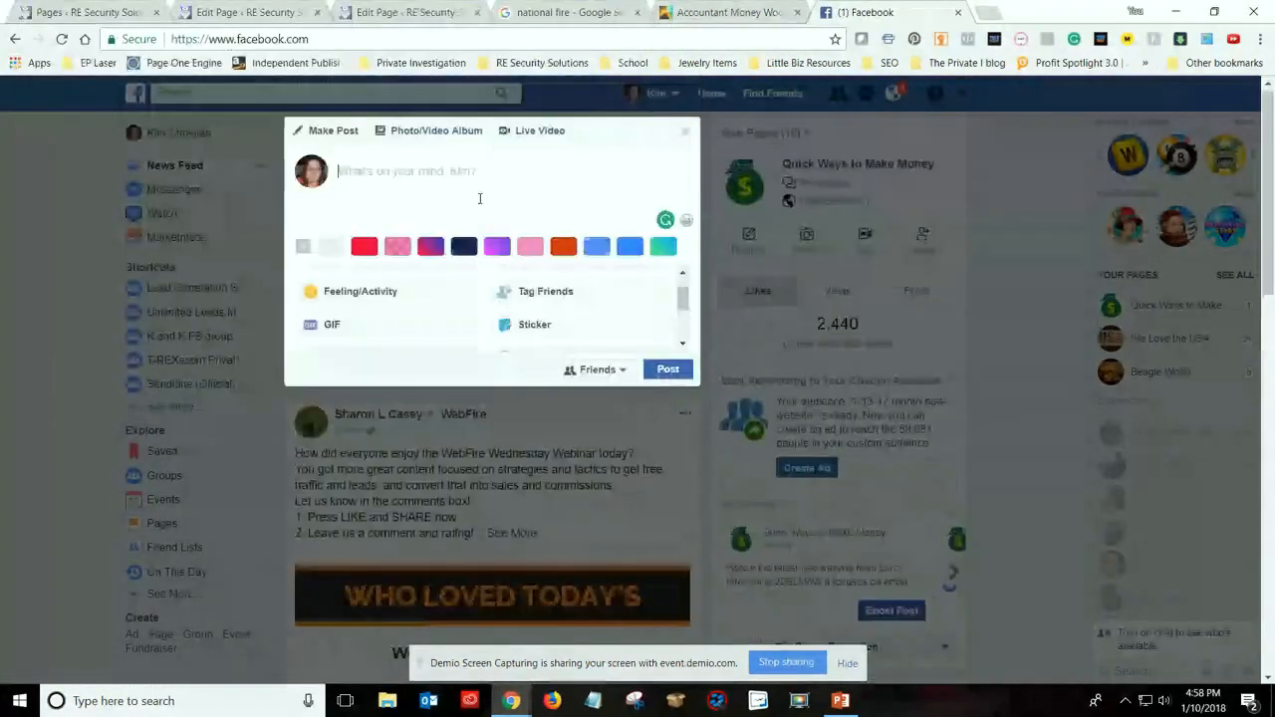
pyautogui.click(685, 137)
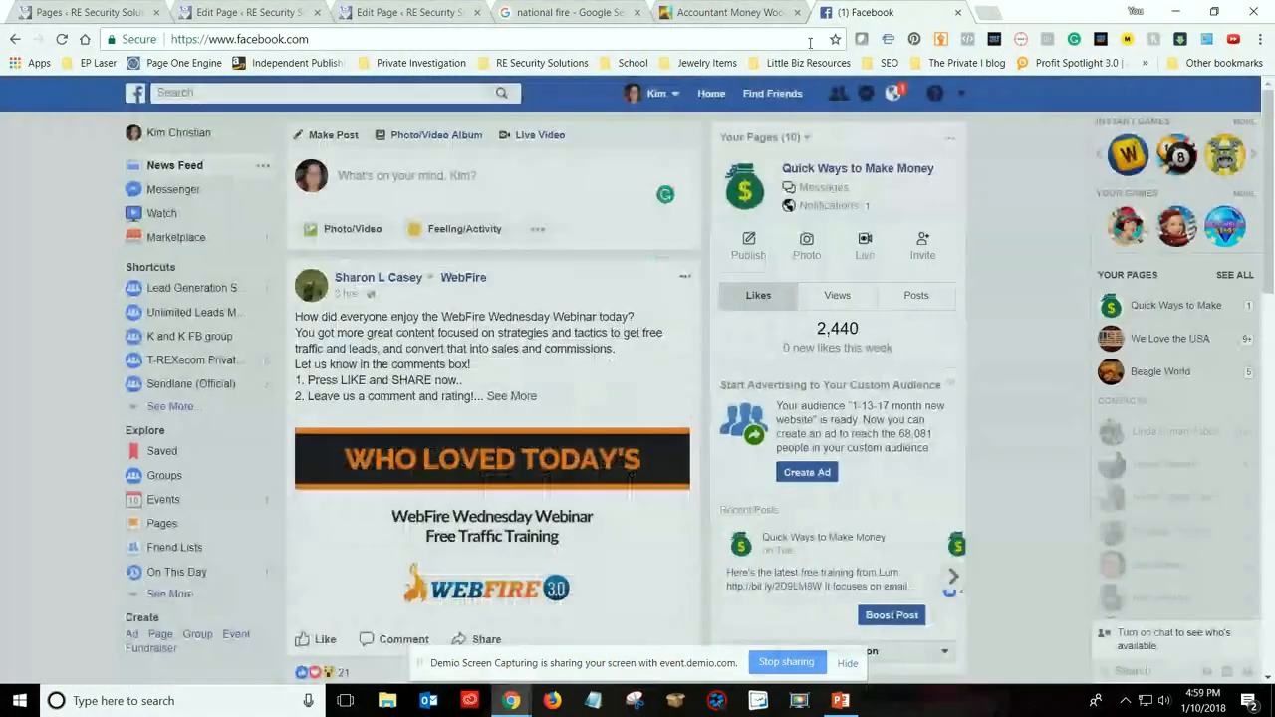
# Check the Facebook notifications, then open Business Manager and look over its ad accounts and pages
pyautogui.click(892, 94)
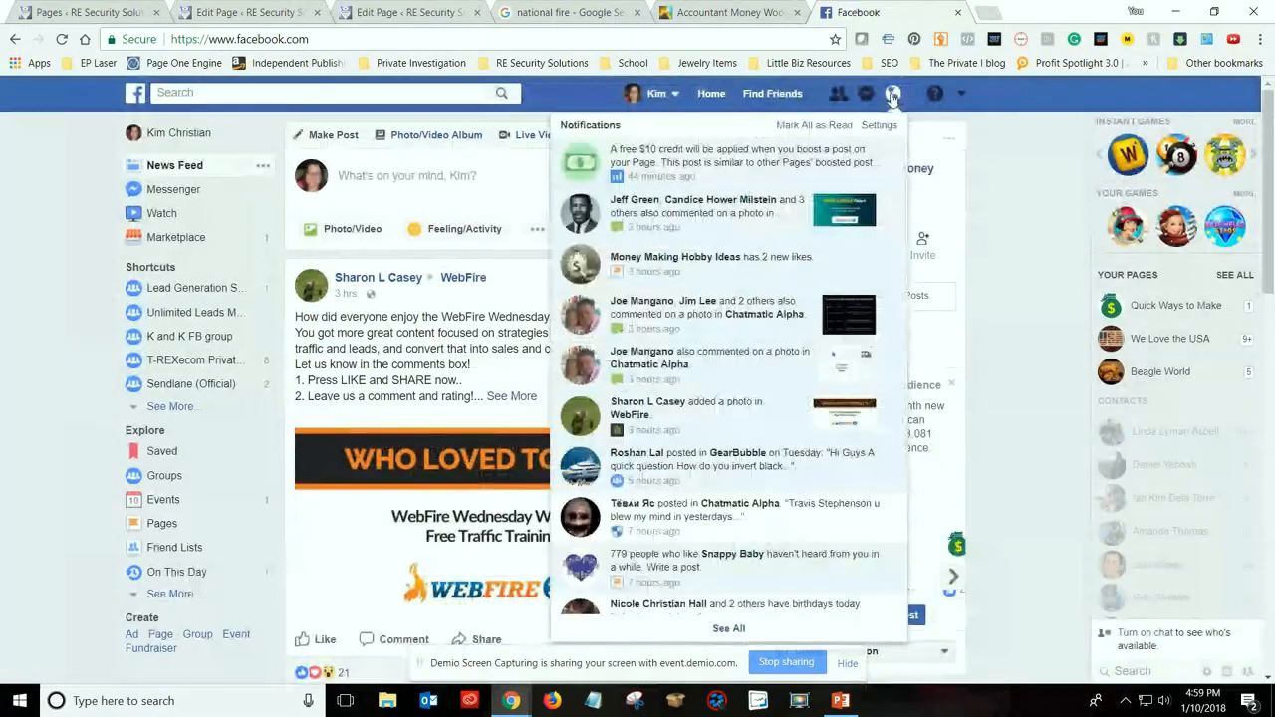
pyautogui.click(893, 93)
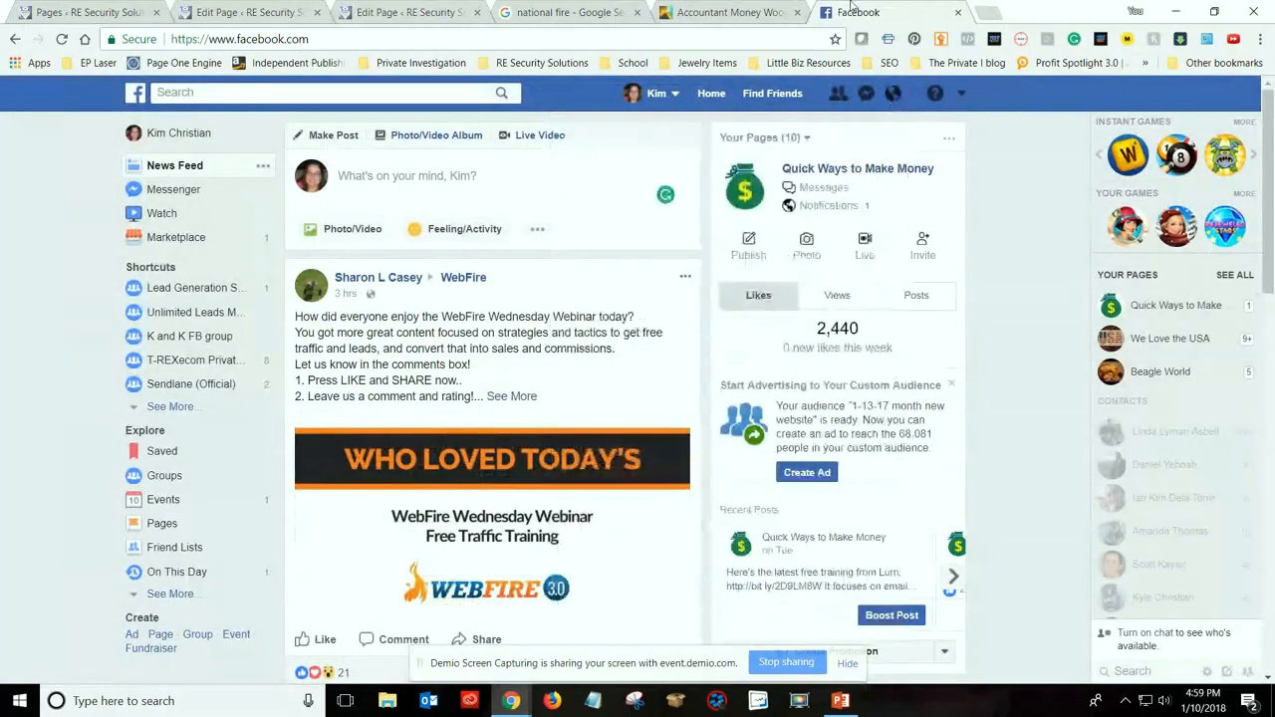
pyautogui.click(961, 92)
pyautogui.click(859, 281)
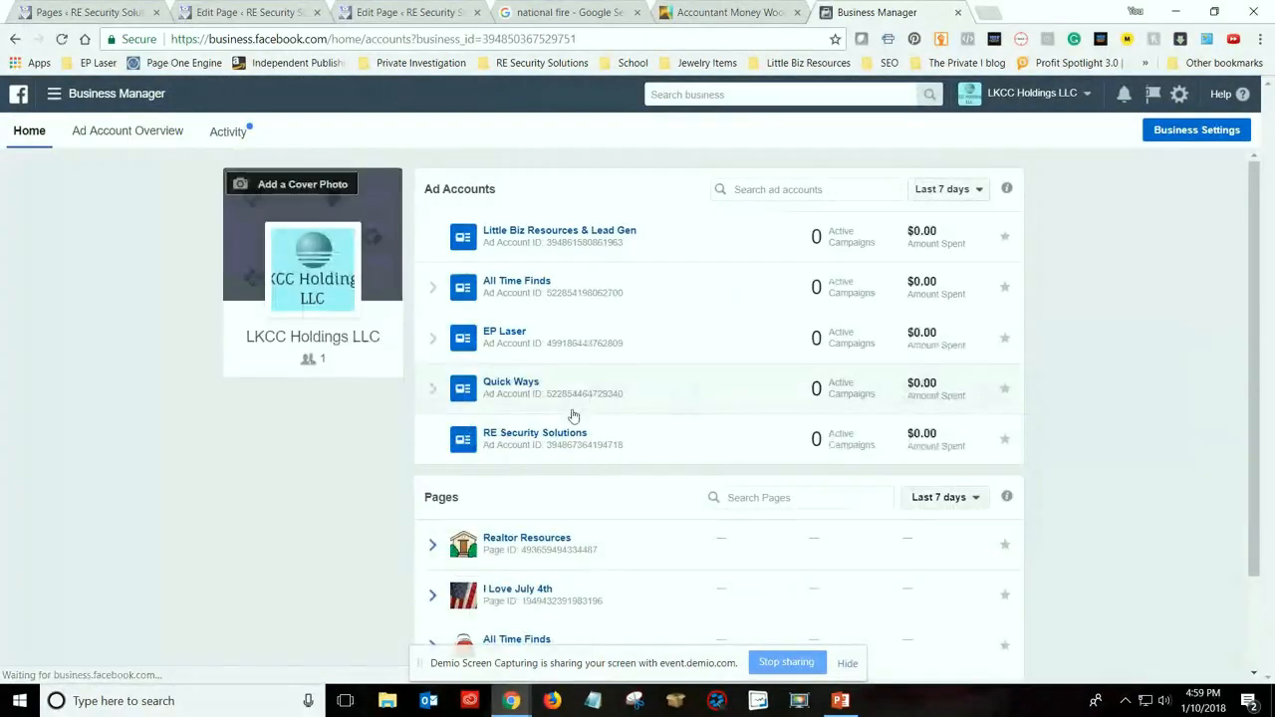
pyautogui.scroll(-2, 507, 430)
pyautogui.scroll(2, 507, 430)
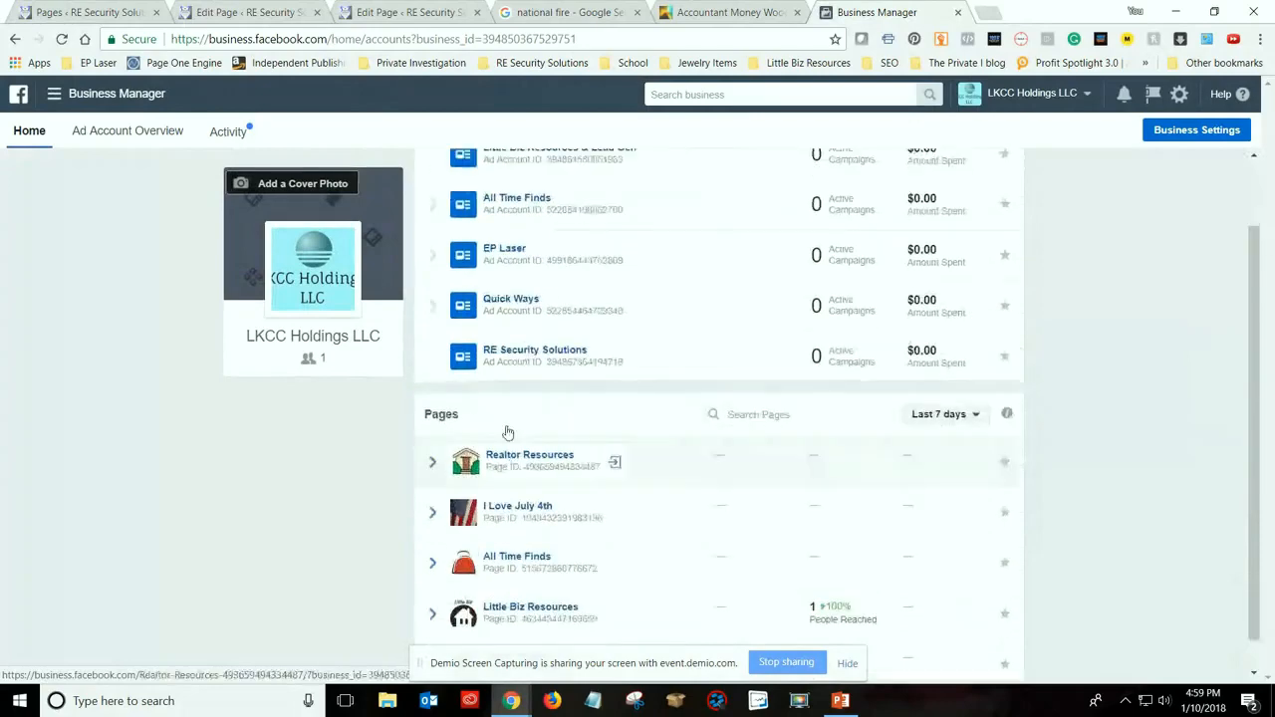
# Start a fresh ad campaign in Ads Manager with Conversions as the marketing objective
pyautogui.click(53, 93)
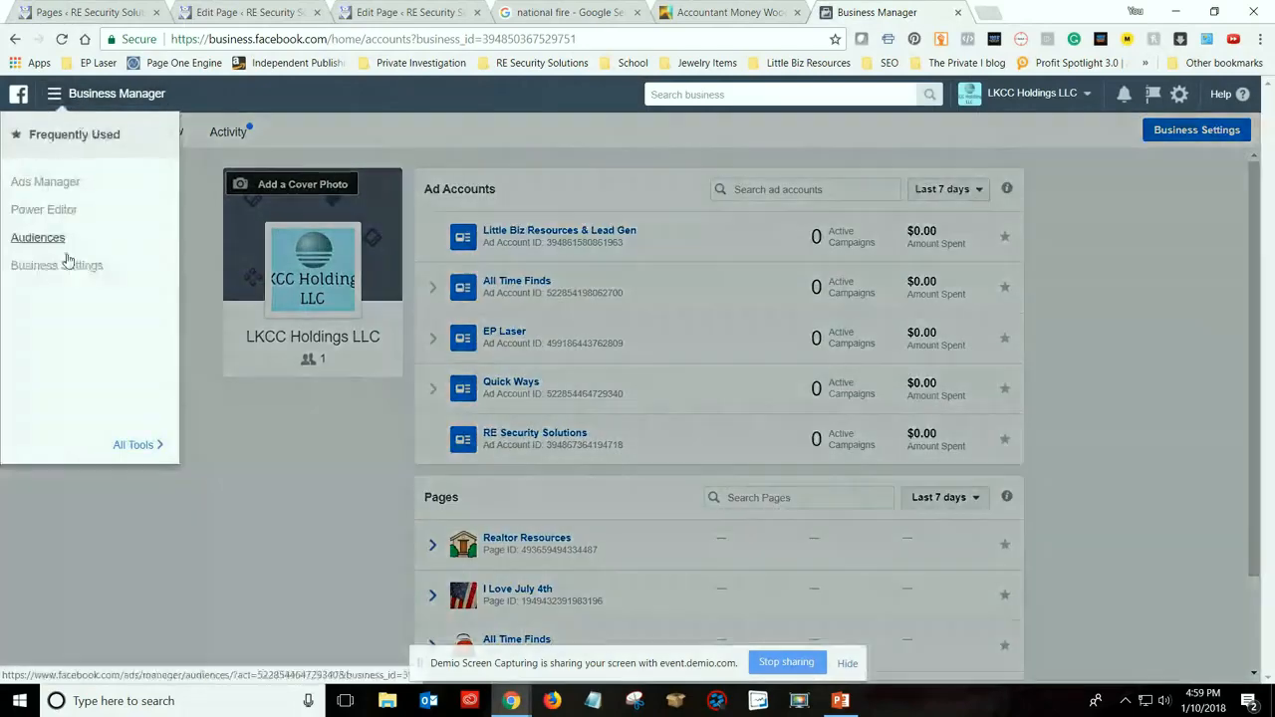
pyautogui.click(45, 182)
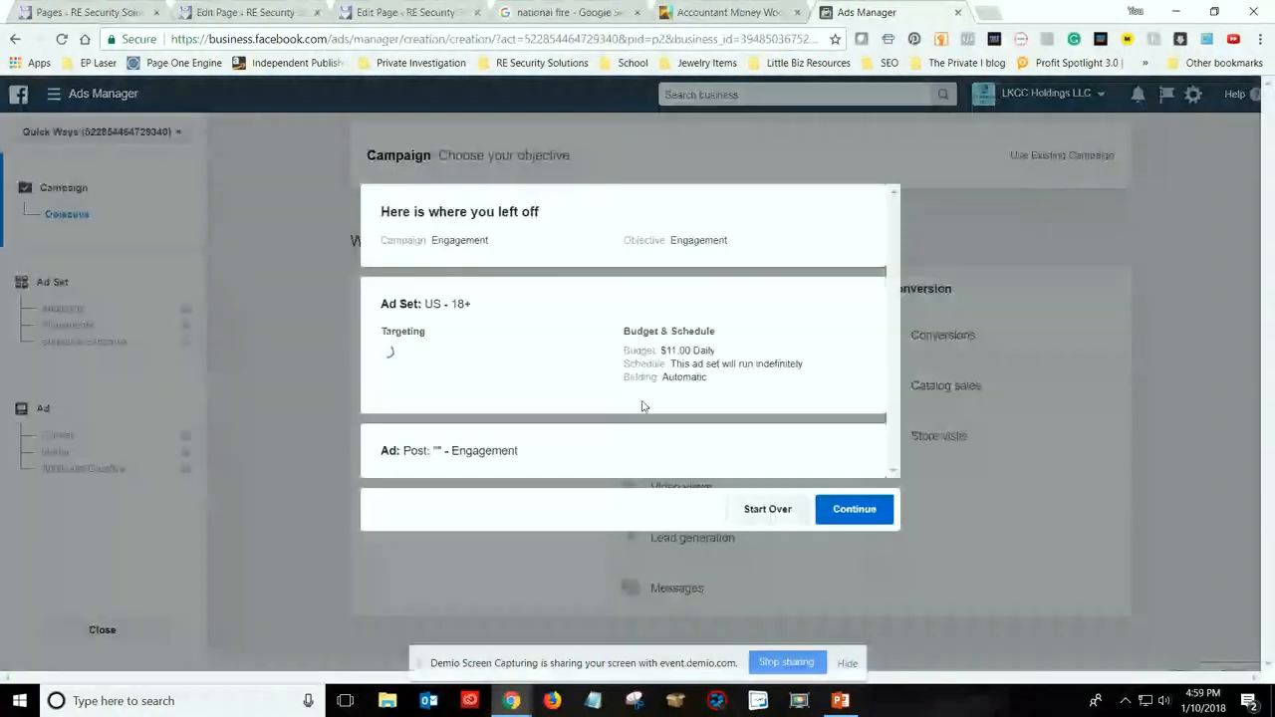
pyautogui.click(767, 508)
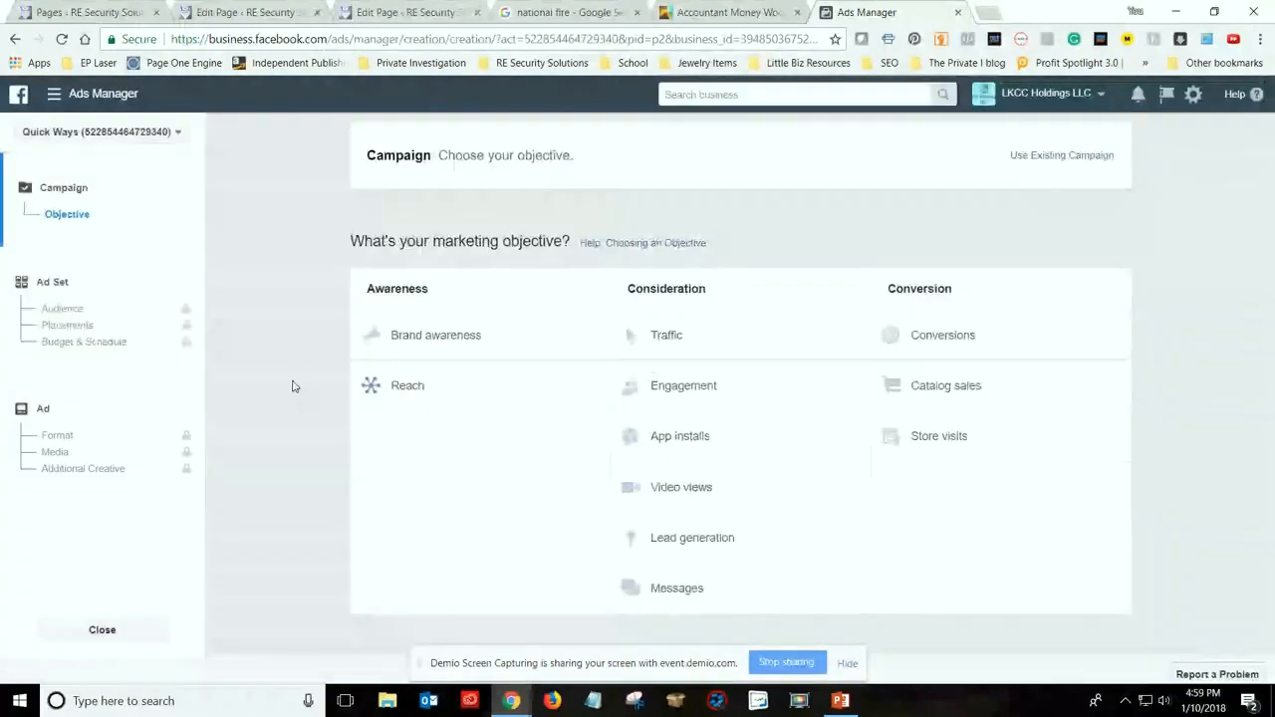
pyautogui.click(965, 344)
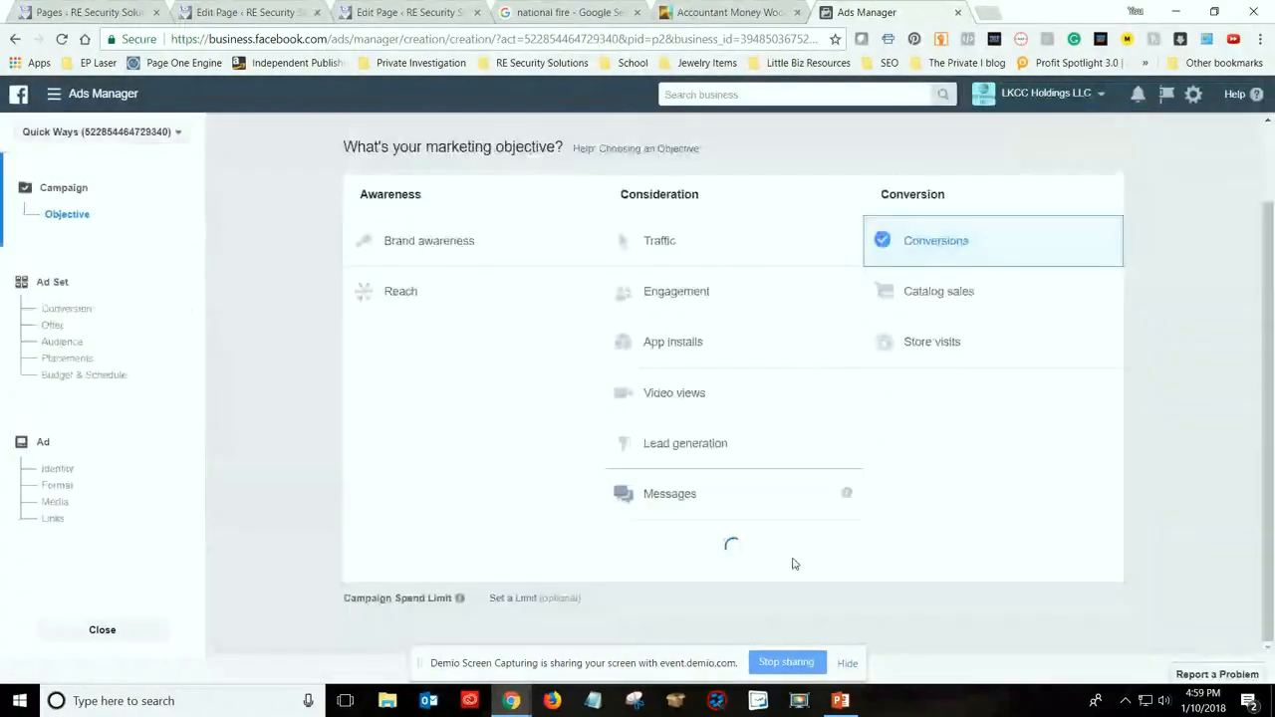
pyautogui.click(766, 527)
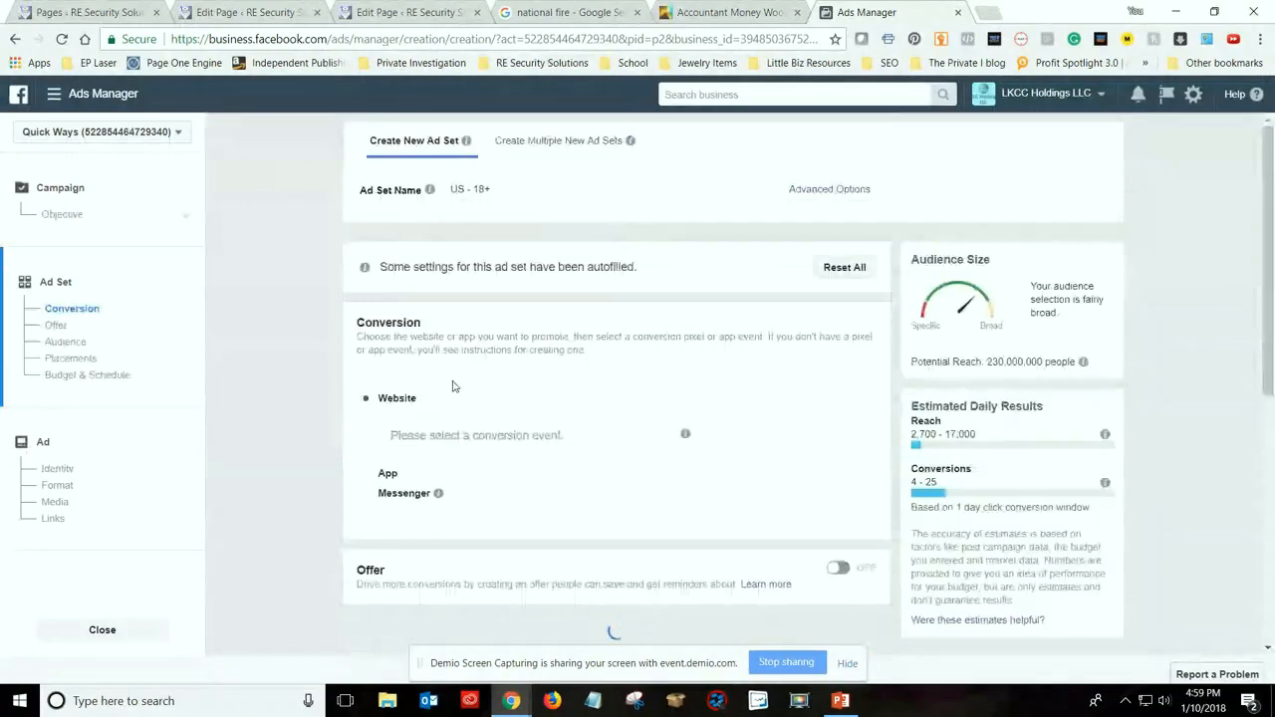
# Examine the ad set's conversion, audience, placement, and budget and schedule settings
pyautogui.scroll(-1, 484, 396)
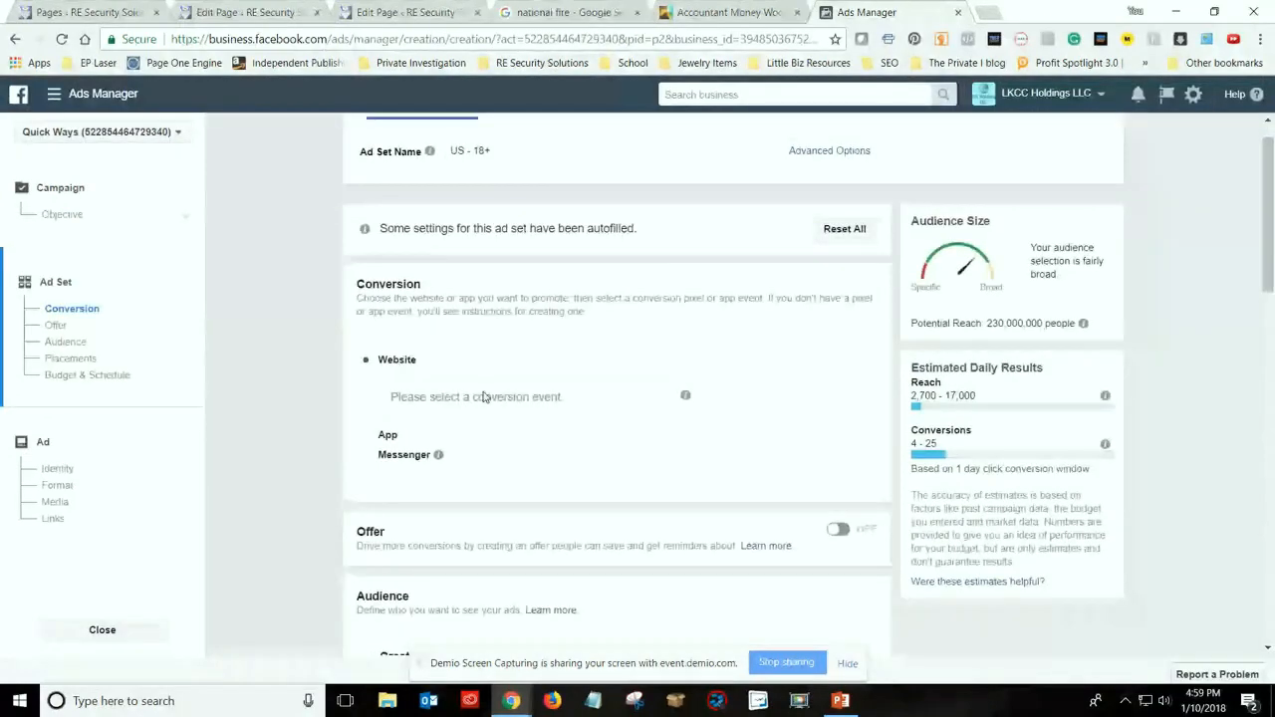
pyautogui.click(484, 397)
pyautogui.click(481, 391)
pyautogui.scroll(-3, 519, 438)
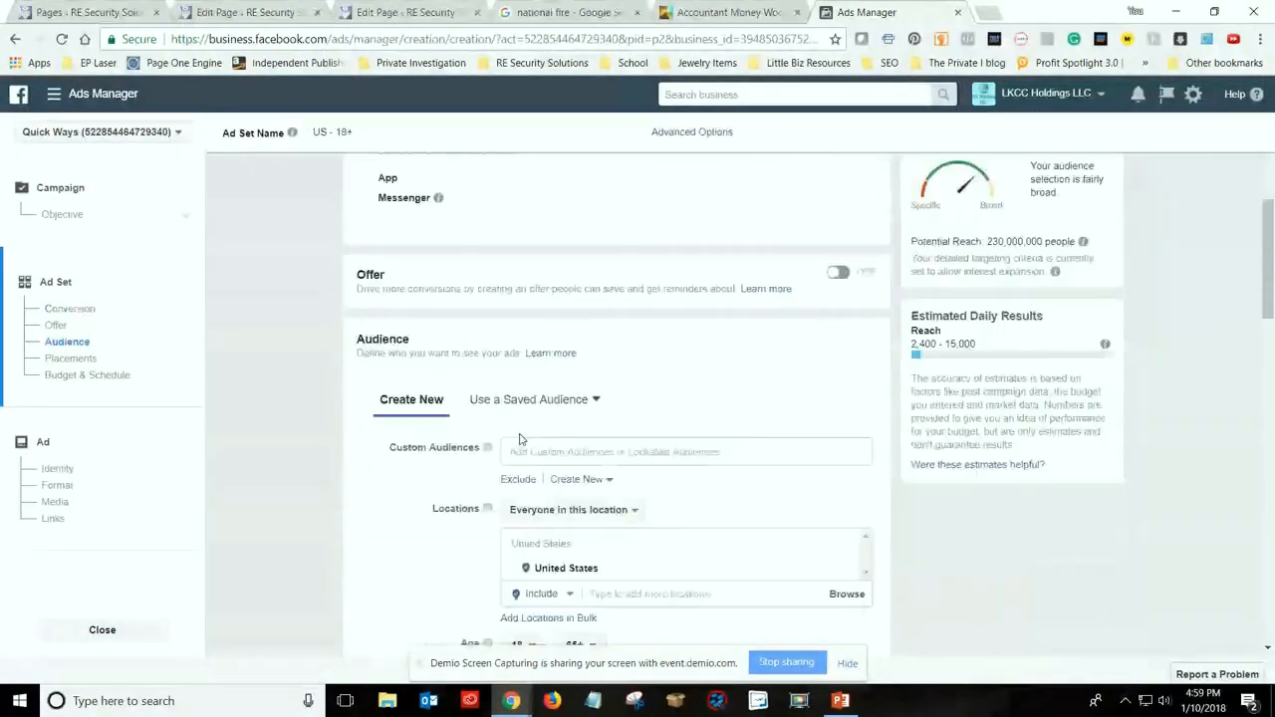
pyautogui.scroll(-3, 519, 438)
pyautogui.scroll(-4, 530, 422)
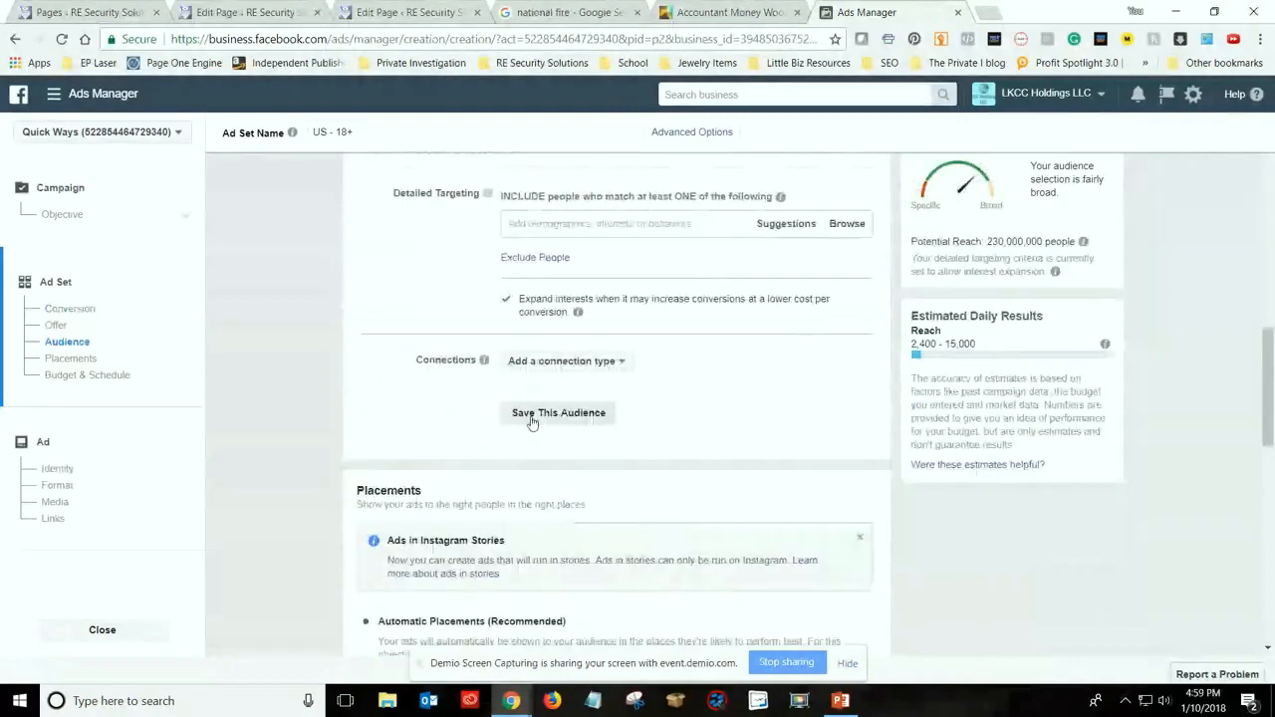
pyautogui.scroll(-3, 531, 422)
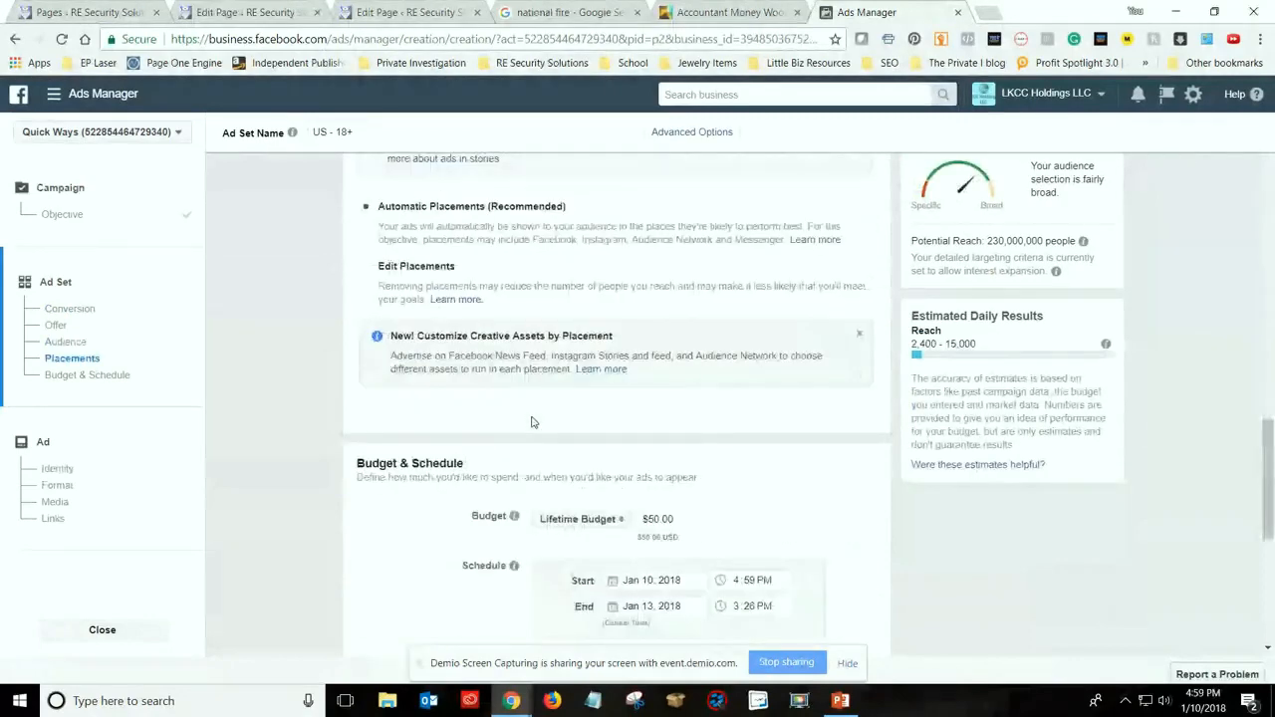
pyautogui.scroll(1, 531, 423)
pyautogui.scroll(-3, 530, 422)
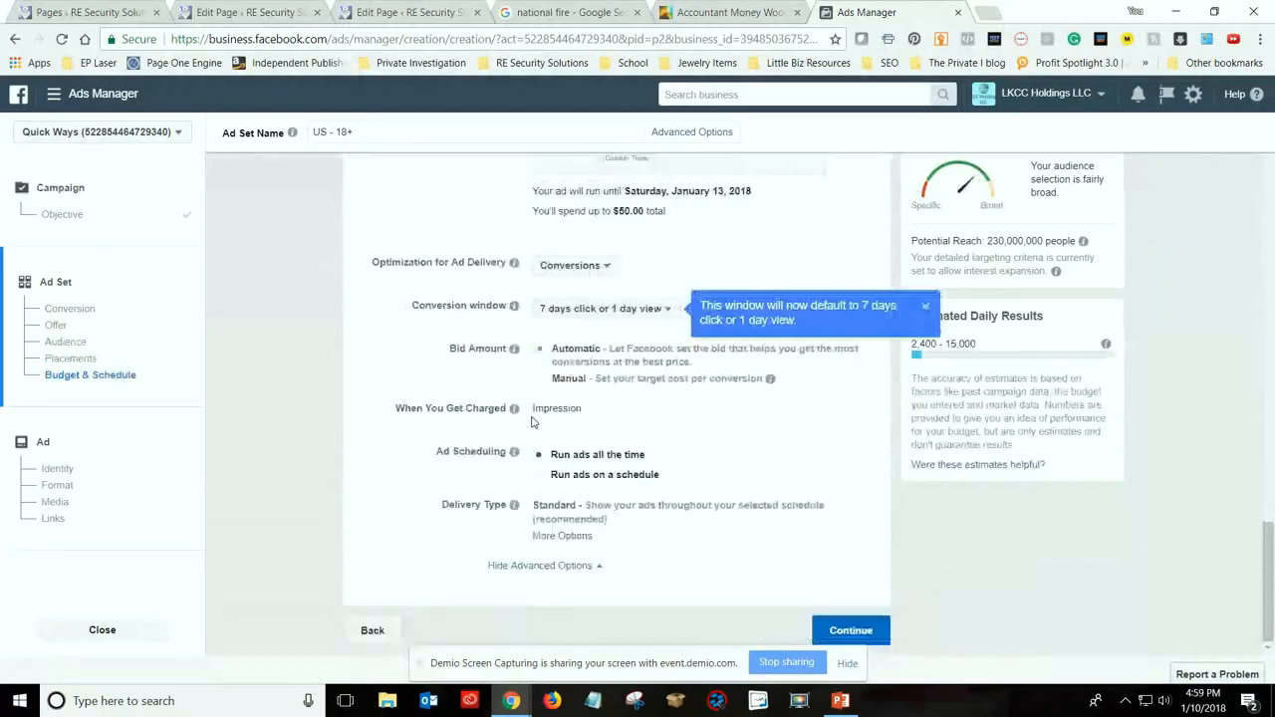
# Accept the ad set settings and go to the format choices for the new ad
pyautogui.click(851, 630)
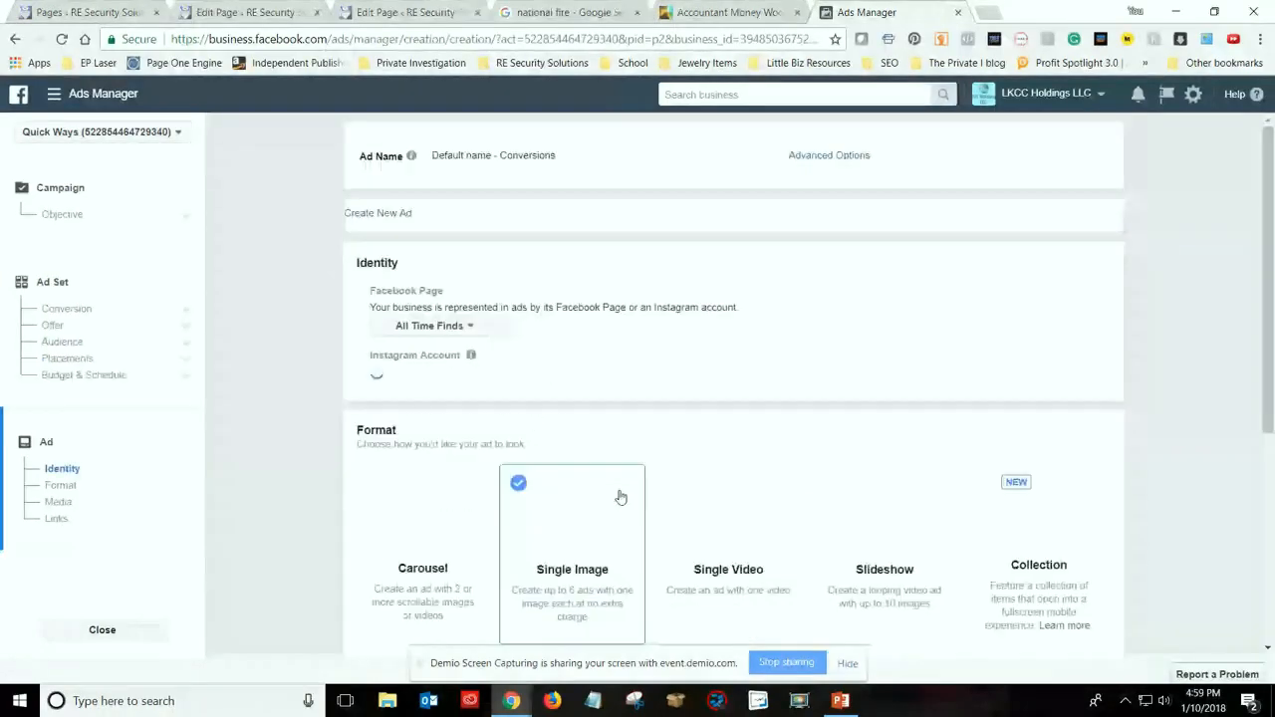
pyautogui.scroll(-2, 590, 427)
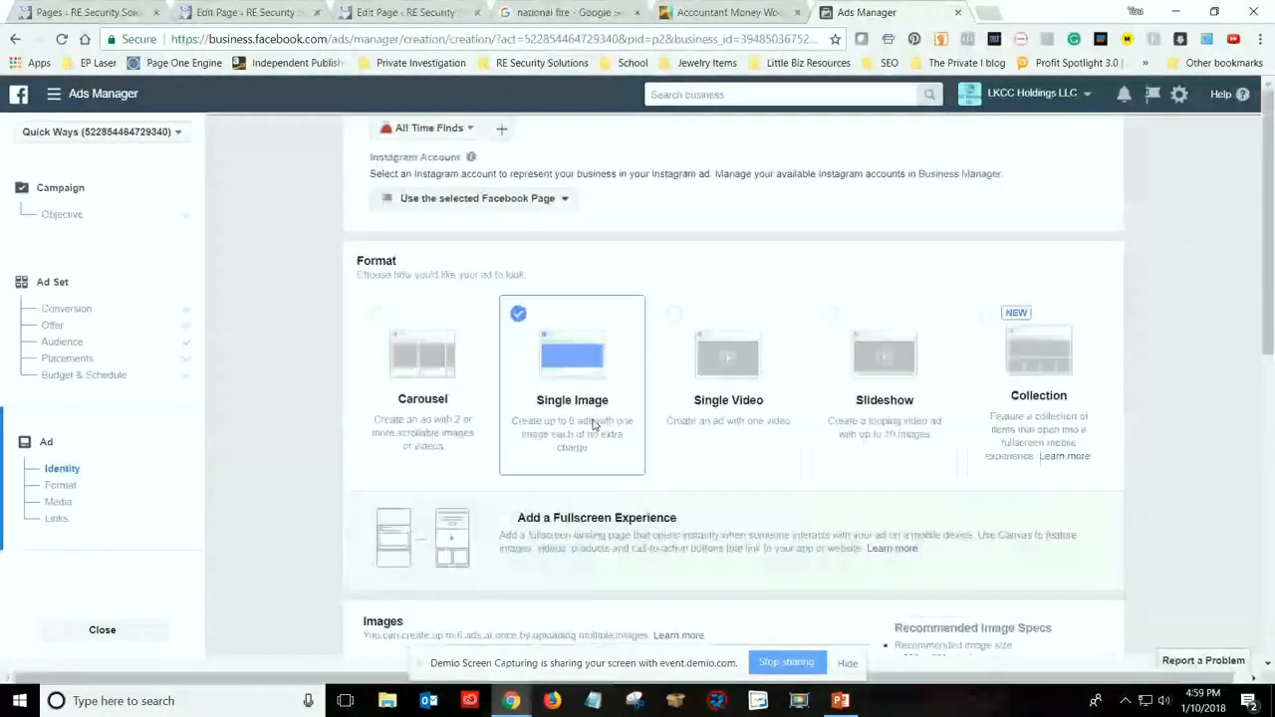
pyautogui.scroll(-1, 594, 426)
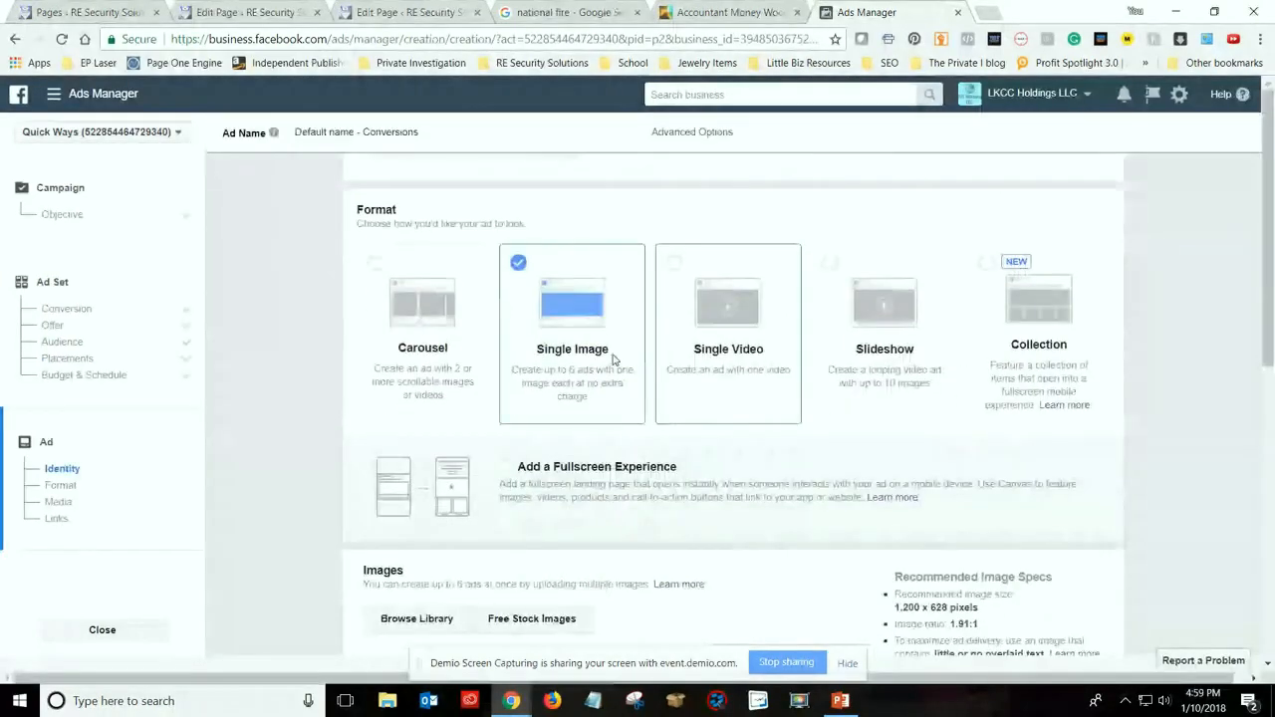
# Try the Carousel ad format and look over its link, text and call-to-action fields
pyautogui.click(432, 384)
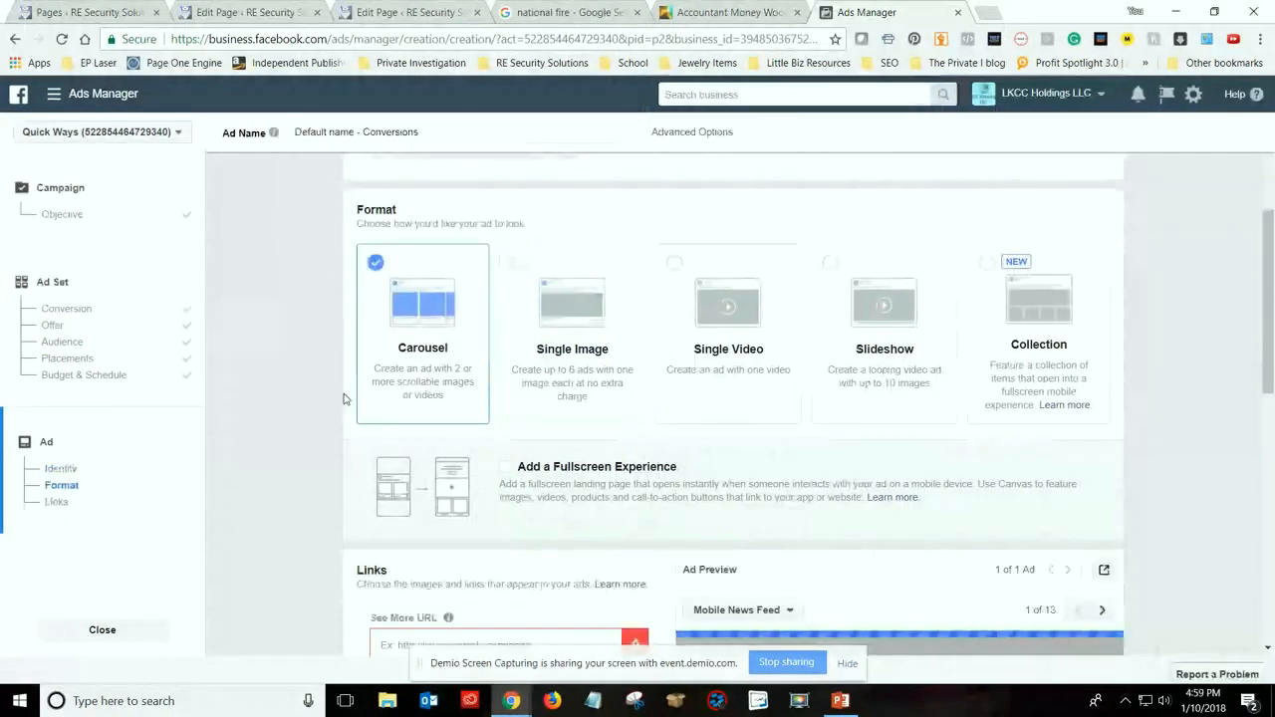
pyautogui.scroll(-2, 394, 255)
pyautogui.scroll(-1, 304, 366)
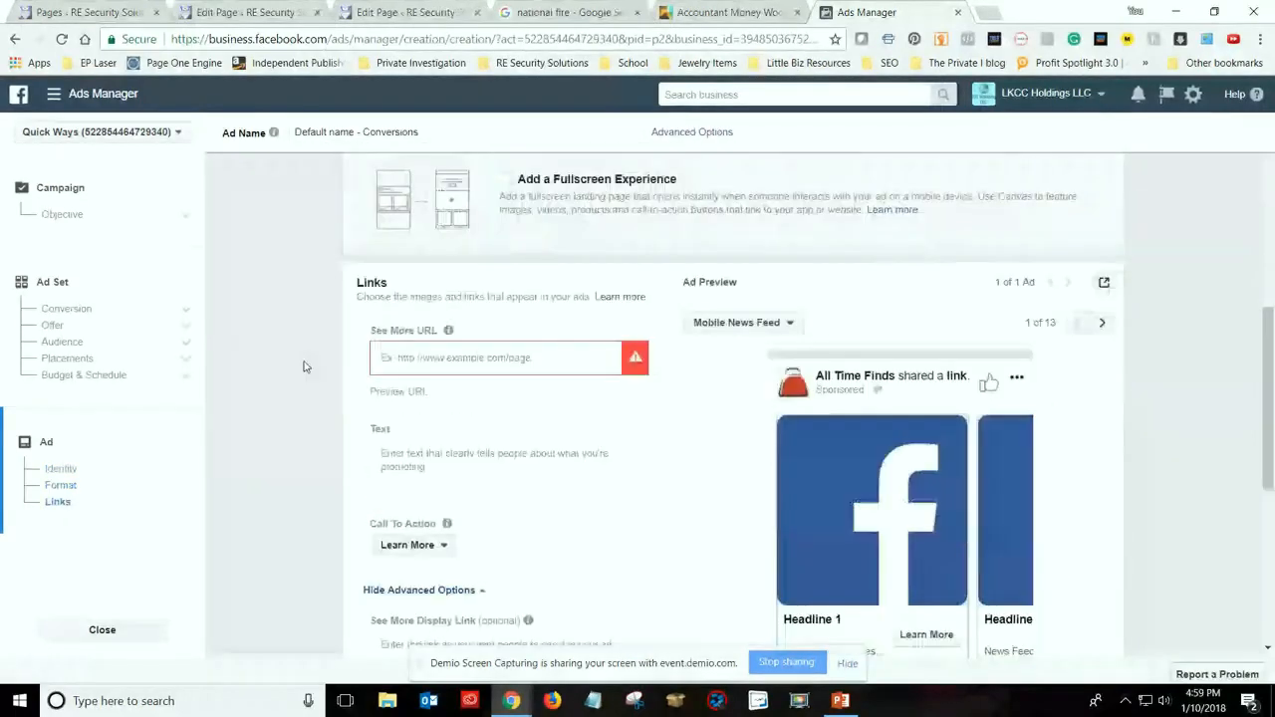
pyautogui.scroll(3, 304, 366)
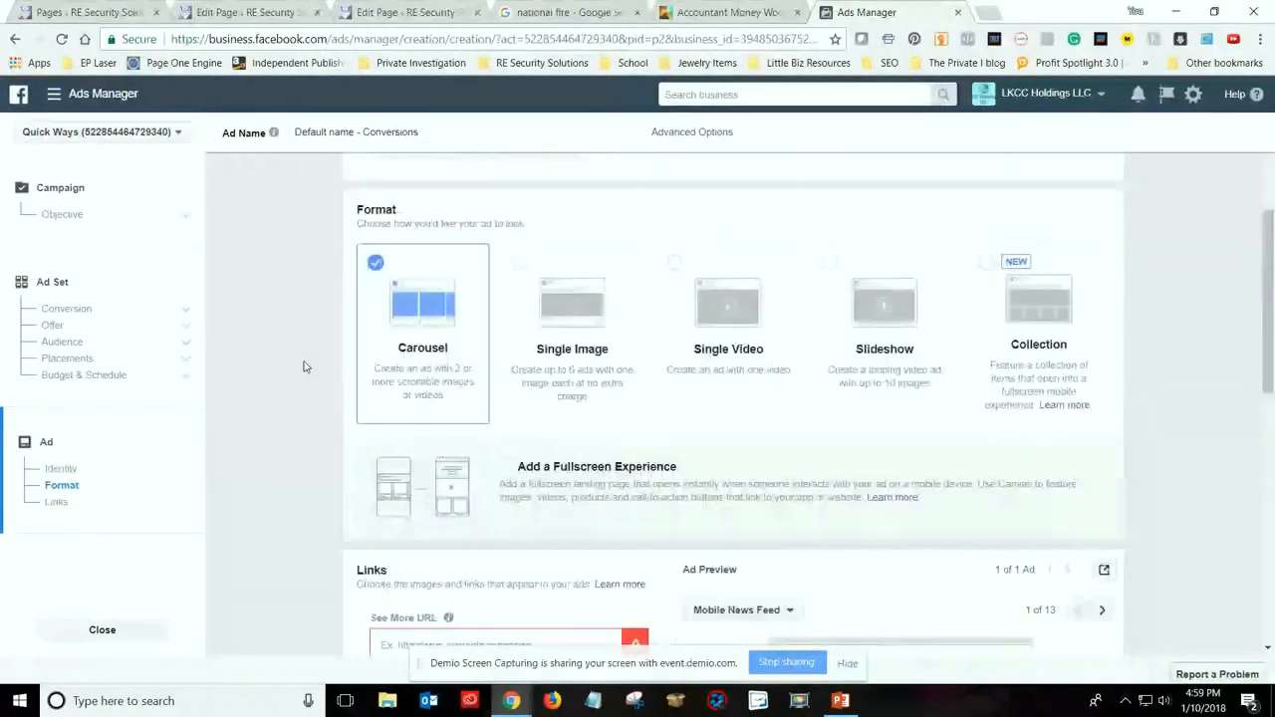
# Choose the Slideshow ad format and open the image picker for a new slideshow
pyautogui.click(923, 367)
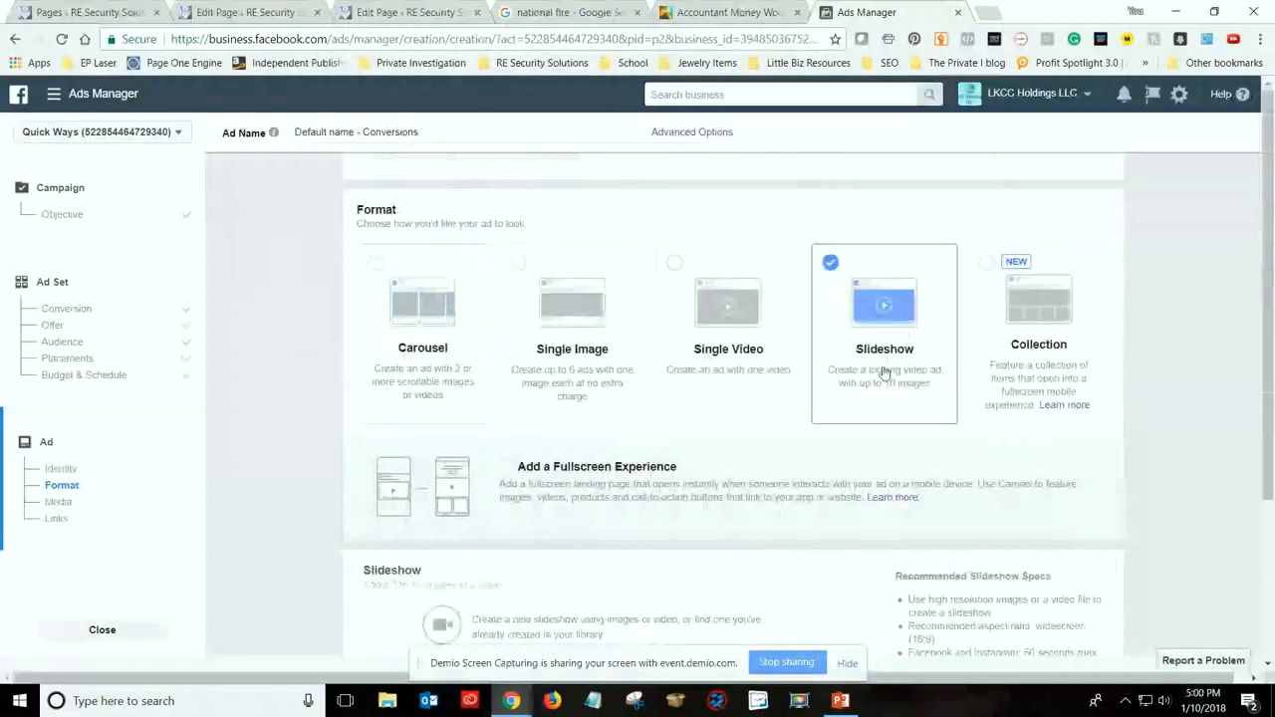
pyautogui.click(649, 403)
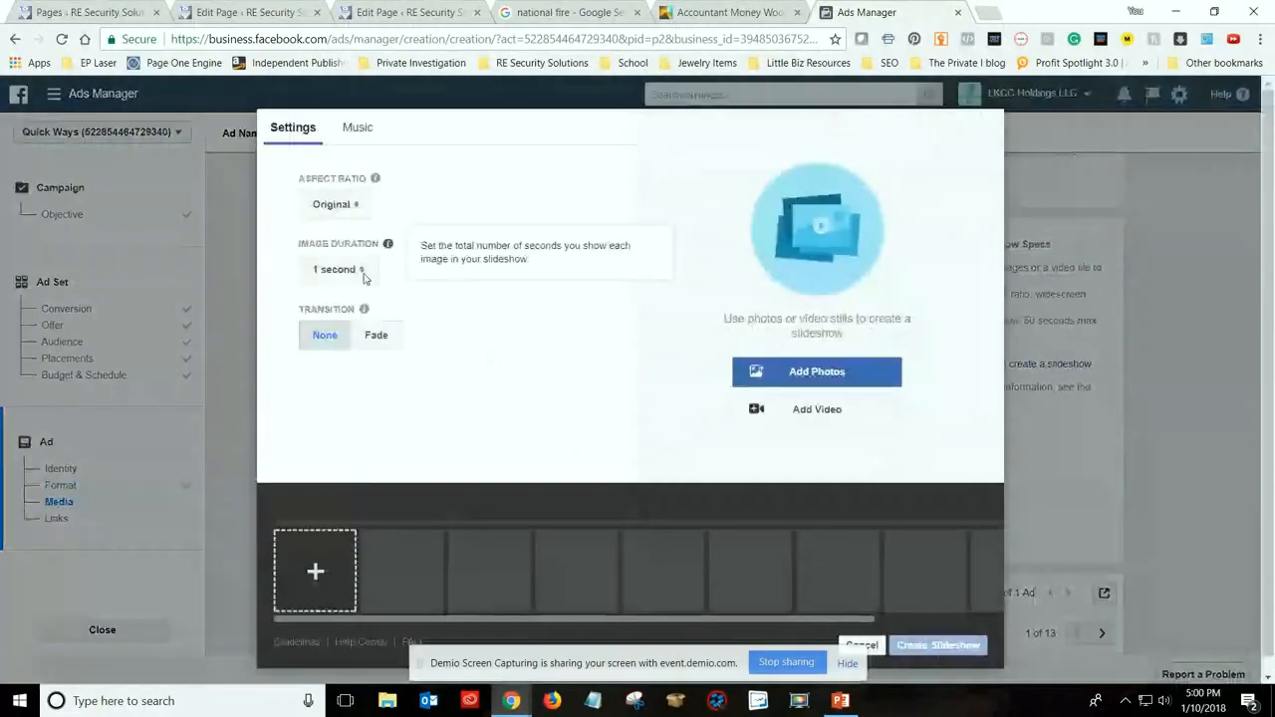
pyautogui.click(315, 569)
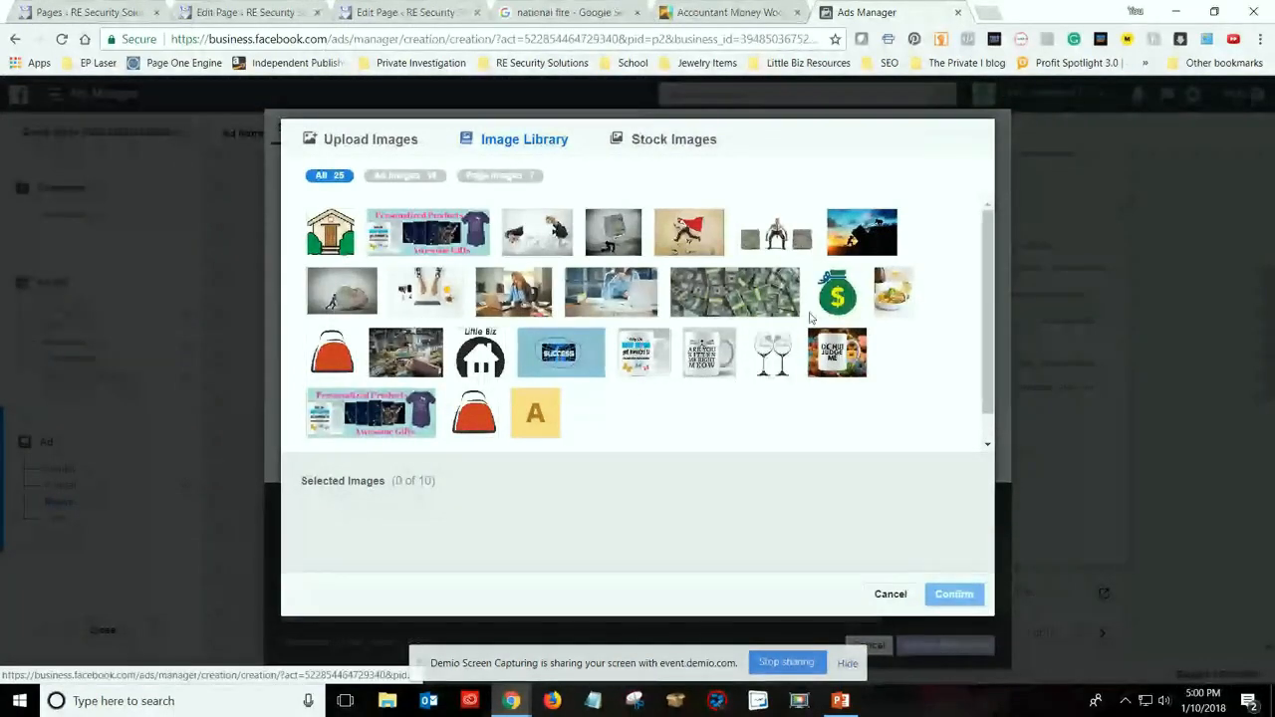
# Upload image EPJP-S00034 from the Acrylic Pendants folder in Master Pics to the slideshow
pyautogui.click(399, 144)
pyautogui.click(578, 306)
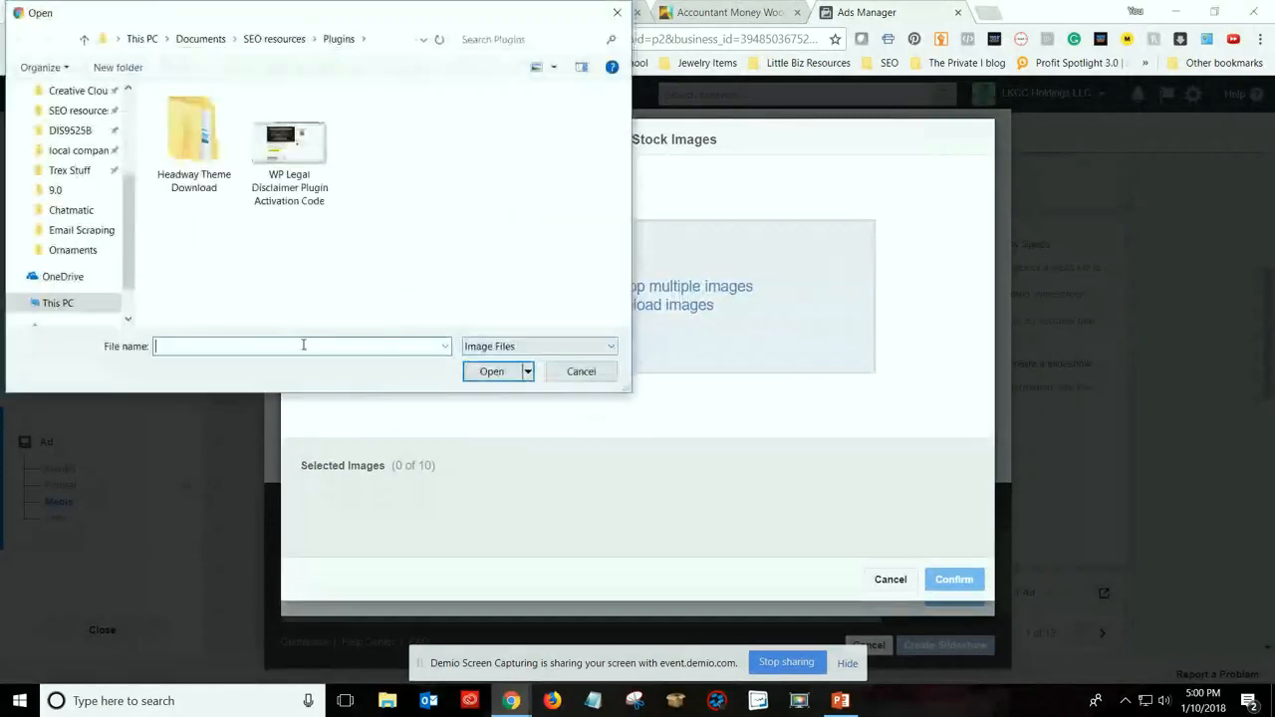
pyautogui.scroll(-3, 84, 194)
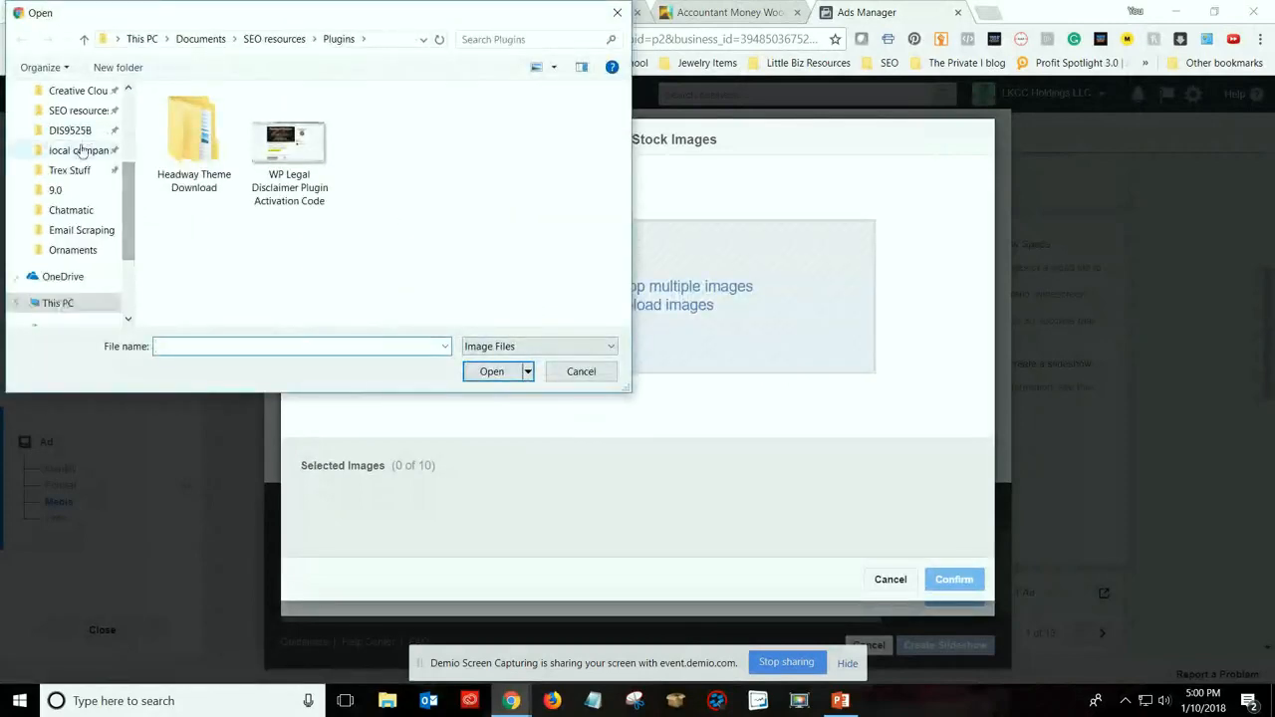
pyautogui.scroll(3, 88, 209)
pyautogui.click(88, 241)
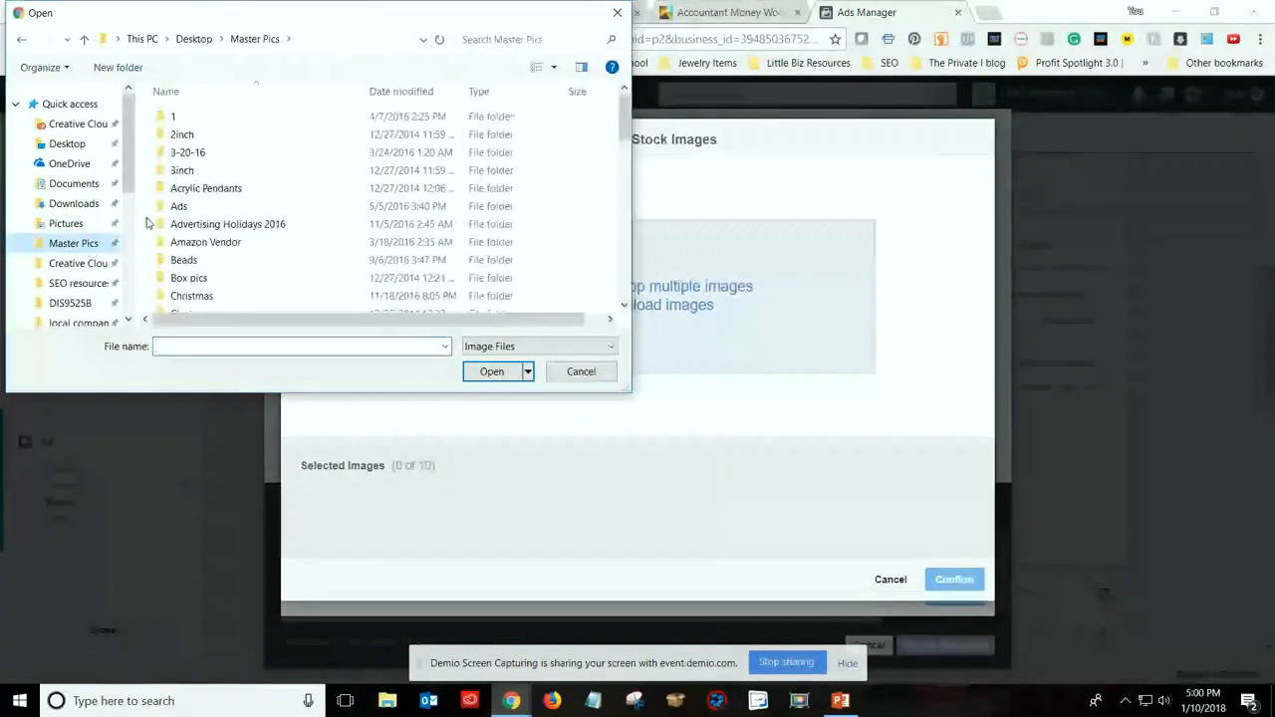
pyautogui.doubleClick(198, 188)
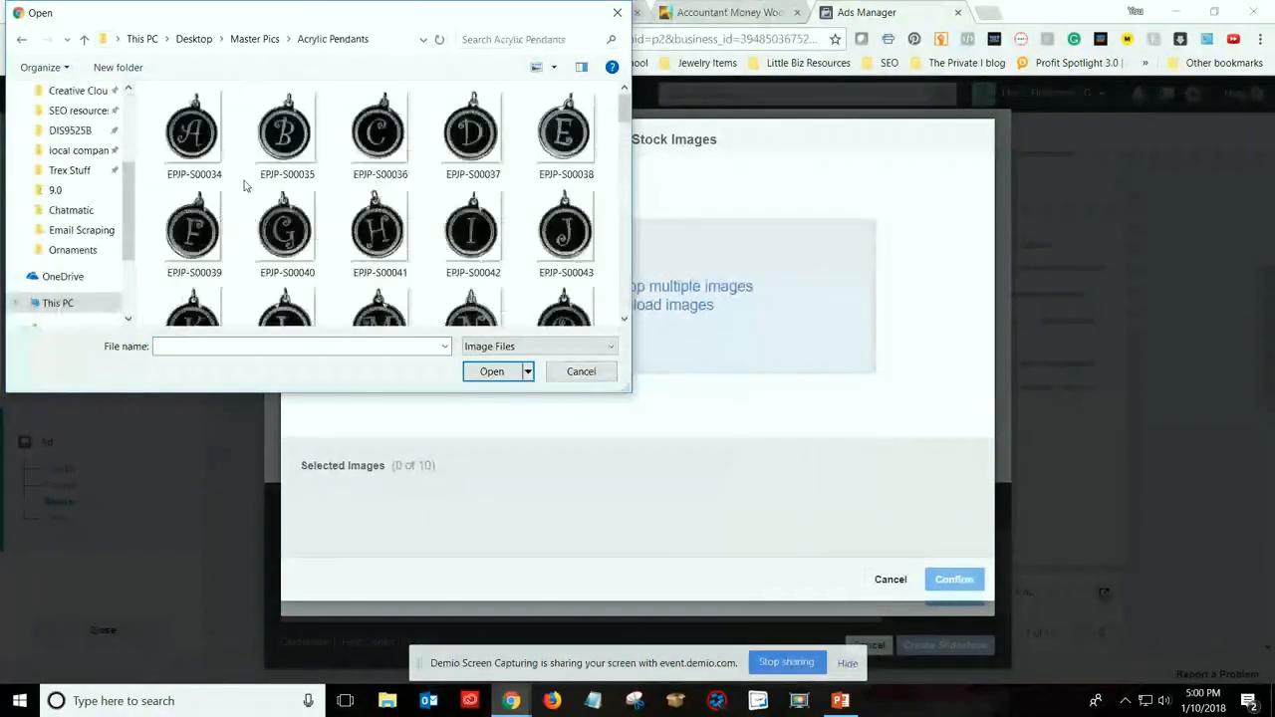
pyautogui.doubleClick(193, 149)
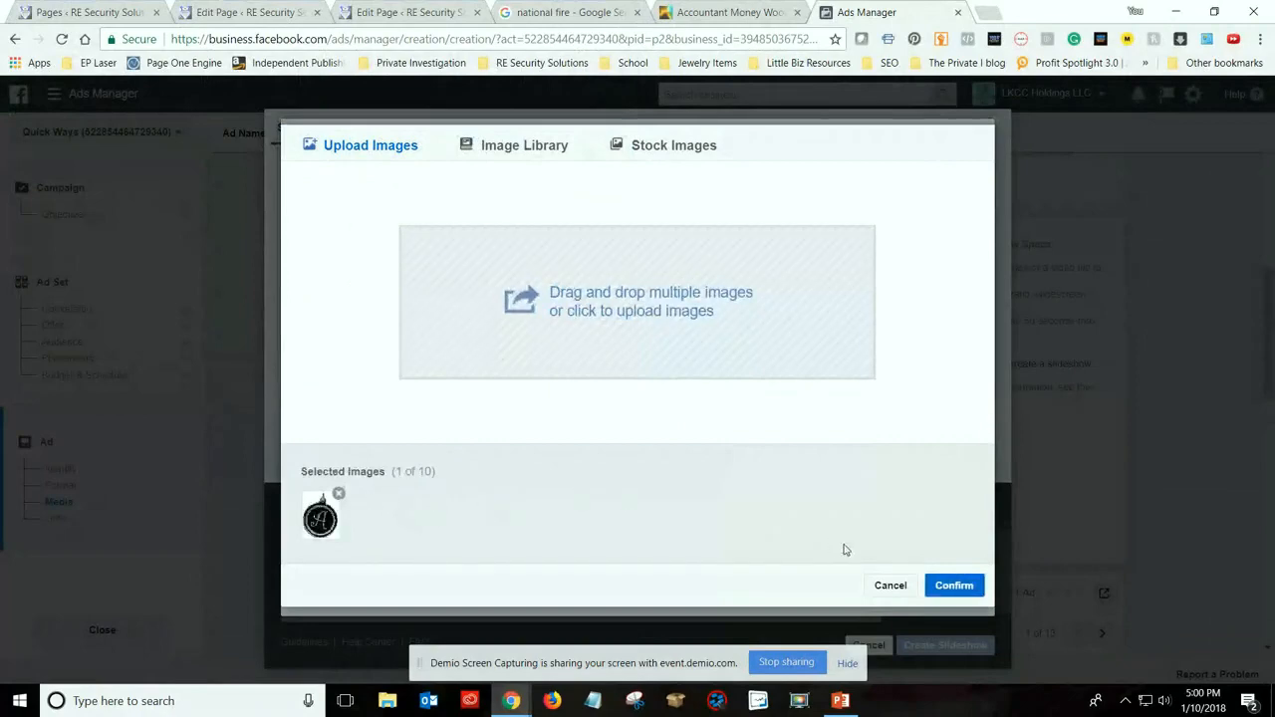
# Upload the pendant images EPJP-S00035 through EPJP-S00040 to the slideshow together
pyautogui.click(612, 300)
pyautogui.click(279, 127)
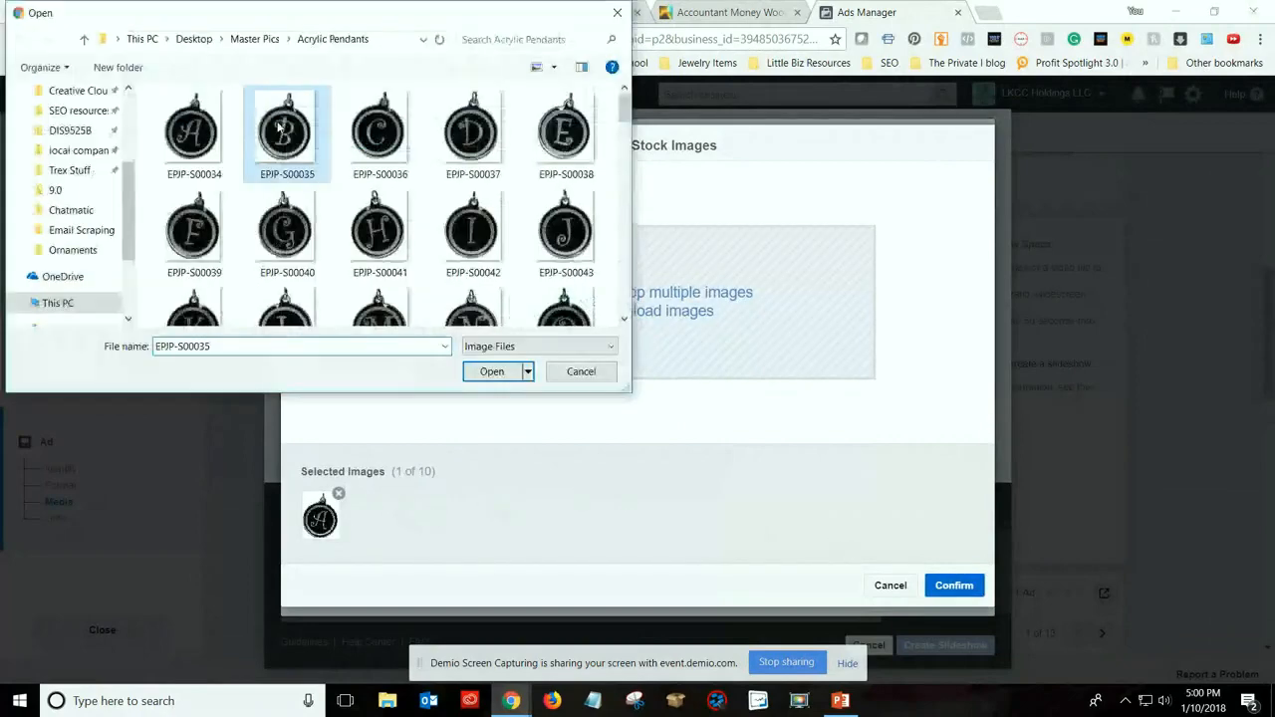
pyautogui.keyDown('shift'); pyautogui.click(286, 204); pyautogui.keyUp('shift')
pyautogui.click(491, 371)
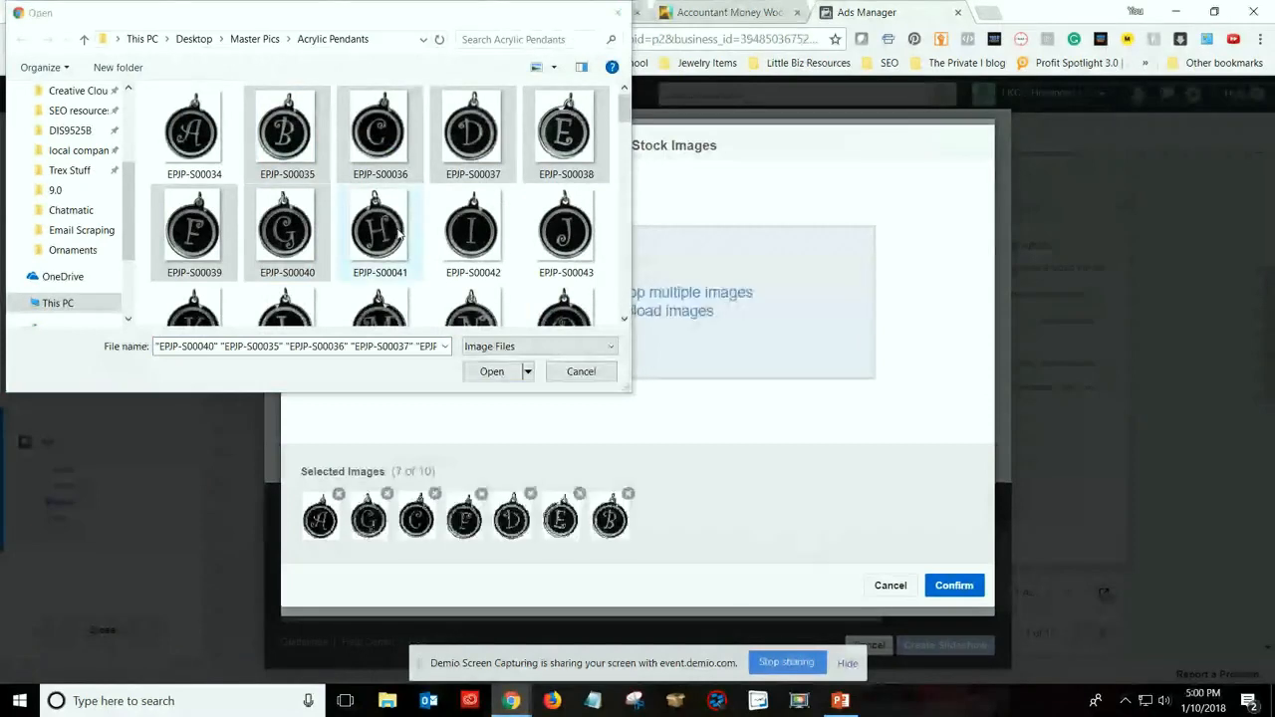
# Demonstrate selecting pendant files as a range from EPJP-S00035 to EPJP-S00041, and as separate picks including EPJP-S00035 and EPJP-S00042
pyautogui.click(291, 147)
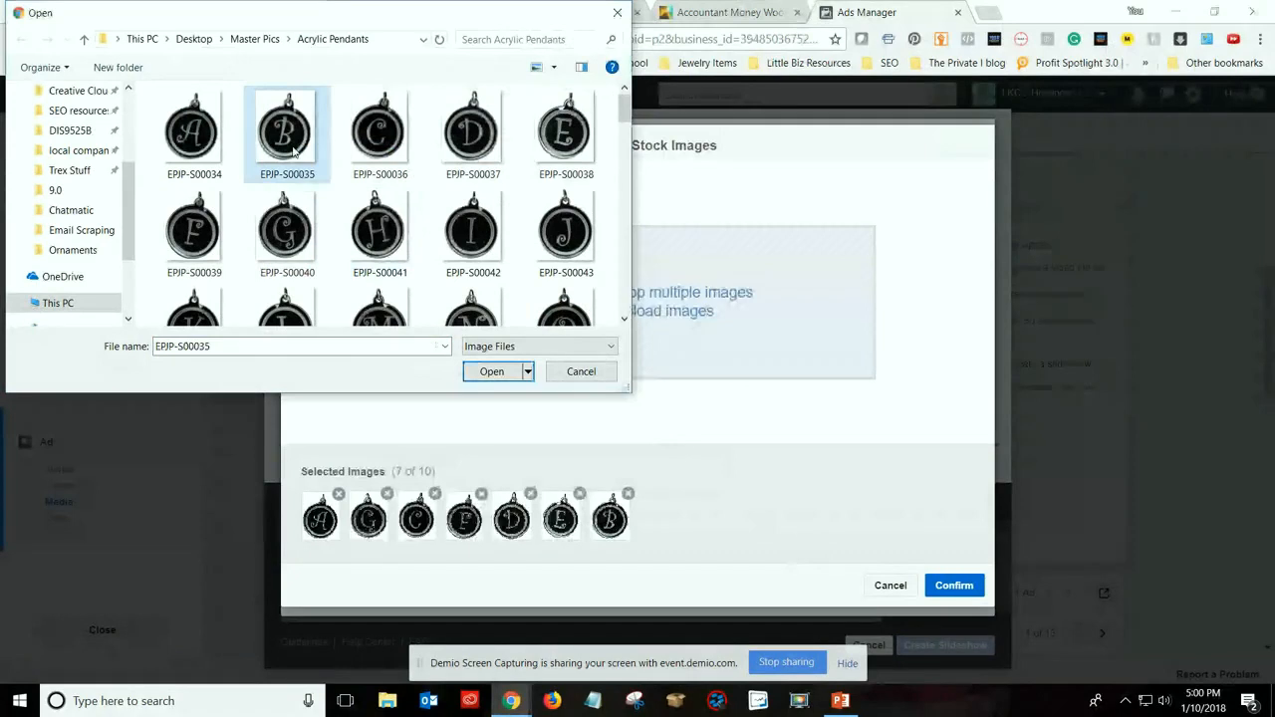
pyautogui.keyDown('shift'); pyautogui.click(403, 255); pyautogui.keyUp('shift')
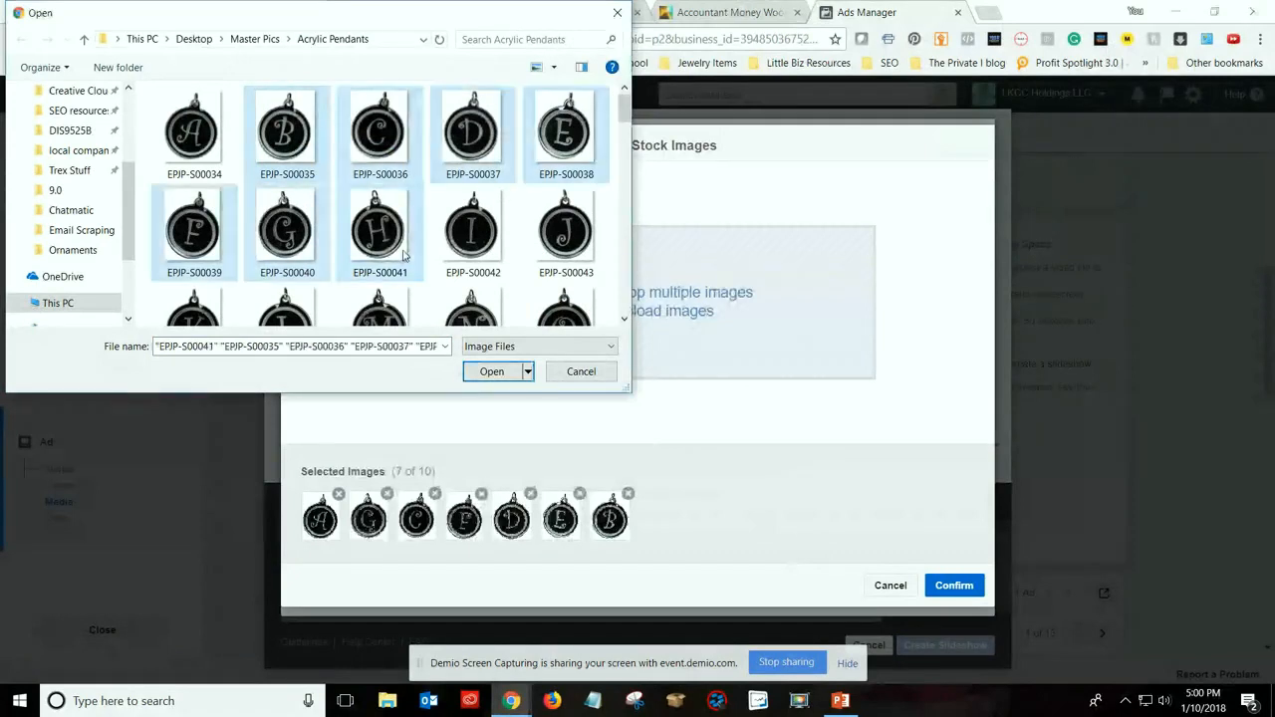
pyautogui.click(305, 148)
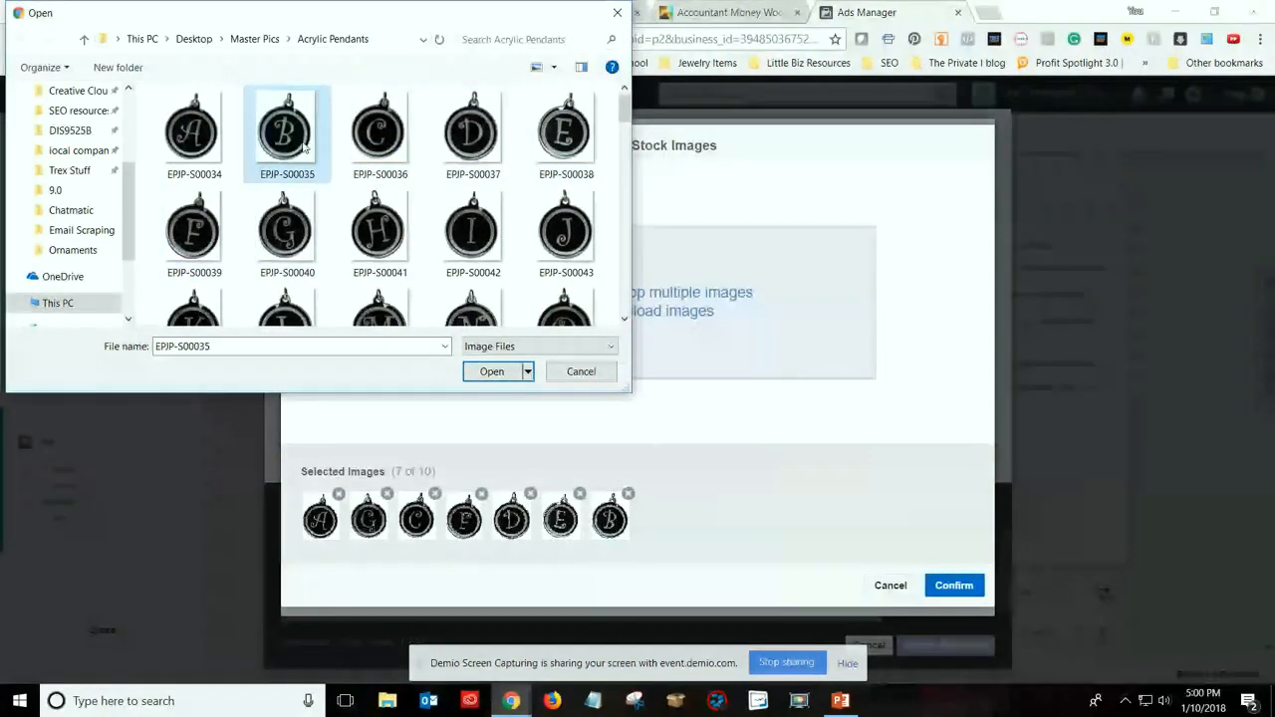
pyautogui.keyDown('ctrl'); pyautogui.click(465, 227); pyautogui.keyUp('ctrl')
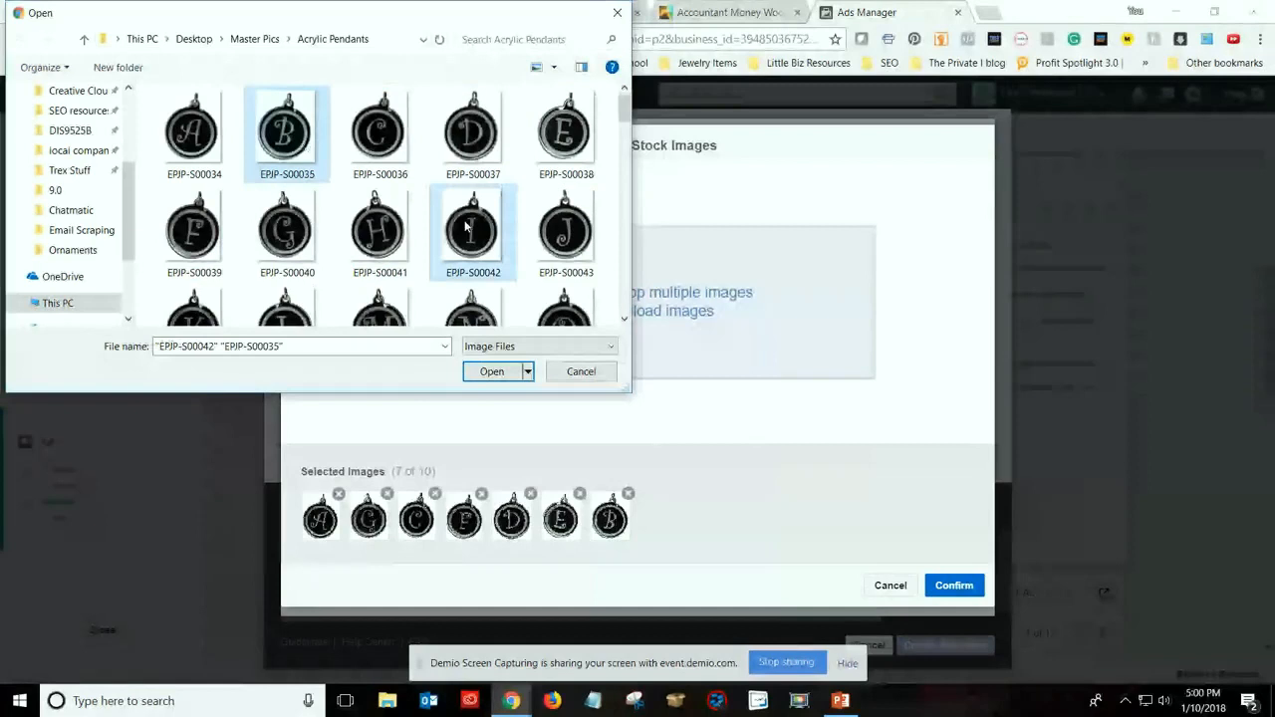
pyautogui.keyDown('ctrl'); pyautogui.click(287, 229); pyautogui.keyUp('ctrl')
pyautogui.keyDown('ctrl'); pyautogui.click(514, 144); pyautogui.keyUp('ctrl')
pyautogui.click(491, 370)
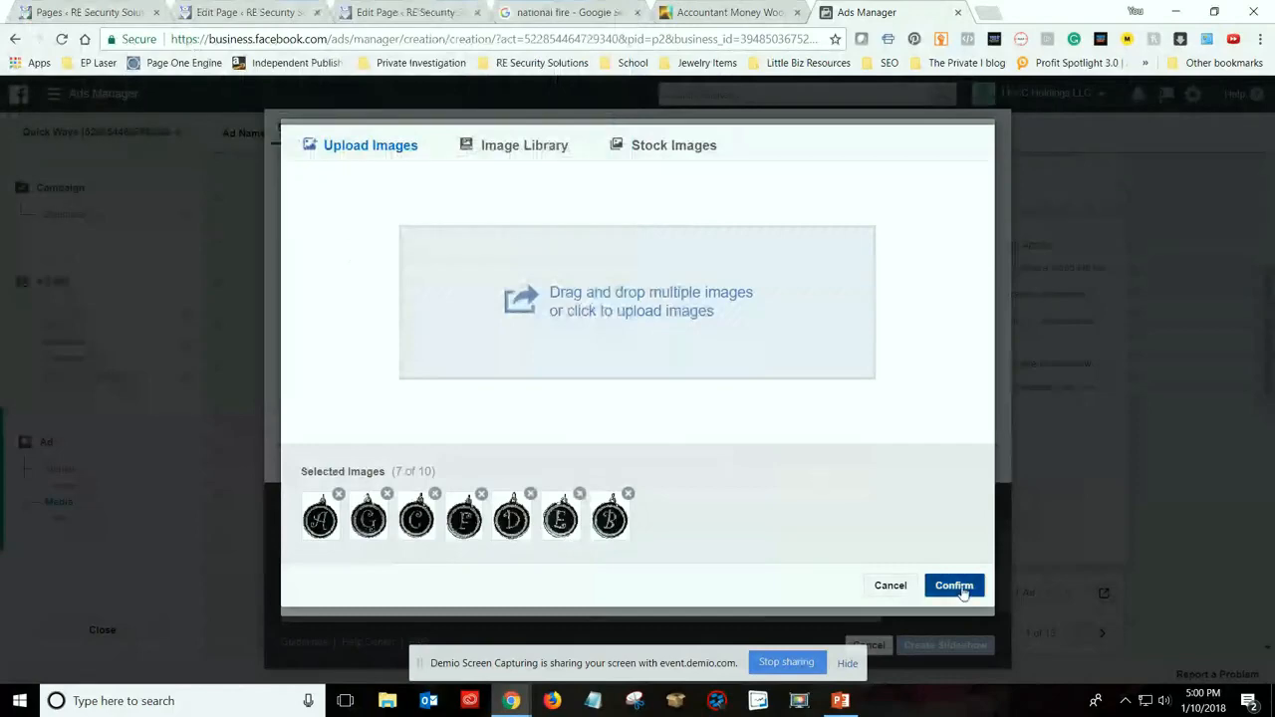
# Confirm the uploaded pendant images and create the slideshow with the Action music track
pyautogui.click(954, 585)
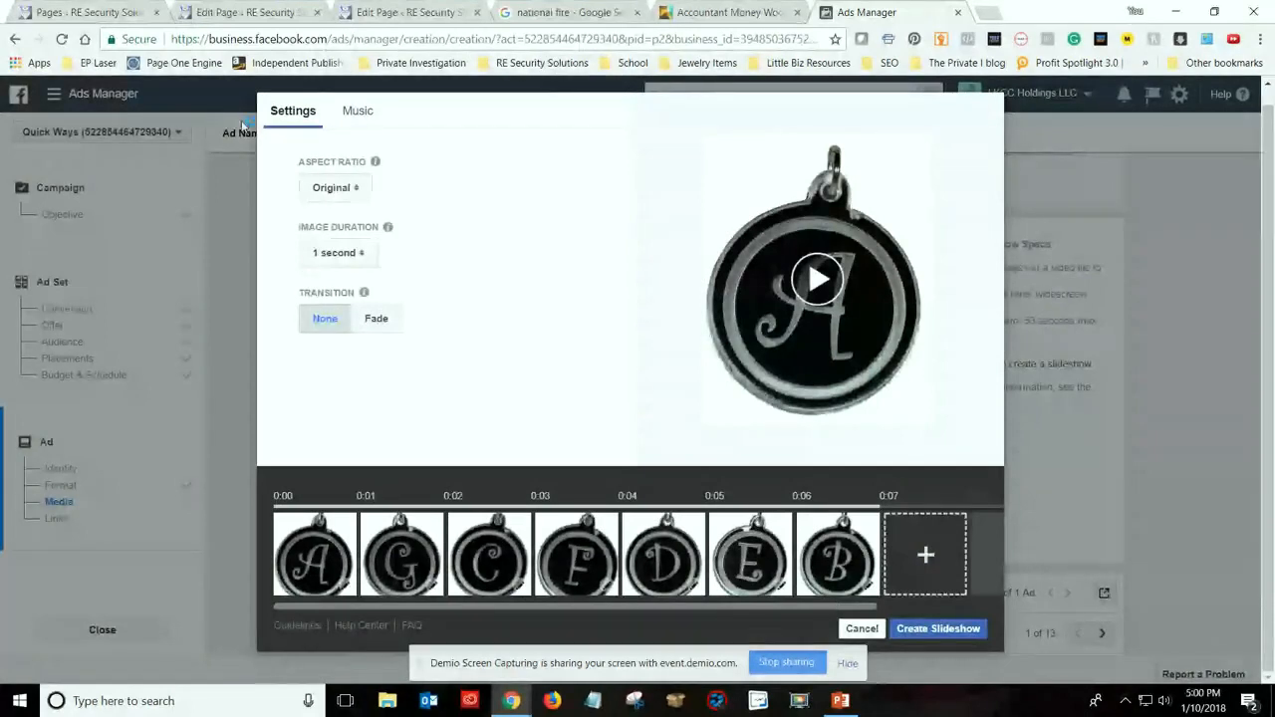
pyautogui.click(356, 111)
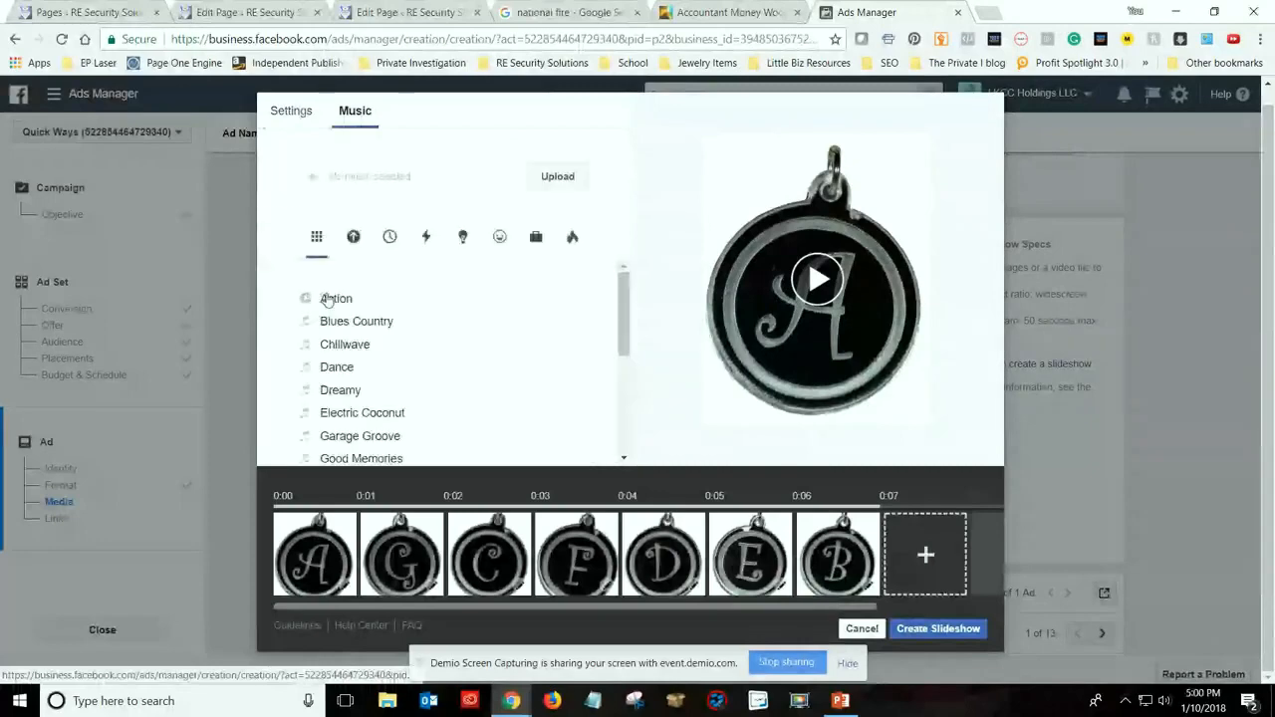
pyautogui.click(327, 299)
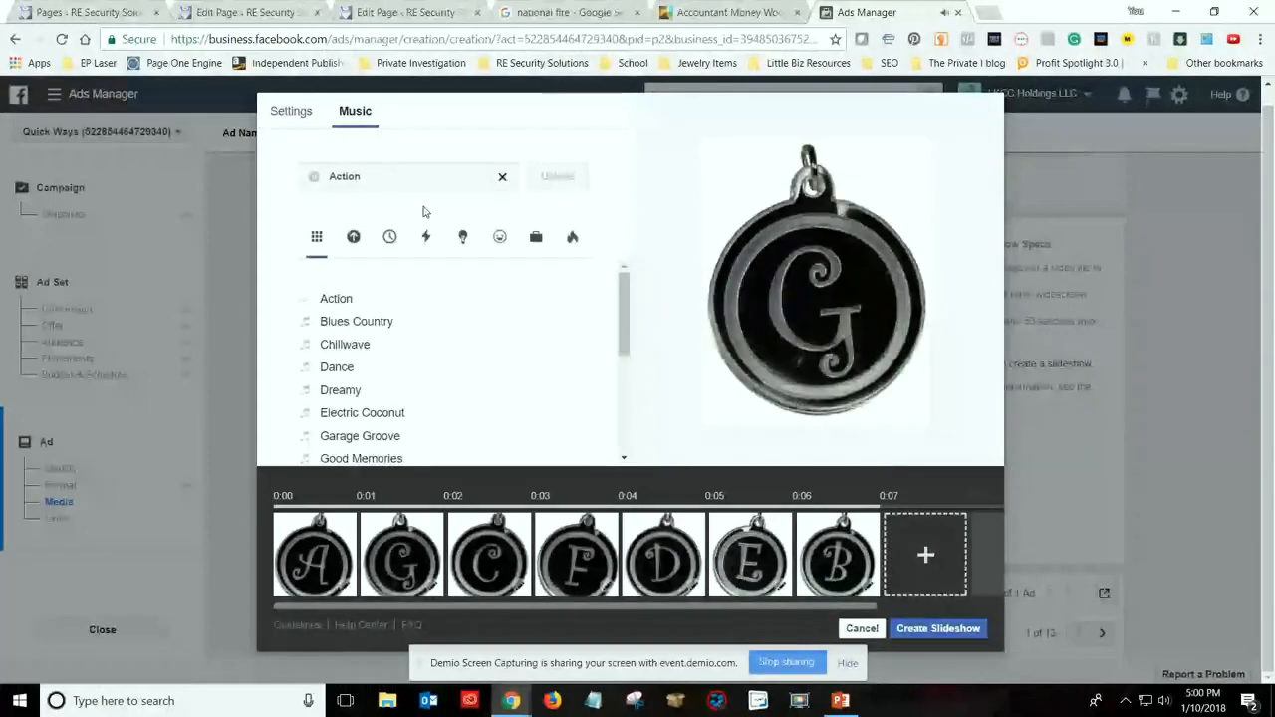
pyautogui.click(291, 110)
pyautogui.click(938, 628)
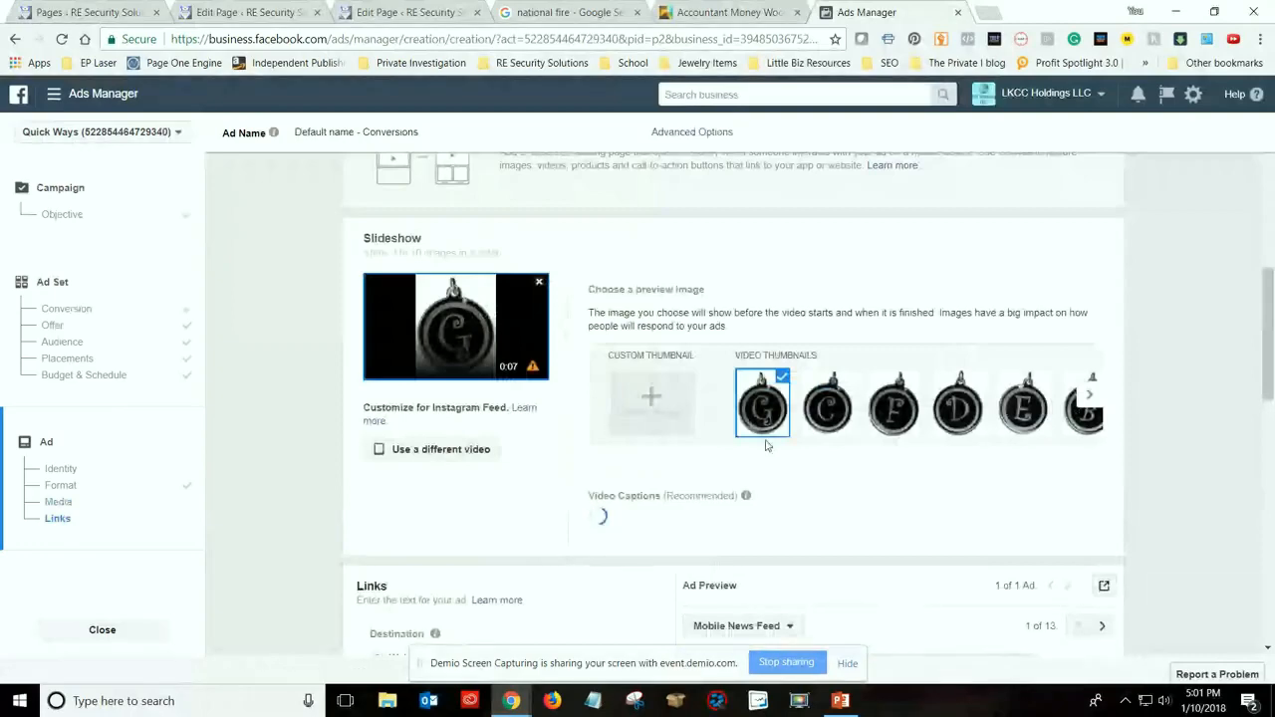
# Examine the slideshow ad's link fields, Mobile News Feed preview and video thumbnails, and glance at the Accountant Money ornaments product page
pyautogui.scroll(-5, 766, 445)
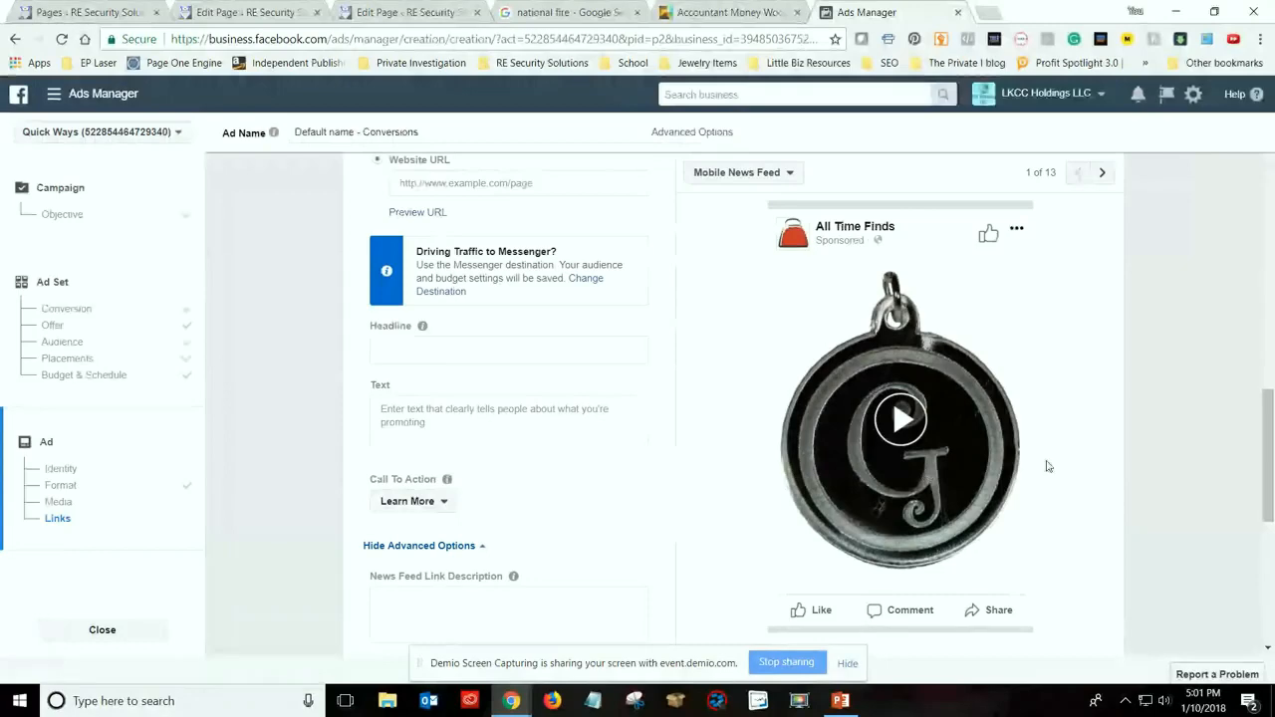
pyautogui.scroll(-5, 1046, 468)
pyautogui.scroll(4, 1046, 473)
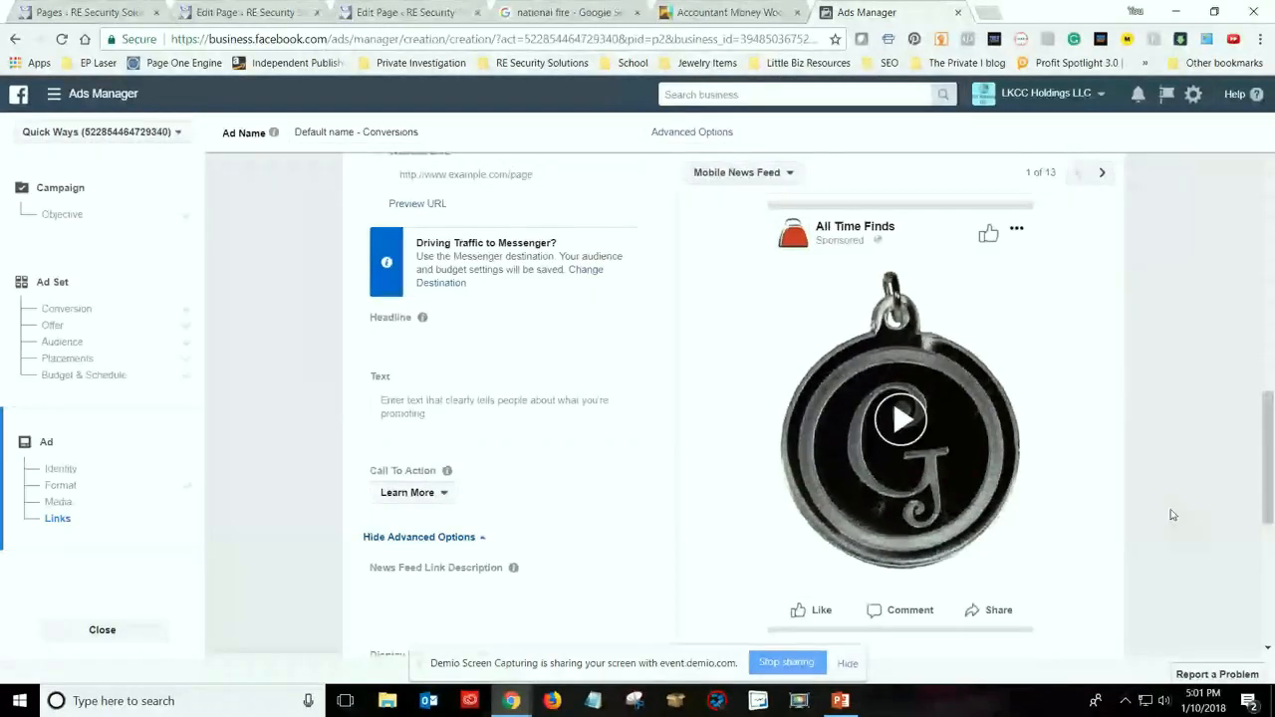
pyautogui.scroll(1, 1160, 509)
pyautogui.scroll(3, 1160, 509)
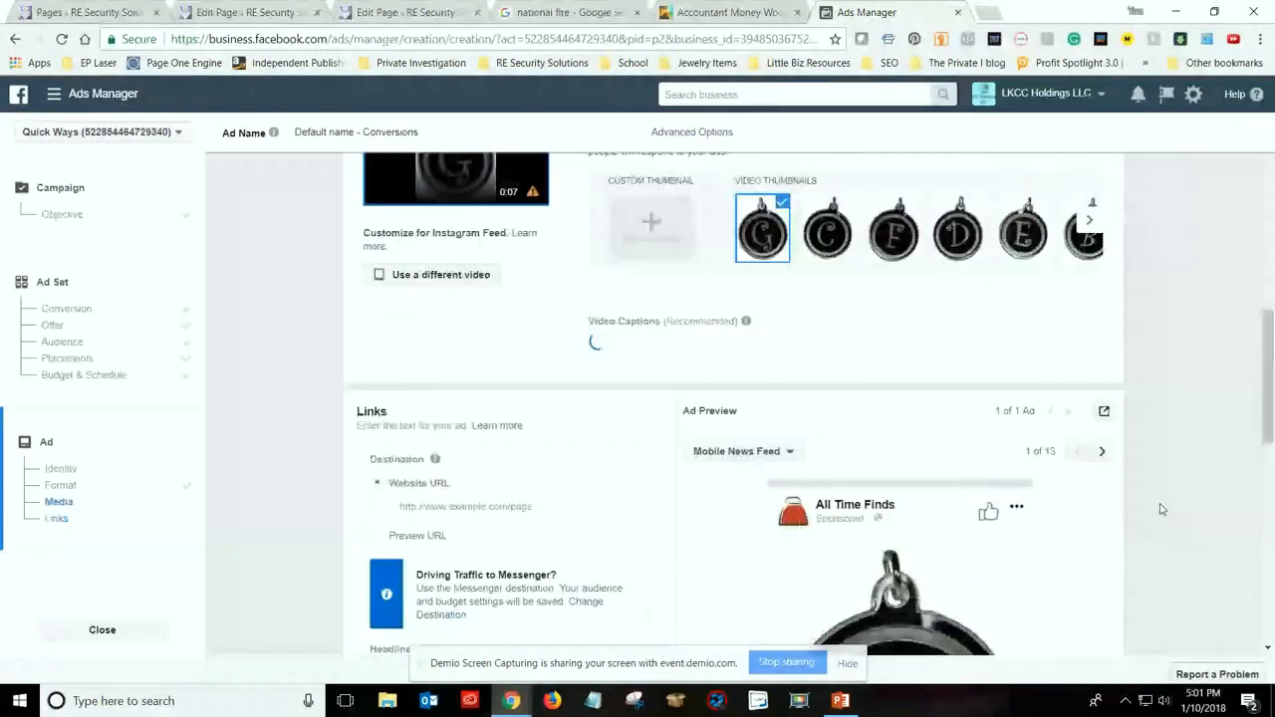
pyautogui.scroll(2, 1161, 509)
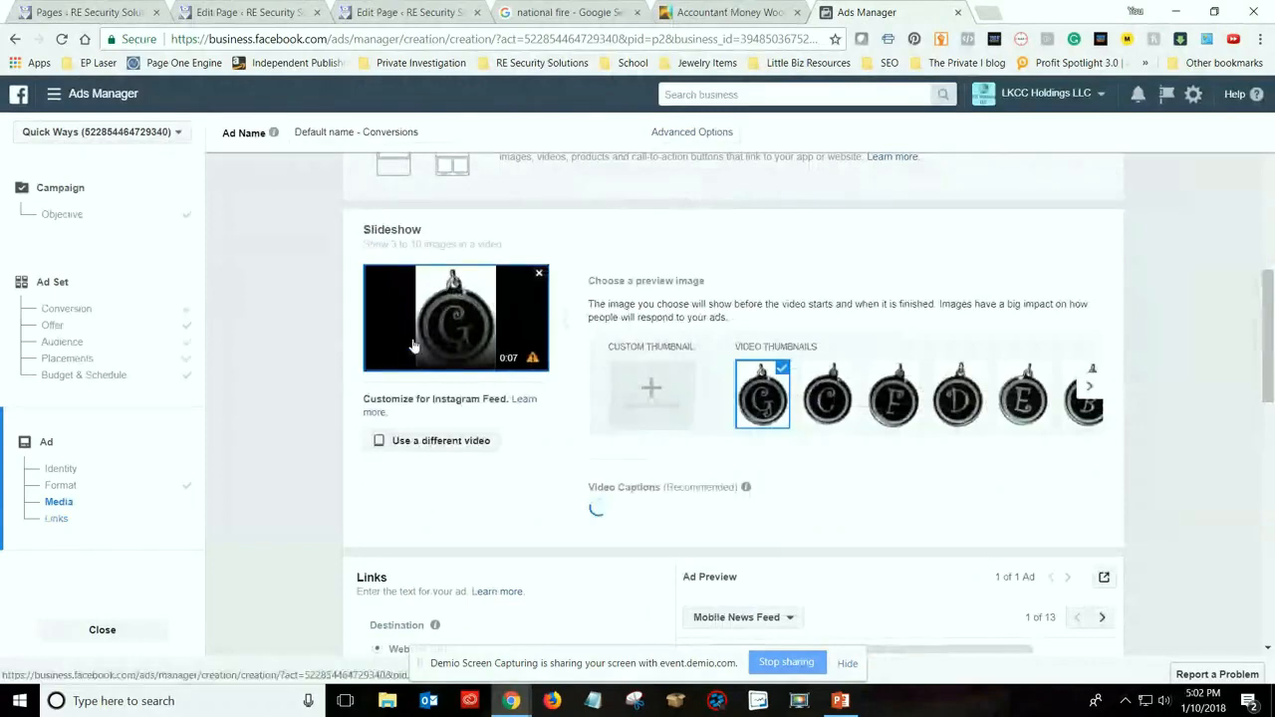
pyautogui.click(738, 17)
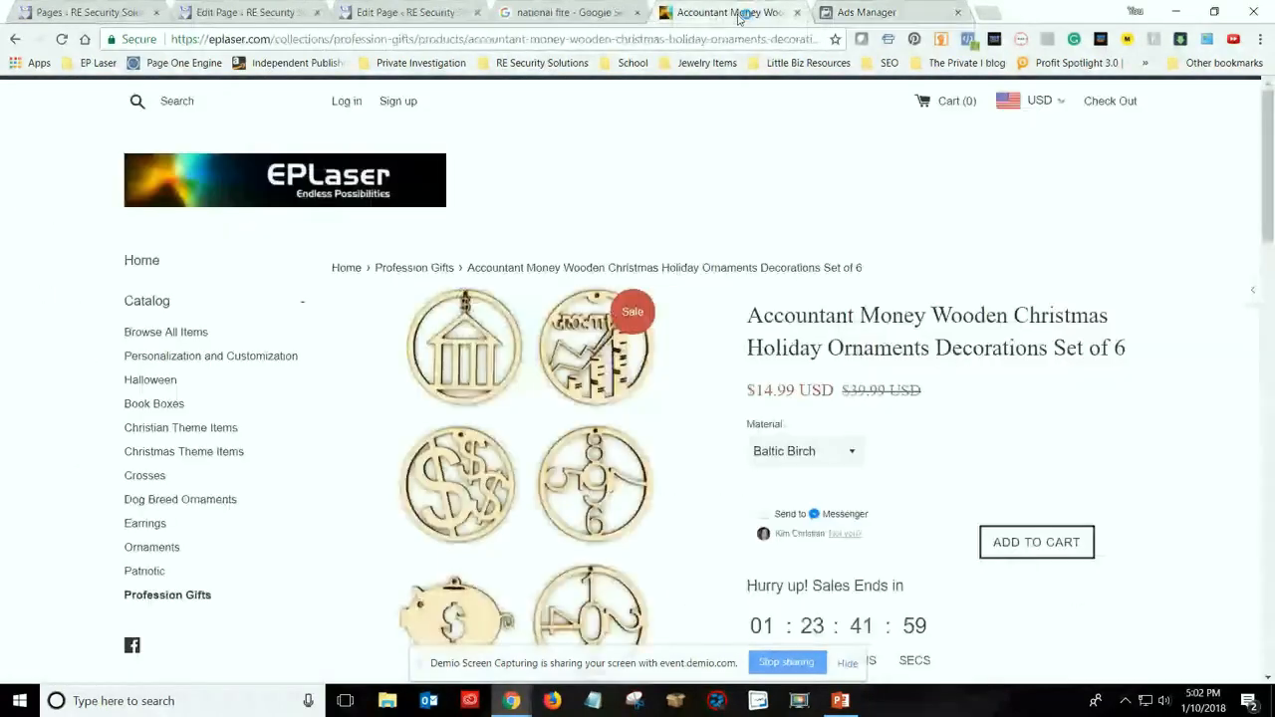
pyautogui.click(867, 13)
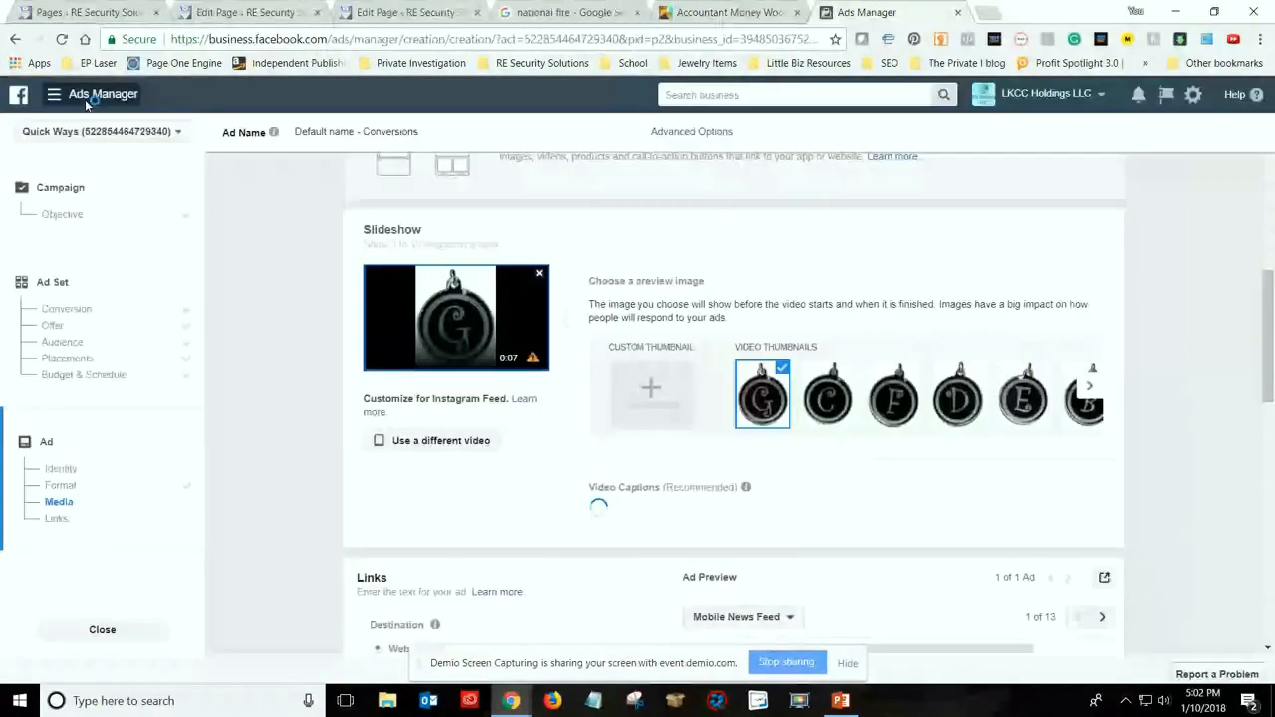
# Leave the unfinished slideshow ad and open Page Posts from the full list of Create & Manage tools
pyautogui.click(85, 100)
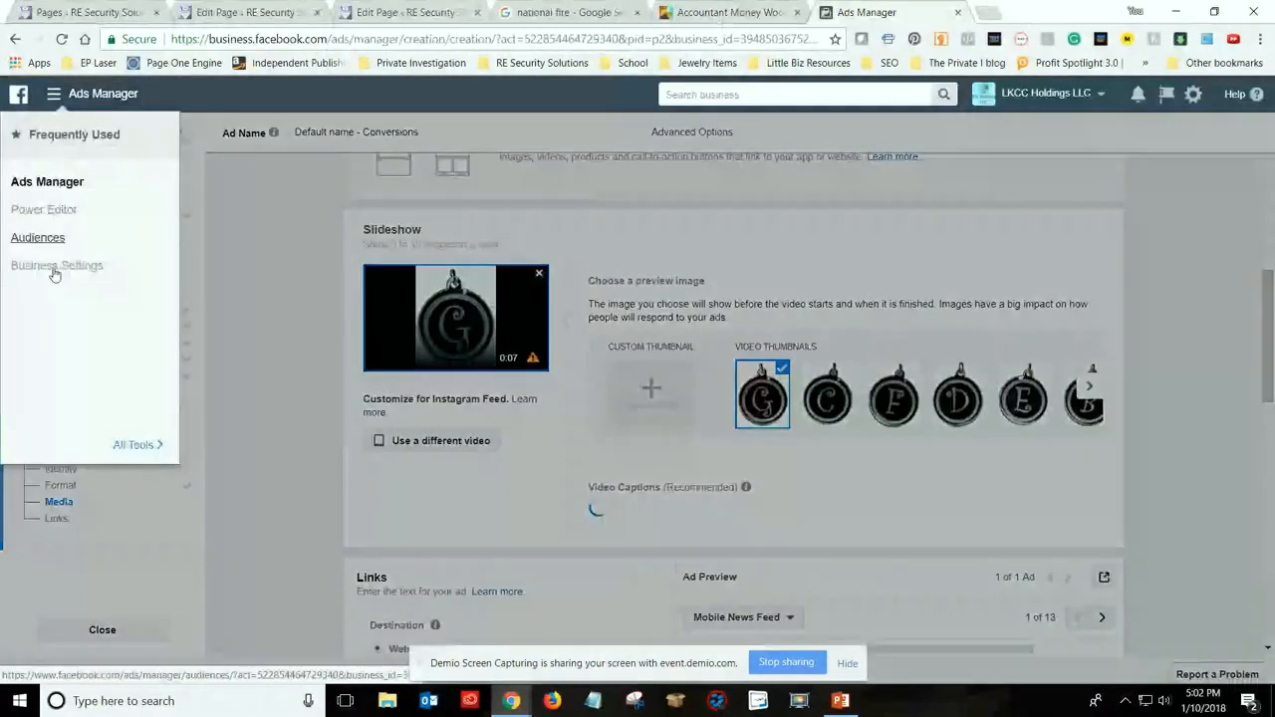
pyautogui.moveTo(137, 446)
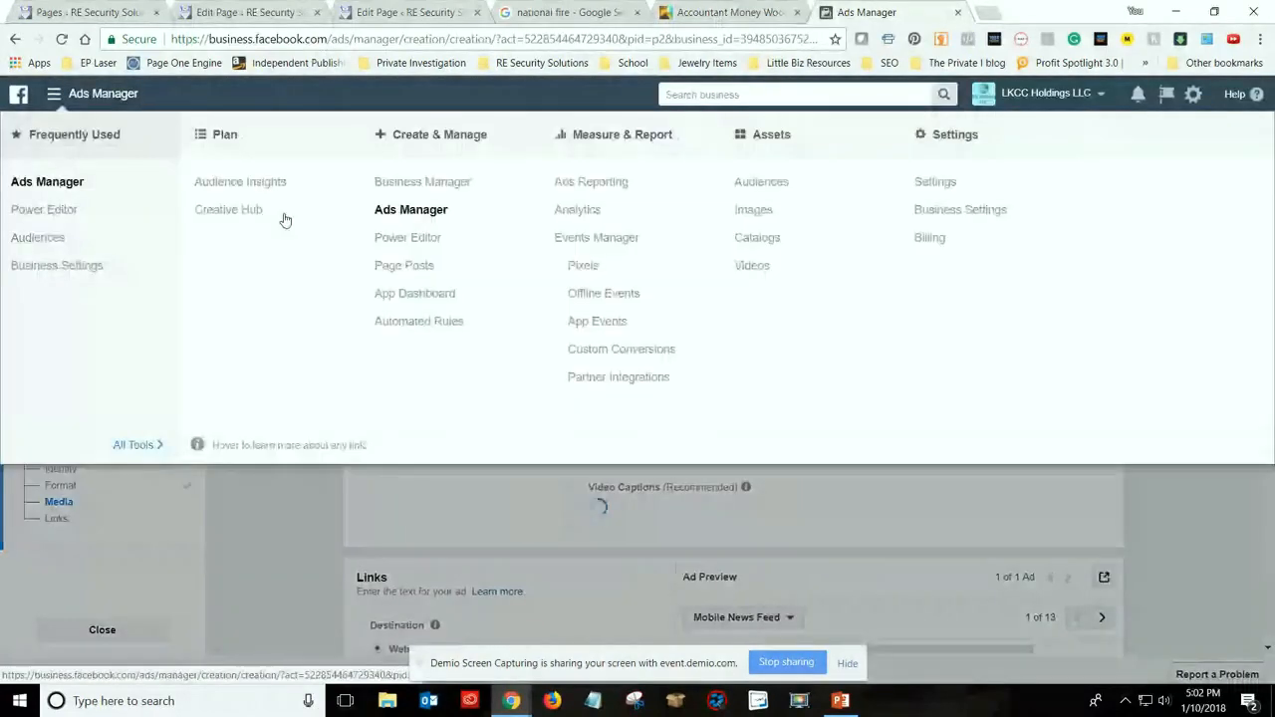
pyautogui.click(398, 267)
pyautogui.click(782, 331)
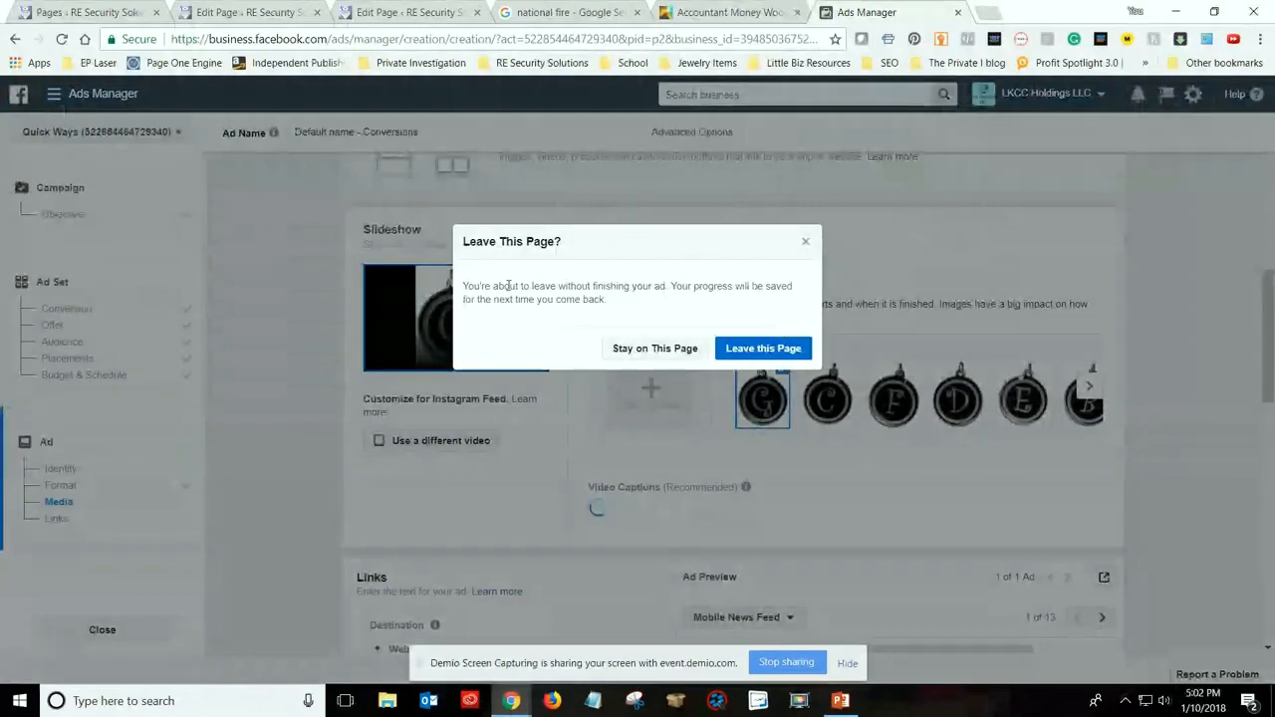
pyautogui.click(777, 350)
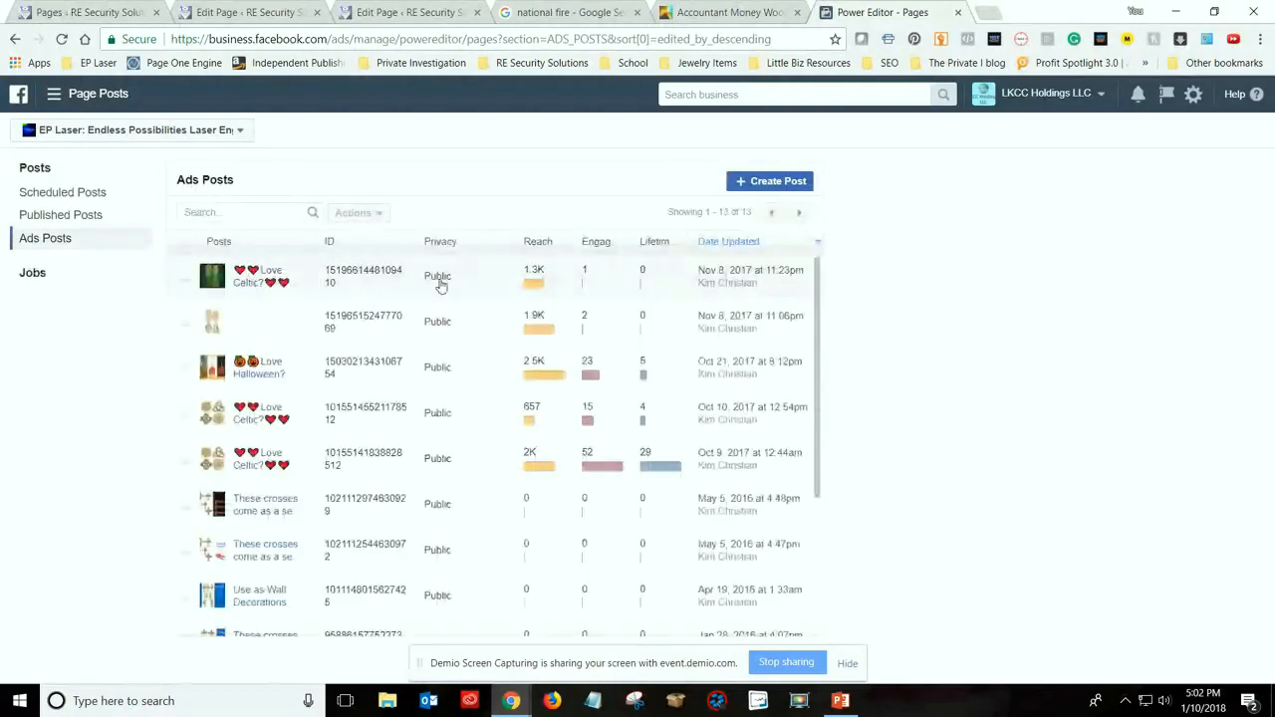
# Open the November 8, 2017 "Love Celtic?" snowflake ornaments video from the Ads Posts, view its post details and pause its playback
pyautogui.scroll(-2, 318, 390)
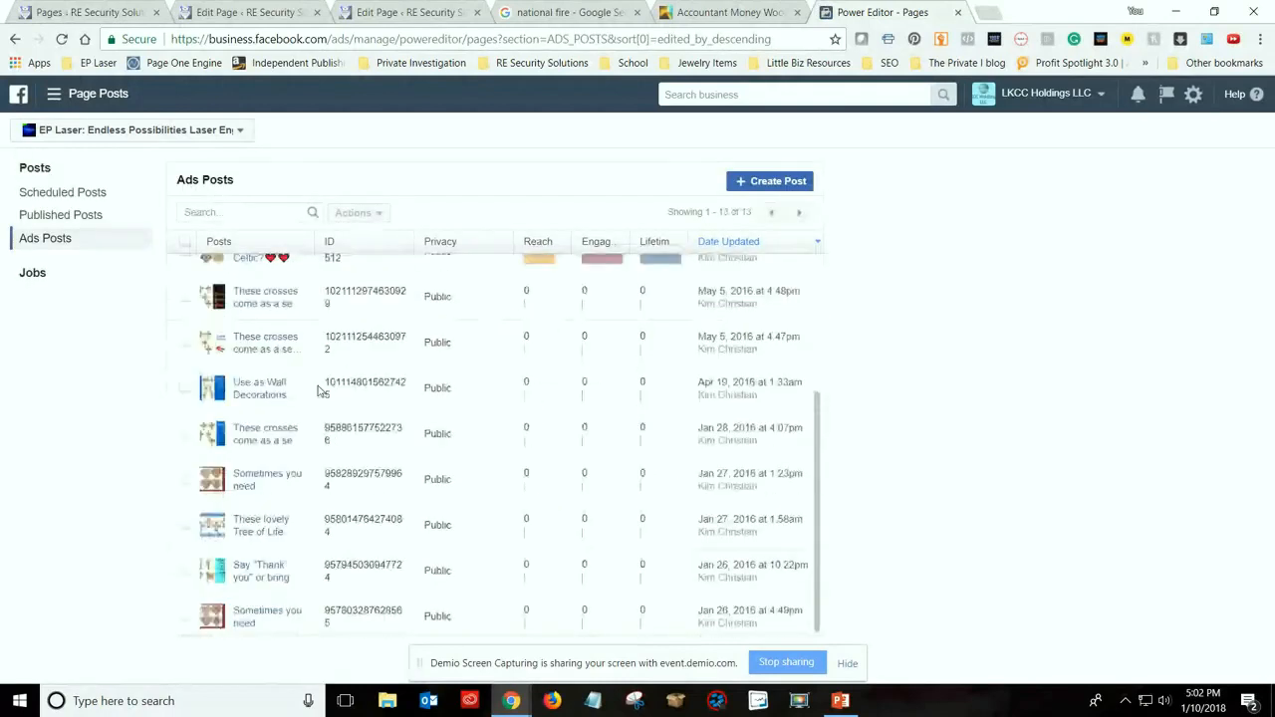
pyautogui.scroll(2, 274, 282)
pyautogui.click(274, 282)
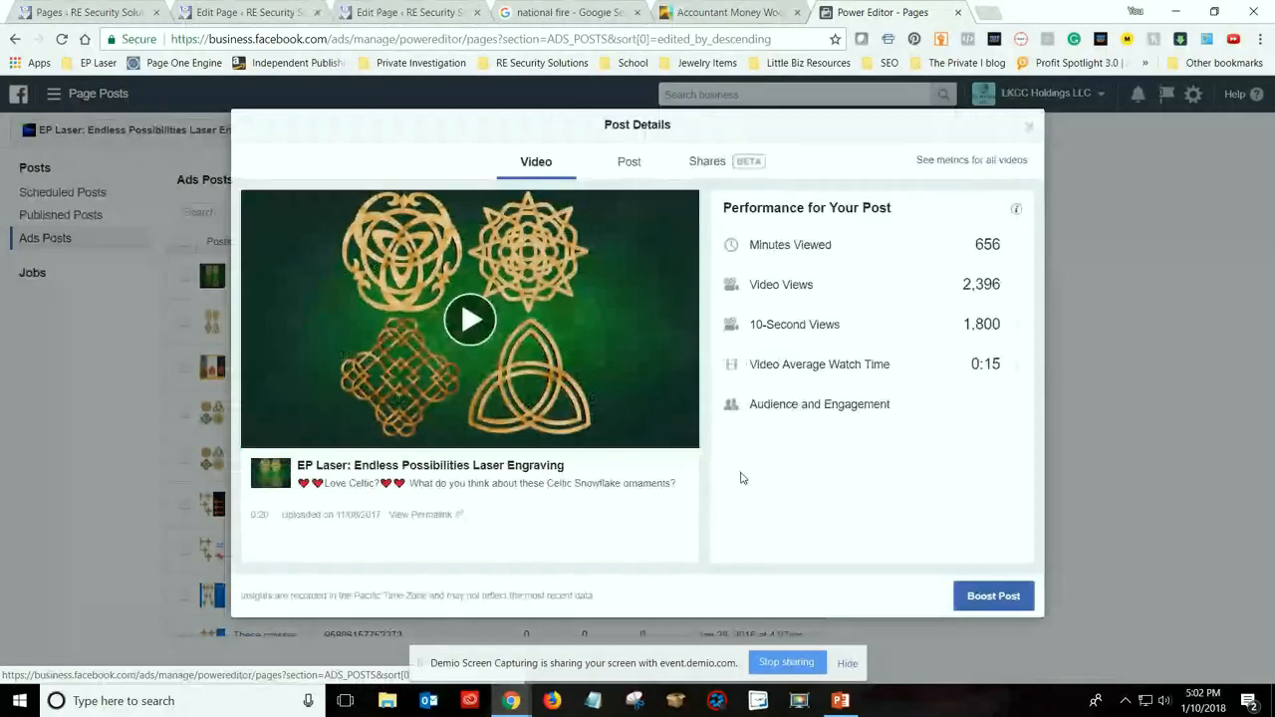
pyautogui.click(628, 162)
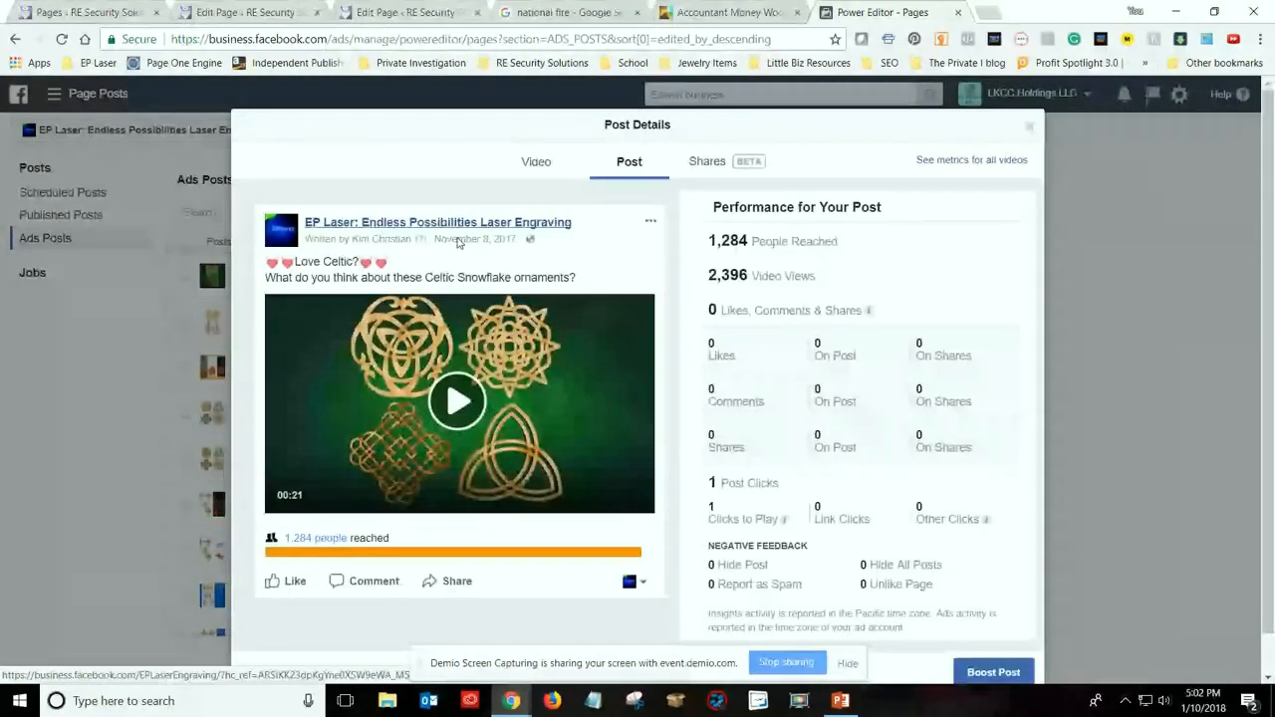
pyautogui.click(454, 238)
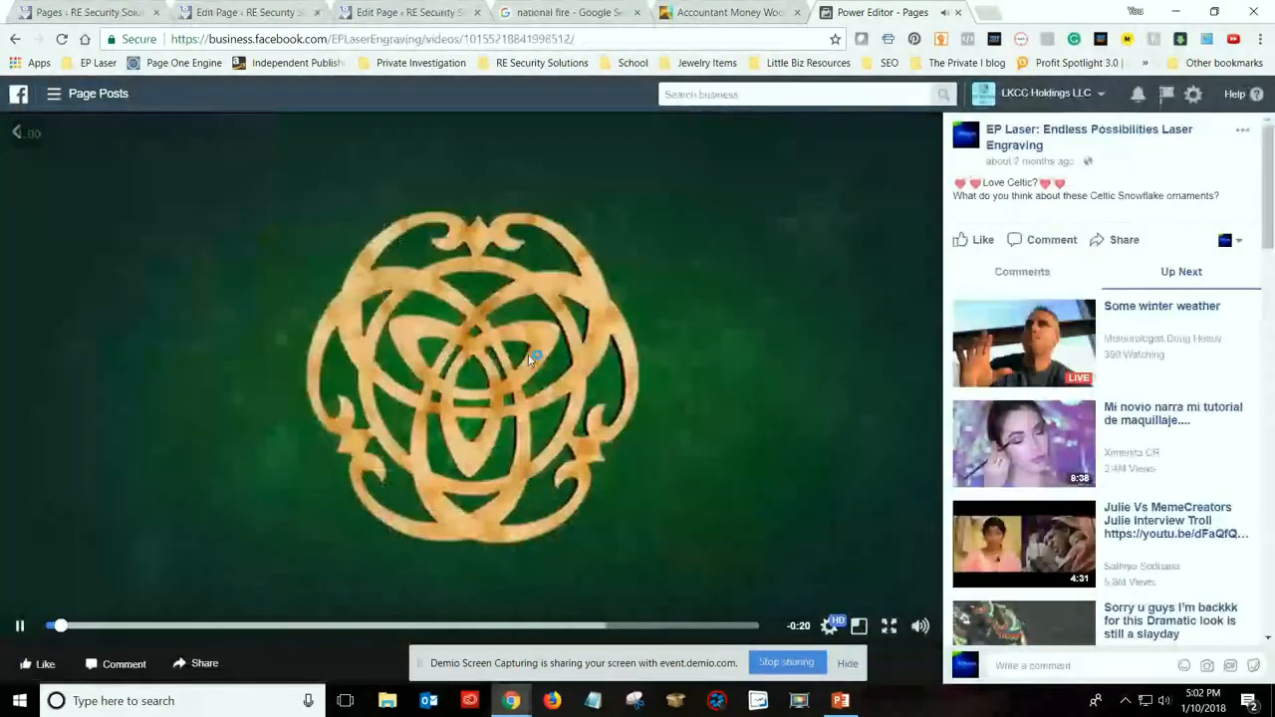
pyautogui.click(529, 359)
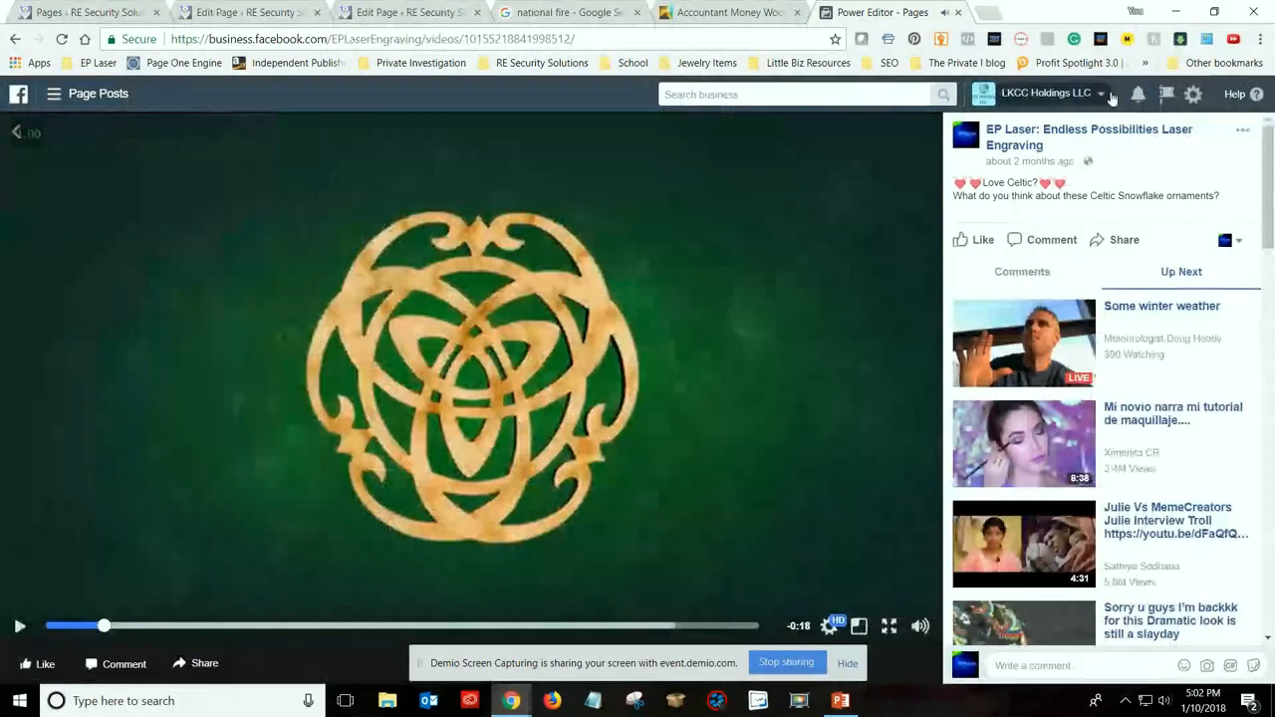
# Examine the videos that the FBDOWN.net downloader detects on the Page Posts video view, then return to the paused video
pyautogui.click(1180, 40)
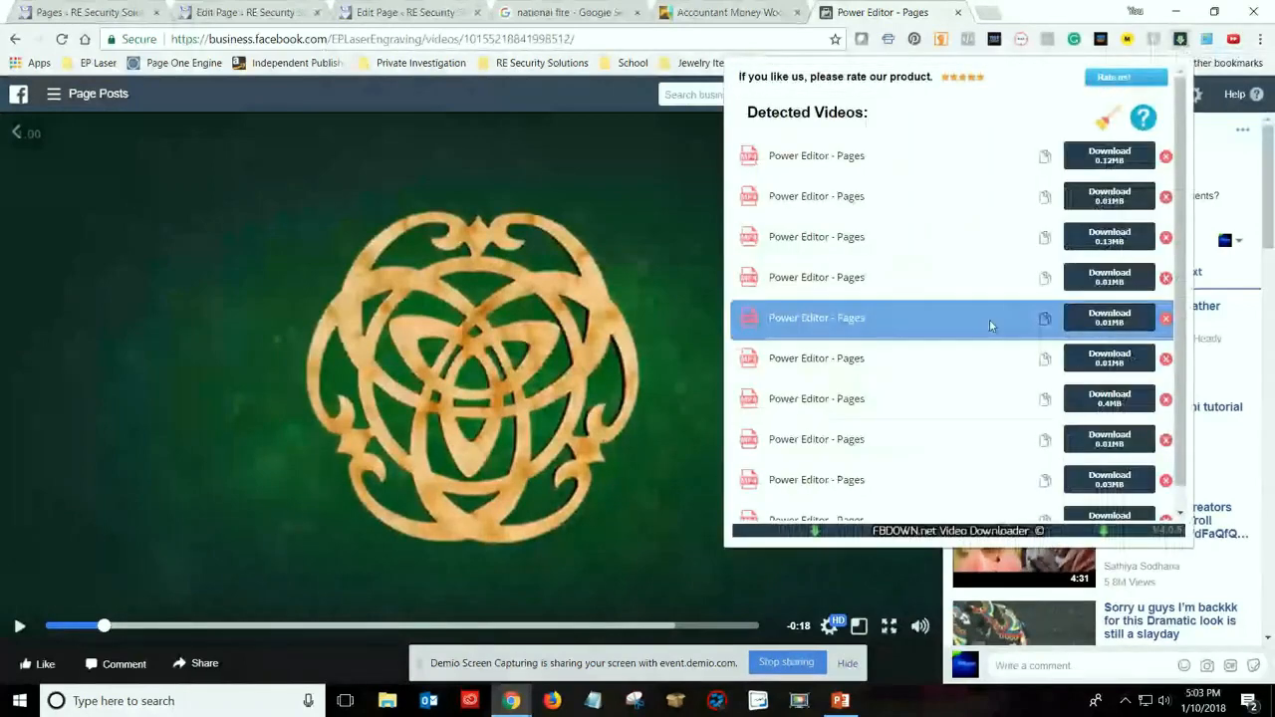
pyautogui.scroll(-3, 989, 323)
pyautogui.scroll(-1, 990, 326)
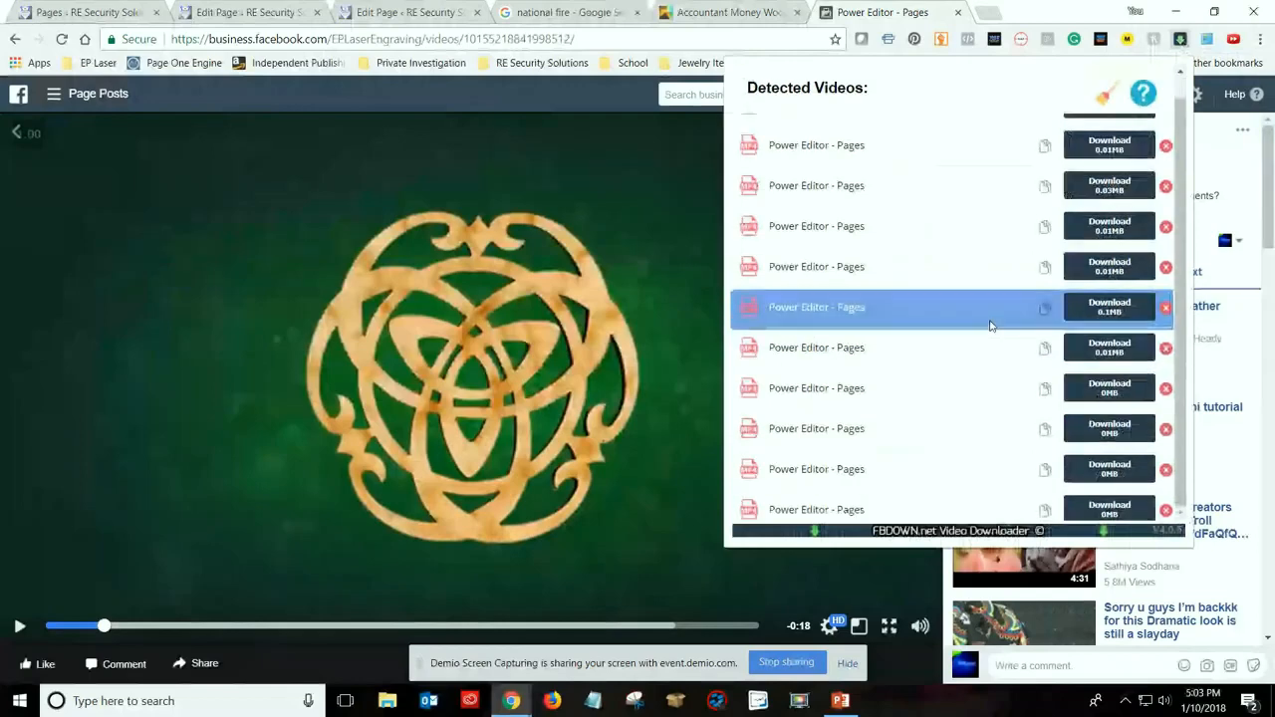
pyautogui.scroll(4, 1004, 316)
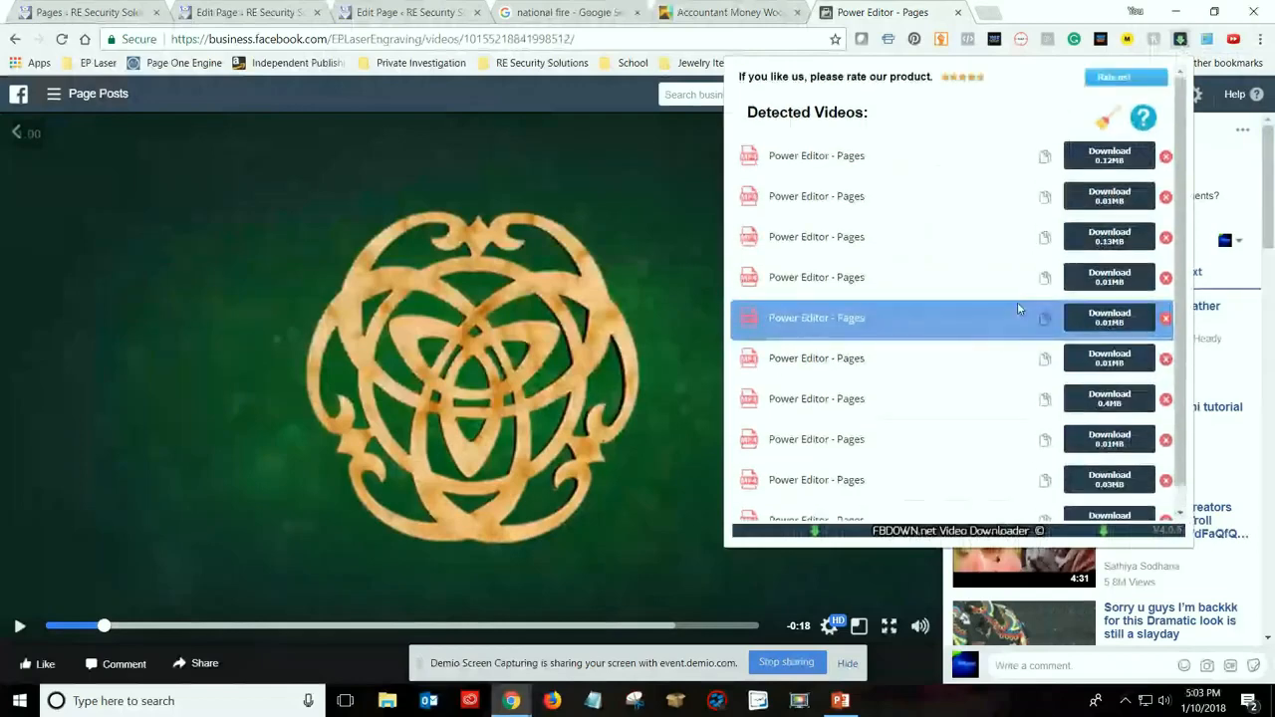
pyautogui.click(282, 335)
pyautogui.click(482, 278)
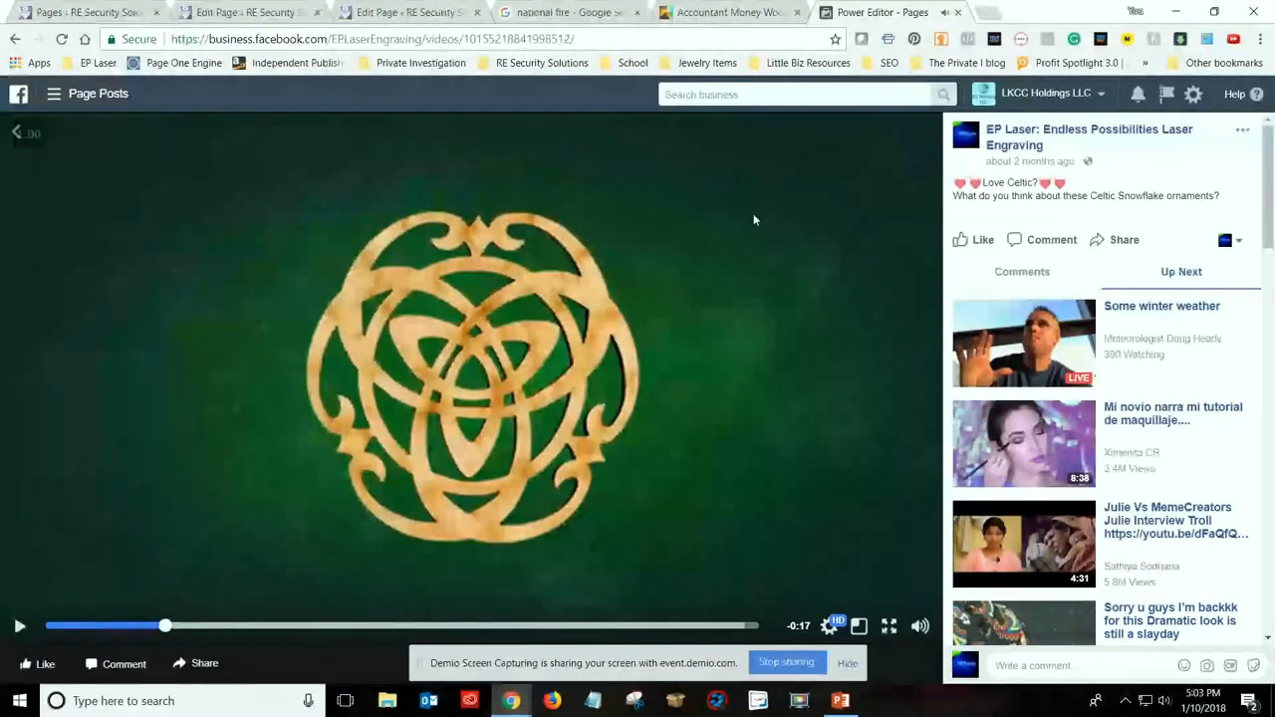
# Show the Celtic ornaments video's URL, copy it and open it in a new browser tab
pyautogui.rightClick(647, 394)
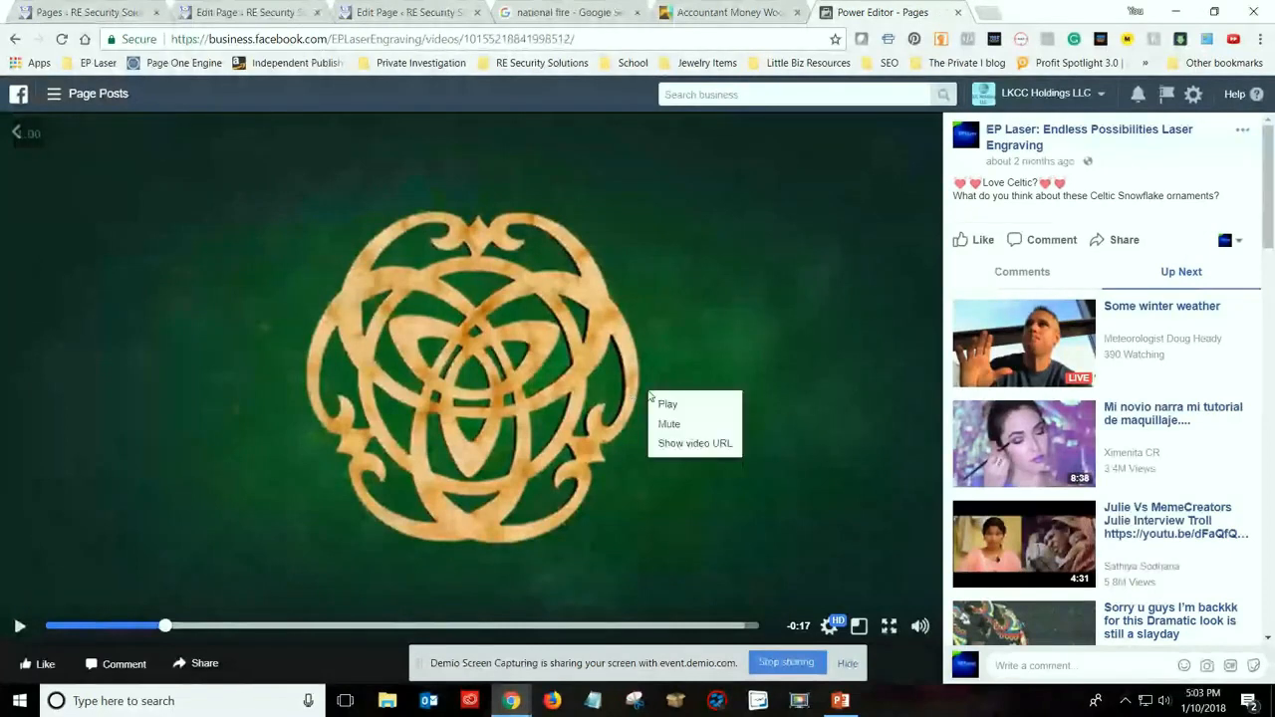
pyautogui.click(710, 445)
pyautogui.click(422, 136)
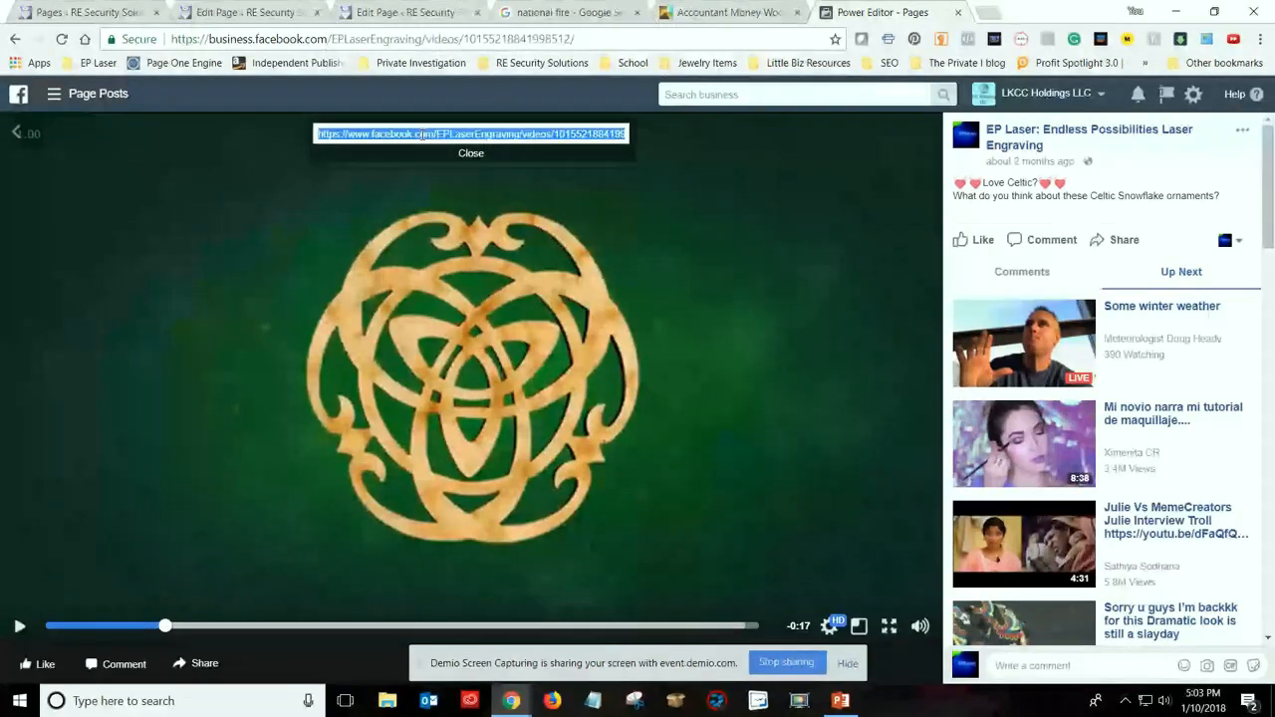
pyautogui.click(989, 12)
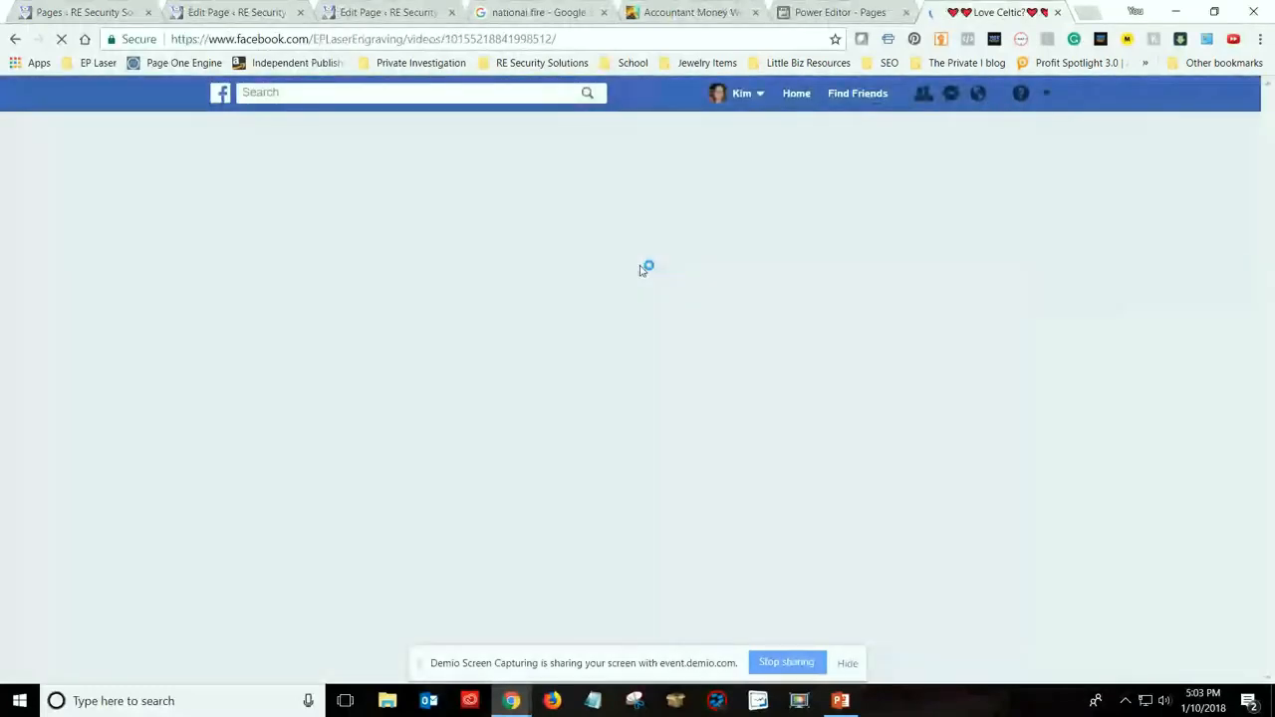
# Bring up the FBDOWN.net download options for the Celtic ornaments video on its own Facebook page, closing the downloader's unsupported page
pyautogui.click(1180, 39)
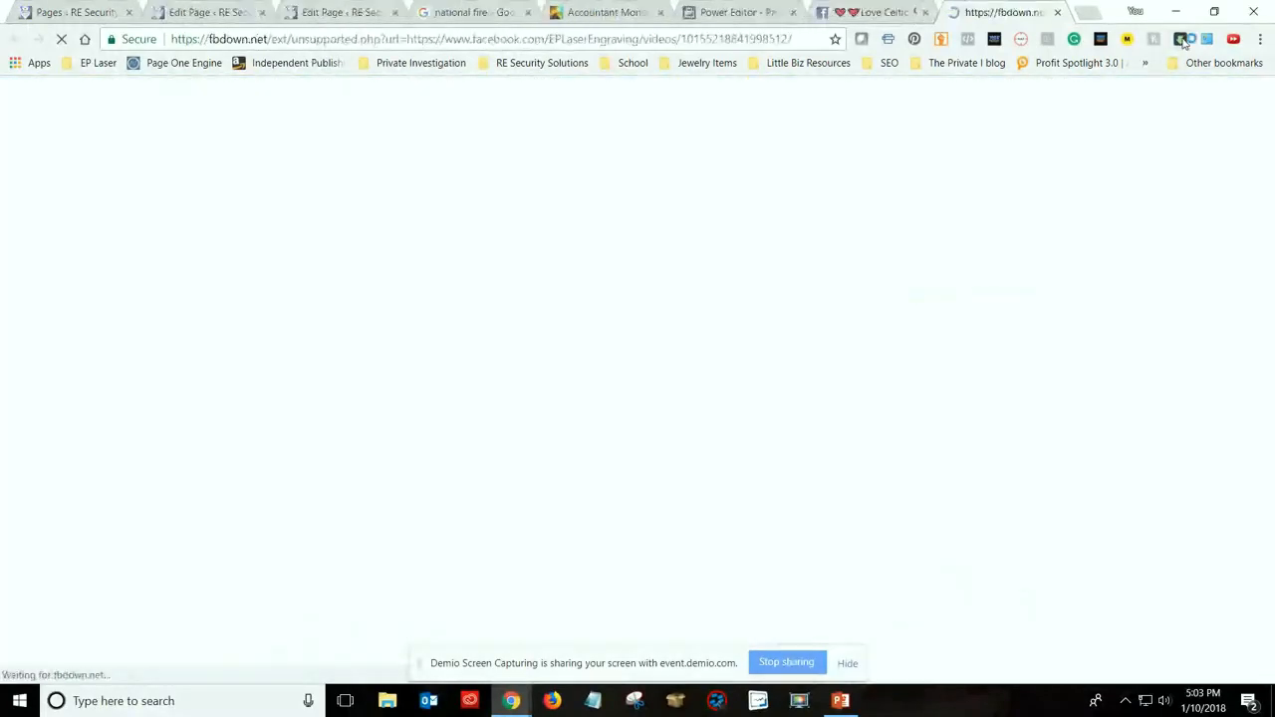
pyautogui.click(1058, 13)
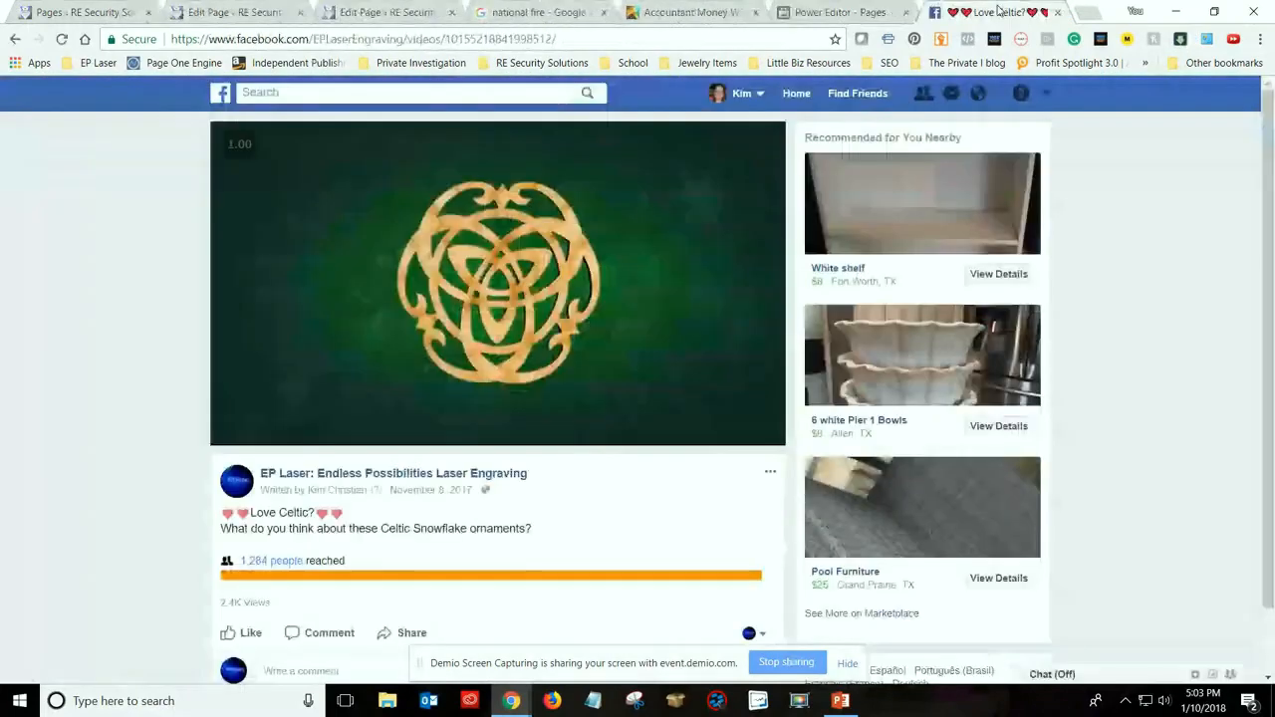
pyautogui.click(1180, 39)
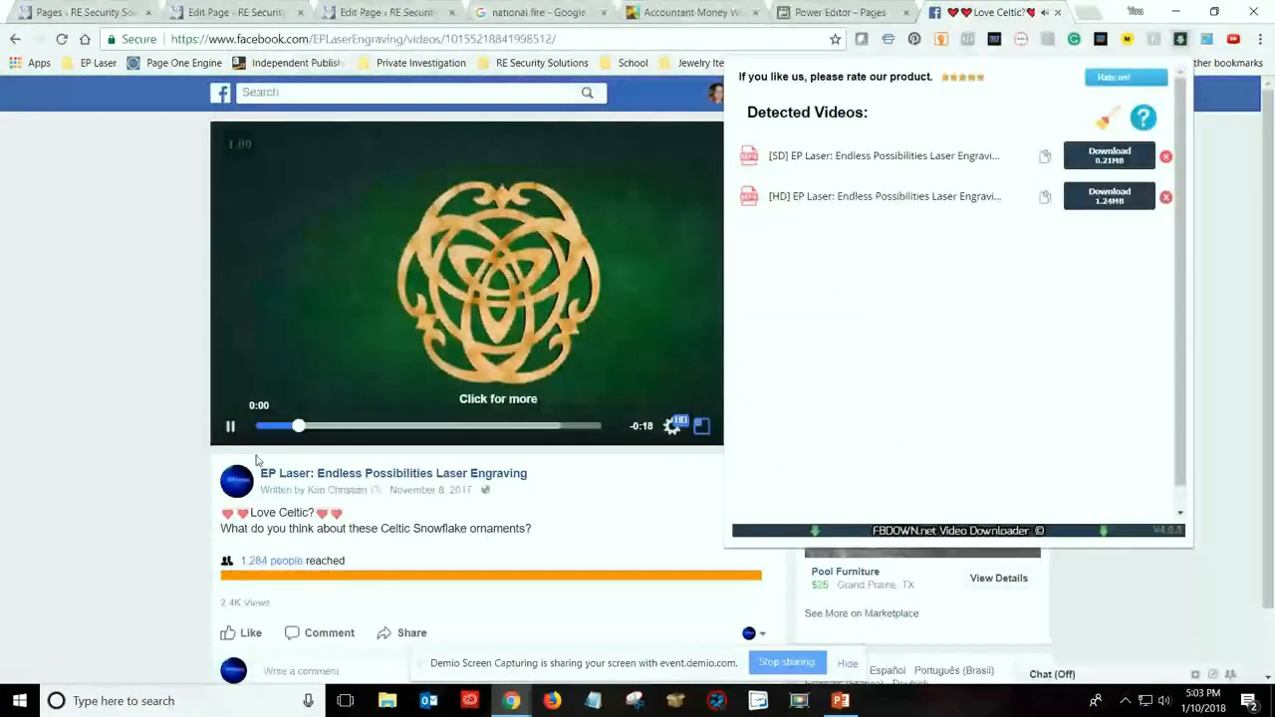
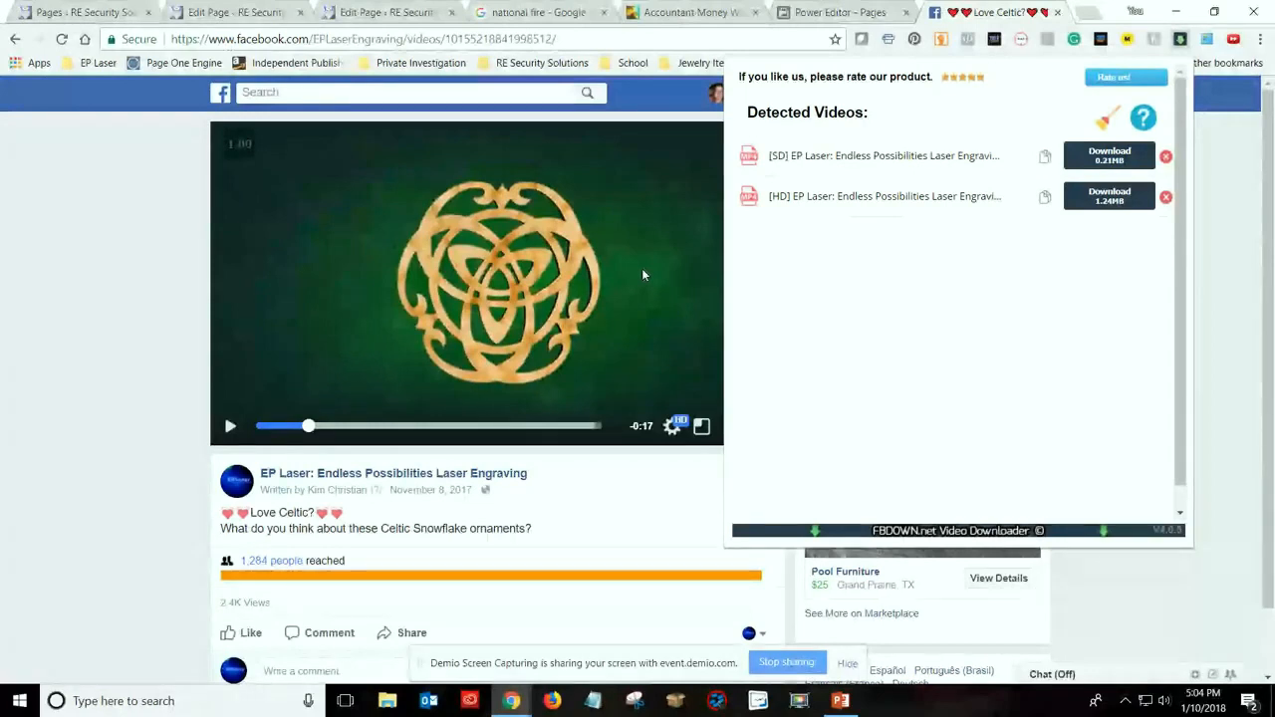
# Look through the installed programs on the computer down to Adobe Premiere Pro CC 2015.3
pyautogui.press('super')
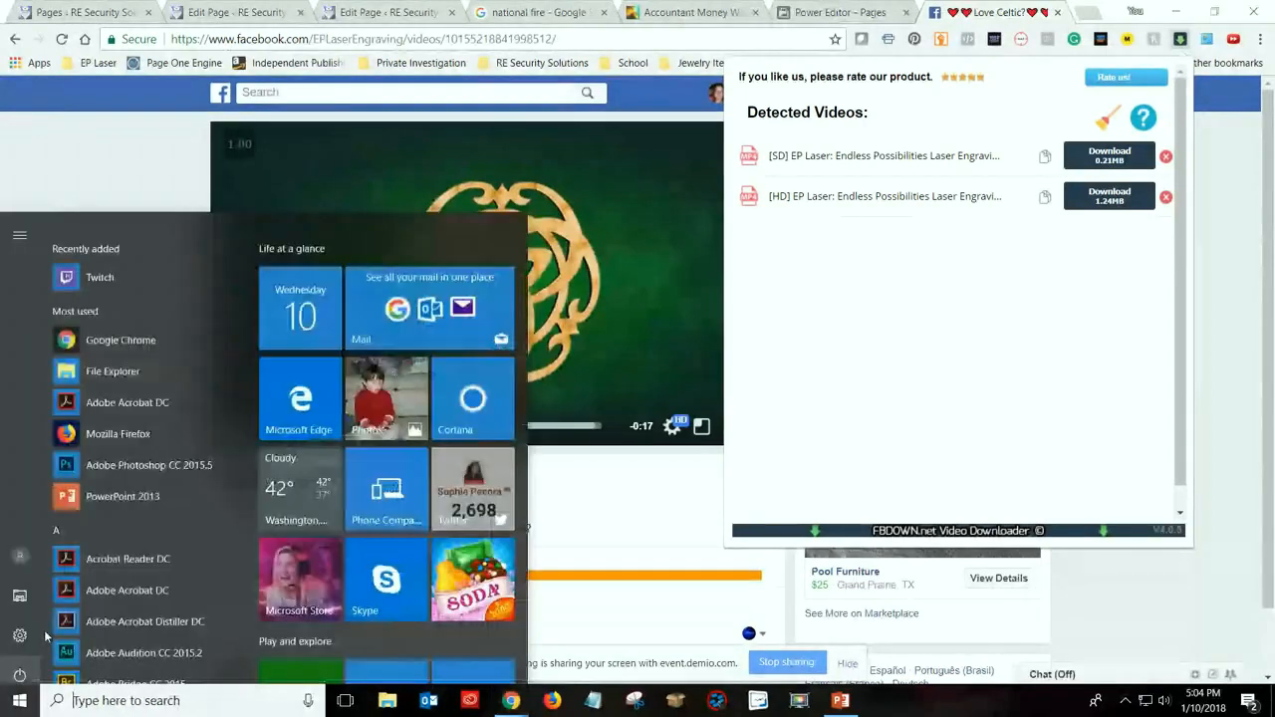
pyautogui.scroll(-3, 112, 566)
pyautogui.scroll(-3, 113, 562)
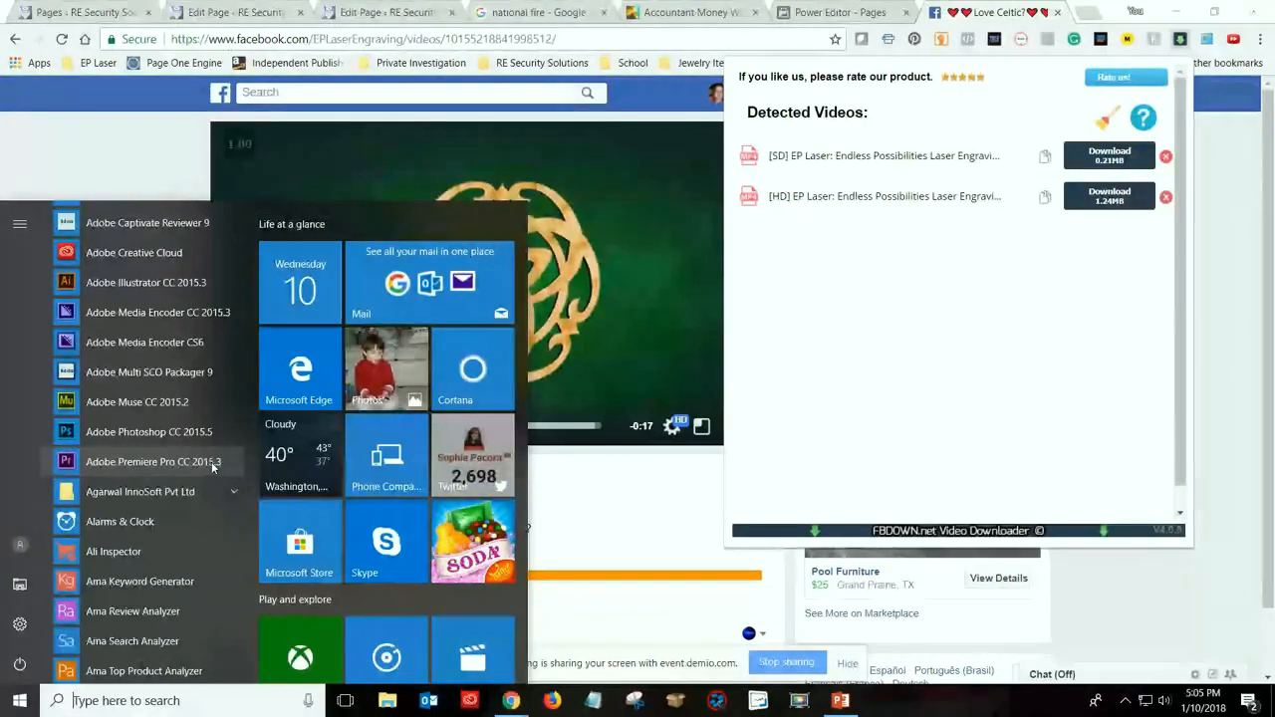
# Search Google for "free video creation software" in a new browser tab
pyautogui.click(1087, 13)
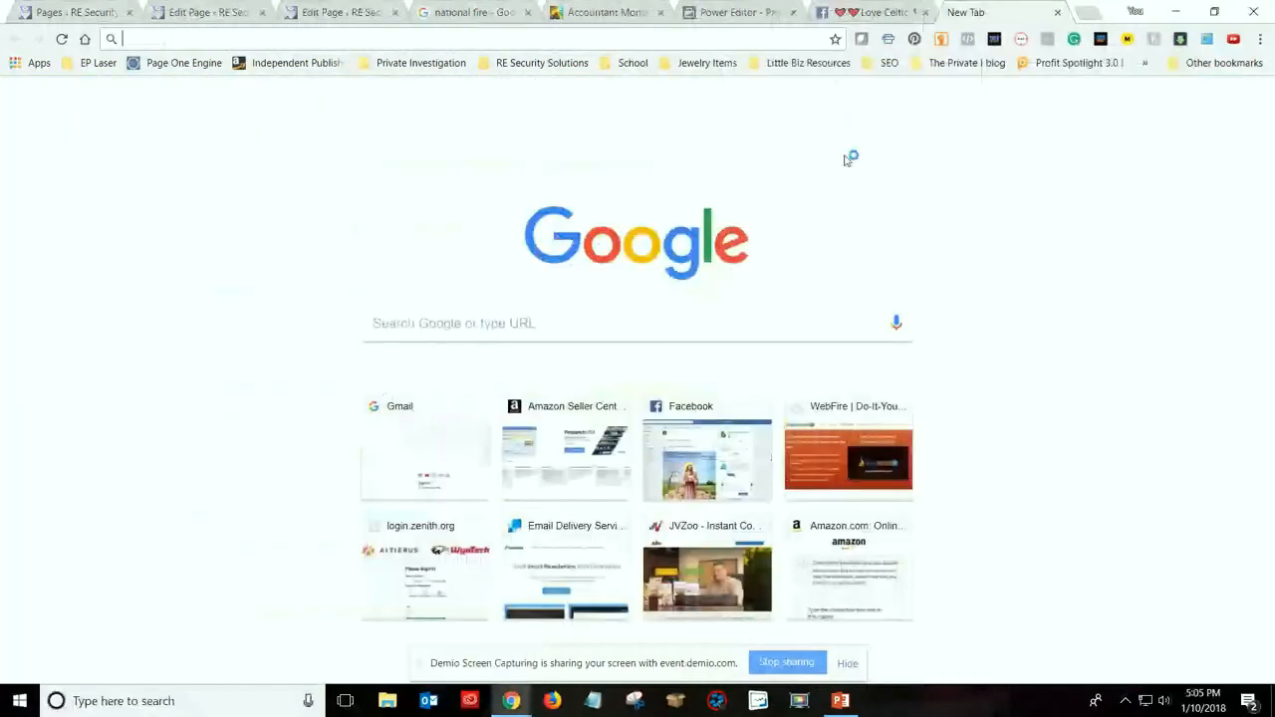
pyautogui.write('free video')
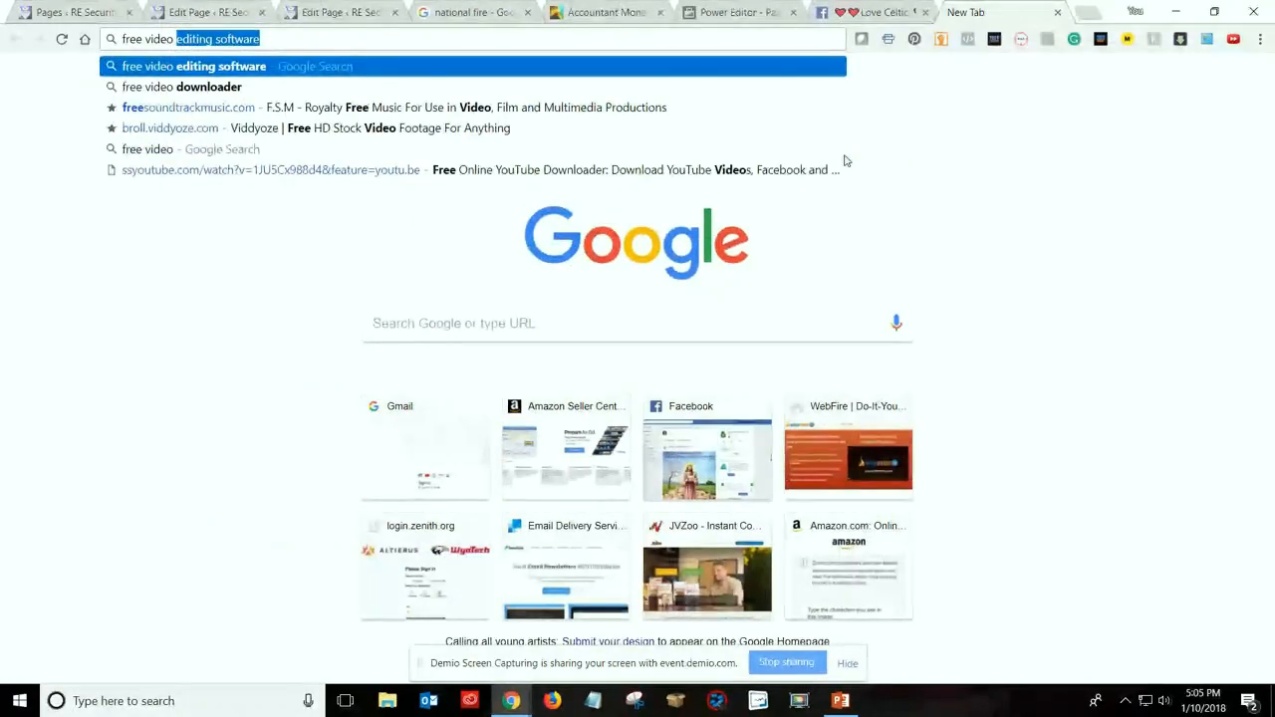
pyautogui.write('s')
pyautogui.press('BackSpace')
pyautogui.write('c')
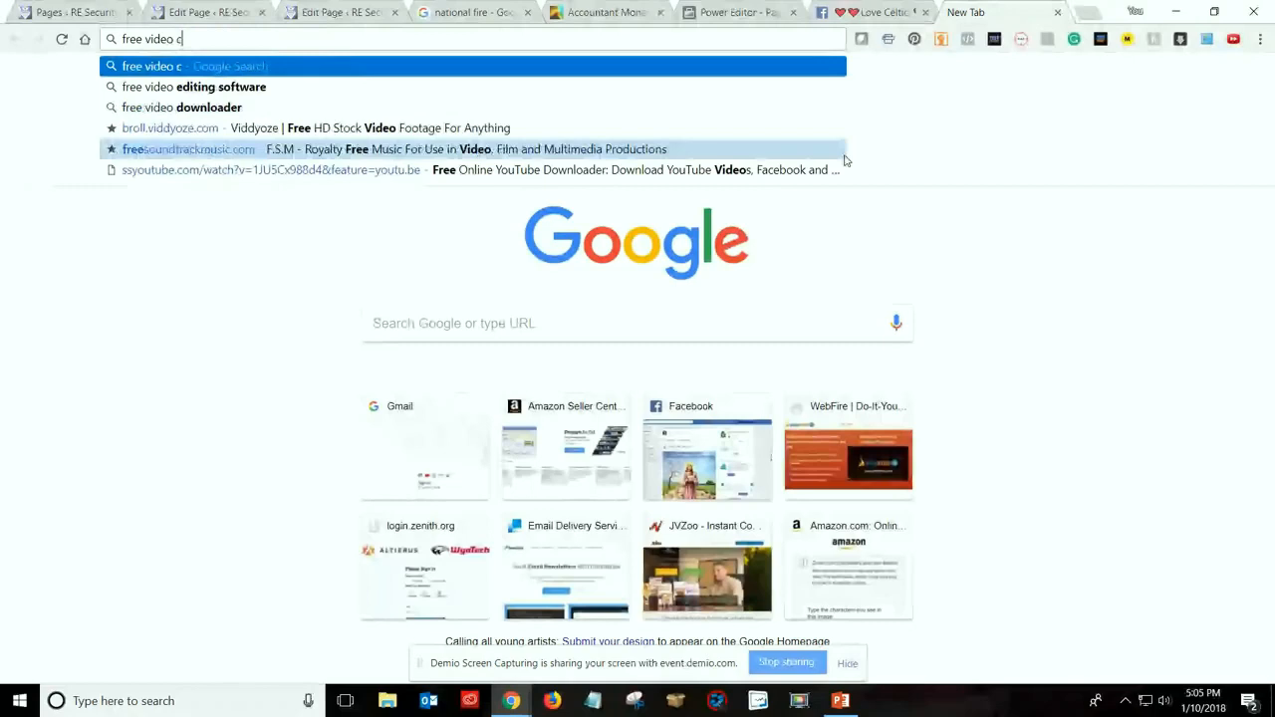
pyautogui.write('reation')
pyautogui.press('BackSpace')
pyautogui.write('sofrt')
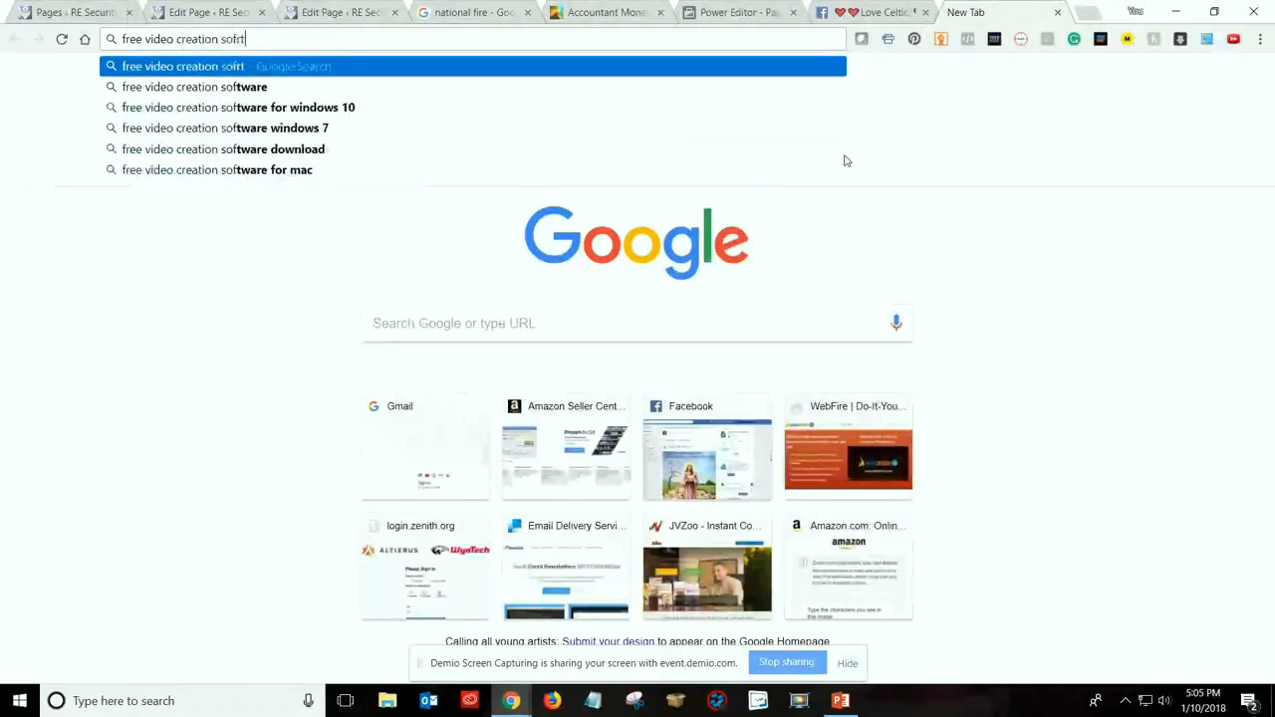
pyautogui.press('BackSpace')
pyautogui.press('BackSpace')
pyautogui.write('tg')
pyautogui.press('BackSpace')
pyautogui.press('BackSpace')
pyautogui.click(243, 88)
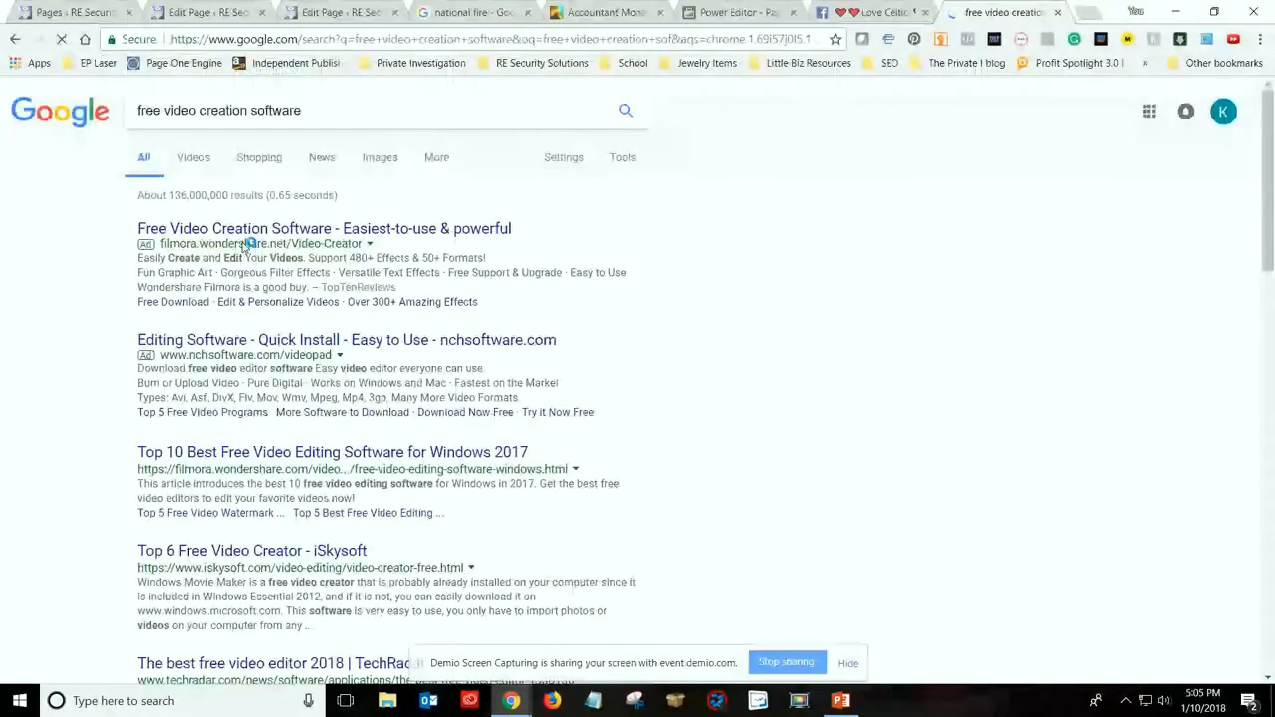
# Open the "Top 10 Best Free Video Editing Software for Windows 2017" result in a new tab and view it
pyautogui.scroll(-1, 296, 336)
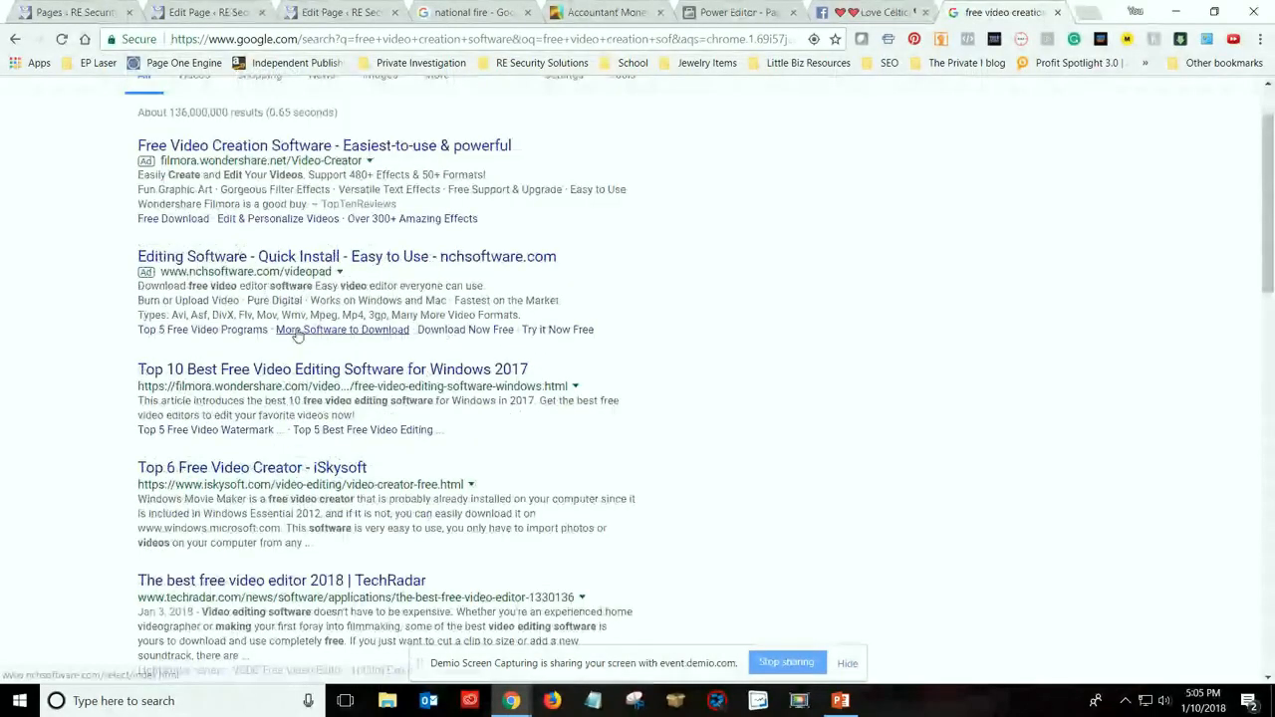
pyautogui.scroll(-2, 296, 336)
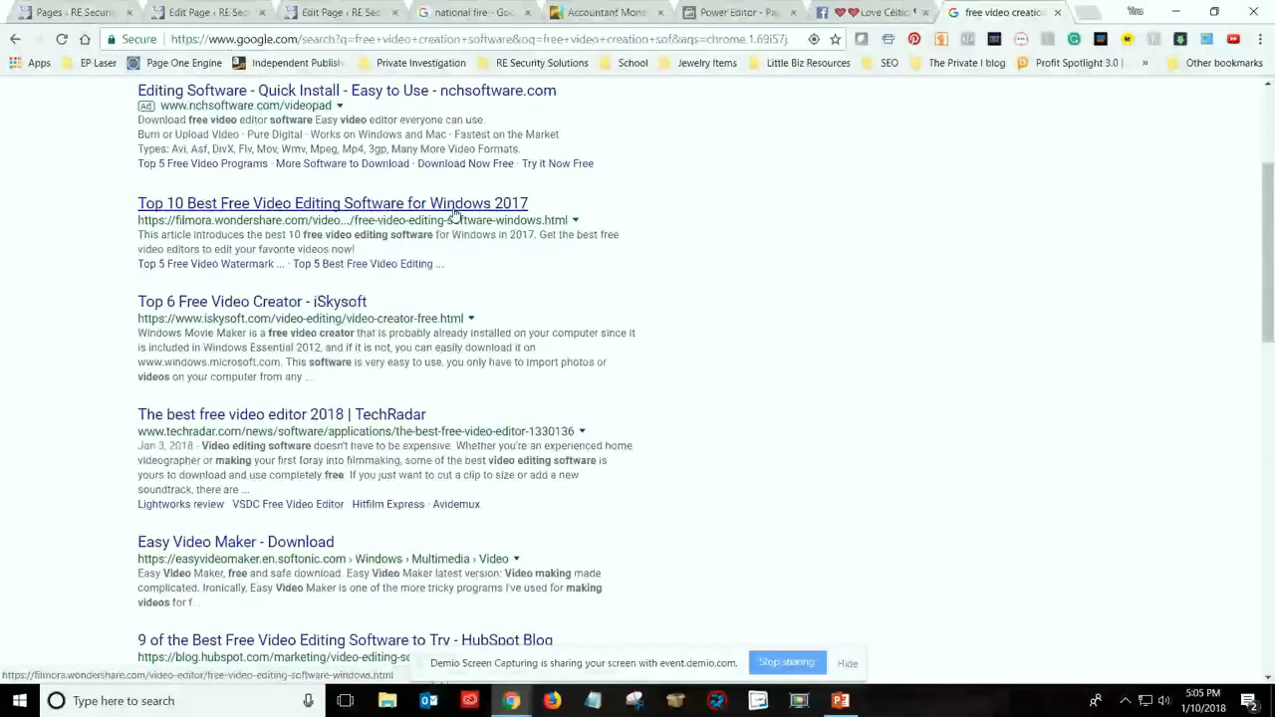
pyautogui.rightClick(270, 209)
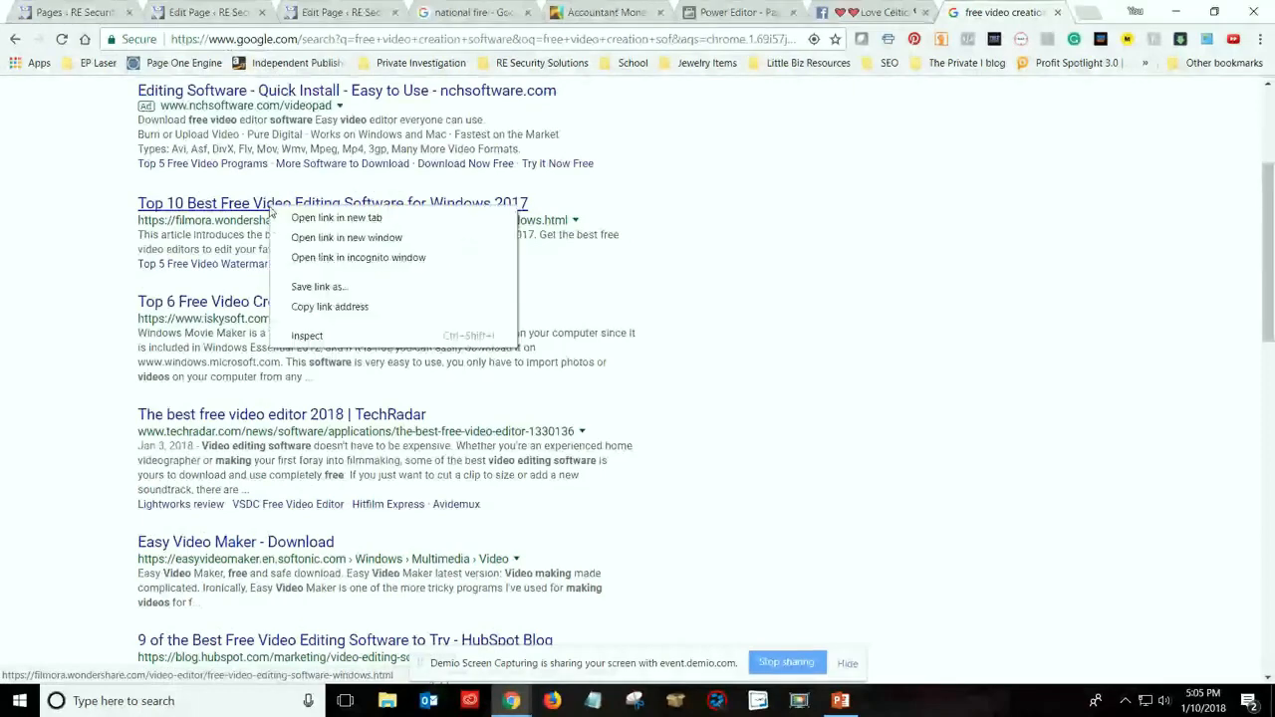
pyautogui.click(337, 217)
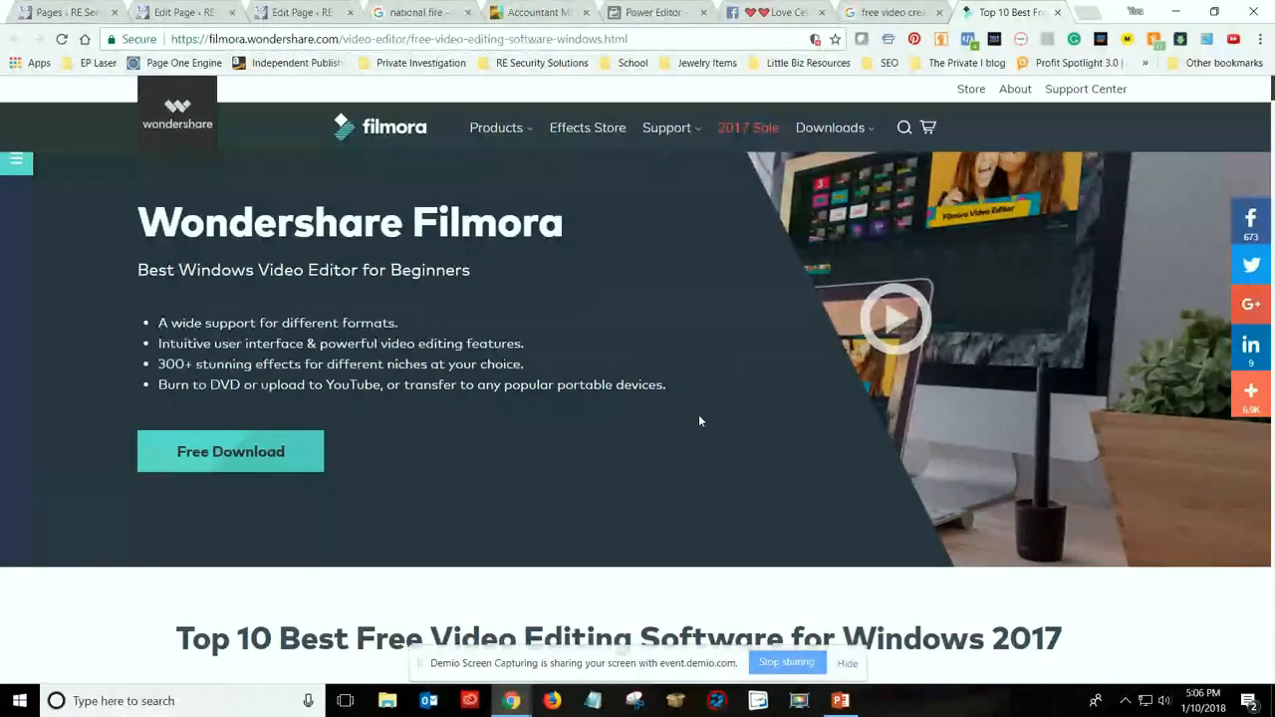
# Review the Adobe programs in the computer's installed apps list, then return to the Filmora article
pyautogui.click(18, 701)
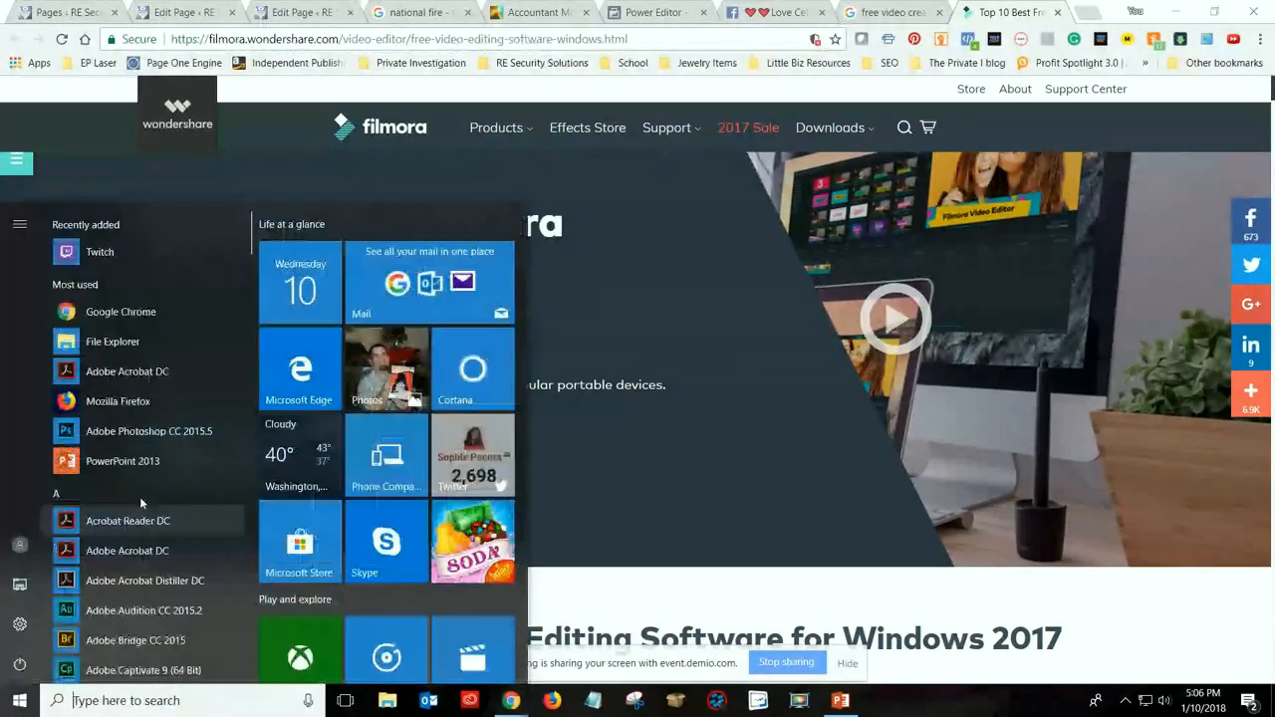
pyautogui.scroll(-3, 137, 432)
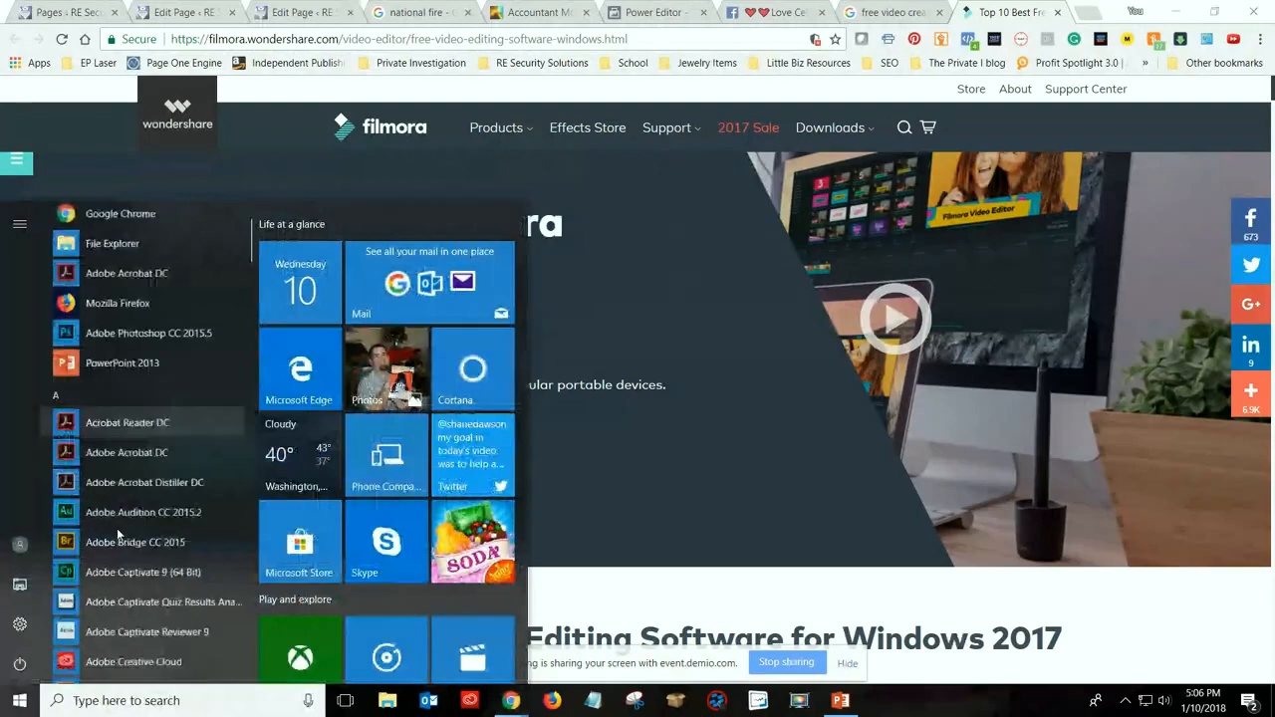
pyautogui.scroll(-1, 117, 527)
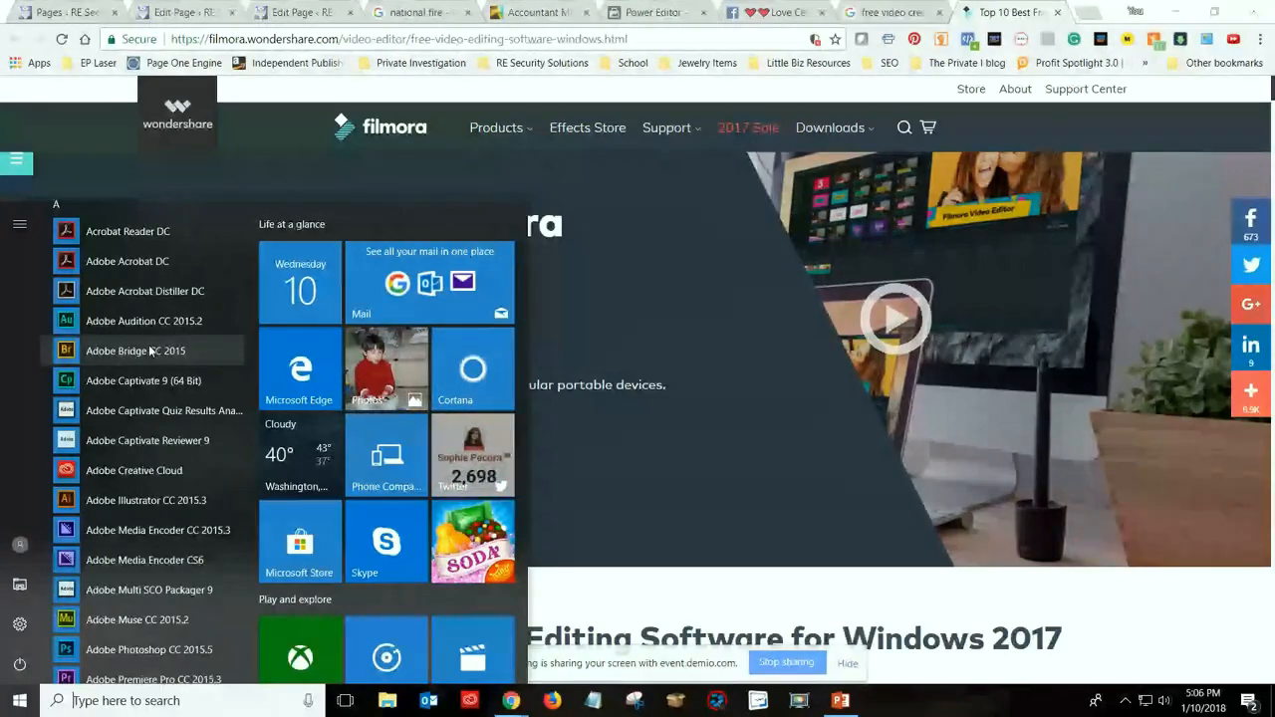
pyautogui.scroll(-1, 167, 541)
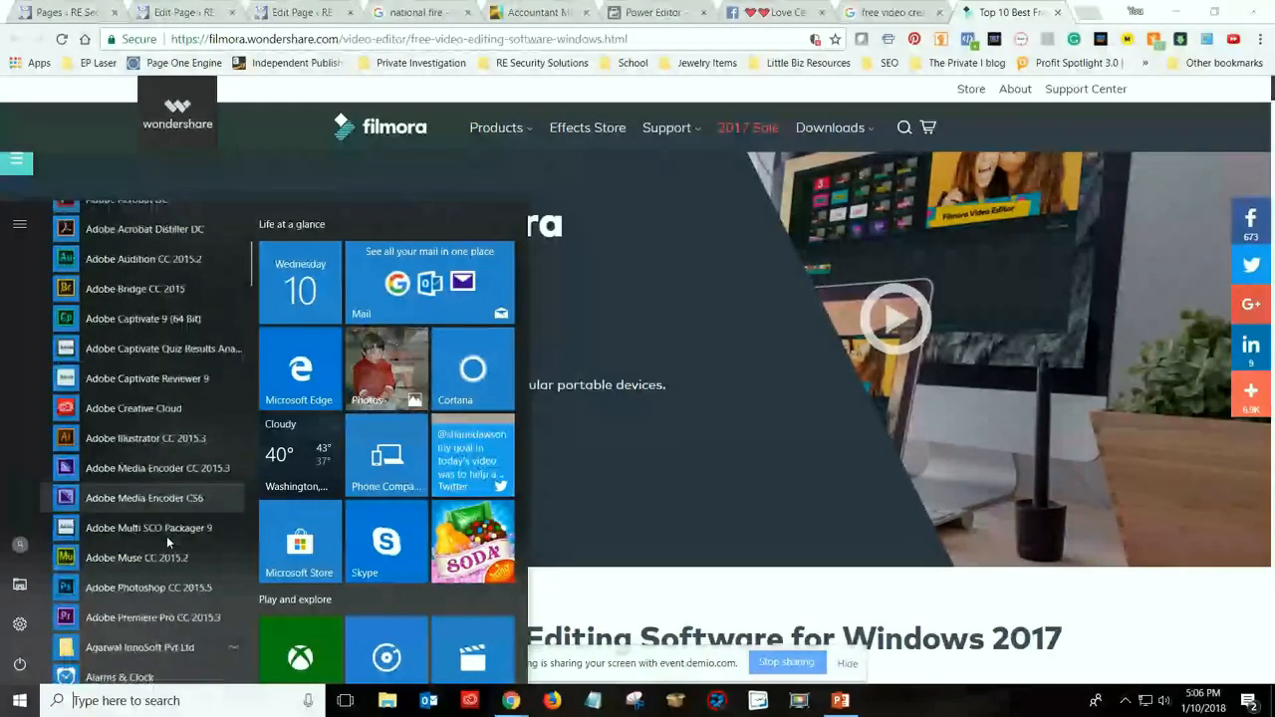
pyautogui.scroll(-3, 166, 536)
pyautogui.scroll(4, 165, 528)
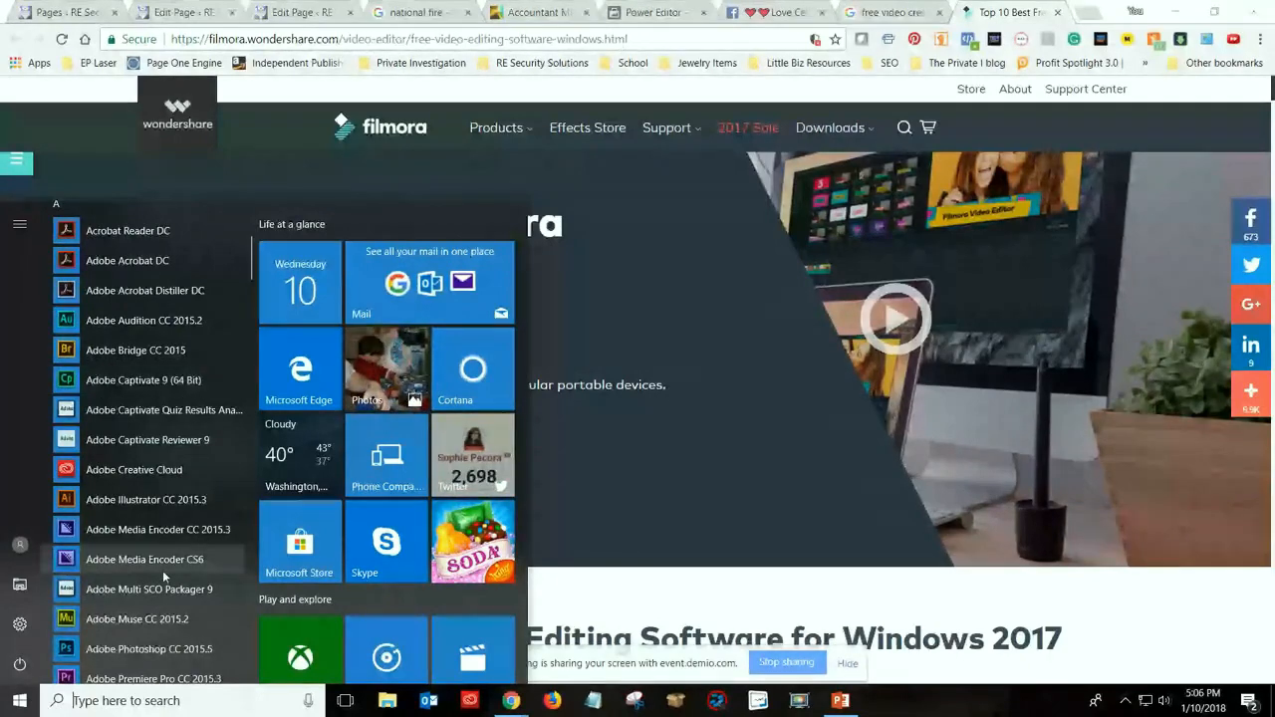
pyautogui.click(760, 493)
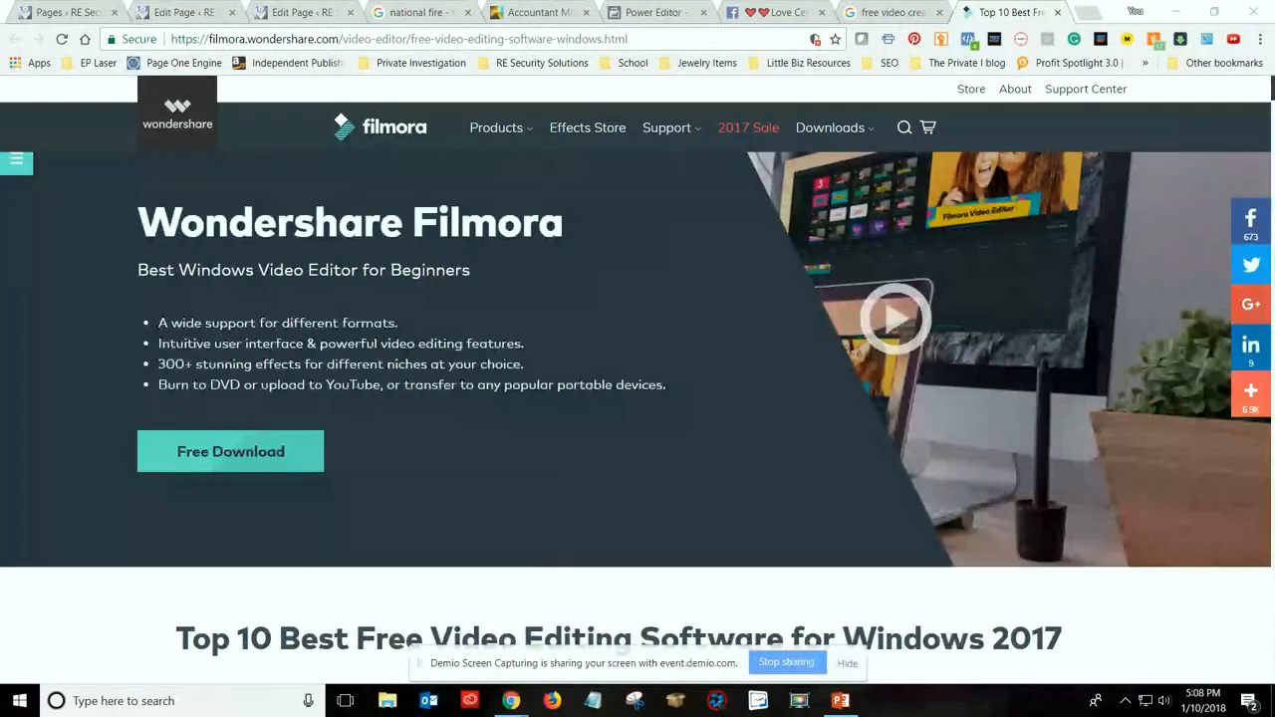
# Return to the WordPress editor of the Arlington TX Security Systems page, checking the Burglar Systems page editor on the way
pyautogui.click(288, 11)
pyautogui.click(185, 12)
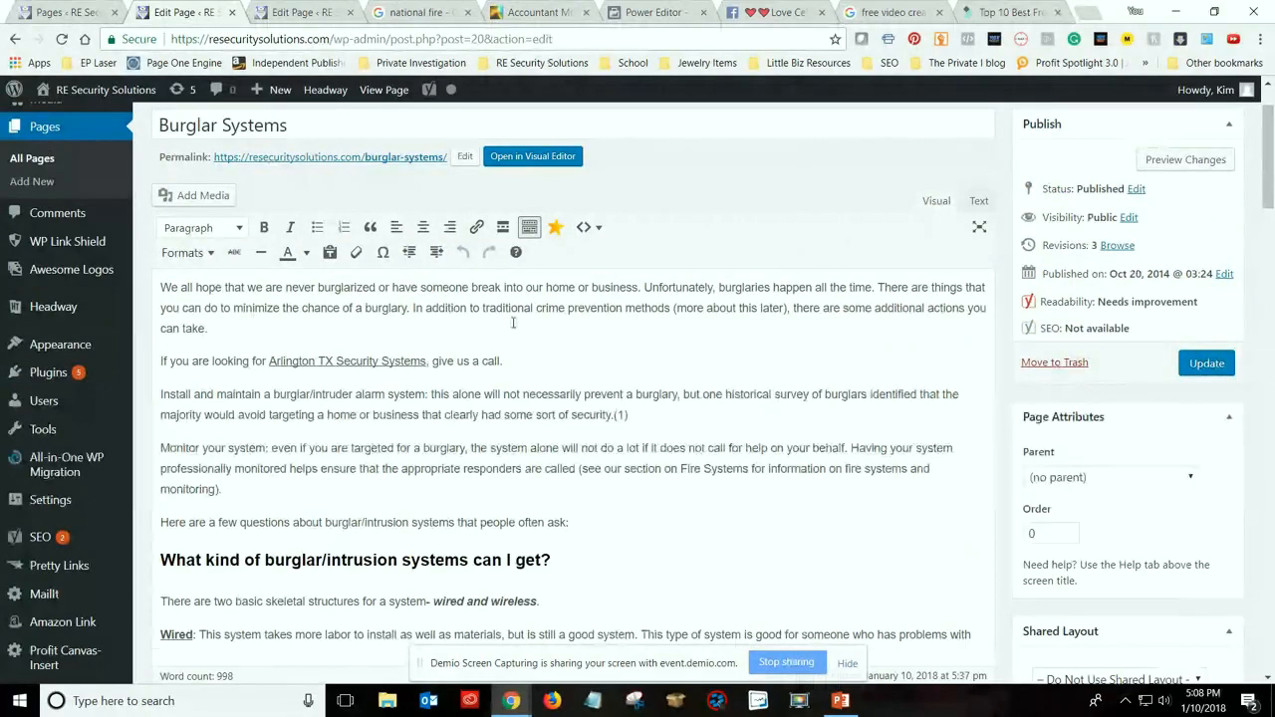
pyautogui.click(296, 13)
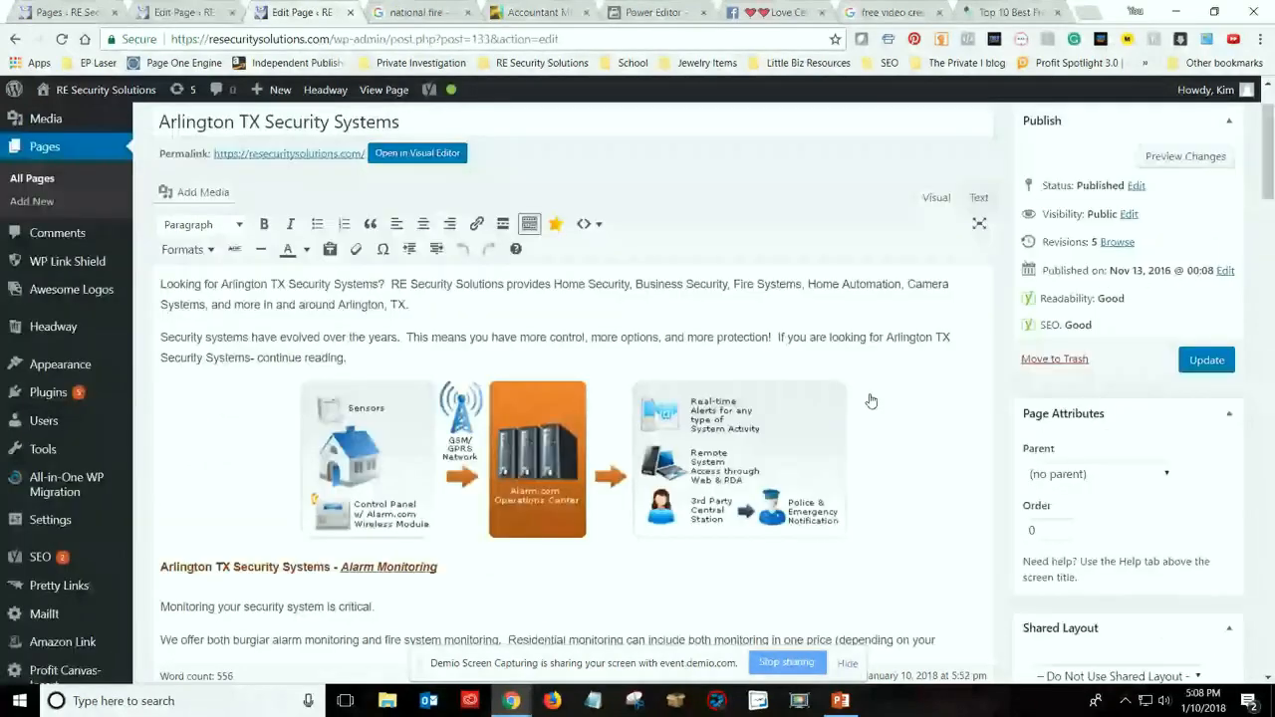
# Examine the Arlington TX Security Systems page content, from the introduction and diagram through the Alarm Monitoring, Burglar Systems and Fire Systems sections
pyautogui.scroll(-2, 657, 283)
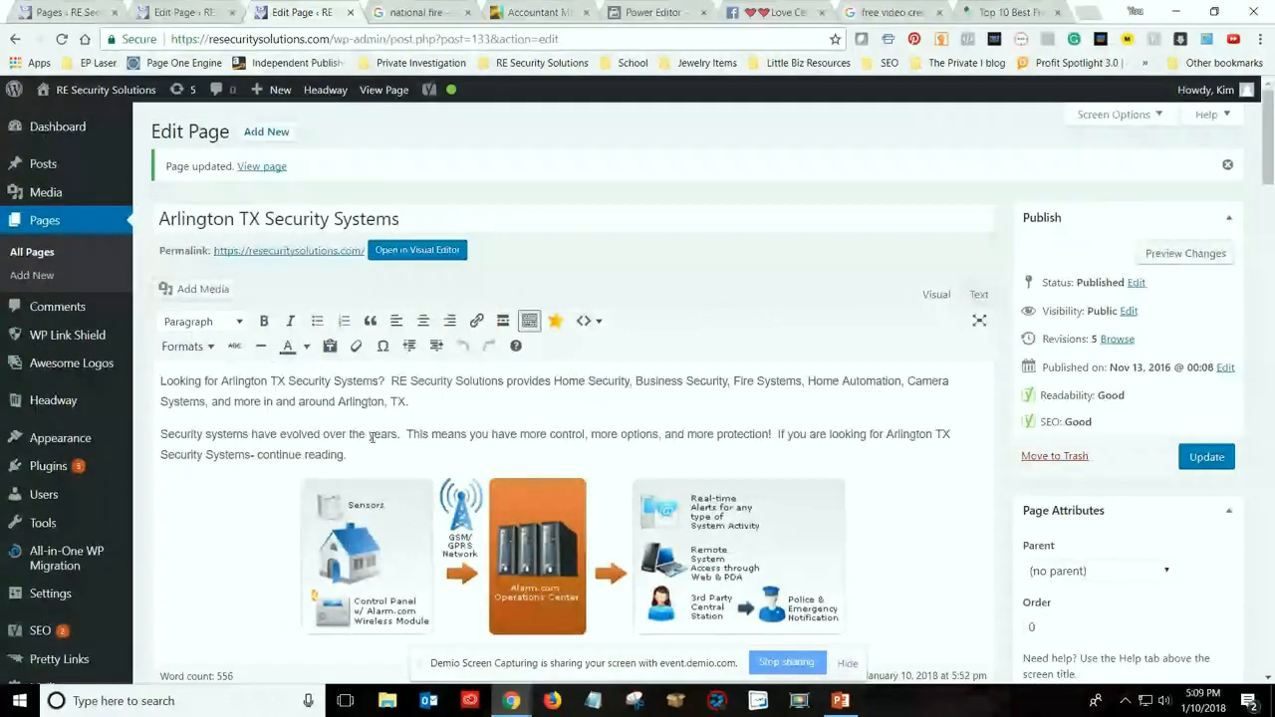
pyautogui.scroll(-2, 371, 438)
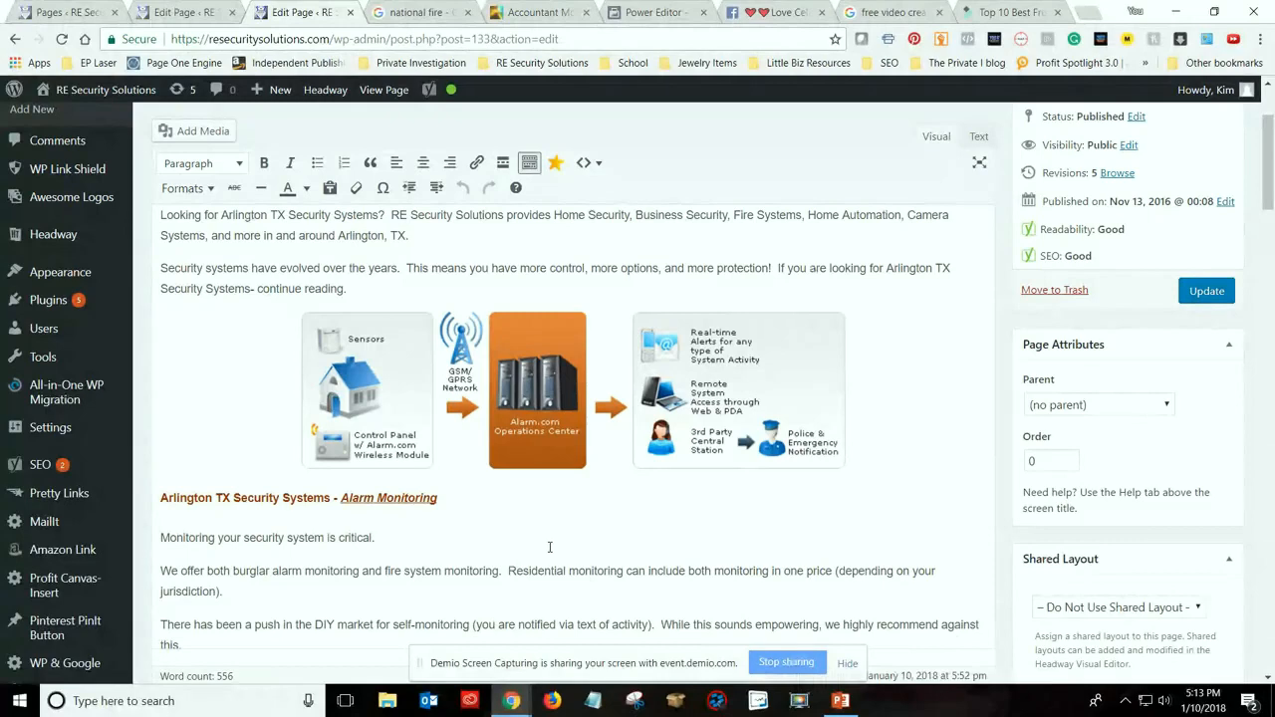
pyautogui.scroll(-3, 653, 492)
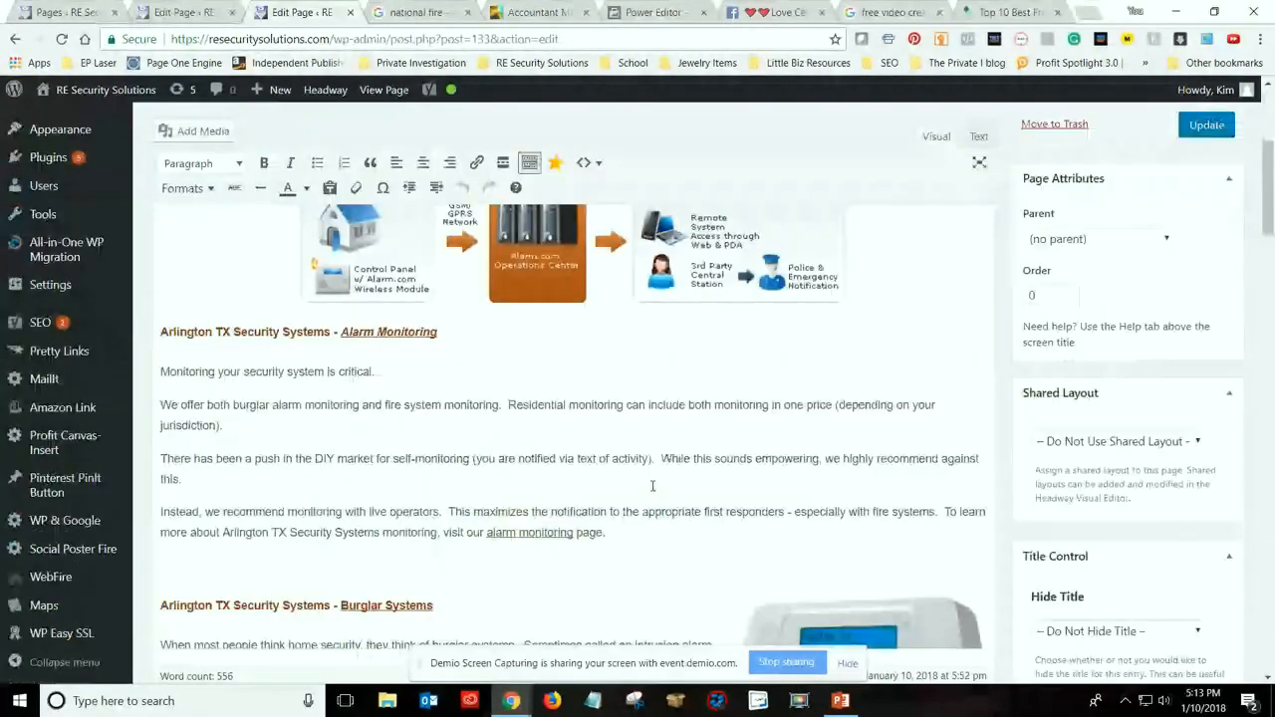
pyautogui.scroll(-2, 652, 485)
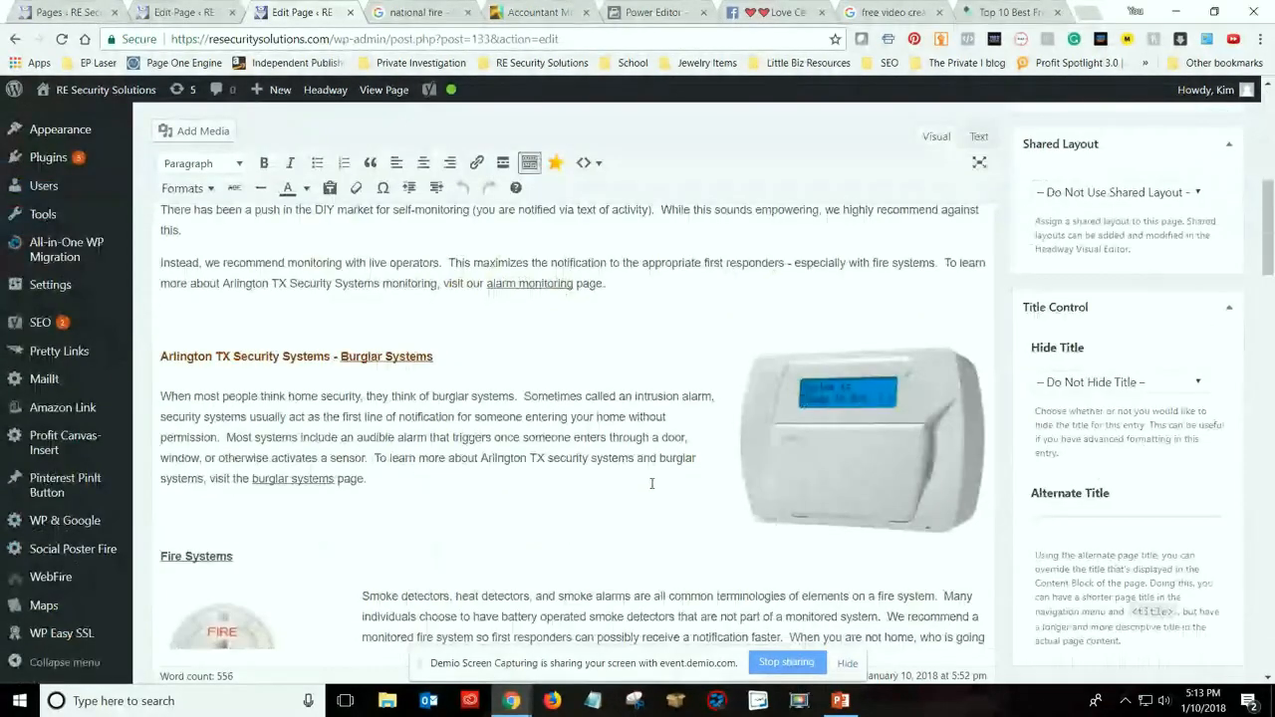
pyautogui.scroll(3, 649, 480)
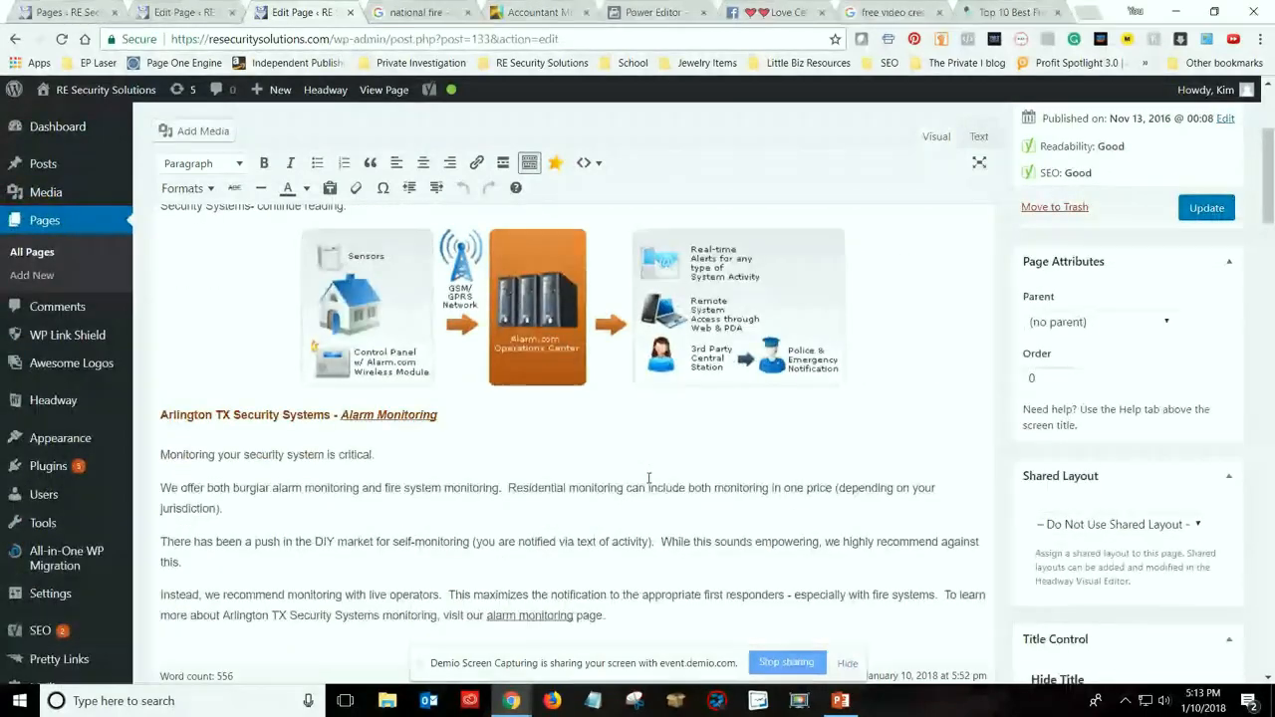
pyautogui.scroll(2, 570, 476)
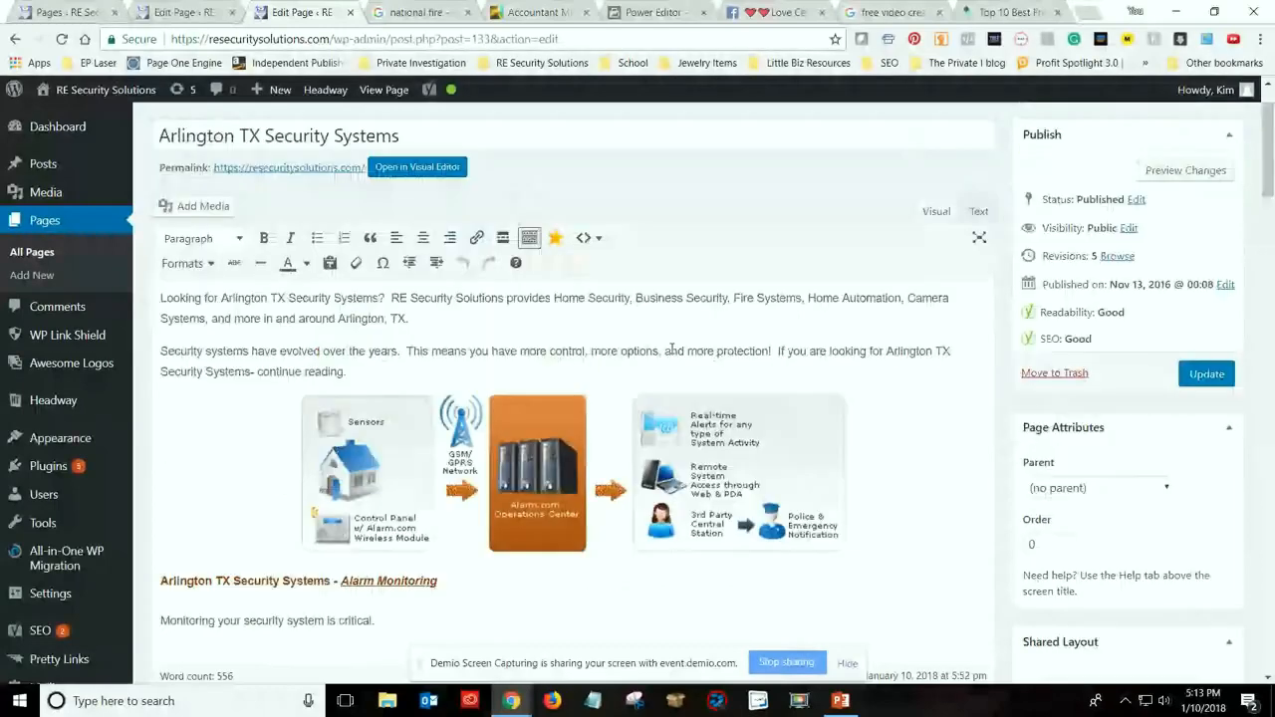
pyautogui.scroll(-3, 294, 501)
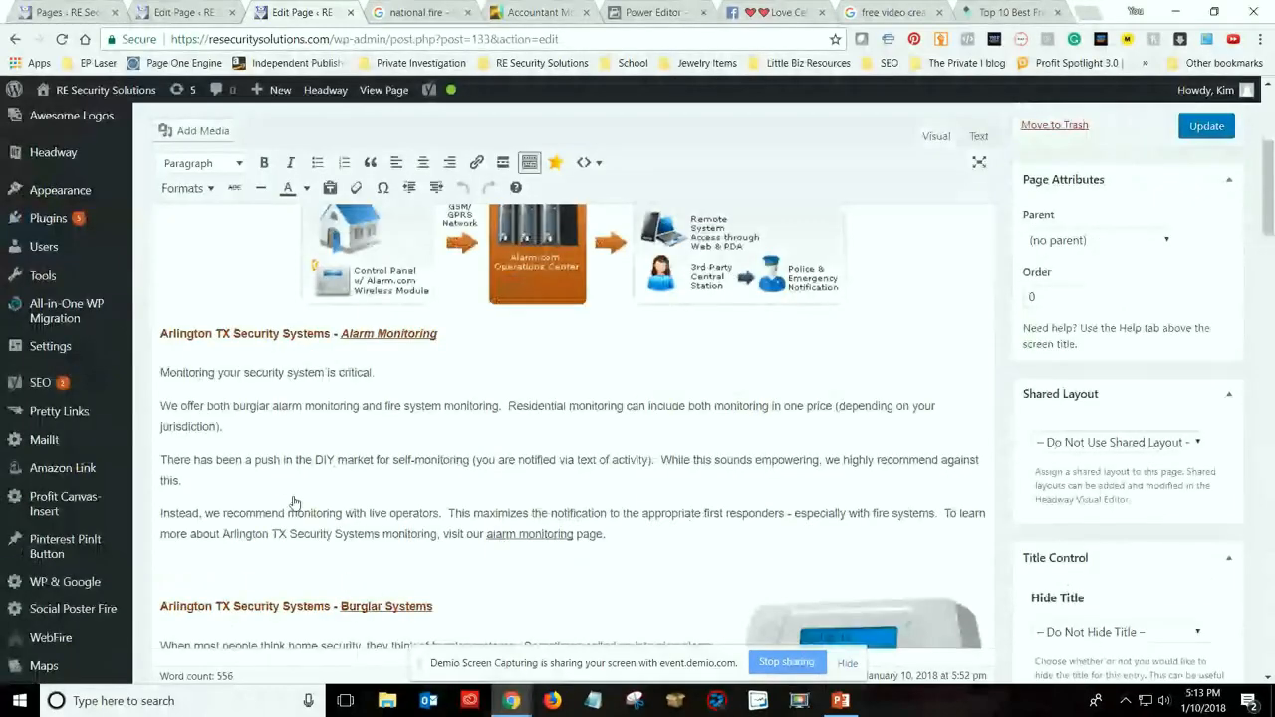
pyautogui.scroll(-1, 279, 493)
pyautogui.scroll(-4, 271, 487)
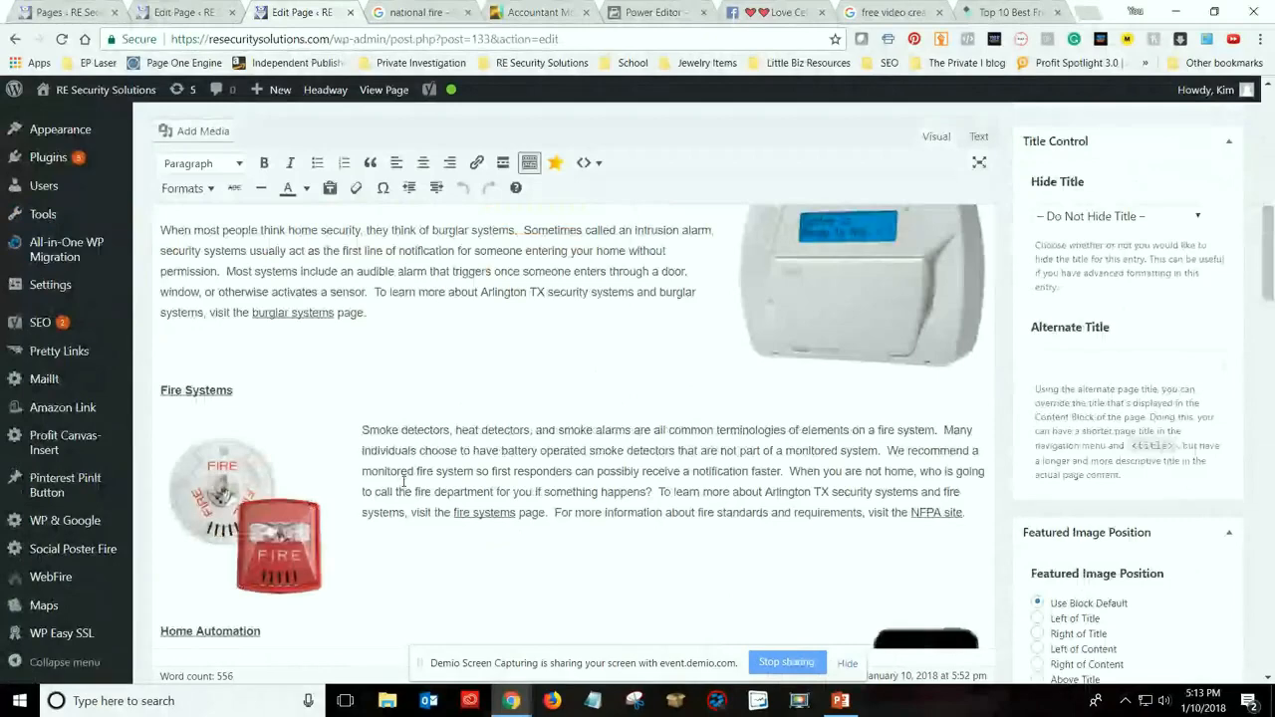
pyautogui.scroll(3, 404, 481)
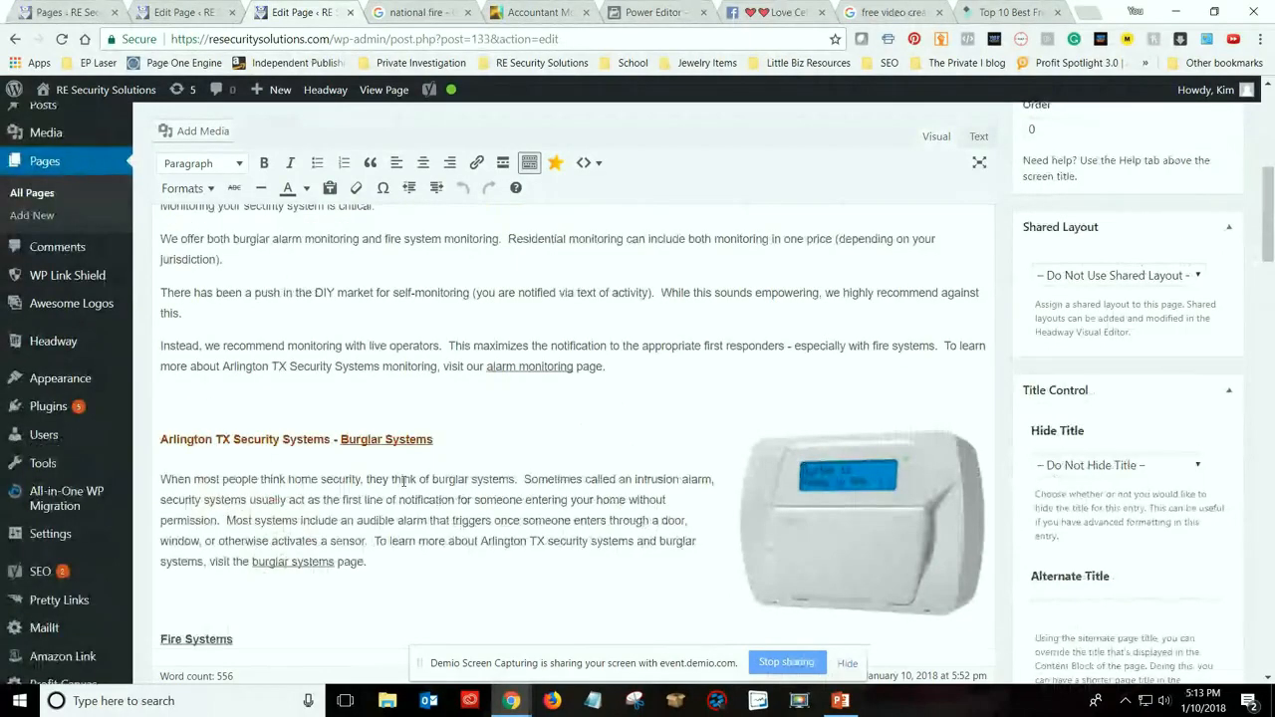
pyautogui.scroll(2, 425, 482)
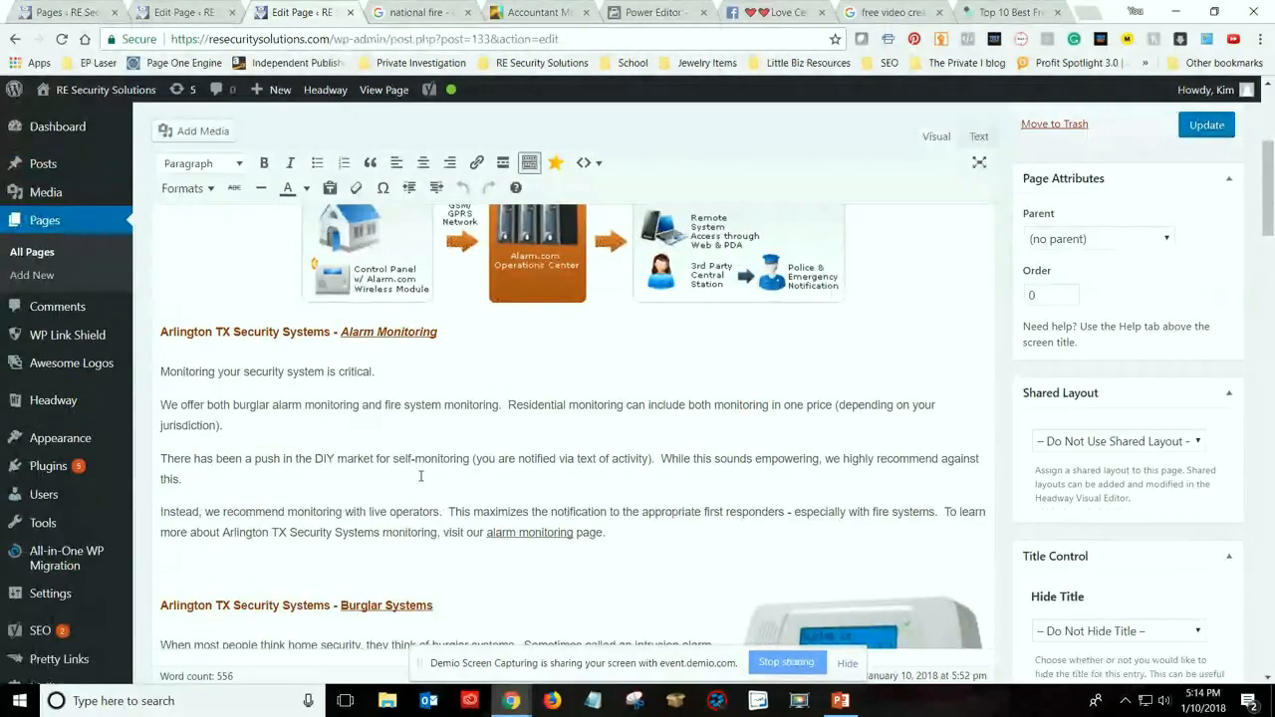
pyautogui.scroll(3, 527, 370)
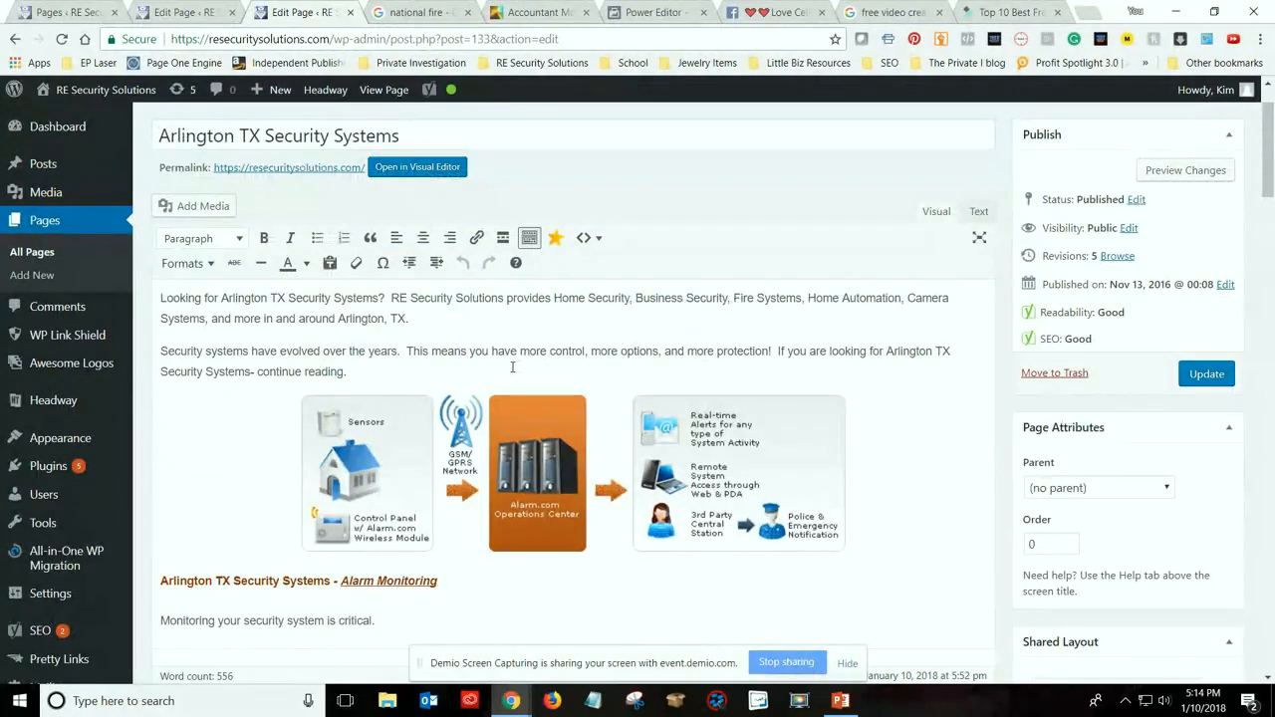
pyautogui.scroll(-2, 510, 367)
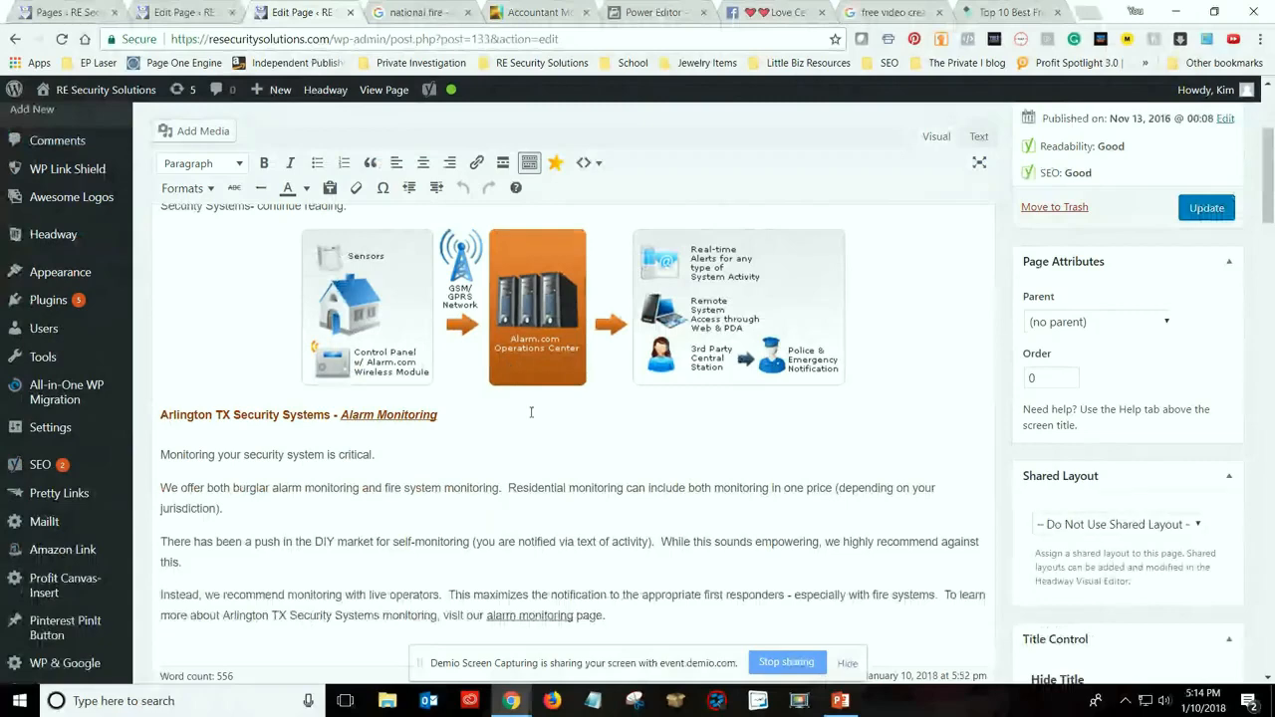
pyautogui.scroll(-2, 523, 418)
pyautogui.scroll(-1, 523, 439)
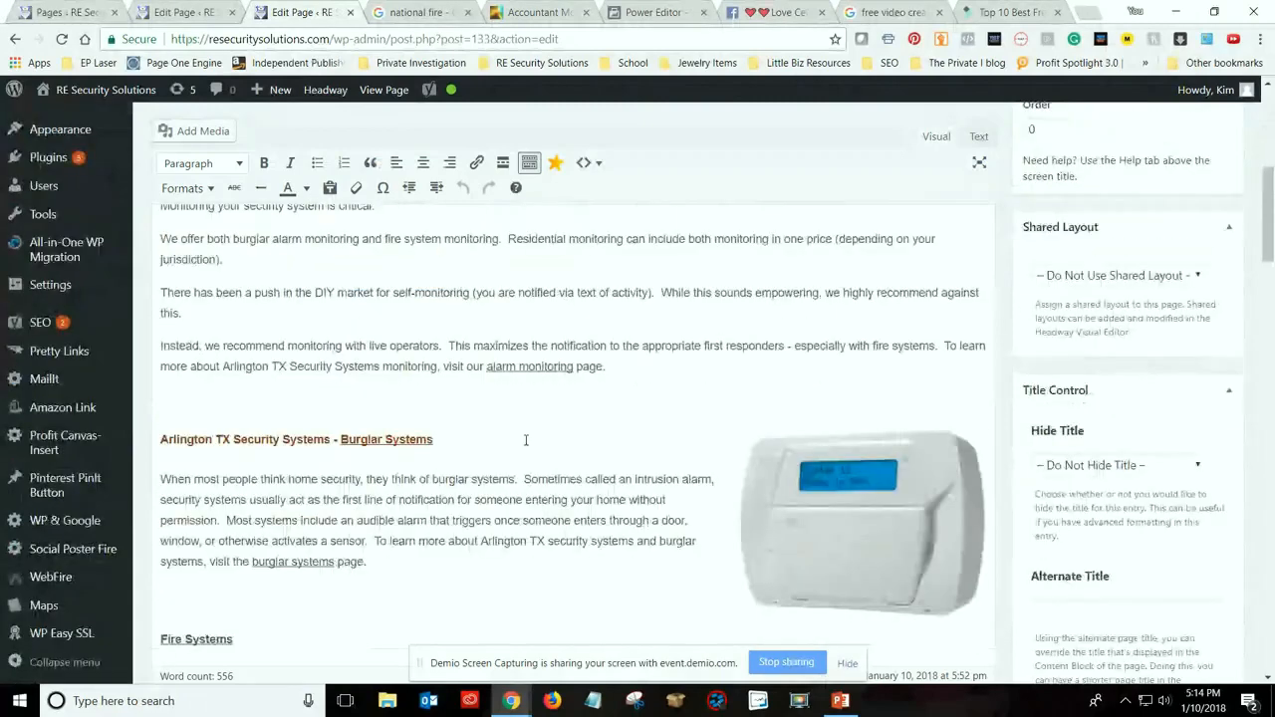
pyautogui.scroll(6, 526, 439)
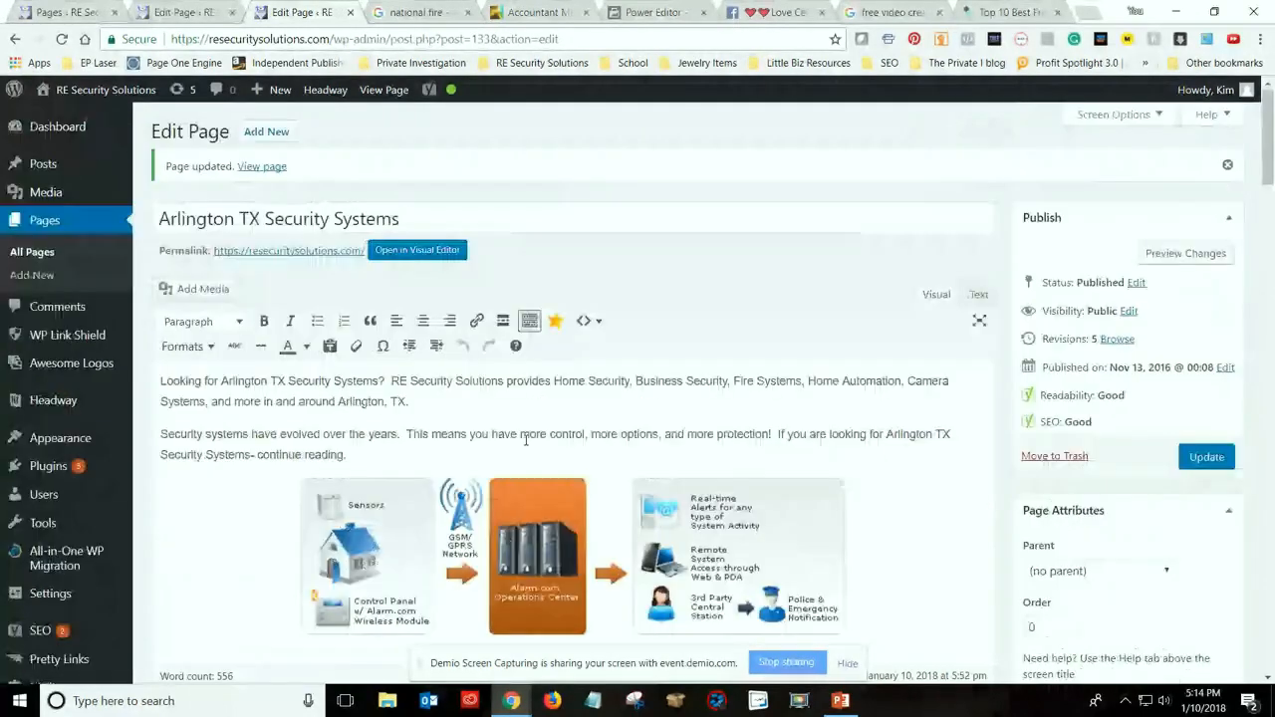
pyautogui.scroll(-3, 526, 439)
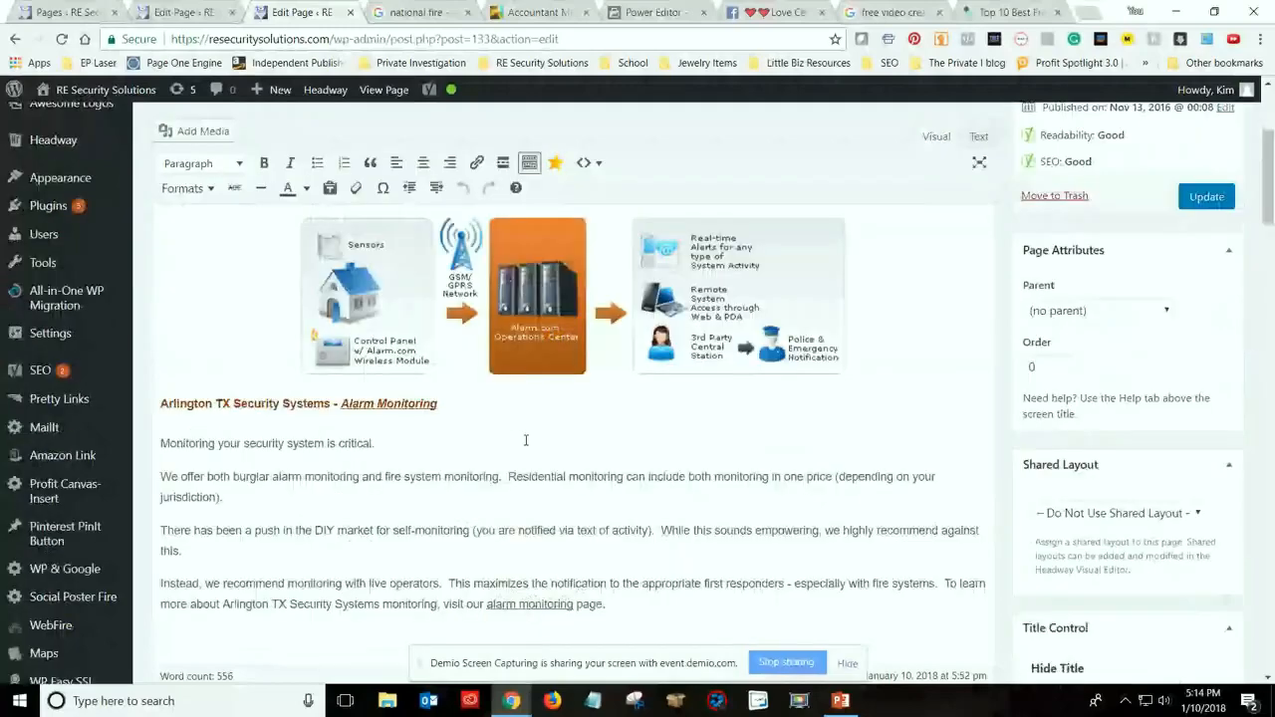
# Search Google for "white flower earrings" in a new browser tab
pyautogui.scroll(-4, 525, 439)
pyautogui.scroll(1, 526, 439)
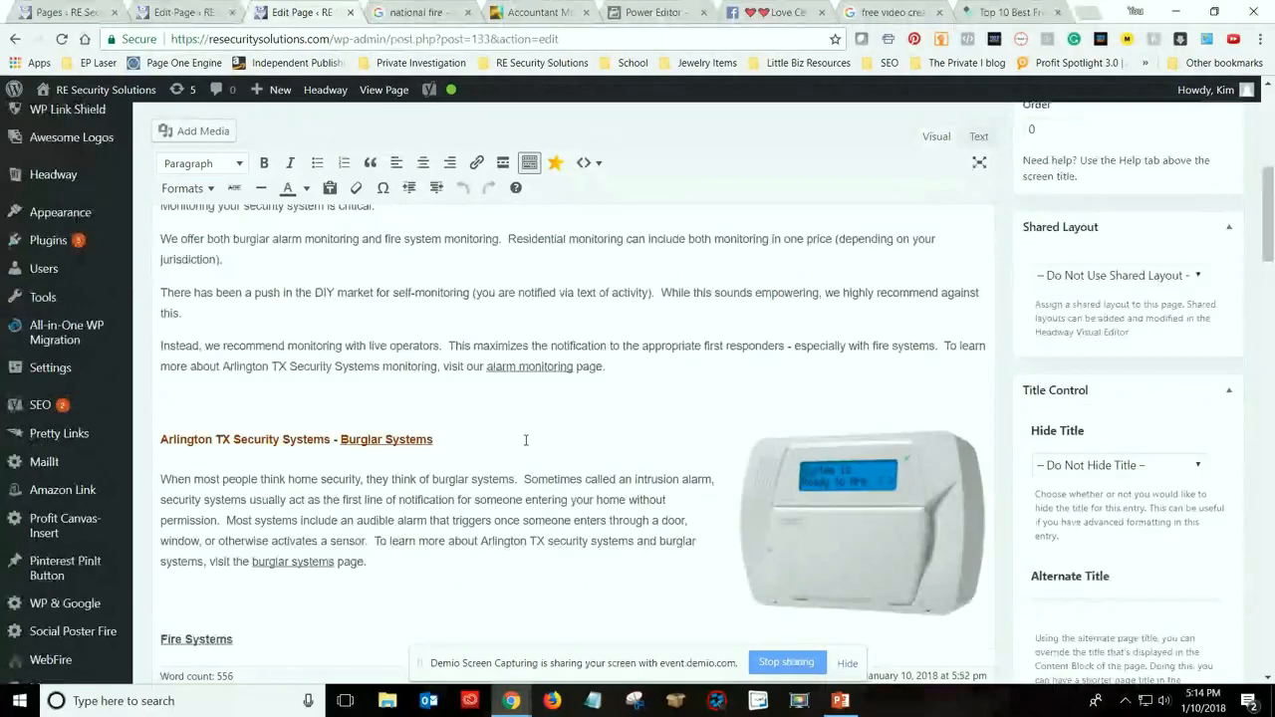
pyautogui.click(1088, 12)
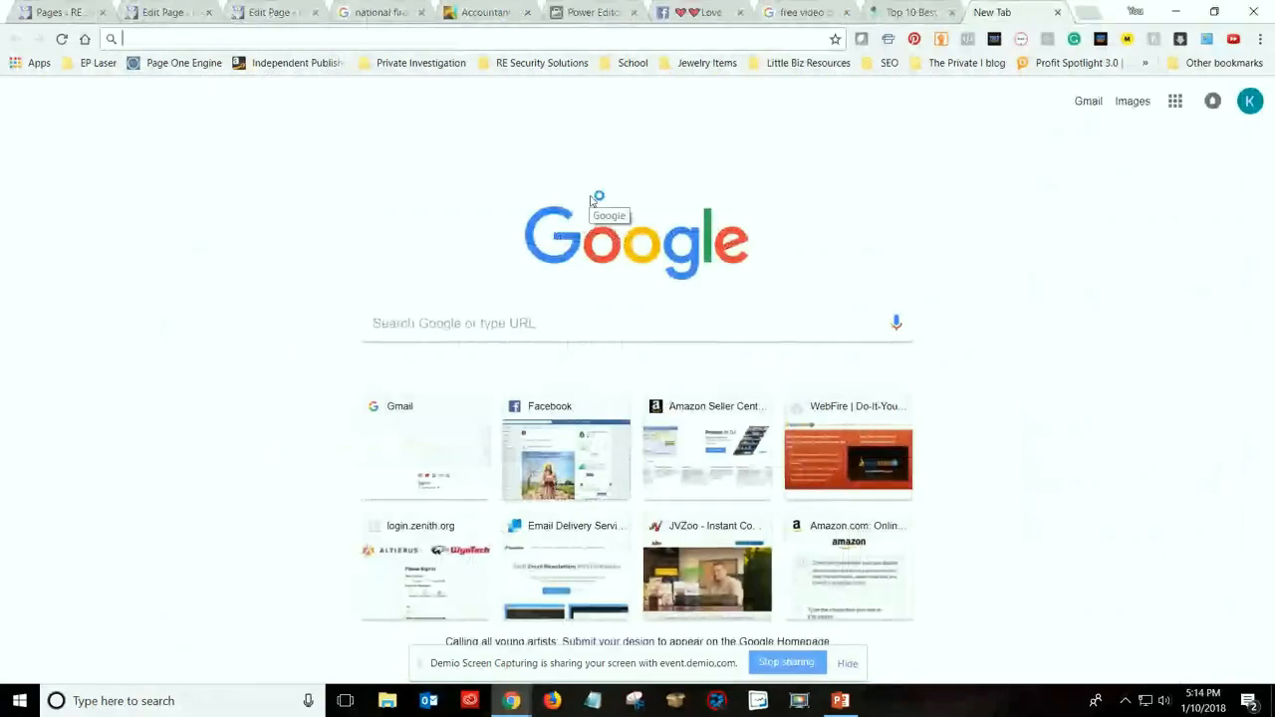
pyautogui.write('white flower ')
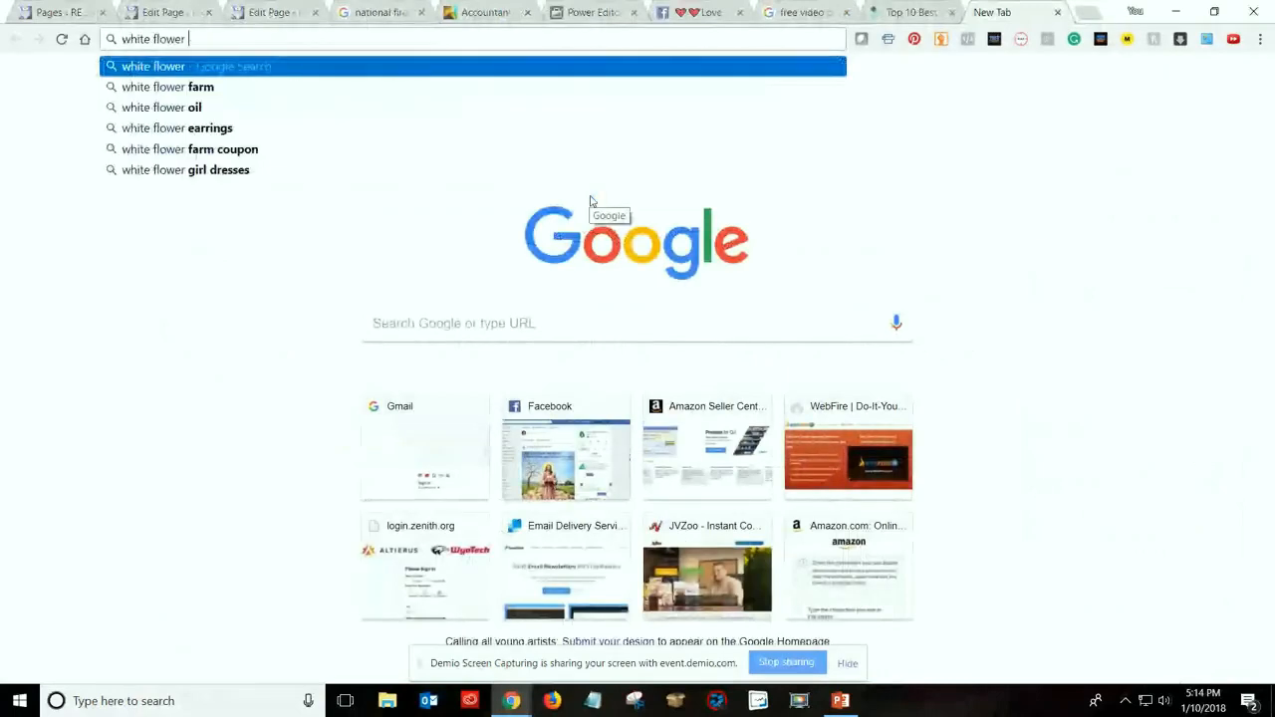
pyautogui.write('earrings')
pyautogui.press('Return')
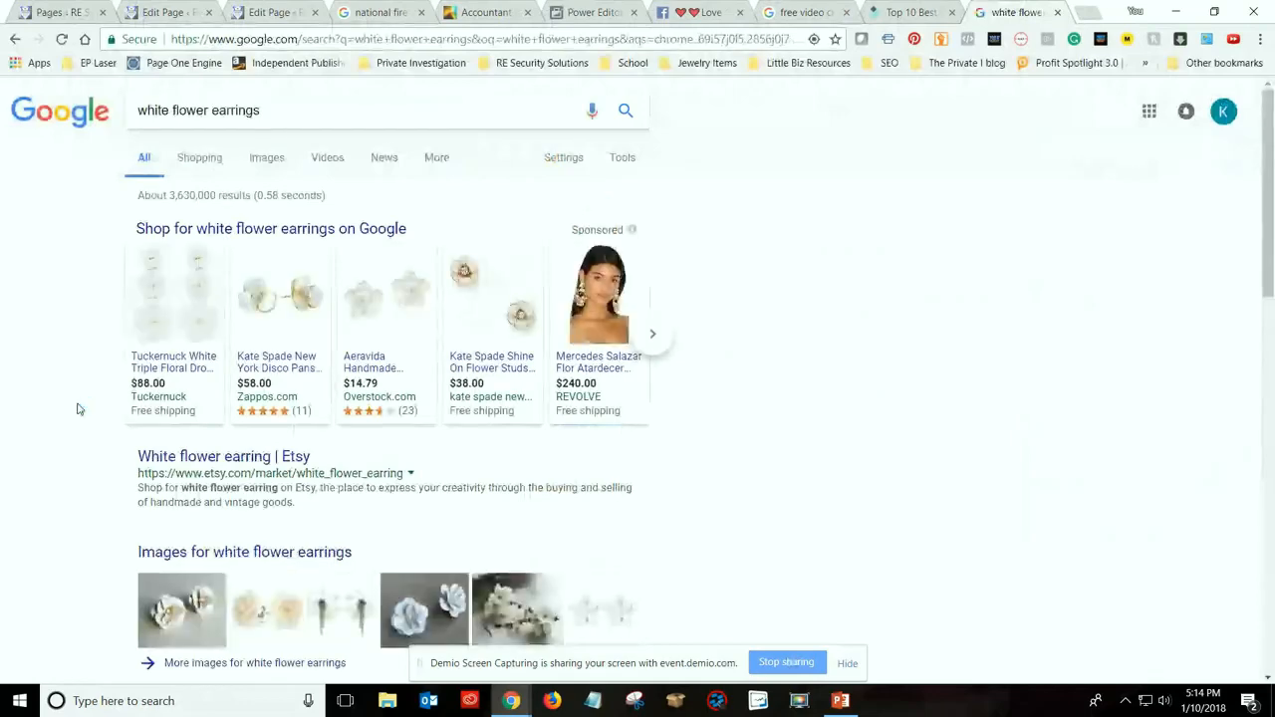
# Open the "White Flower Earrings - Polyvore" search result in a new tab and switch to it
pyautogui.scroll(-1, 79, 406)
pyautogui.scroll(-2, 80, 406)
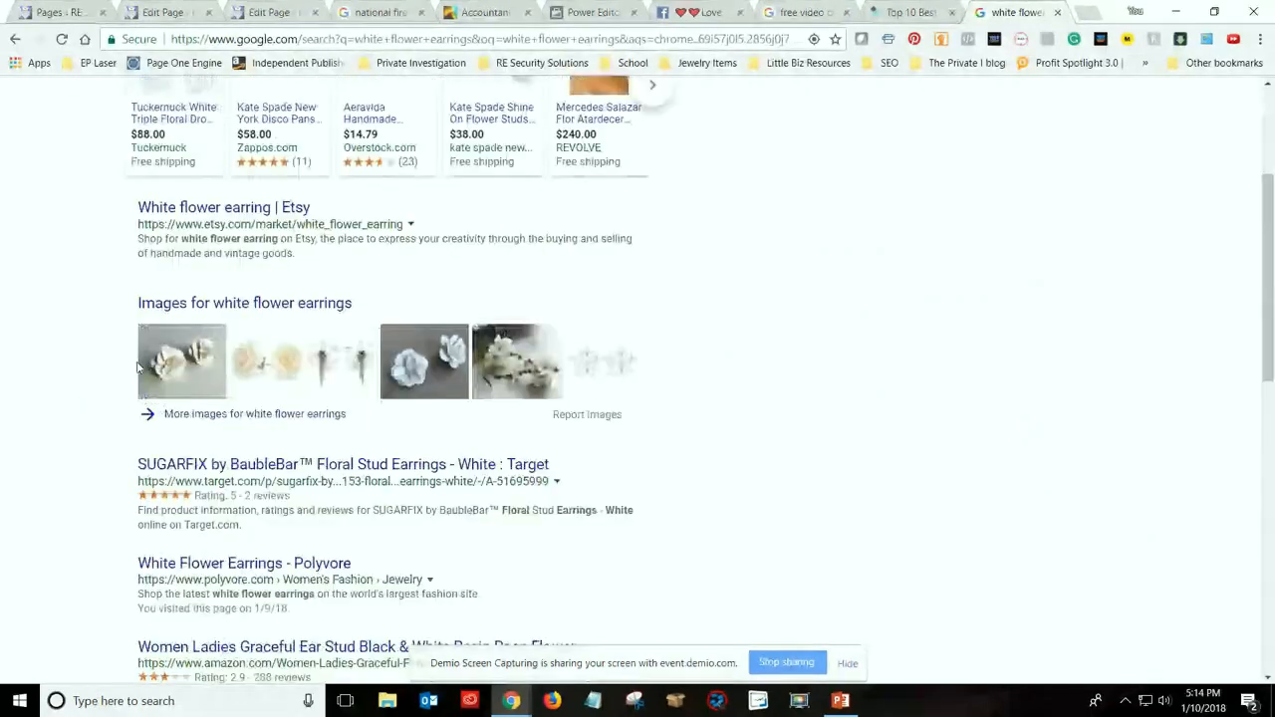
pyautogui.scroll(-1, 140, 367)
pyautogui.scroll(-2, 57, 350)
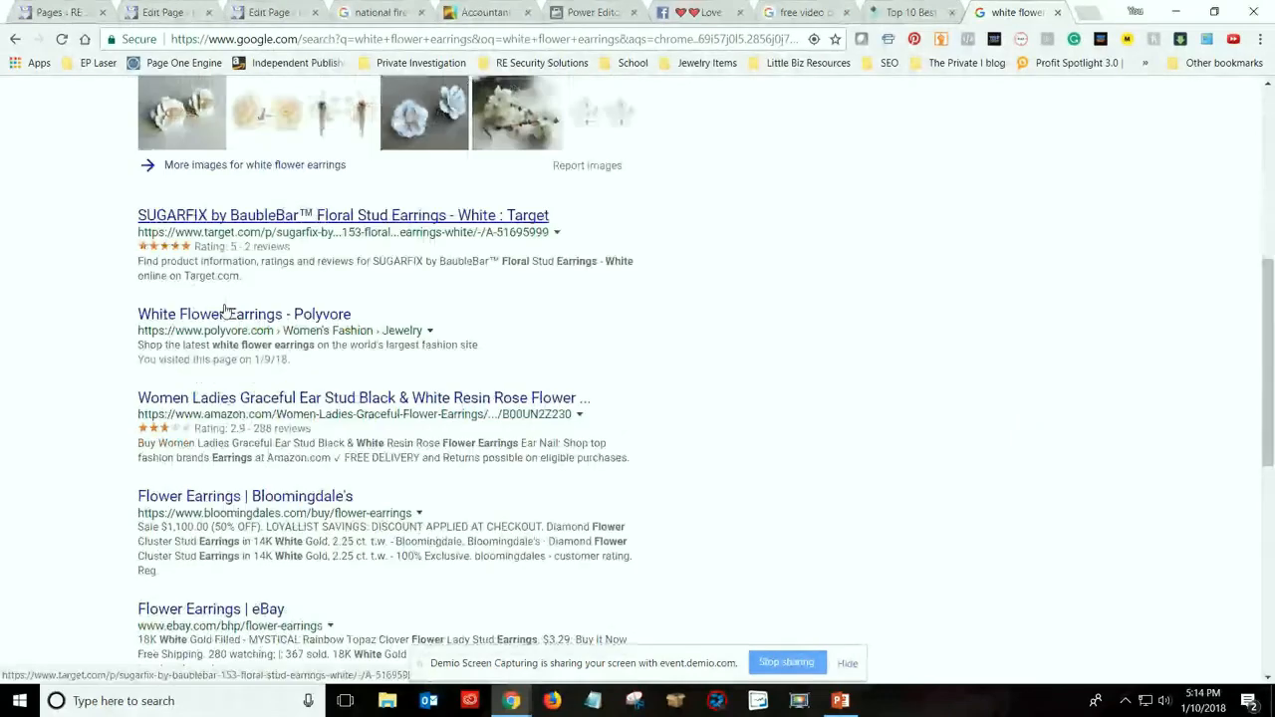
pyautogui.scroll(4, 225, 309)
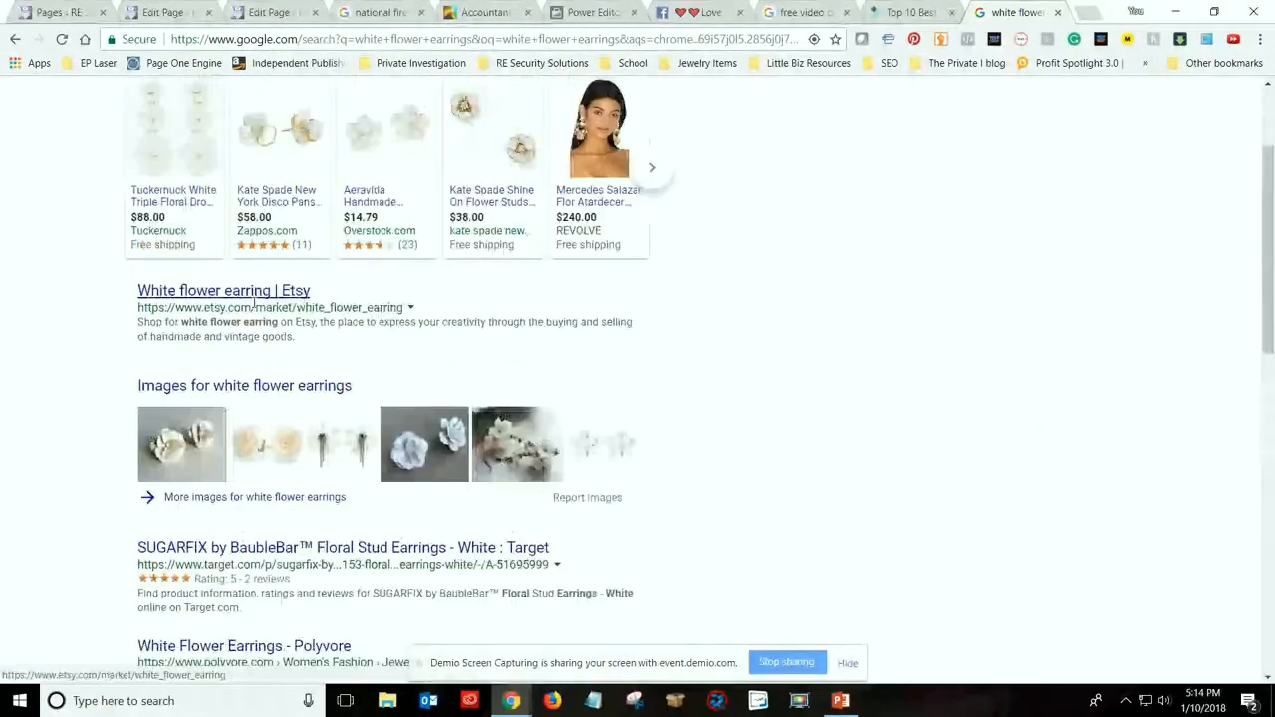
pyautogui.scroll(-4, 255, 300)
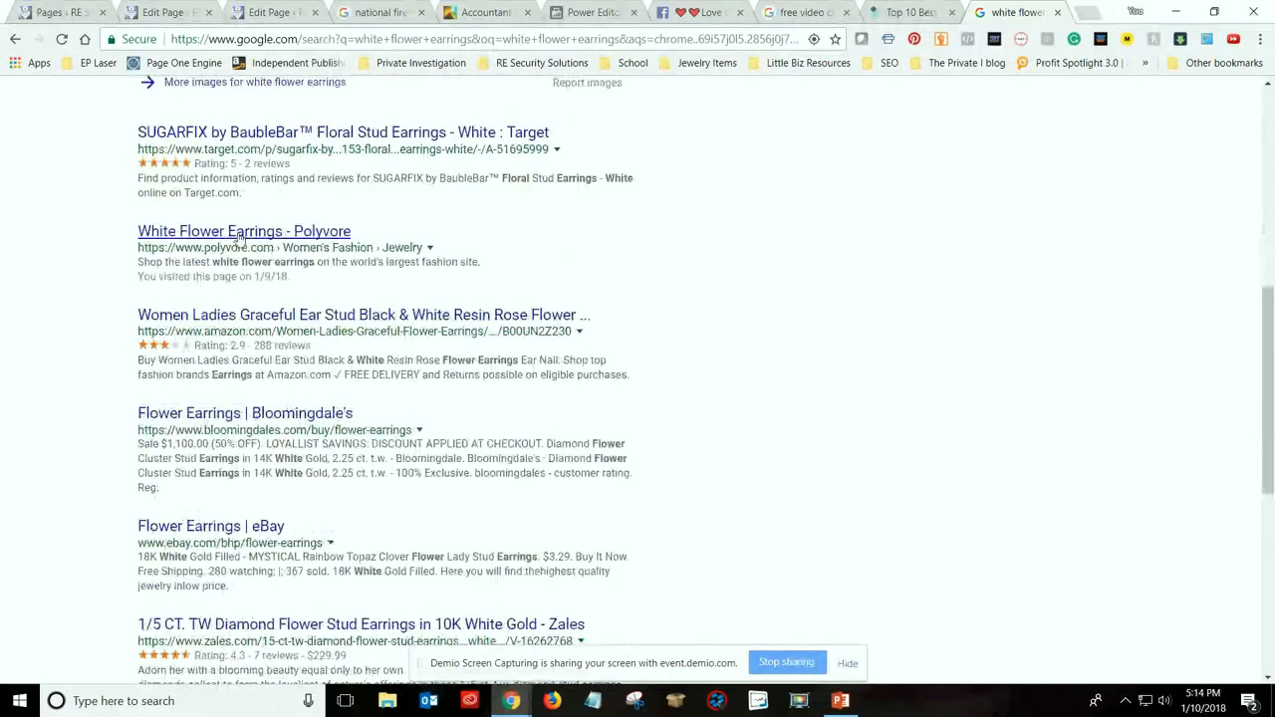
pyautogui.rightClick(239, 239)
pyautogui.click(272, 242)
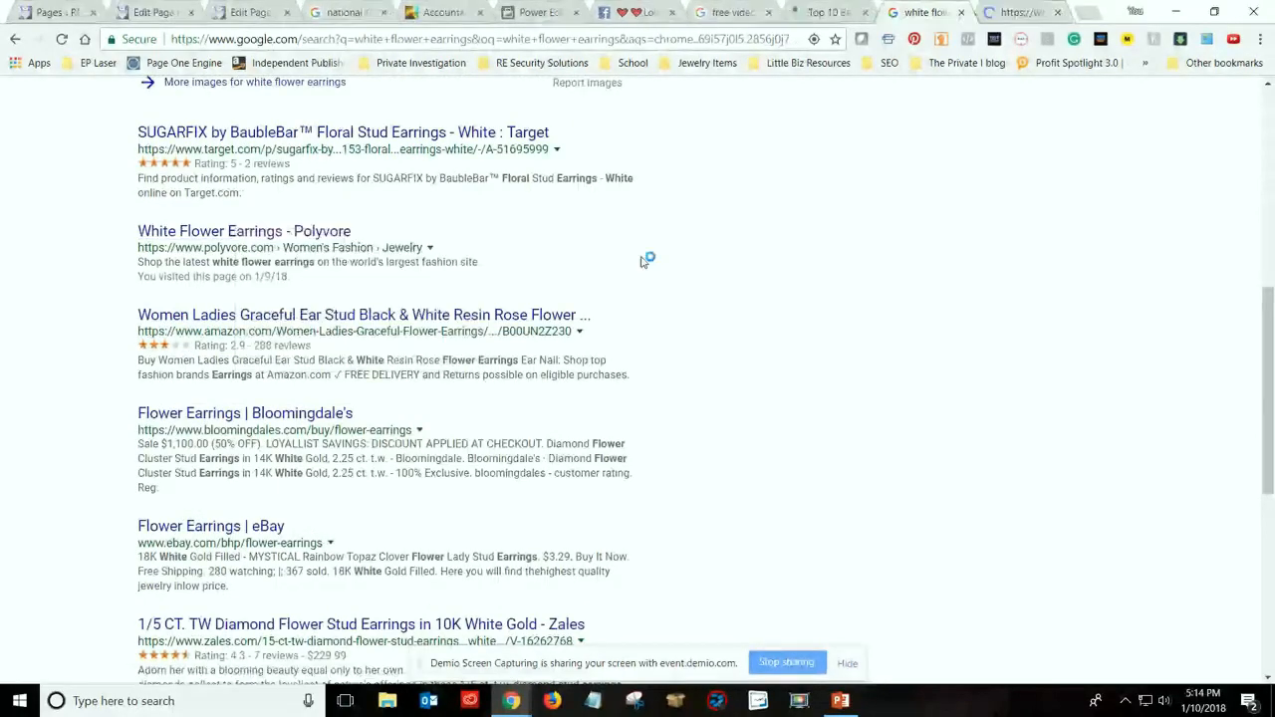
pyautogui.click(1008, 14)
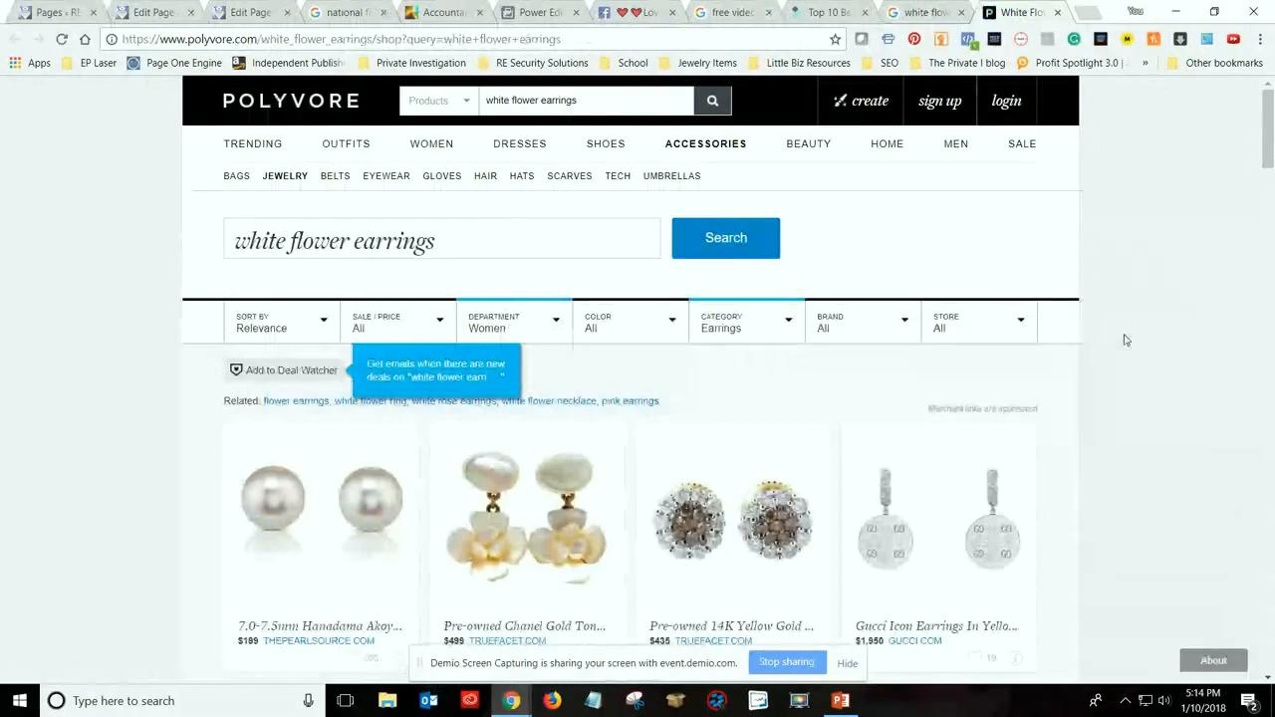
# Look through the white flower earrings product listings on the Polyvore page
pyautogui.scroll(-1, 1125, 340)
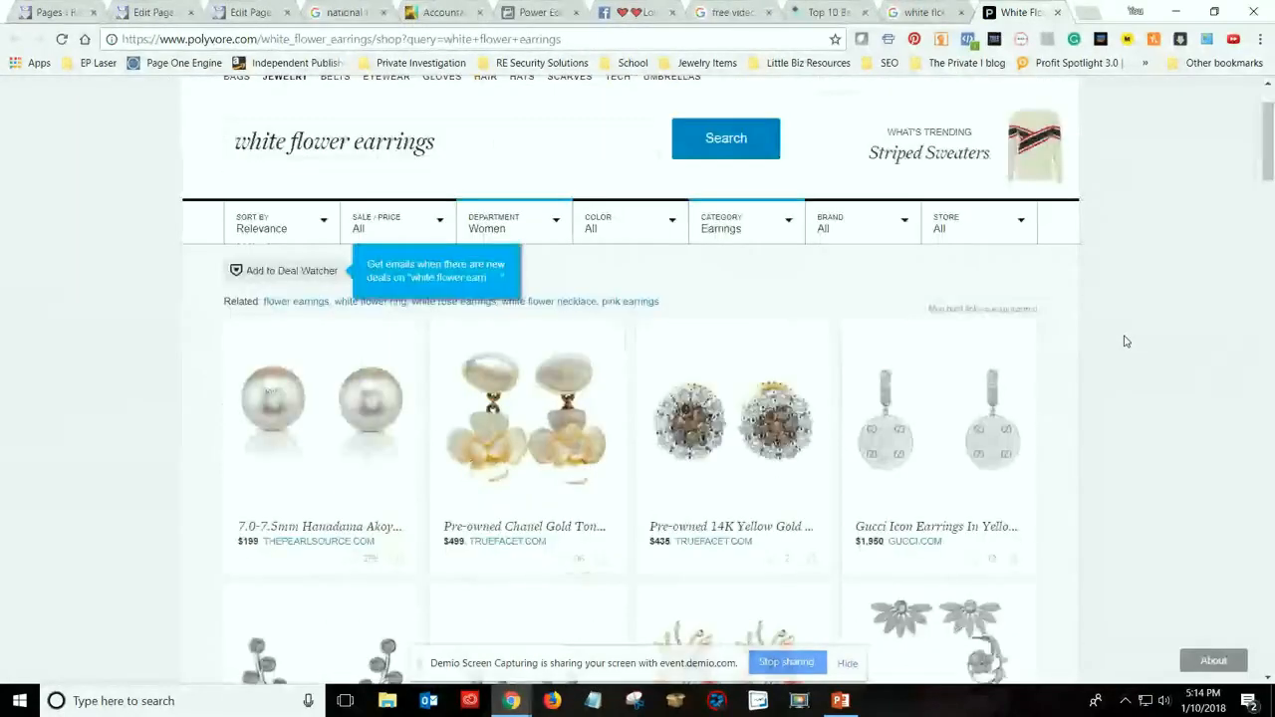
pyautogui.scroll(-1, 1125, 340)
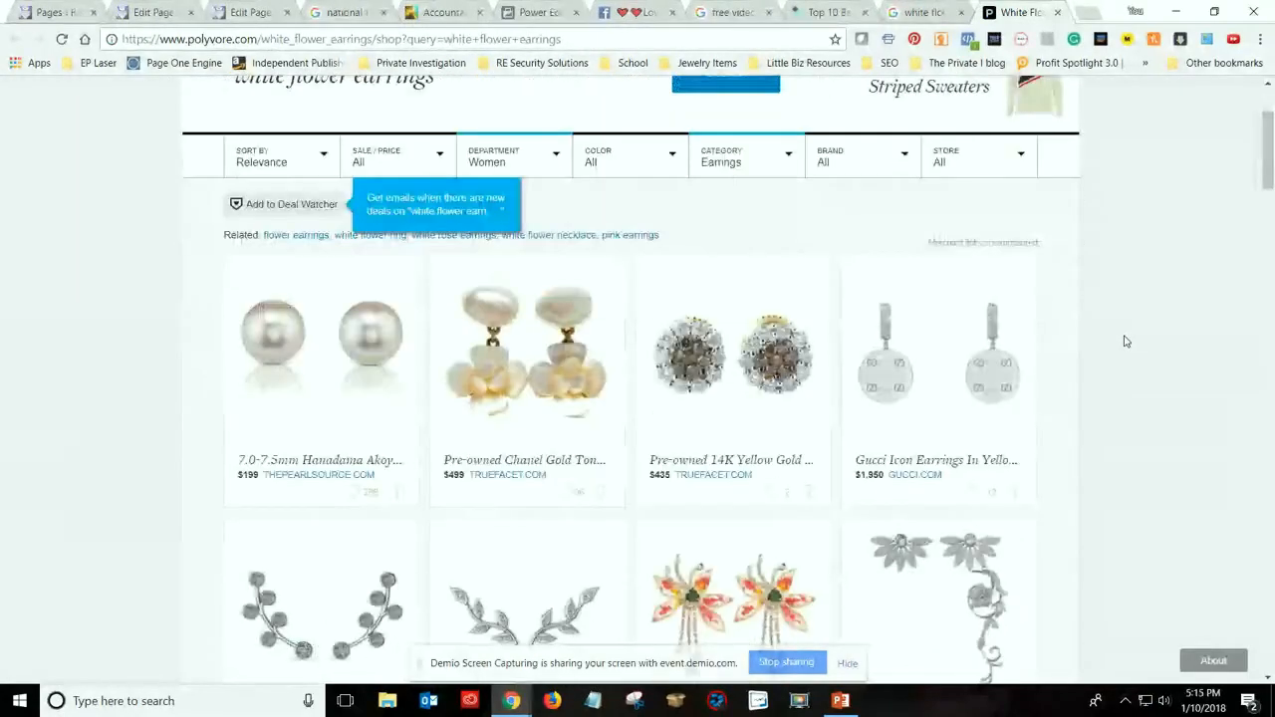
pyautogui.scroll(-3, 1125, 421)
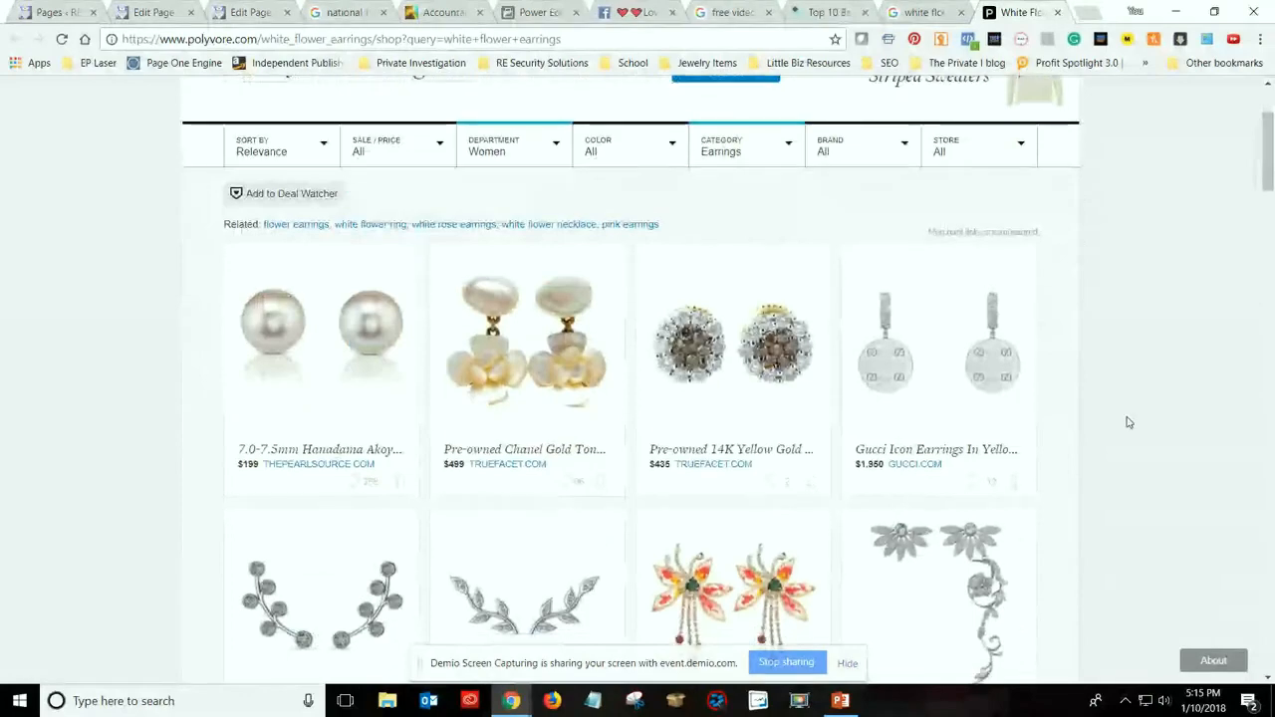
pyautogui.scroll(-2, 1127, 422)
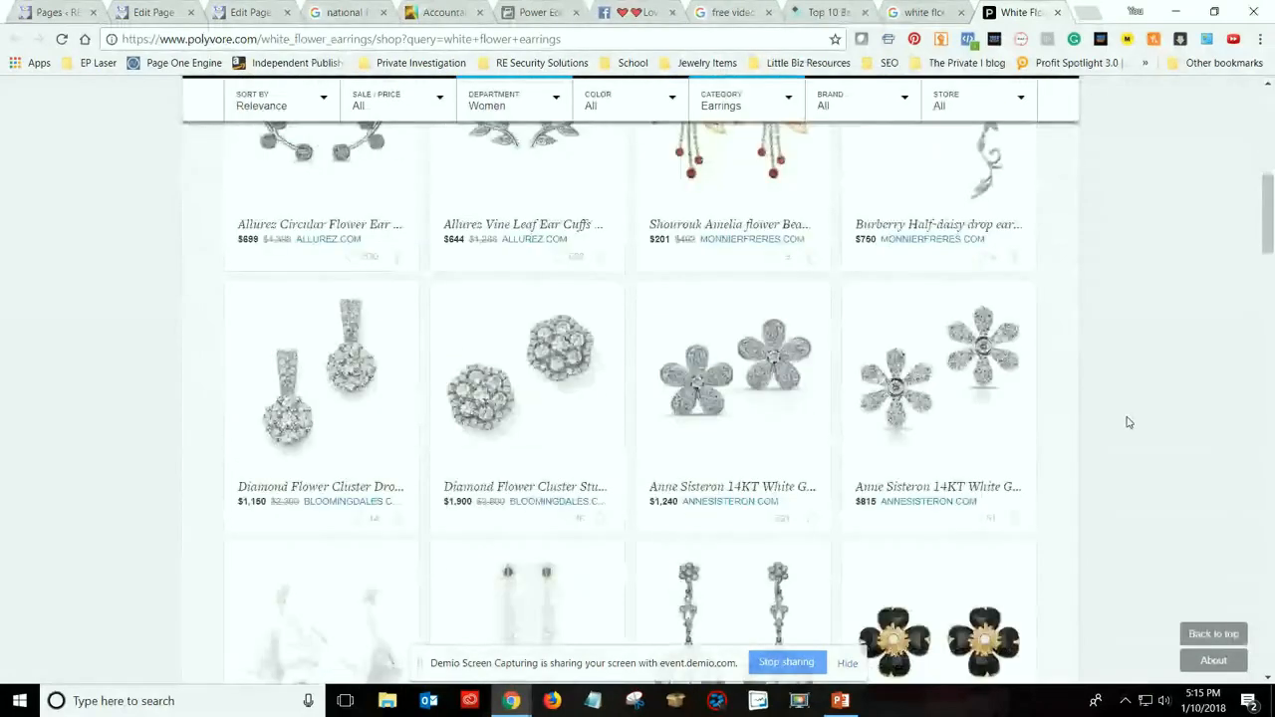
pyautogui.scroll(5, 1127, 423)
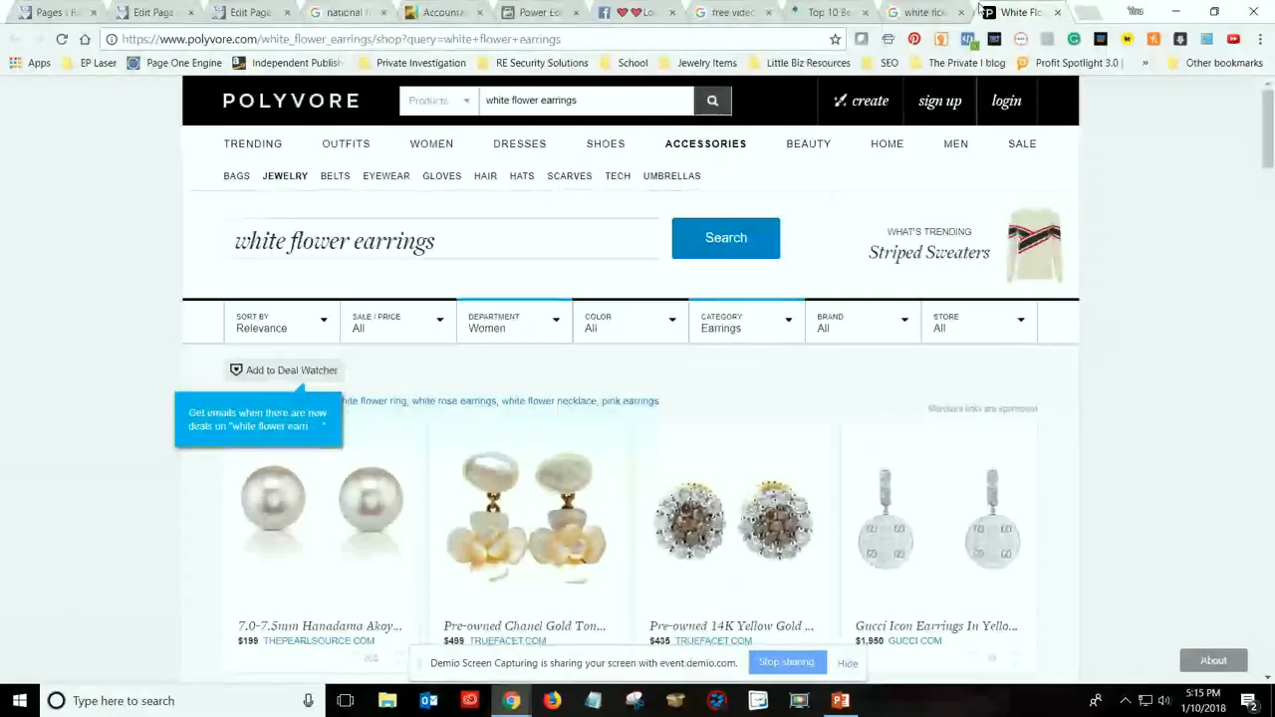
# Return to the white flower earrings search results and examine the organic listings, related searches, image results and sponsored shopping ads
pyautogui.click(914, 14)
pyautogui.scroll(-1, 124, 492)
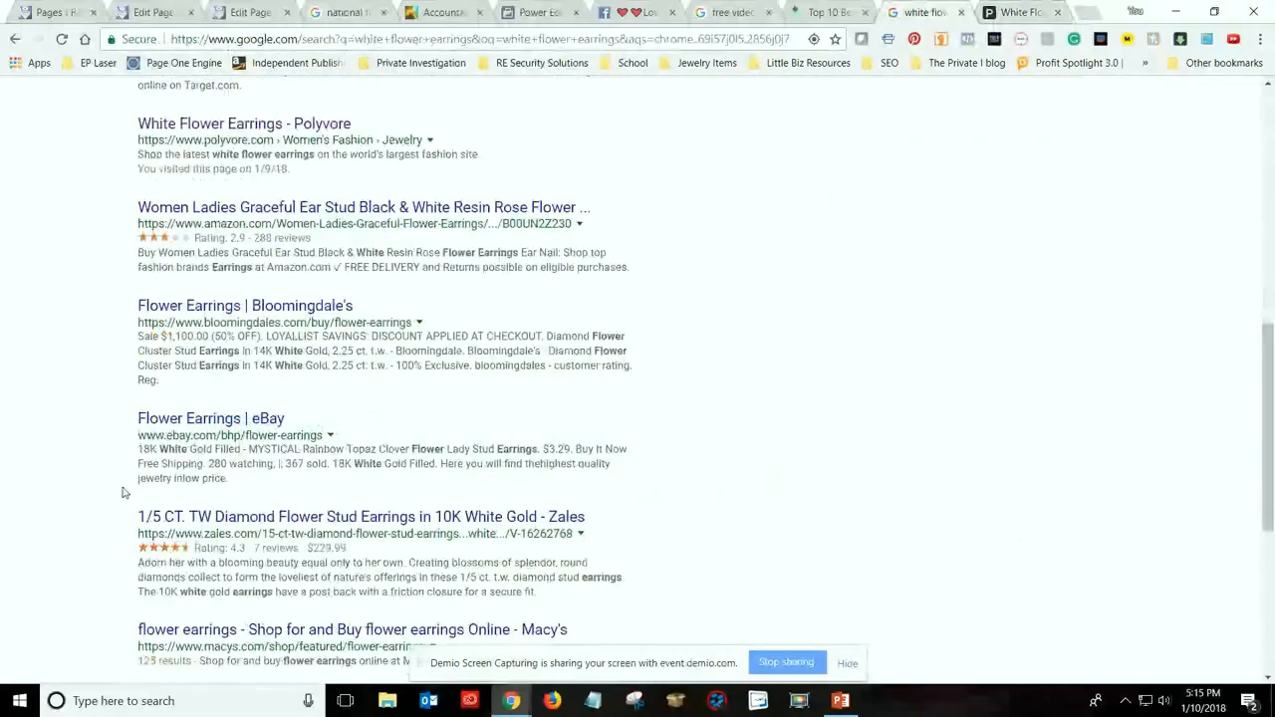
pyautogui.scroll(-1, 124, 492)
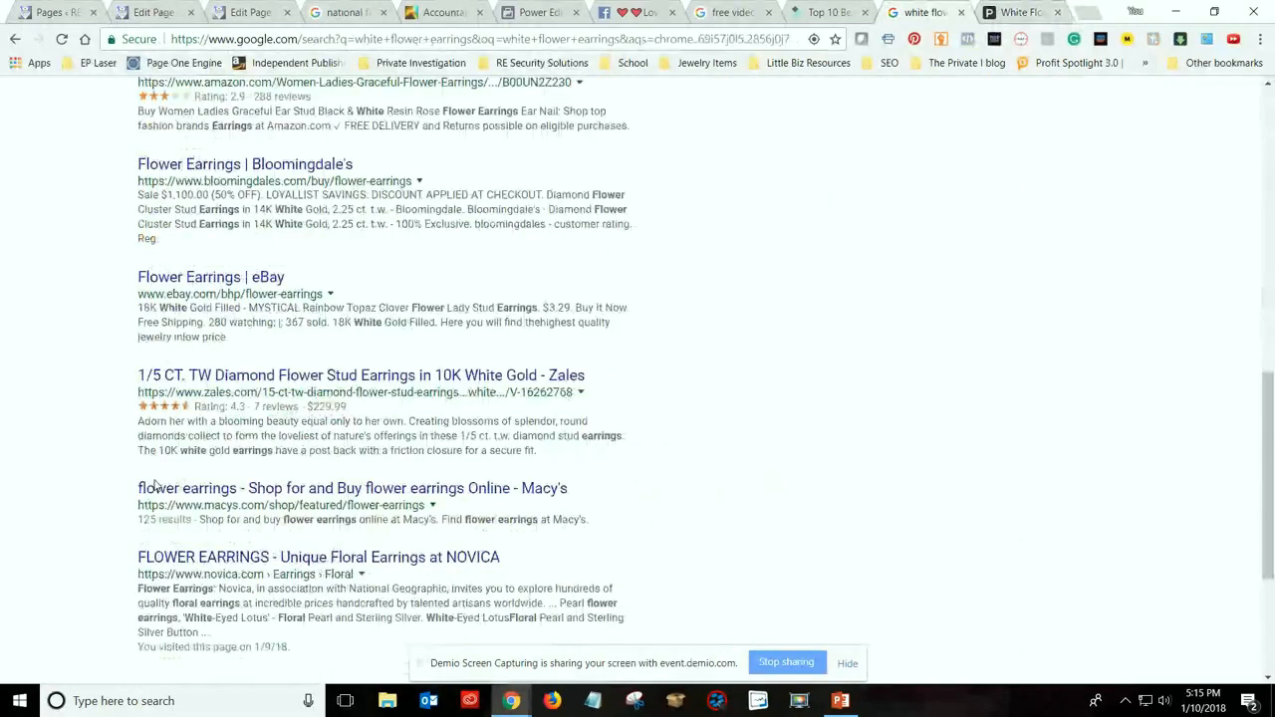
pyautogui.scroll(-1, 155, 485)
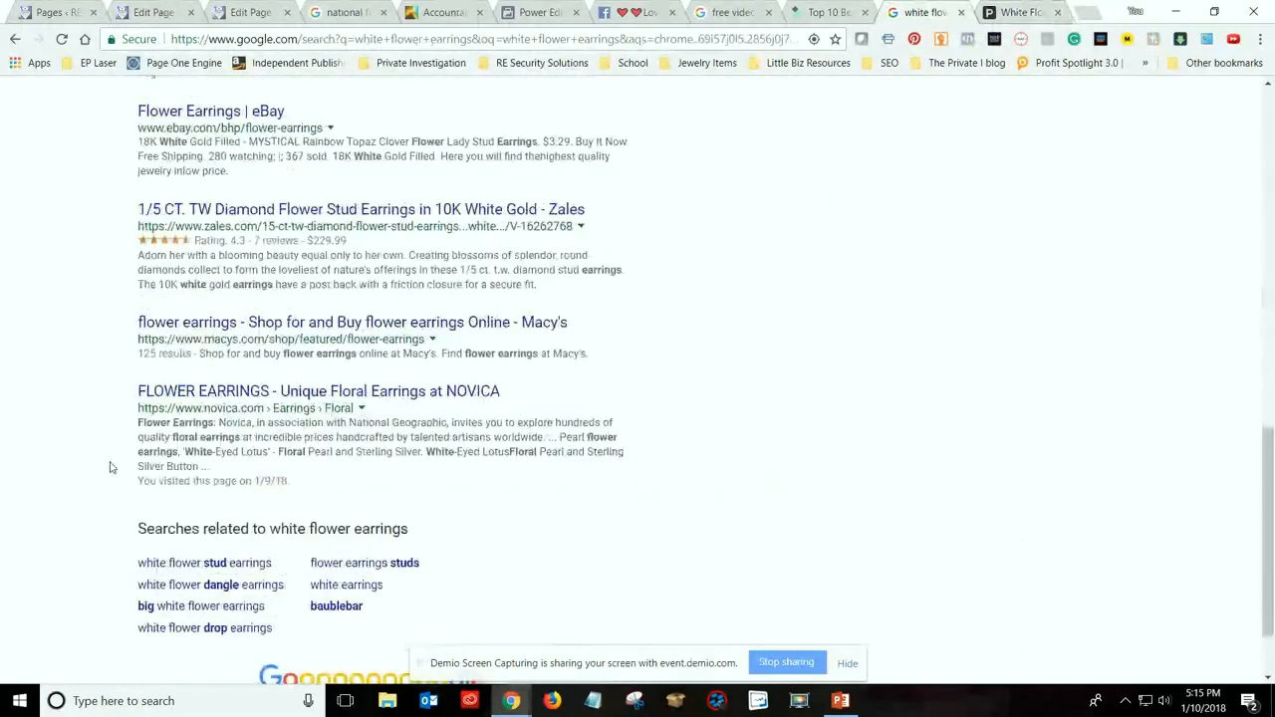
pyautogui.scroll(2, 111, 467)
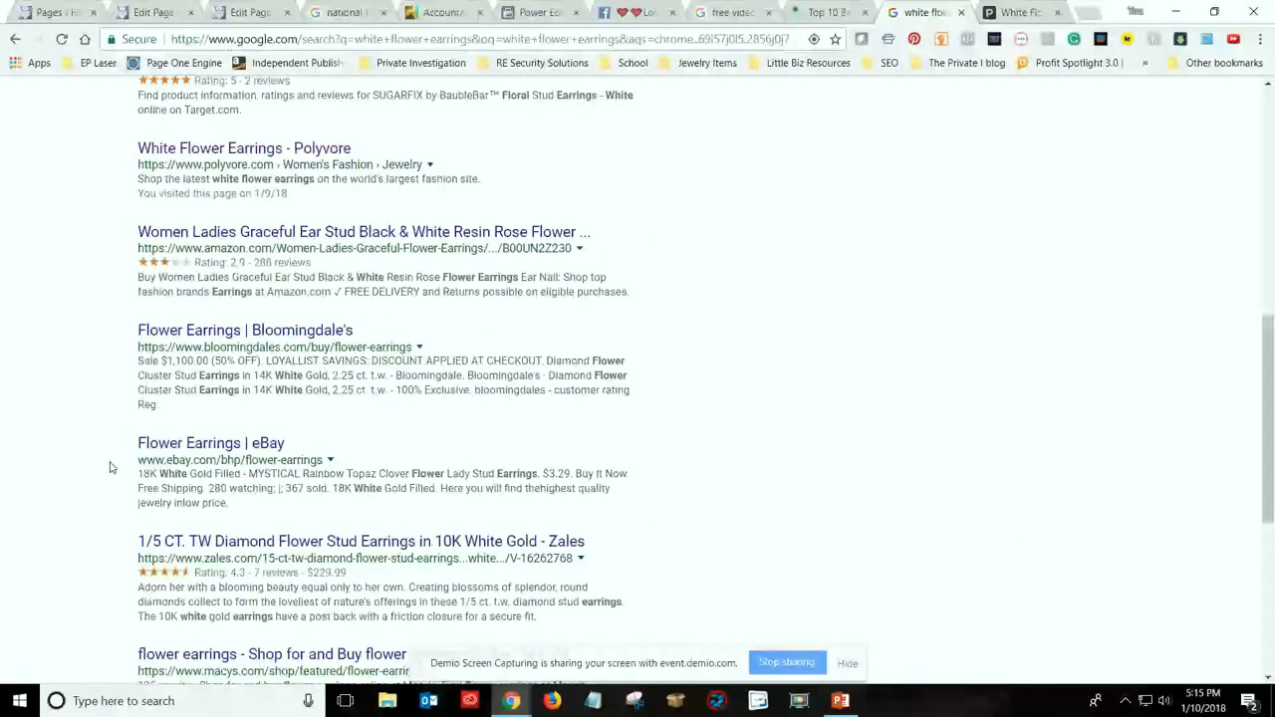
pyautogui.scroll(2, 637, 431)
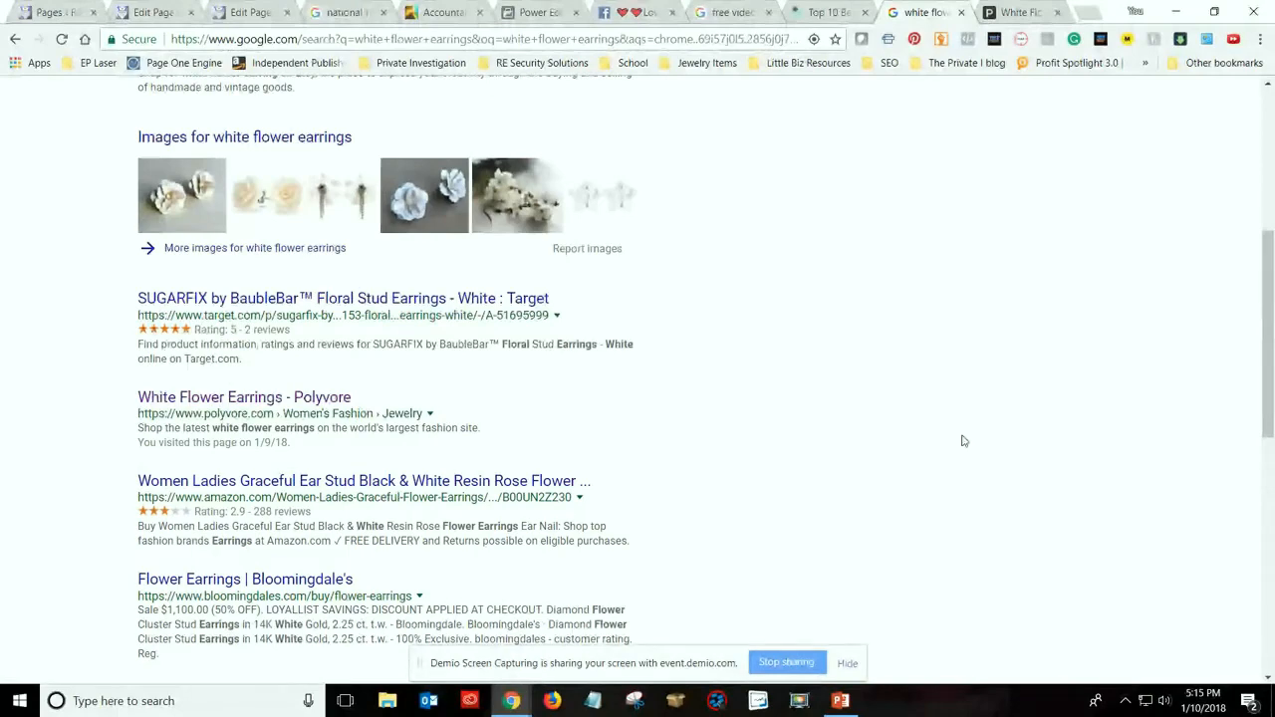
pyautogui.scroll(2, 965, 432)
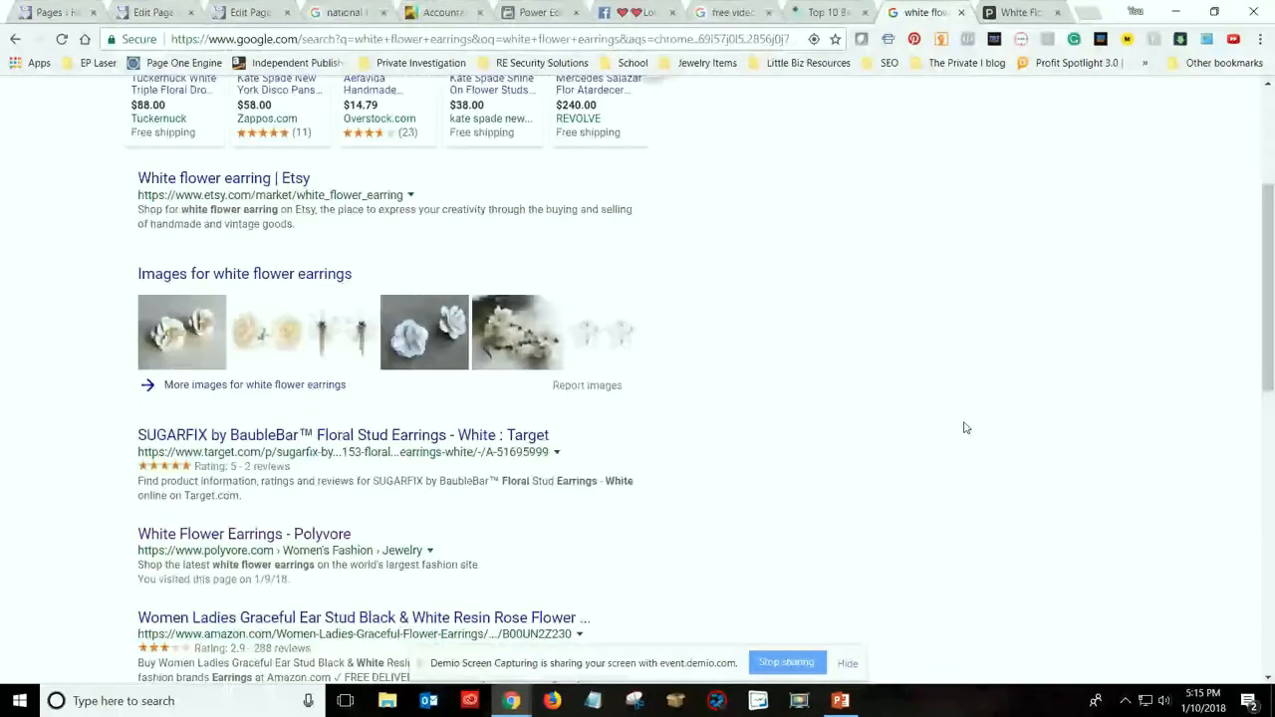
pyautogui.scroll(4, 964, 427)
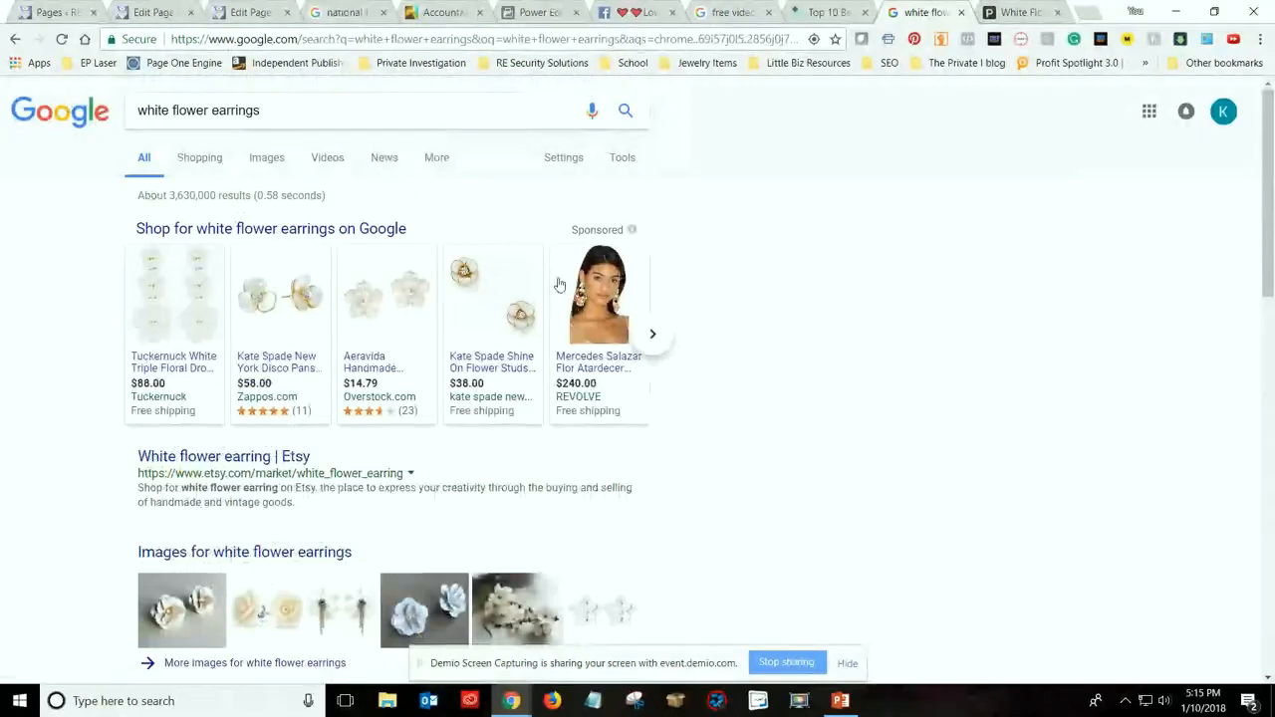
pyautogui.scroll(-3, 221, 219)
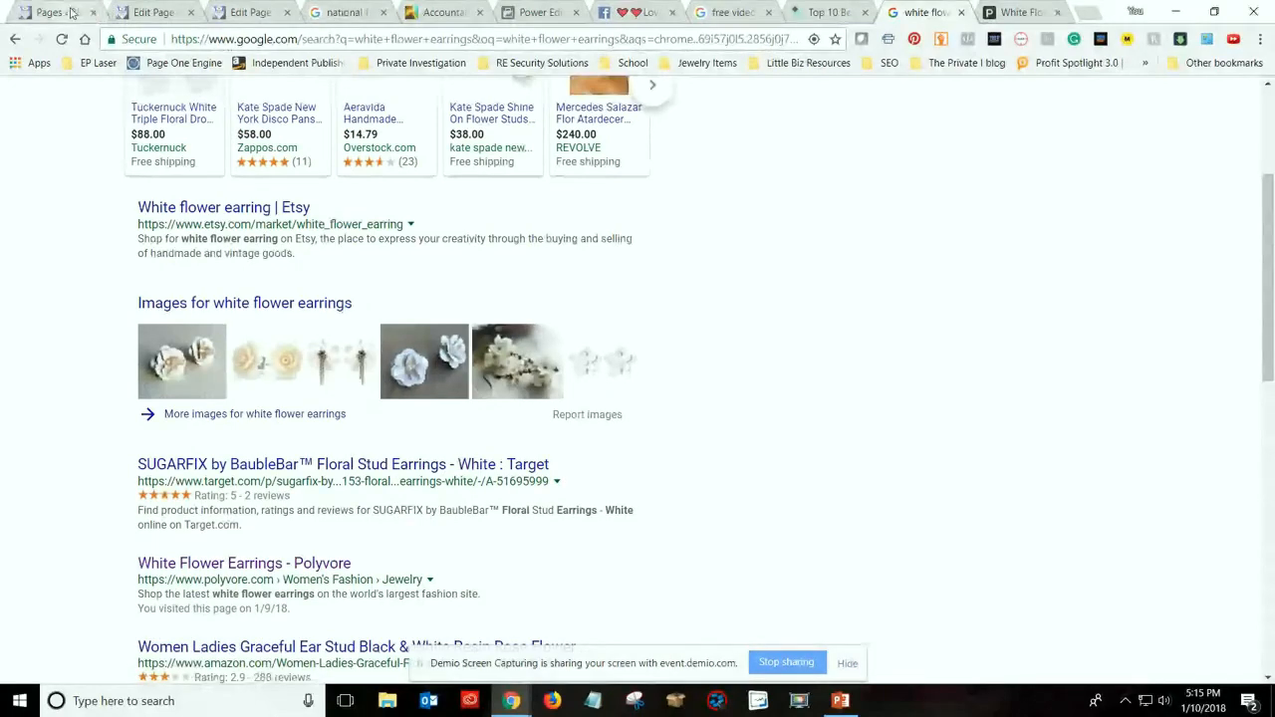
# Replace the Google query with "dallas security systems" and run the search
pyautogui.scroll(1, 470, 313)
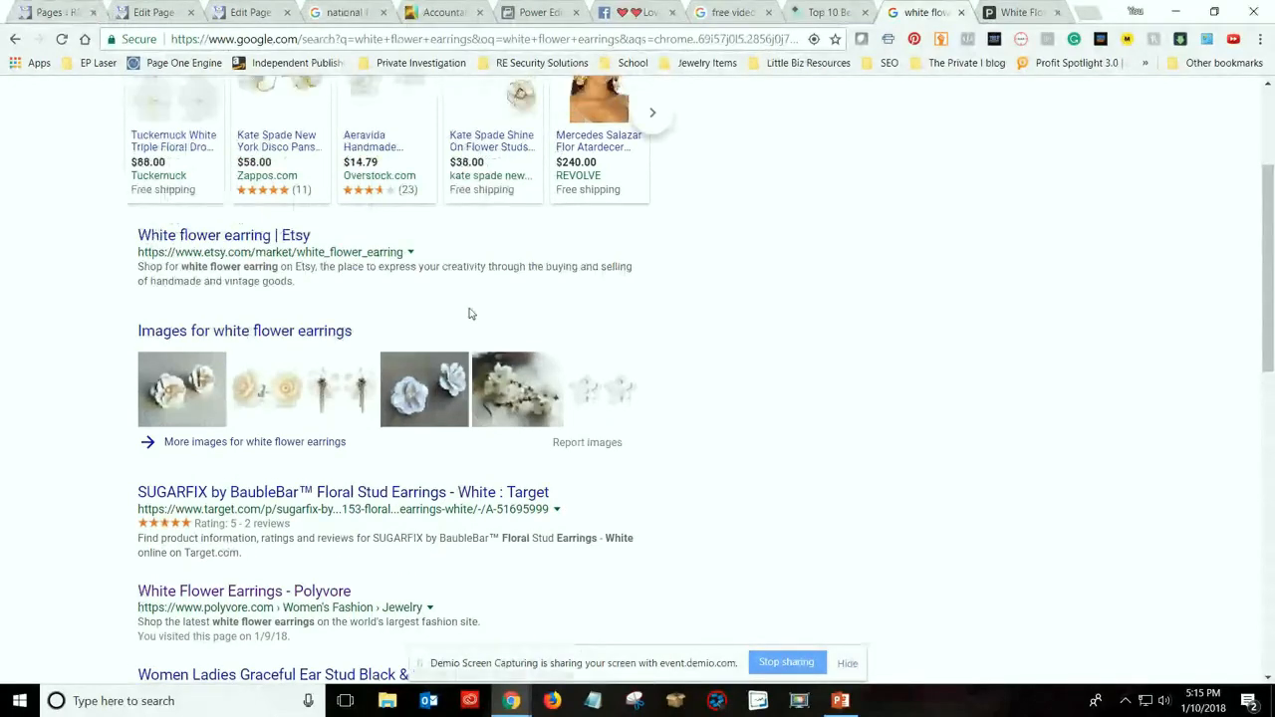
pyautogui.scroll(3, 470, 312)
pyautogui.click(348, 121)
pyautogui.press('BackSpace')
pyautogui.press('BackSpace')
pyautogui.press('BackSpace')
pyautogui.press('BackSpace')
pyautogui.press('BackSpace')
pyautogui.press('BackSpace')
pyautogui.press('BackSpace')
pyautogui.press('BackSpace')
pyautogui.press('BackSpace')
pyautogui.press('BackSpace')
pyautogui.press('BackSpace')
pyautogui.press('BackSpace')
pyautogui.press('BackSpace')
pyautogui.press('BackSpace')
pyautogui.press('BackSpace')
pyautogui.press('BackSpace')
pyautogui.press('BackSpace')
pyautogui.press('BackSpace')
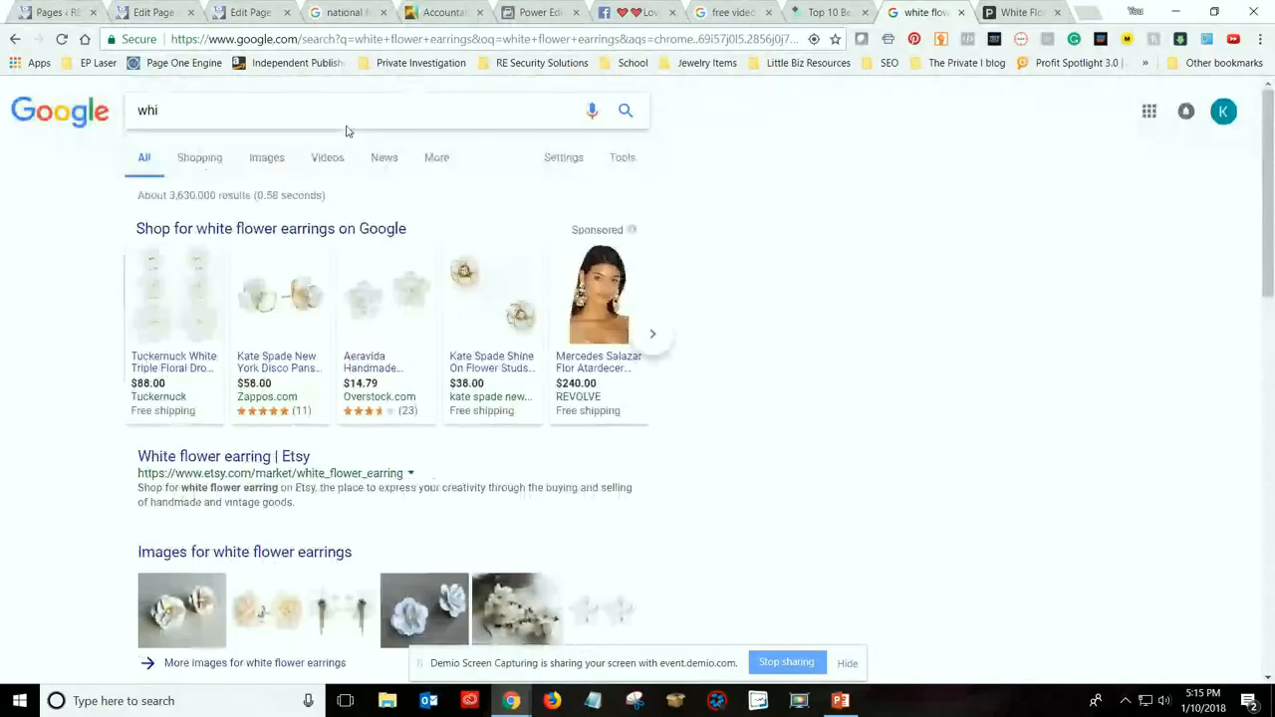
pyautogui.press('BackSpace')
pyautogui.press('BackSpace')
pyautogui.press('BackSpace')
pyautogui.write('dallas ')
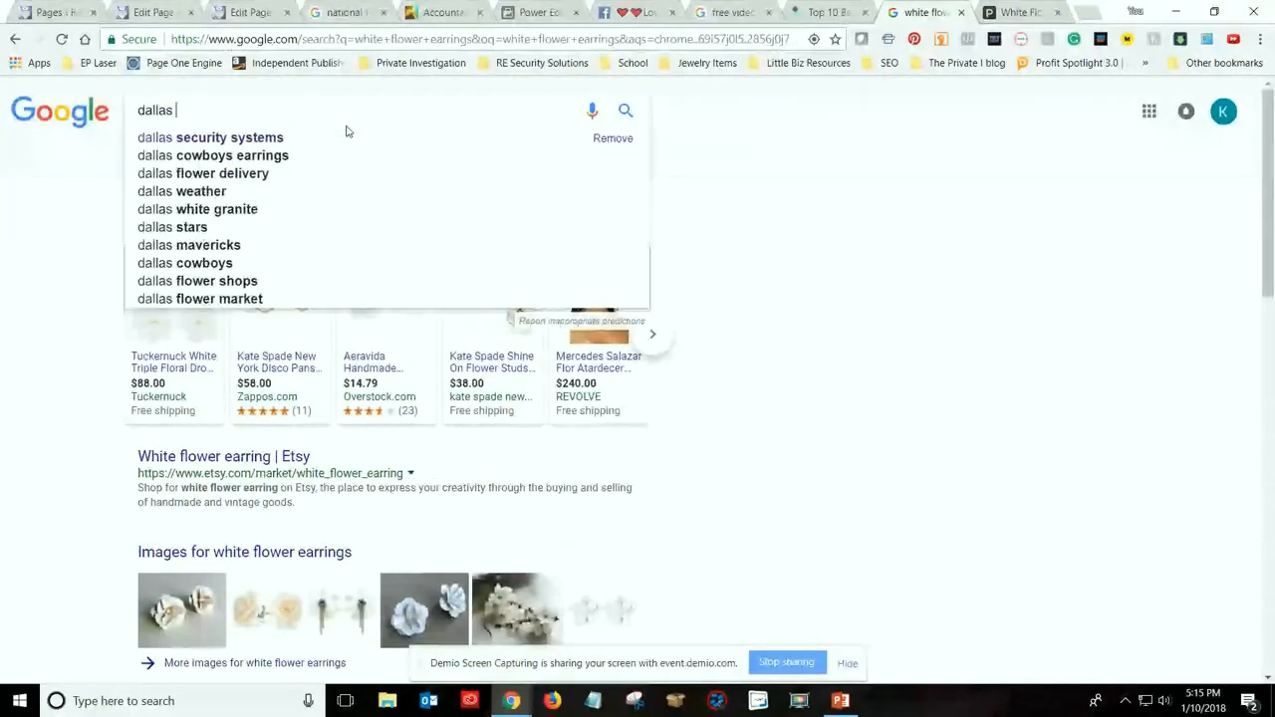
pyautogui.write('security system')
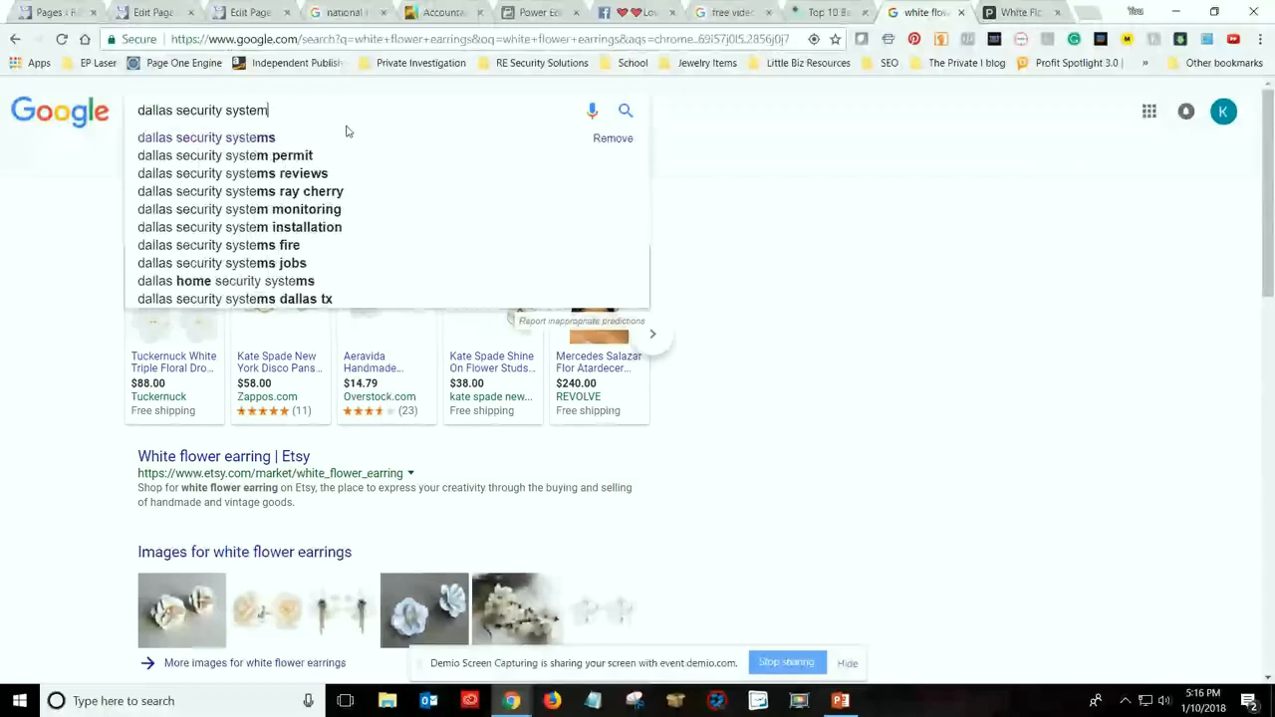
pyautogui.write('s')
pyautogui.press('Return')
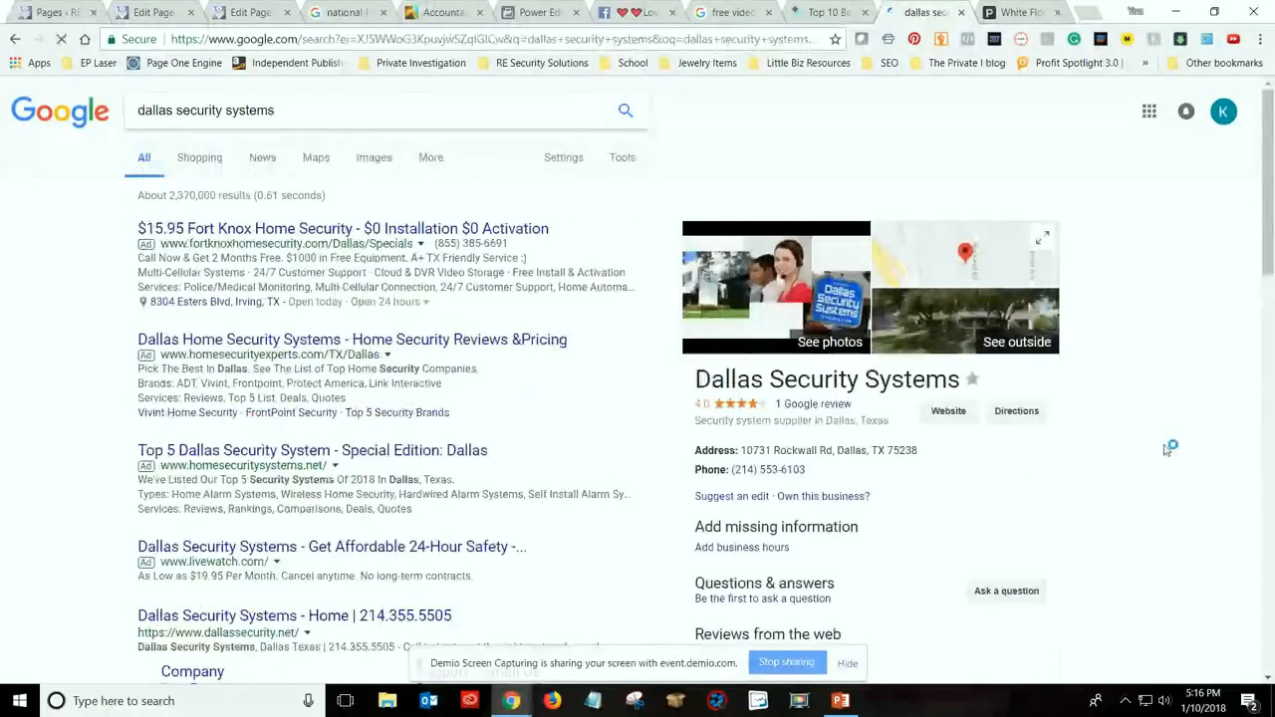
# Examine the ads, organic listings and business profile in the Dallas security systems search results
pyautogui.scroll(-1, 1116, 405)
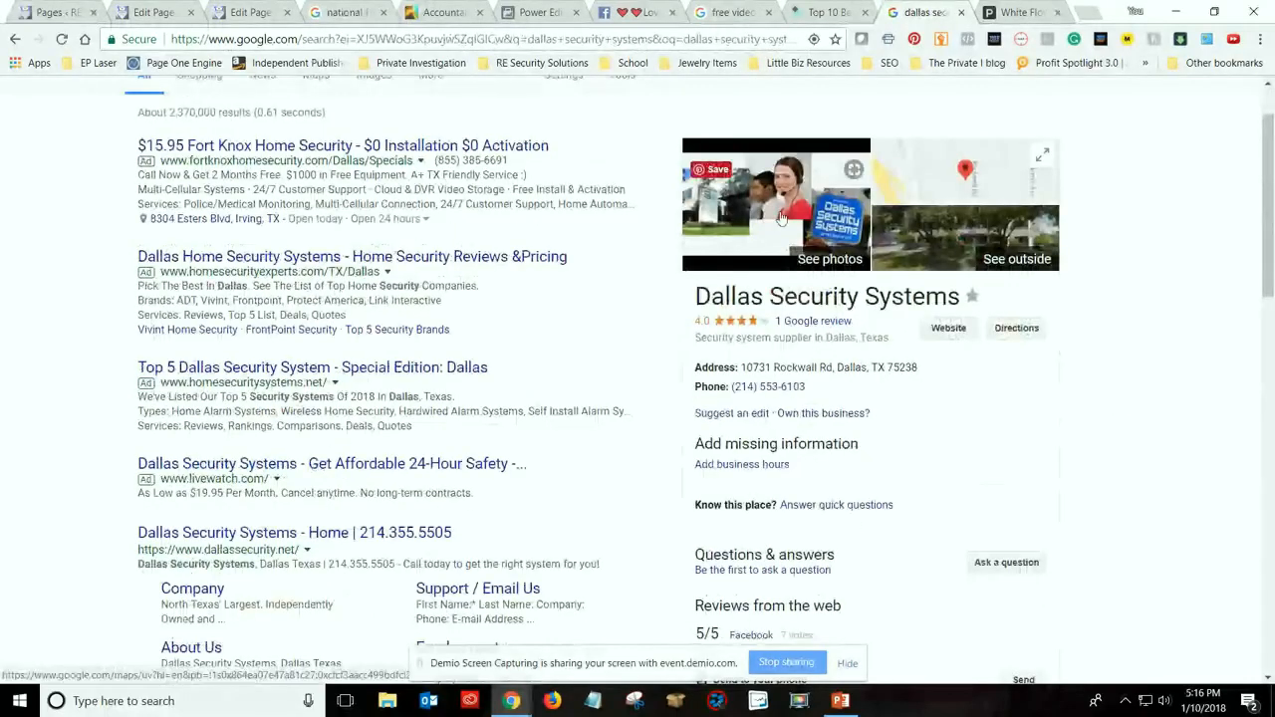
pyautogui.scroll(-1, 1098, 448)
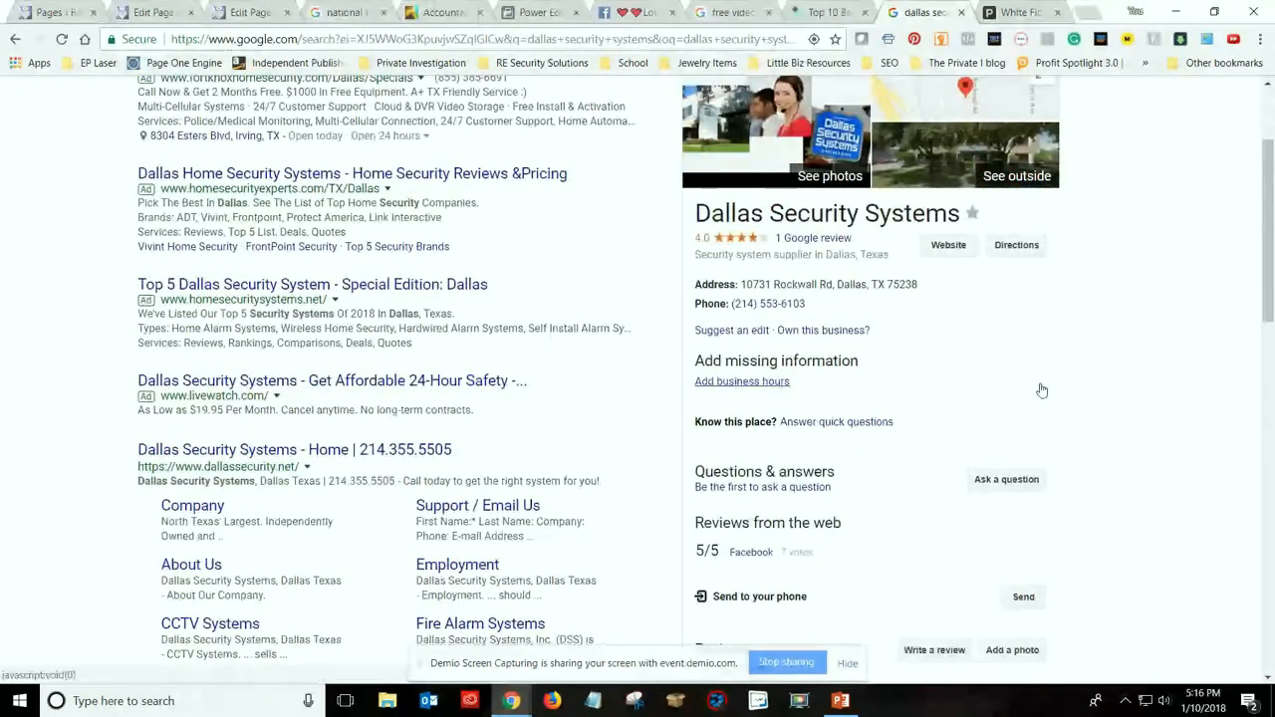
pyautogui.scroll(2, 1041, 391)
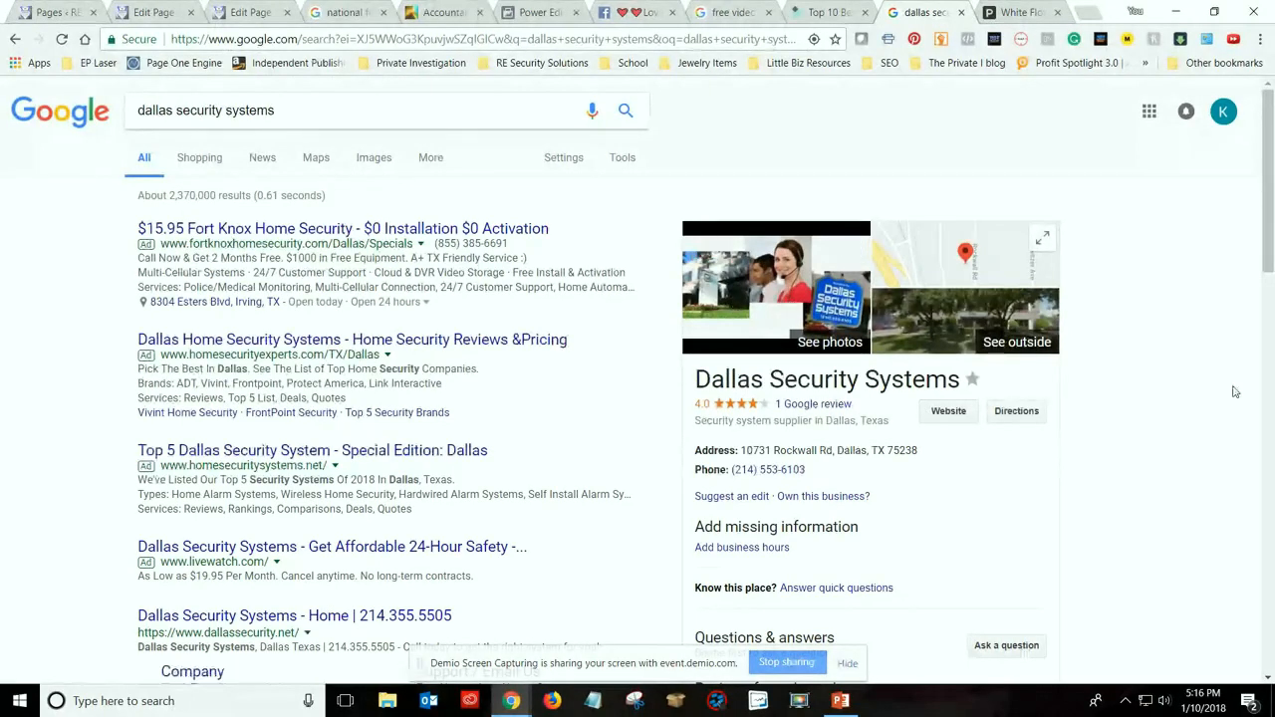
pyautogui.scroll(-4, 1159, 388)
pyautogui.scroll(4, 1158, 388)
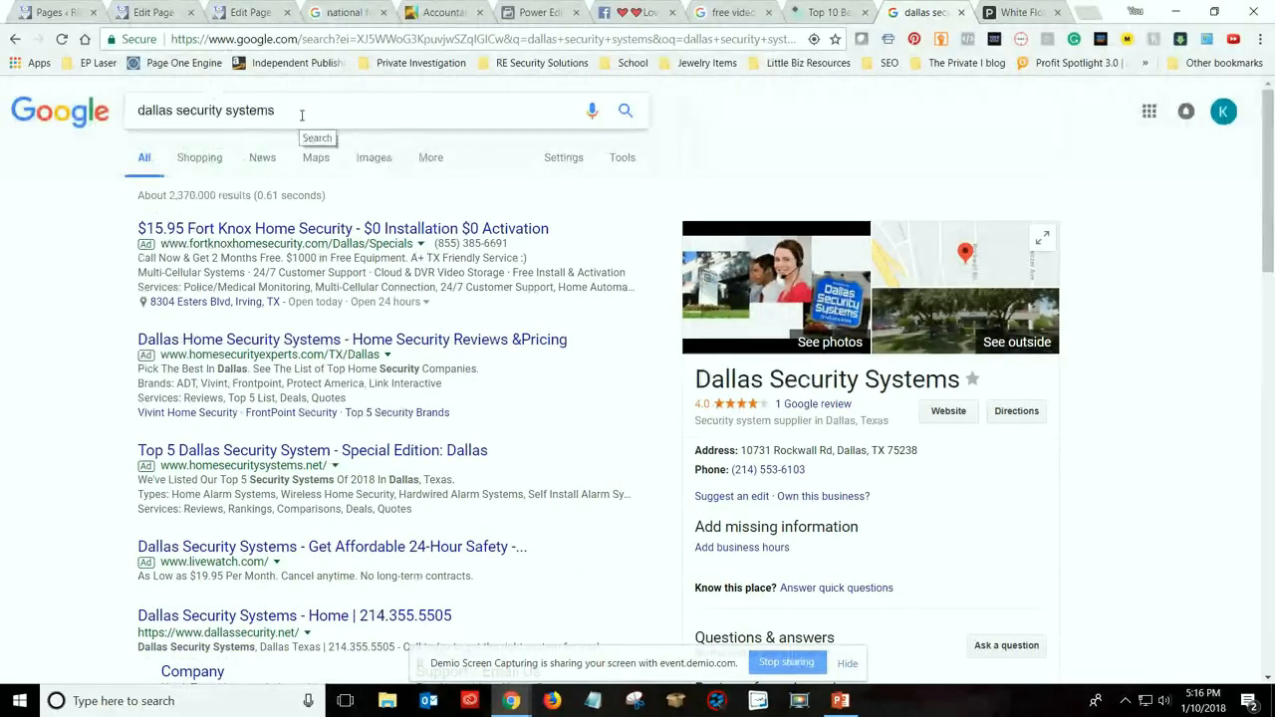
# Close the Dallas security systems search tab and the Polyvore tab, glancing over the Polyvore page in between
pyautogui.click(961, 12)
pyautogui.scroll(-1, 1182, 443)
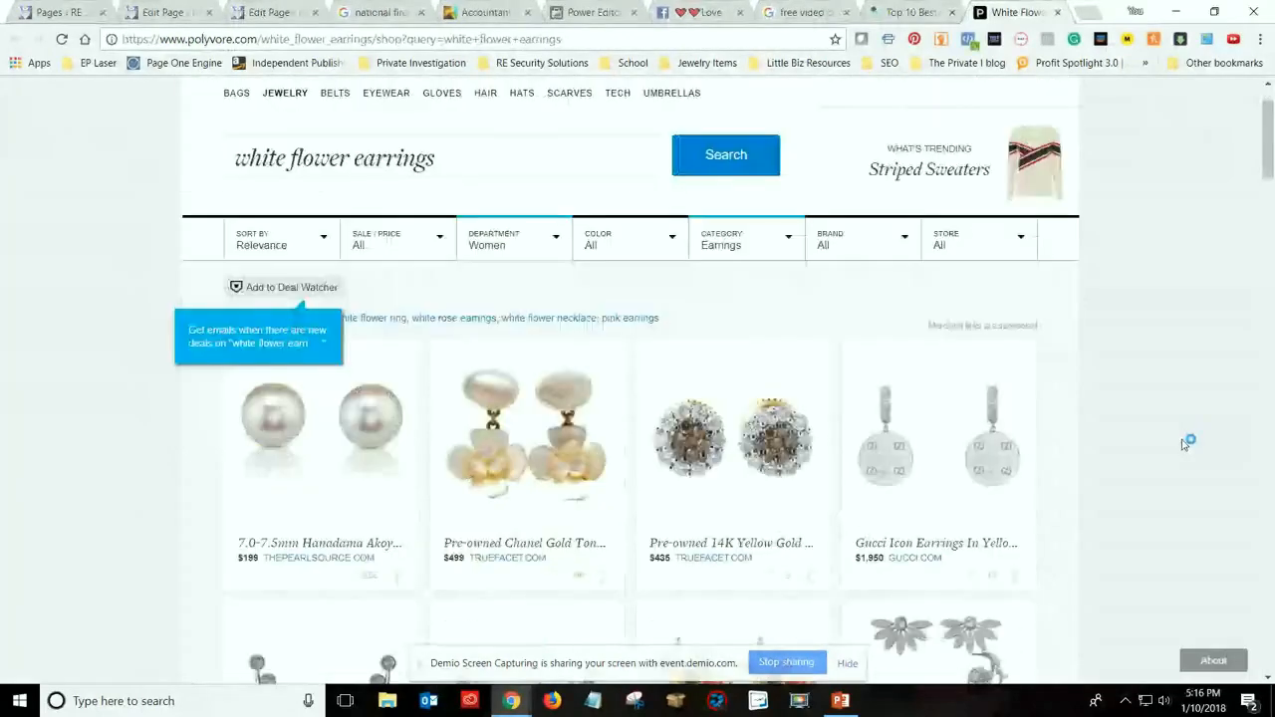
pyautogui.scroll(1, 1182, 442)
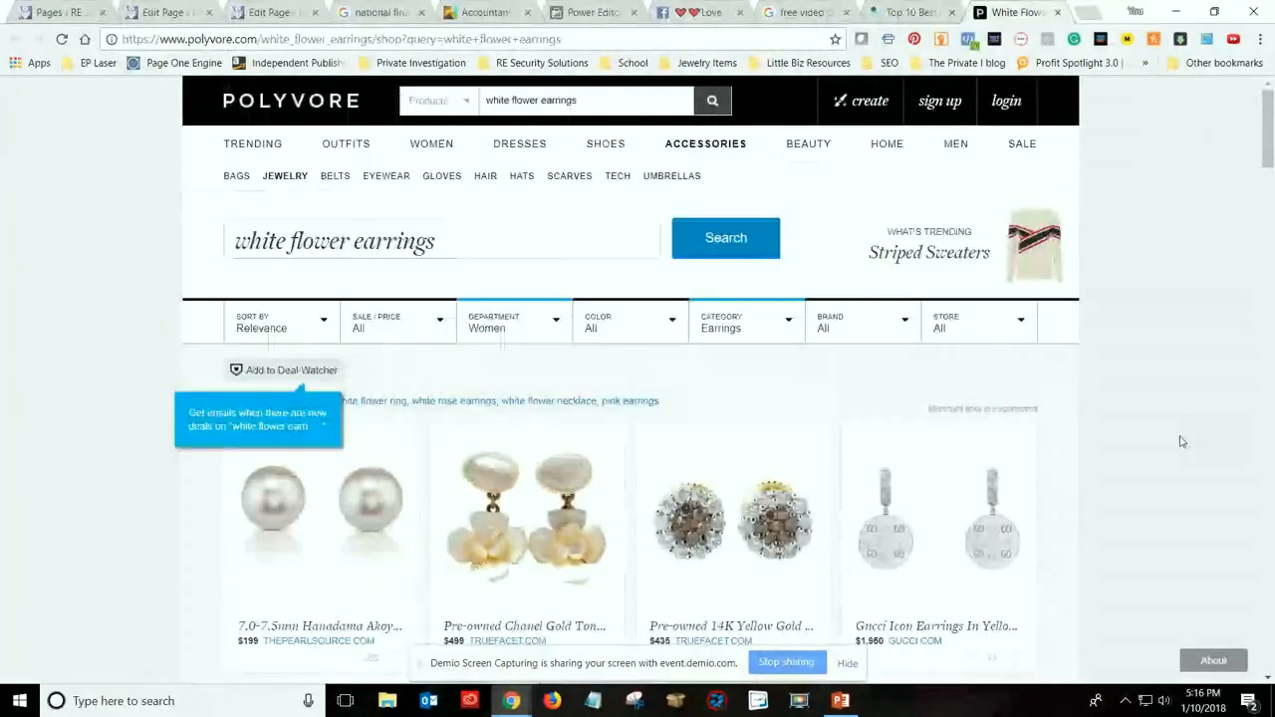
pyautogui.click(1058, 12)
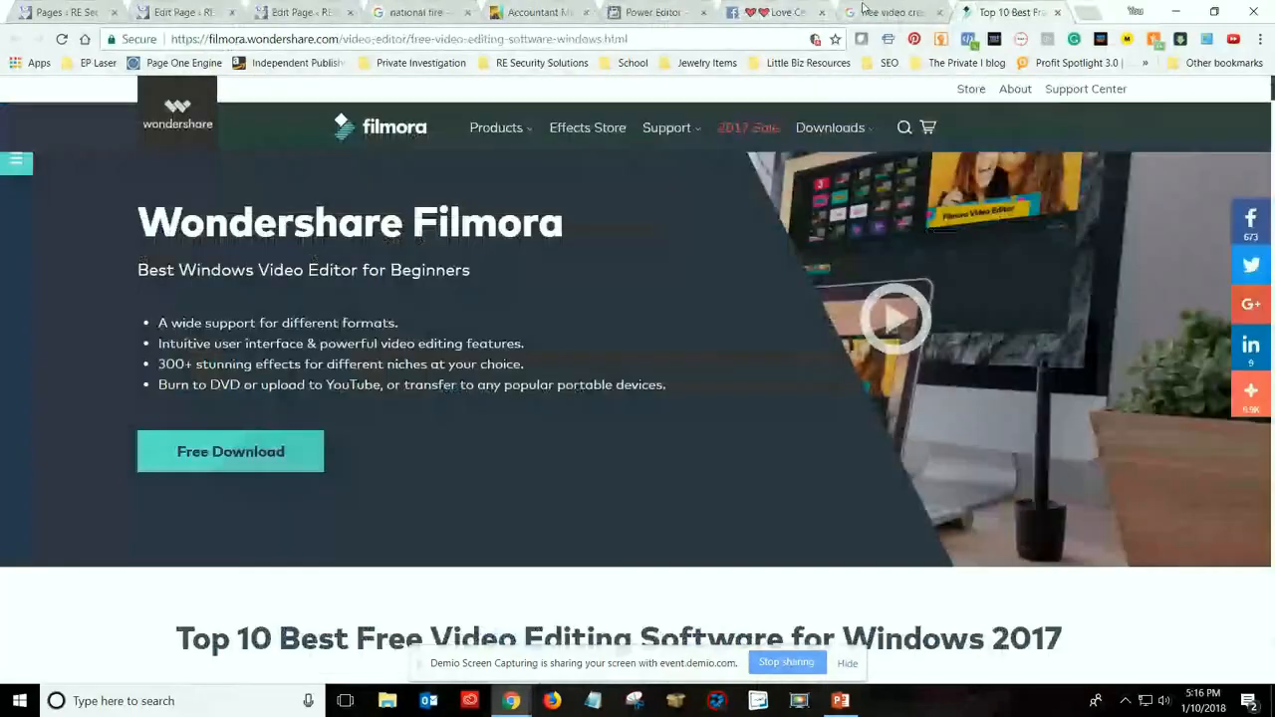
# Close the Filmora video editing software tab and the Facebook Celtic ornaments video tab
pyautogui.click(1058, 12)
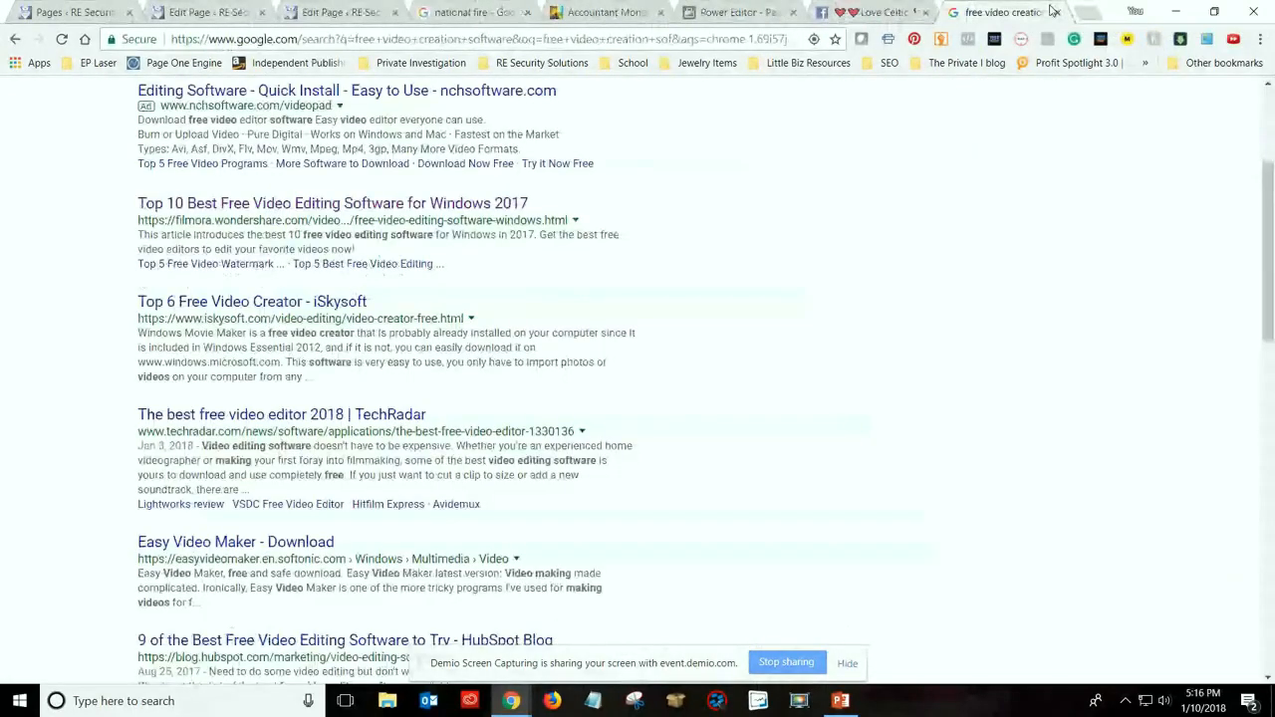
pyautogui.click(872, 12)
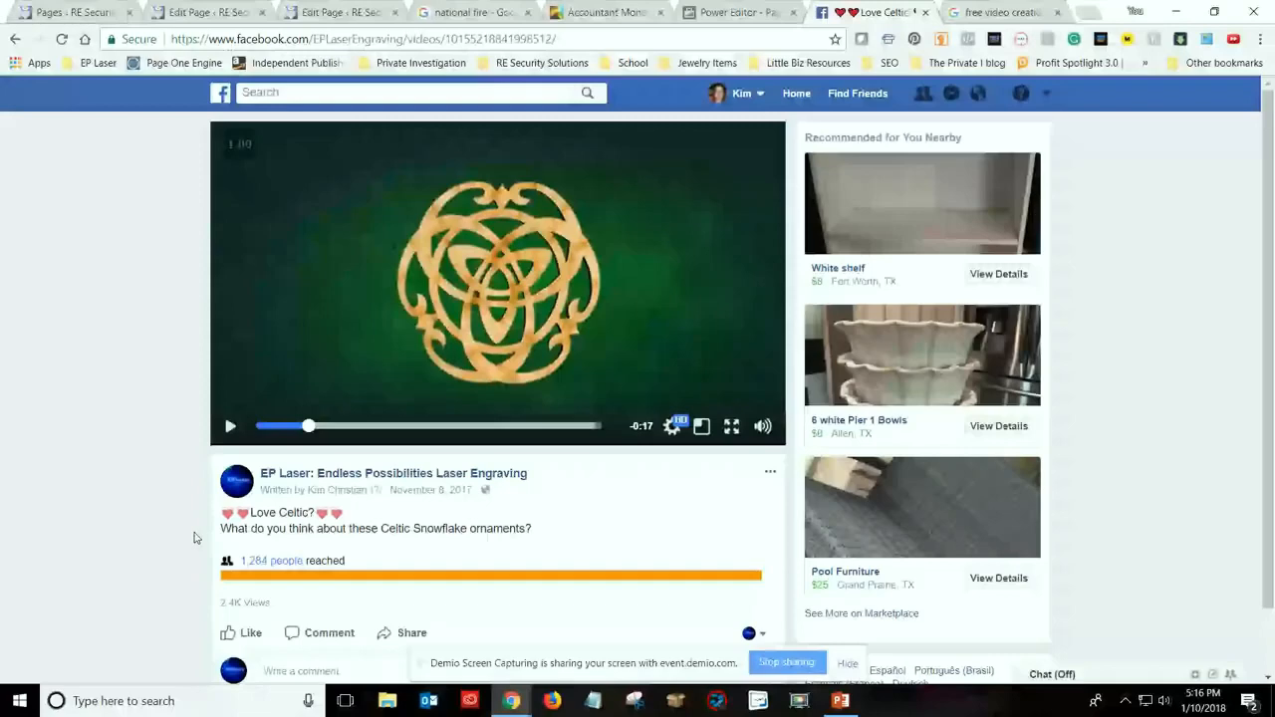
pyautogui.hotkey('ctrl', 'w')
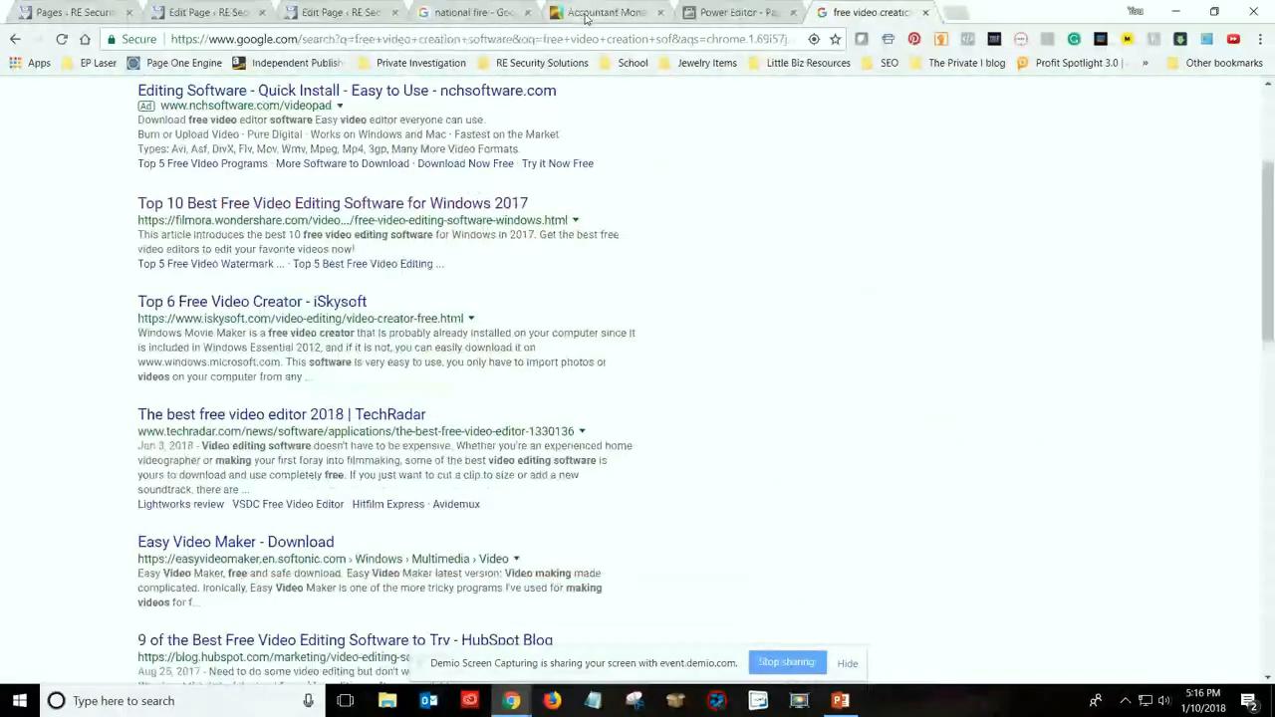
# Go to the Accountant Money Wooden Christmas ornaments product page and examine its photos, price and stock details
pyautogui.click(586, 14)
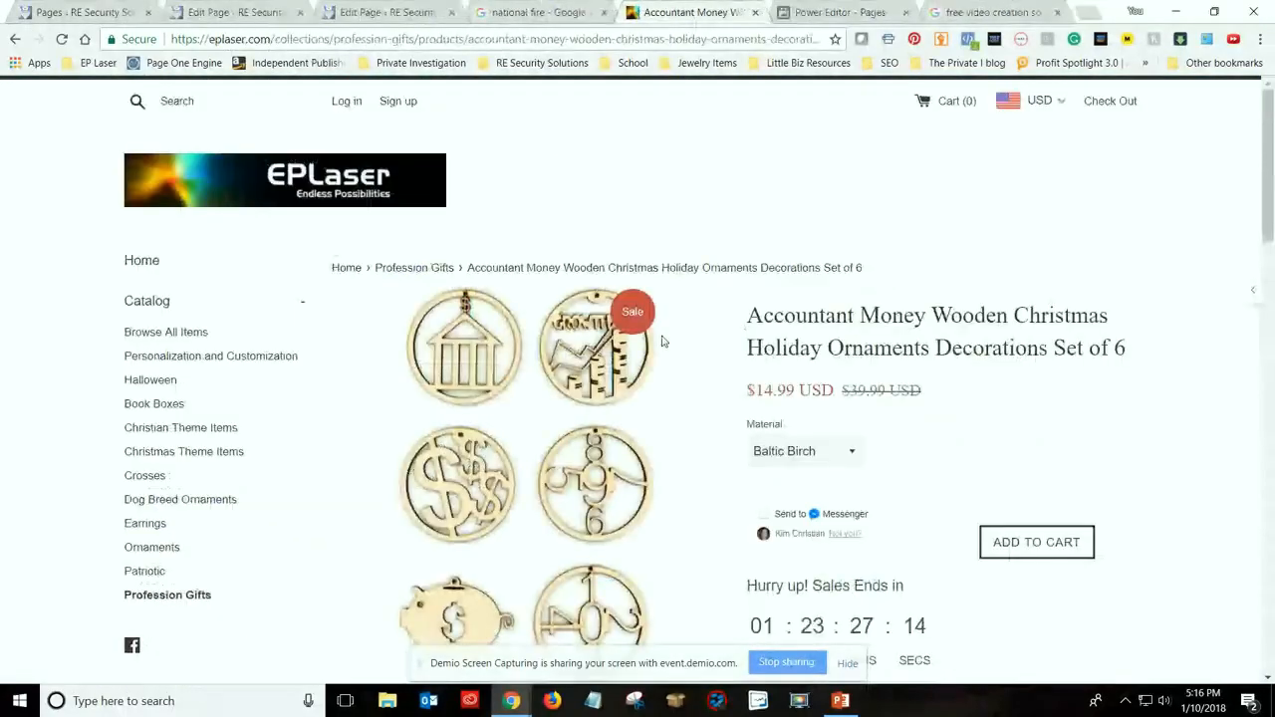
pyautogui.scroll(-2, 517, 469)
pyautogui.scroll(1, 522, 439)
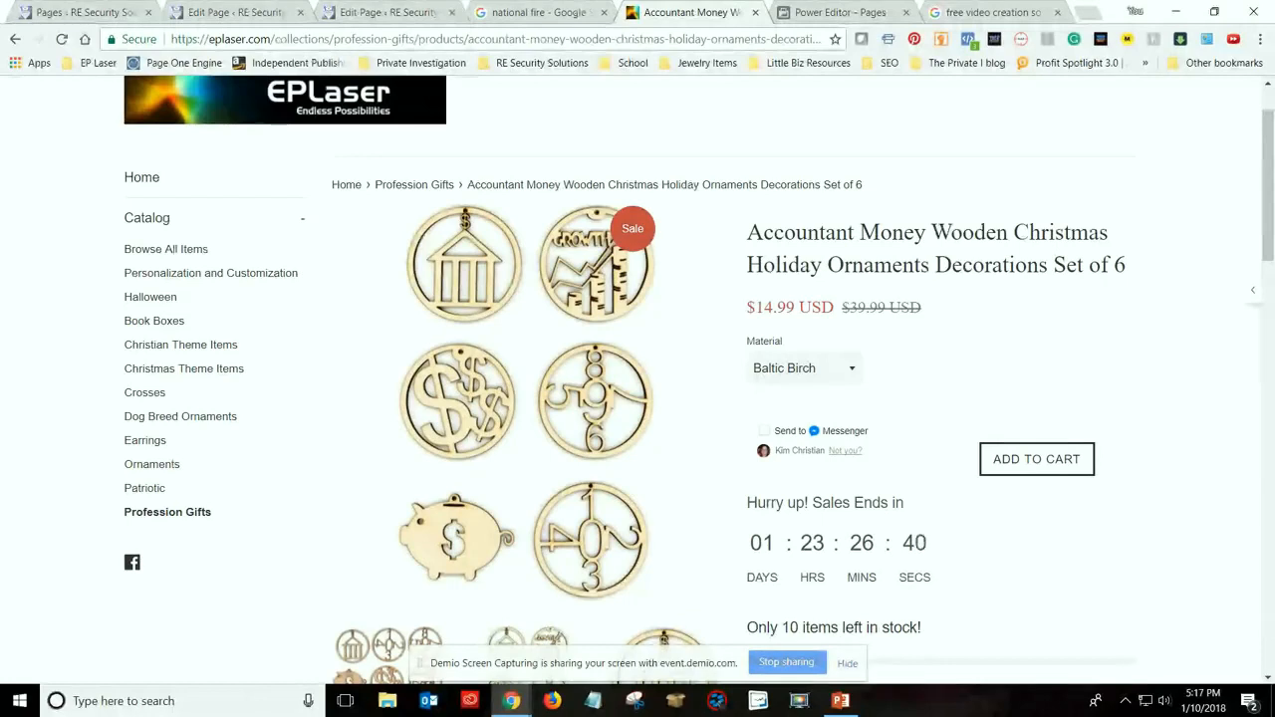
pyautogui.moveTo(478, 406)
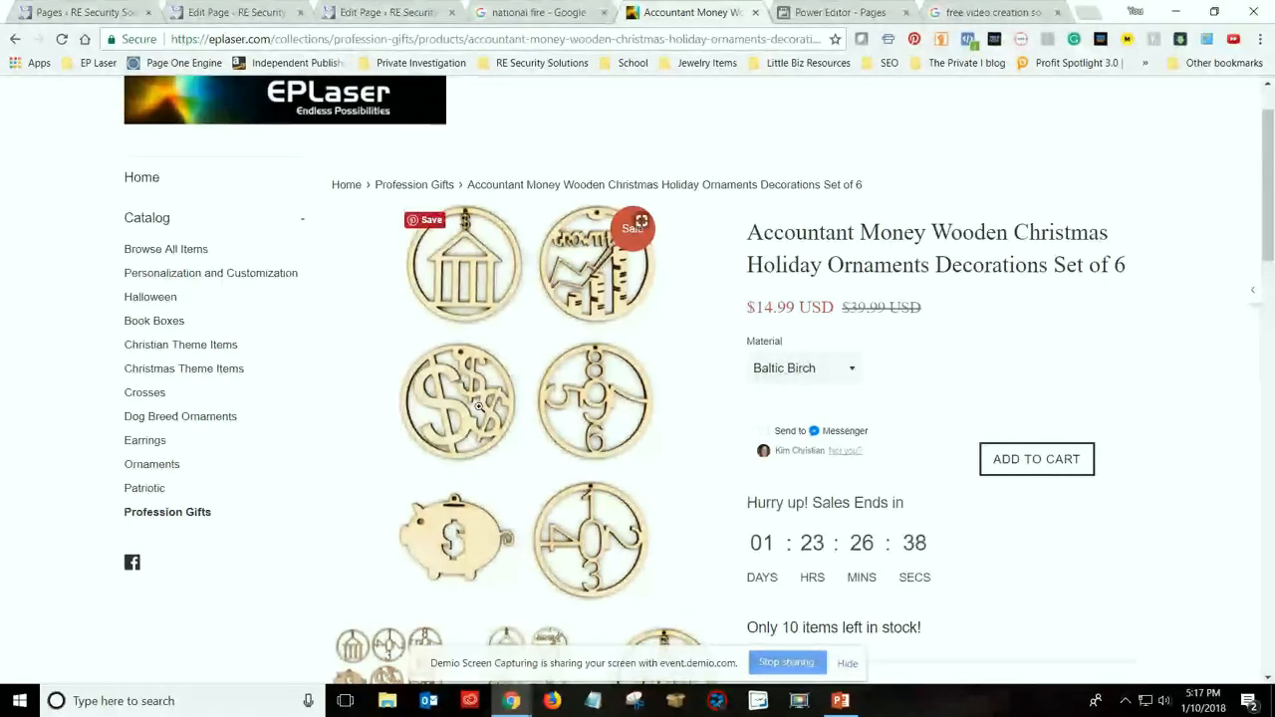